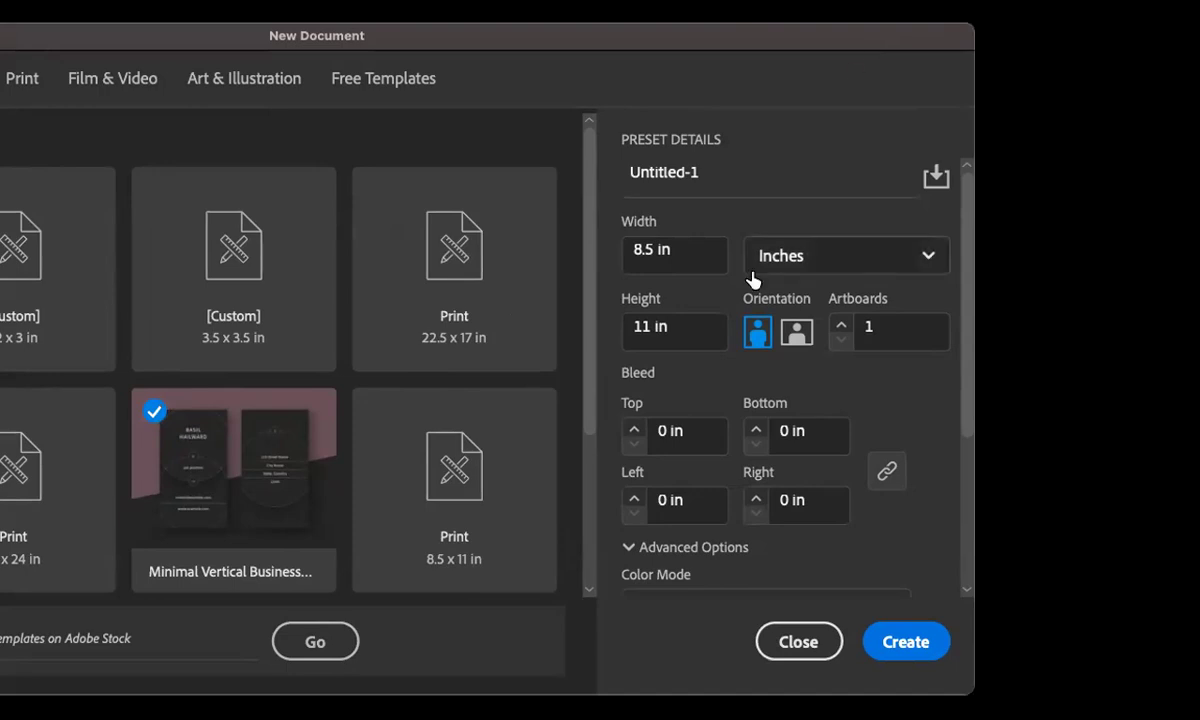
- Set the new document's width and height to 4 in each, keeping inches as the unit
{"action": "left_click", "coordinate": [693, 248]}
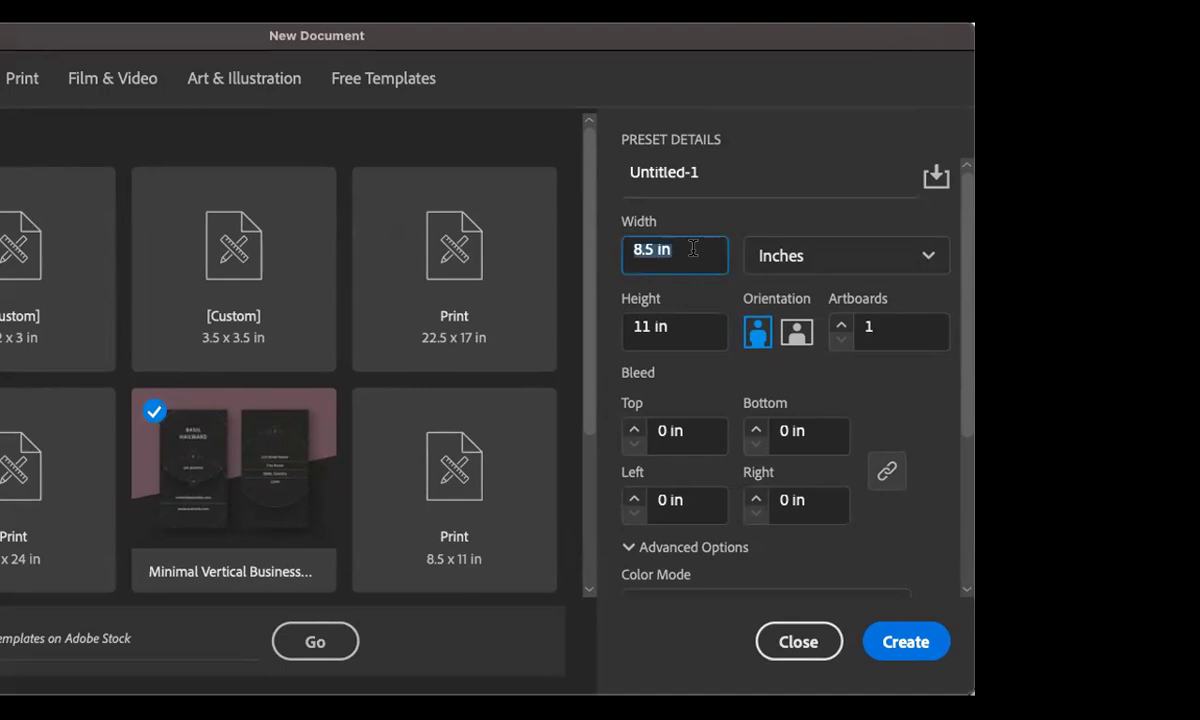
{"action": "type", "text": "44"}
{"action": "key", "text": "BackSpace"}
{"action": "key", "text": "Tab"}
{"action": "type", "text": "4"}
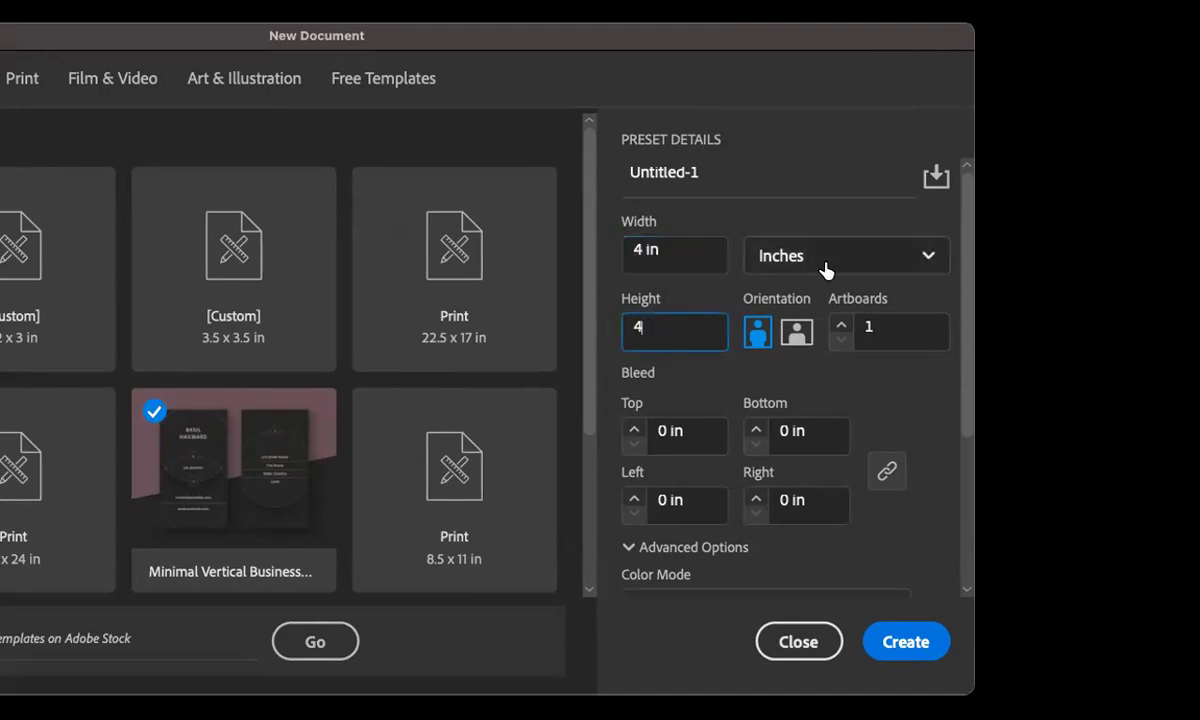
{"action": "left_click", "coordinate": [886, 259]}
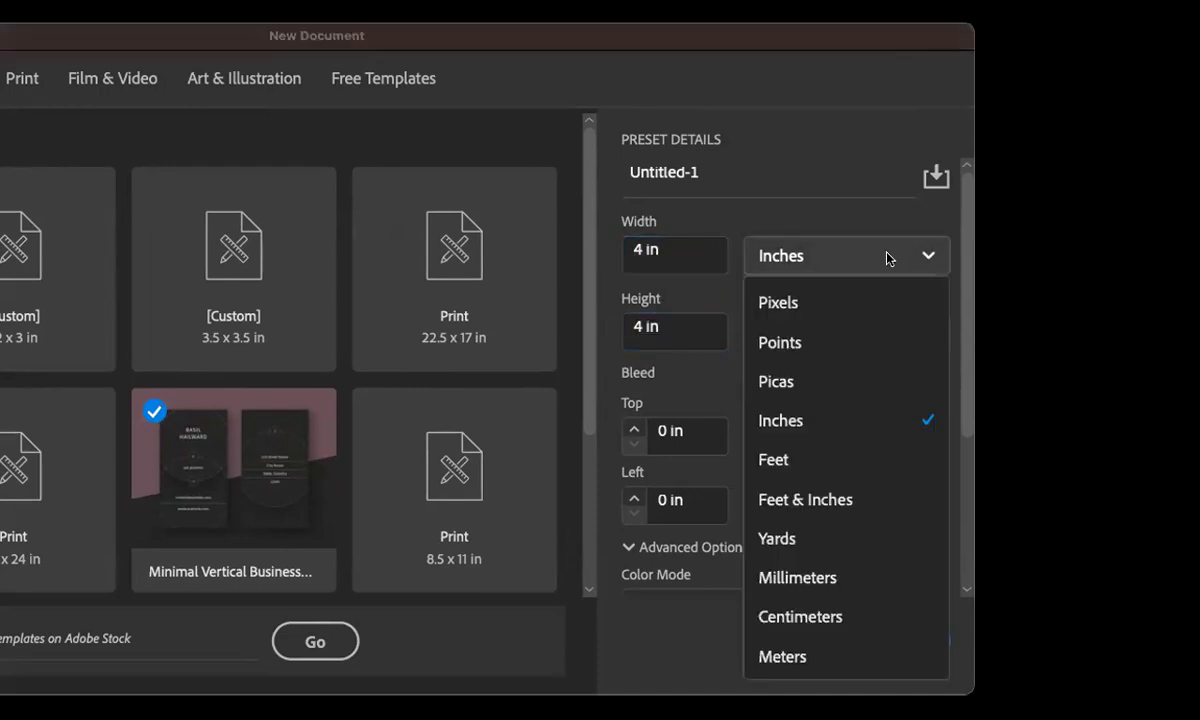
{"action": "left_click", "coordinate": [830, 153]}
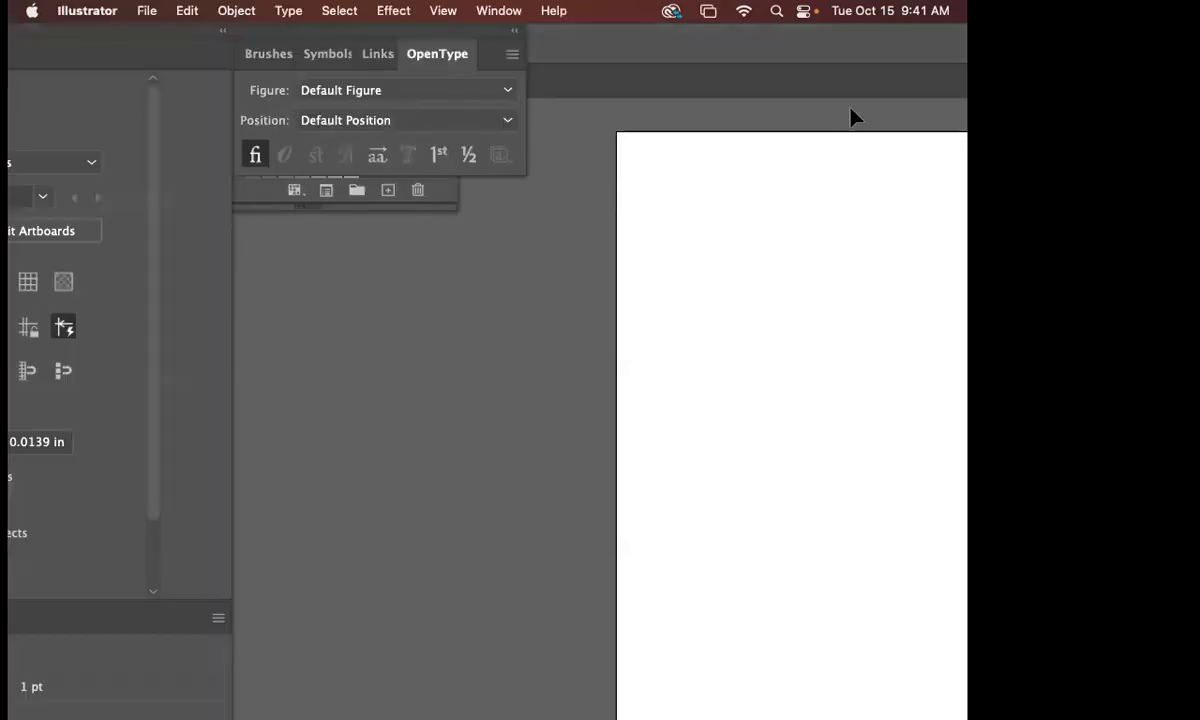
- Move the stacked floating panels, such as Properties, Character, Paragraph, Align and Swatches, away from the tools and pull out the Layers panel
{"action": "mouse_move", "coordinate": [183, 30]}
{"action": "left_mouse_down"}
{"action": "mouse_move", "coordinate": [339, 63]}
{"action": "mouse_move", "coordinate": [221, 74]}
{"action": "mouse_move", "coordinate": [205, 87]}
{"action": "mouse_move", "coordinate": [102, 77]}
{"action": "mouse_move", "coordinate": [688, 262]}
{"action": "left_mouse_up"}
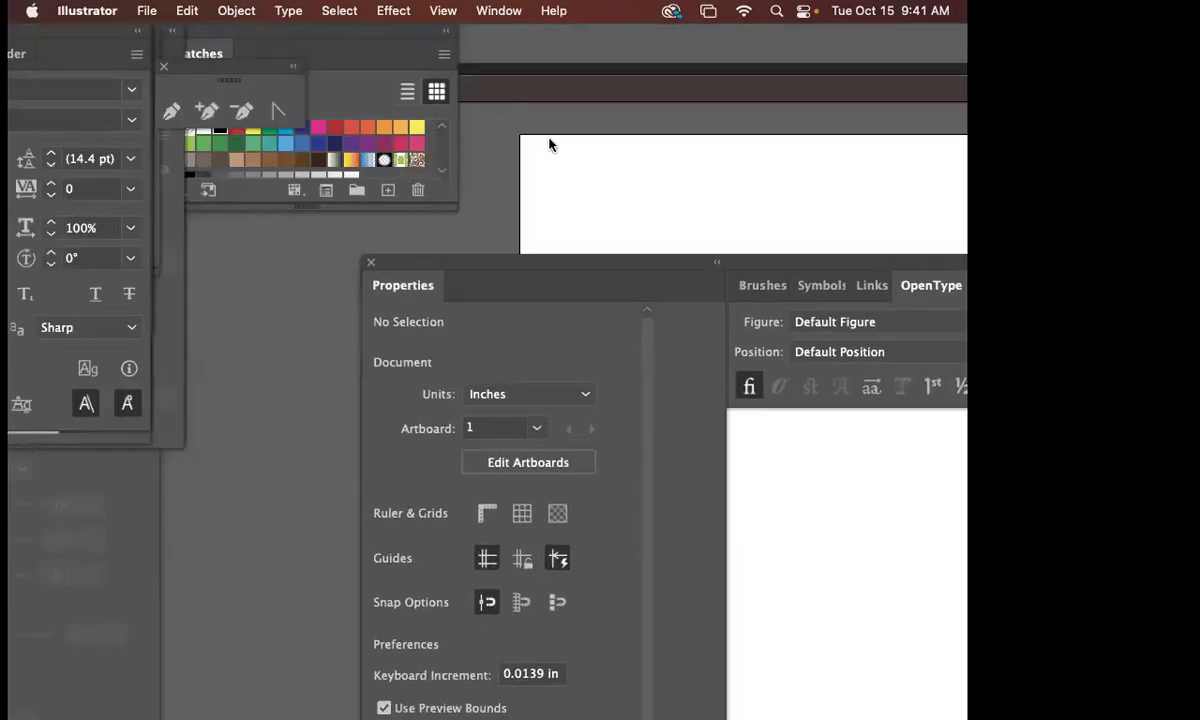
{"action": "left_click_drag", "start_coordinate": [509, 91], "coordinate": [697, 112]}
{"action": "mouse_move", "coordinate": [47, 40]}
{"action": "left_mouse_down"}
{"action": "mouse_move", "coordinate": [541, 134]}
{"action": "mouse_move", "coordinate": [797, 248]}
{"action": "mouse_move", "coordinate": [747, 303]}
{"action": "left_mouse_up"}
{"action": "left_click_drag", "start_coordinate": [633, 263], "coordinate": [541, 171]}
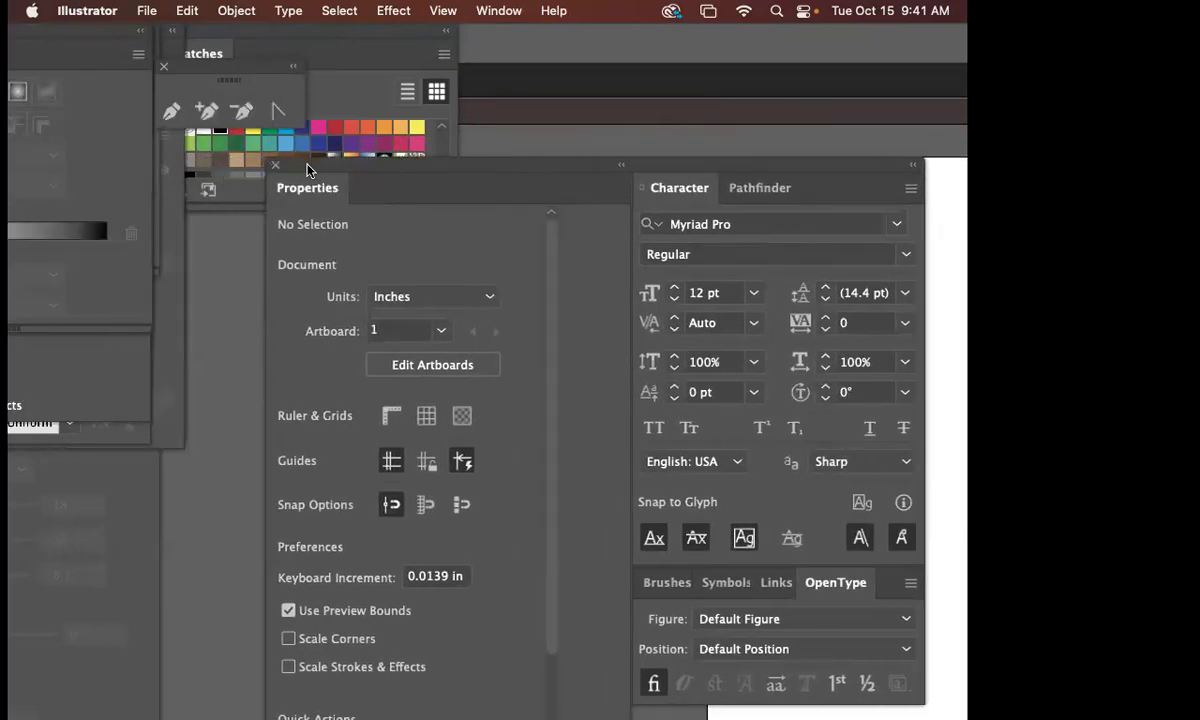
{"action": "left_click_drag", "start_coordinate": [308, 169], "coordinate": [752, 355]}
{"action": "left_click_drag", "start_coordinate": [79, 38], "coordinate": [915, 347]}
{"action": "left_click_drag", "start_coordinate": [75, 38], "coordinate": [967, 335]}
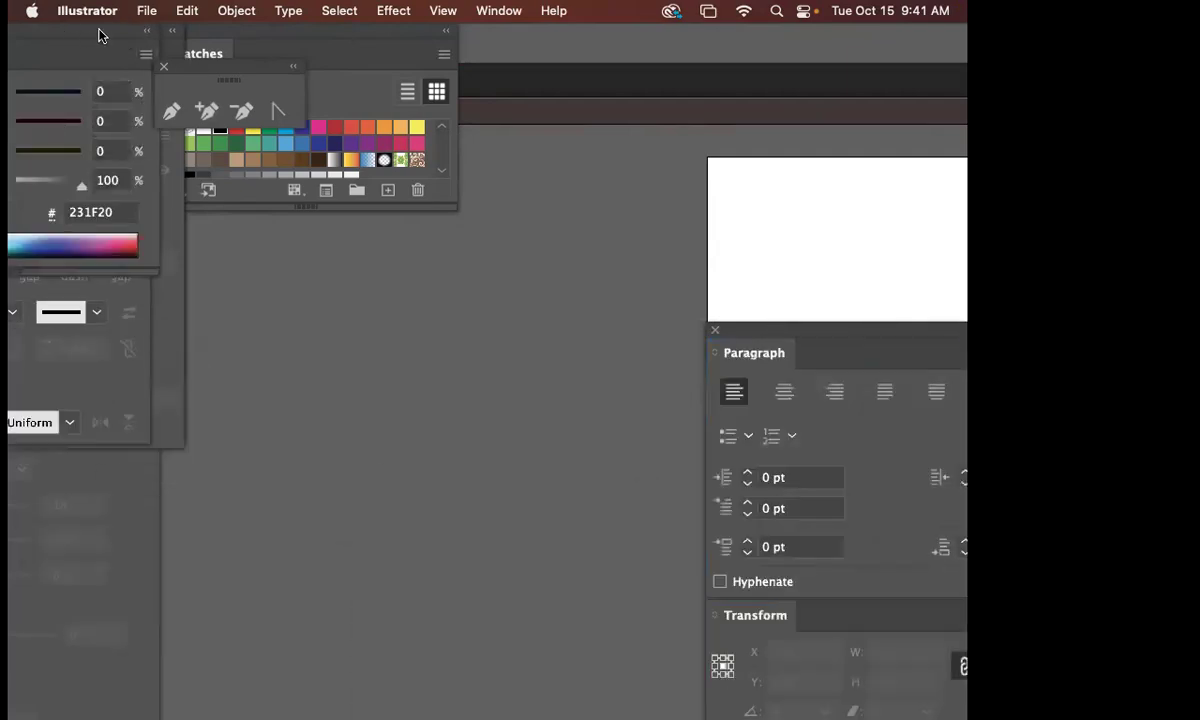
{"action": "left_click_drag", "start_coordinate": [97, 34], "coordinate": [950, 350]}
{"action": "mouse_move", "coordinate": [83, 33]}
{"action": "left_mouse_down"}
{"action": "mouse_move", "coordinate": [737, 268]}
{"action": "mouse_move", "coordinate": [828, 356]}
{"action": "mouse_move", "coordinate": [935, 343]}
{"action": "left_mouse_up"}
{"action": "mouse_move", "coordinate": [54, 30]}
{"action": "left_mouse_down"}
{"action": "mouse_move", "coordinate": [657, 421]}
{"action": "mouse_move", "coordinate": [943, 348]}
{"action": "left_mouse_up"}
{"action": "mouse_move", "coordinate": [57, 32]}
{"action": "left_mouse_down"}
{"action": "mouse_move", "coordinate": [407, 372]}
{"action": "mouse_move", "coordinate": [955, 345]}
{"action": "mouse_move", "coordinate": [857, 347]}
{"action": "left_mouse_up"}
{"action": "mouse_move", "coordinate": [99, 38]}
{"action": "left_mouse_down"}
{"action": "mouse_move", "coordinate": [950, 425]}
{"action": "mouse_move", "coordinate": [948, 371]}
{"action": "left_mouse_up"}
{"action": "mouse_move", "coordinate": [94, 51]}
{"action": "left_mouse_down"}
{"action": "mouse_move", "coordinate": [502, 297]}
{"action": "mouse_move", "coordinate": [493, 305]}
{"action": "left_mouse_up"}
{"action": "left_click_drag", "start_coordinate": [99, 42], "coordinate": [935, 350]}
{"action": "left_click_drag", "start_coordinate": [340, 306], "coordinate": [296, 178]}
- Enlarge the document window, place the Layers panel beside the artboard and show the rulers
{"action": "double_click", "coordinate": [477, 107]}
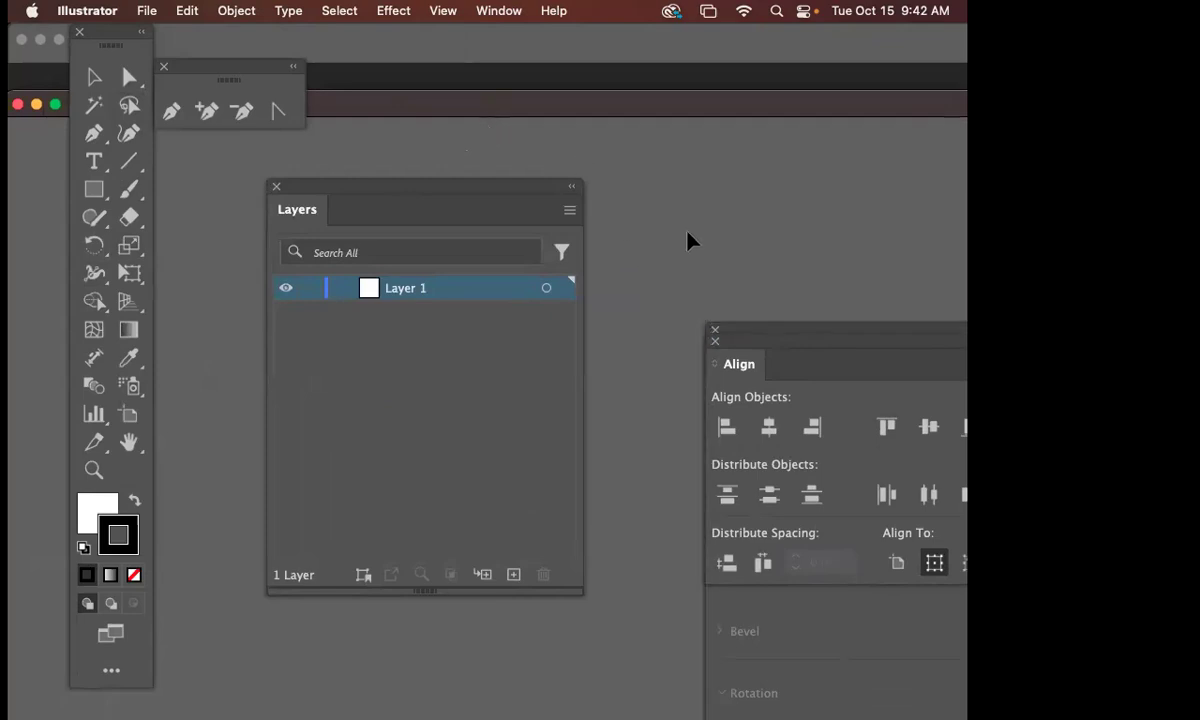
{"action": "left_click_drag", "start_coordinate": [510, 196], "coordinate": [716, 246]}
{"action": "left_click_drag", "start_coordinate": [885, 328], "coordinate": [956, 451]}
{"action": "left_click_drag", "start_coordinate": [791, 229], "coordinate": [640, 204]}
{"action": "left_click_drag", "start_coordinate": [731, 346], "coordinate": [824, 459]}
{"action": "key", "text": "space"}
{"action": "left_click_drag", "start_coordinate": [739, 431], "coordinate": [497, 246]}
{"action": "left_click_drag", "start_coordinate": [439, 196], "coordinate": [712, 153]}
{"action": "key", "text": "super+r"}
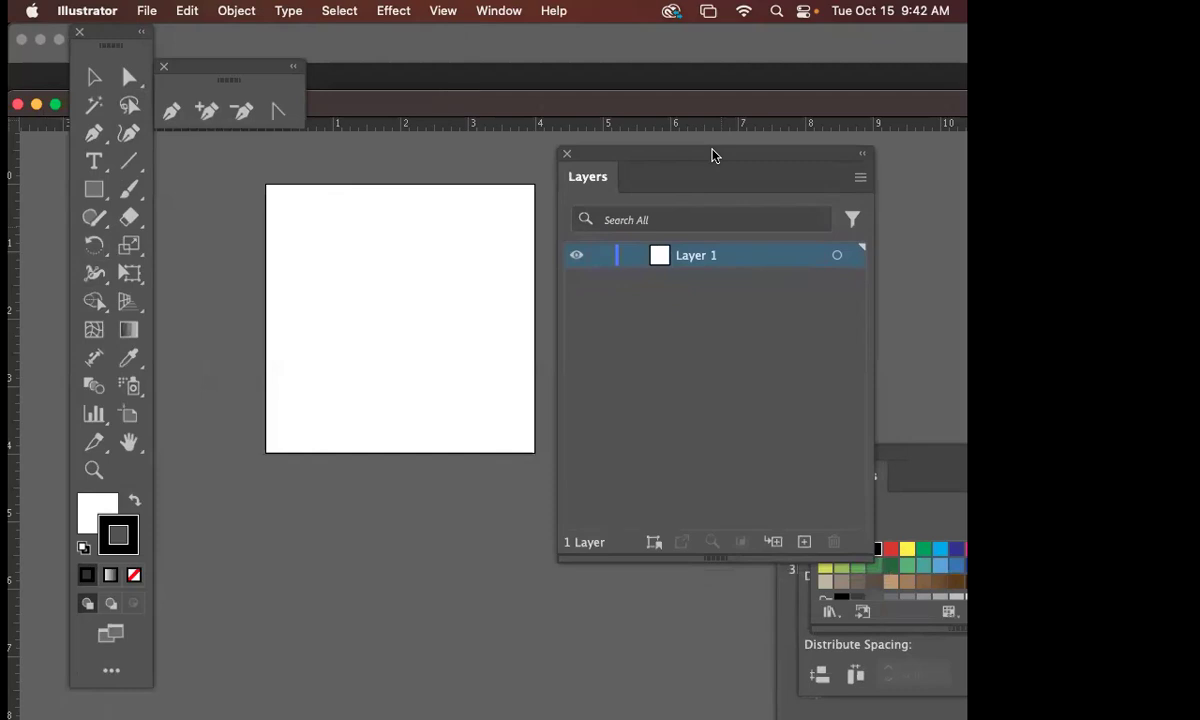
- Rename Layer 1 to COPY RIGHT
{"action": "double_click", "coordinate": [700, 256]}
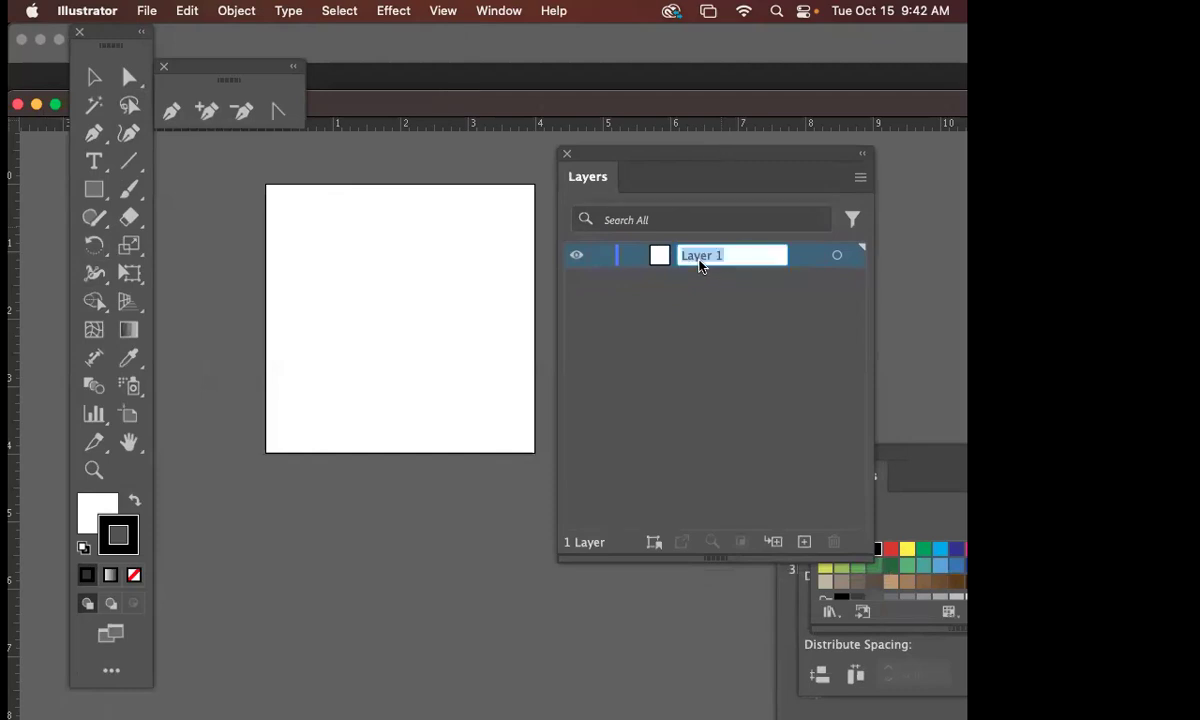
{"action": "type", "text": "COPY RIGHT"}
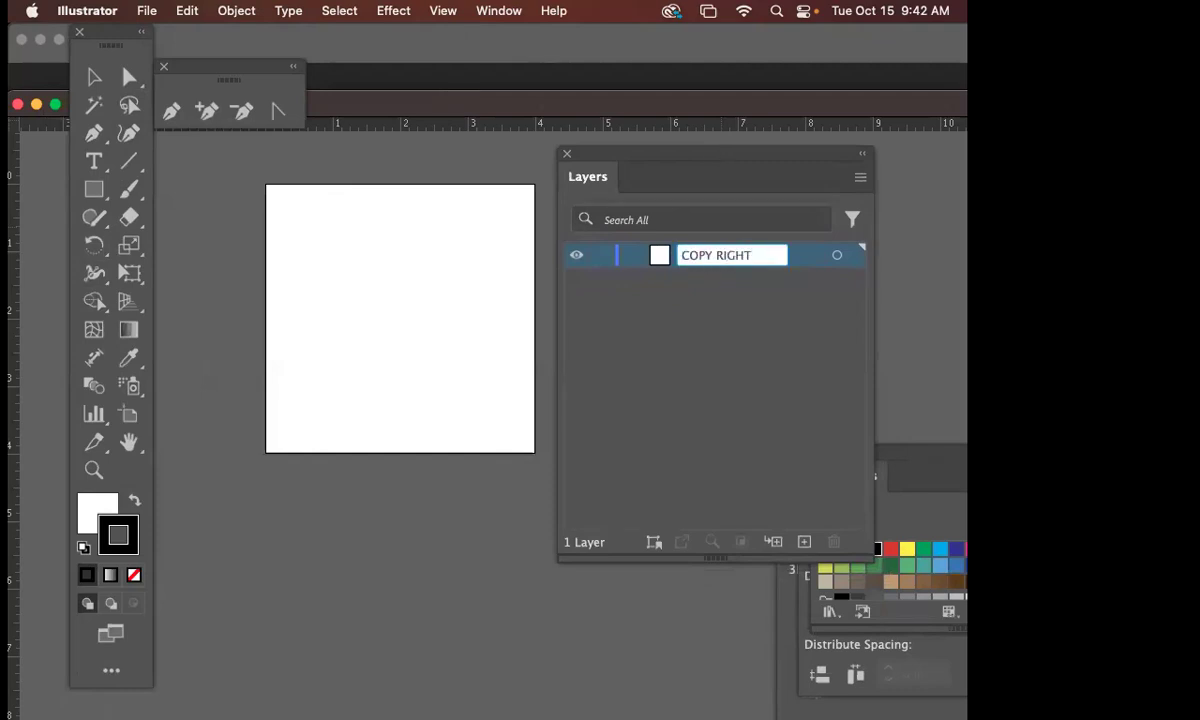
{"action": "key", "text": "Return"}
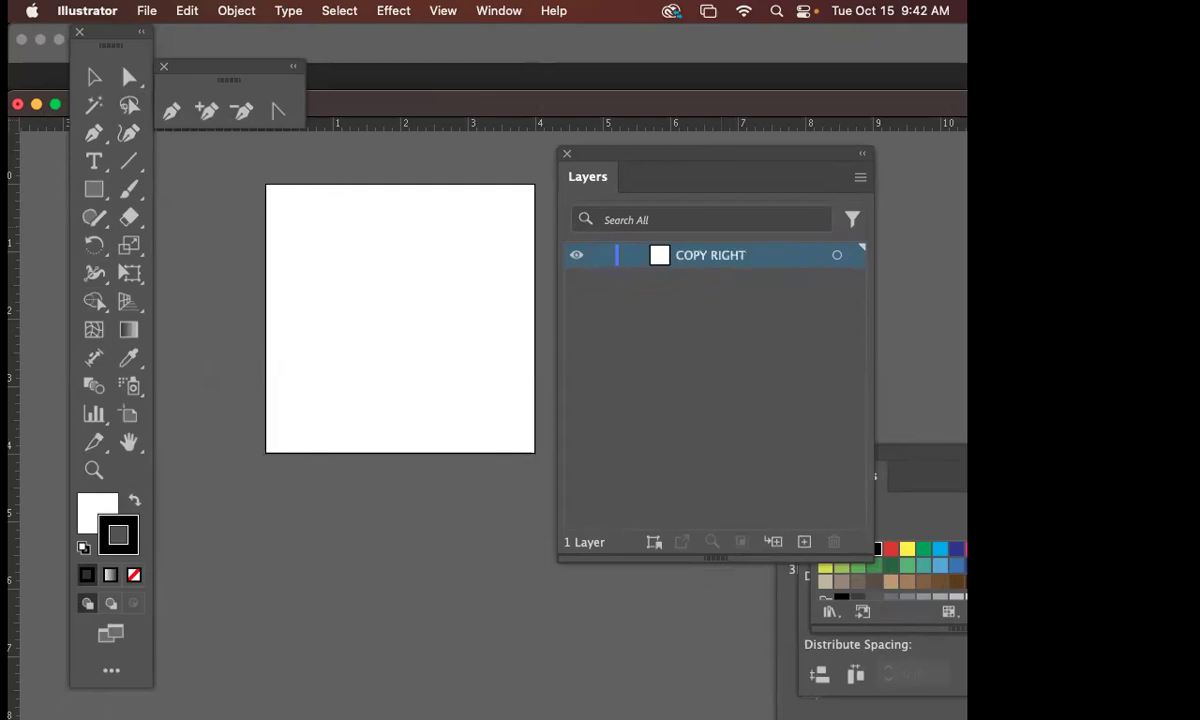
- Create a new layer named HAPPY HALLOWEEN above the COPY RIGHT layer
{"action": "left_click", "coordinate": [862, 176]}
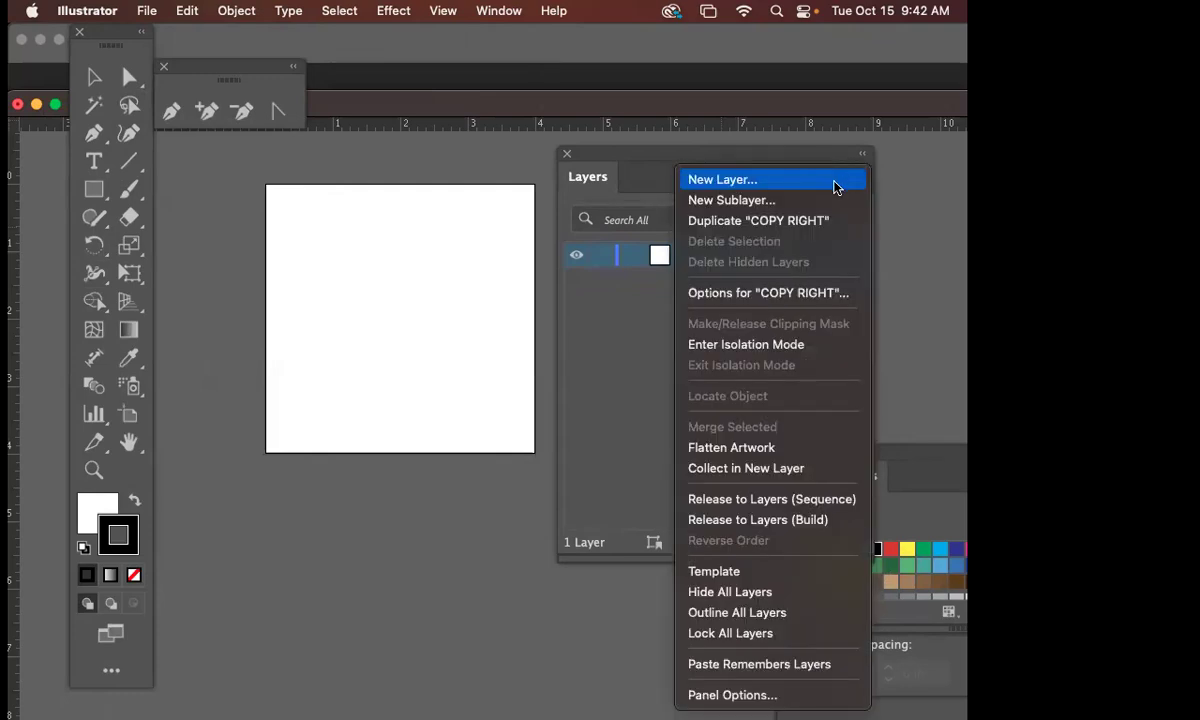
{"action": "left_click", "coordinate": [835, 181]}
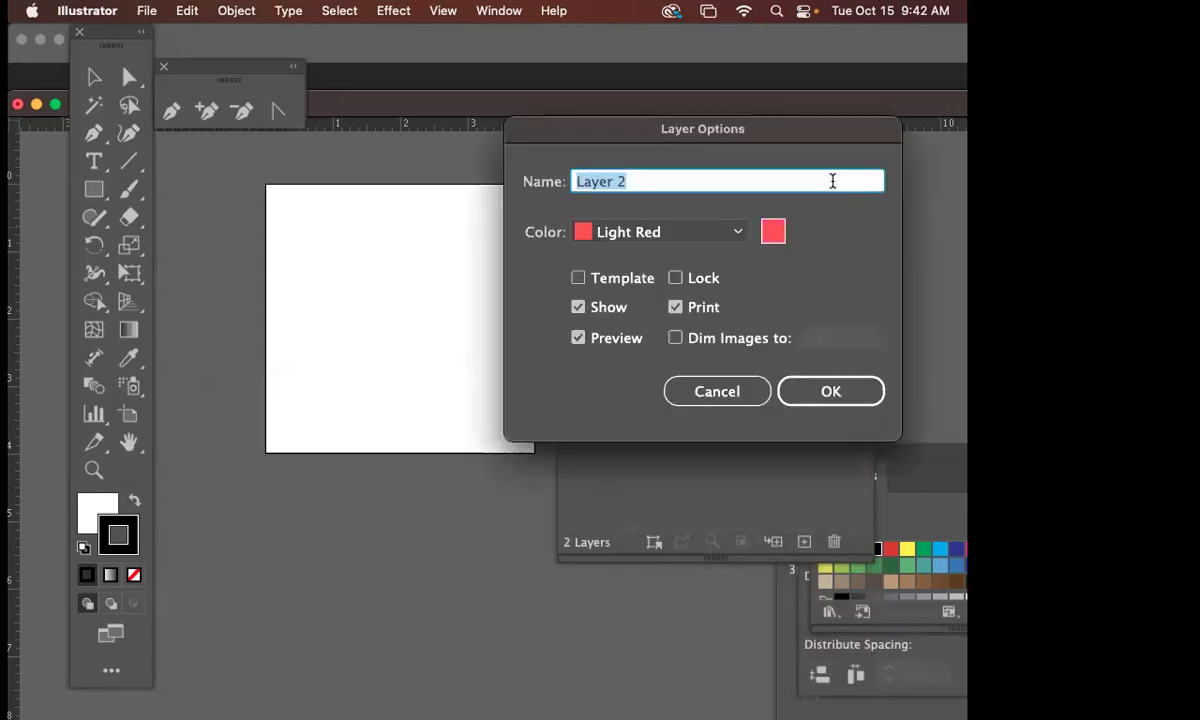
{"action": "type", "text": "AHP"}
{"action": "key", "text": "BackSpace"}
{"action": "key", "text": "BackSpace"}
{"action": "key", "text": "BackSpace"}
{"action": "type", "text": "JAPP"}
{"action": "key", "text": "BackSpace"}
{"action": "key", "text": "BackSpace"}
{"action": "key", "text": "BackSpace"}
{"action": "key", "text": "BackSpace"}
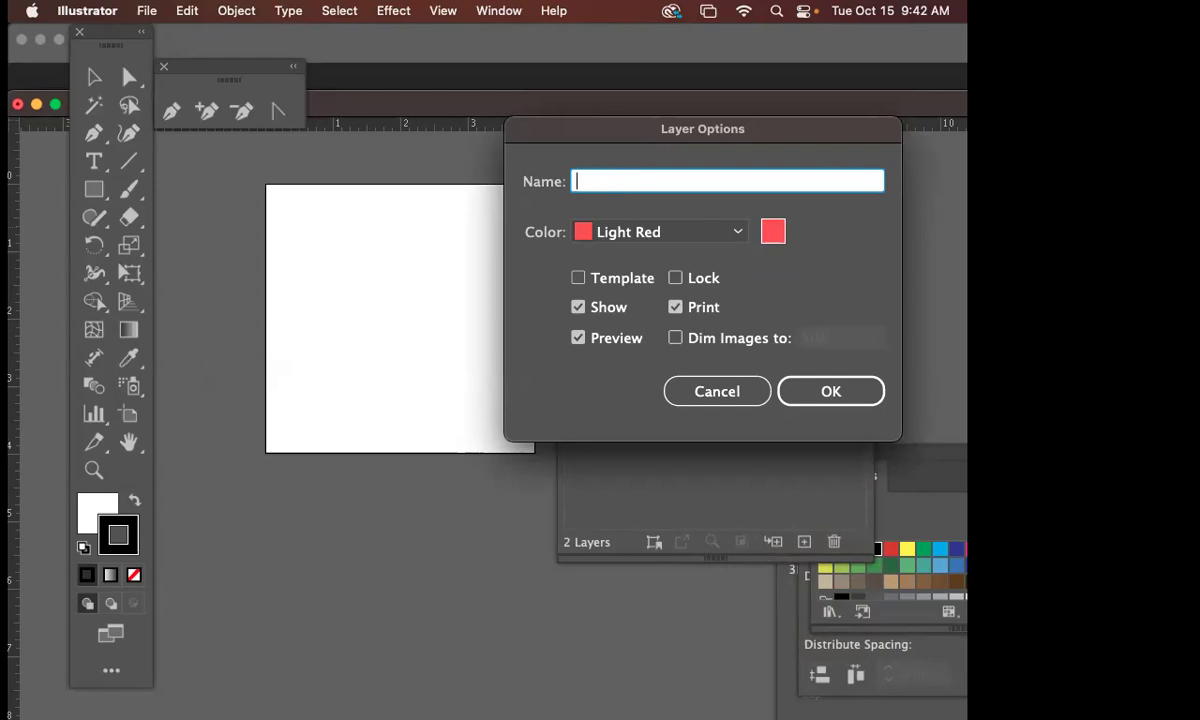
{"action": "type", "text": "HAPPY HALLOWEEN"}
{"action": "key", "text": "Return"}
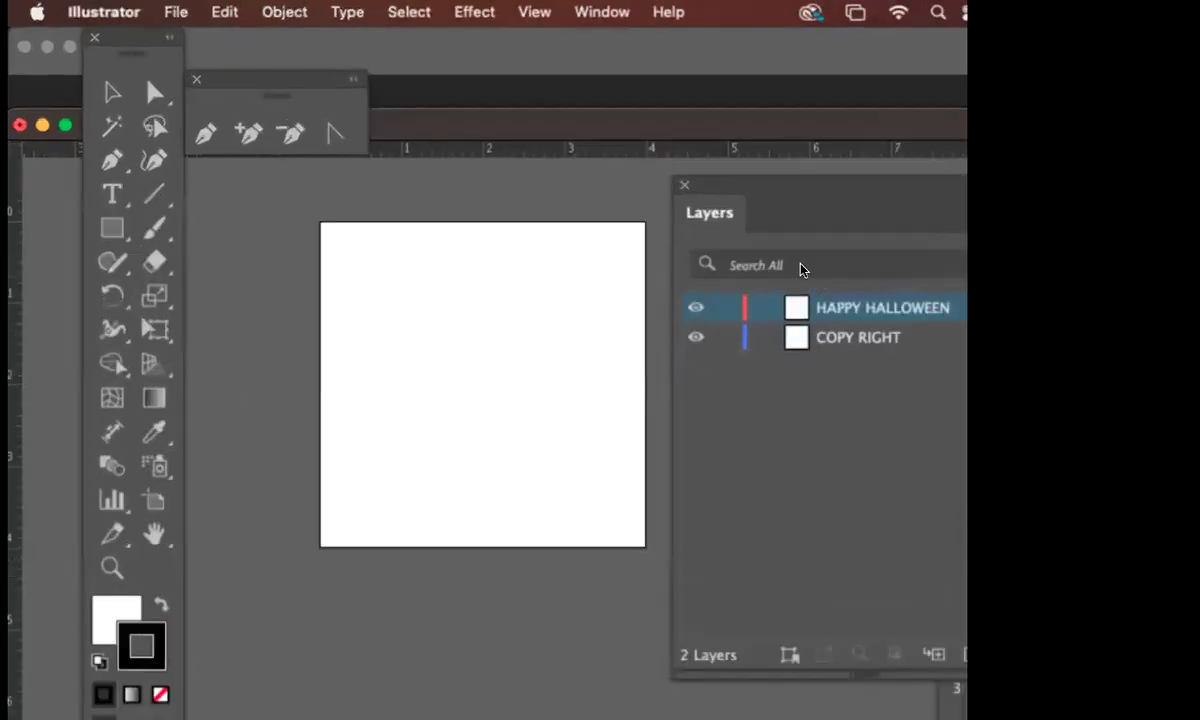
- Create a new layer named "cutline only" above the HAPPY HALLOWEEN layer
{"action": "left_click", "coordinate": [852, 181]}
{"action": "left_click", "coordinate": [820, 216]}
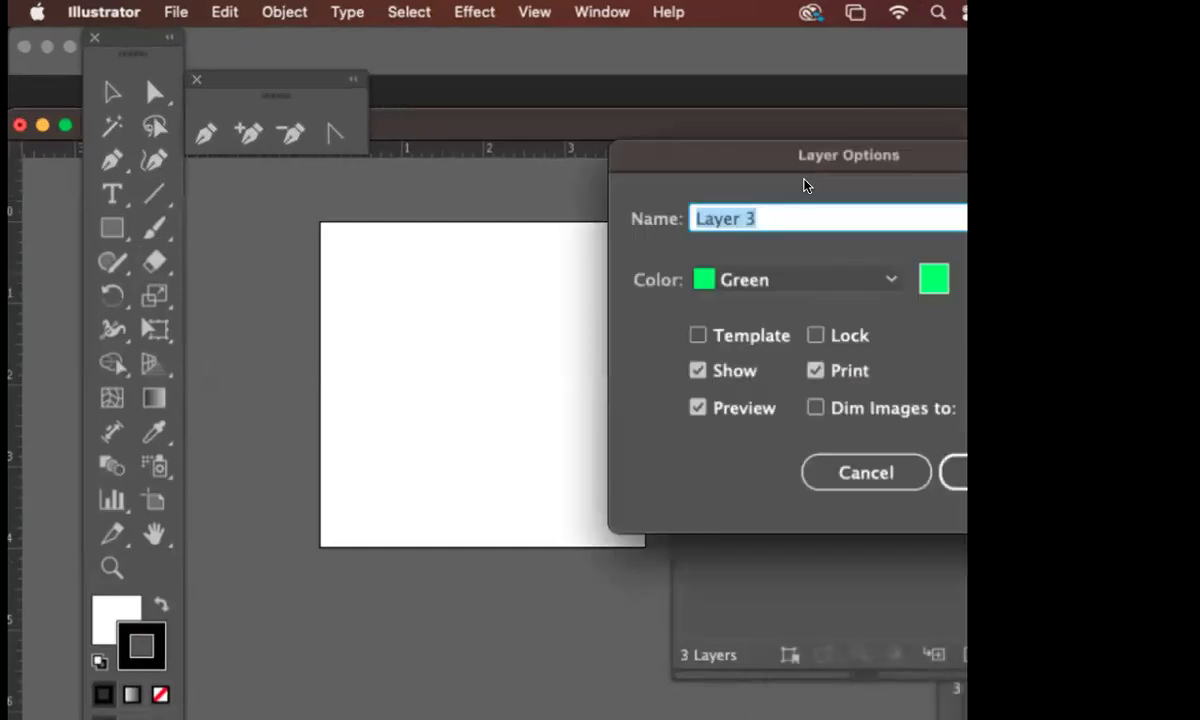
{"action": "type", "text": "cutlibne o"}
{"action": "key", "text": "BackSpace"}
{"action": "key", "text": "BackSpace"}
{"action": "key", "text": "BackSpace"}
{"action": "key", "text": "BackSpace"}
{"action": "key", "text": "BackSpace"}
{"action": "key", "text": "BackSpace"}
{"action": "key", "text": "BackSpace"}
{"action": "type", "text": "line only"}
{"action": "key", "text": "Return"}
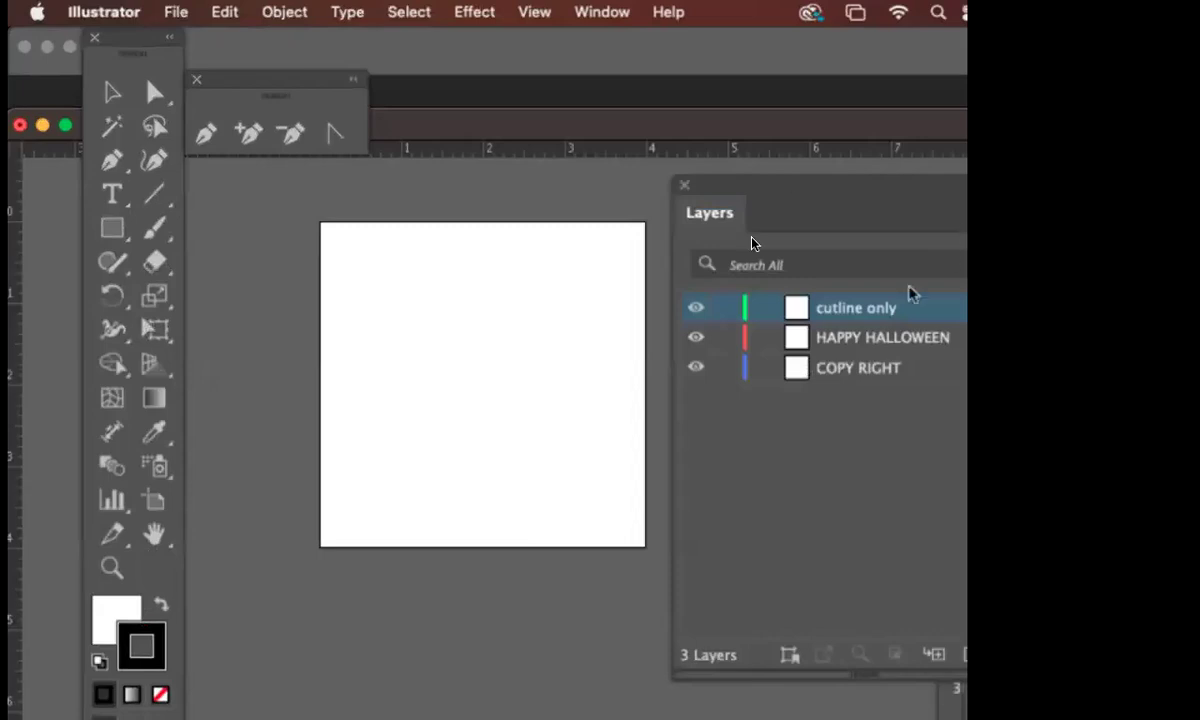
- Deselect the layers and create a new layer named "pumpkins" at the top of the stack
{"action": "left_click", "coordinate": [903, 465]}
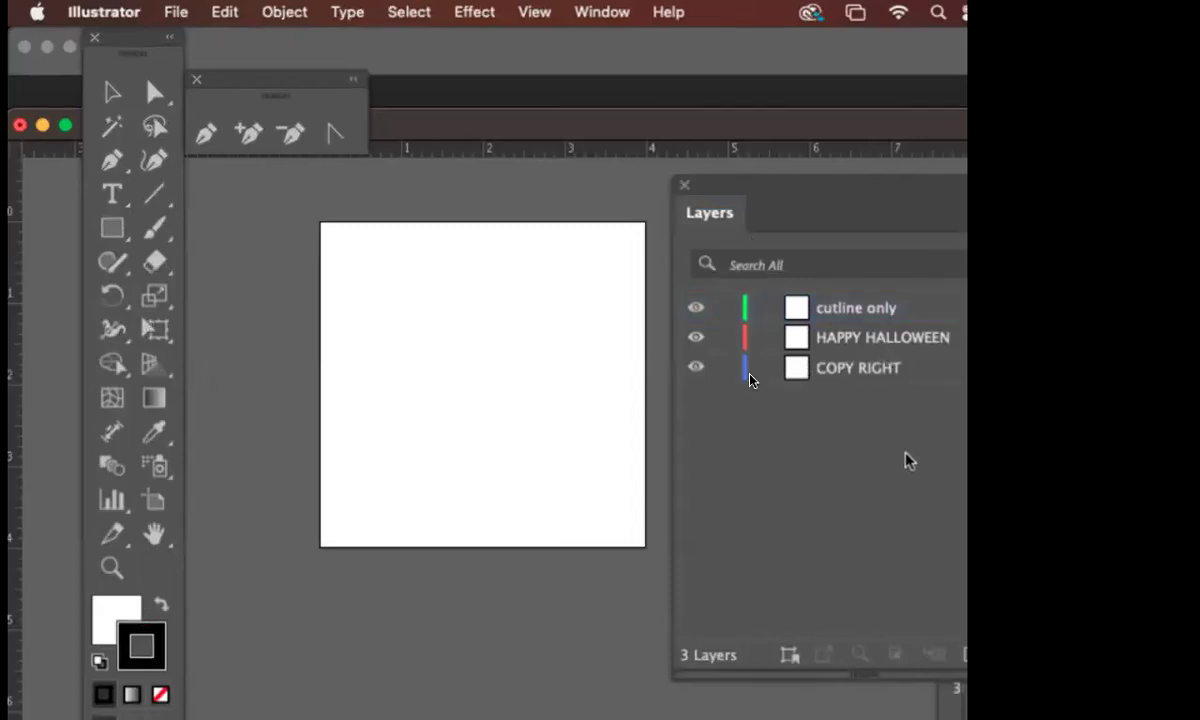
{"action": "left_click", "coordinate": [990, 213]}
{"action": "left_click", "coordinate": [735, 433]}
{"action": "left_click", "coordinate": [858, 180]}
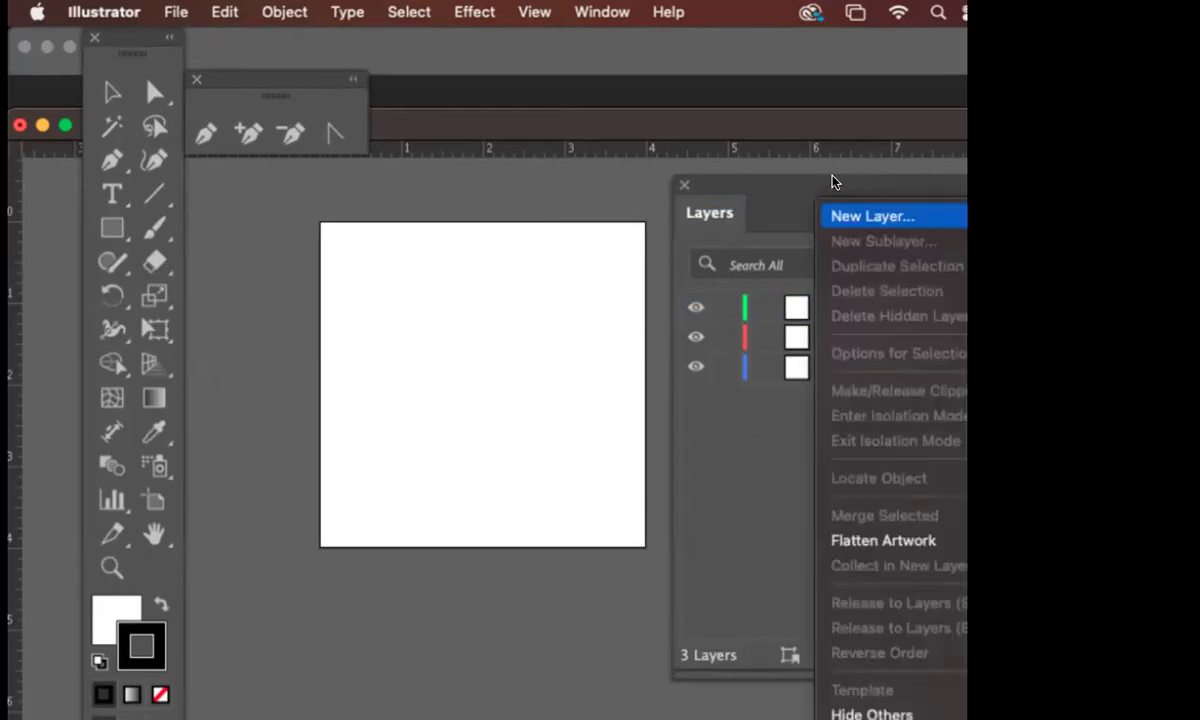
{"action": "key", "text": "Return"}
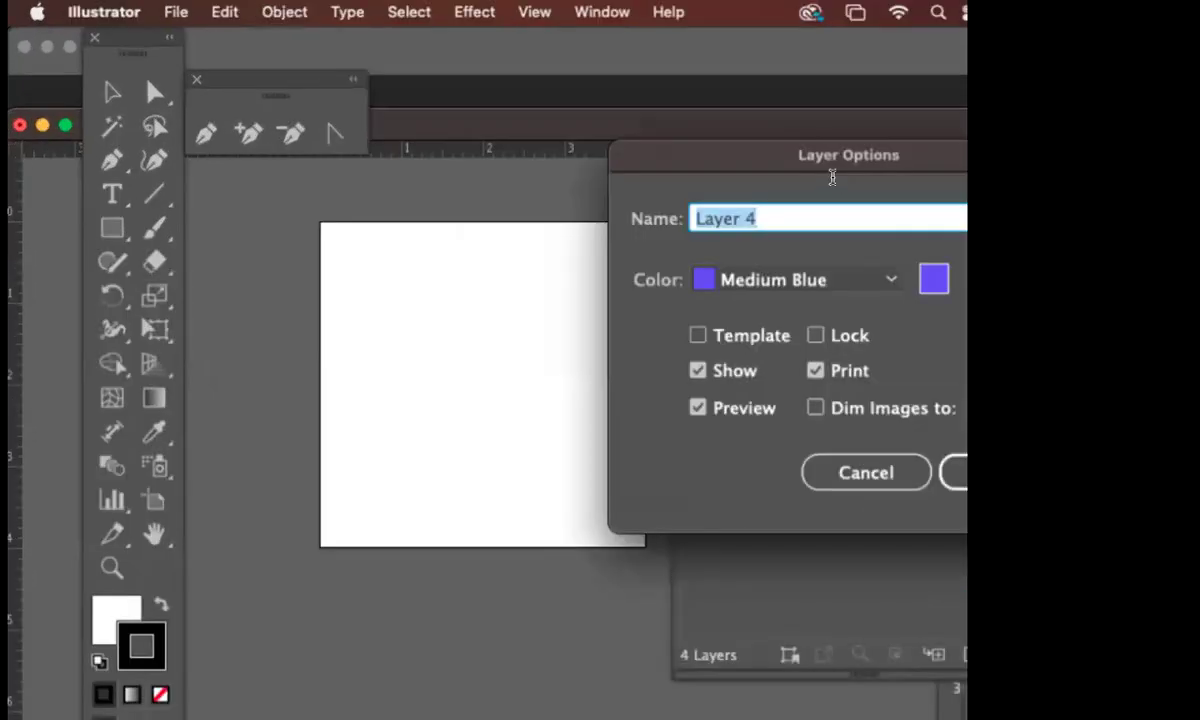
{"action": "type", "text": "pum"}
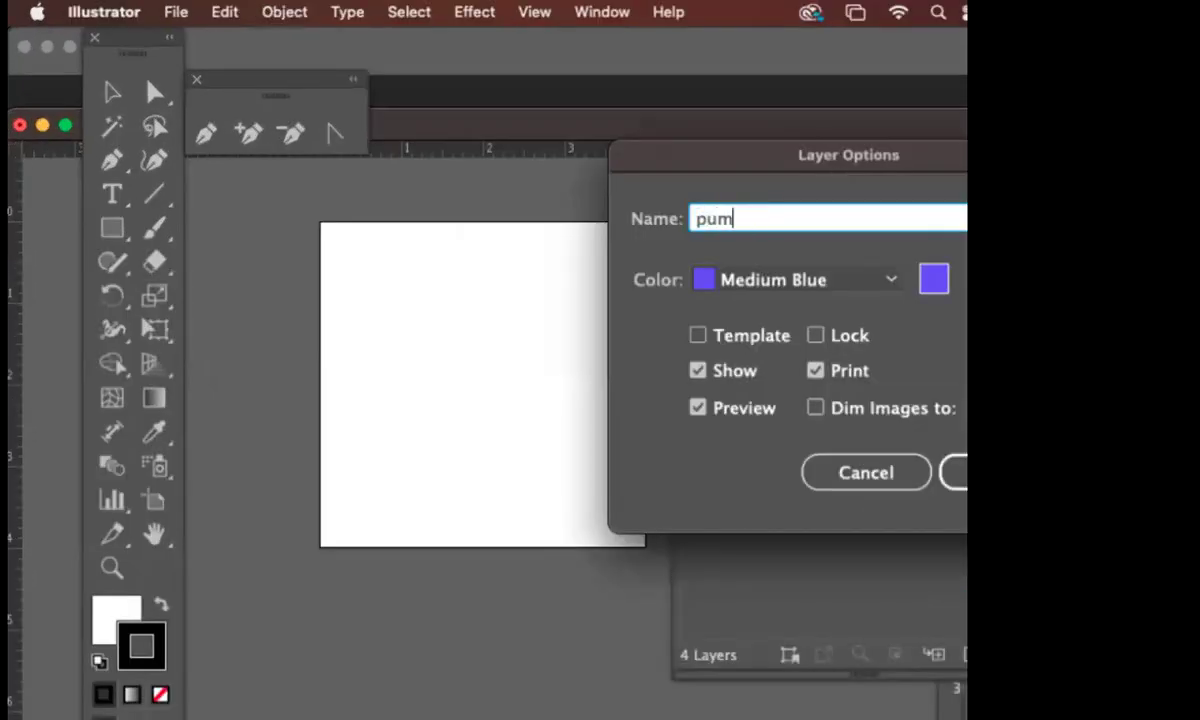
{"action": "type", "text": "[kin"}
{"action": "key", "text": "BackSpace"}
{"action": "key", "text": "BackSpace"}
{"action": "type", "text": "pkins"}
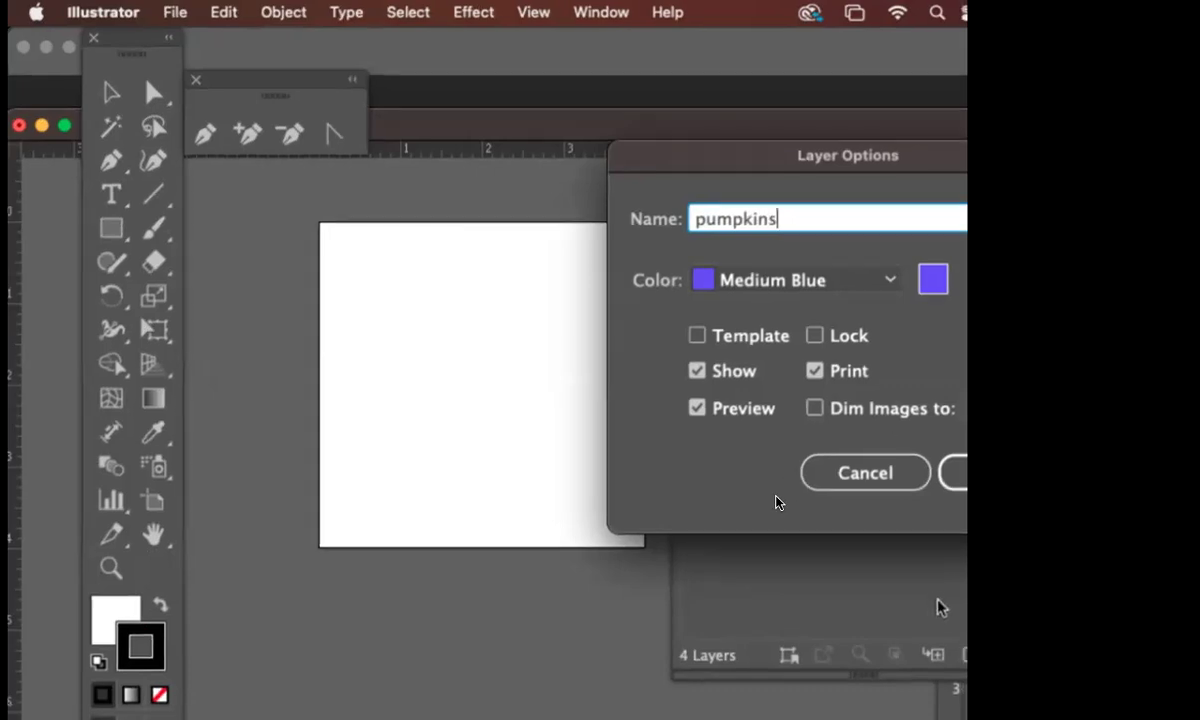
{"action": "key", "text": "Return"}
- Create a new layer named "placed image" above the pumpkins layer
{"action": "left_click", "coordinate": [860, 183]}
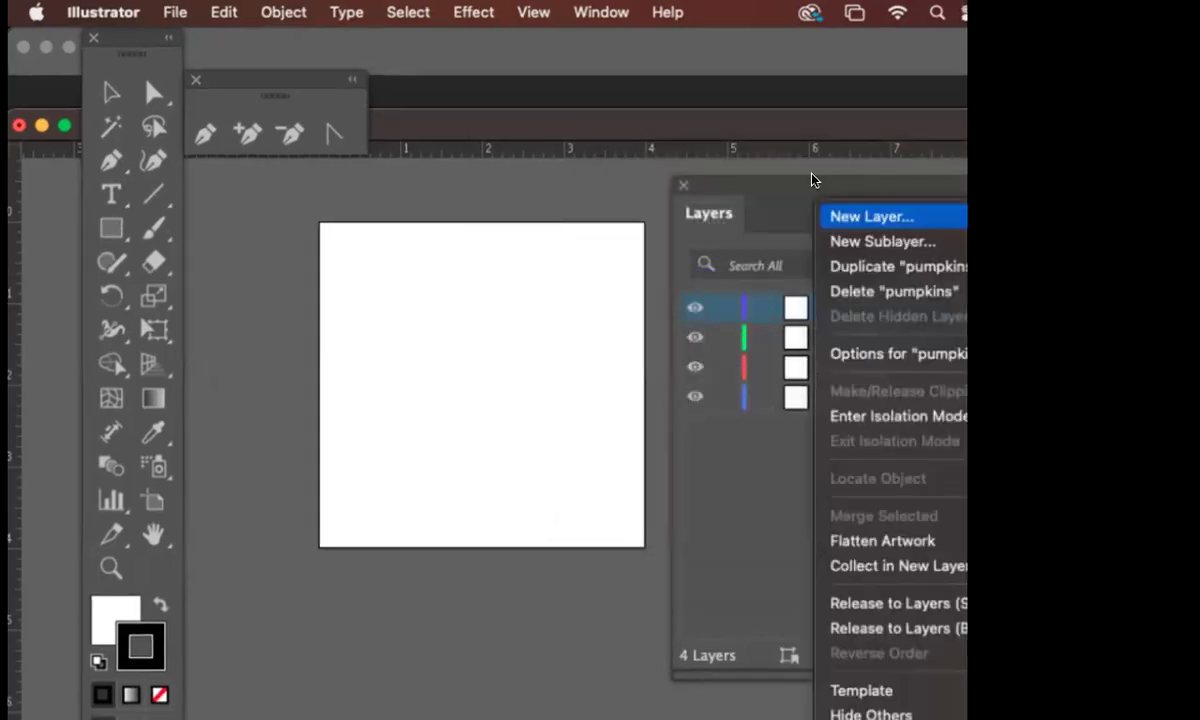
{"action": "left_click", "coordinate": [812, 212]}
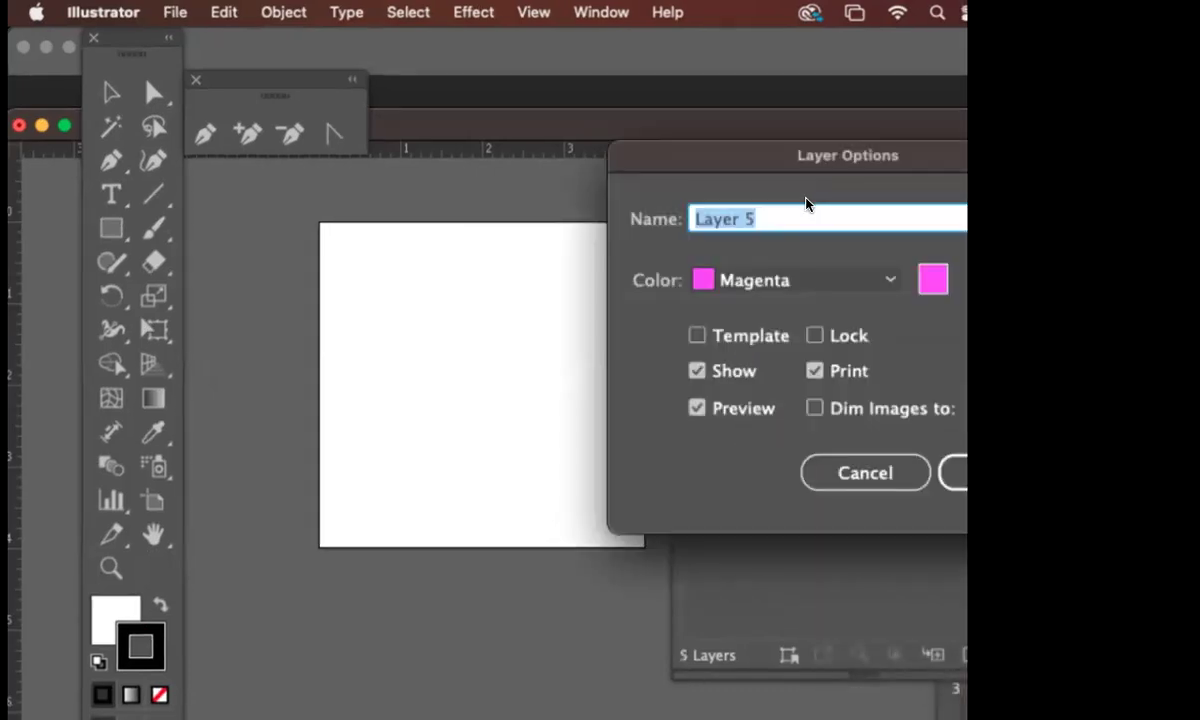
{"action": "type", "text": "images"}
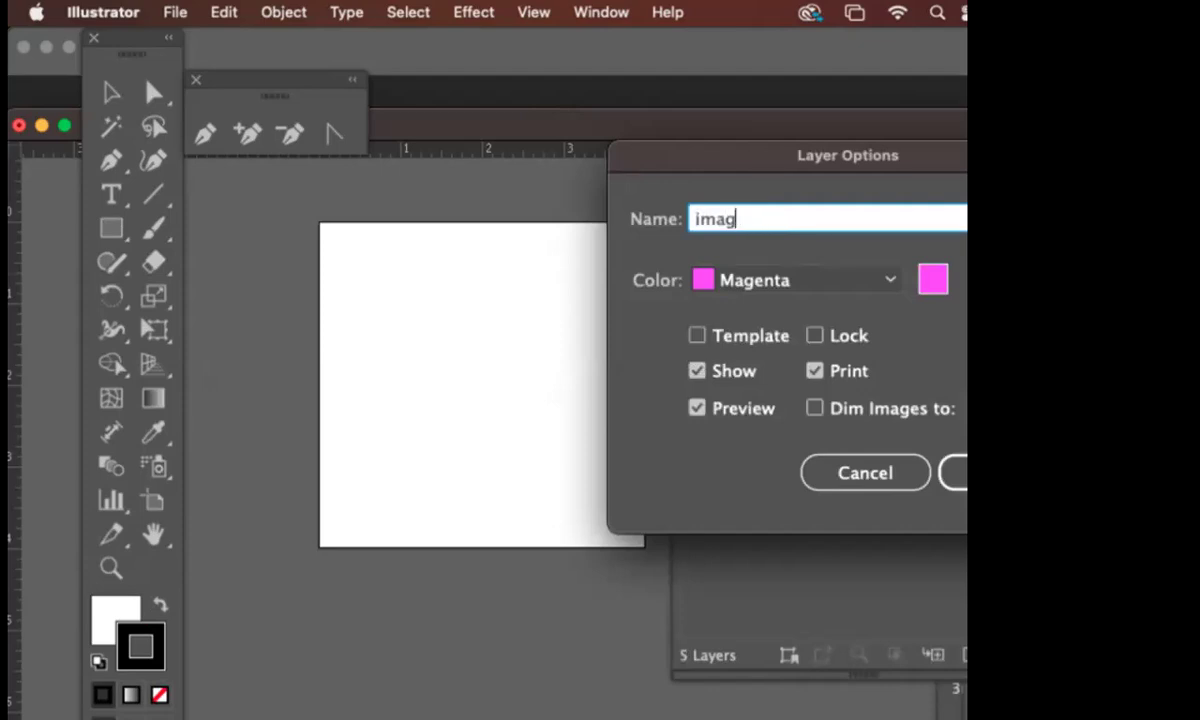
{"action": "key", "text": "BackSpace"}
{"action": "key", "text": "BackSpace"}
{"action": "key", "text": "BackSpace"}
{"action": "key", "text": "BackSpace"}
{"action": "type", "text": "plave"}
{"action": "key", "text": "BackSpace"}
{"action": "key", "text": "BackSpace"}
{"action": "type", "text": "ced imag"}
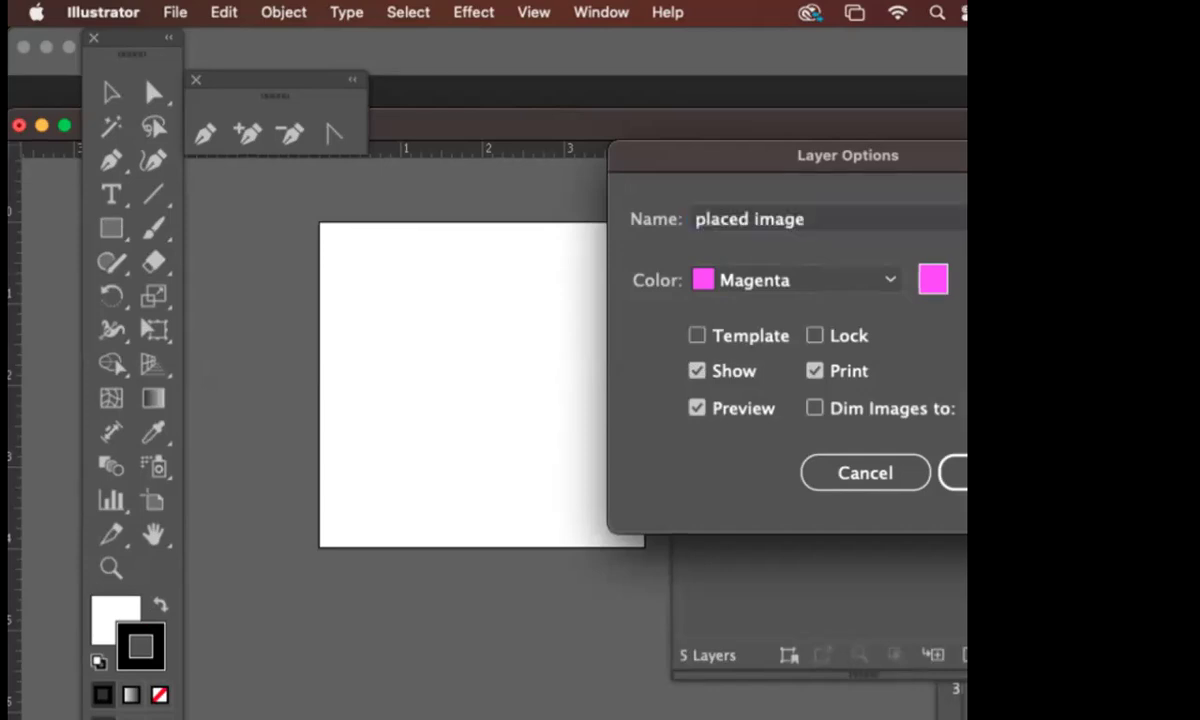
{"action": "key", "text": "Return"}
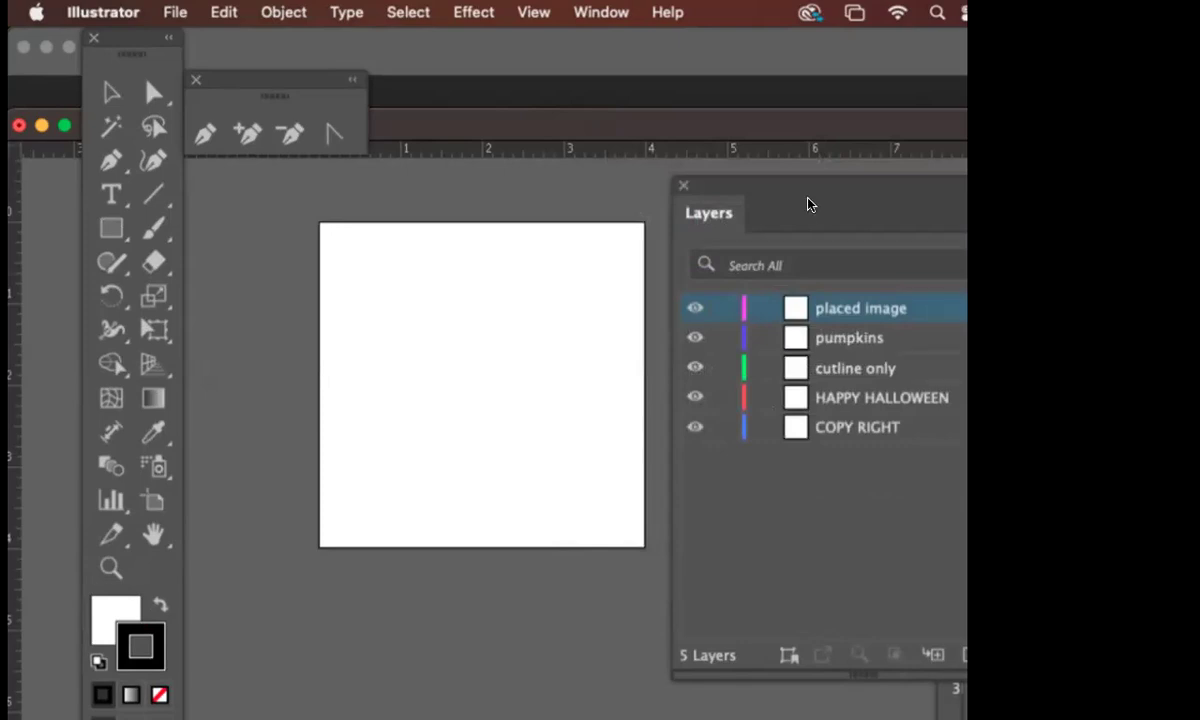
- Move the Layers panel farther from the artboard and adjust the view so the artboard appears larger beside the tools
{"action": "left_click_drag", "start_coordinate": [820, 190], "coordinate": [908, 185]}
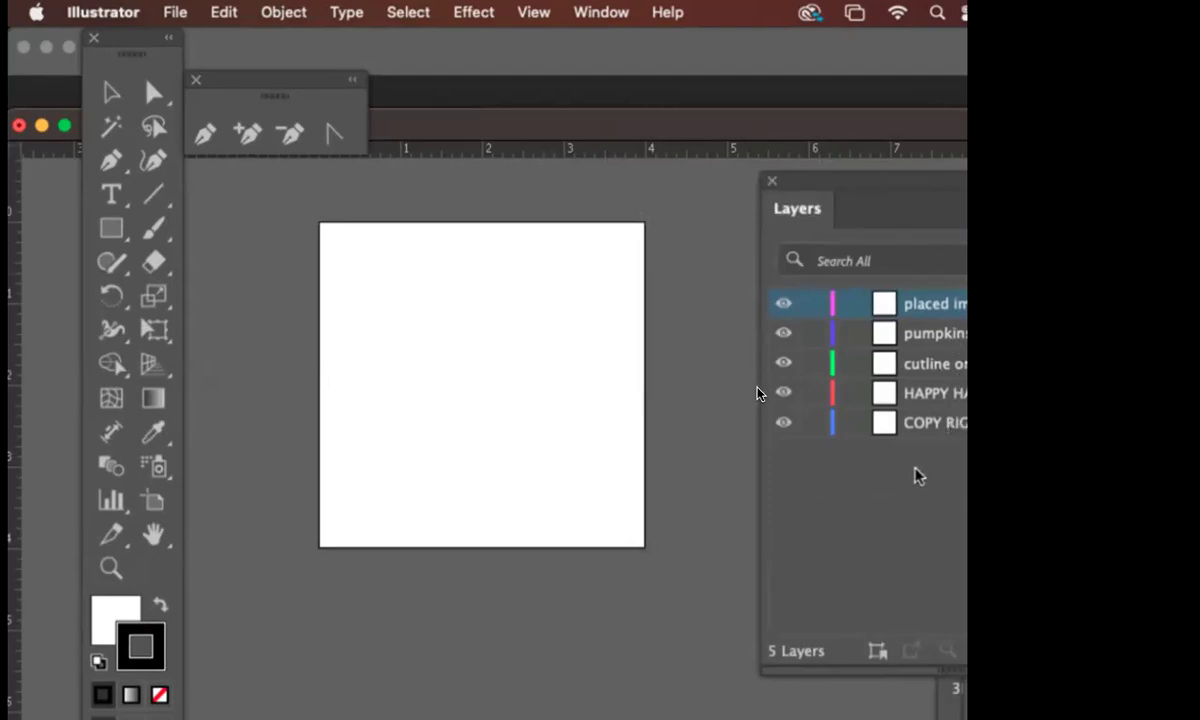
{"action": "key", "text": "super+plus"}
{"action": "key", "text": "super+plus"}
{"action": "key", "text": "super+plus"}
{"action": "key", "text": "super+plus"}
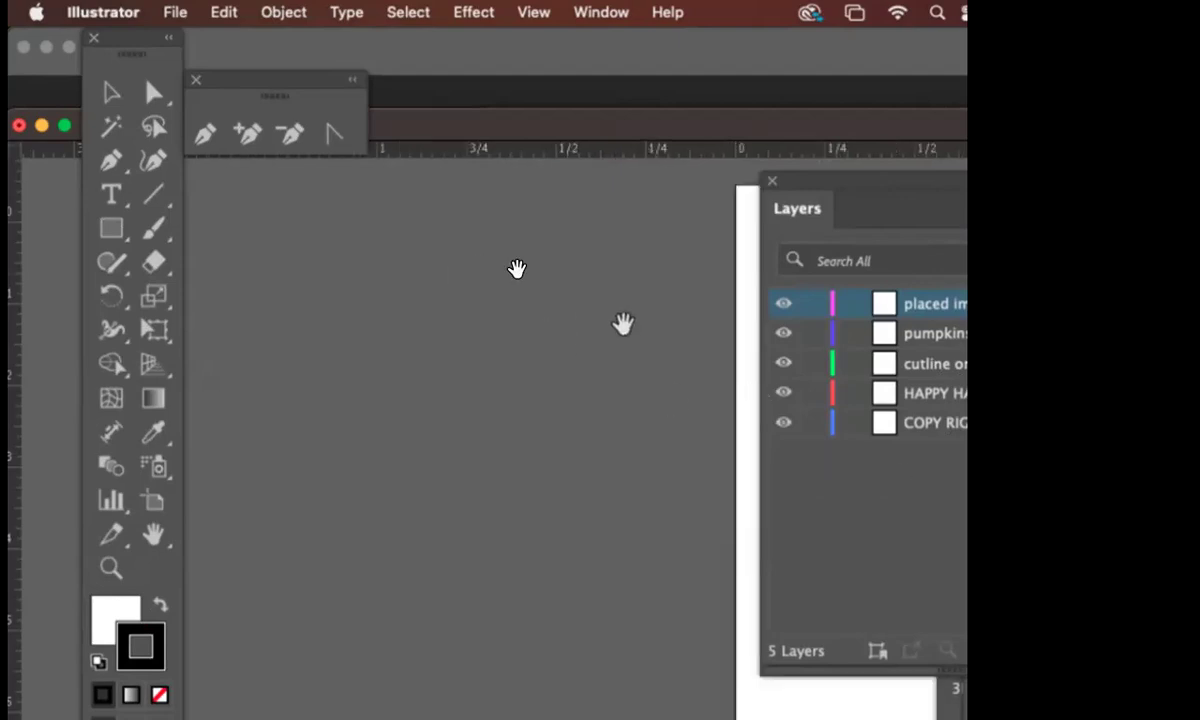
{"action": "left_click_drag", "start_coordinate": [624, 324], "coordinate": [382, 345]}
{"action": "left_click_drag", "start_coordinate": [691, 297], "coordinate": [594, 266]}
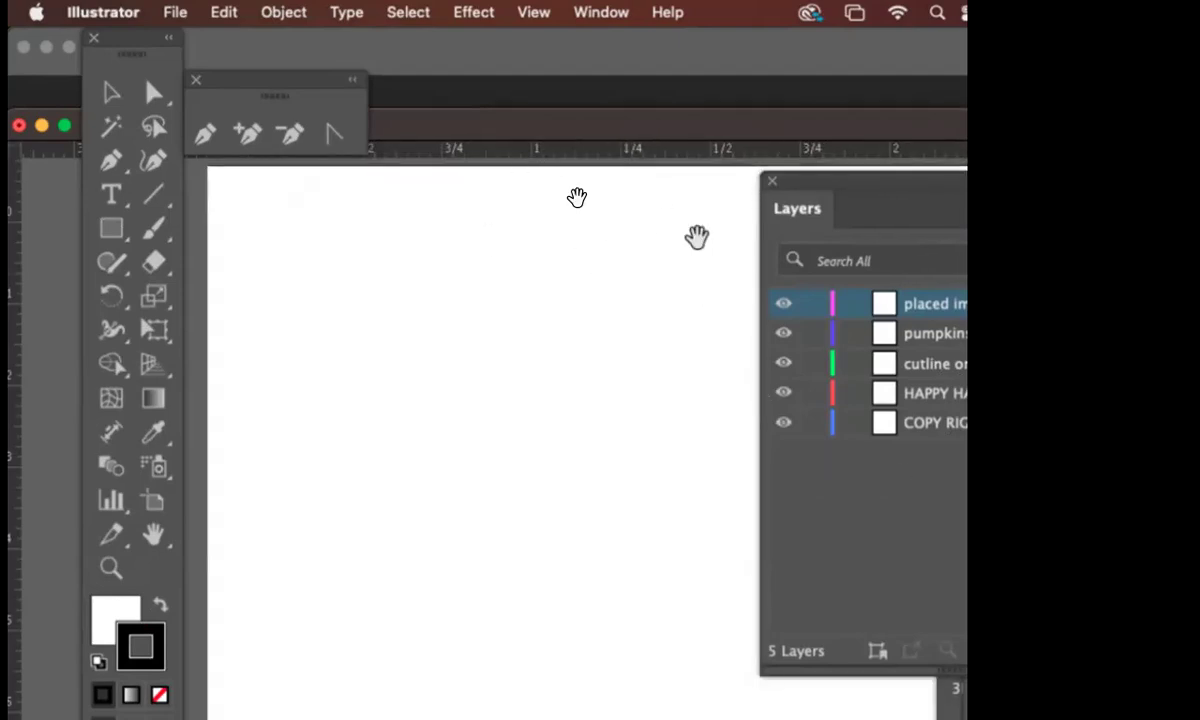
{"action": "left_click_drag", "start_coordinate": [696, 238], "coordinate": [430, 238]}
{"action": "key", "text": "super+minus"}
{"action": "key", "text": "super+minus"}
{"action": "key", "text": "super+minus"}
{"action": "key", "text": "super+minus"}
{"action": "left_click_drag", "start_coordinate": [528, 360], "coordinate": [351, 120]}
{"action": "left_click_drag", "start_coordinate": [668, 268], "coordinate": [564, 236]}
{"action": "scroll", "coordinate": [564, 236], "scroll_direction": "right", "scroll_amount": 10}
{"action": "scroll", "coordinate": [564, 236], "scroll_direction": "down", "scroll_amount": 5}
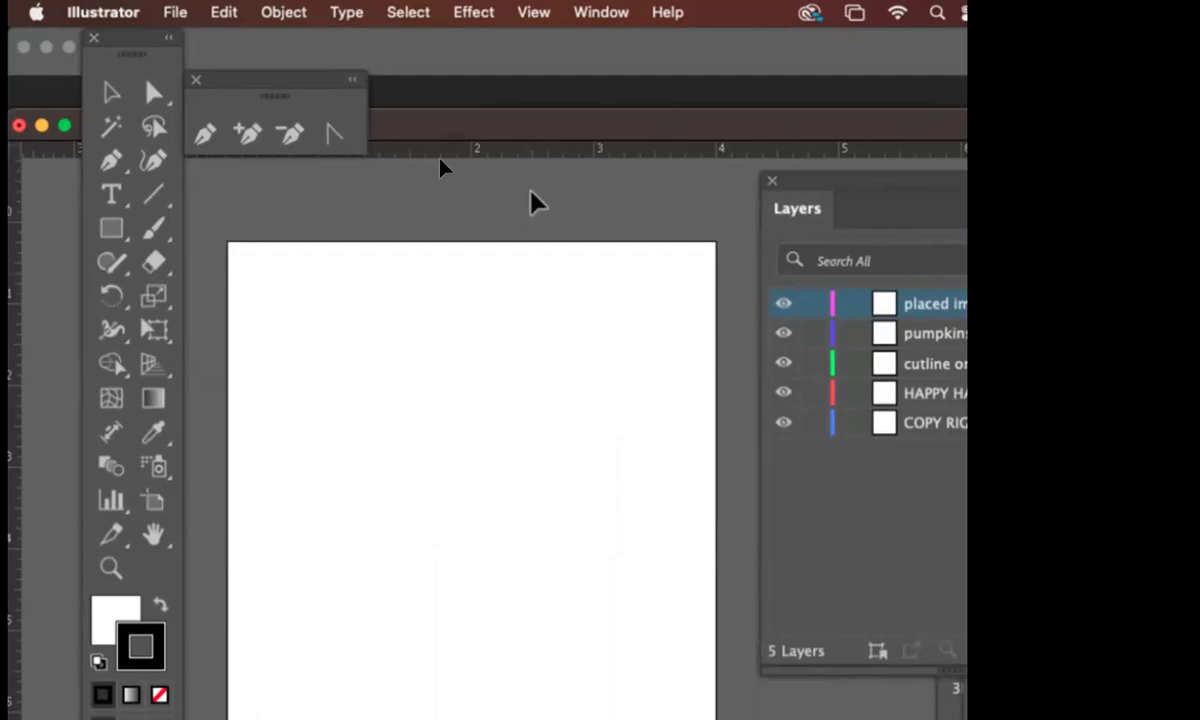
{"action": "scroll", "coordinate": [560, 205], "scroll_direction": "left", "scroll_amount": 5}
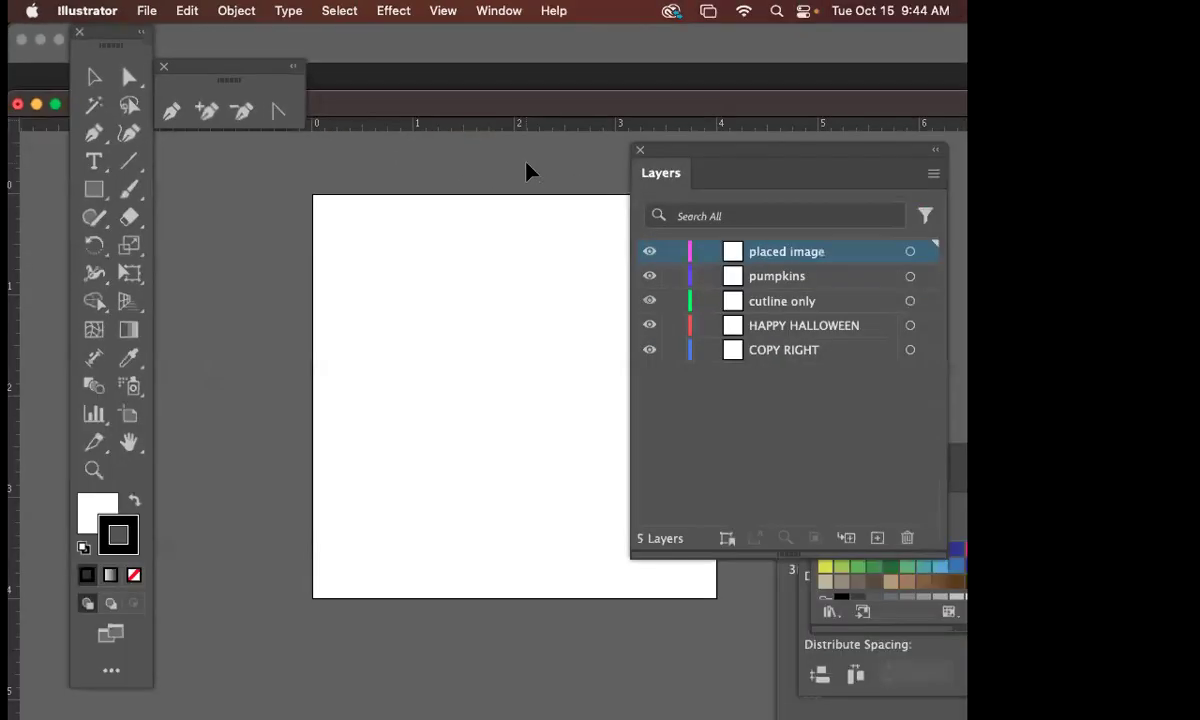
{"action": "left_click_drag", "start_coordinate": [528, 193], "coordinate": [476, 207]}
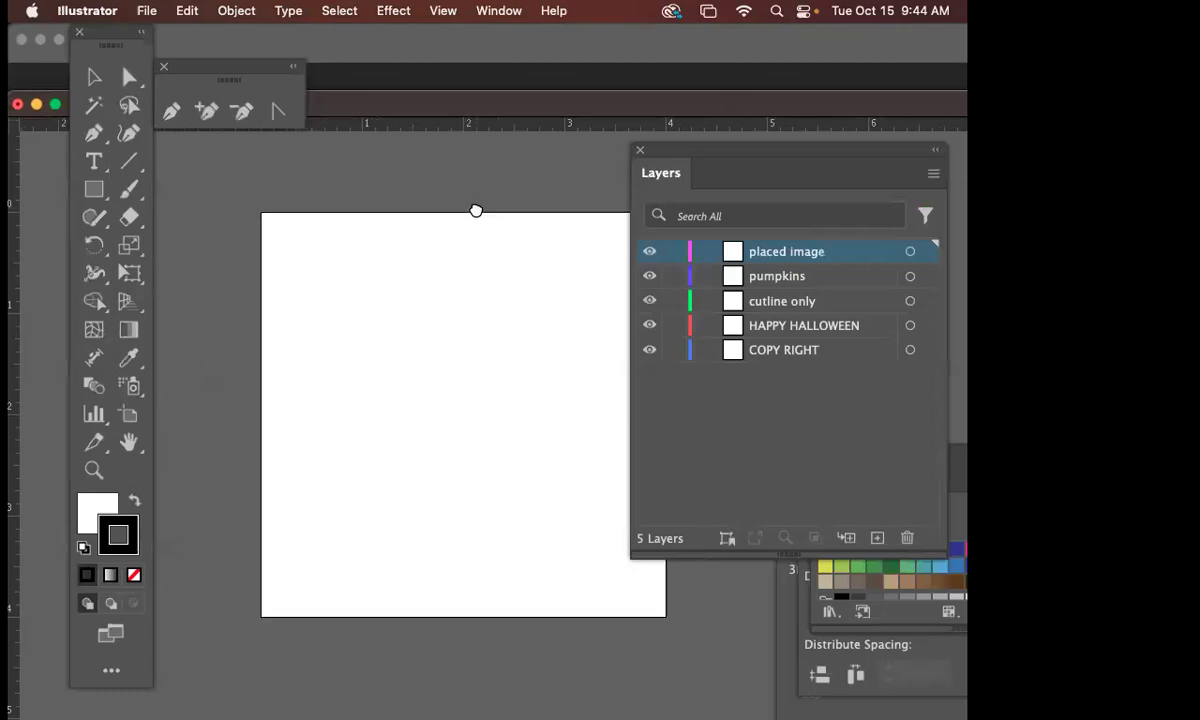
{"action": "mouse_move", "coordinate": [385, 704]}
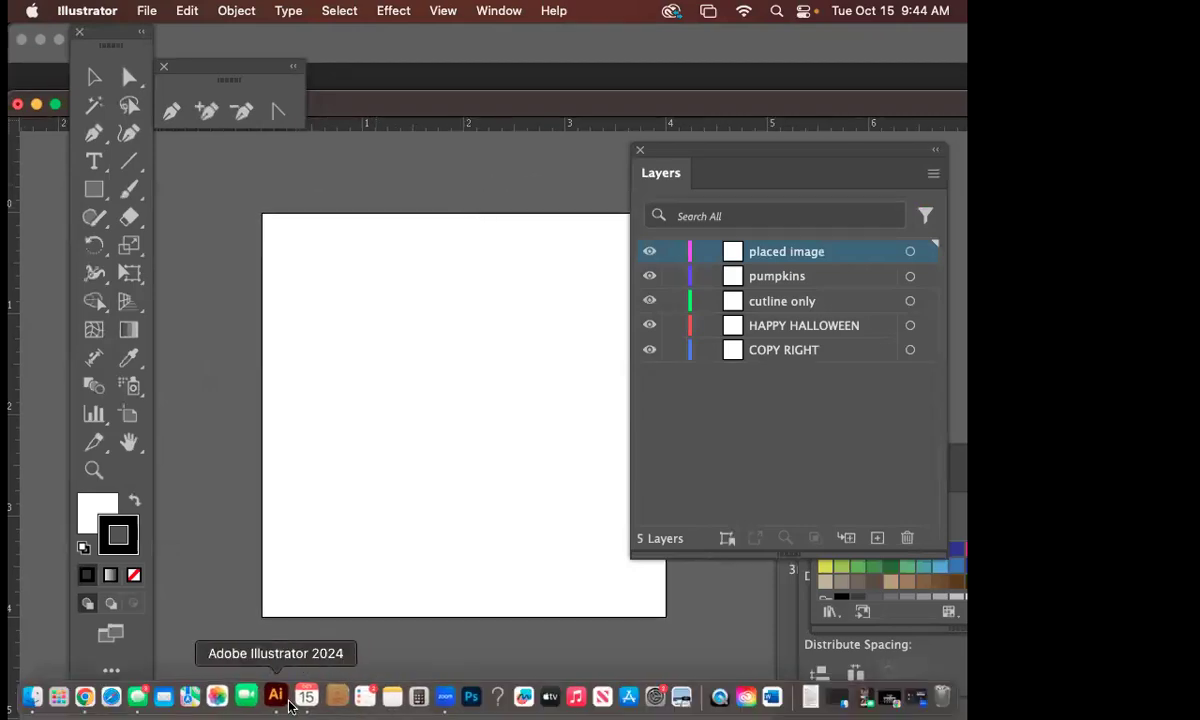
- Switch to Chrome, search for "etsy" in a new browser window, and open the official Etsy site
{"action": "left_click", "coordinate": [90, 704]}
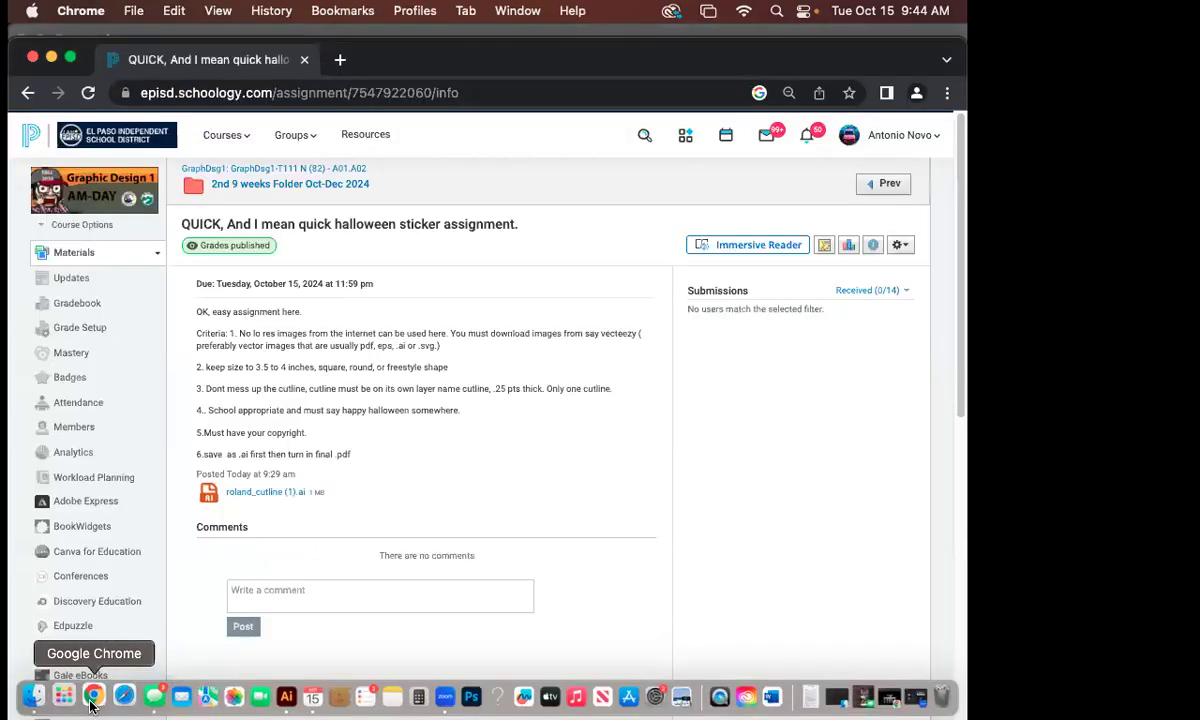
{"action": "key", "text": "super+n"}
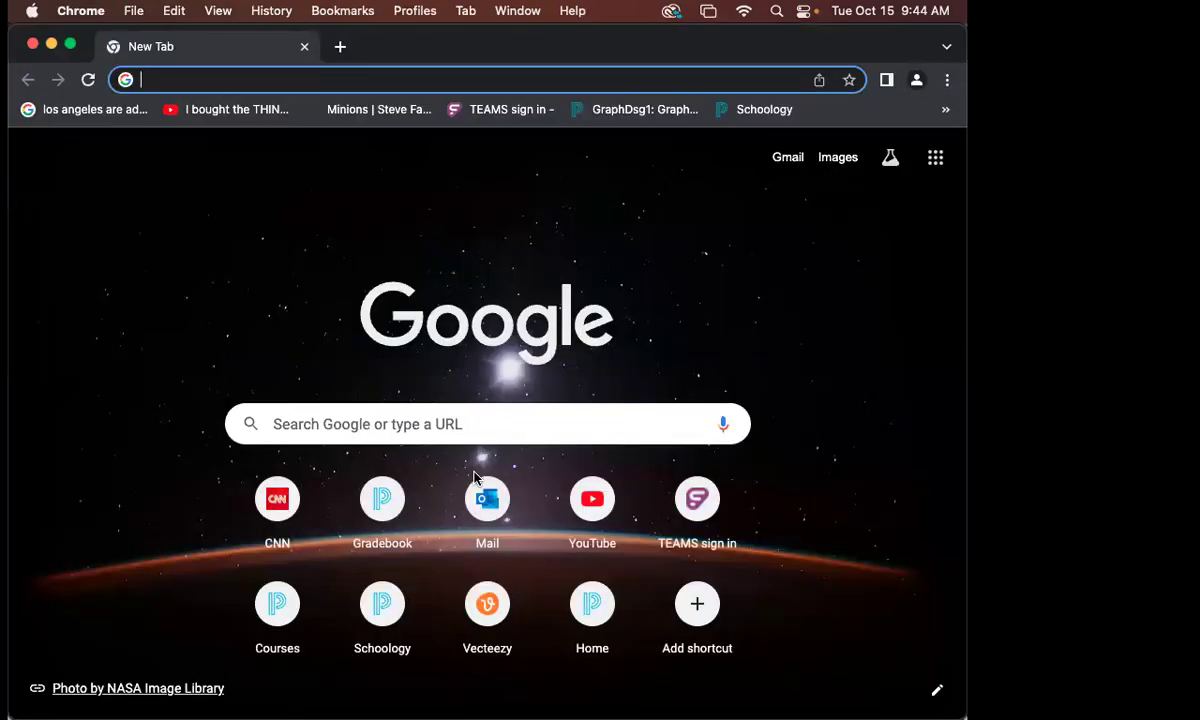
{"action": "type", "text": "et"}
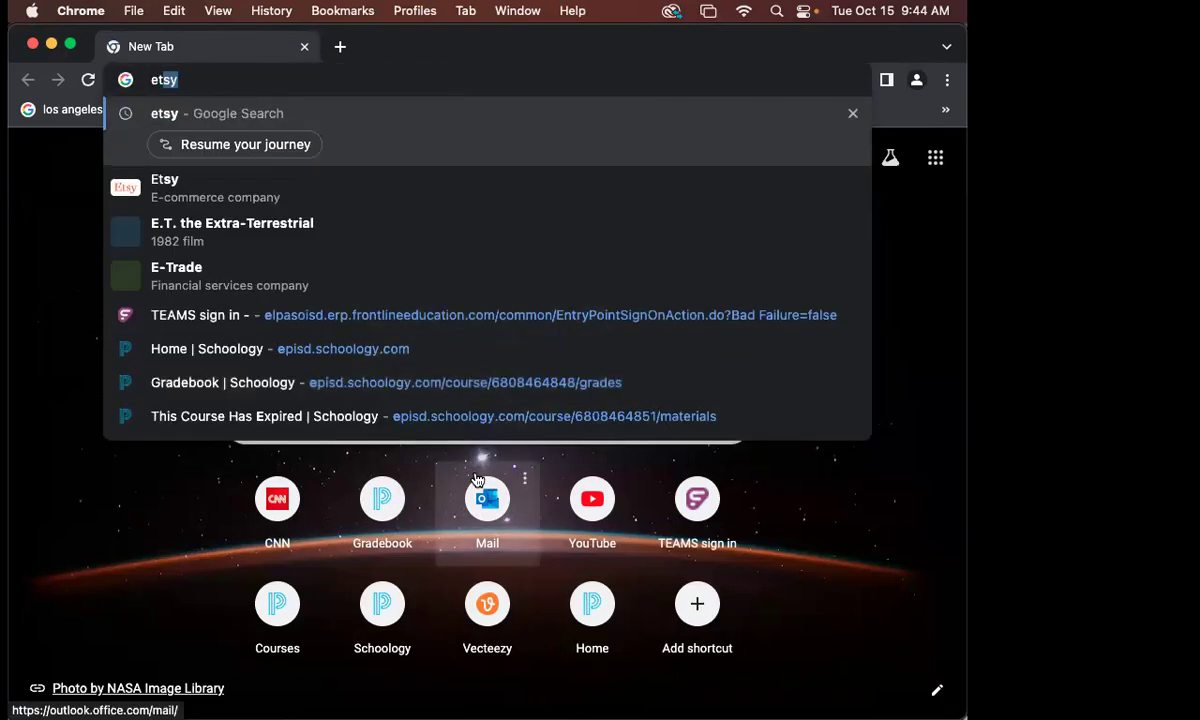
{"action": "type", "text": "sy"}
{"action": "key", "text": "Return"}
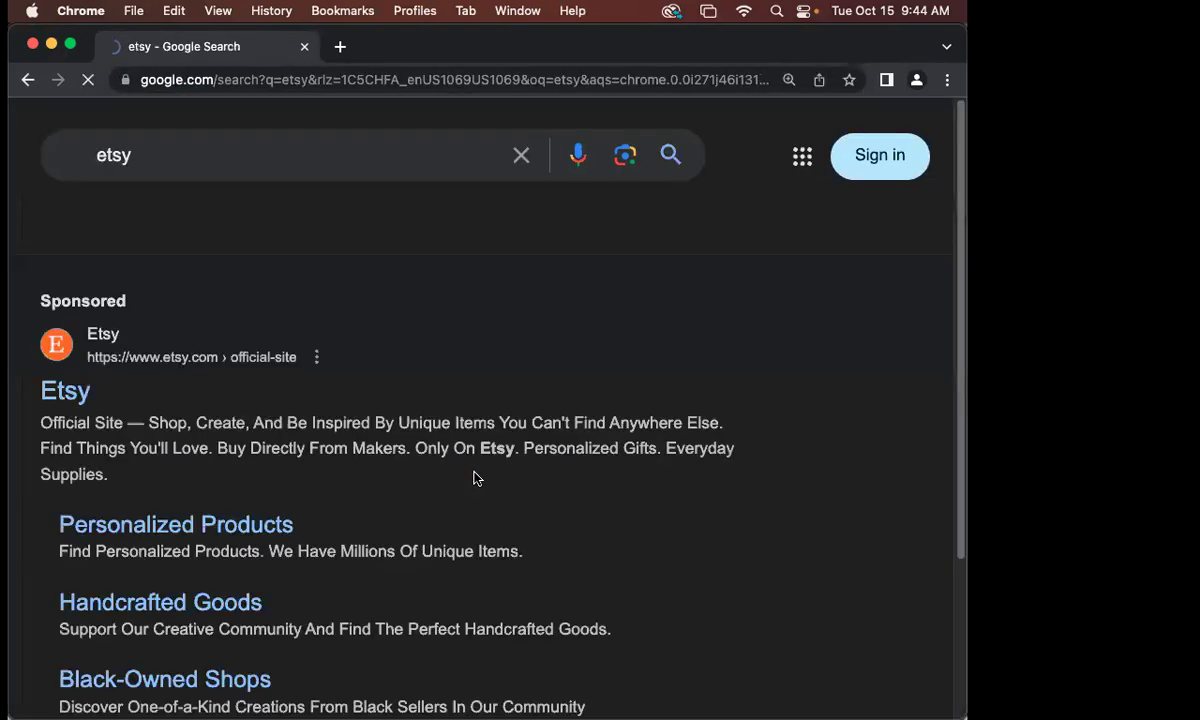
{"action": "scroll", "coordinate": [290, 428], "scroll_direction": "down", "scroll_amount": 3}
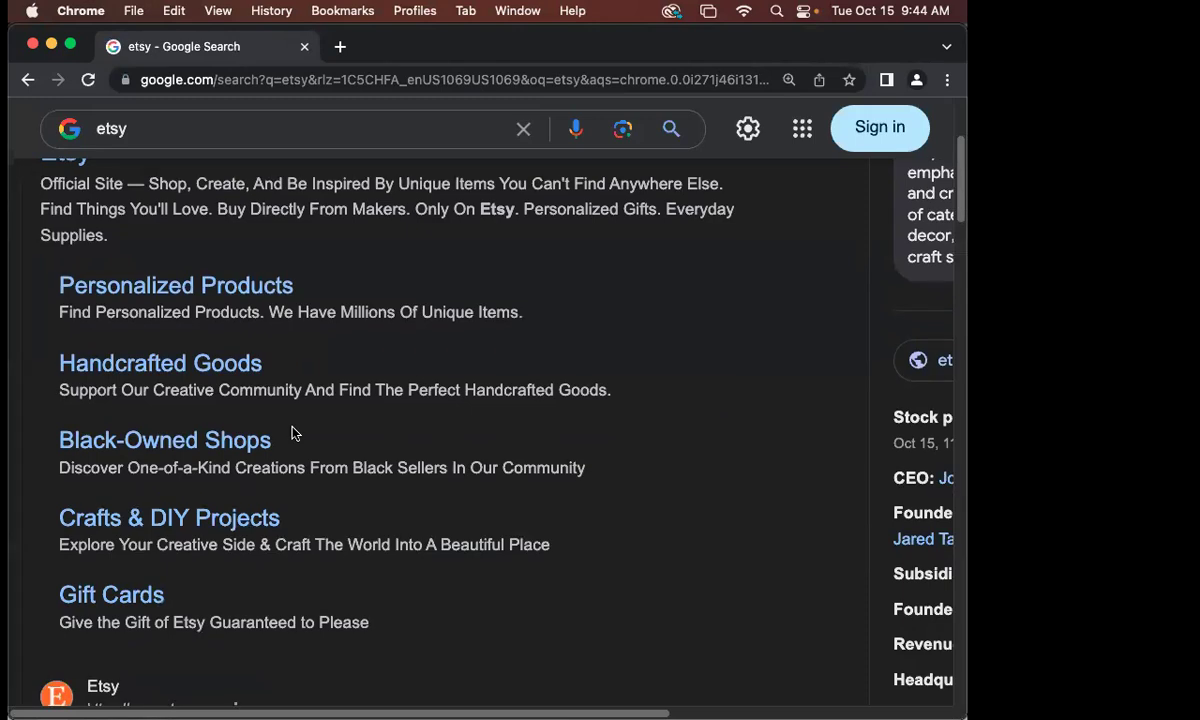
{"action": "scroll", "coordinate": [295, 428], "scroll_direction": "up", "scroll_amount": 3}
{"action": "left_click", "coordinate": [57, 403]}
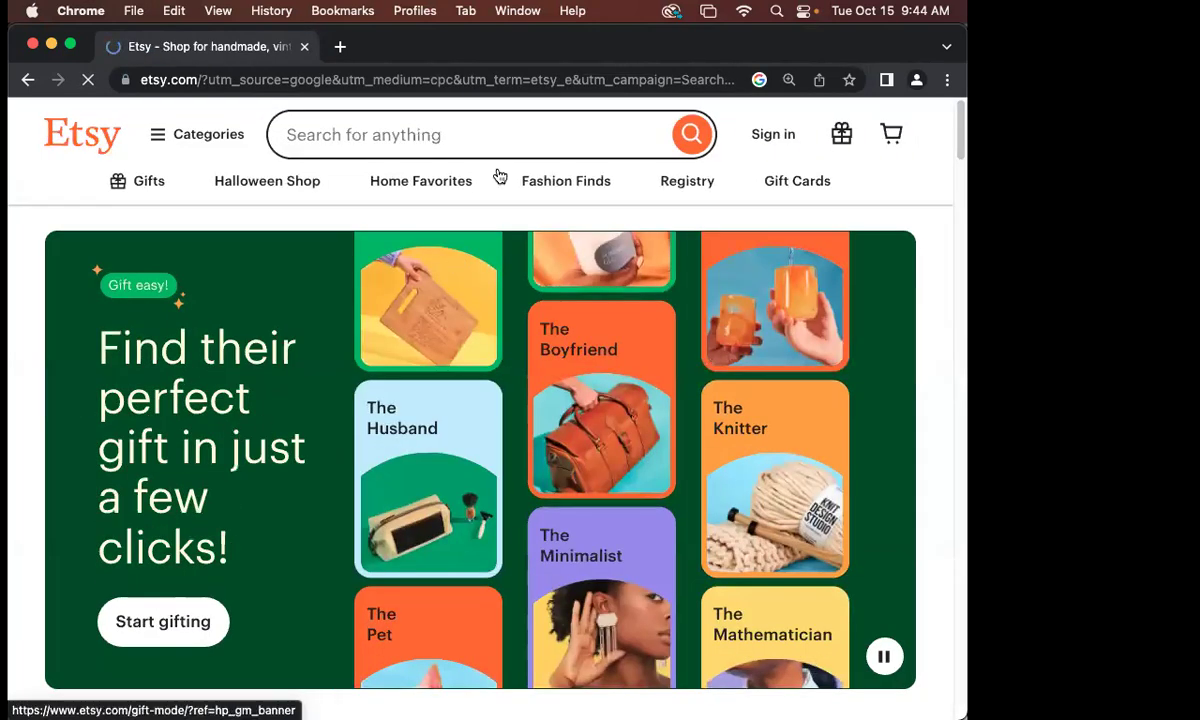
- Search Etsy for "funny halloween"
{"action": "left_click", "coordinate": [396, 131]}
{"action": "type", "text": "fun"}
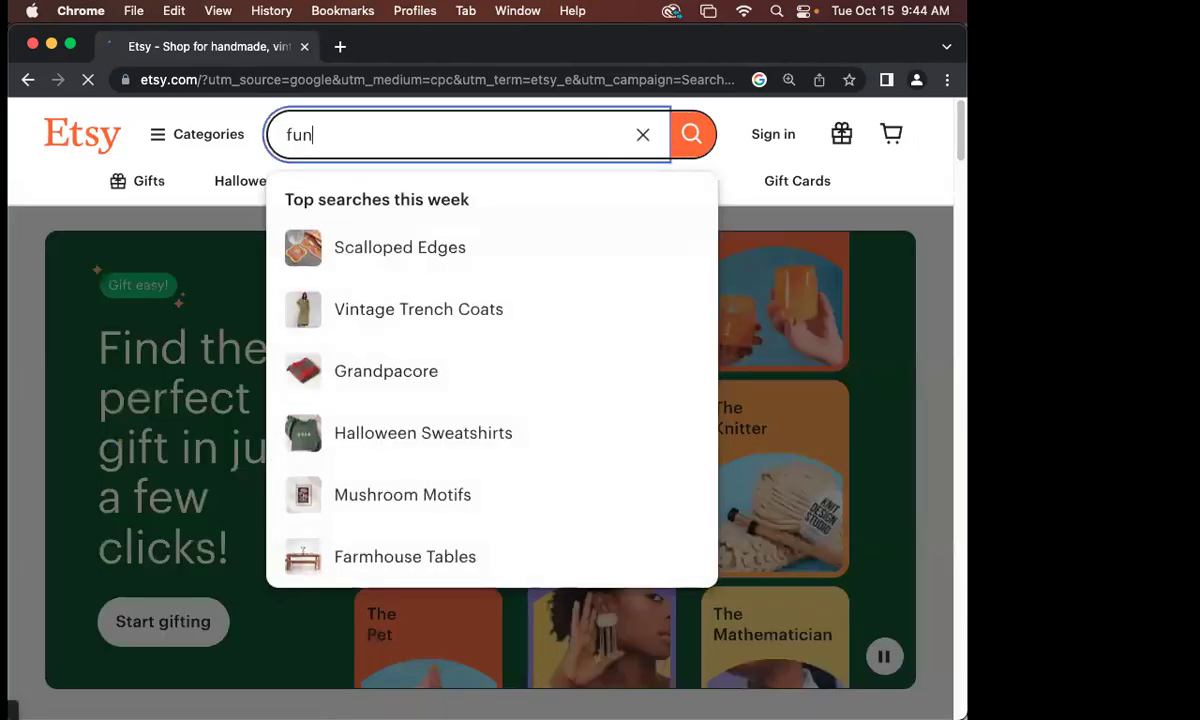
{"action": "type", "text": "nyt hallow"}
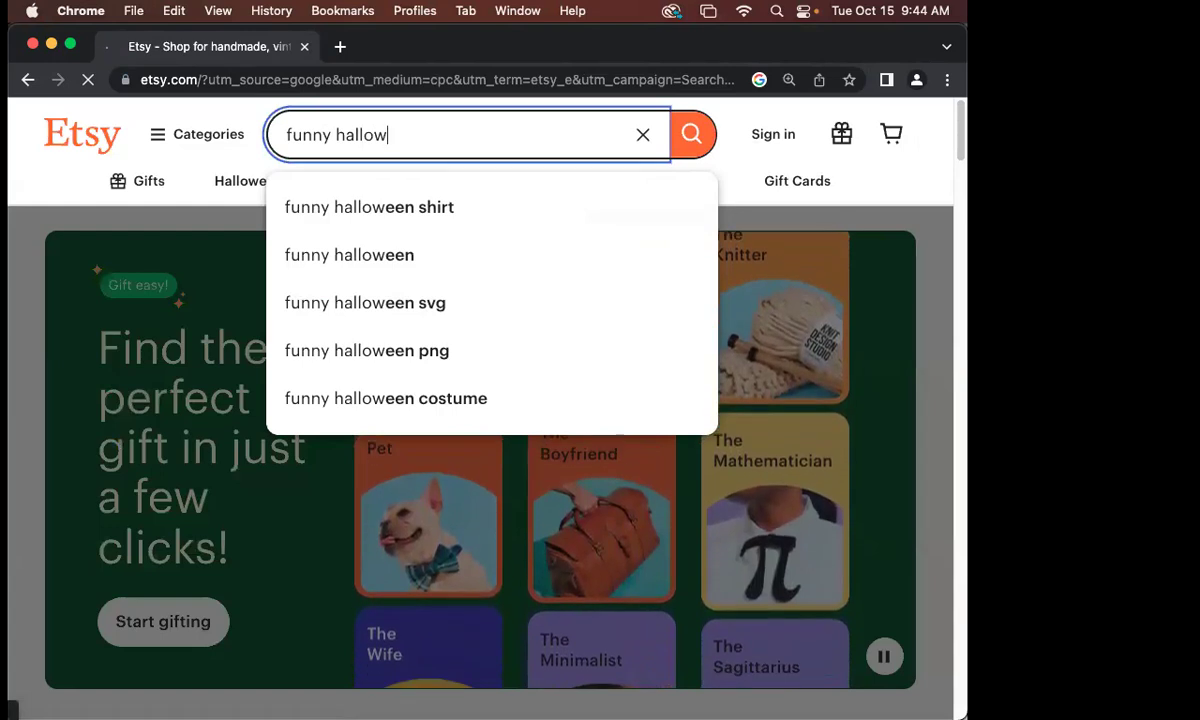
{"action": "type", "text": "een"}
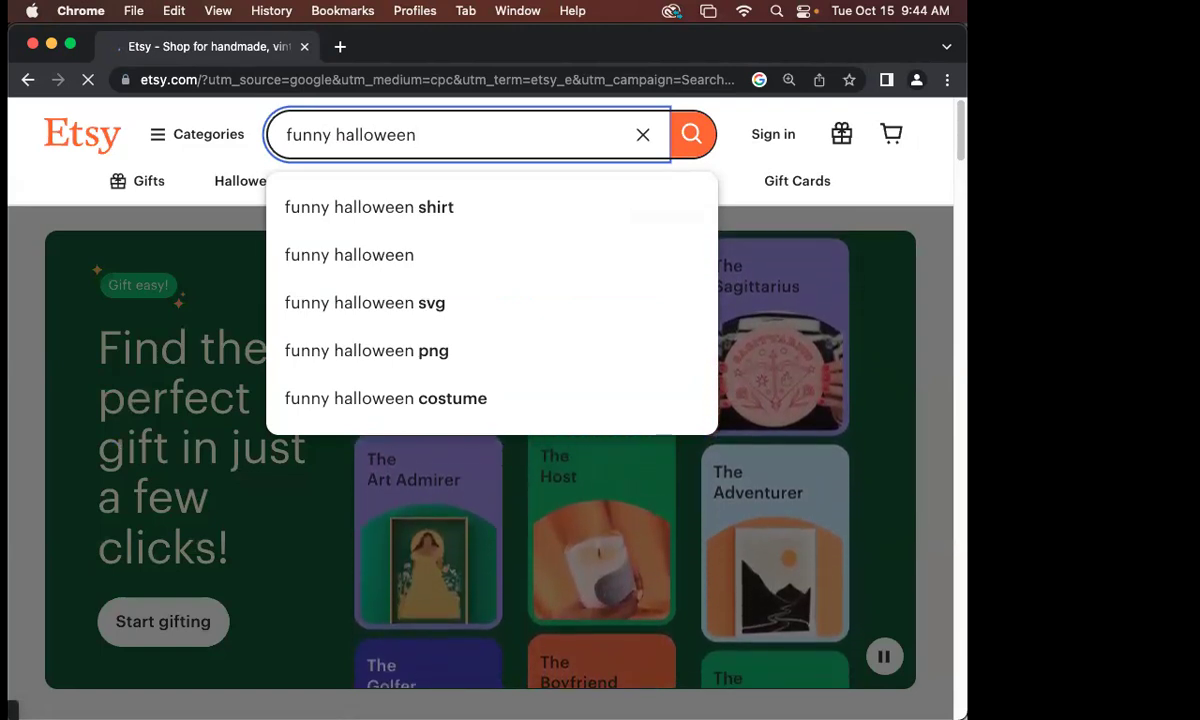
{"action": "key", "text": "Return"}
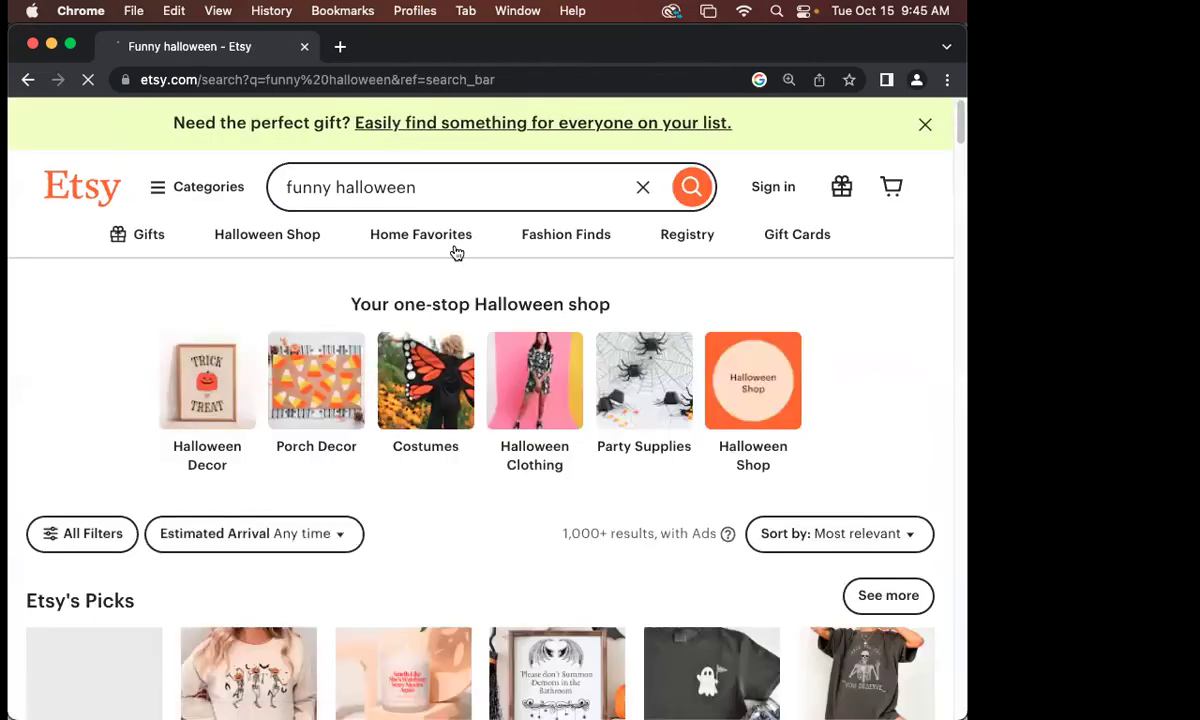
- Browse the results, open the Believe In Yourself Ghost tee listing, and enlarge its main photo
{"action": "scroll", "coordinate": [495, 266], "scroll_direction": "down", "scroll_amount": 1}
{"action": "scroll", "coordinate": [495, 266], "scroll_direction": "down", "scroll_amount": 4}
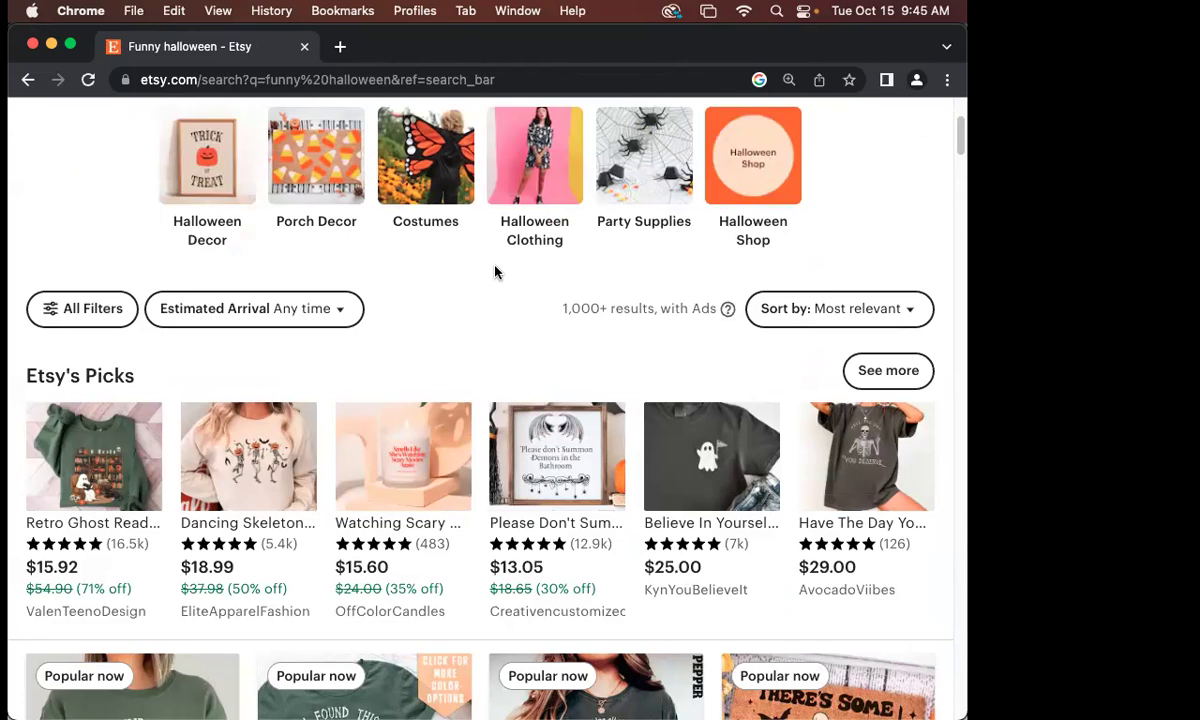
{"action": "scroll", "coordinate": [495, 272], "scroll_direction": "down", "scroll_amount": 2}
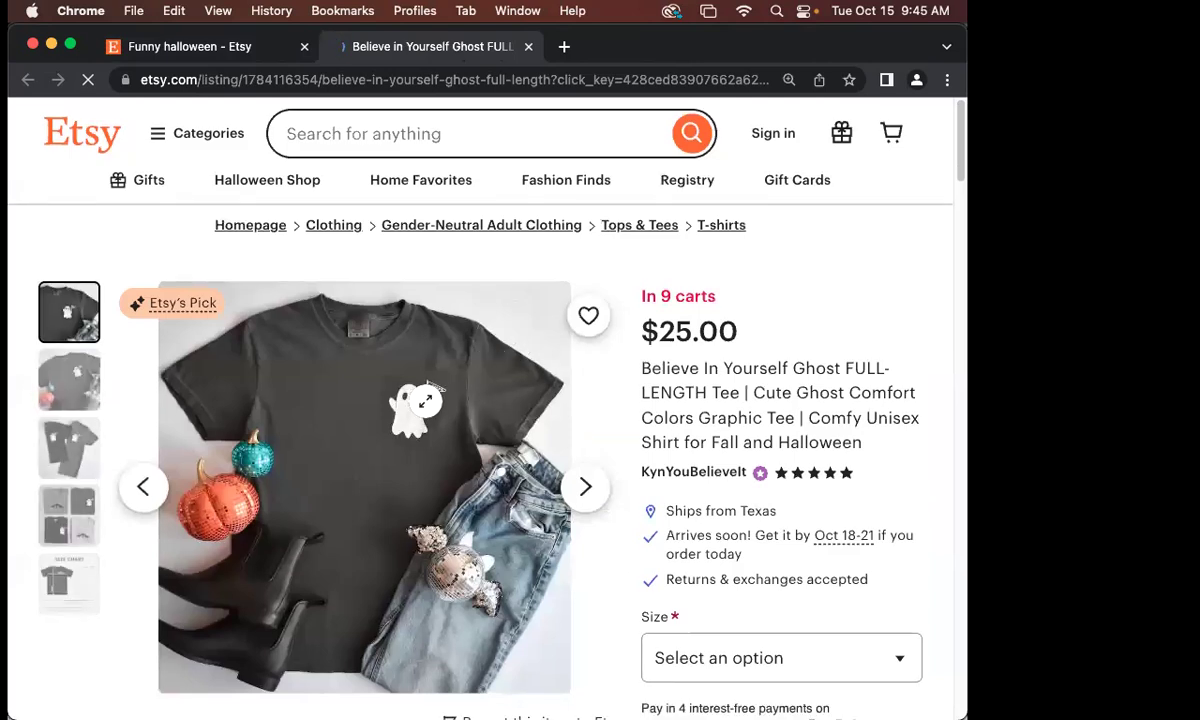
{"action": "left_click", "coordinate": [425, 400]}
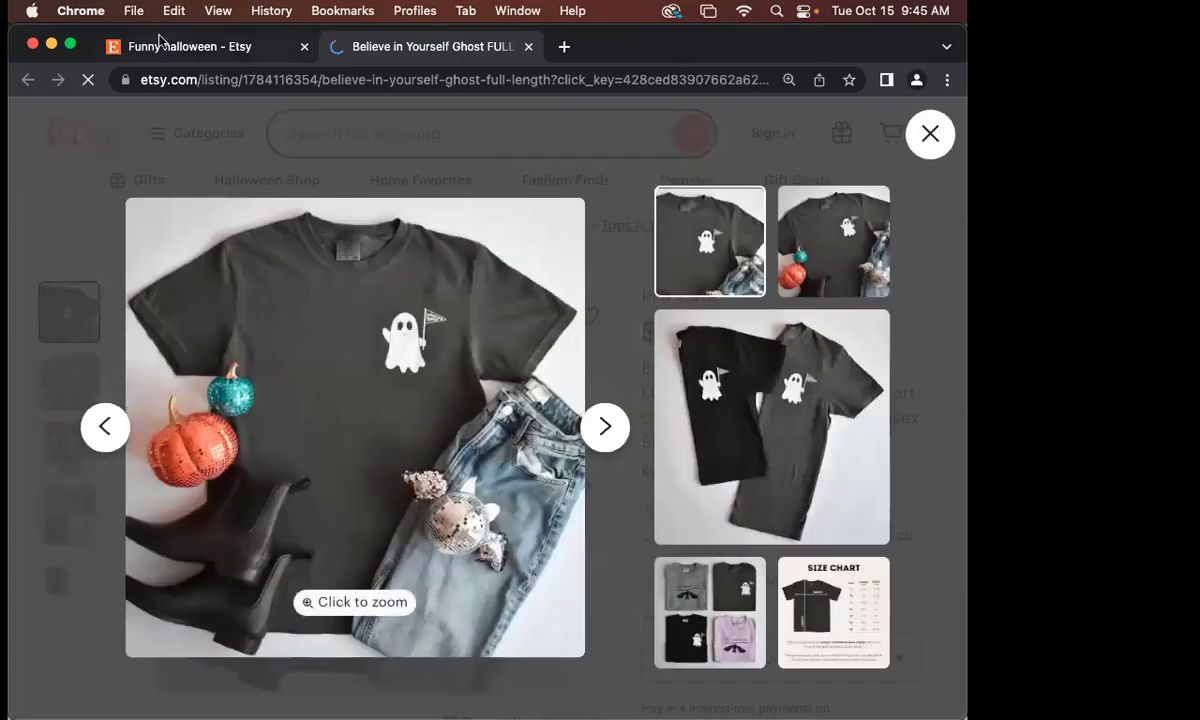
- Return to the funny halloween results and open the 90s Horror Movie Shirt listing to view its details
{"action": "left_click", "coordinate": [200, 58]}
{"action": "scroll", "coordinate": [450, 260], "scroll_direction": "down", "scroll_amount": 7}
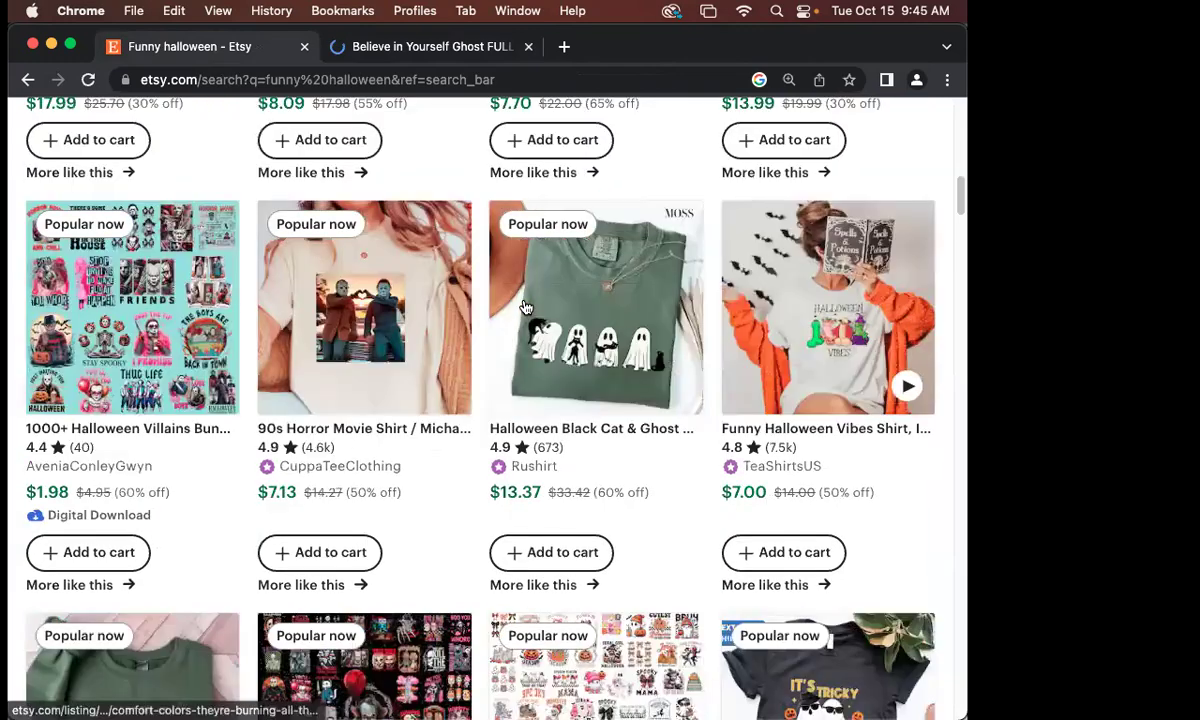
{"action": "scroll", "coordinate": [527, 305], "scroll_direction": "up", "scroll_amount": 5}
{"action": "scroll", "coordinate": [527, 305], "scroll_direction": "down", "scroll_amount": 4}
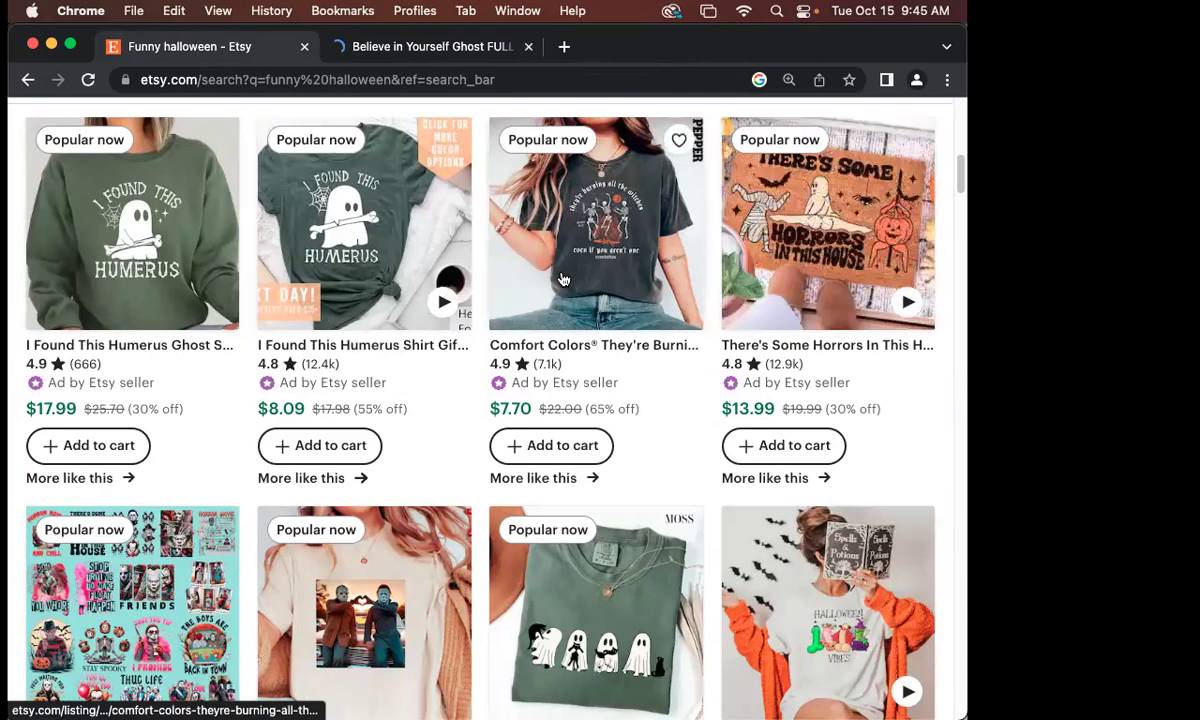
{"action": "scroll", "coordinate": [563, 279], "scroll_direction": "down", "scroll_amount": 4}
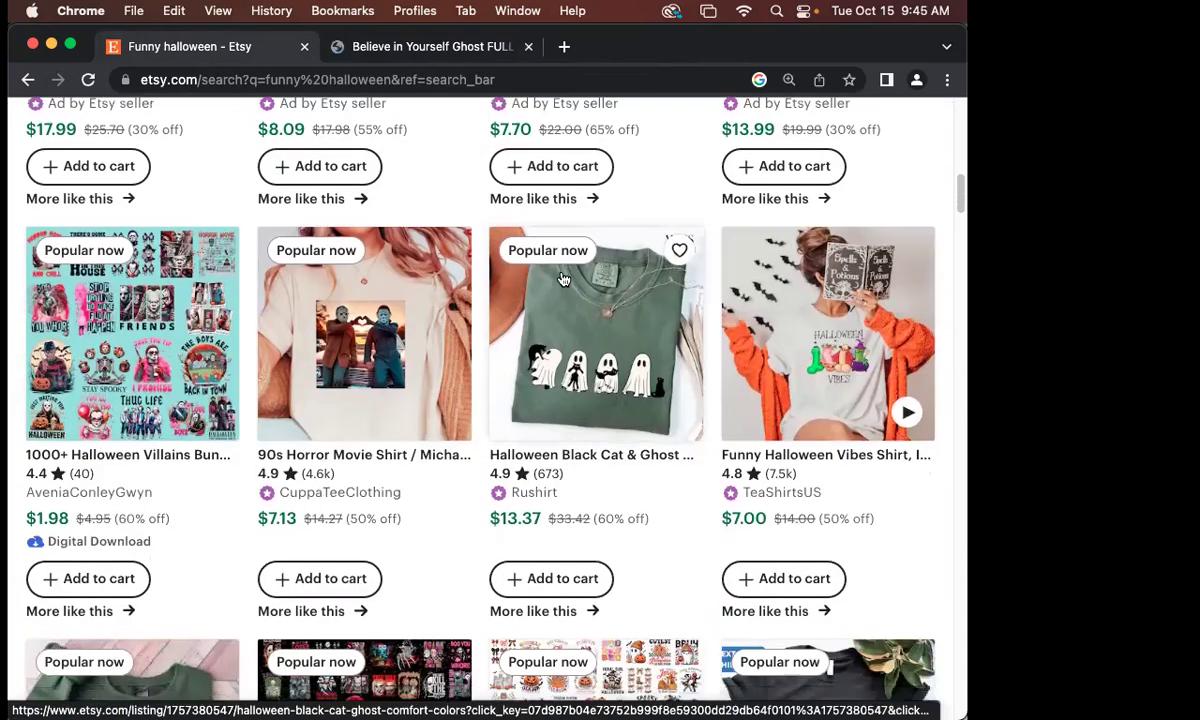
{"action": "scroll", "coordinate": [563, 279], "scroll_direction": "down", "scroll_amount": 1}
{"action": "left_click", "coordinate": [367, 263]}
{"action": "scroll", "coordinate": [729, 335], "scroll_direction": "down", "scroll_amount": 4}
{"action": "scroll", "coordinate": [729, 335], "scroll_direction": "up", "scroll_amount": 2}
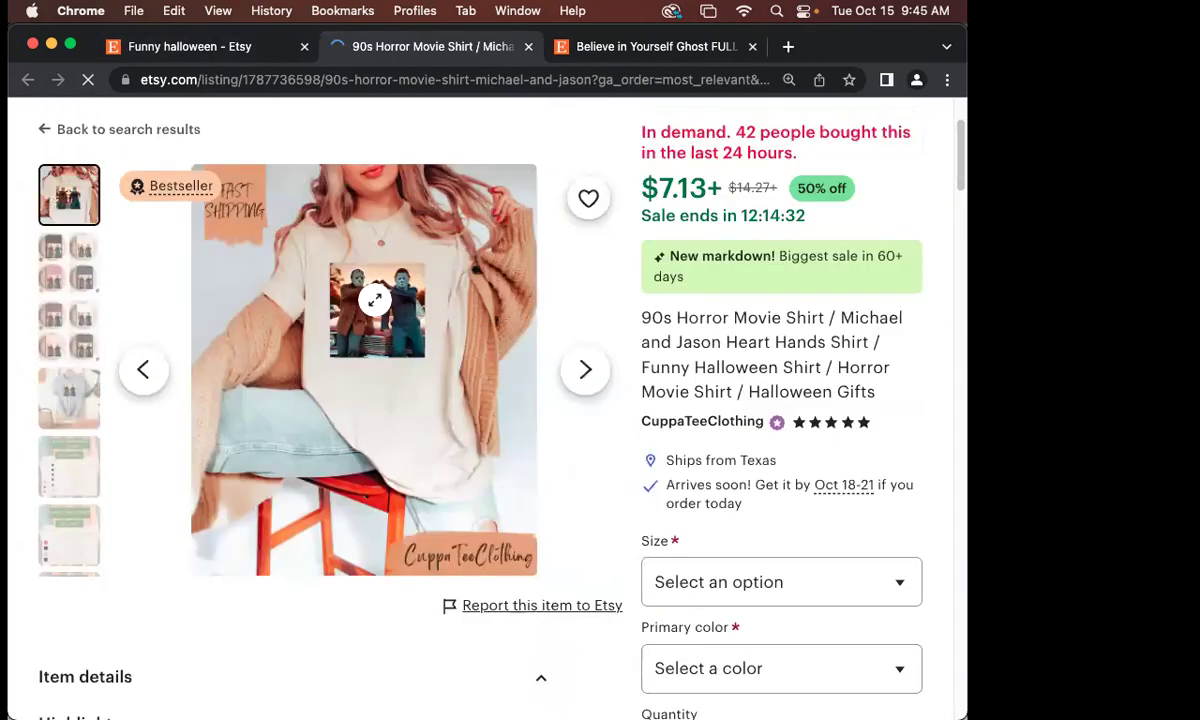
- Enlarge and zoom into the horror movie shirt's main photo to examine its artwork, and close the photo viewer
{"action": "left_click", "coordinate": [355, 285]}
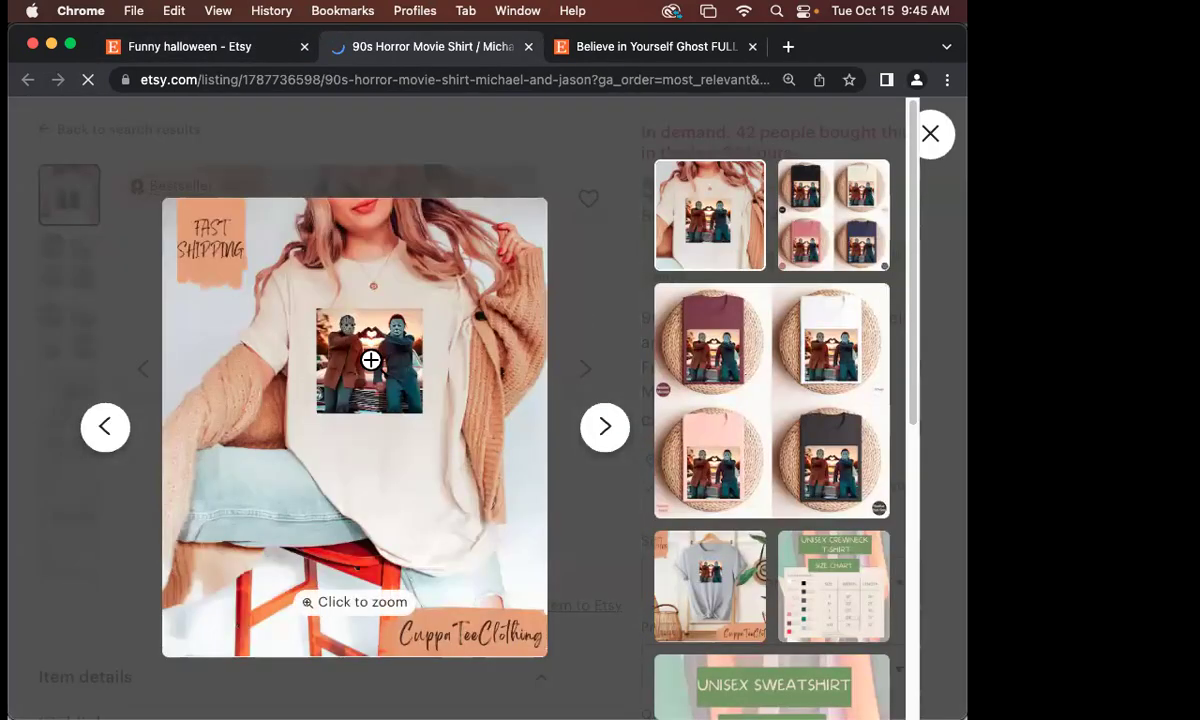
{"action": "left_click", "coordinate": [365, 355]}
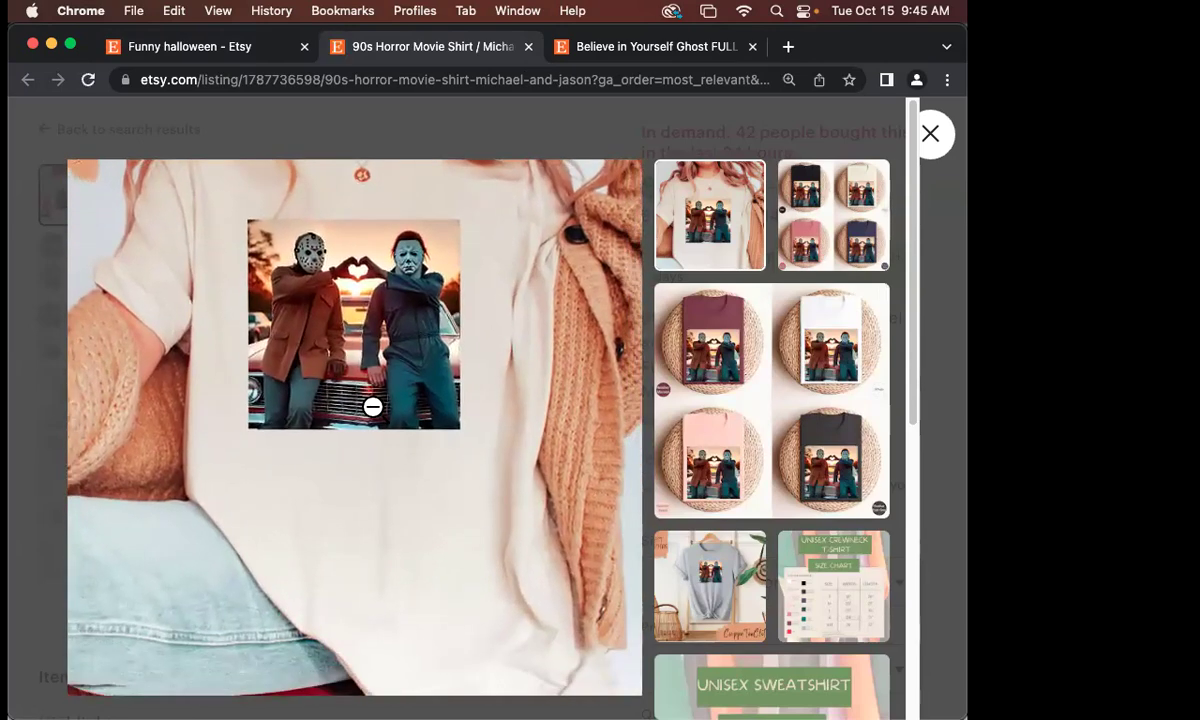
{"action": "left_click", "coordinate": [228, 300]}
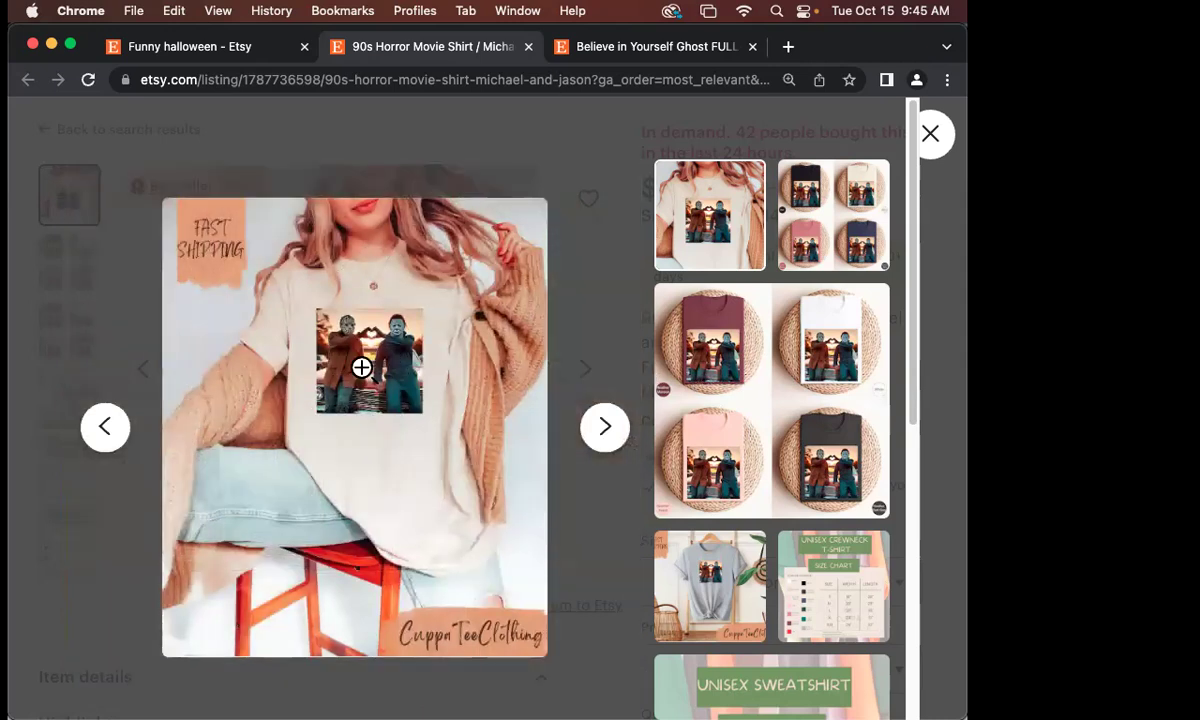
{"action": "left_click", "coordinate": [361, 368]}
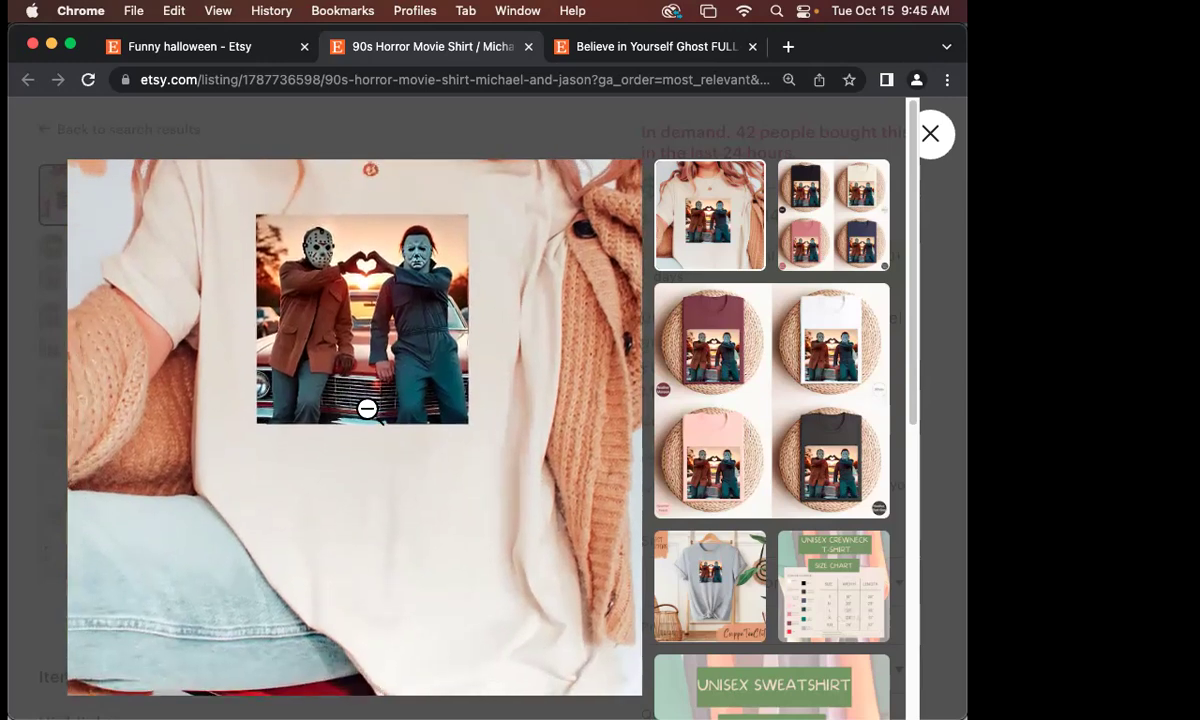
{"action": "left_click", "coordinate": [367, 408]}
{"action": "left_click", "coordinate": [930, 133]}
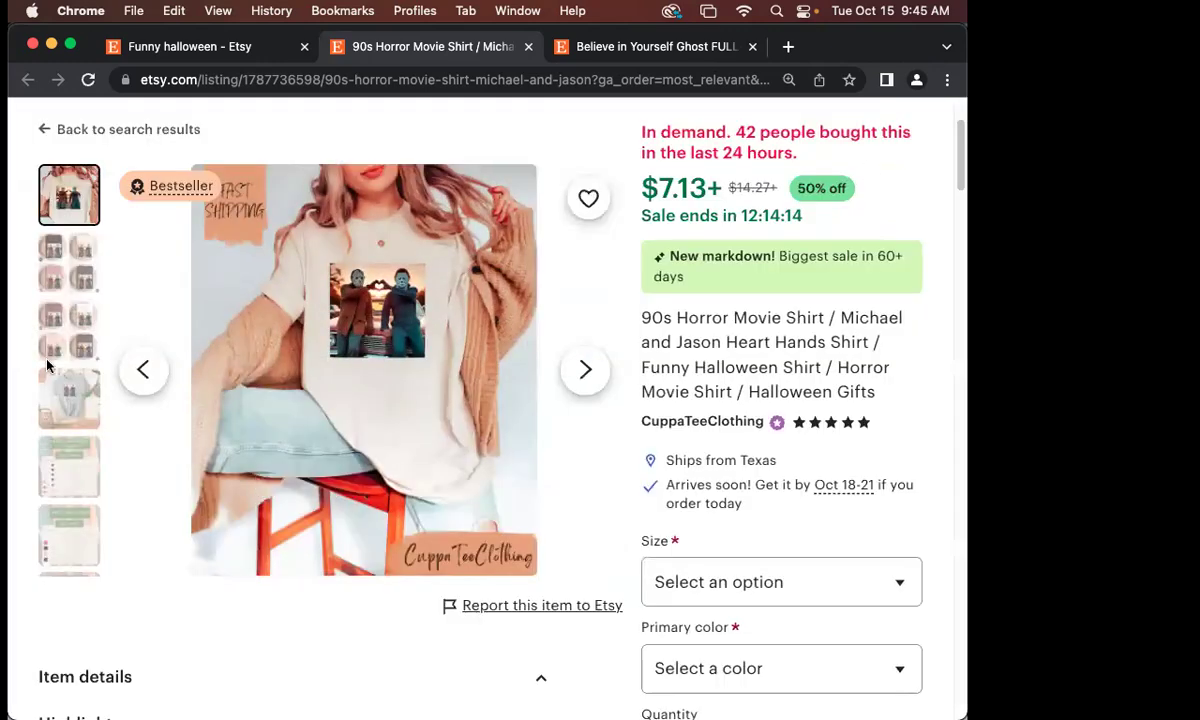
- Return to the search results and open the Retro Ghost Reading Books Sweatshirt listing to examine its design
{"action": "left_click", "coordinate": [181, 54]}
{"action": "scroll", "coordinate": [558, 468], "scroll_direction": "down", "scroll_amount": 5}
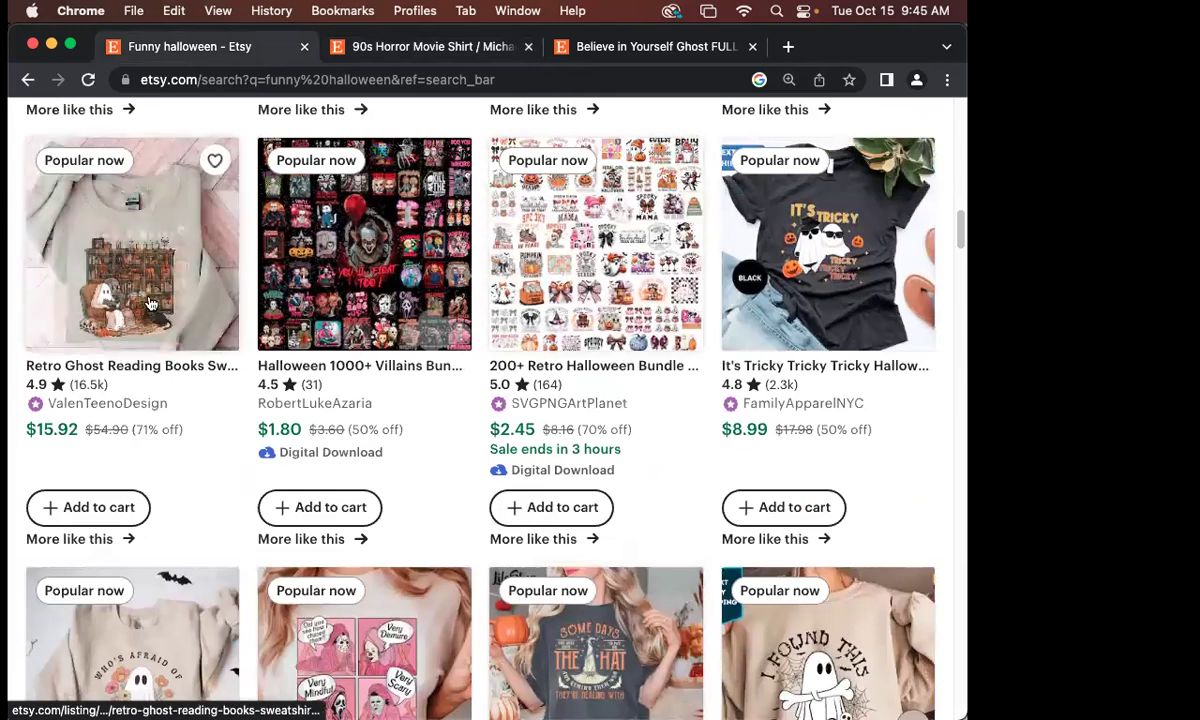
{"action": "left_click", "coordinate": [131, 273]}
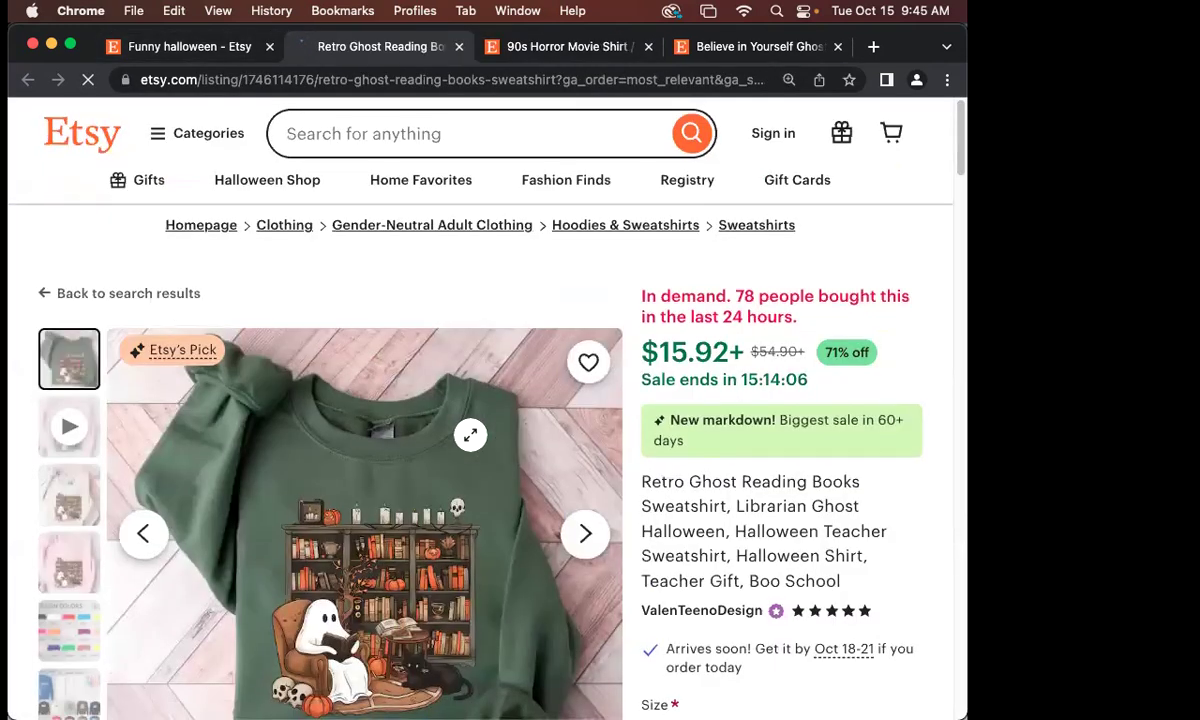
{"action": "scroll", "coordinate": [469, 442], "scroll_direction": "down", "scroll_amount": 6}
{"action": "scroll", "coordinate": [470, 434], "scroll_direction": "up", "scroll_amount": 4}
{"action": "scroll", "coordinate": [470, 434], "scroll_direction": "up", "scroll_amount": 1}
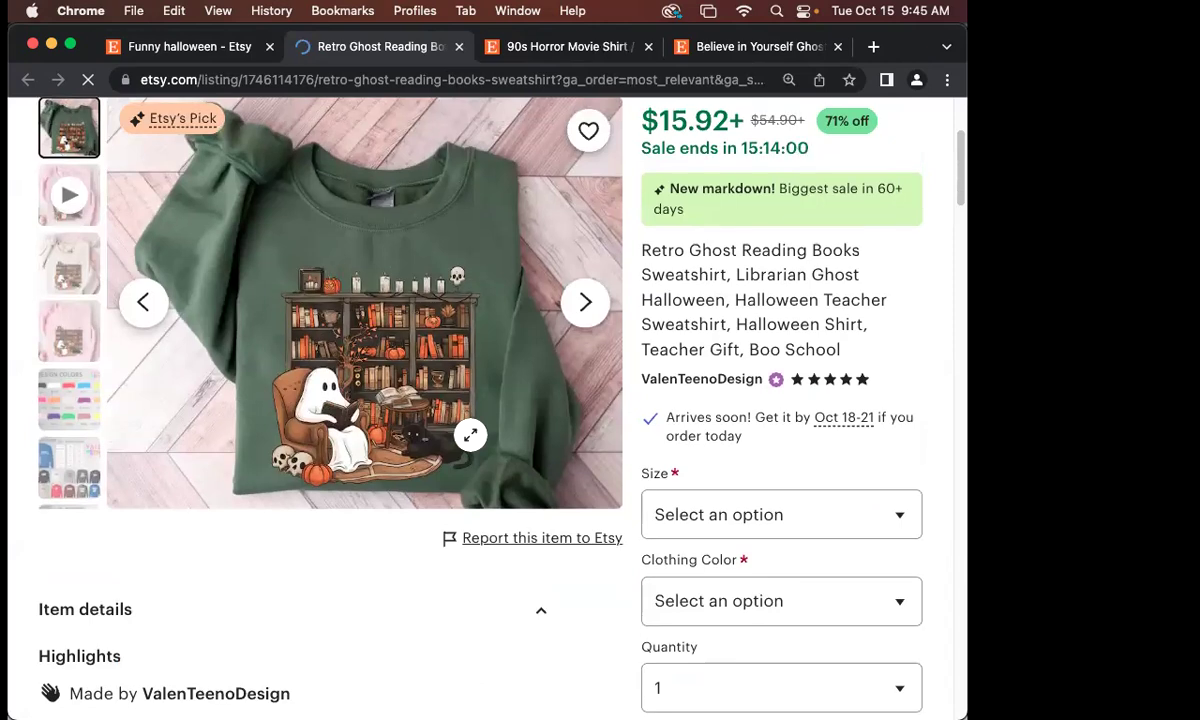
- Go back to the search results, browse further designs, and open The Boys Of Fall SVG PNG listing
{"action": "left_click", "coordinate": [176, 50]}
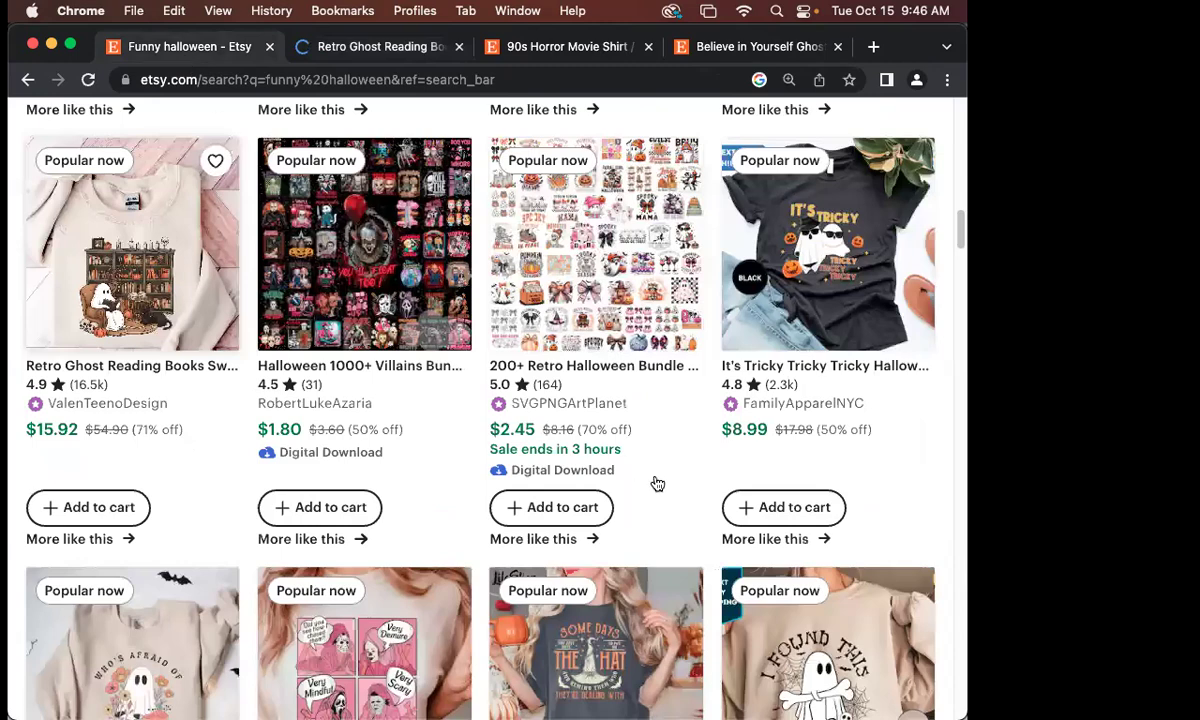
{"action": "scroll", "coordinate": [657, 484], "scroll_direction": "down", "scroll_amount": 3}
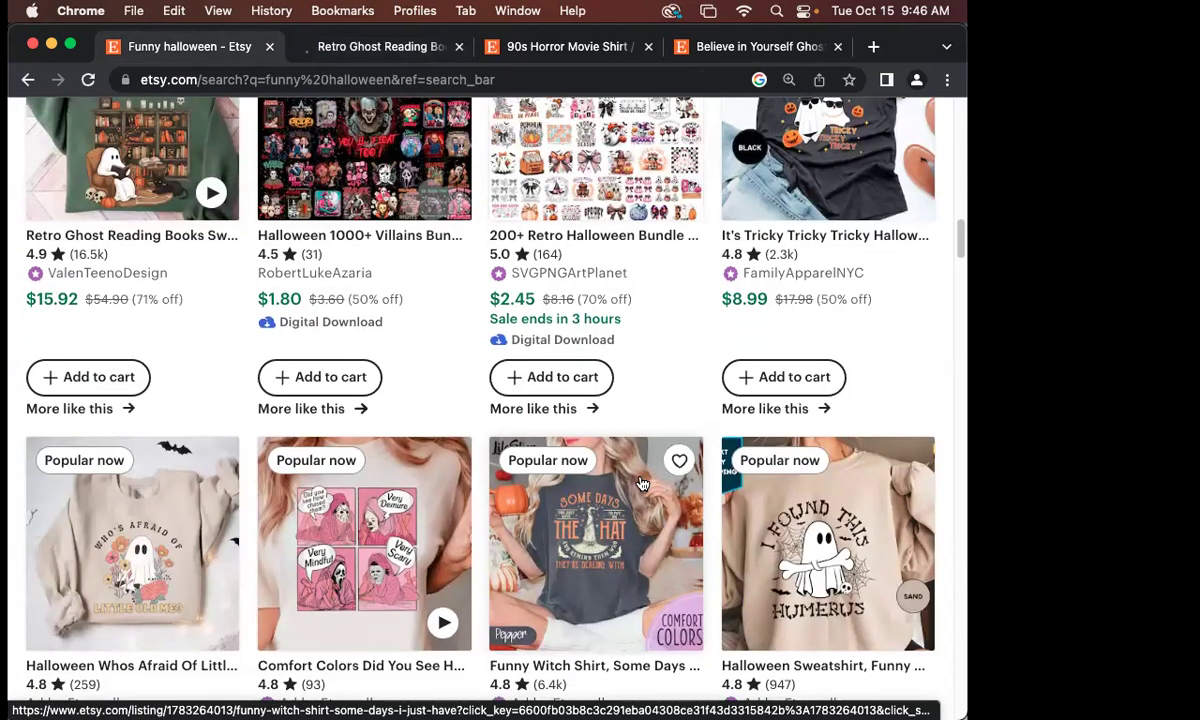
{"action": "scroll", "coordinate": [641, 484], "scroll_direction": "down", "scroll_amount": 3}
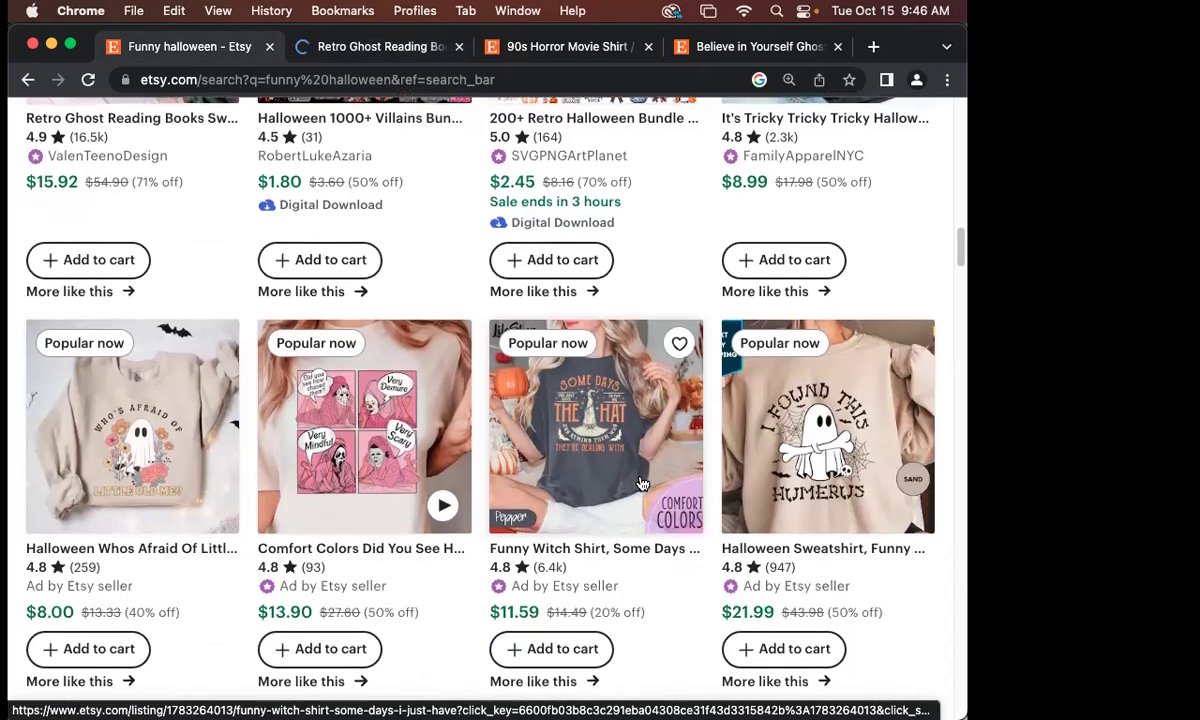
{"action": "scroll", "coordinate": [641, 484], "scroll_direction": "down", "scroll_amount": 8}
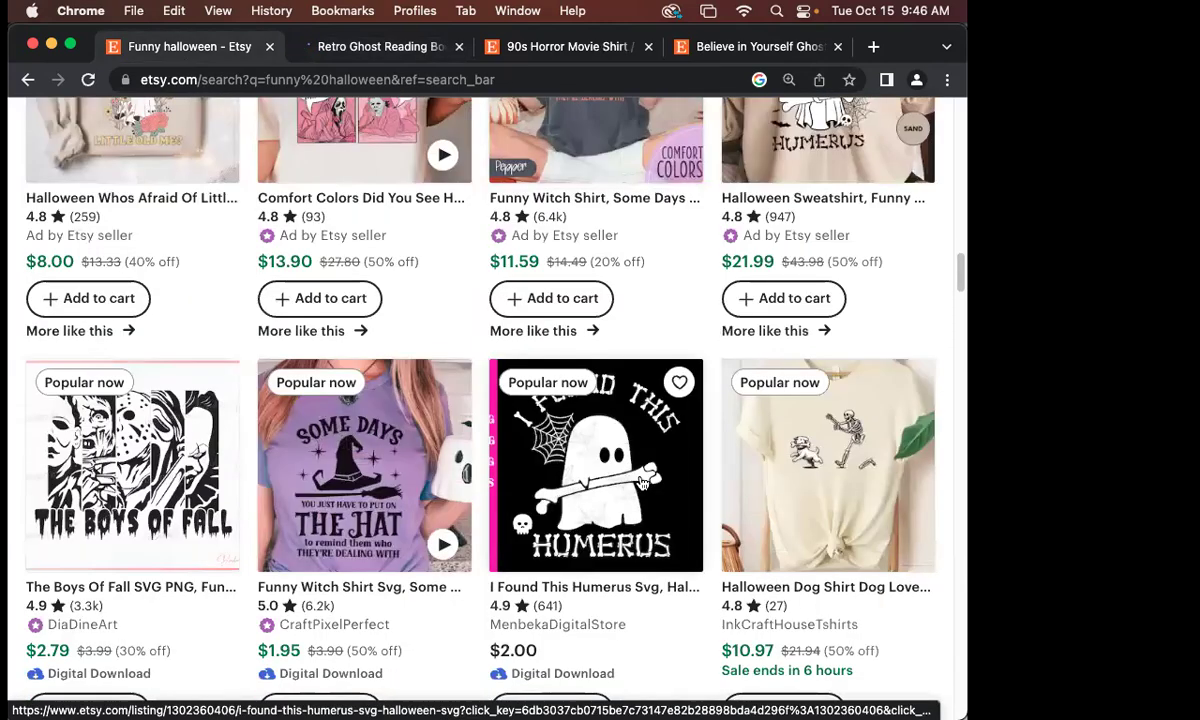
{"action": "scroll", "coordinate": [641, 484], "scroll_direction": "down", "scroll_amount": 1}
{"action": "scroll", "coordinate": [641, 484], "scroll_direction": "down", "scroll_amount": 1}
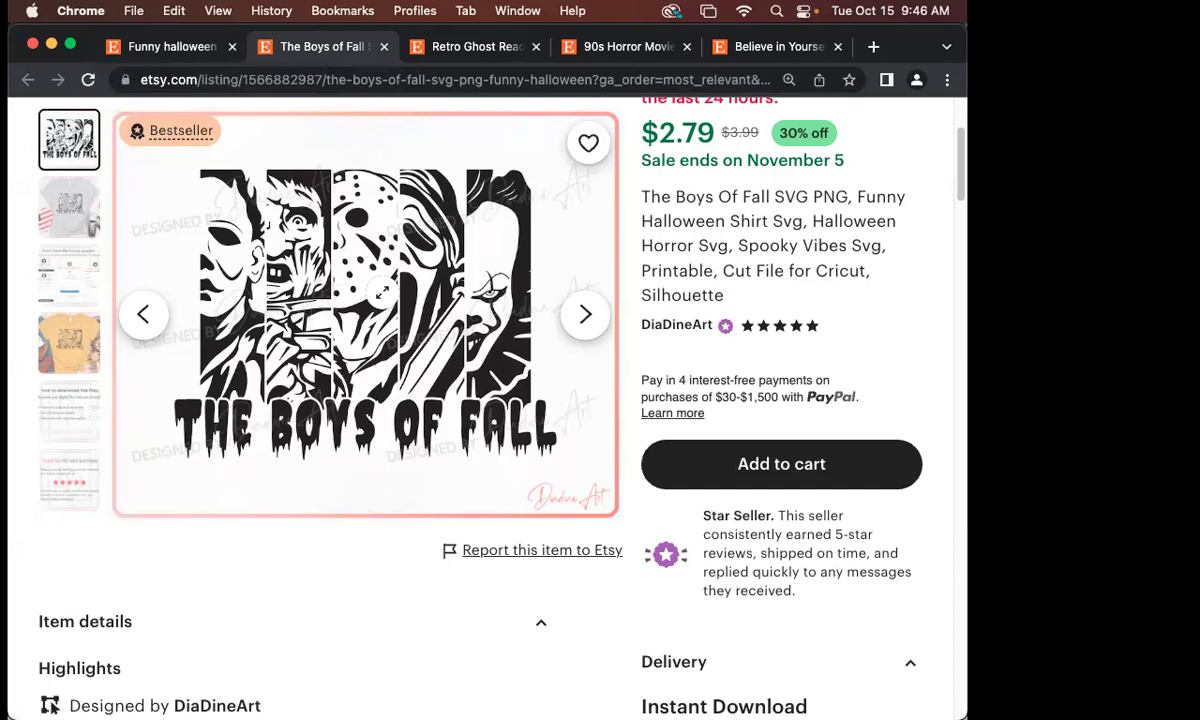
- Take a screenshot of just The Boys Of Fall artwork, including its lettering, from the listing's main image
{"action": "left_click", "coordinate": [133, 44]}
{"action": "left_click", "coordinate": [282, 46]}
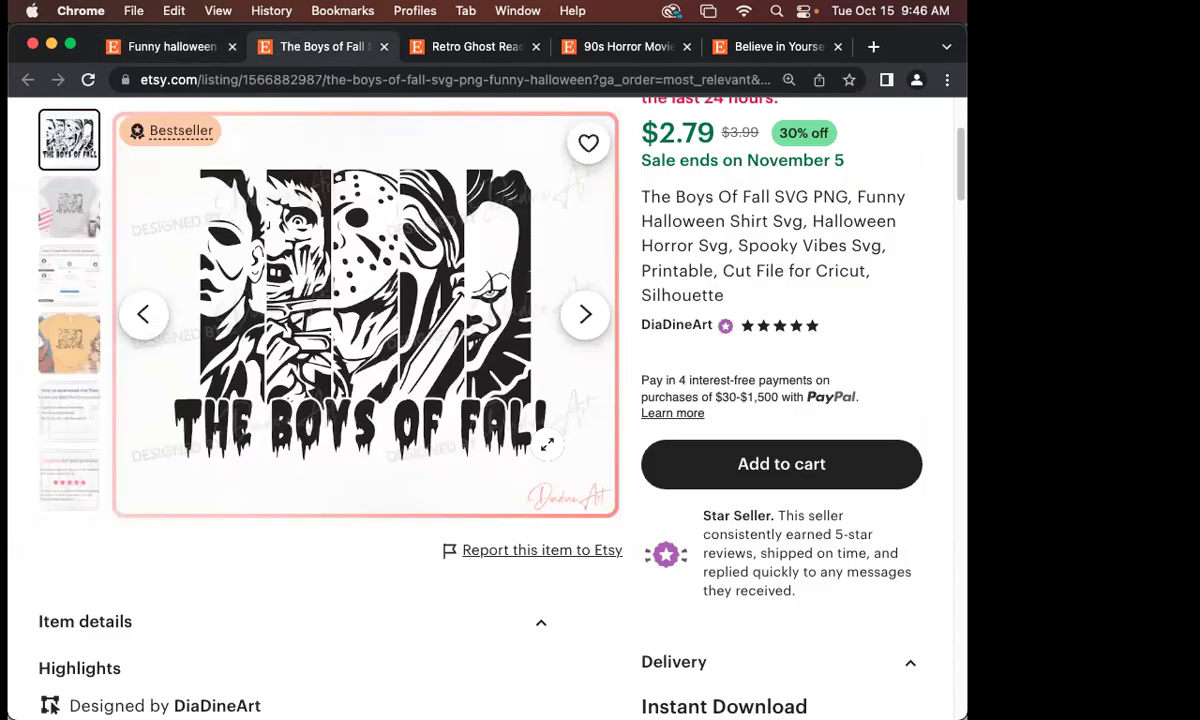
{"action": "key", "text": "super+shift+4"}
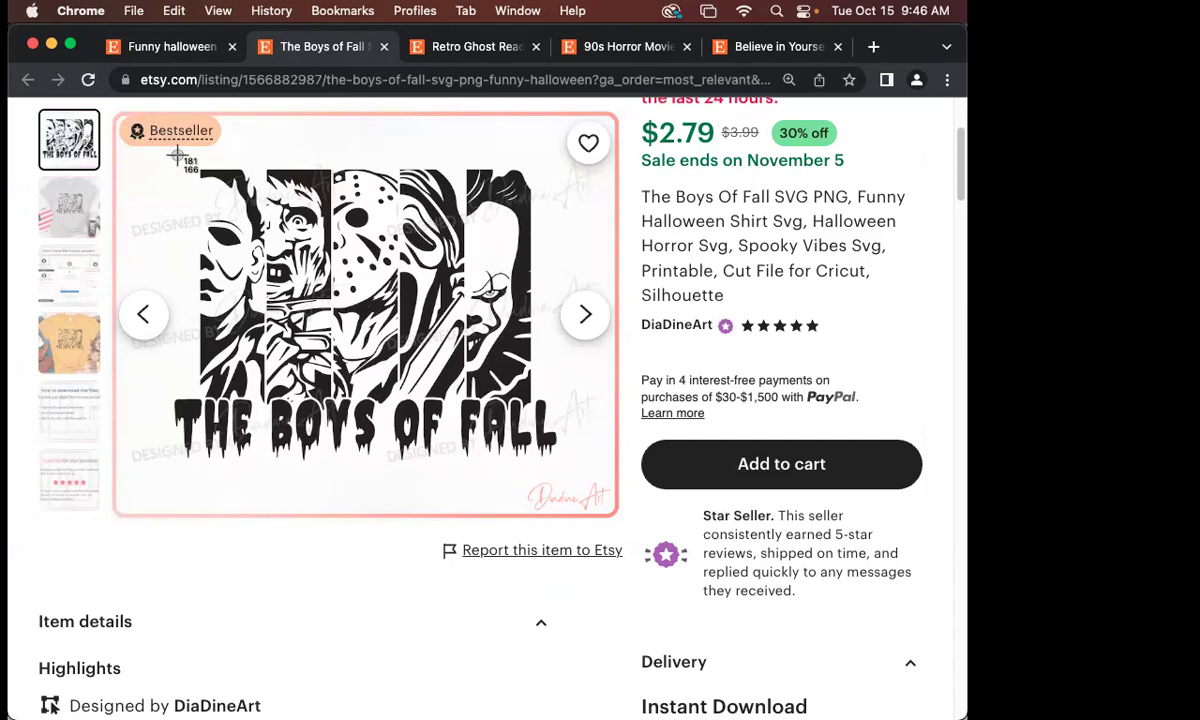
{"action": "left_click_drag", "start_coordinate": [178, 157], "coordinate": [562, 480]}
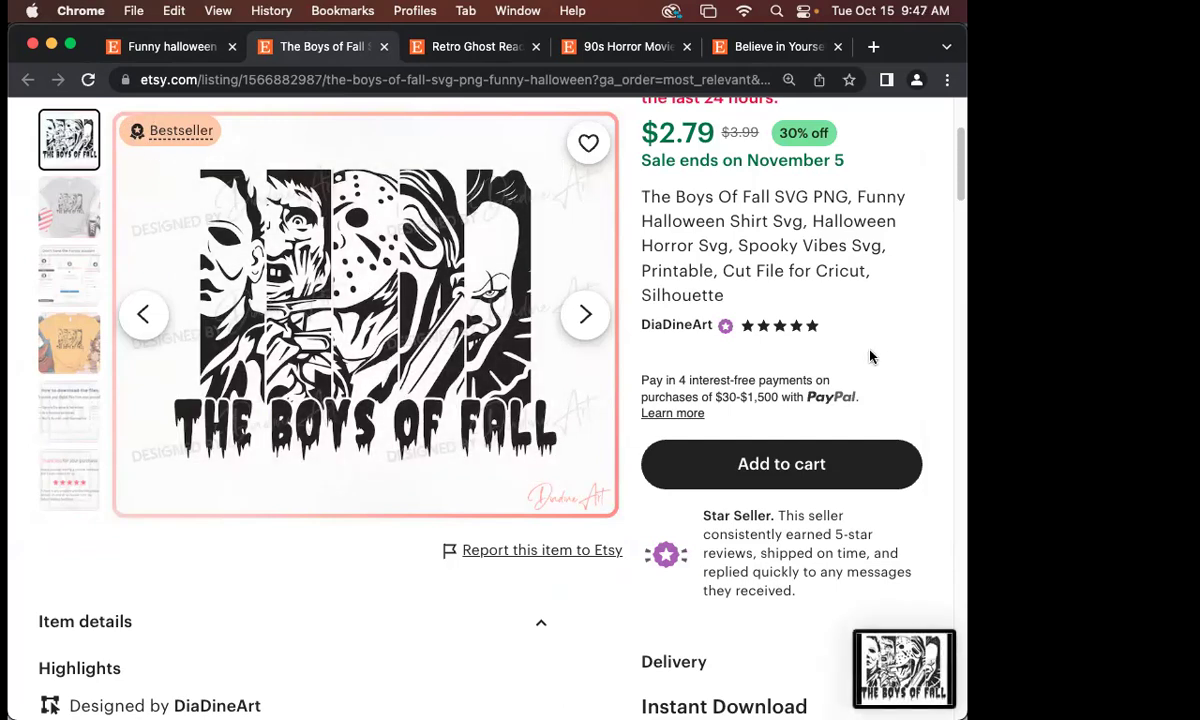
{"action": "scroll", "coordinate": [870, 357], "scroll_direction": "up", "scroll_amount": 3}
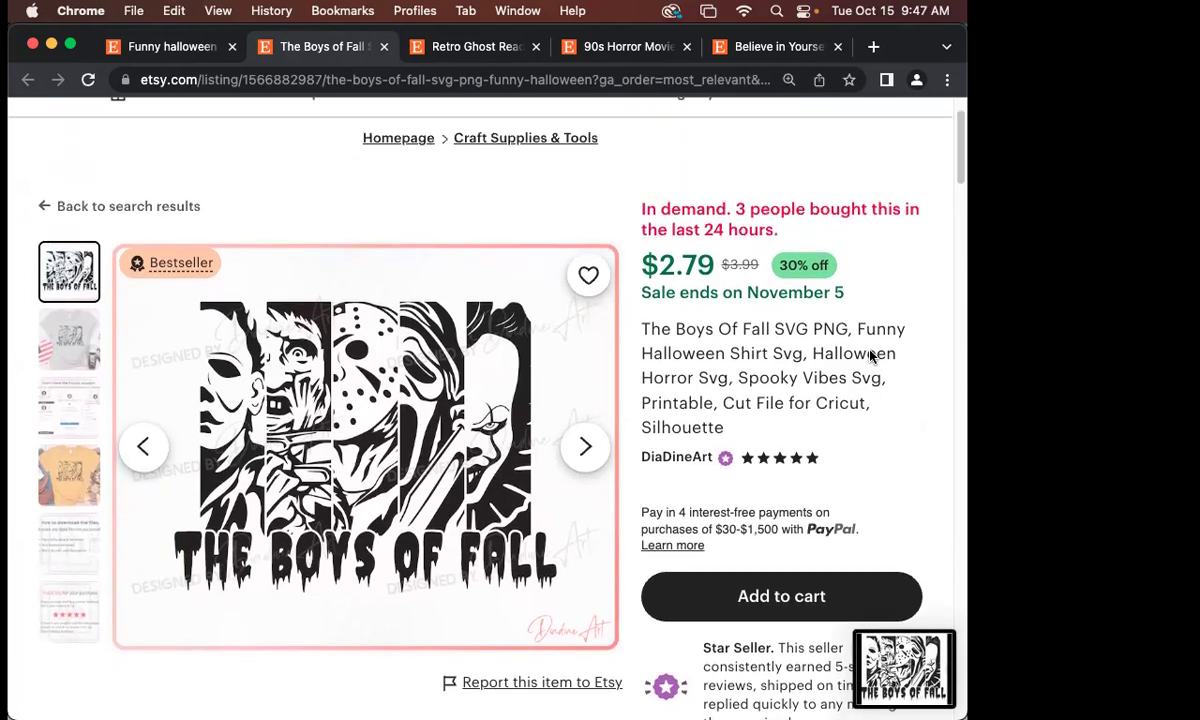
{"action": "scroll", "coordinate": [870, 355], "scroll_direction": "up", "scroll_amount": 2}
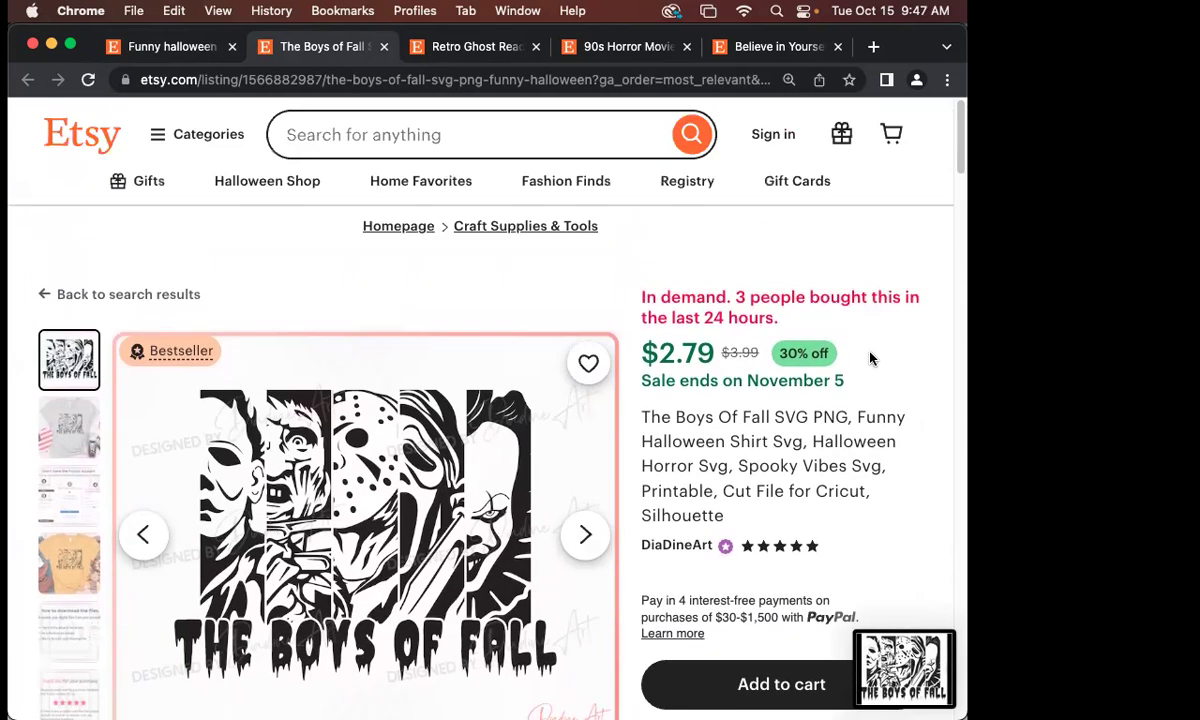
- Look through The Boys Of Fall listing down to the shop's other items and open the A Real Man Will Chase After You listing
{"action": "scroll", "coordinate": [870, 358], "scroll_direction": "down", "scroll_amount": 3}
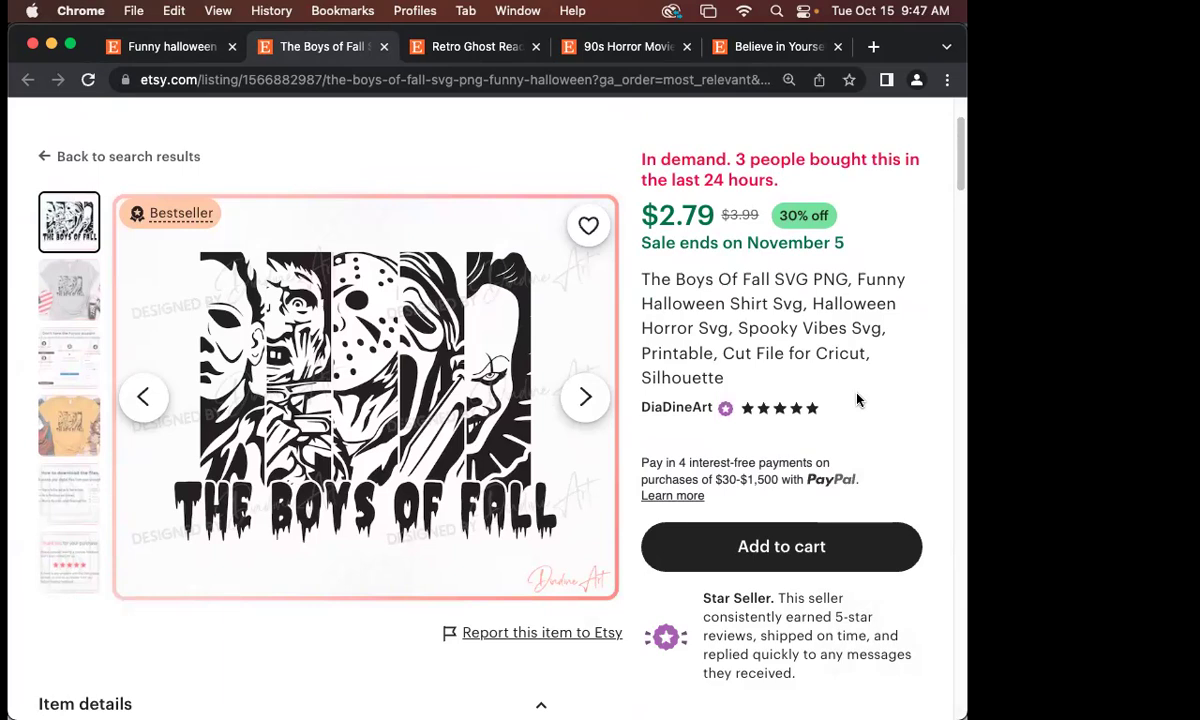
{"action": "scroll", "coordinate": [857, 400], "scroll_direction": "down", "scroll_amount": 4}
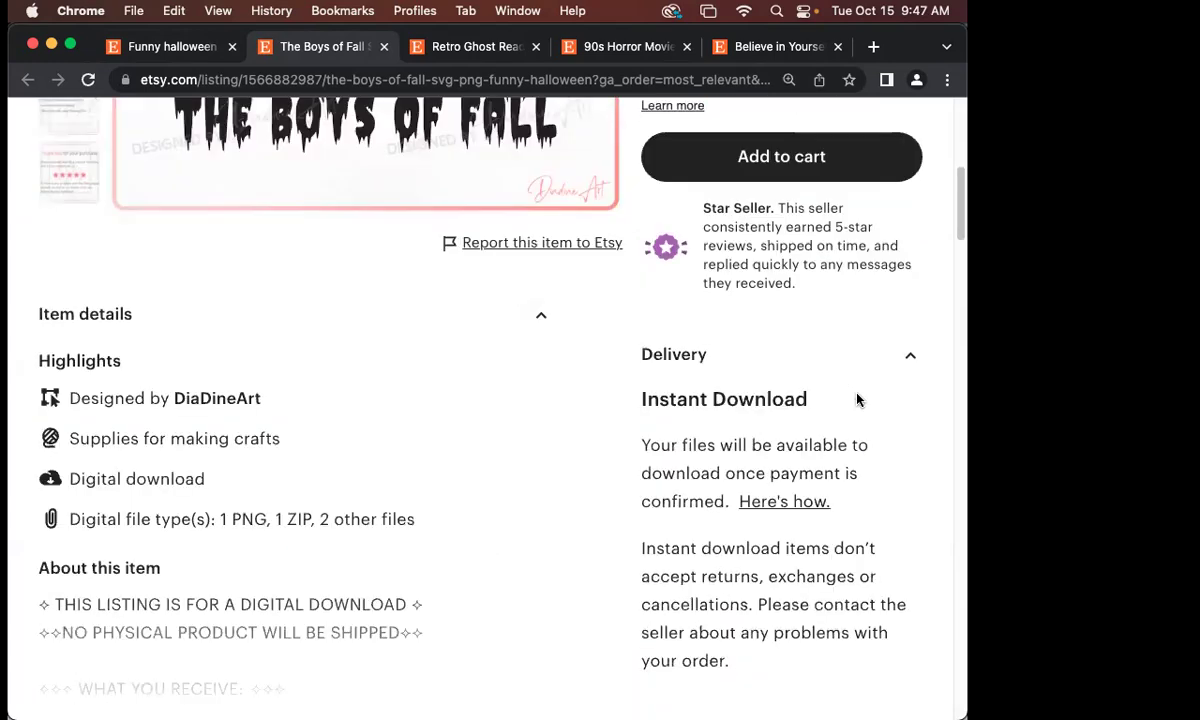
{"action": "scroll", "coordinate": [857, 400], "scroll_direction": "down", "scroll_amount": 1}
{"action": "scroll", "coordinate": [857, 400], "scroll_direction": "up", "scroll_amount": 7}
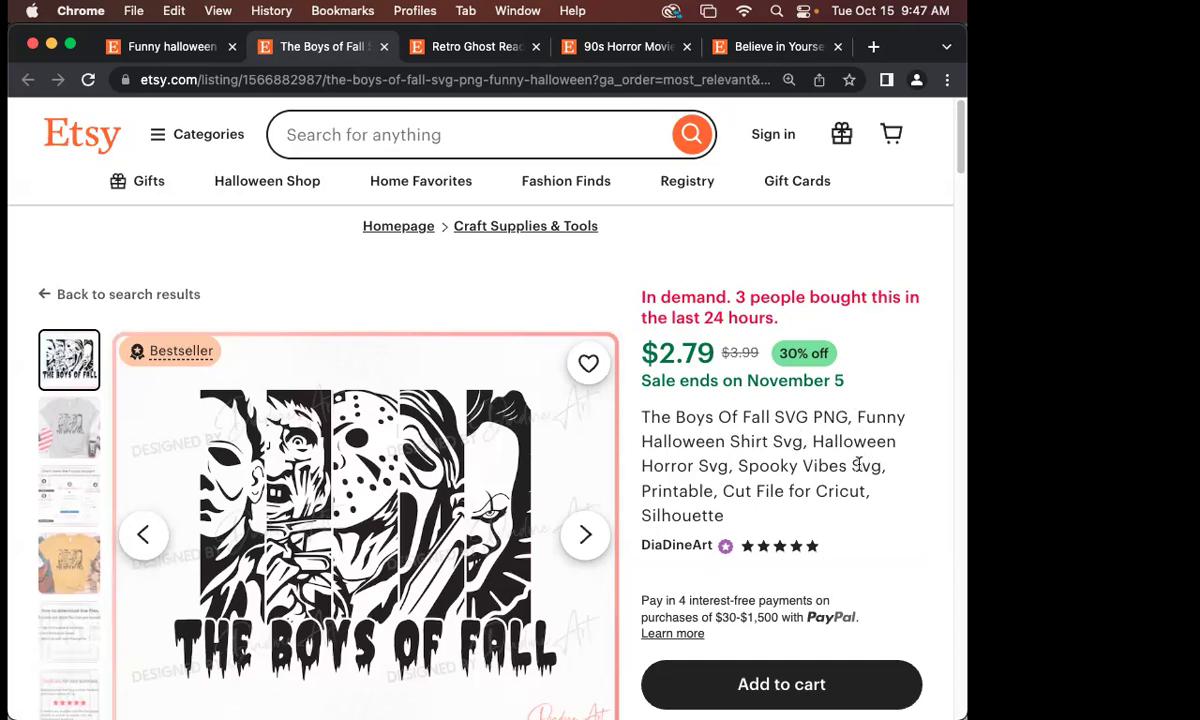
{"action": "left_click_drag", "start_coordinate": [959, 130], "coordinate": [962, 150]}
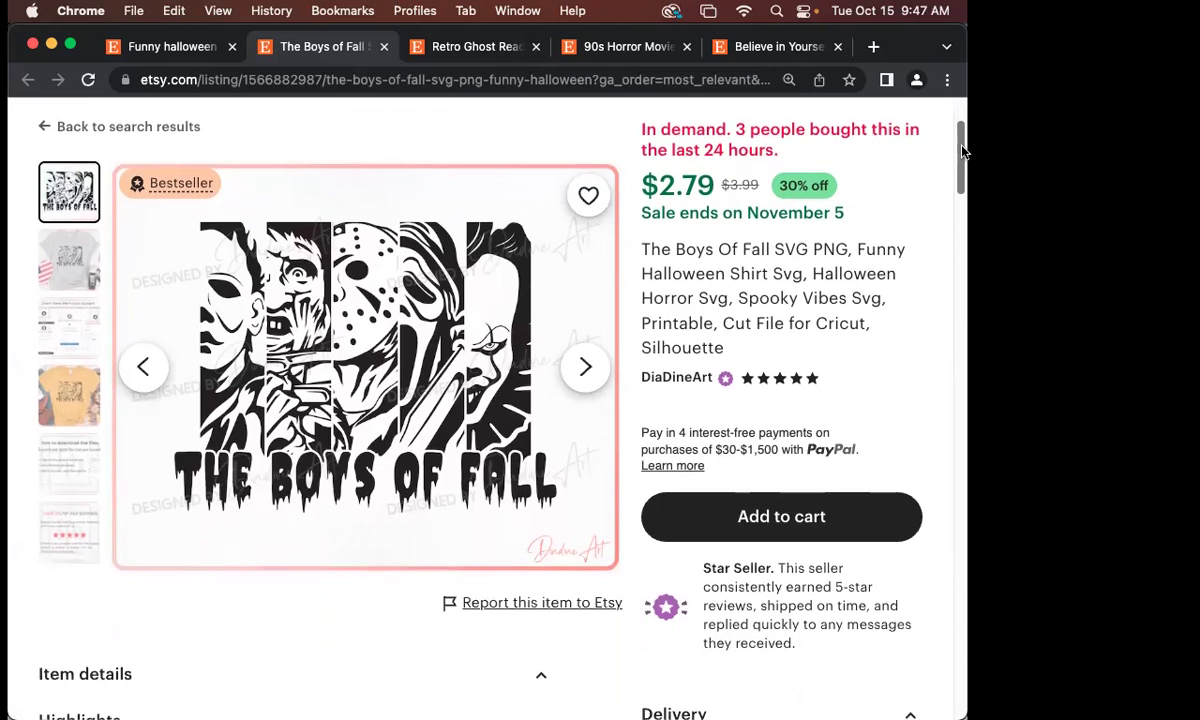
{"action": "left_click_drag", "start_coordinate": [962, 150], "coordinate": [967, 398]}
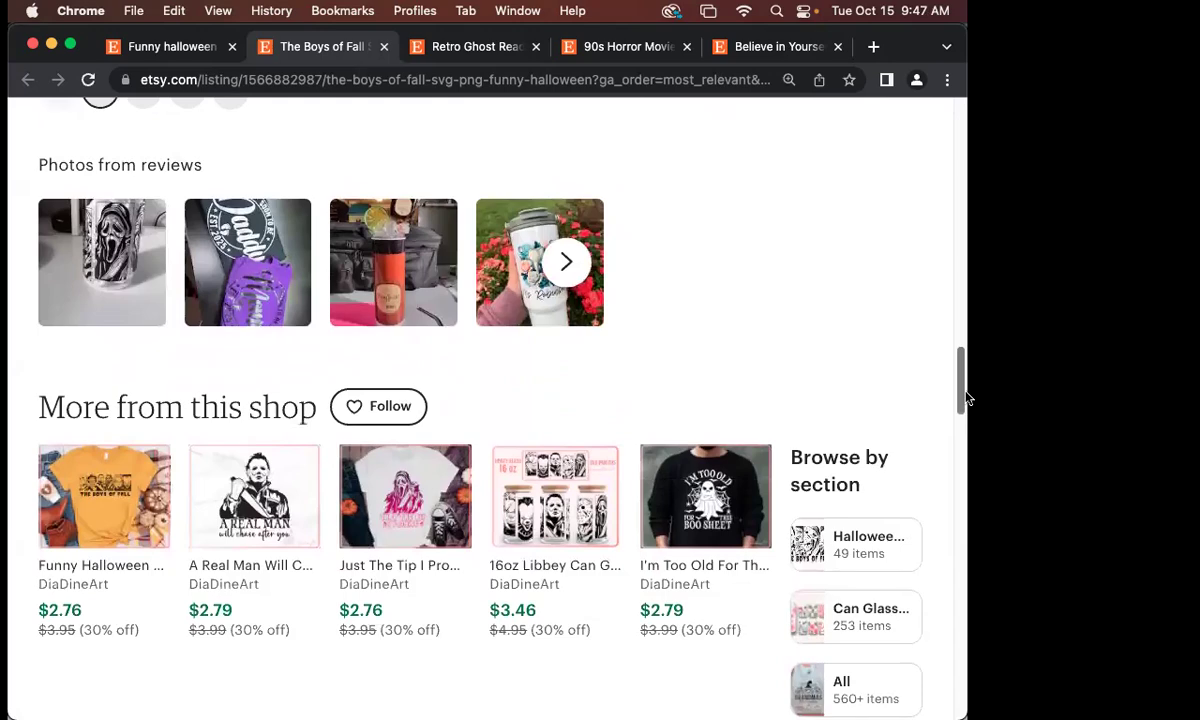
{"action": "left_click_drag", "start_coordinate": [967, 398], "coordinate": [965, 428]}
{"action": "left_click", "coordinate": [254, 250]}
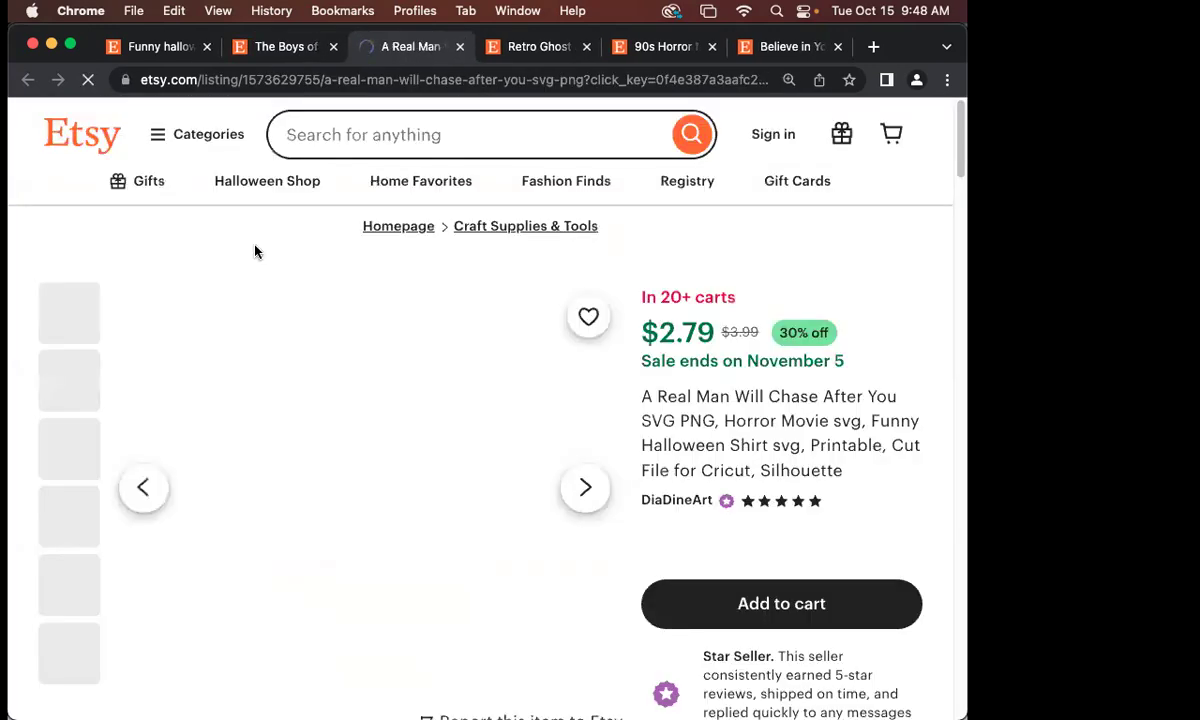
- Take a screenshot of just the A Real Man Will Chase After You artwork, including its lettering, from the listing's main image
{"action": "scroll", "coordinate": [715, 318], "scroll_direction": "down", "scroll_amount": 3}
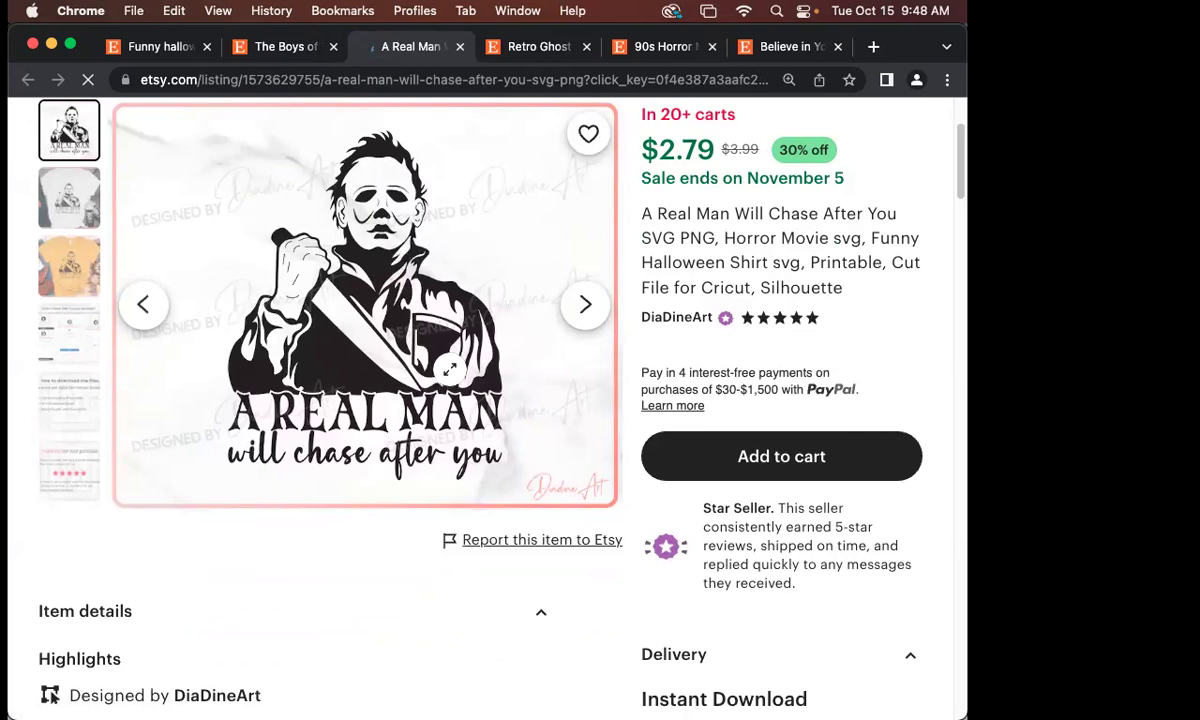
{"action": "scroll", "coordinate": [450, 360], "scroll_direction": "down", "scroll_amount": 5}
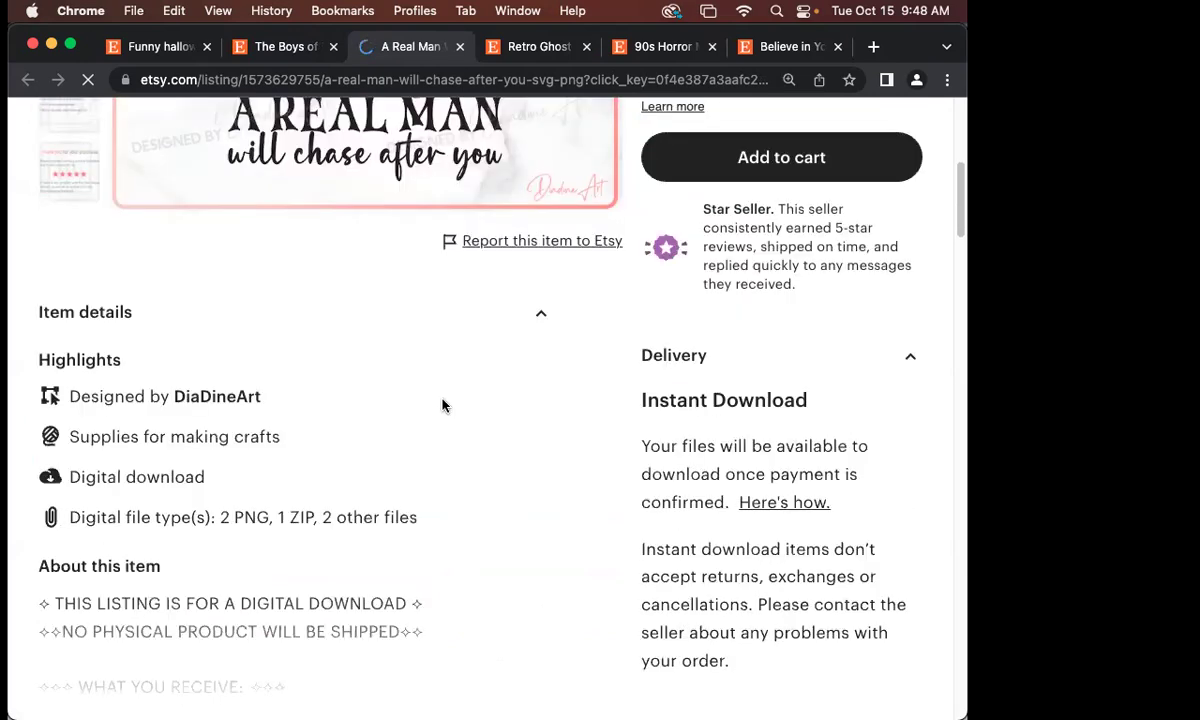
{"action": "scroll", "coordinate": [450, 352], "scroll_direction": "up", "scroll_amount": 1}
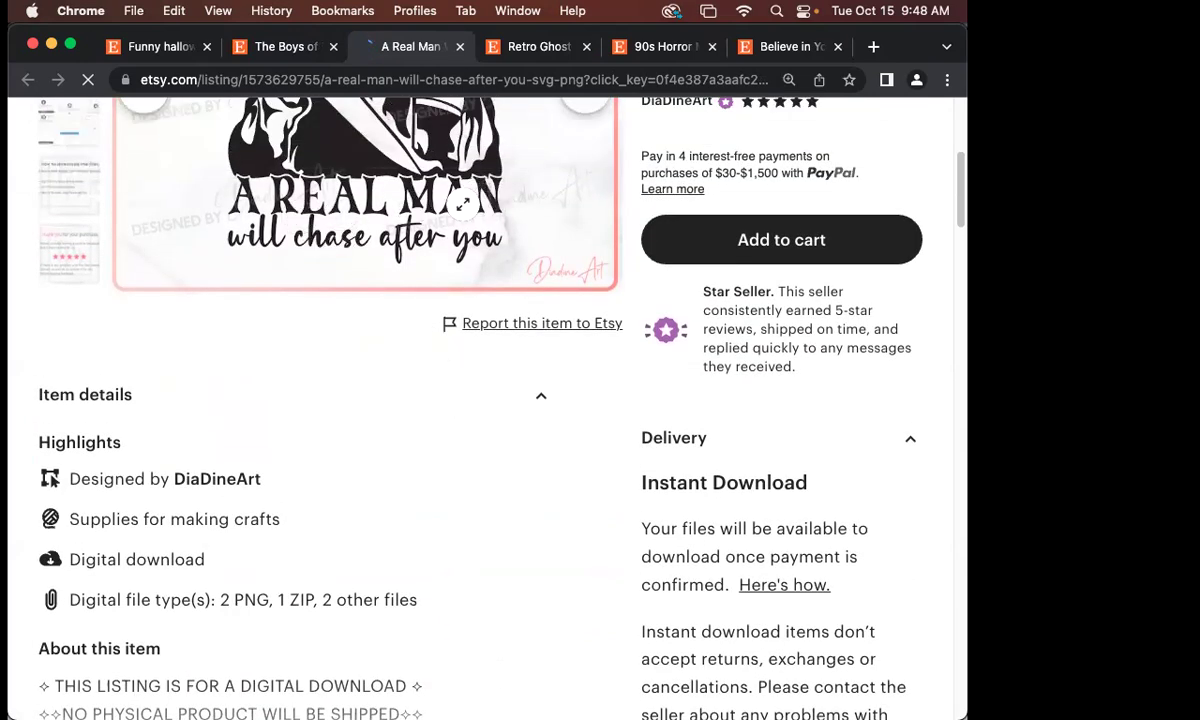
{"action": "scroll", "coordinate": [340, 230], "scroll_direction": "up", "scroll_amount": 3}
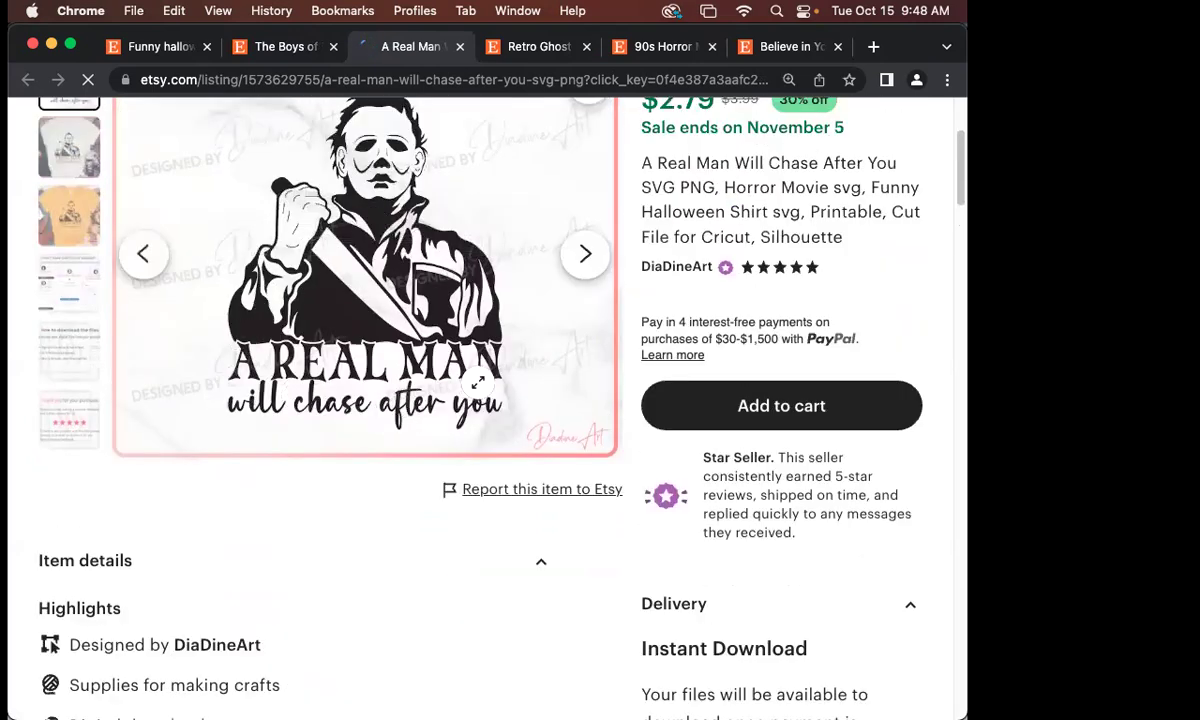
{"action": "scroll", "coordinate": [470, 375], "scroll_direction": "up", "scroll_amount": 1}
{"action": "key", "text": "super+shift+4"}
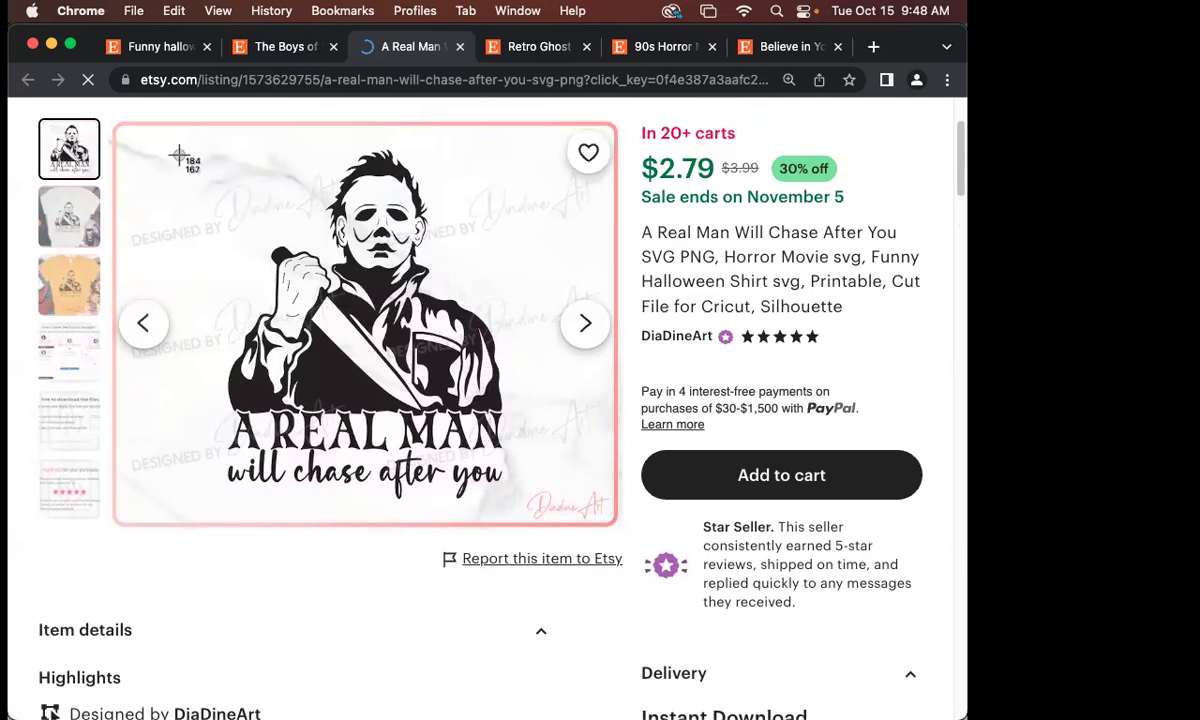
{"action": "left_click_drag", "start_coordinate": [190, 135], "coordinate": [492, 482]}
- Detach the Etsy search results tab and search Google for "funny halloween cards" in a new browser window
{"action": "left_click_drag", "start_coordinate": [107, 46], "coordinate": [86, 92]}
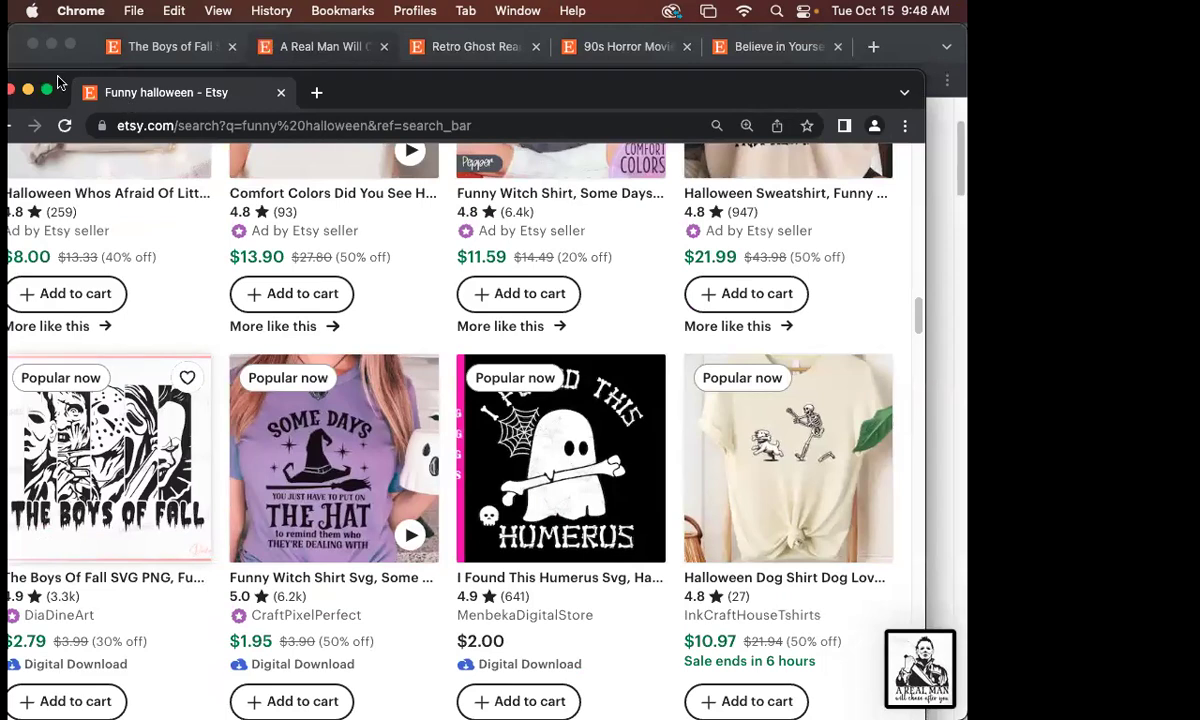
{"action": "key", "text": "super+n"}
{"action": "left_click", "coordinate": [212, 86]}
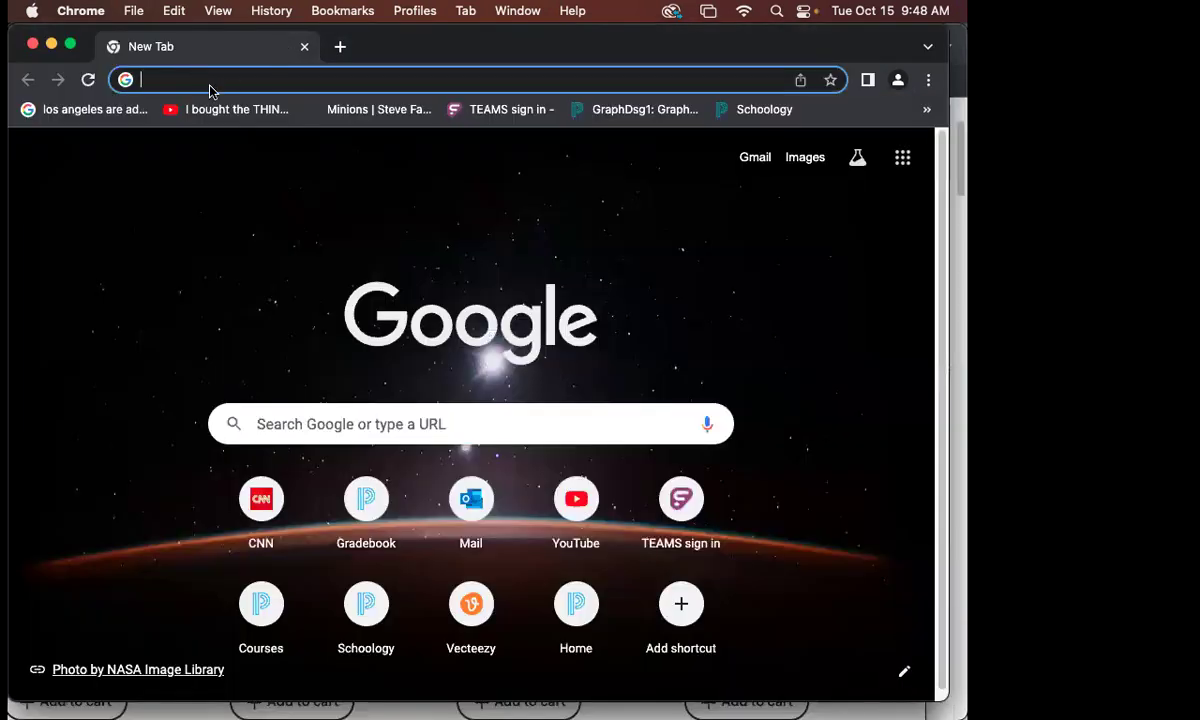
{"action": "type", "text": "f"}
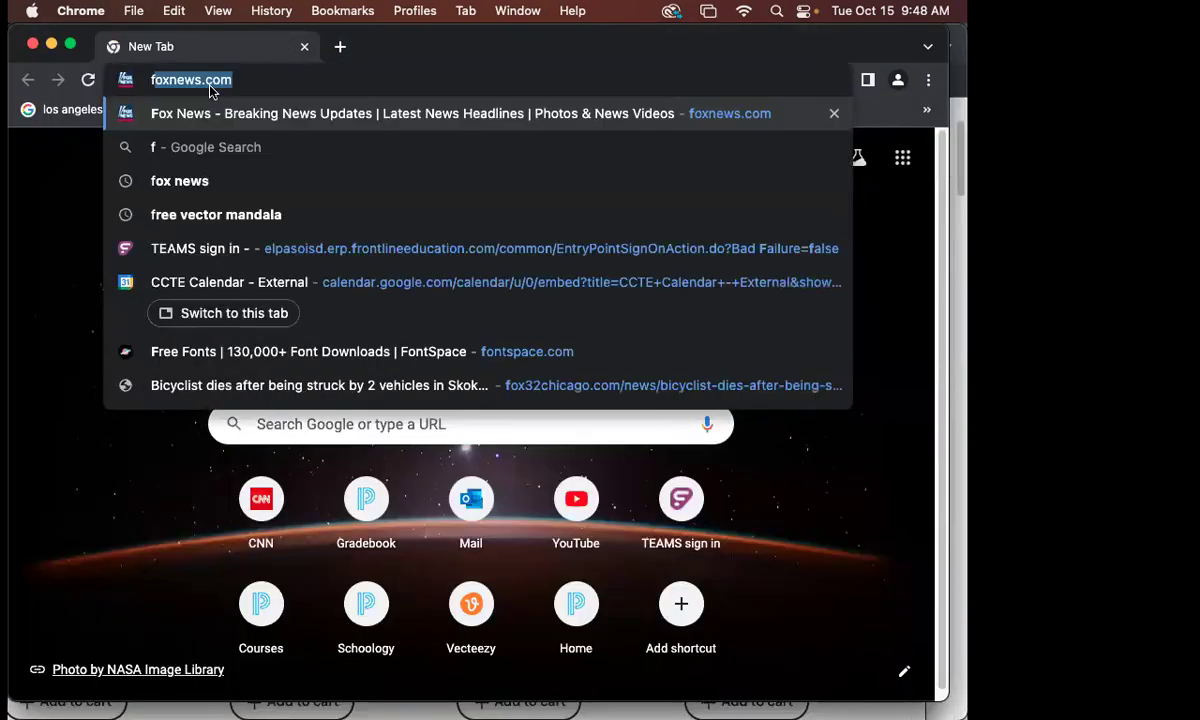
{"action": "type", "text": "unny halloween "}
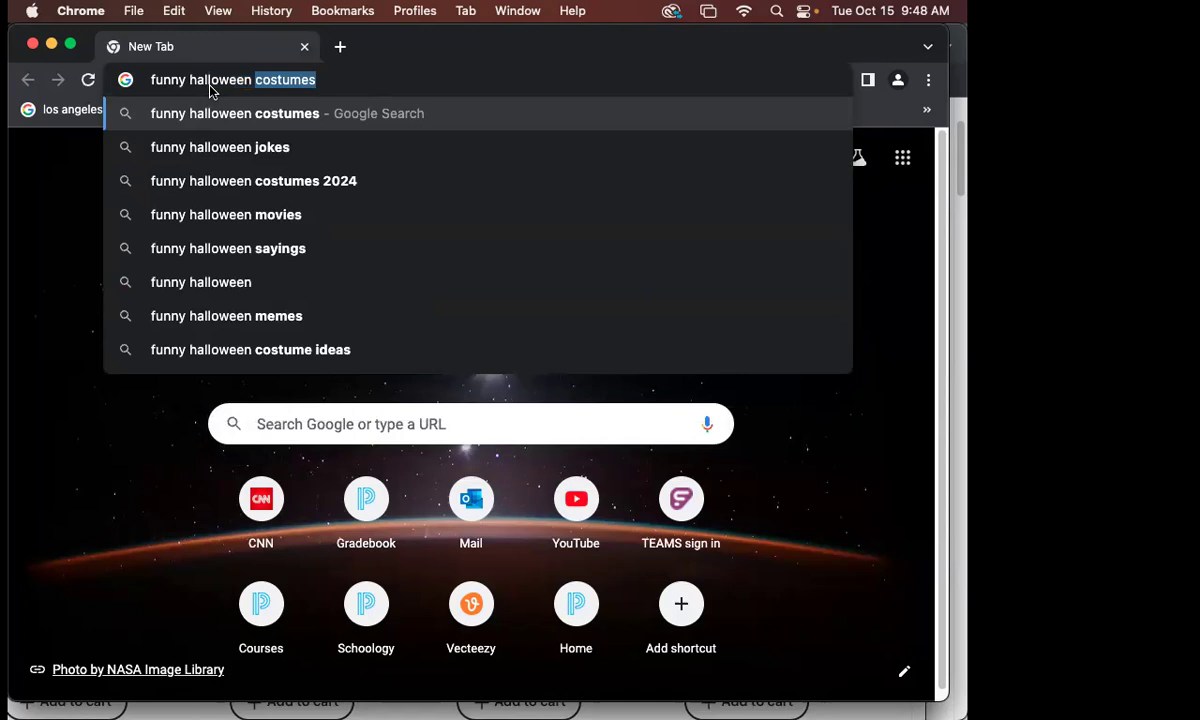
{"action": "type", "text": "cards"}
{"action": "key", "text": "Return"}
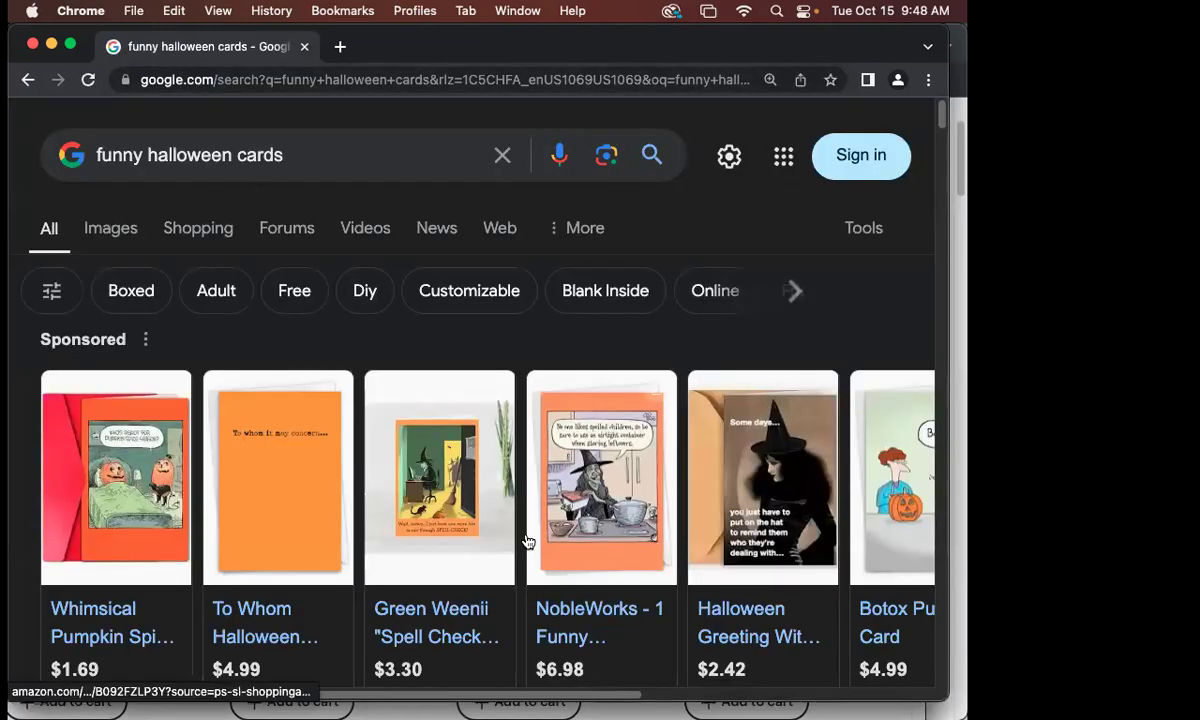
- Browse the funny Halloween card results and open the preview of the Pumpkins and Pie Funny Halloween Card
{"action": "mouse_move", "coordinate": [570, 572]}
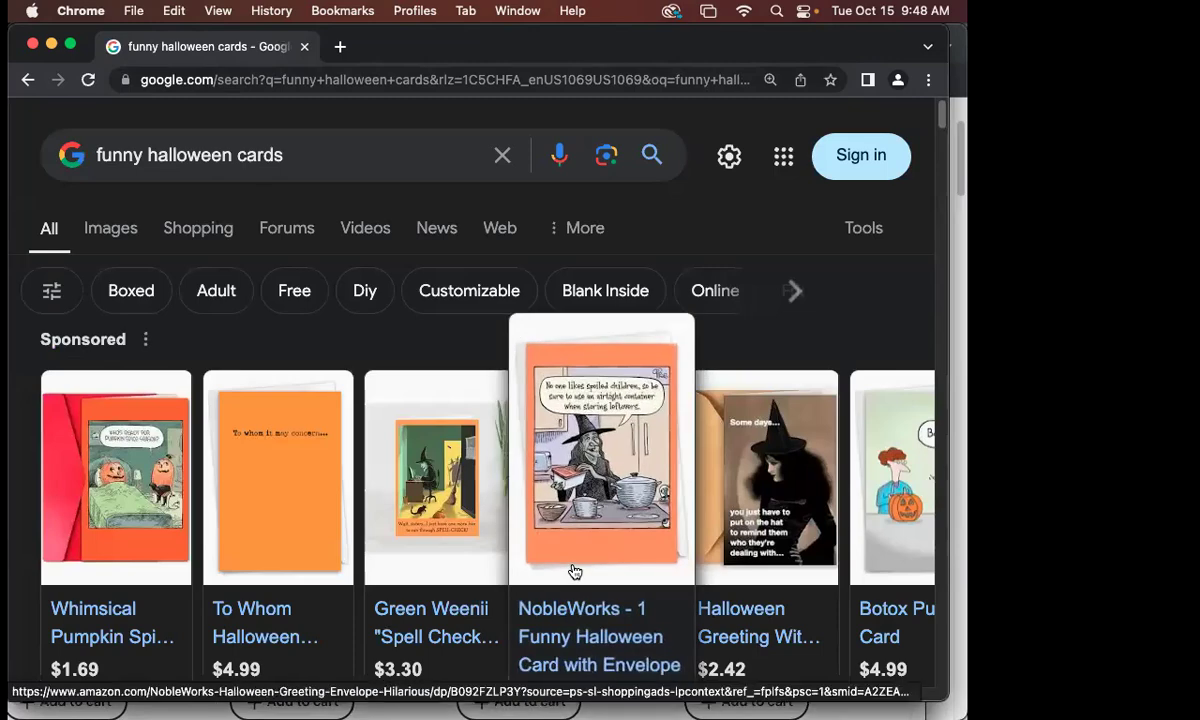
{"action": "scroll", "coordinate": [575, 571], "scroll_direction": "down", "scroll_amount": 10}
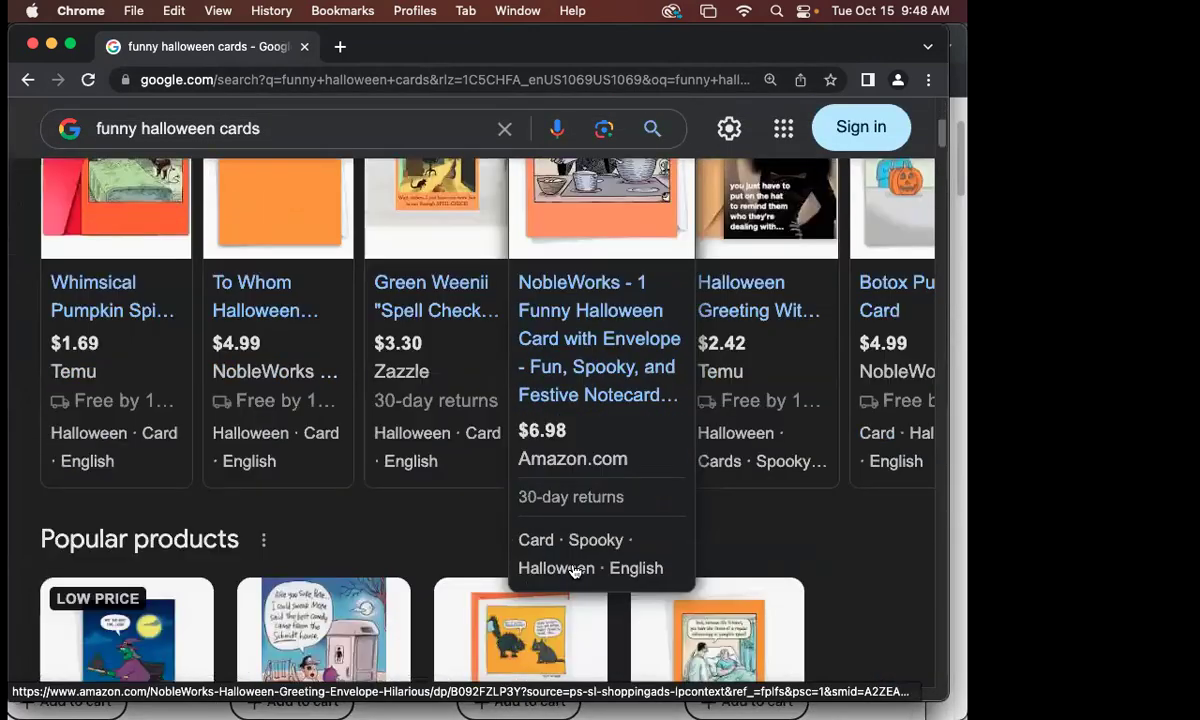
{"action": "scroll", "coordinate": [575, 571], "scroll_direction": "down", "scroll_amount": 3}
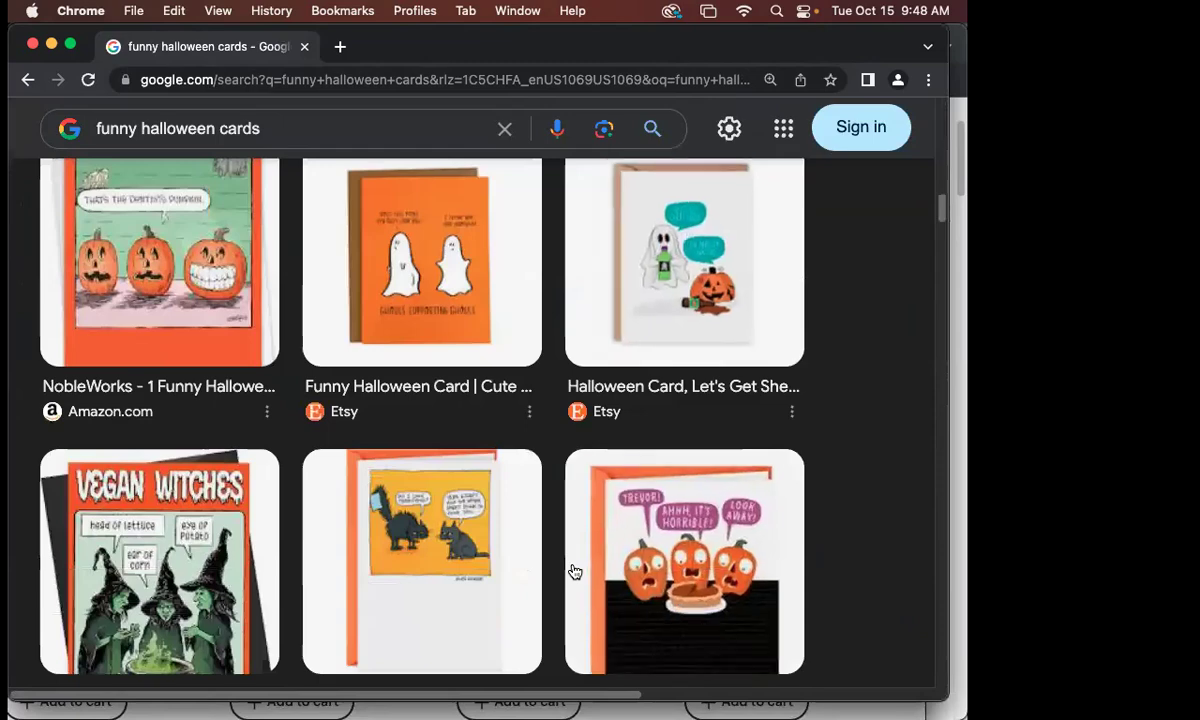
{"action": "scroll", "coordinate": [575, 571], "scroll_direction": "down", "scroll_amount": 5}
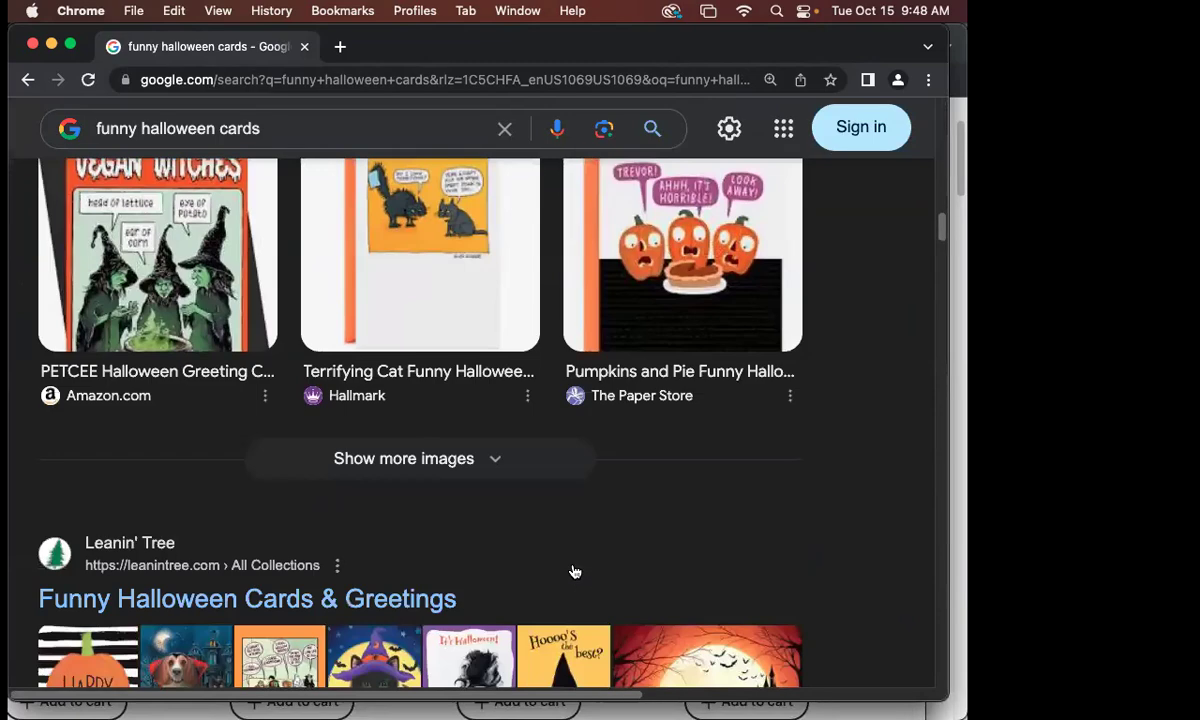
{"action": "scroll", "coordinate": [575, 571], "scroll_direction": "up", "scroll_amount": 2}
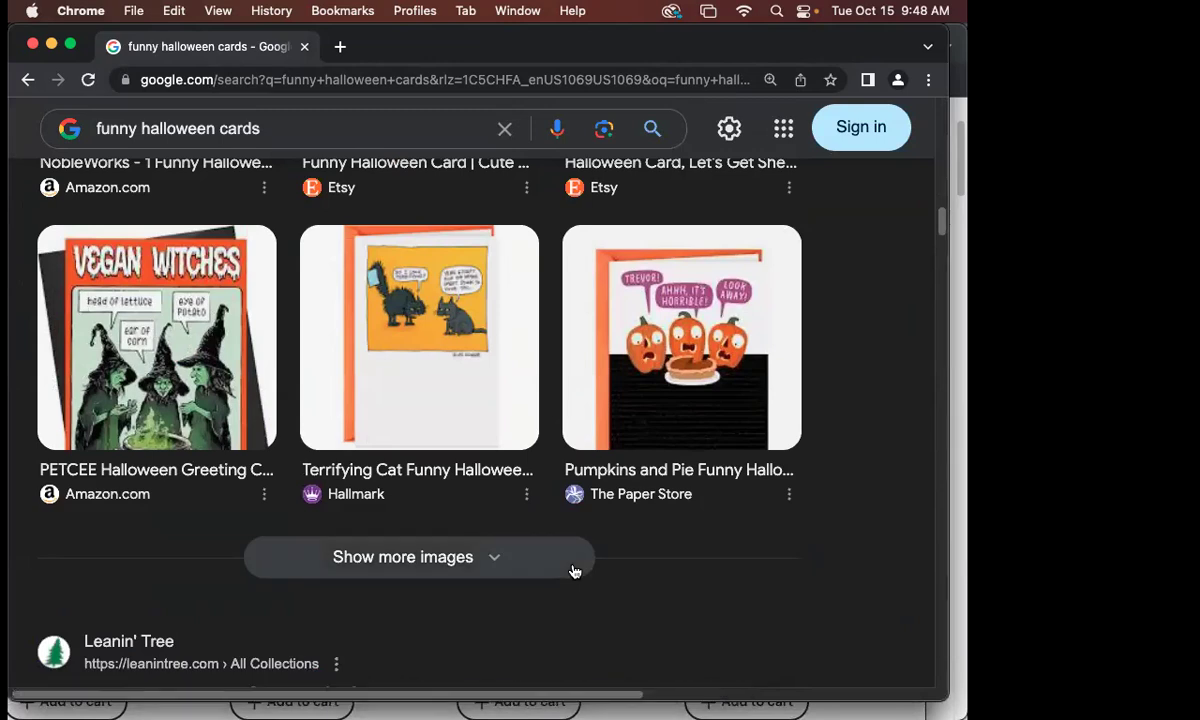
{"action": "left_click", "coordinate": [700, 305]}
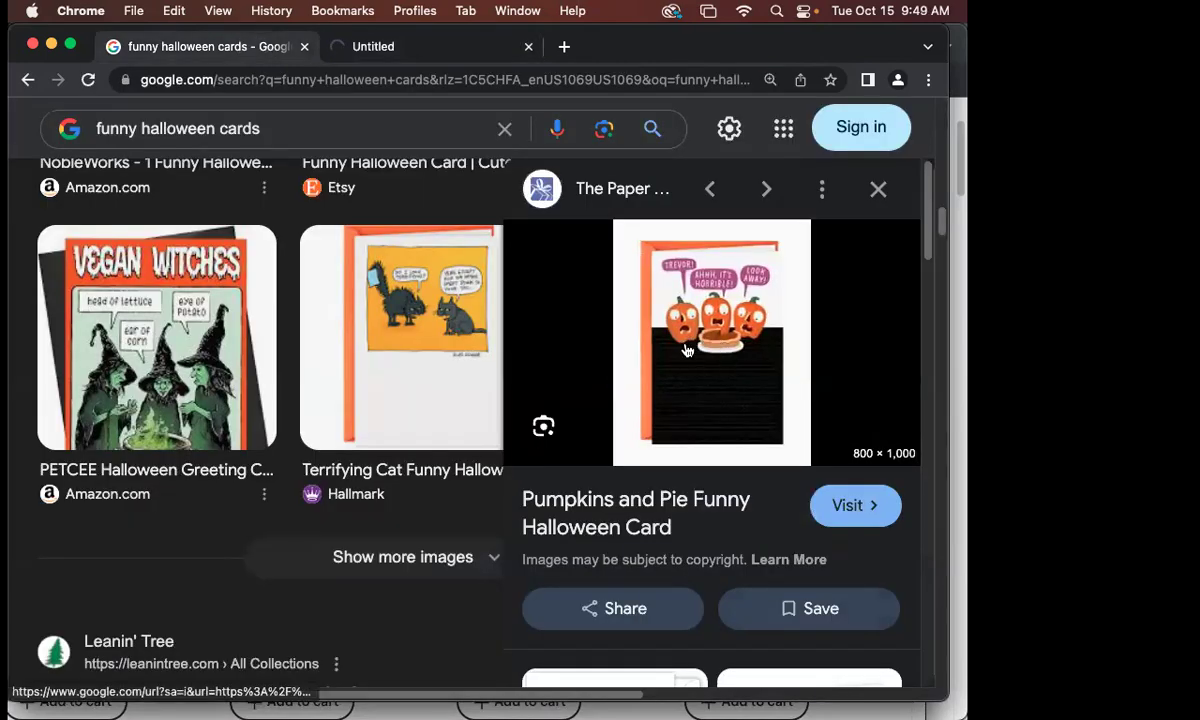
- Examine the Pumpkins and Pie card preview and the store results listed further down the search page
{"action": "scroll", "coordinate": [736, 388], "scroll_direction": "down", "scroll_amount": 2}
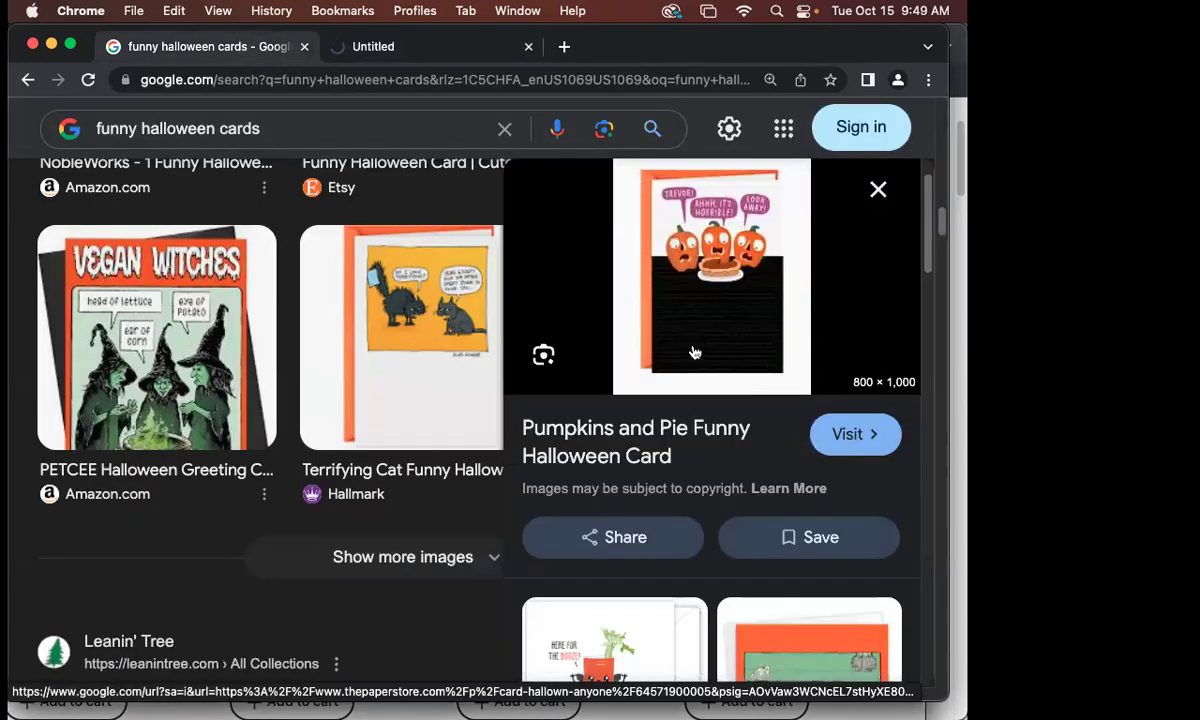
{"action": "scroll", "coordinate": [485, 494], "scroll_direction": "down", "scroll_amount": 2}
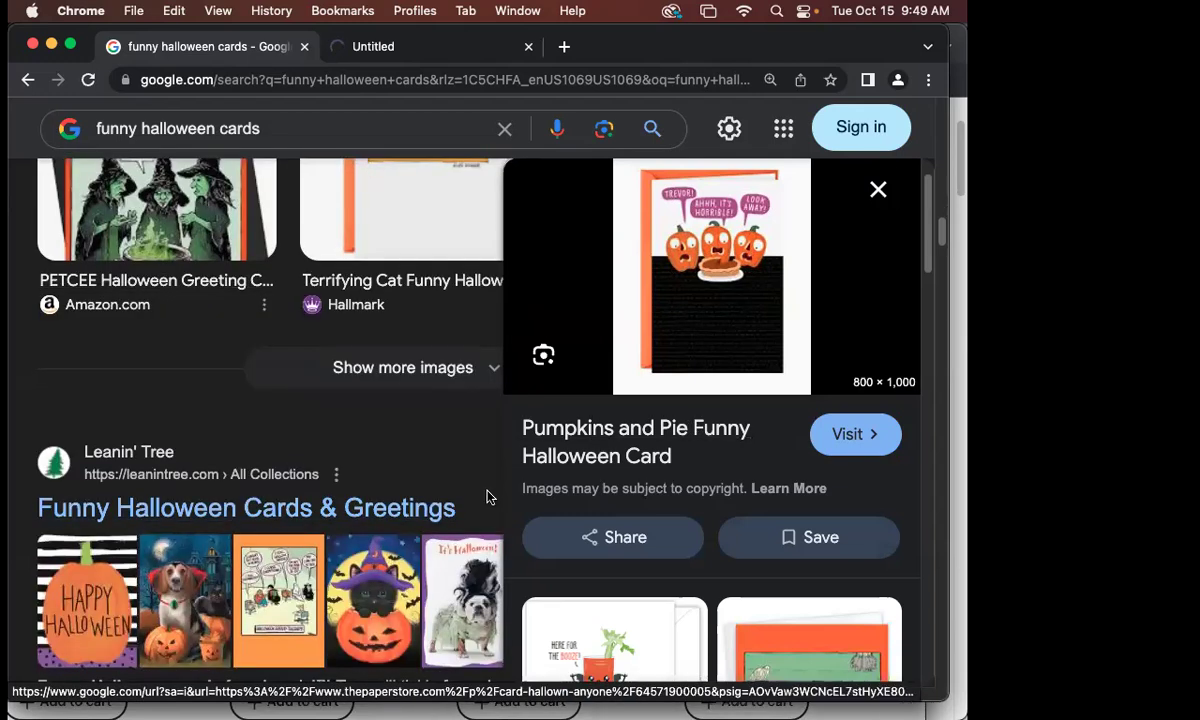
{"action": "scroll", "coordinate": [487, 492], "scroll_direction": "down", "scroll_amount": 3}
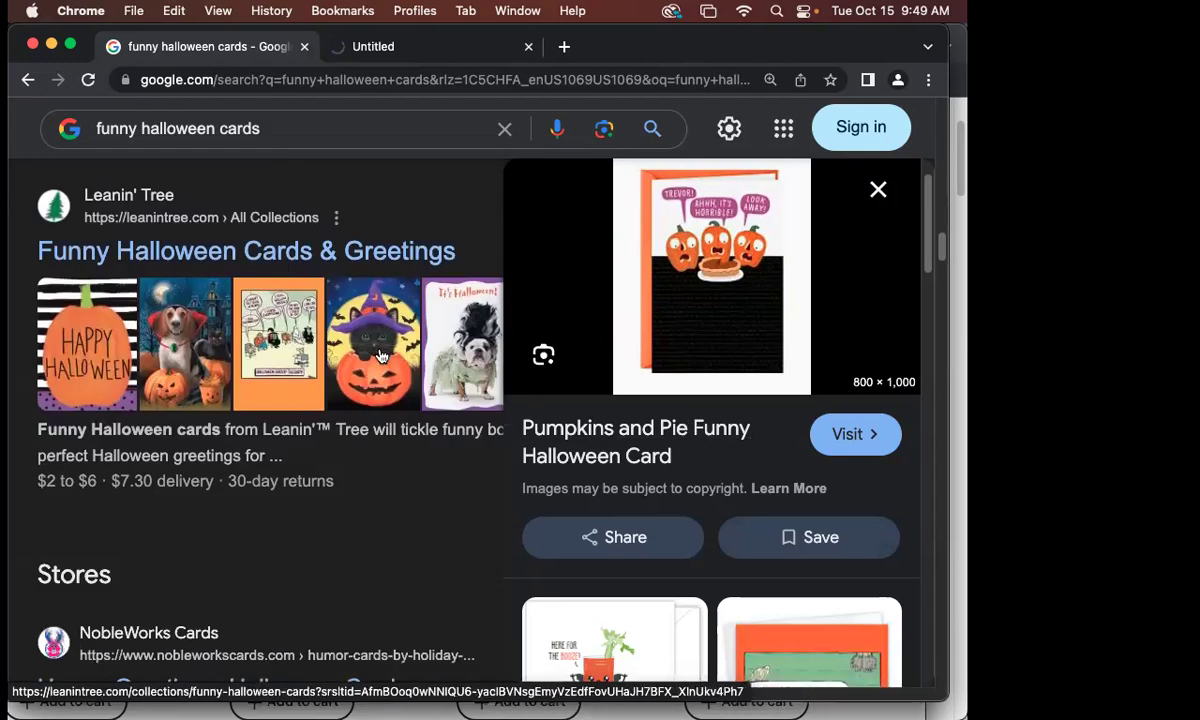
{"action": "scroll", "coordinate": [428, 461], "scroll_direction": "down", "scroll_amount": 5}
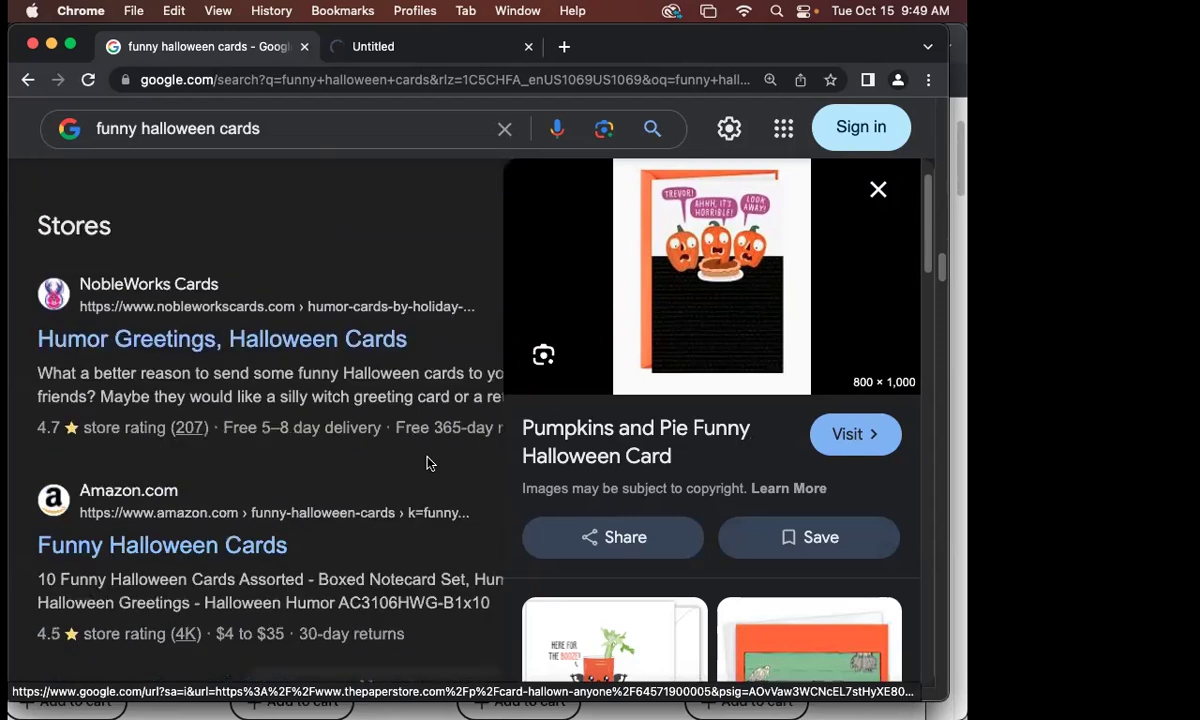
{"action": "scroll", "coordinate": [430, 455], "scroll_direction": "up", "scroll_amount": 10}
- Move the Google and Etsy windows out of the way and bring the Schoology Halloween sticker assignment window to the front
{"action": "left_click_drag", "start_coordinate": [84, 31], "coordinate": [268, 506]}
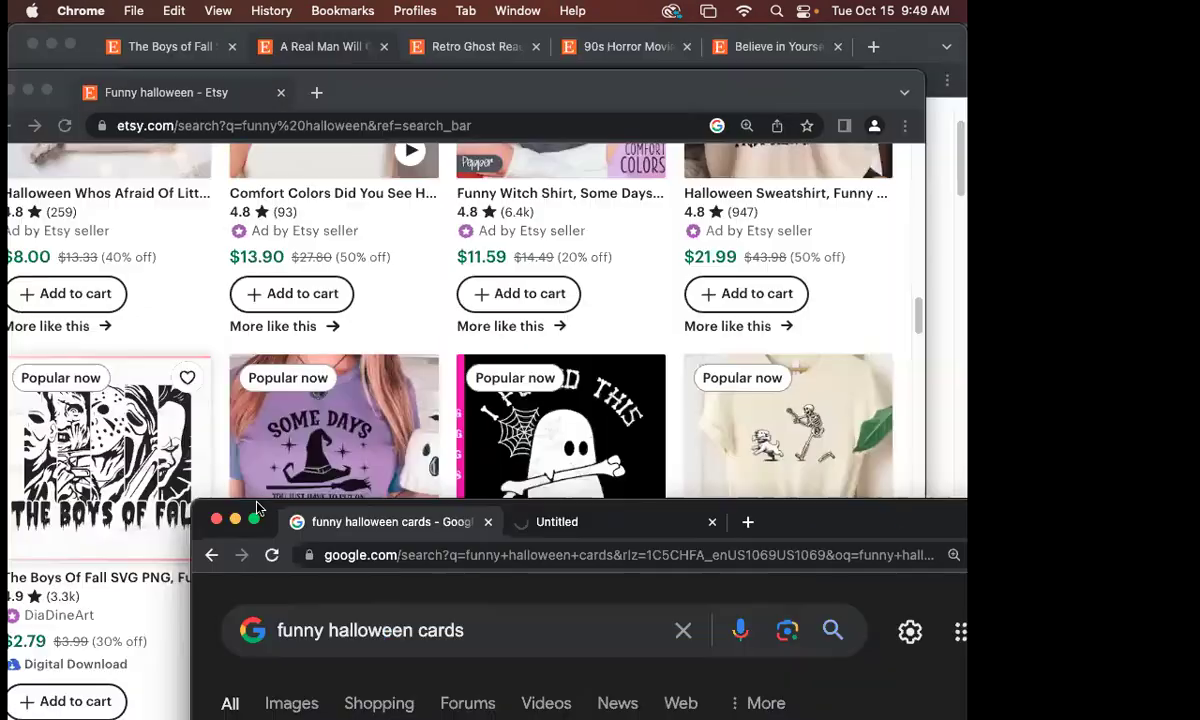
{"action": "left_click", "coordinate": [421, 281]}
{"action": "left_click_drag", "start_coordinate": [382, 94], "coordinate": [595, 496]}
{"action": "left_click_drag", "start_coordinate": [150, 46], "coordinate": [161, 466]}
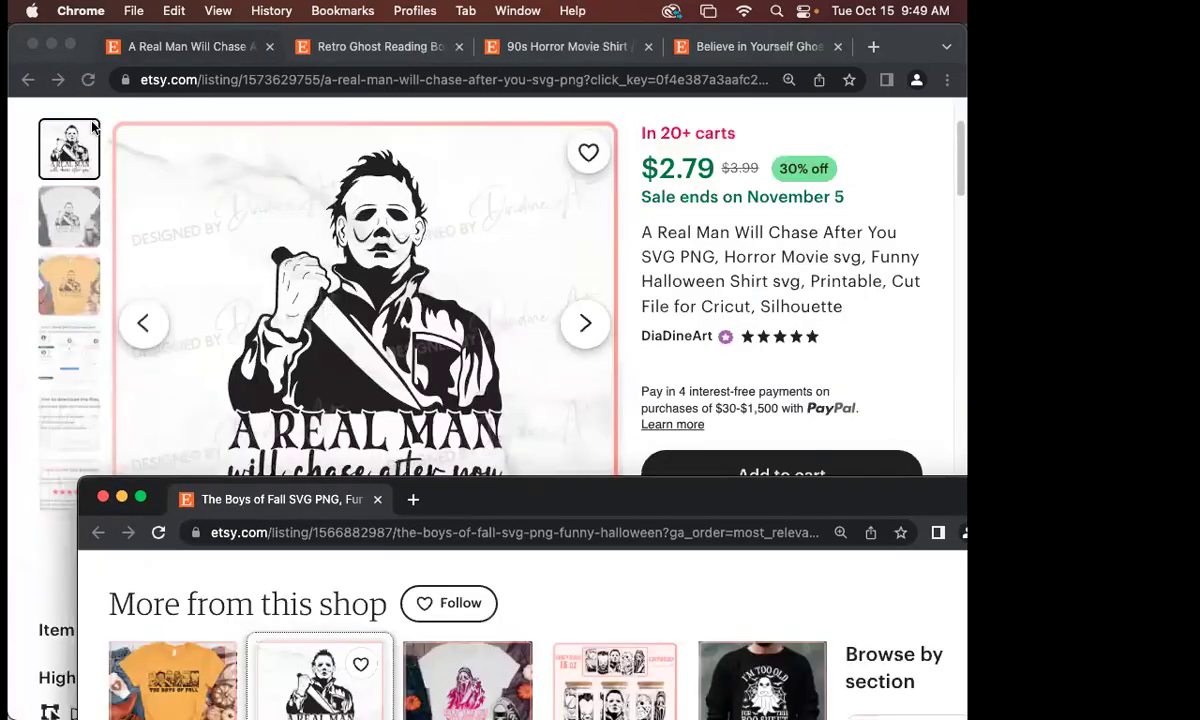
{"action": "left_click_drag", "start_coordinate": [85, 46], "coordinate": [195, 658]}
{"action": "left_click", "coordinate": [476, 153]}
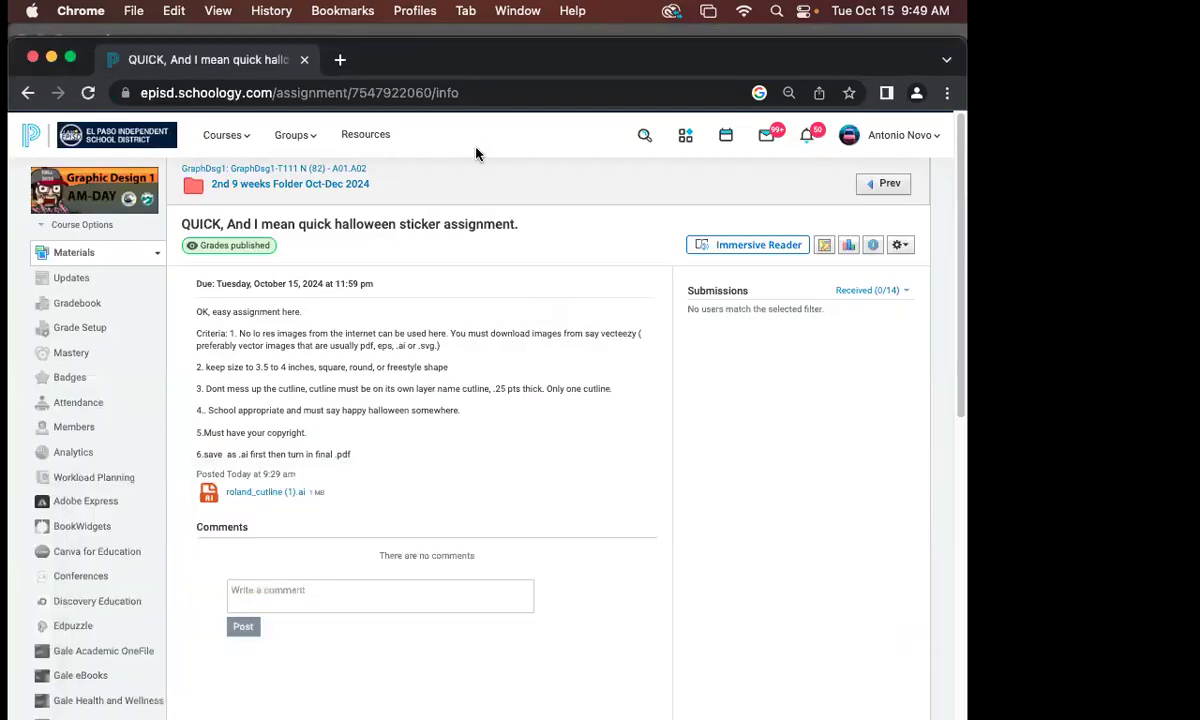
- Open the vecteezy.com home page in a new browser window
{"action": "key", "text": "super+n"}
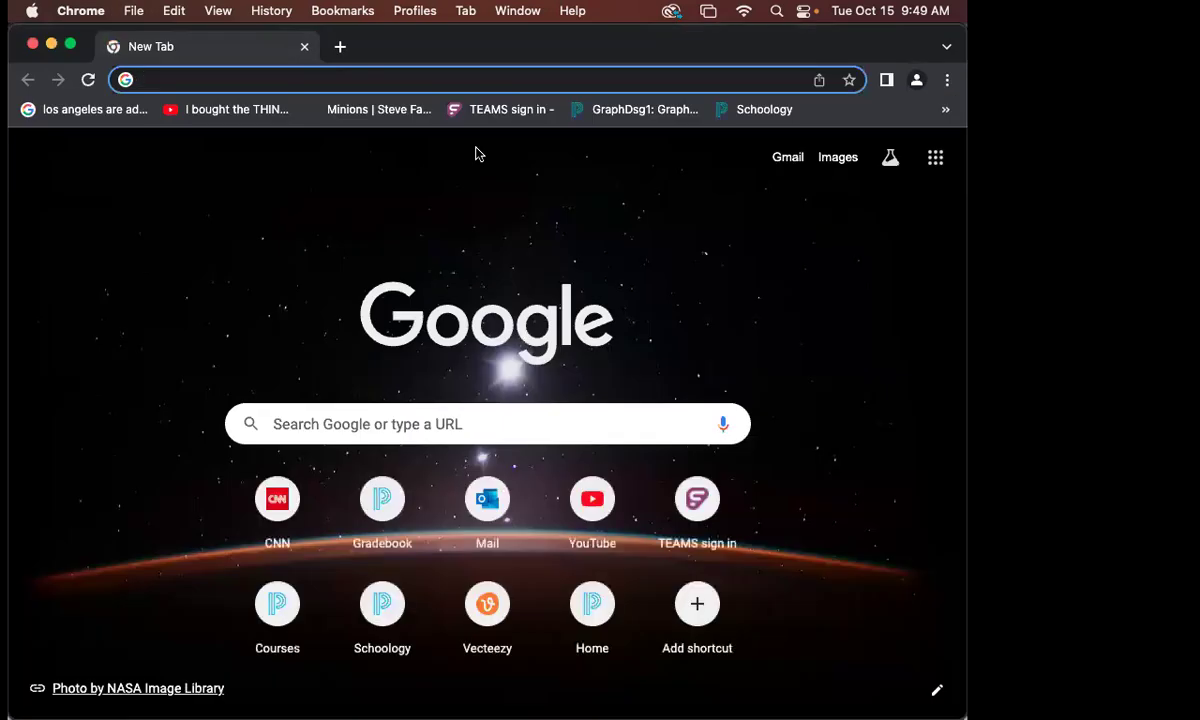
{"action": "type", "text": "vec"}
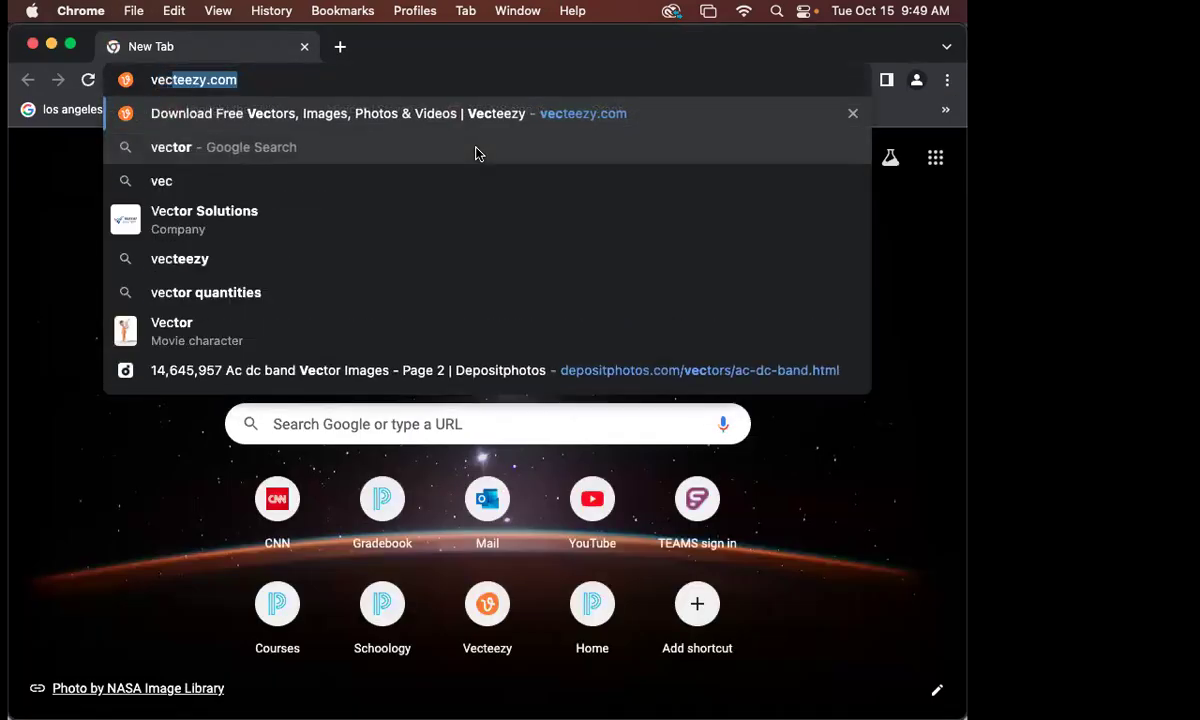
{"action": "type", "text": "tee"}
{"action": "key", "text": "Return"}
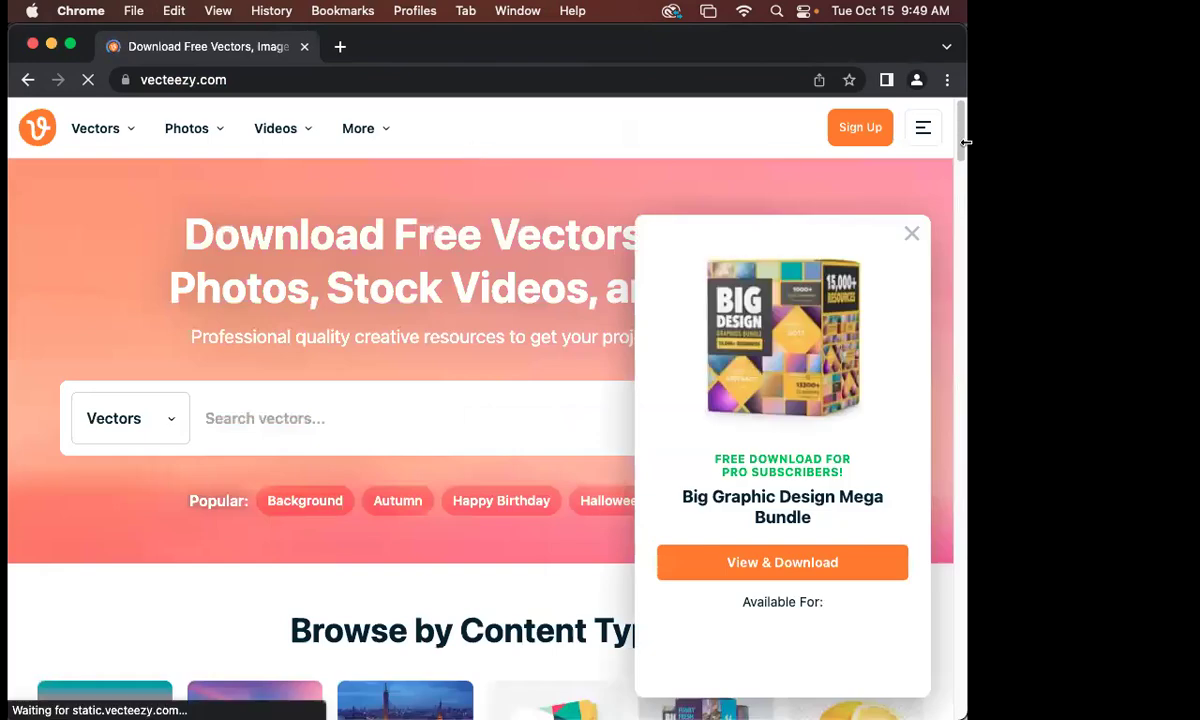
- Dismiss the Big Graphic Design Mega Bundle offer, search Vecteezy's vectors for "halloween", and look through the results
{"action": "left_click", "coordinate": [911, 234]}
{"action": "left_click", "coordinate": [343, 402]}
{"action": "type", "text": "hallow"}
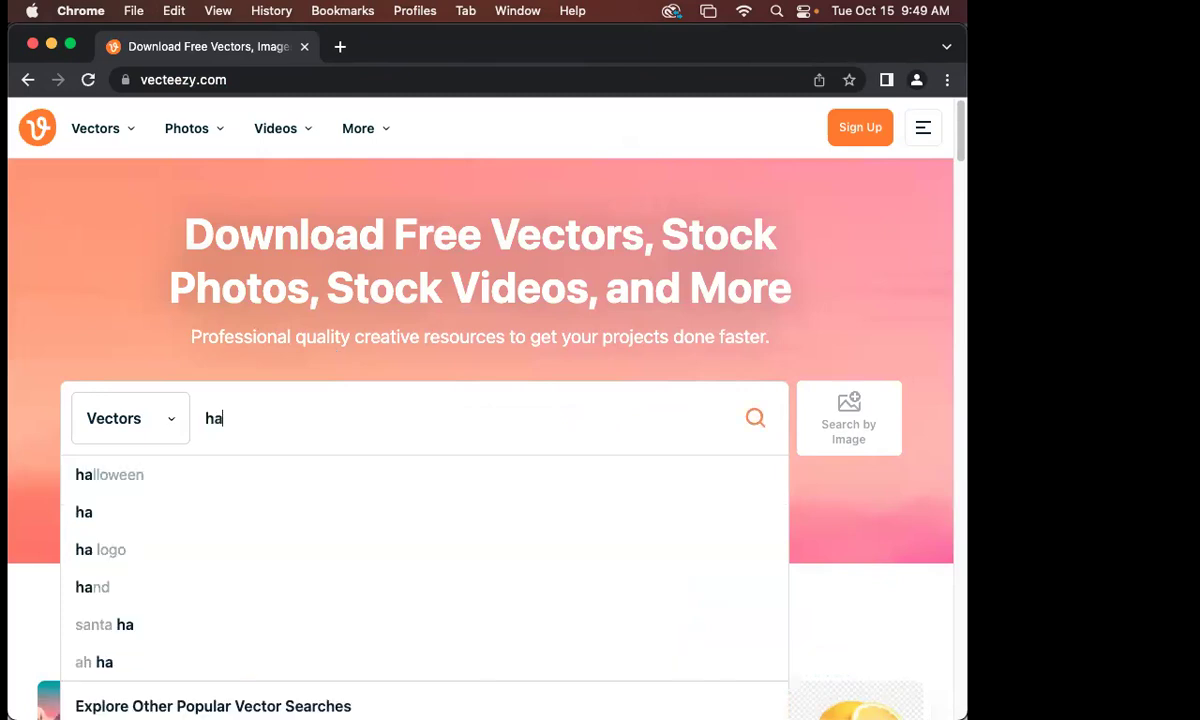
{"action": "type", "text": "een"}
{"action": "key", "text": "Return"}
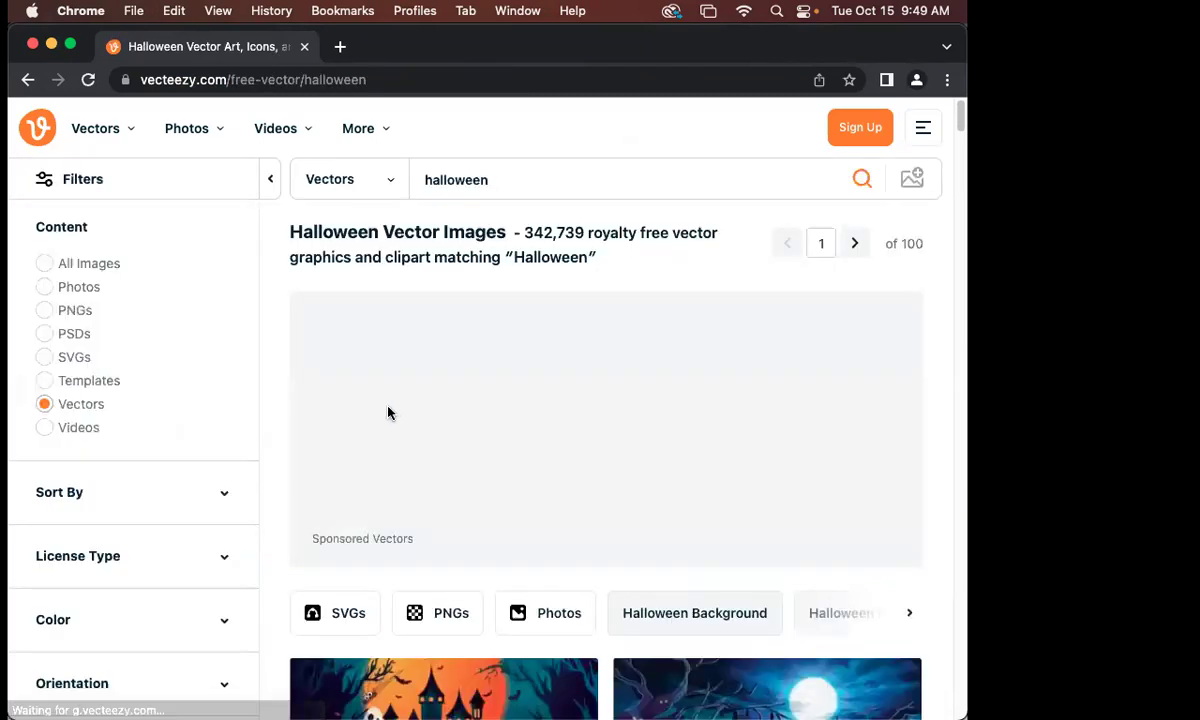
{"action": "scroll", "coordinate": [555, 437], "scroll_direction": "down", "scroll_amount": 1}
{"action": "scroll", "coordinate": [555, 437], "scroll_direction": "down", "scroll_amount": 3}
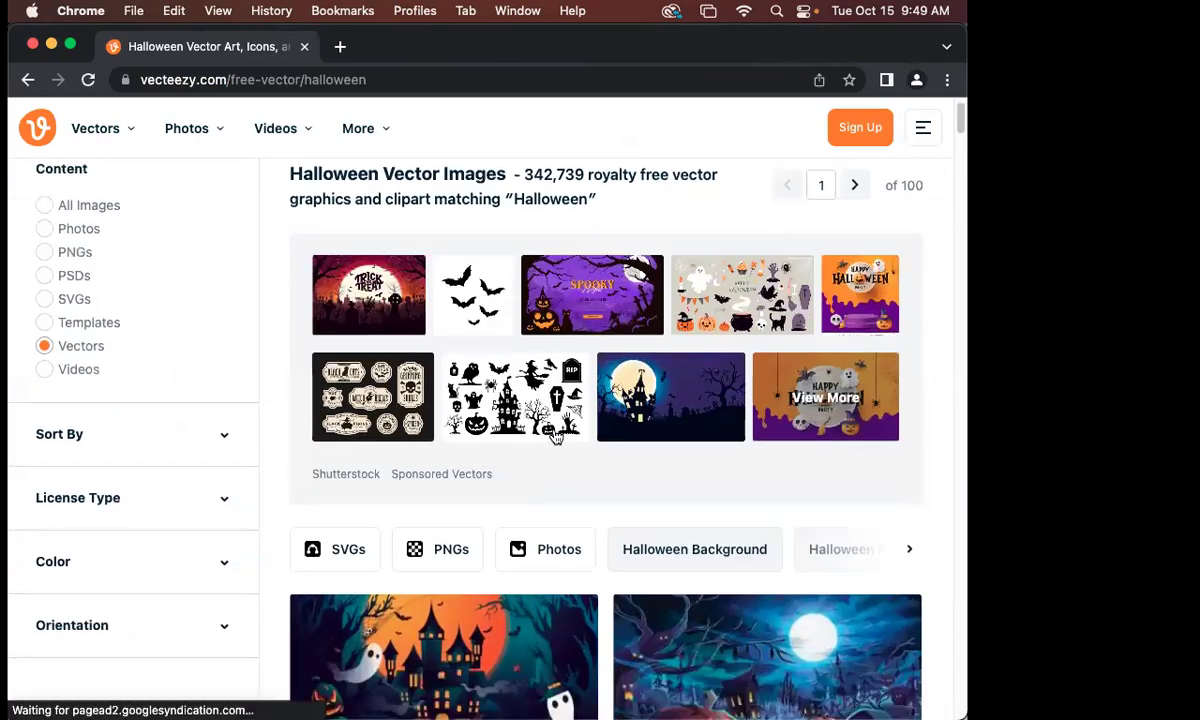
- Examine the first halloween vector results, comparing the ones marked Free with the others
{"action": "scroll", "coordinate": [566, 447], "scroll_direction": "down", "scroll_amount": 5}
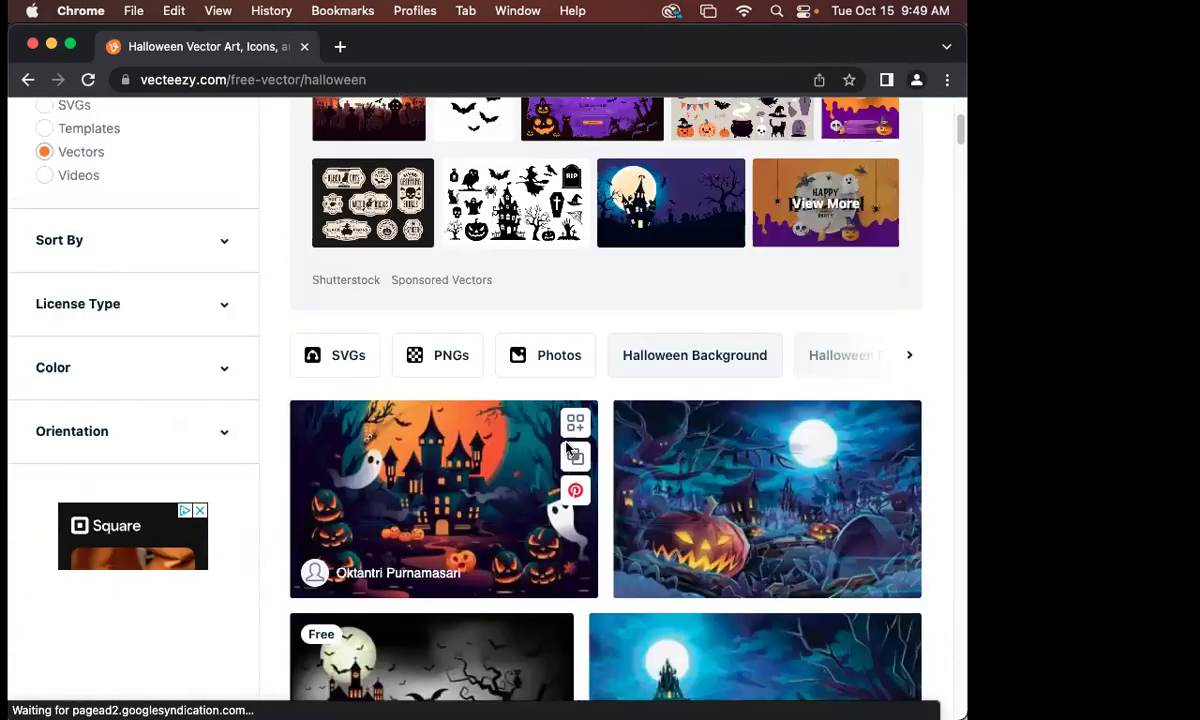
{"action": "scroll", "coordinate": [567, 449], "scroll_direction": "down", "scroll_amount": 2}
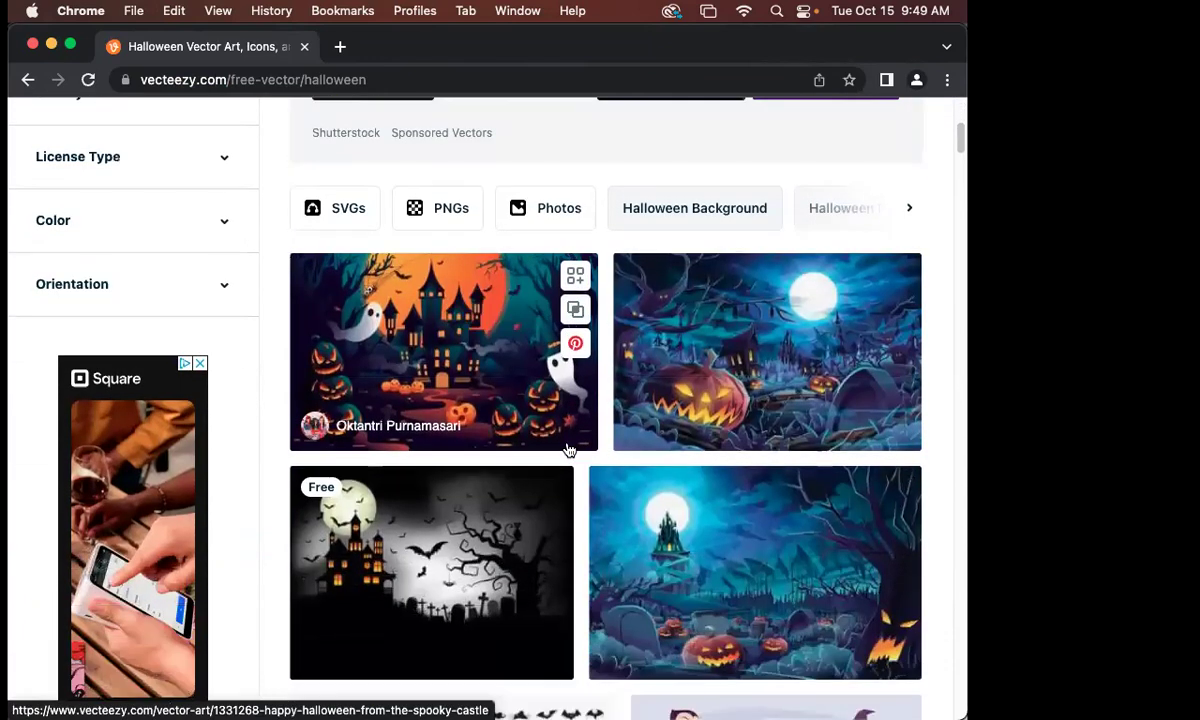
{"action": "scroll", "coordinate": [567, 449], "scroll_direction": "down", "scroll_amount": 8}
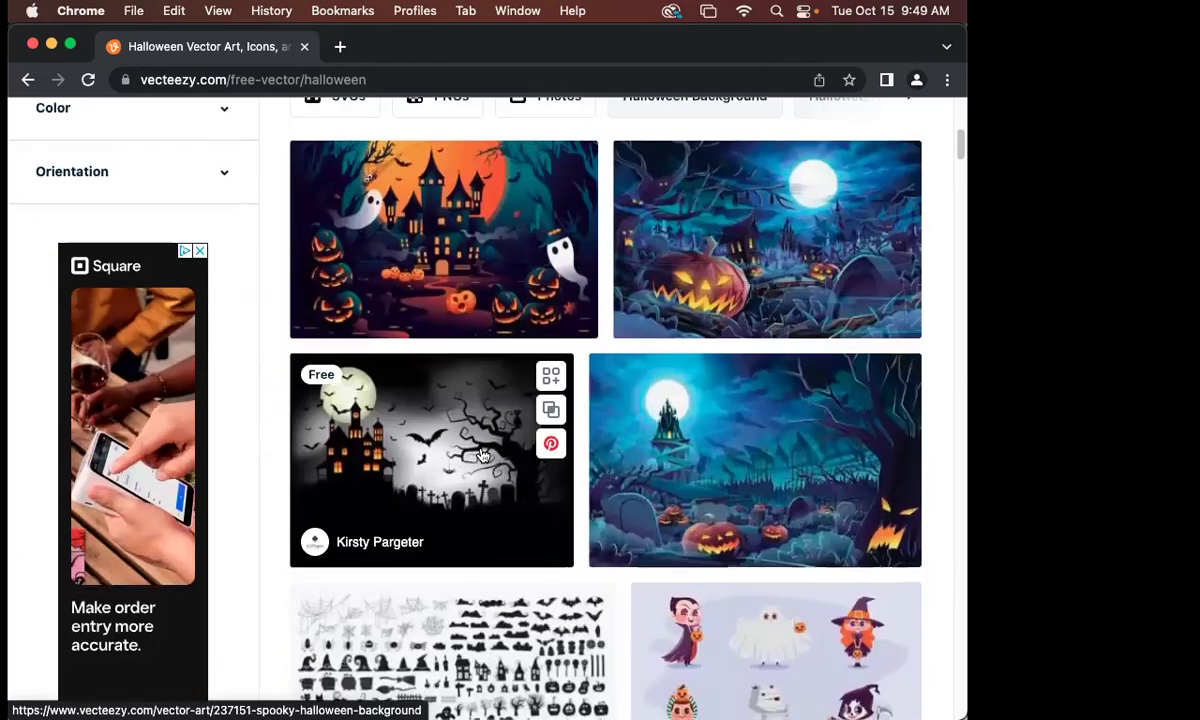
{"action": "scroll", "coordinate": [480, 453], "scroll_direction": "up", "scroll_amount": 4}
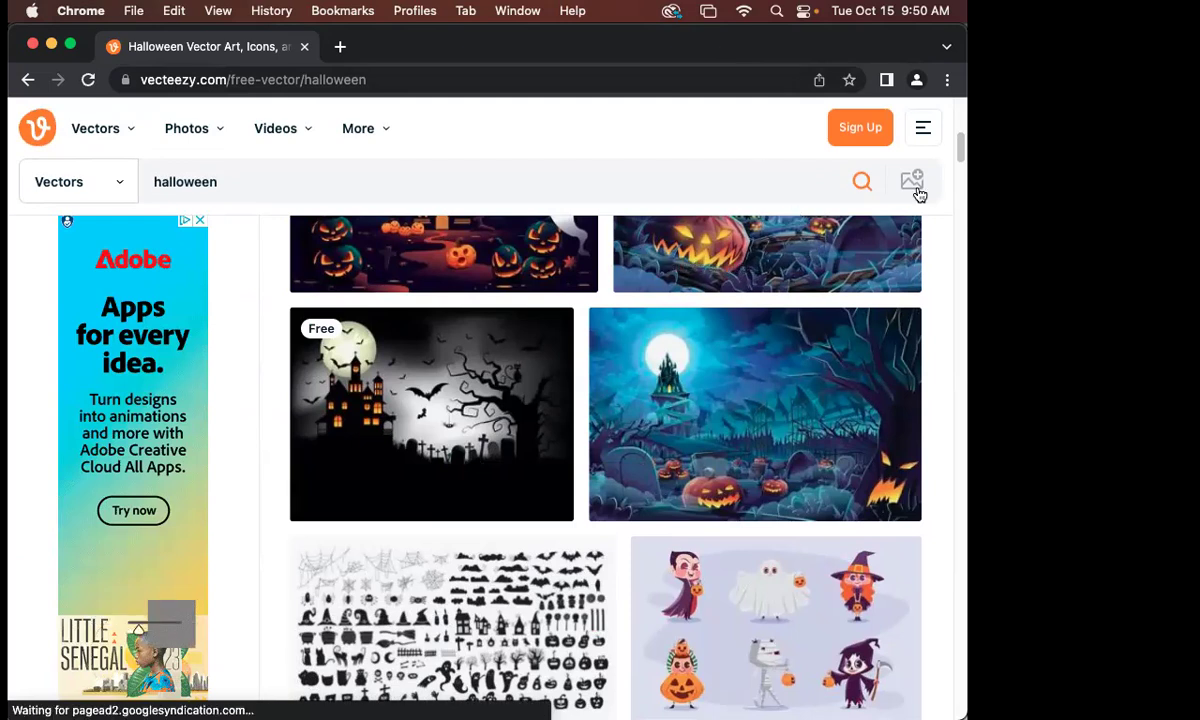
{"action": "left_click_drag", "start_coordinate": [960, 150], "coordinate": [960, 150]}
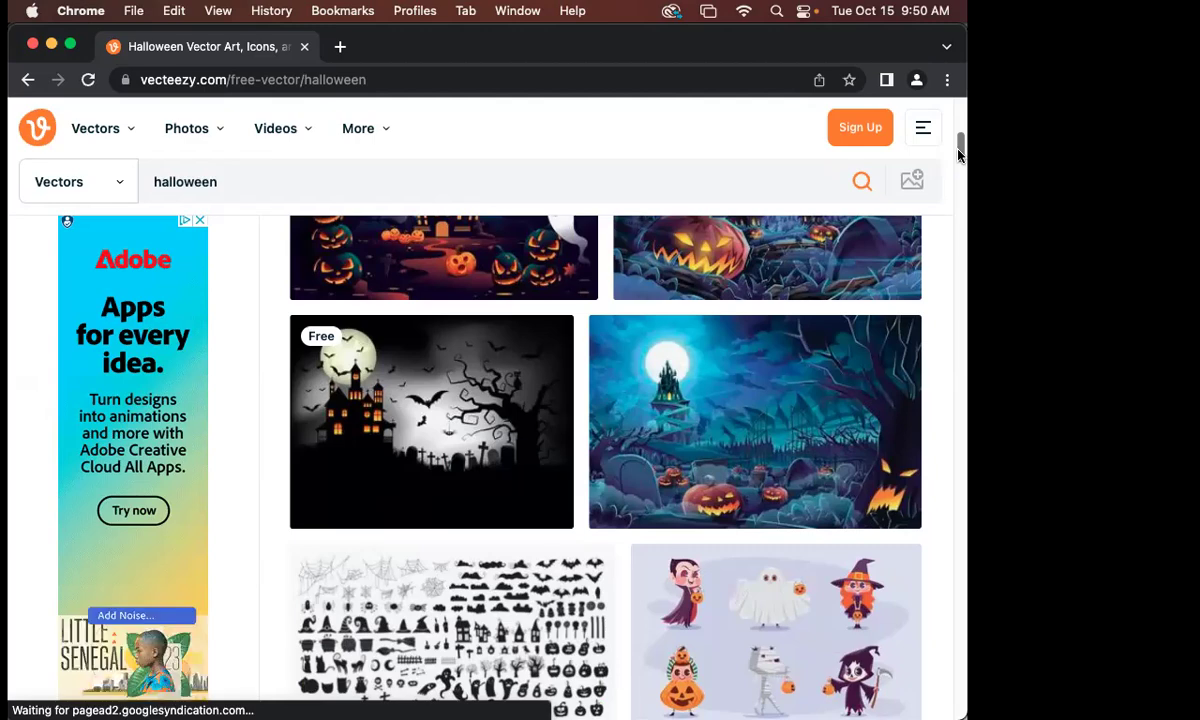
{"action": "mouse_move", "coordinate": [960, 153]}
{"action": "left_mouse_down"}
{"action": "mouse_move", "coordinate": [959, 230]}
{"action": "mouse_move", "coordinate": [965, 145]}
{"action": "left_mouse_up"}
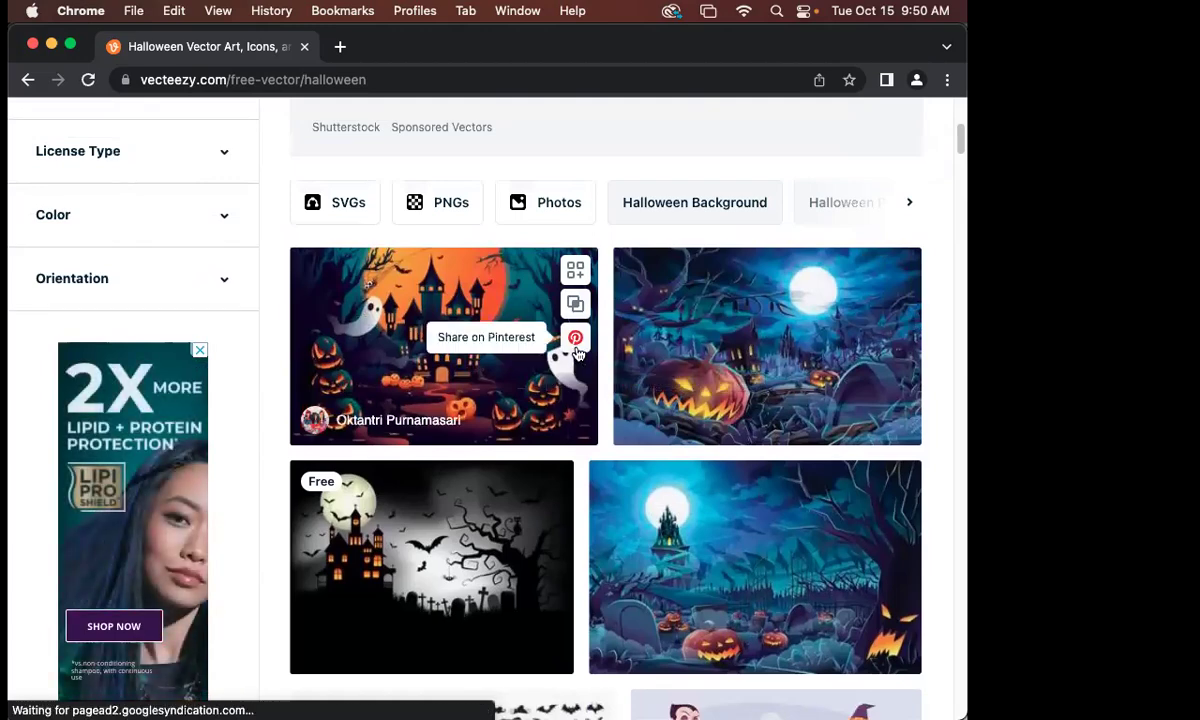
- Look at the Halloween Trick or Treat with Cartoon Character Costumes vector's page, then return to the halloween results
{"action": "scroll", "coordinate": [583, 343], "scroll_direction": "down", "scroll_amount": 3}
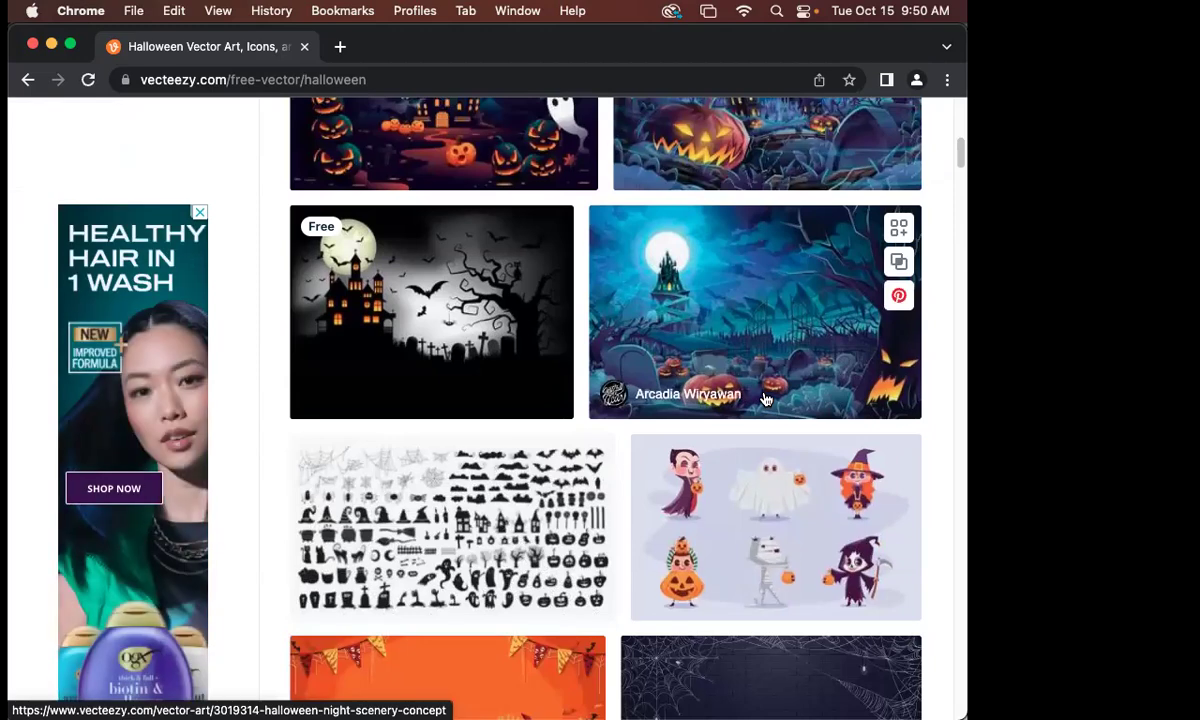
{"action": "scroll", "coordinate": [760, 395], "scroll_direction": "down", "scroll_amount": 2}
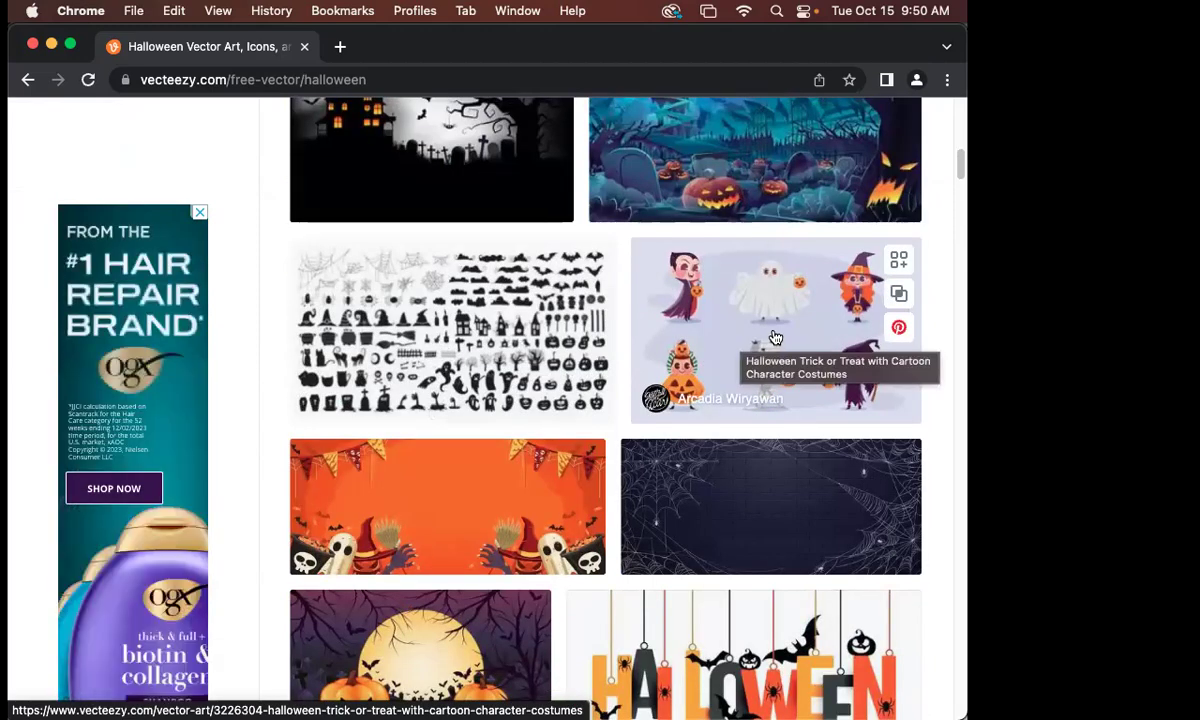
{"action": "left_click", "coordinate": [775, 337]}
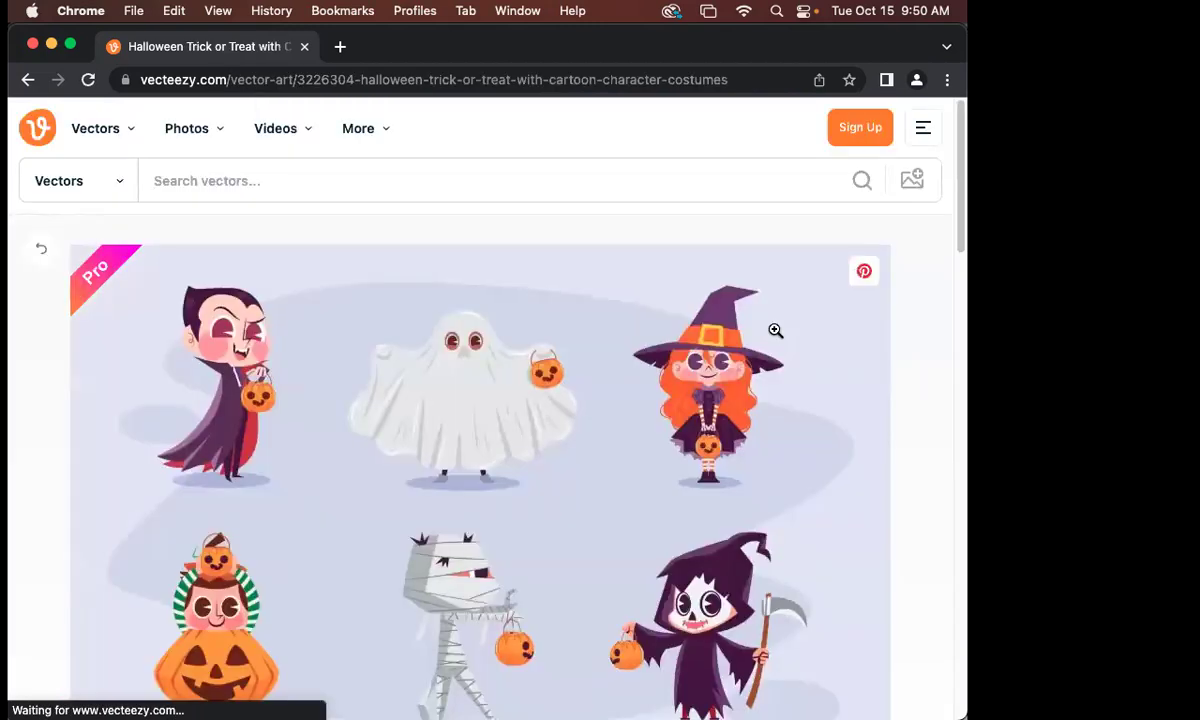
{"action": "scroll", "coordinate": [550, 390], "scroll_direction": "down", "scroll_amount": 2}
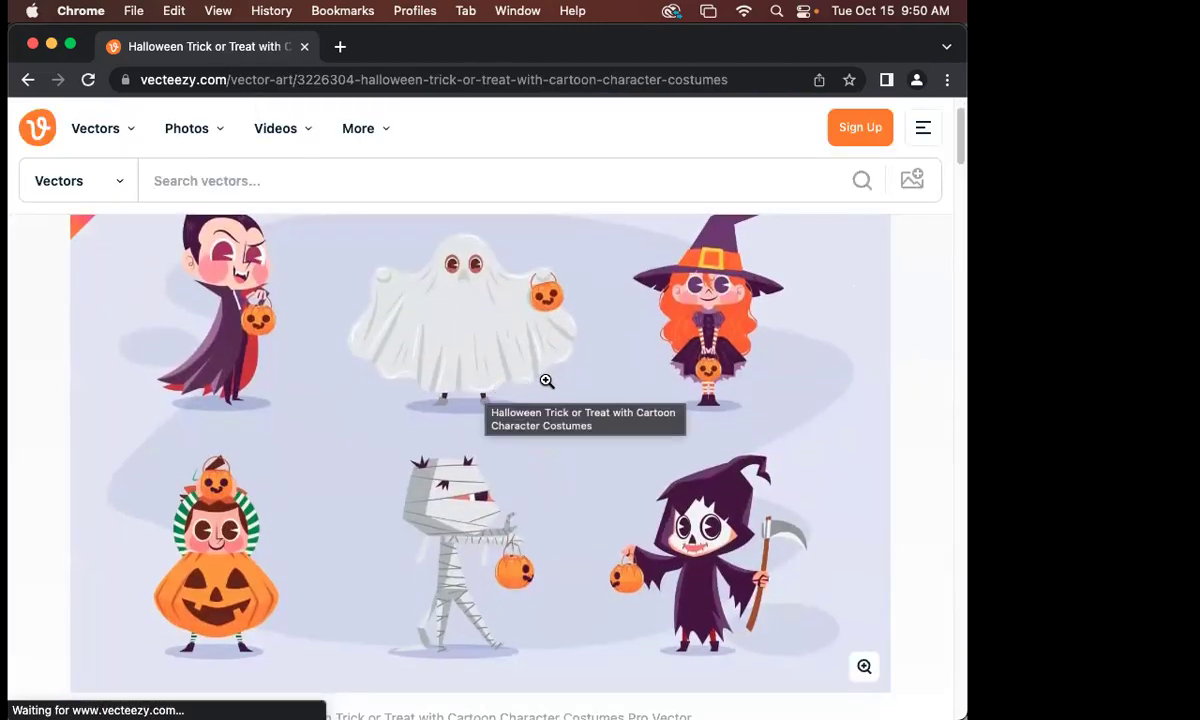
{"action": "left_click", "coordinate": [28, 80]}
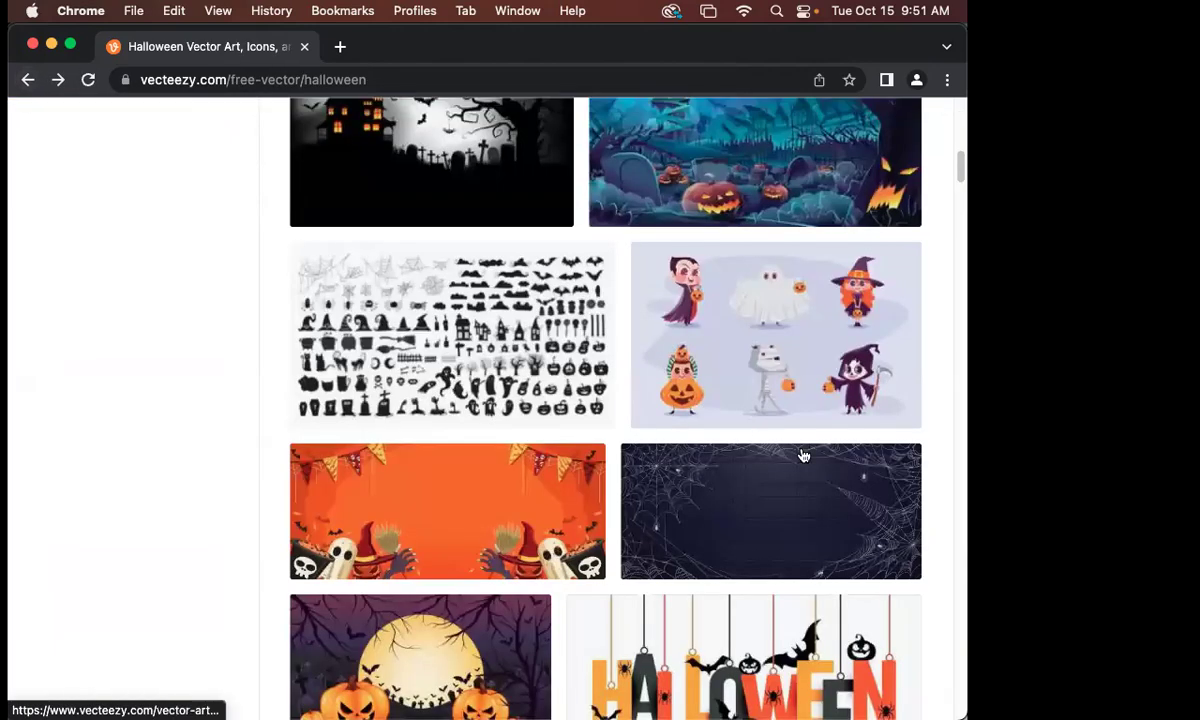
- Open the free "set of illustration halloween party" vector from the results and dismiss the Join Vecteezy Pro offer
{"action": "scroll", "coordinate": [830, 462], "scroll_direction": "down", "scroll_amount": 4}
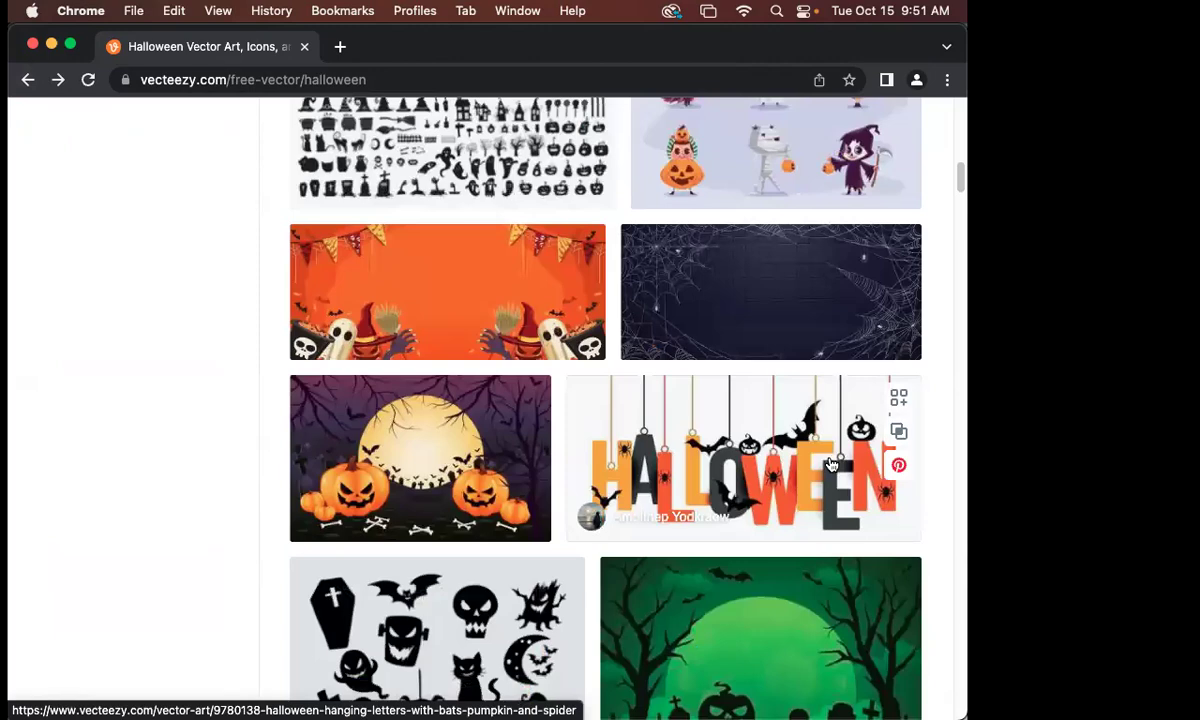
{"action": "scroll", "coordinate": [830, 465], "scroll_direction": "down", "scroll_amount": 8}
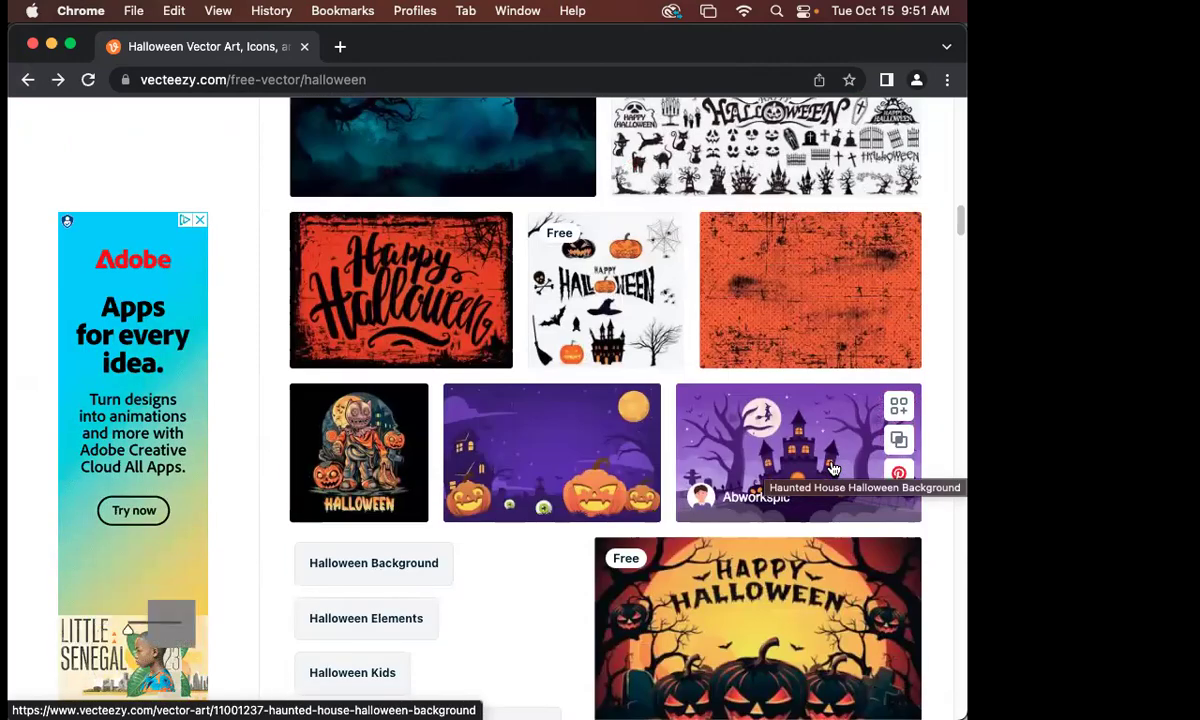
{"action": "scroll", "coordinate": [832, 468], "scroll_direction": "down", "scroll_amount": 1}
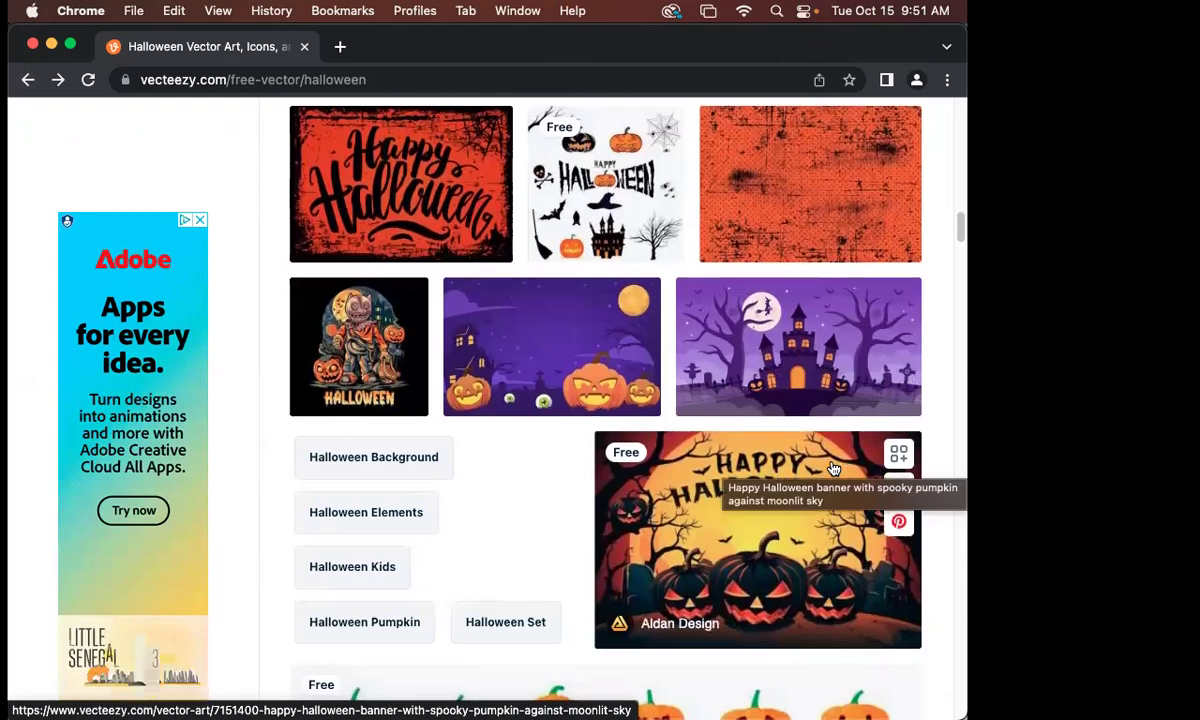
{"action": "scroll", "coordinate": [833, 468], "scroll_direction": "up", "scroll_amount": 1}
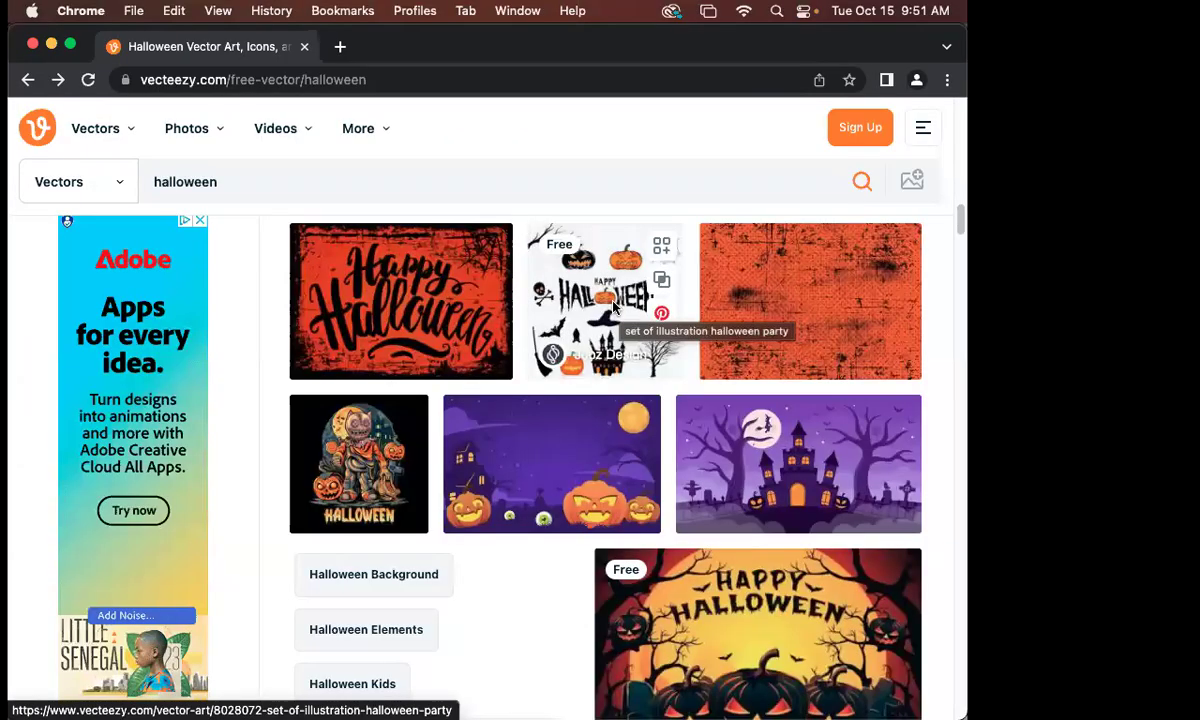
{"action": "left_click", "coordinate": [613, 308]}
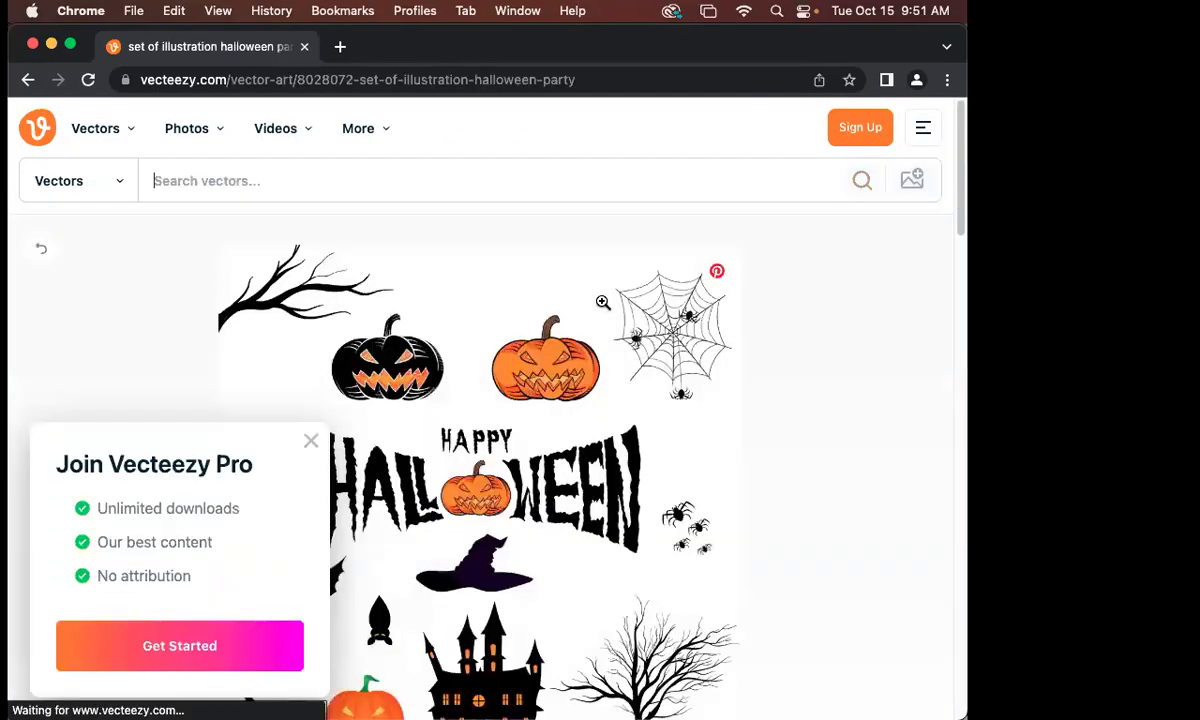
{"action": "left_click", "coordinate": [311, 441]}
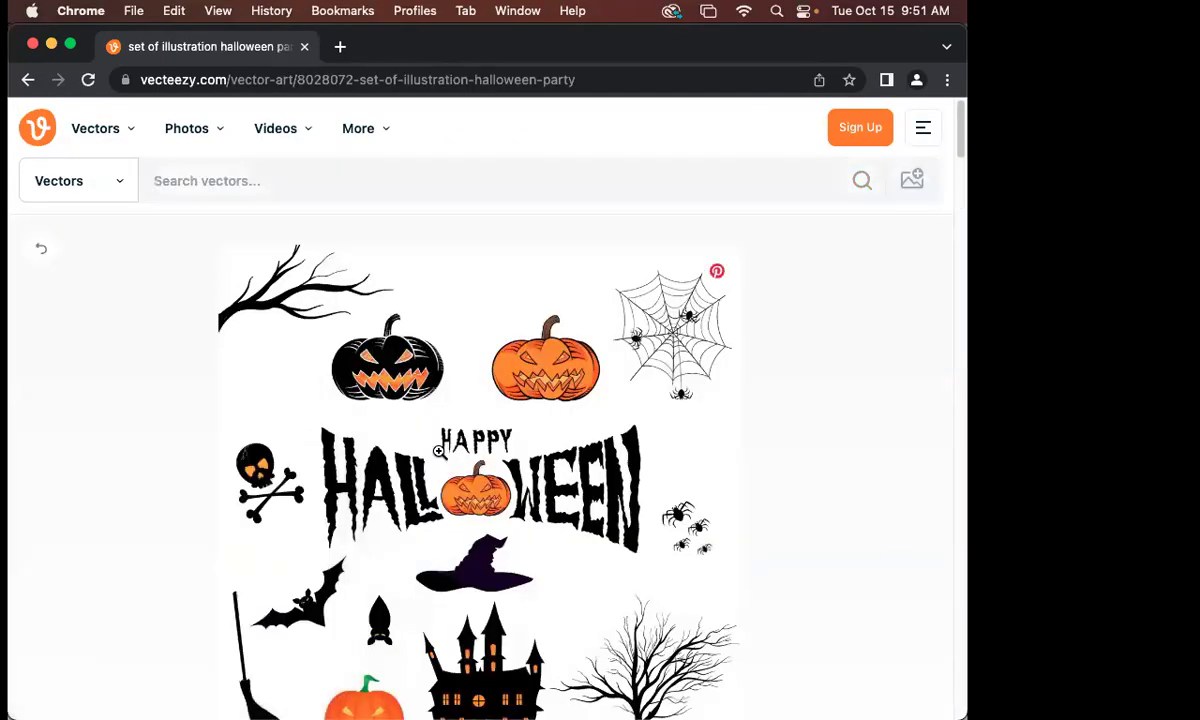
- Download the free halloween party illustration set without logging in, dismiss the Vecteezy Pro offer, and return to the search results
{"action": "scroll", "coordinate": [805, 505], "scroll_direction": "down", "scroll_amount": 5}
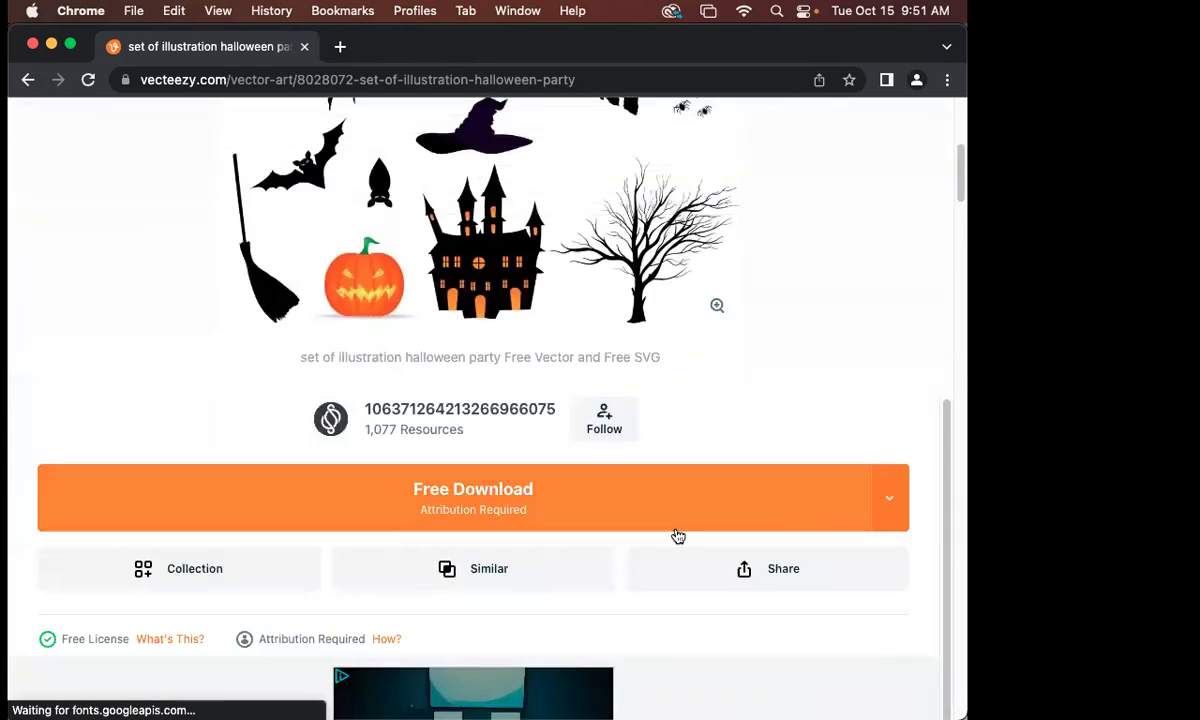
{"action": "left_click", "coordinate": [470, 494]}
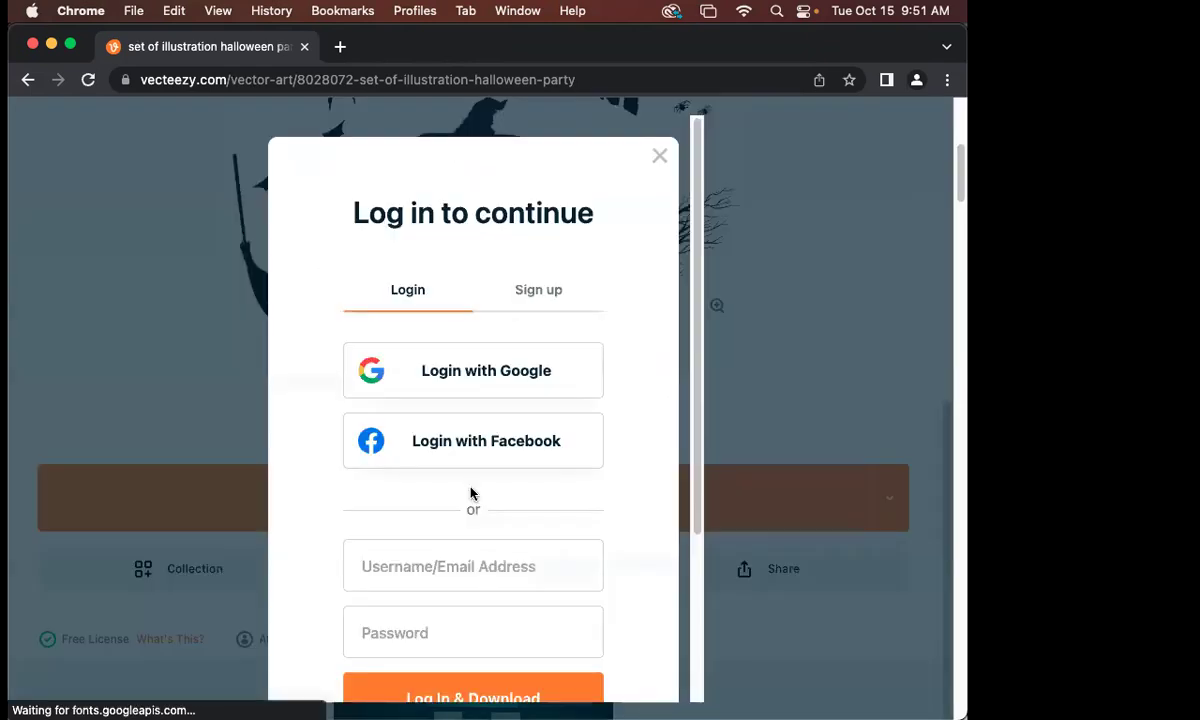
{"action": "scroll", "coordinate": [470, 494], "scroll_direction": "down", "scroll_amount": 3}
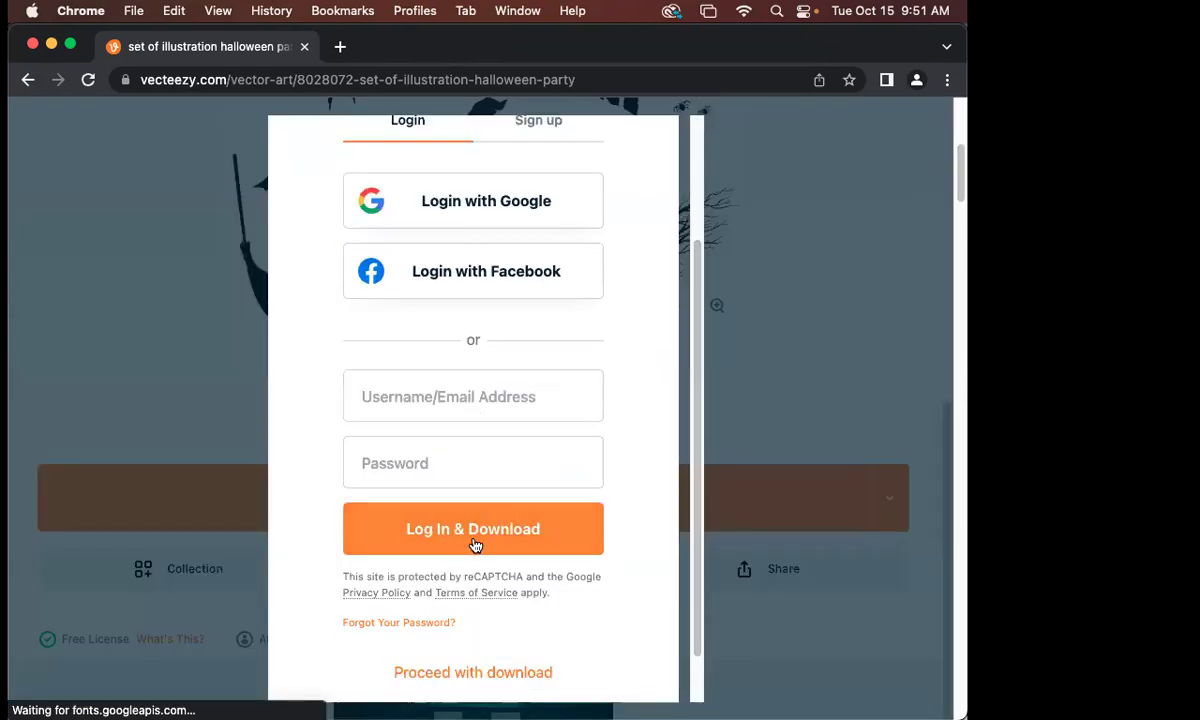
{"action": "scroll", "coordinate": [490, 660], "scroll_direction": "down", "scroll_amount": 1}
{"action": "left_click", "coordinate": [490, 614]}
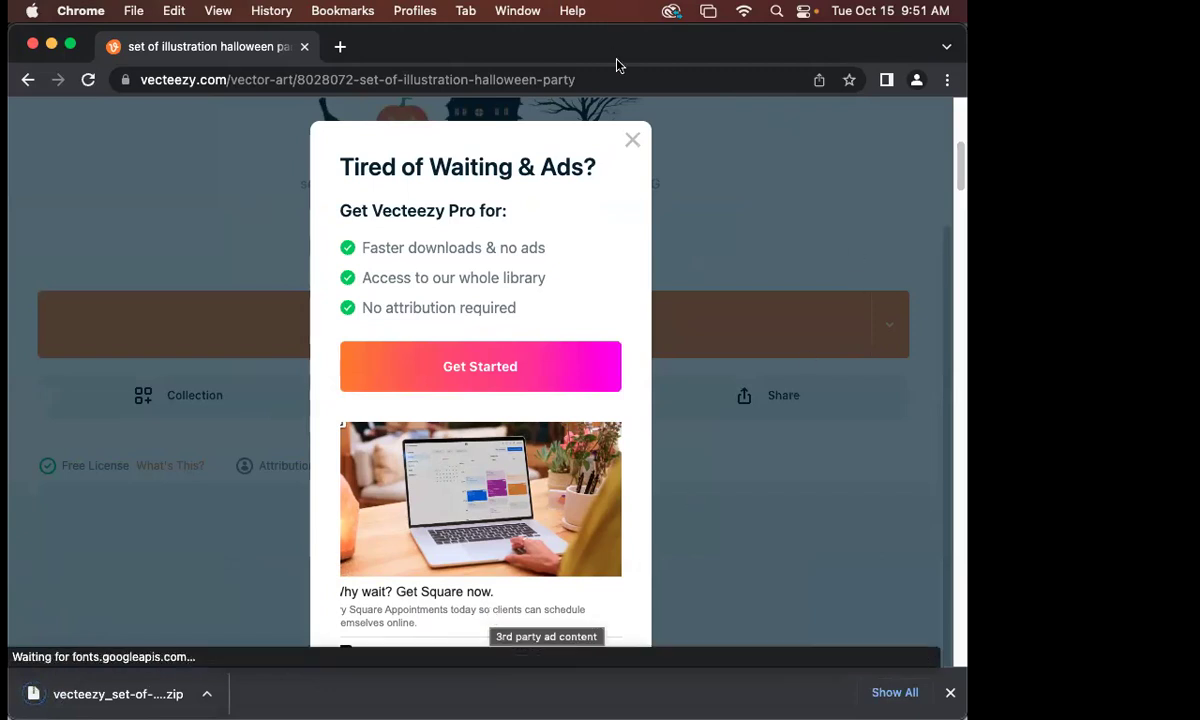
{"action": "left_click", "coordinate": [632, 140]}
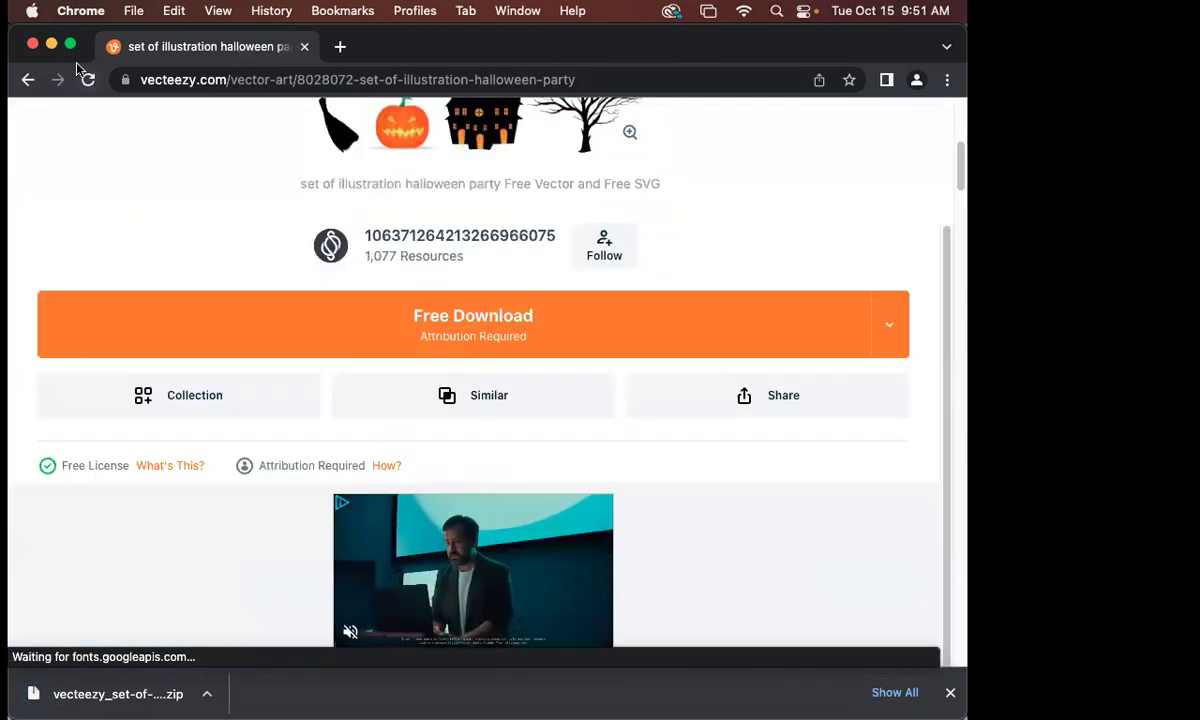
{"action": "left_click", "coordinate": [28, 82]}
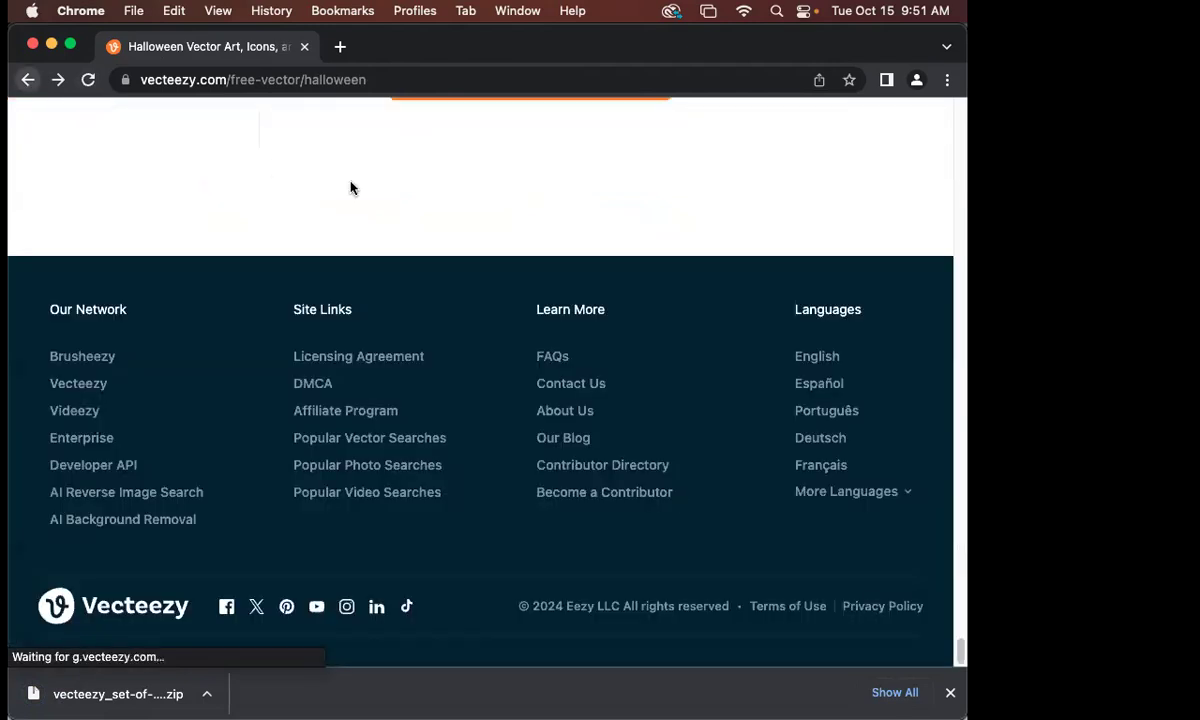
- Look through the halloween vectors near the end of the results page for more free sets and lettering
{"action": "scroll", "coordinate": [470, 230], "scroll_direction": "up", "scroll_amount": 4}
{"action": "scroll", "coordinate": [611, 284], "scroll_direction": "up", "scroll_amount": 6}
{"action": "scroll", "coordinate": [826, 338], "scroll_direction": "down", "scroll_amount": 5}
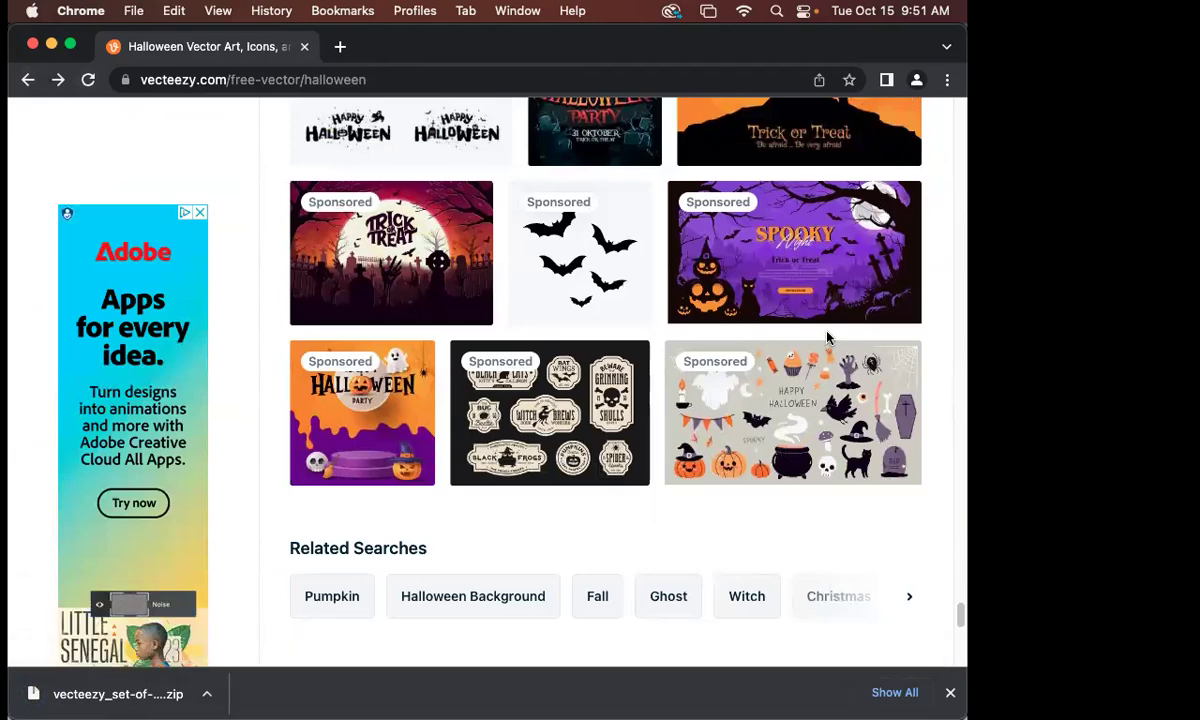
{"action": "scroll", "coordinate": [826, 338], "scroll_direction": "down", "scroll_amount": 3}
{"action": "scroll", "coordinate": [826, 338], "scroll_direction": "up", "scroll_amount": 10}
{"action": "scroll", "coordinate": [827, 339], "scroll_direction": "down", "scroll_amount": 3}
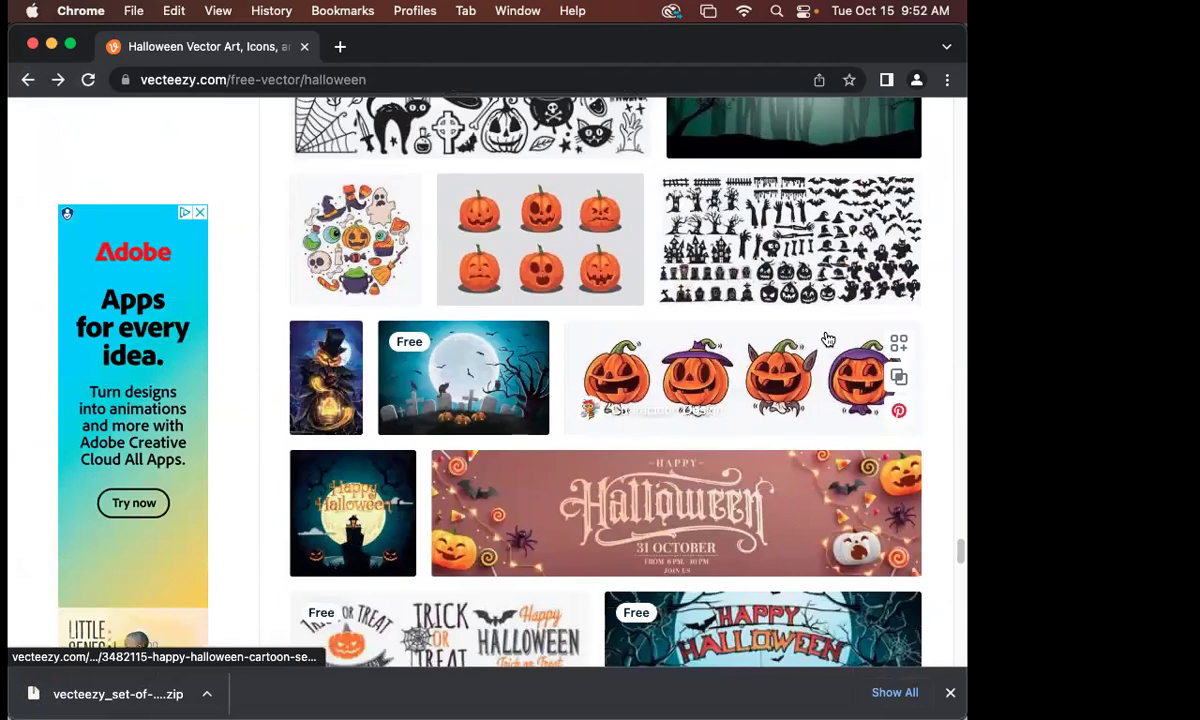
{"action": "scroll", "coordinate": [827, 339], "scroll_direction": "down", "scroll_amount": 3}
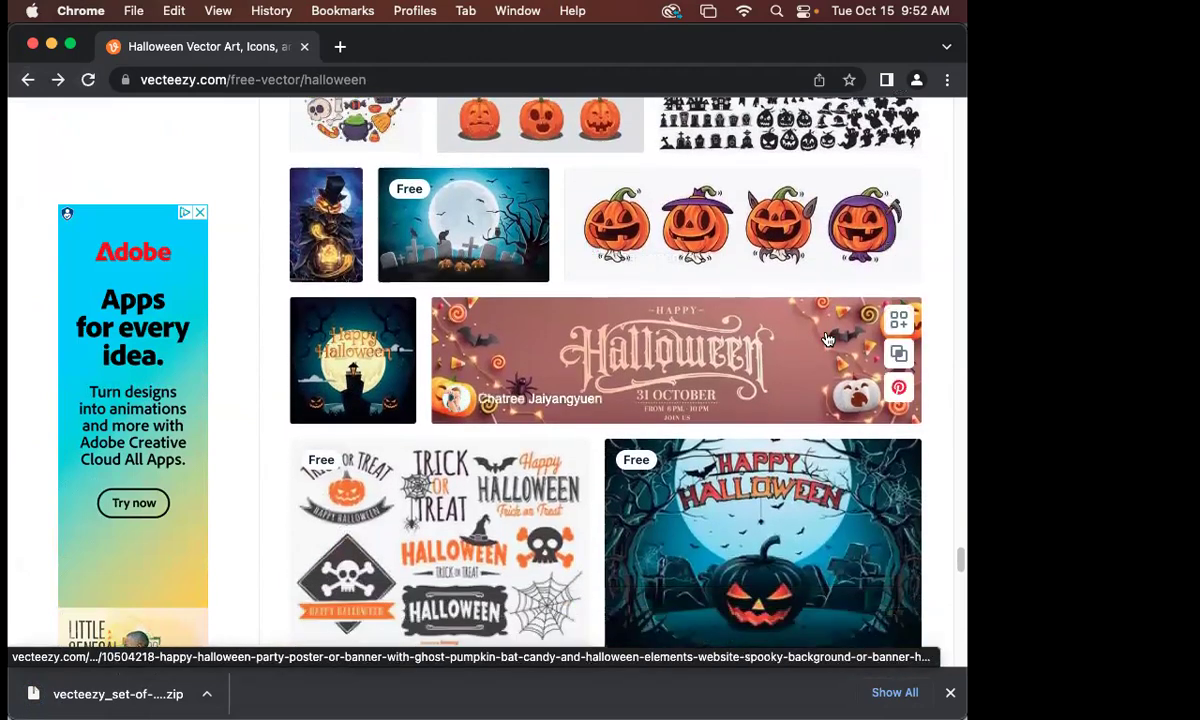
{"action": "scroll", "coordinate": [827, 339], "scroll_direction": "down", "scroll_amount": 1}
{"action": "scroll", "coordinate": [827, 339], "scroll_direction": "down", "scroll_amount": 3}
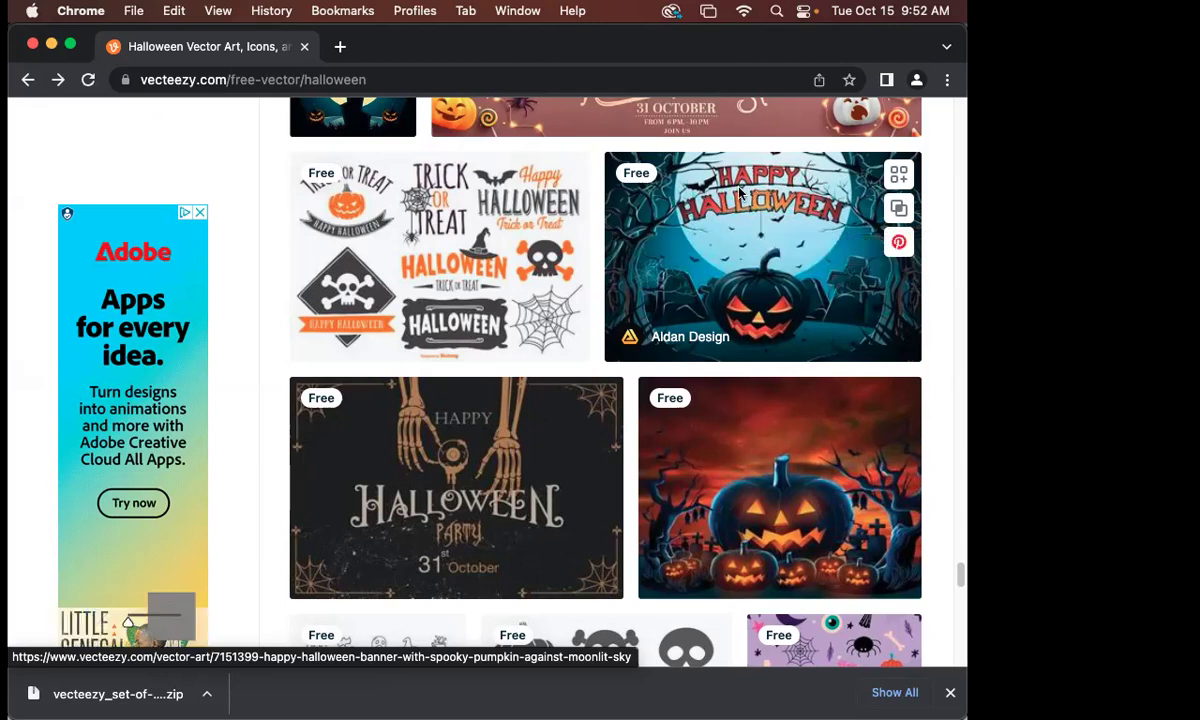
- Enlarge the page view and look back through the earlier halloween vectors up to the Trick or Treat ghosts
{"action": "key", "text": "super+equal"}
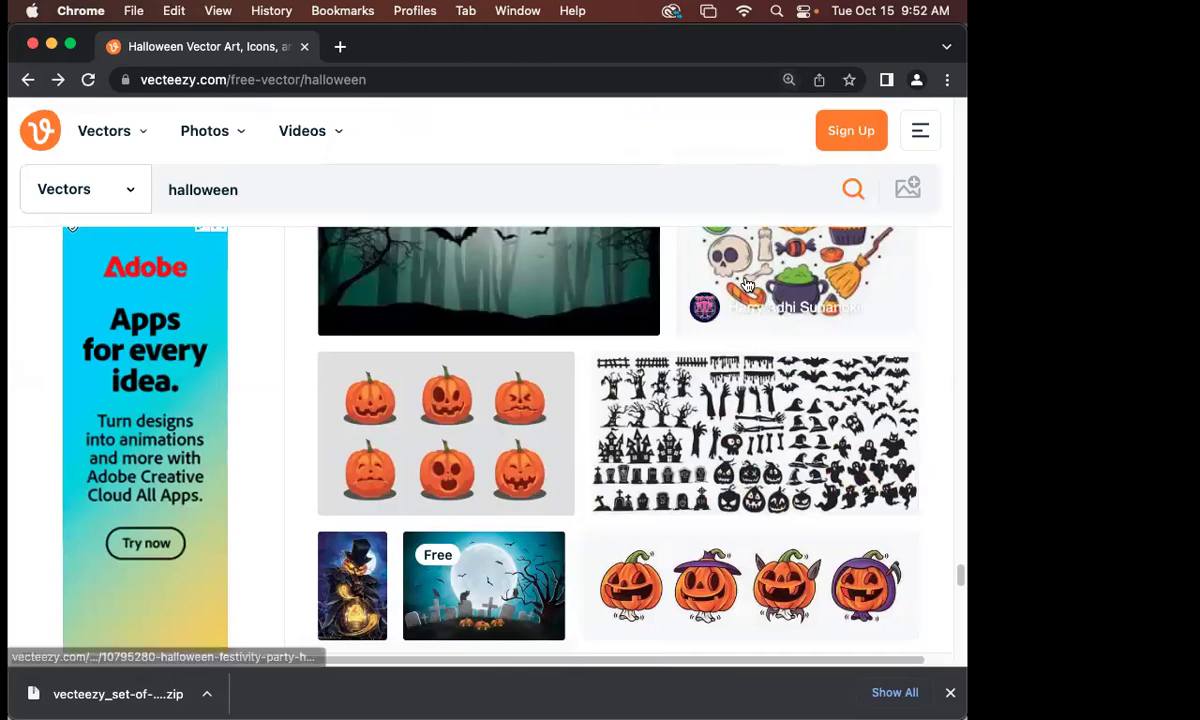
{"action": "scroll", "coordinate": [743, 270], "scroll_direction": "up", "scroll_amount": 4}
{"action": "scroll", "coordinate": [743, 280], "scroll_direction": "up", "scroll_amount": 2}
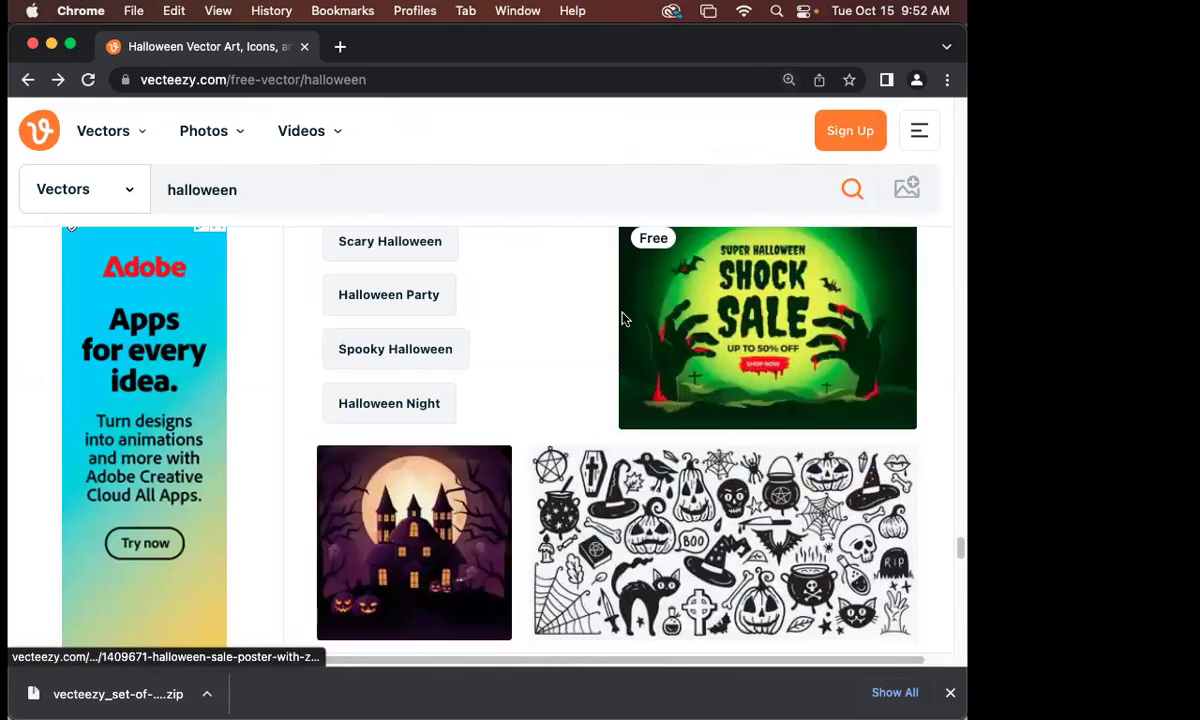
{"action": "scroll", "coordinate": [740, 330], "scroll_direction": "up", "scroll_amount": 3}
{"action": "scroll", "coordinate": [860, 343], "scroll_direction": "up", "scroll_amount": 15}
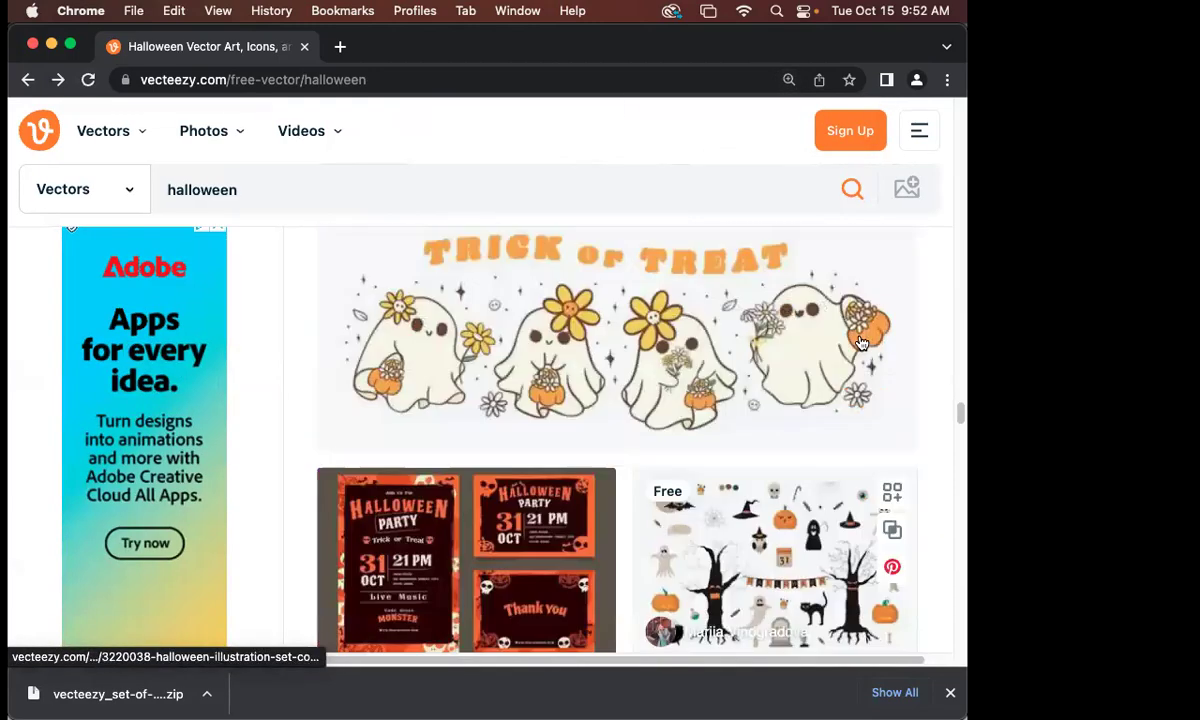
- Rerun the "halloween" vector search and restore the page zoom to 100%
{"action": "left_click", "coordinate": [324, 189]}
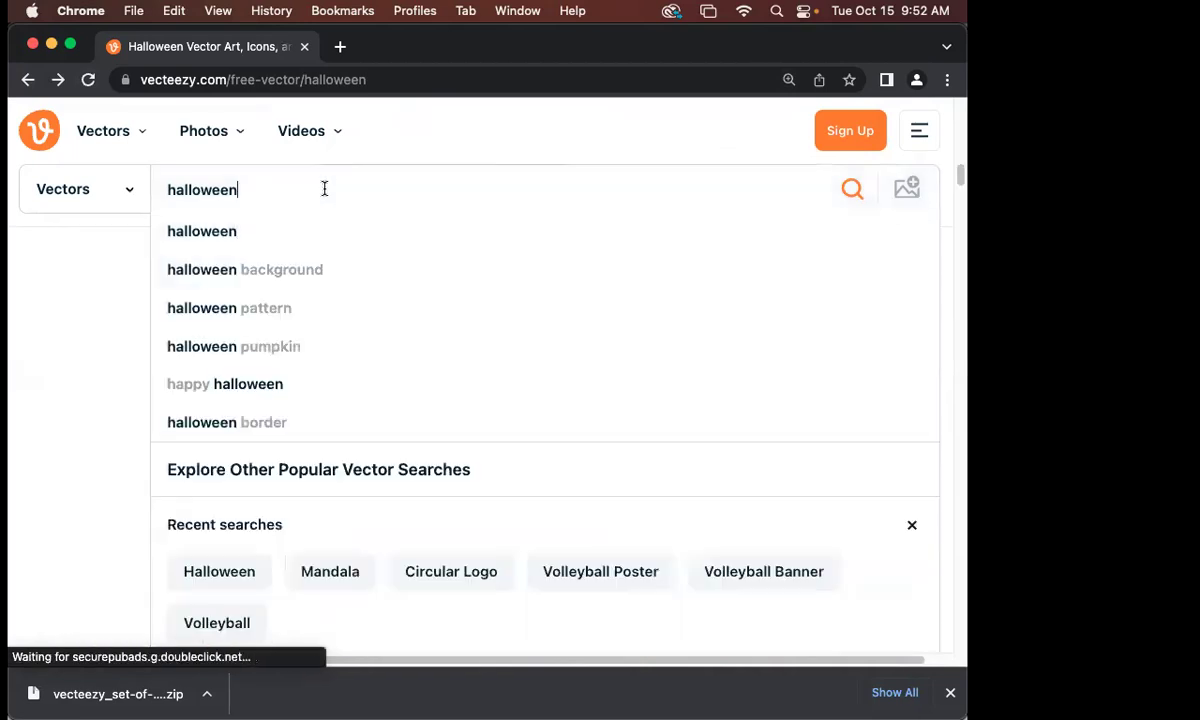
{"action": "key", "text": "Return"}
{"action": "scroll", "coordinate": [790, 490], "scroll_direction": "down", "scroll_amount": 4}
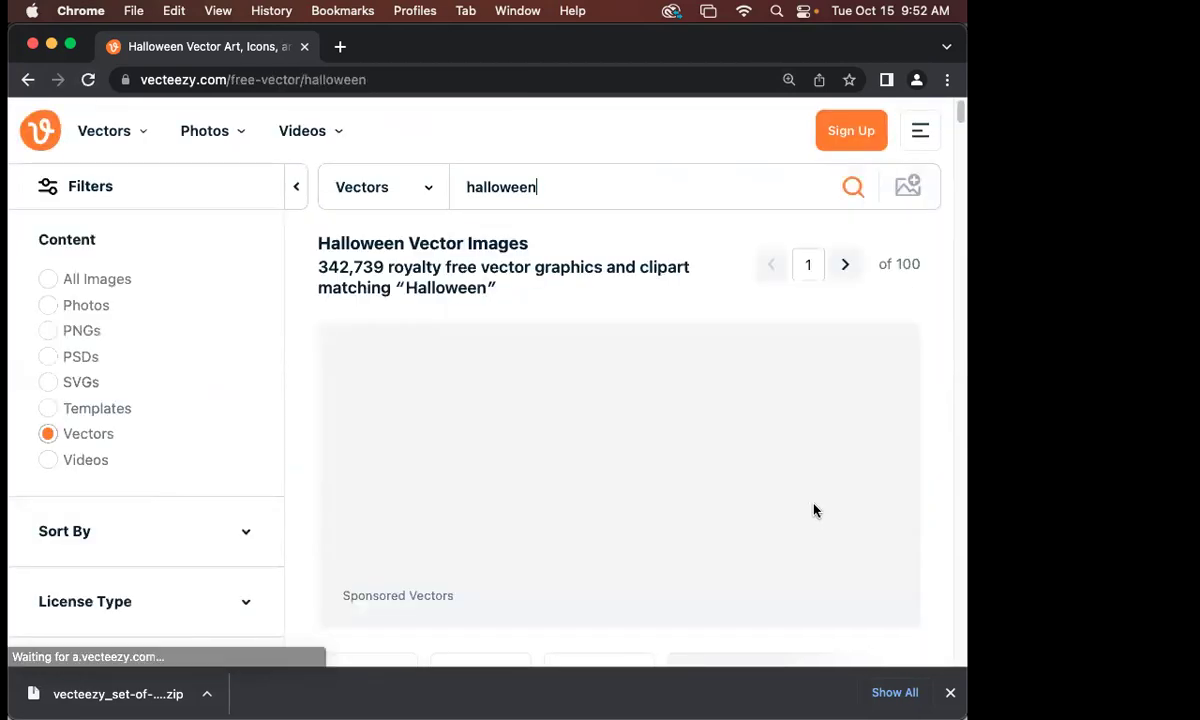
{"action": "key", "text": "super+minus"}
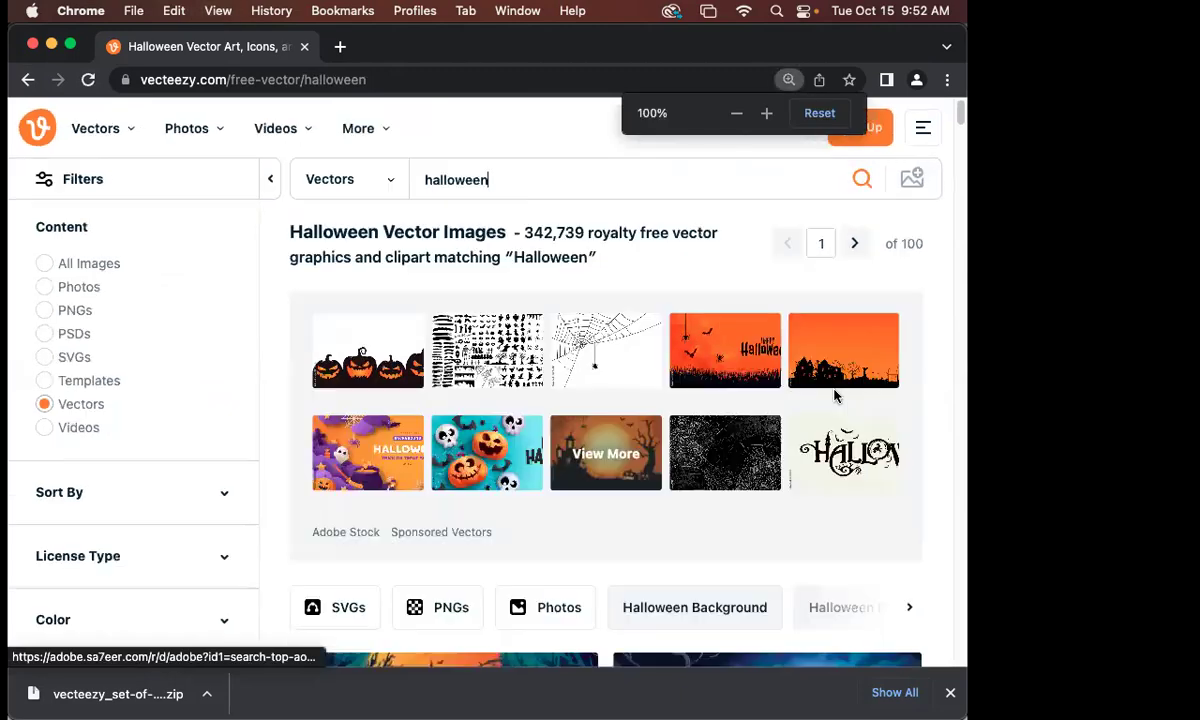
- Look through the halloween vector results for a free Happy Halloween scene with a haunted house and pumpkins
{"action": "scroll", "coordinate": [718, 406], "scroll_direction": "down", "scroll_amount": 5}
{"action": "scroll", "coordinate": [760, 433], "scroll_direction": "down", "scroll_amount": 10}
{"action": "scroll", "coordinate": [767, 434], "scroll_direction": "down", "scroll_amount": 12}
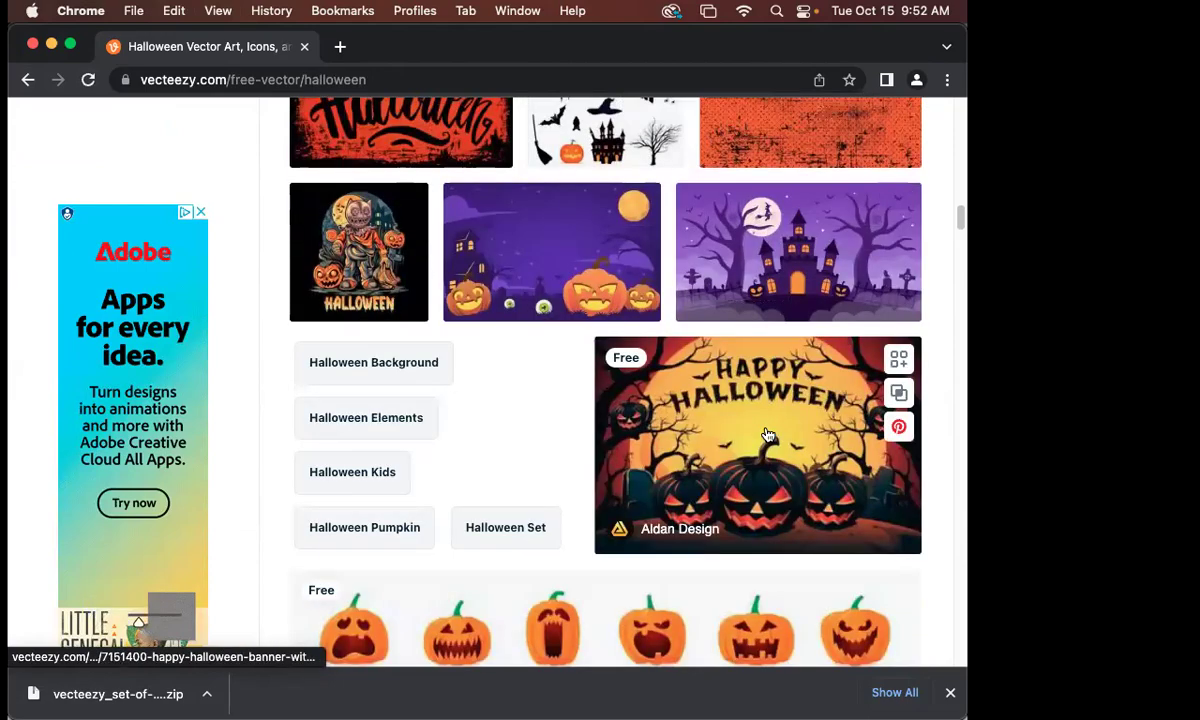
{"action": "scroll", "coordinate": [770, 423], "scroll_direction": "down", "scroll_amount": 2}
{"action": "scroll", "coordinate": [771, 422], "scroll_direction": "down", "scroll_amount": 13}
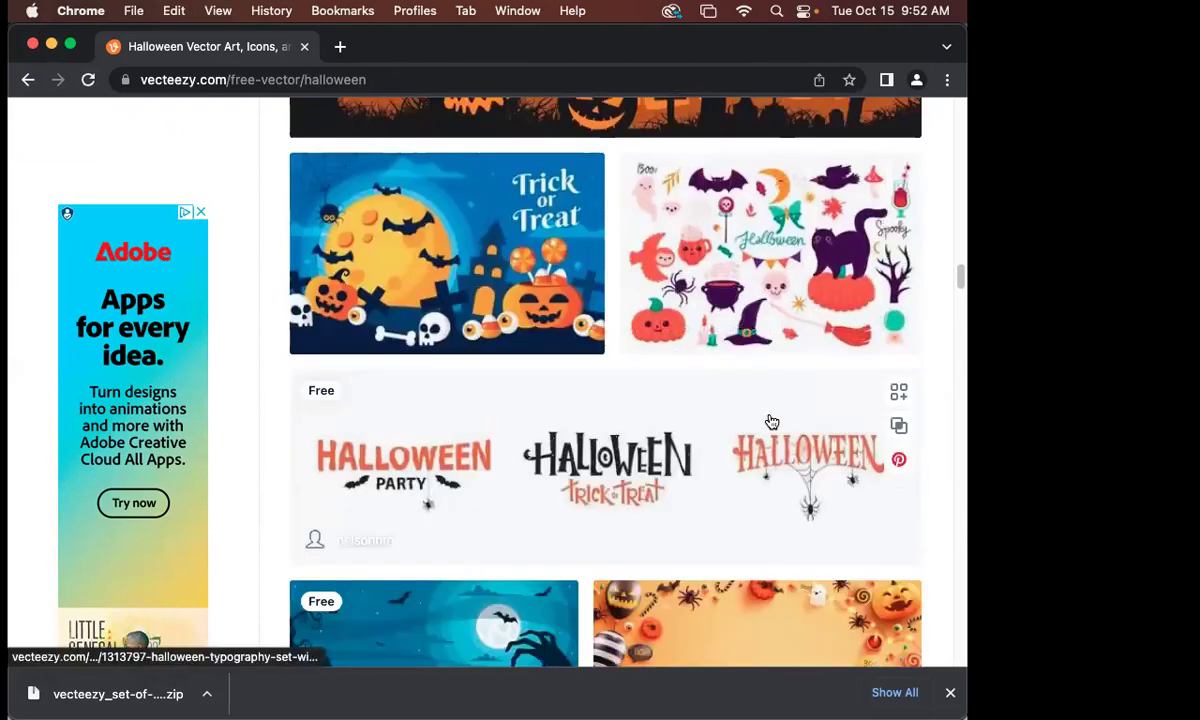
{"action": "scroll", "coordinate": [771, 422], "scroll_direction": "down", "scroll_amount": 7}
{"action": "scroll", "coordinate": [771, 422], "scroll_direction": "down", "scroll_amount": 7}
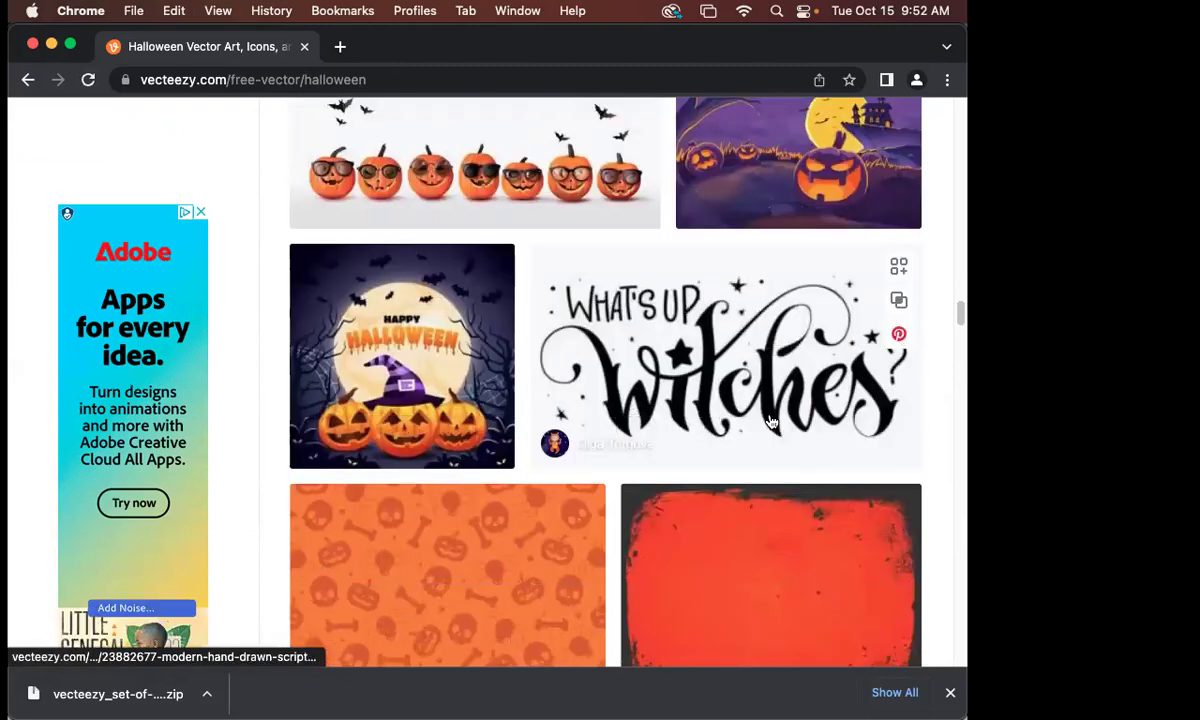
{"action": "scroll", "coordinate": [771, 422], "scroll_direction": "down", "scroll_amount": 5}
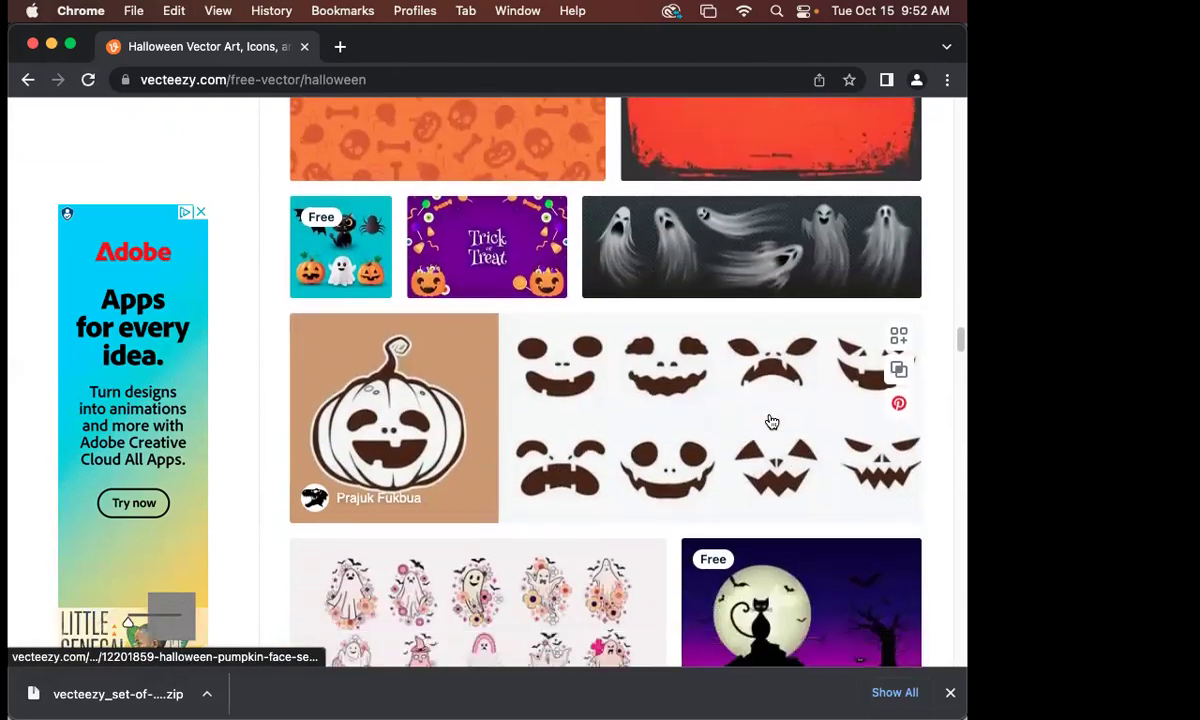
{"action": "scroll", "coordinate": [771, 422], "scroll_direction": "down", "scroll_amount": 2}
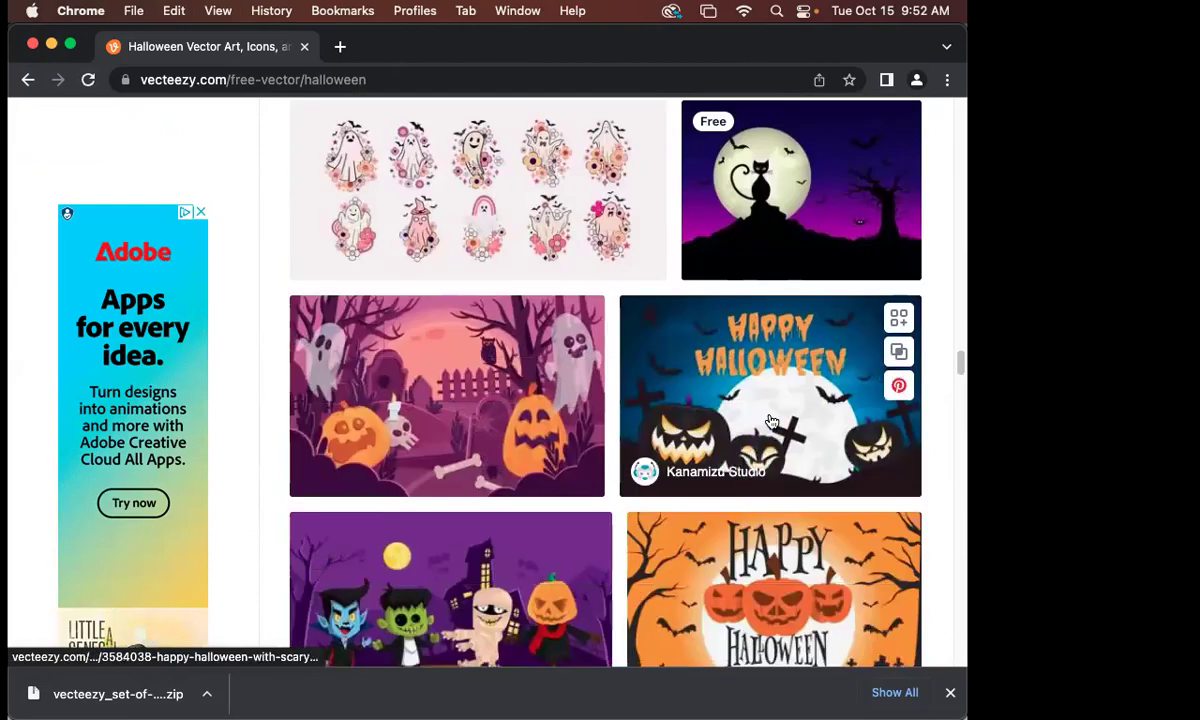
{"action": "scroll", "coordinate": [771, 422], "scroll_direction": "down", "scroll_amount": 10}
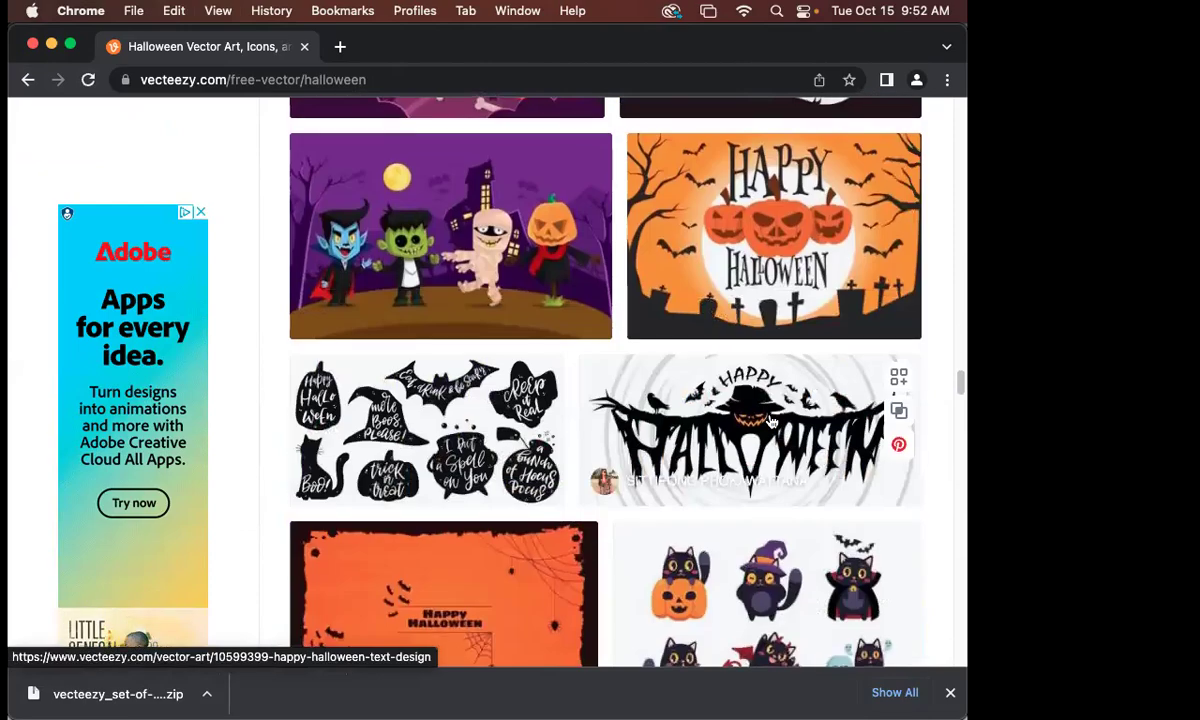
{"action": "scroll", "coordinate": [771, 422], "scroll_direction": "down", "scroll_amount": 13}
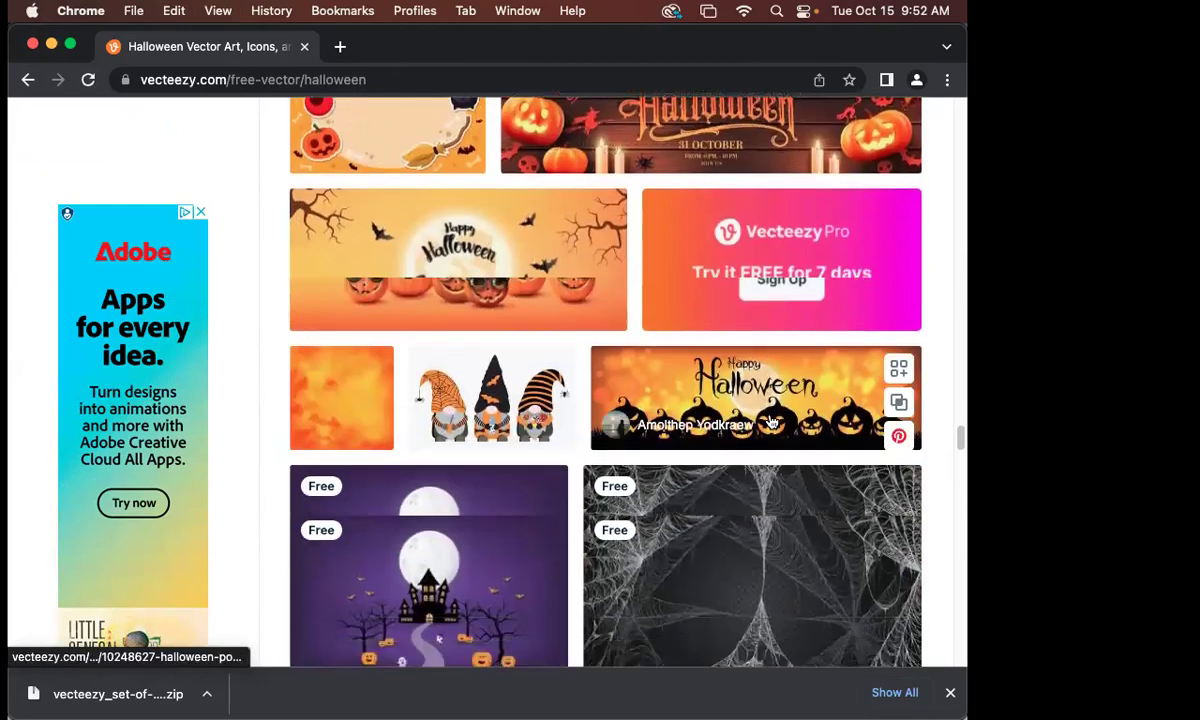
{"action": "scroll", "coordinate": [771, 422], "scroll_direction": "down", "scroll_amount": 5}
{"action": "scroll", "coordinate": [771, 422], "scroll_direction": "down", "scroll_amount": 8}
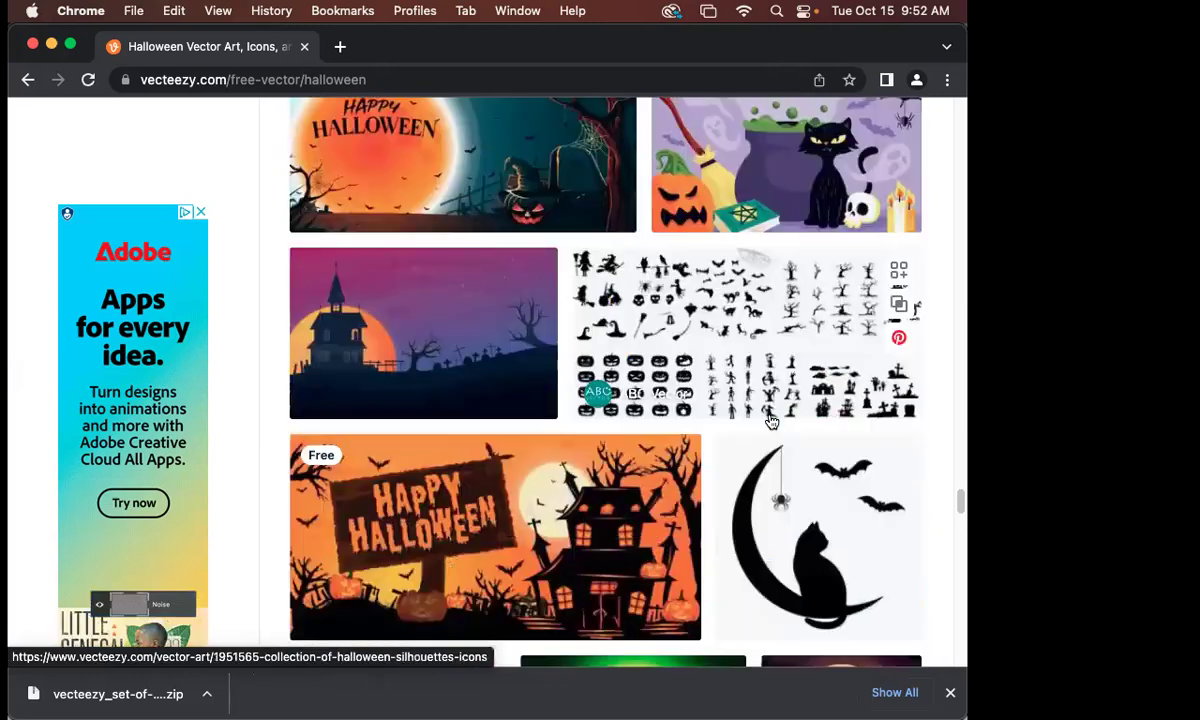
{"action": "scroll", "coordinate": [771, 422], "scroll_direction": "down", "scroll_amount": 3}
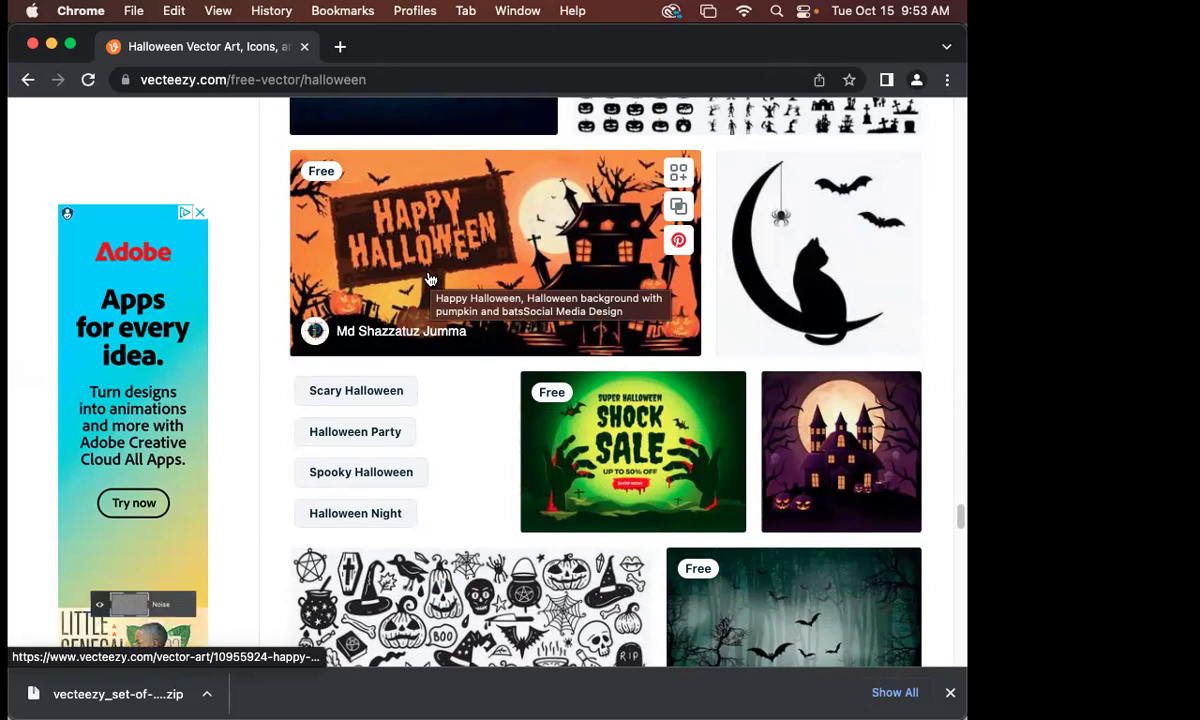
- Download the free Happy Halloween background with the wooden sign and haunted house, and dismiss the Vecteezy Pro offer
{"action": "left_click", "coordinate": [527, 238]}
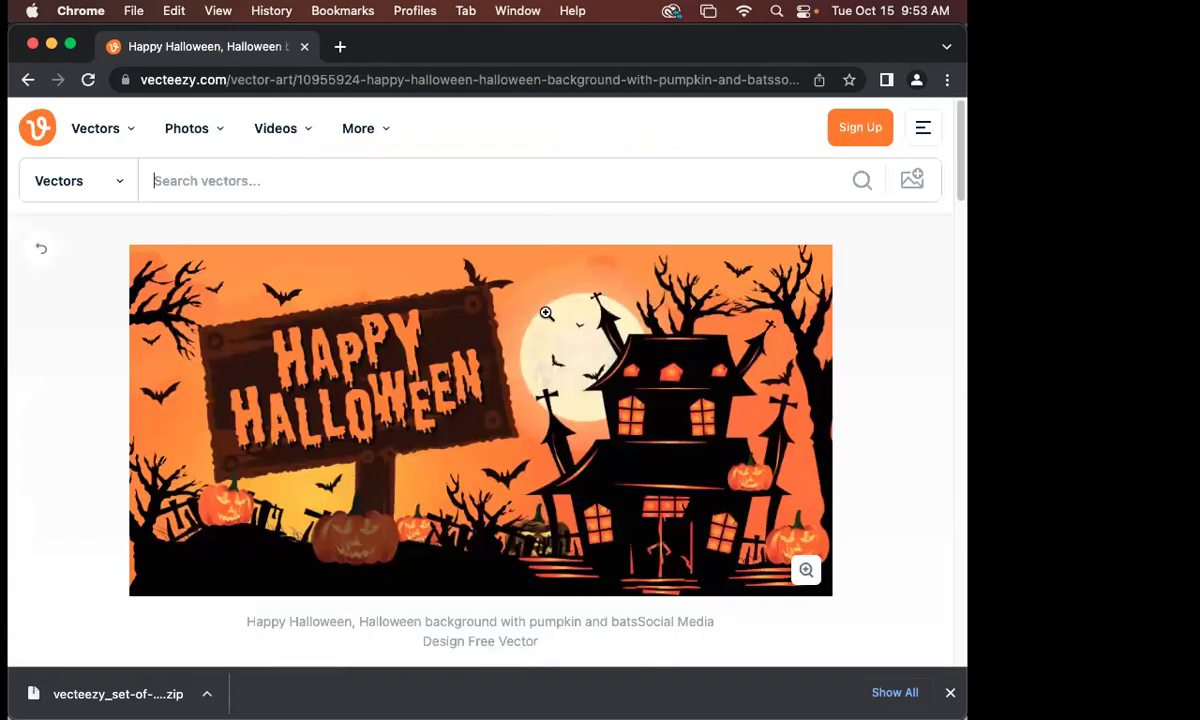
{"action": "scroll", "coordinate": [551, 356], "scroll_direction": "down", "scroll_amount": 3}
{"action": "scroll", "coordinate": [551, 356], "scroll_direction": "down", "scroll_amount": 2}
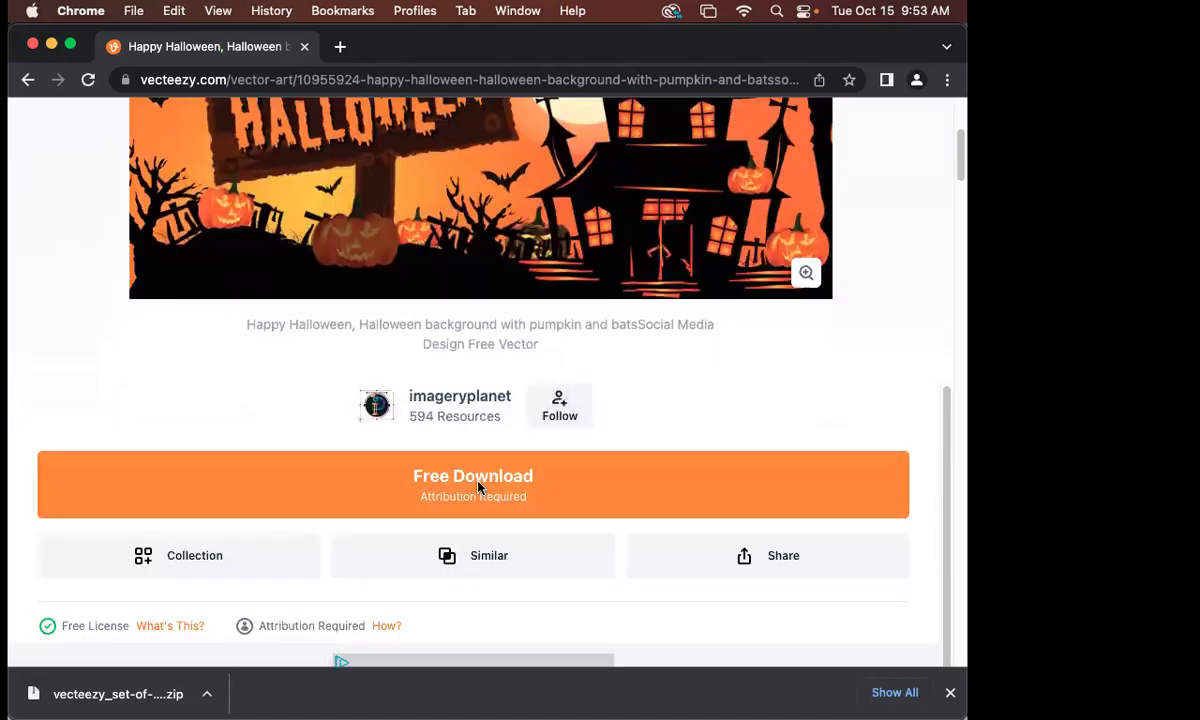
{"action": "left_click", "coordinate": [478, 487]}
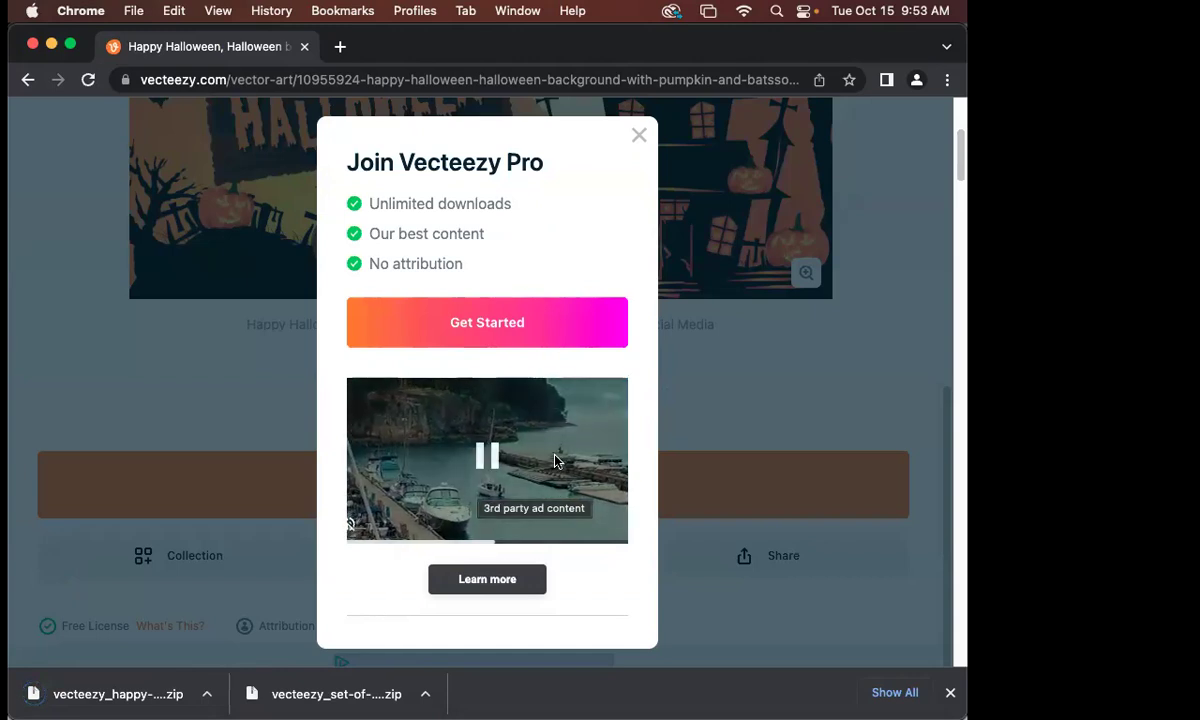
{"action": "left_click", "coordinate": [639, 135]}
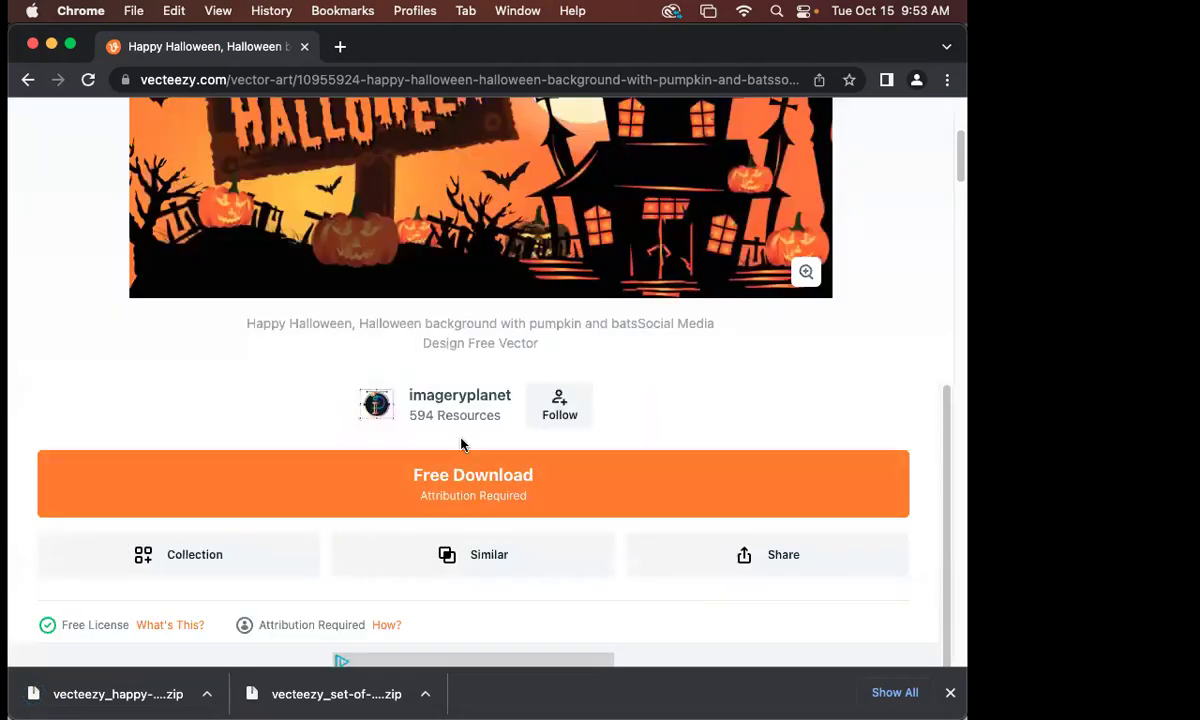
- Move the browser window out of the way and switch to Finder to show the Downloads folder
{"action": "left_click_drag", "start_coordinate": [697, 56], "coordinate": [774, 481]}
{"action": "left_click_drag", "start_coordinate": [655, 68], "coordinate": [715, 519]}
{"action": "left_click", "coordinate": [670, 37]}
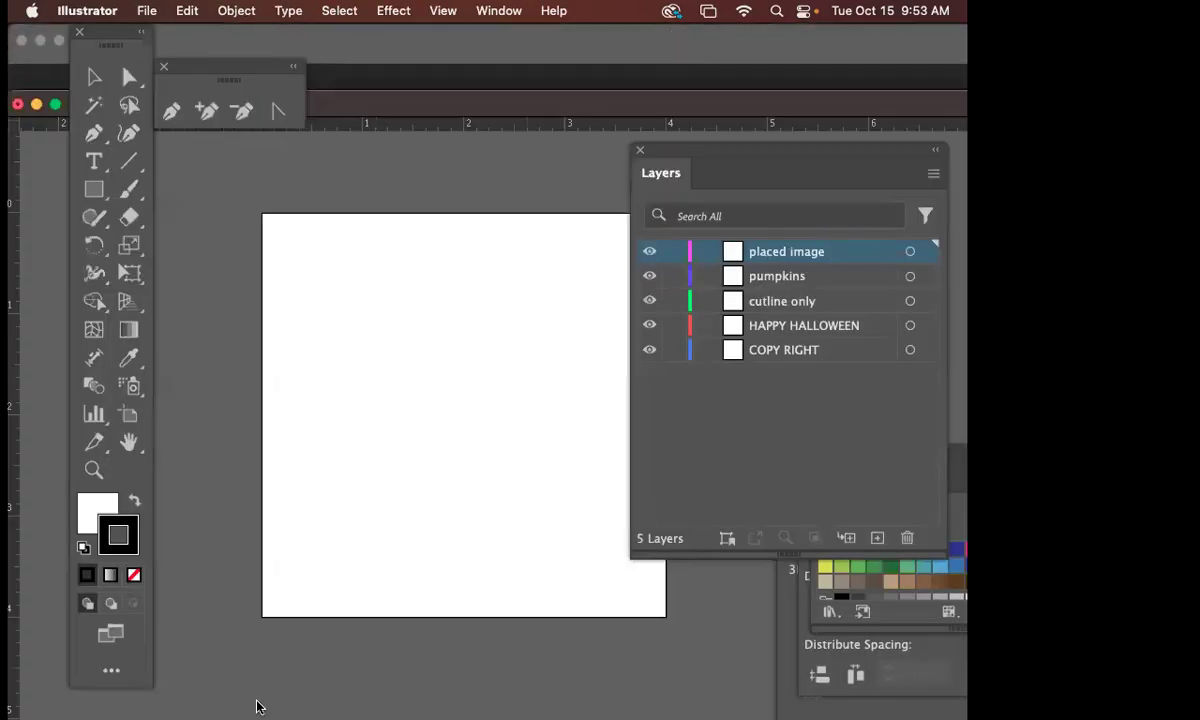
{"action": "left_click", "coordinate": [40, 700]}
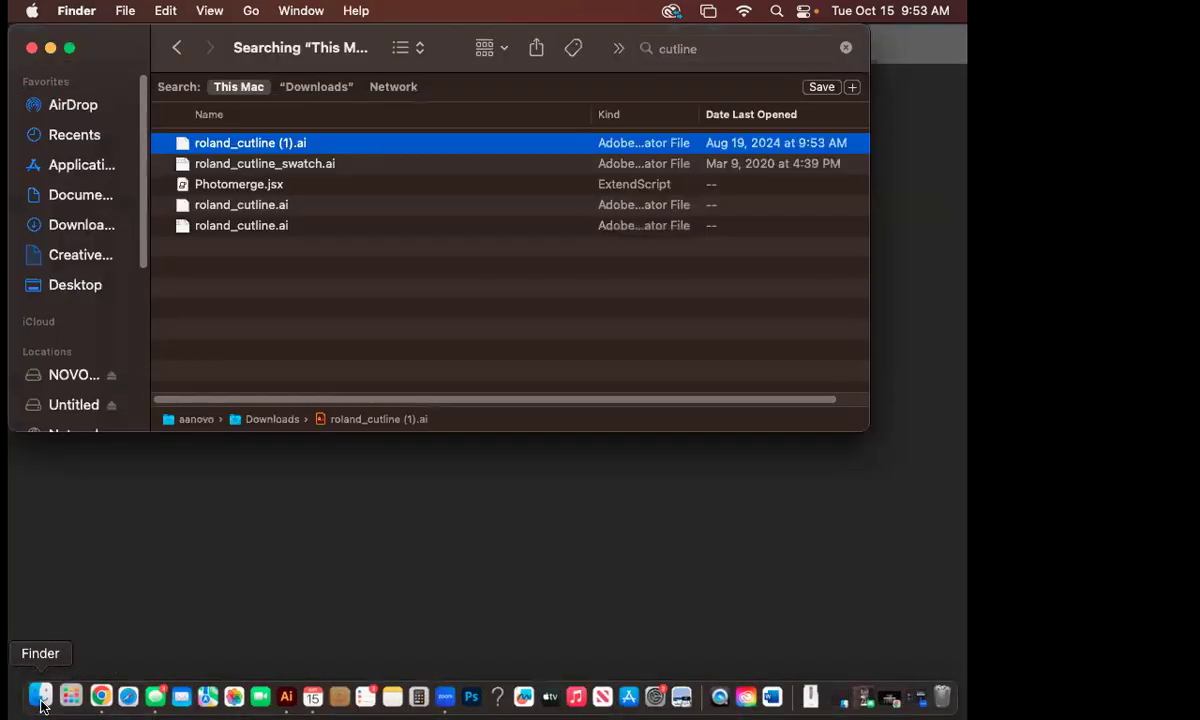
{"action": "left_click", "coordinate": [80, 227]}
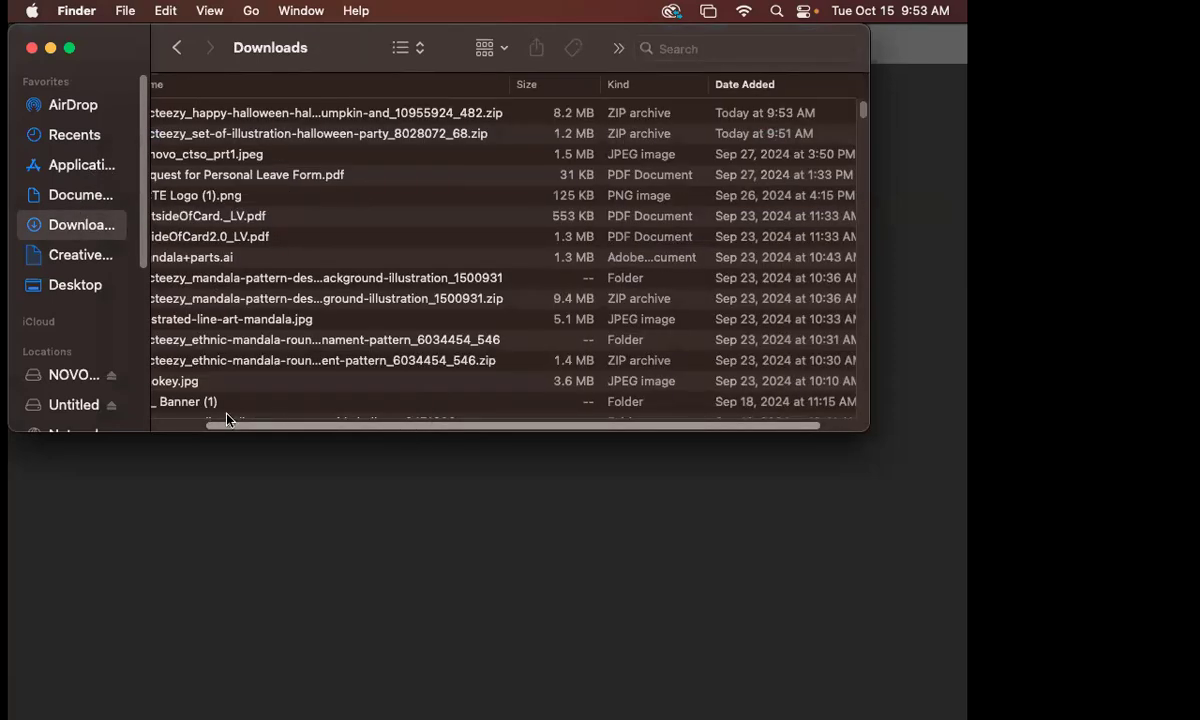
- Extract the happy-halloween and halloween-party Vecteezy zip archives in the Downloads folder
{"action": "scroll", "coordinate": [228, 418], "scroll_direction": "left", "scroll_amount": 3}
{"action": "left_click", "coordinate": [272, 118]}
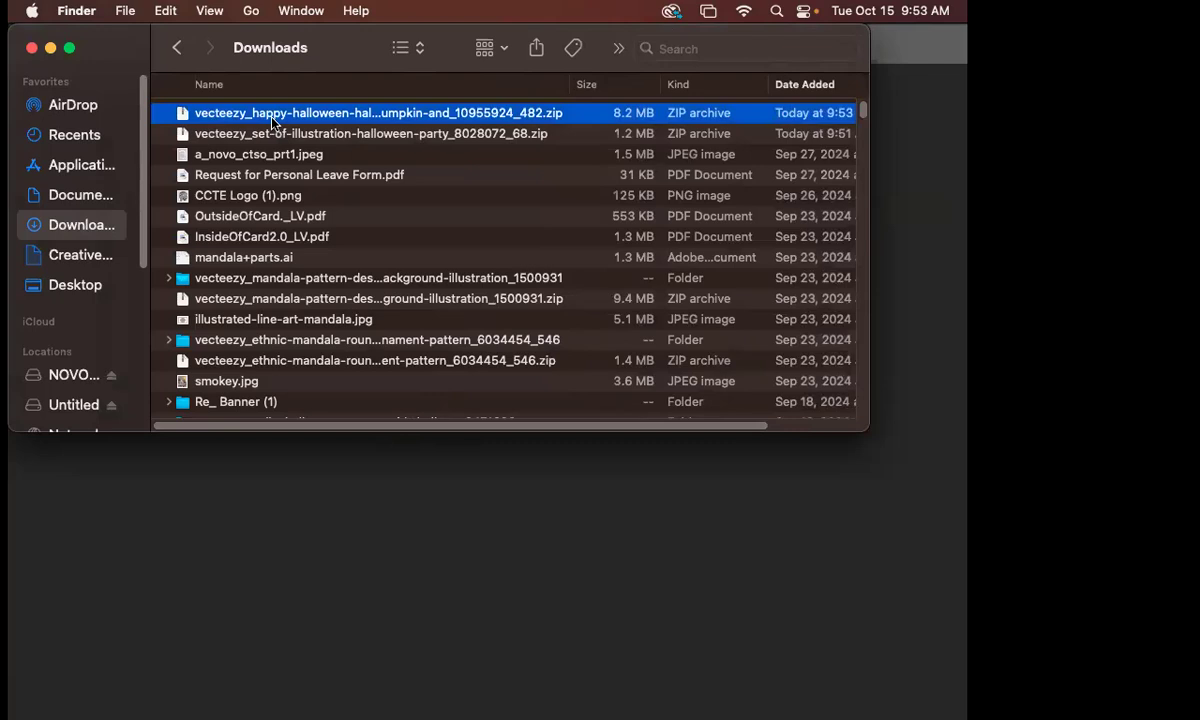
{"action": "double_click", "coordinate": [271, 118]}
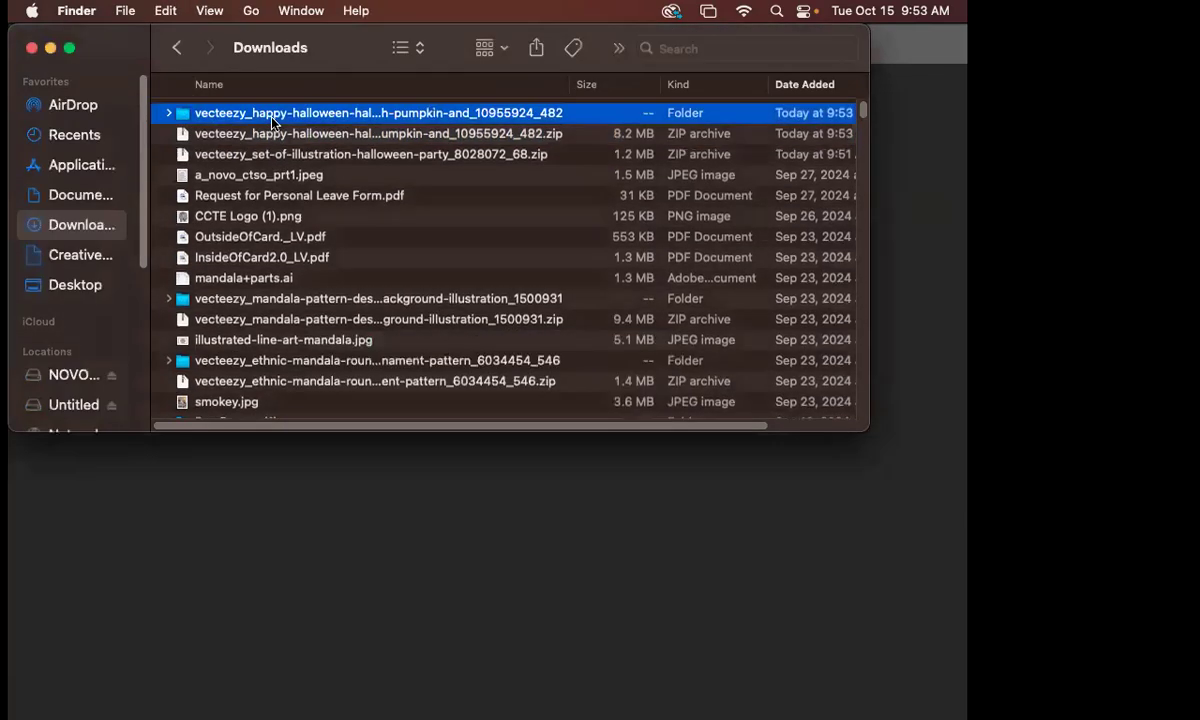
{"action": "left_click", "coordinate": [272, 118]}
{"action": "left_click", "coordinate": [210, 140]}
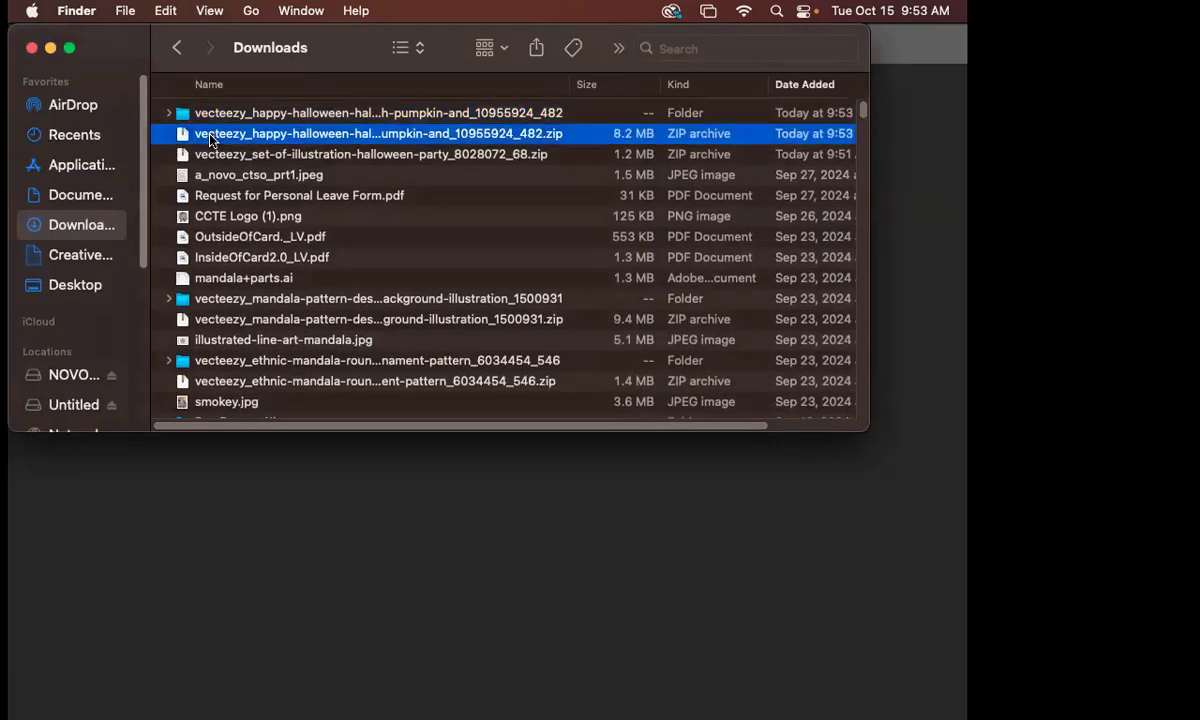
{"action": "double_click", "coordinate": [218, 156]}
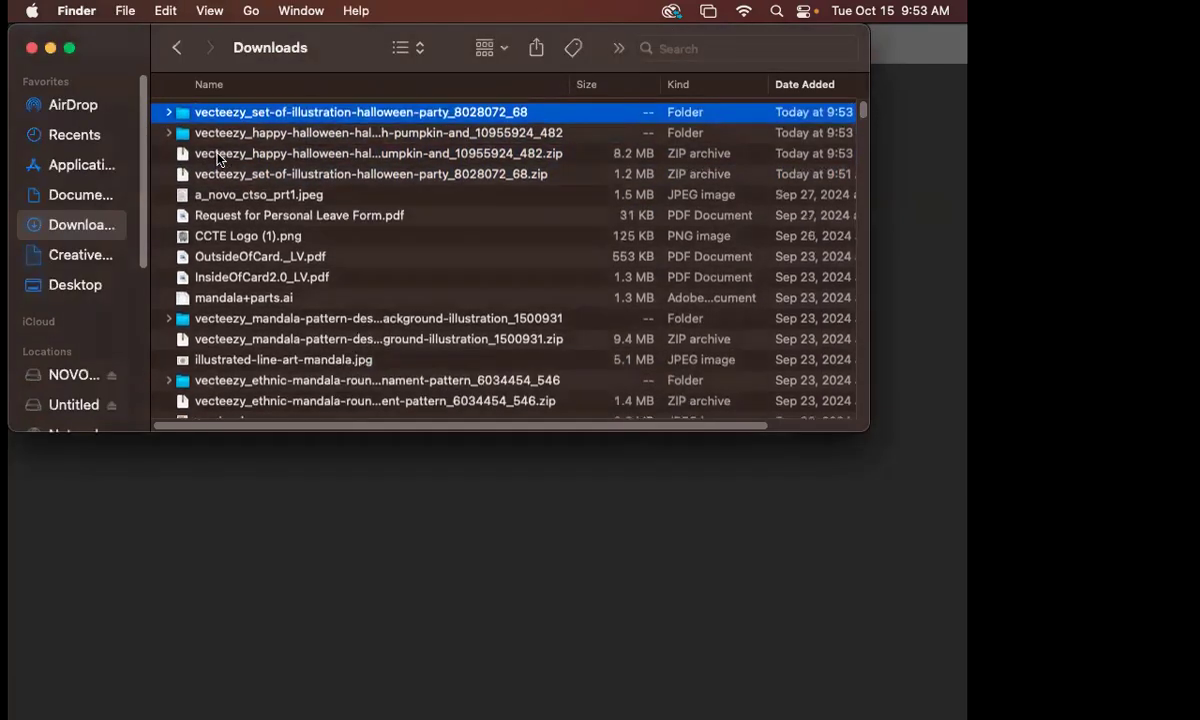
- Expand both extracted Vecteezy folders and examine the license PDF, JPG and EPS files of the halloween party set
{"action": "left_click", "coordinate": [168, 133]}
{"action": "left_click", "coordinate": [168, 113]}
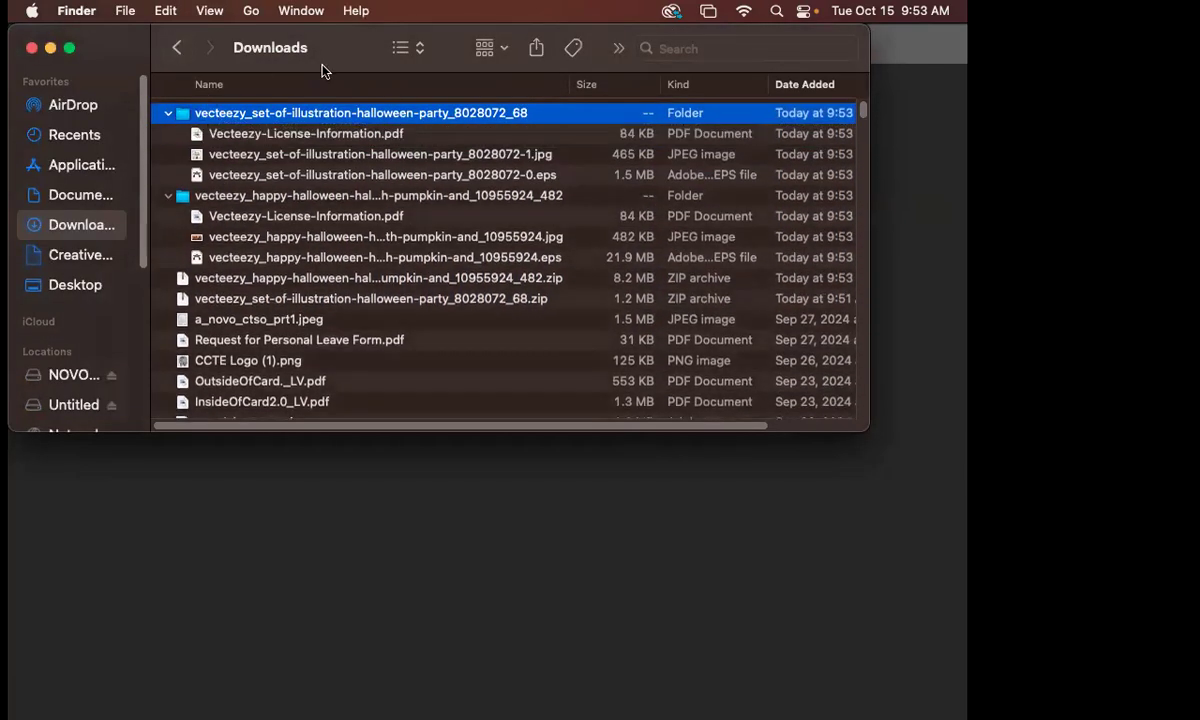
{"action": "left_click_drag", "start_coordinate": [360, 73], "coordinate": [438, 127]}
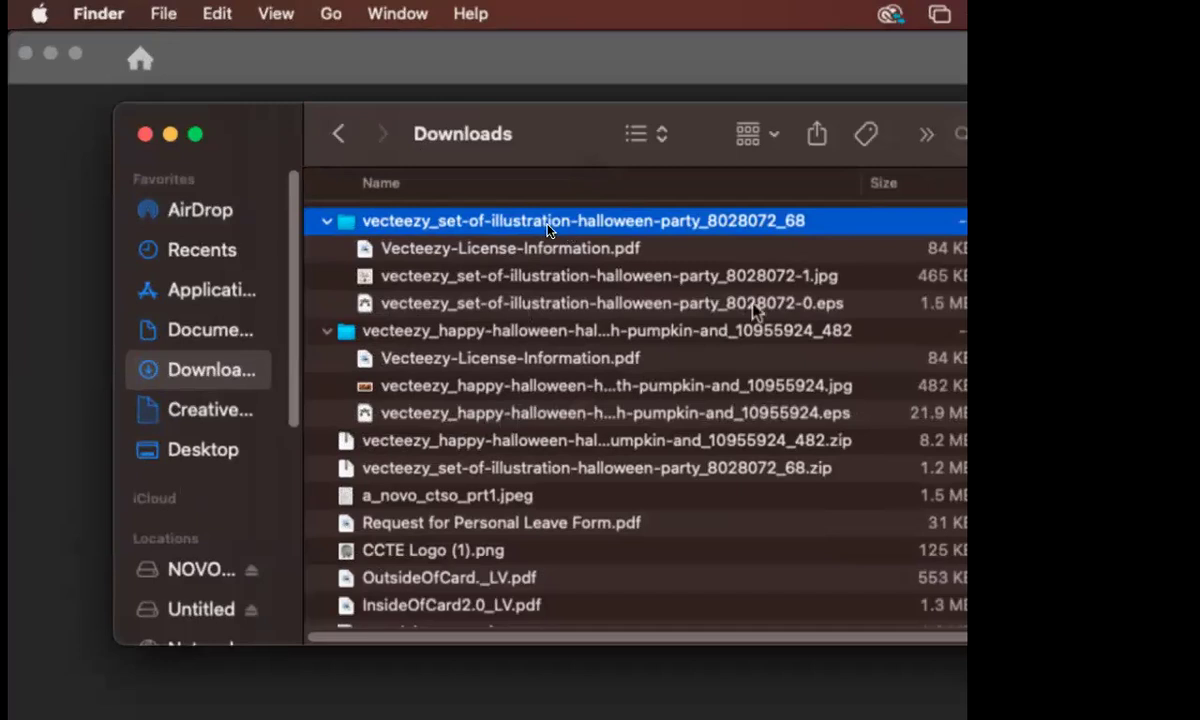
{"action": "left_click", "coordinate": [556, 303]}
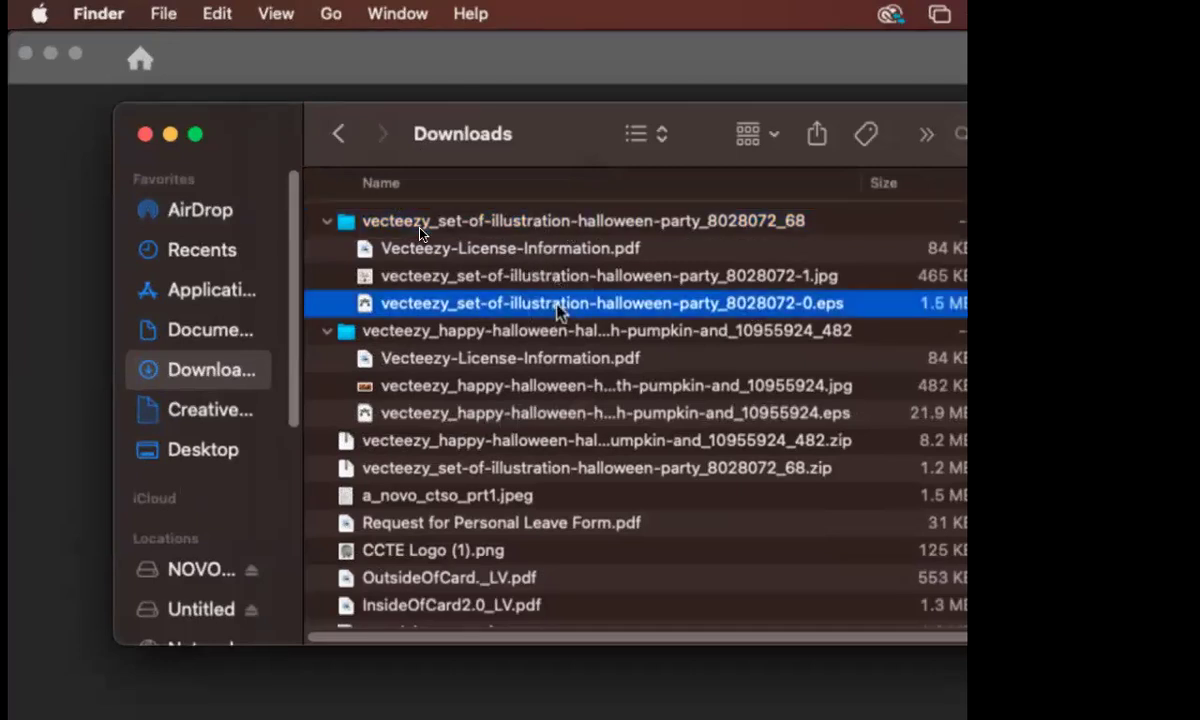
{"action": "left_click", "coordinate": [567, 276]}
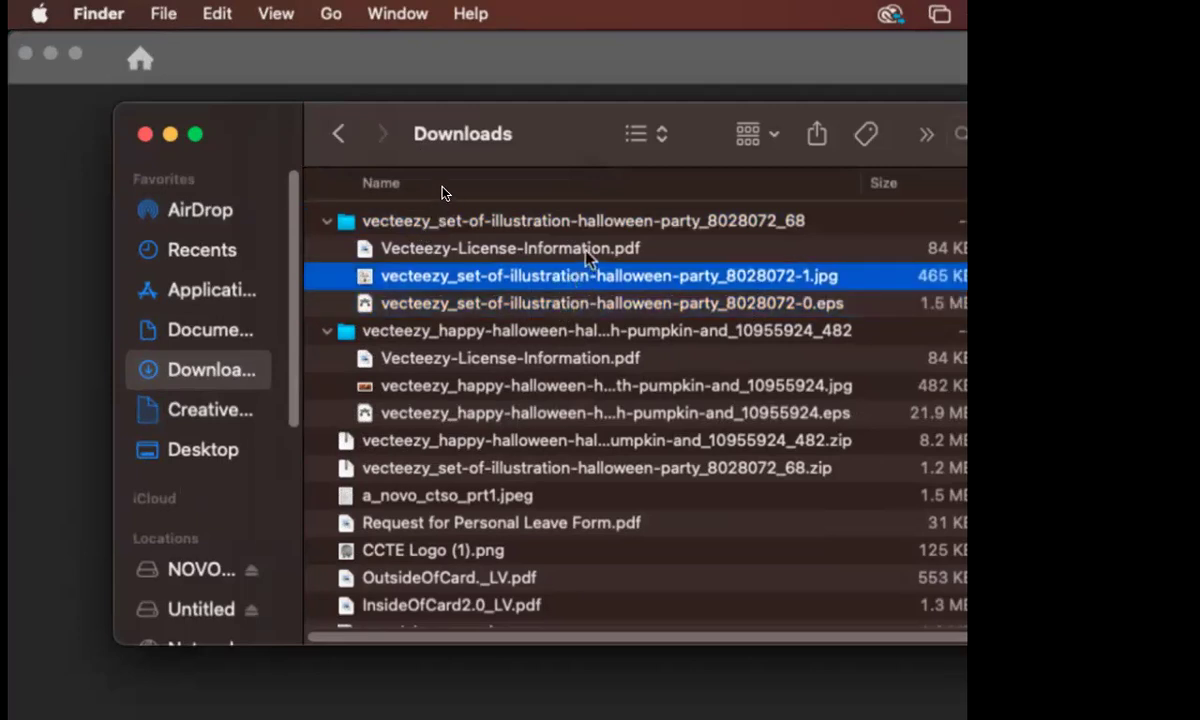
{"action": "left_click", "coordinate": [585, 250]}
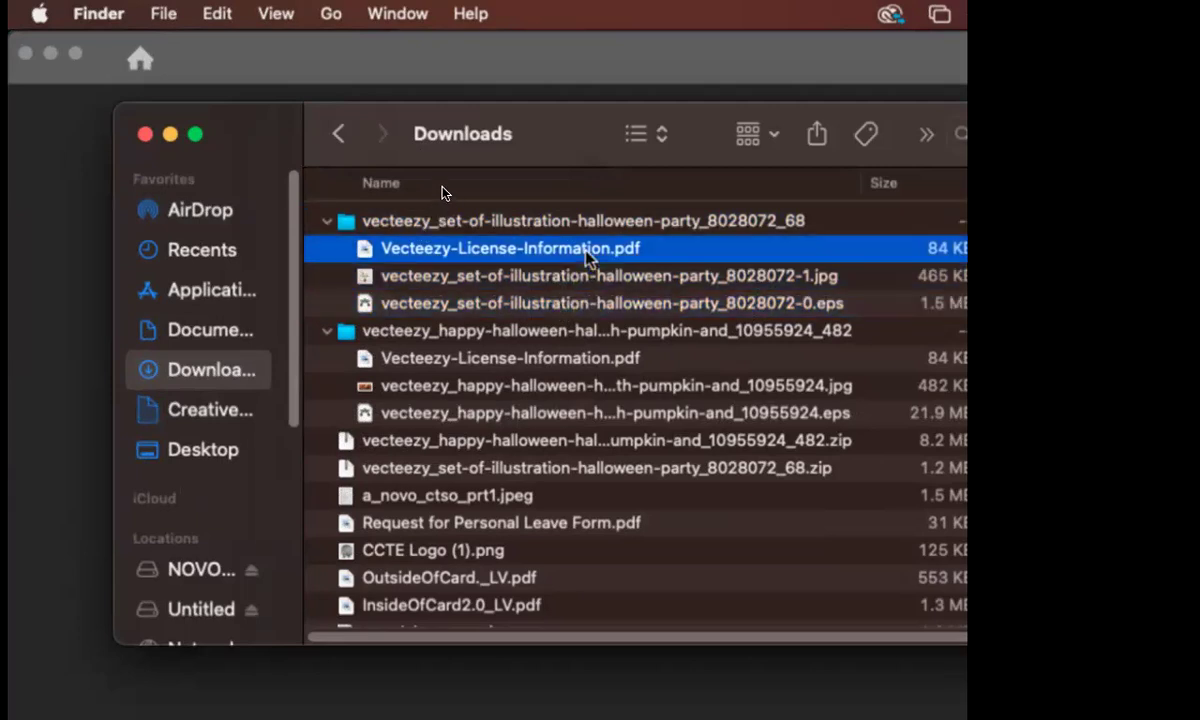
{"action": "left_click", "coordinate": [595, 305]}
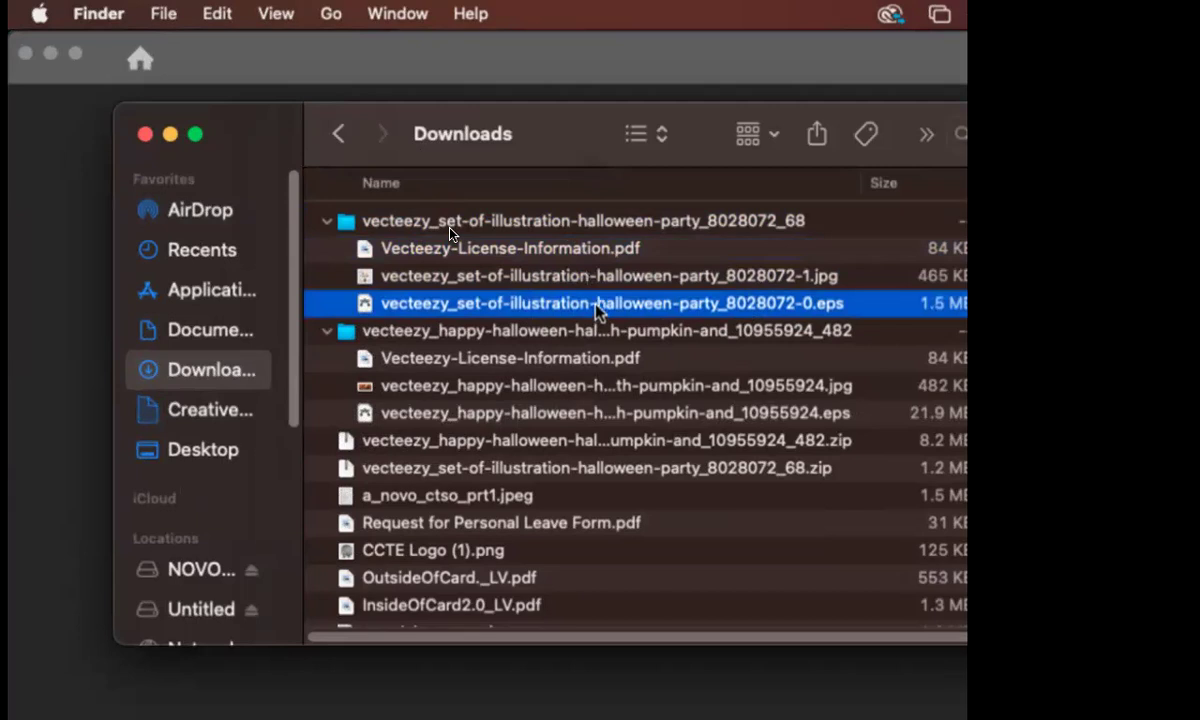
{"action": "left_click", "coordinate": [614, 278]}
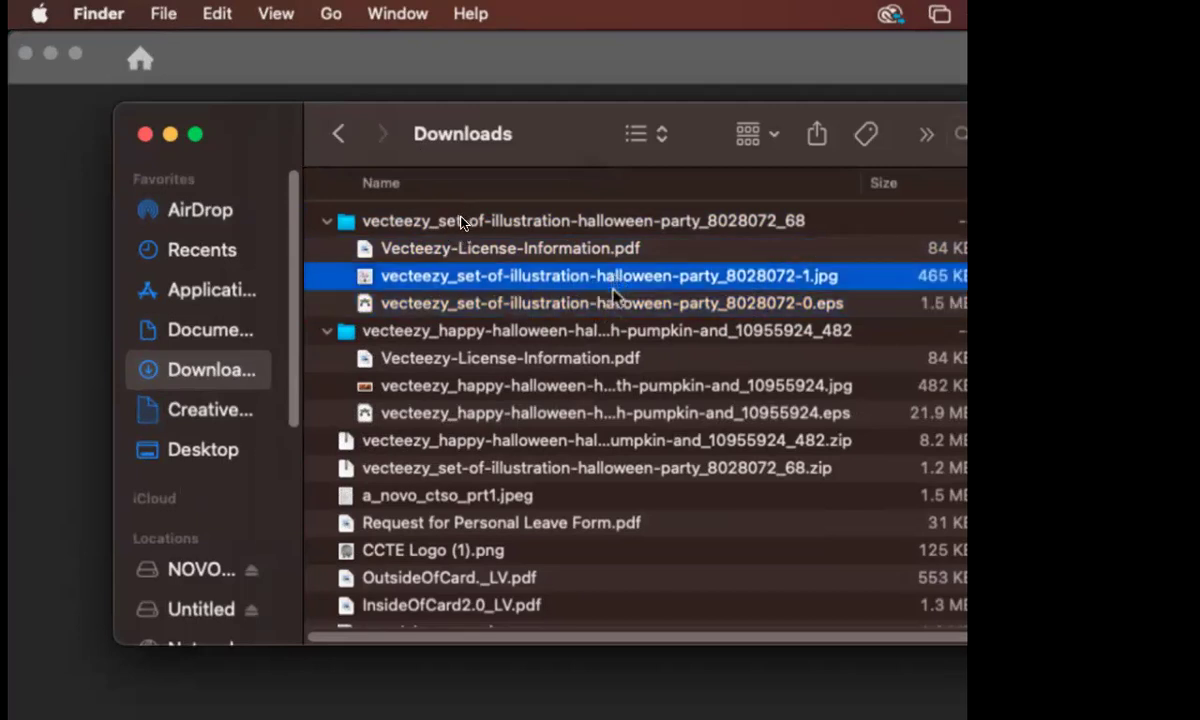
- Open vecteezy_set-of-illustration-halloween-party_8028072-0.eps with Adobe Illustrator 2024, retaining the 9-slice scaling option for symbols
{"action": "left_click", "coordinate": [609, 305]}
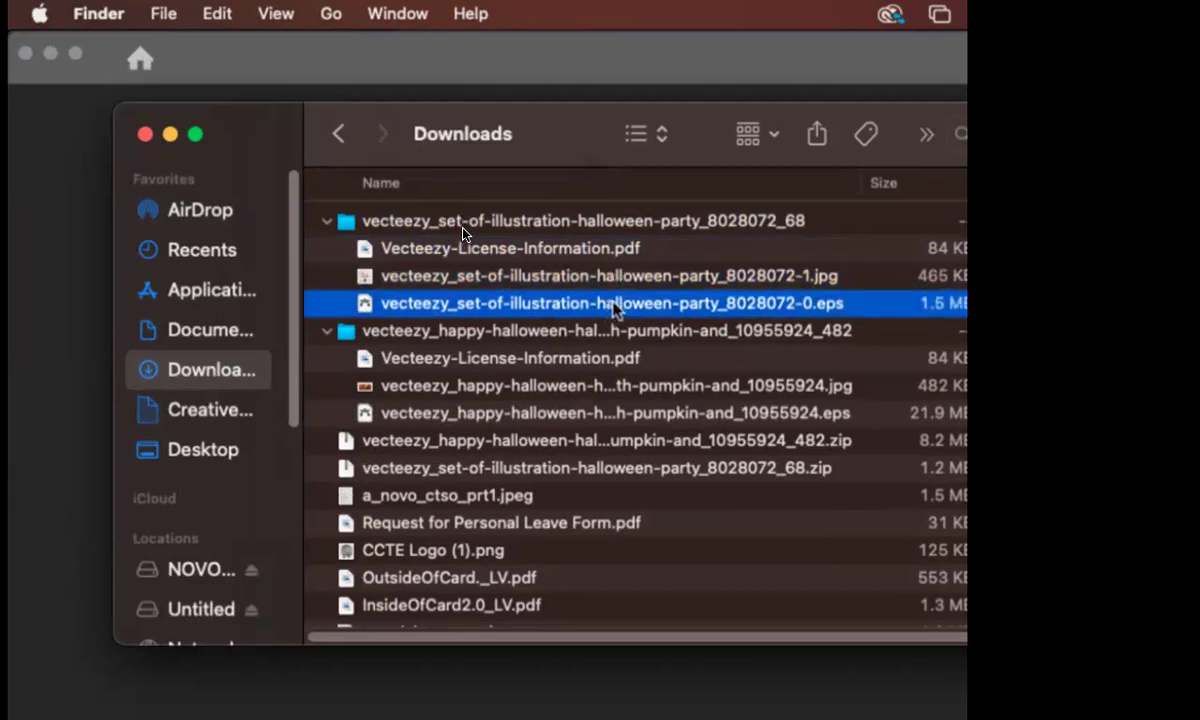
{"action": "right_click", "coordinate": [614, 306]}
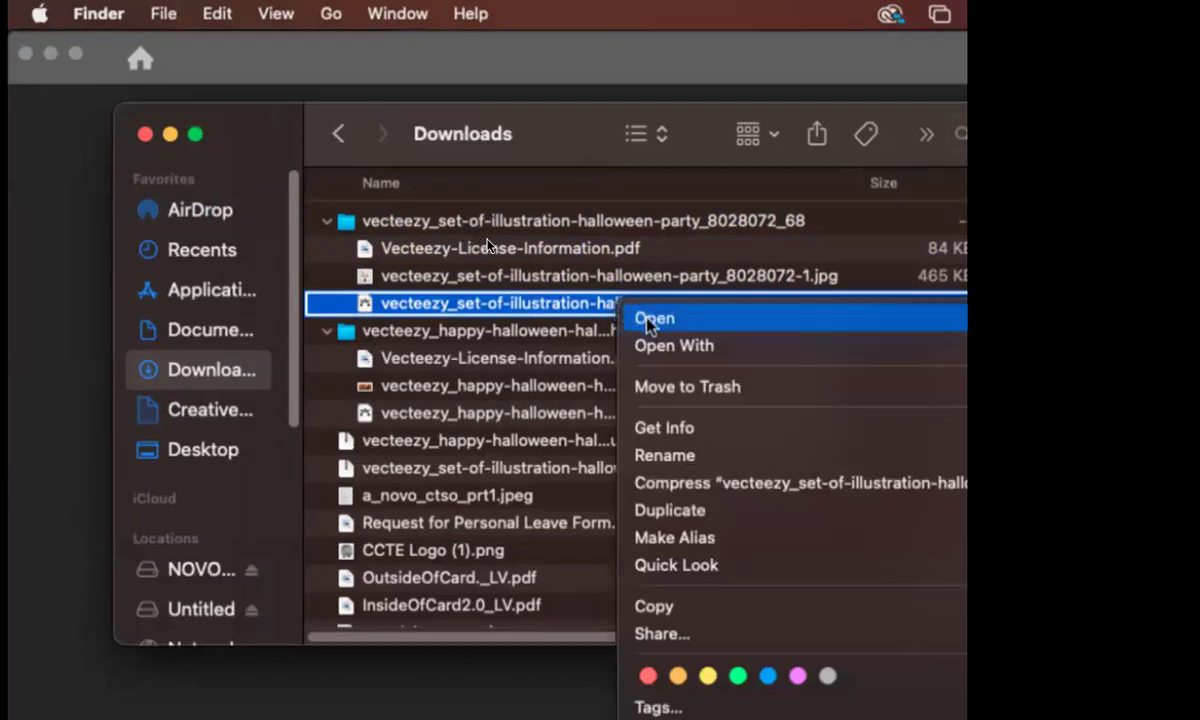
{"action": "mouse_move", "coordinate": [643, 346]}
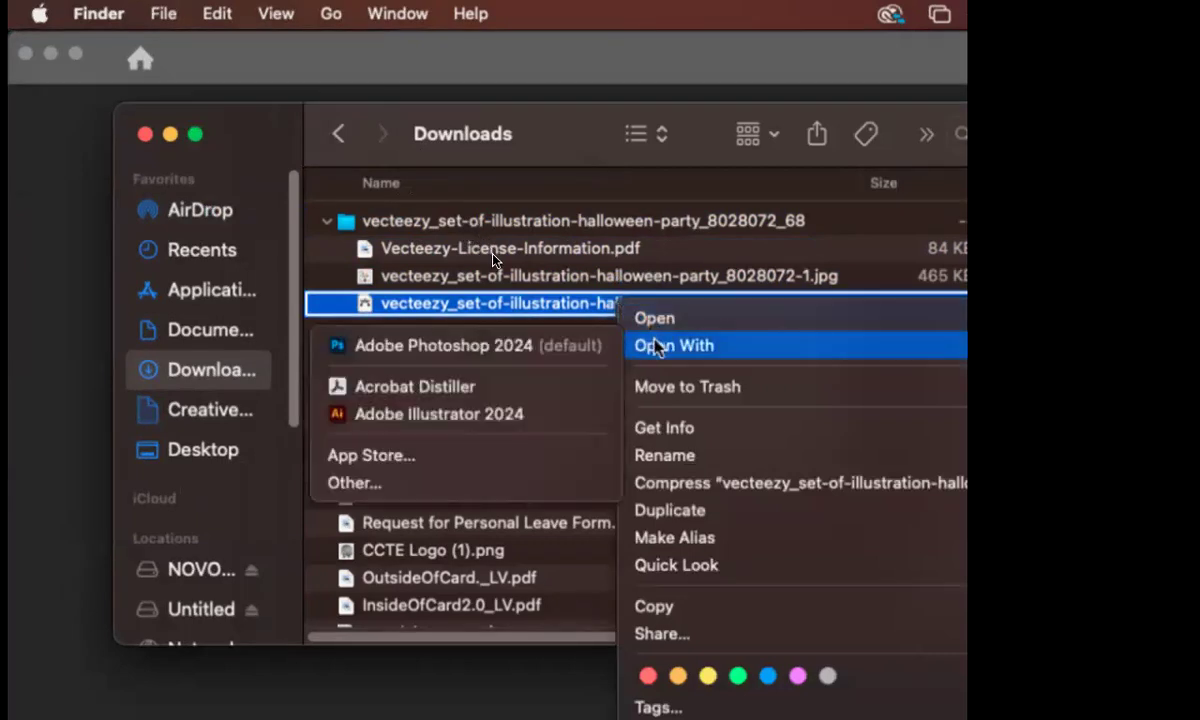
{"action": "left_click", "coordinate": [533, 414]}
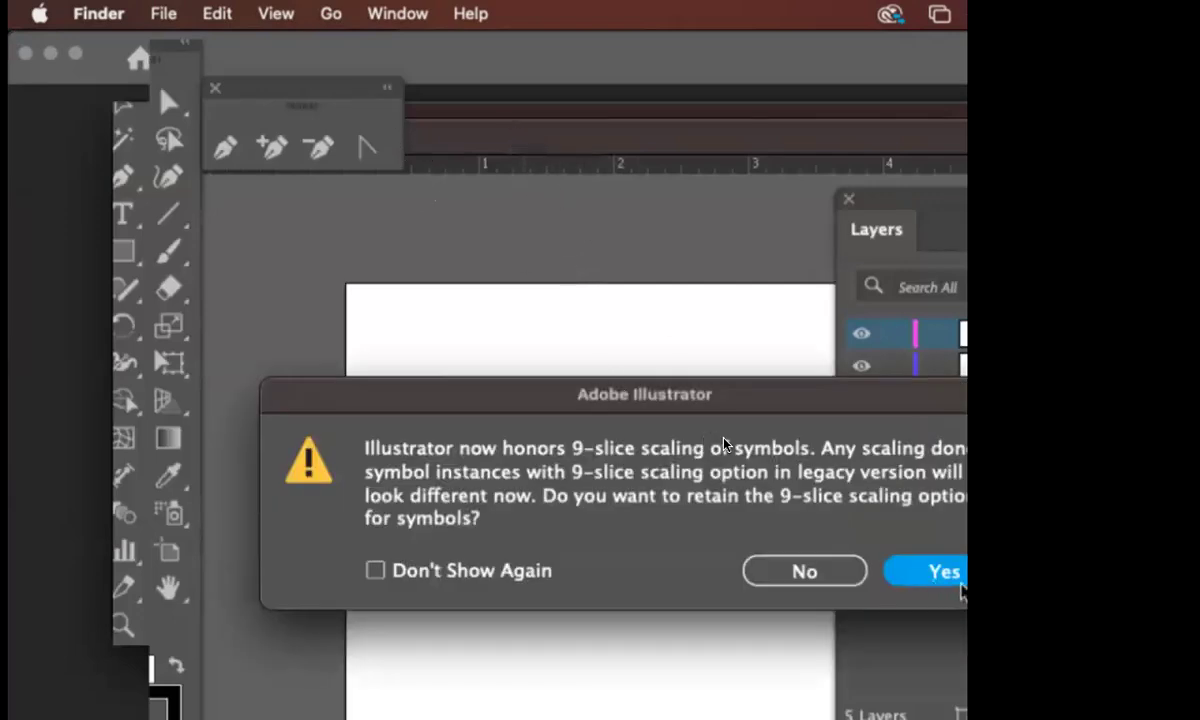
{"action": "left_click", "coordinate": [948, 575]}
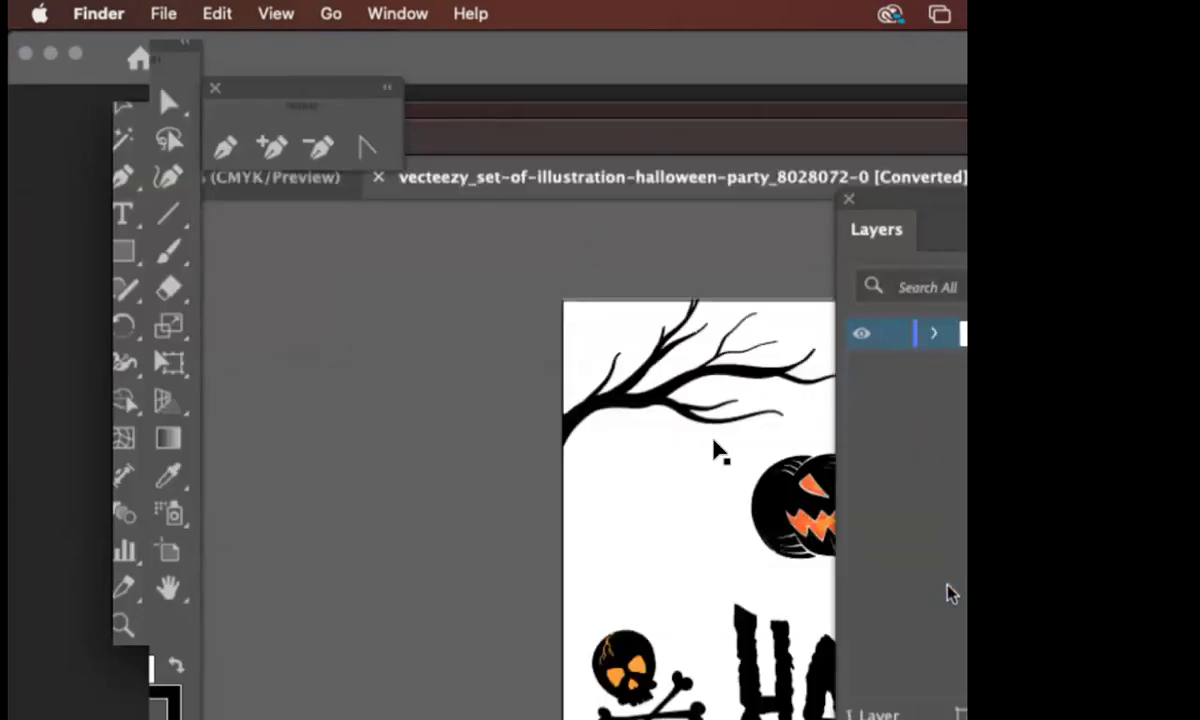
- Return to the Downloads folder in Finder and select the happy-halloween EPS file
{"action": "left_click", "coordinate": [565, 140]}
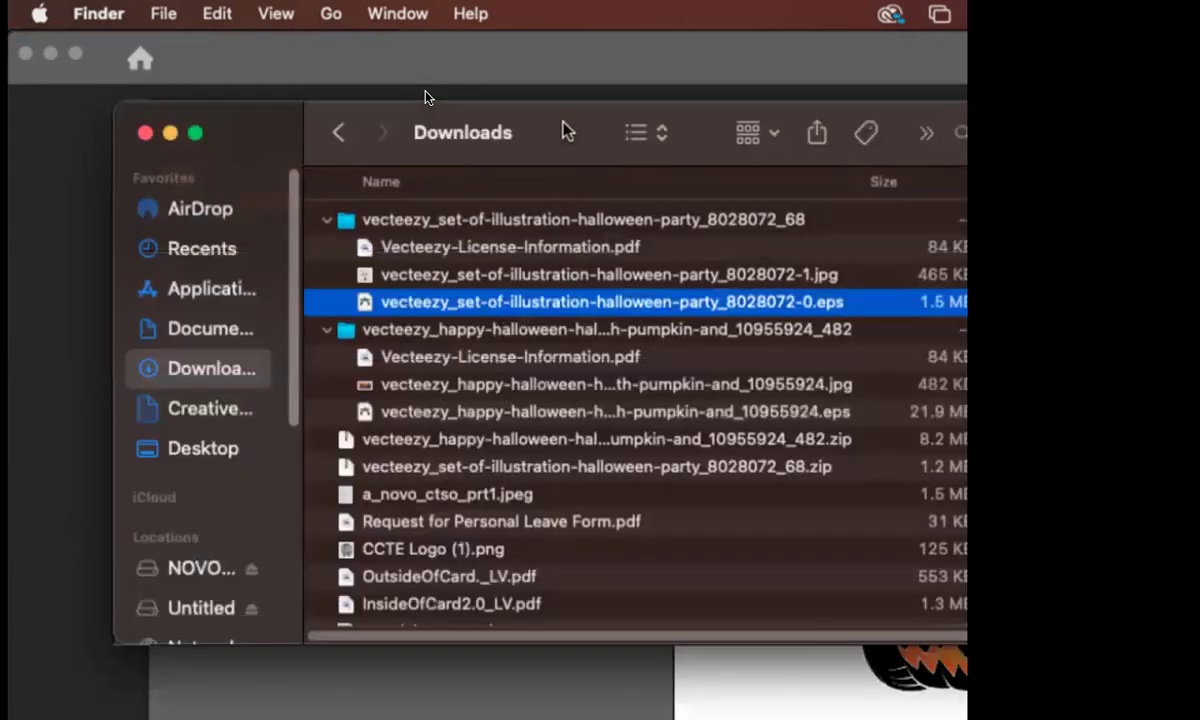
{"action": "left_click", "coordinate": [572, 358]}
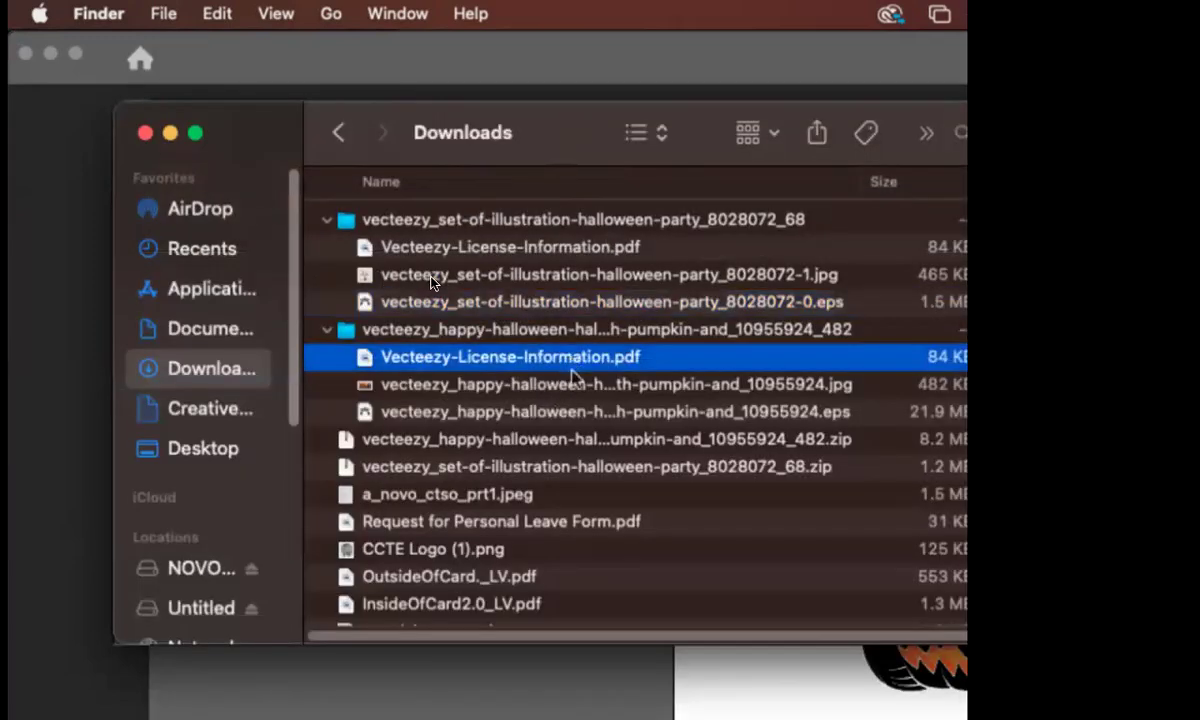
{"action": "left_click", "coordinate": [545, 384]}
{"action": "left_click", "coordinate": [566, 414]}
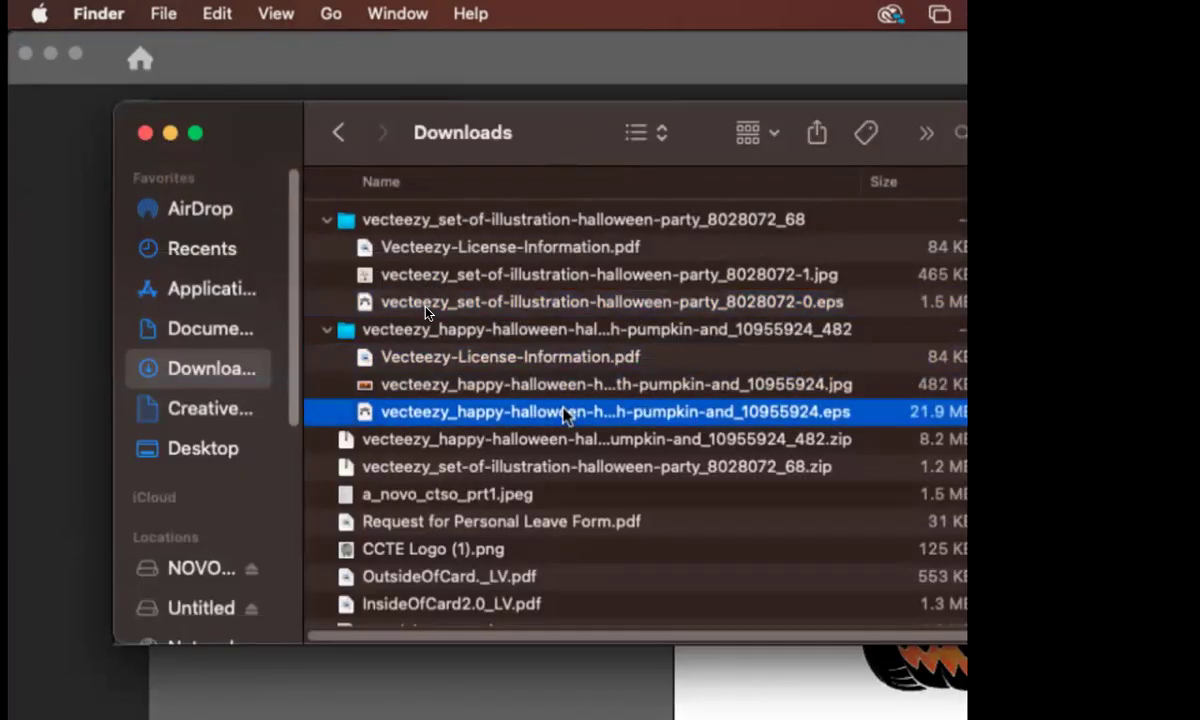
{"action": "right_click", "coordinate": [566, 414]}
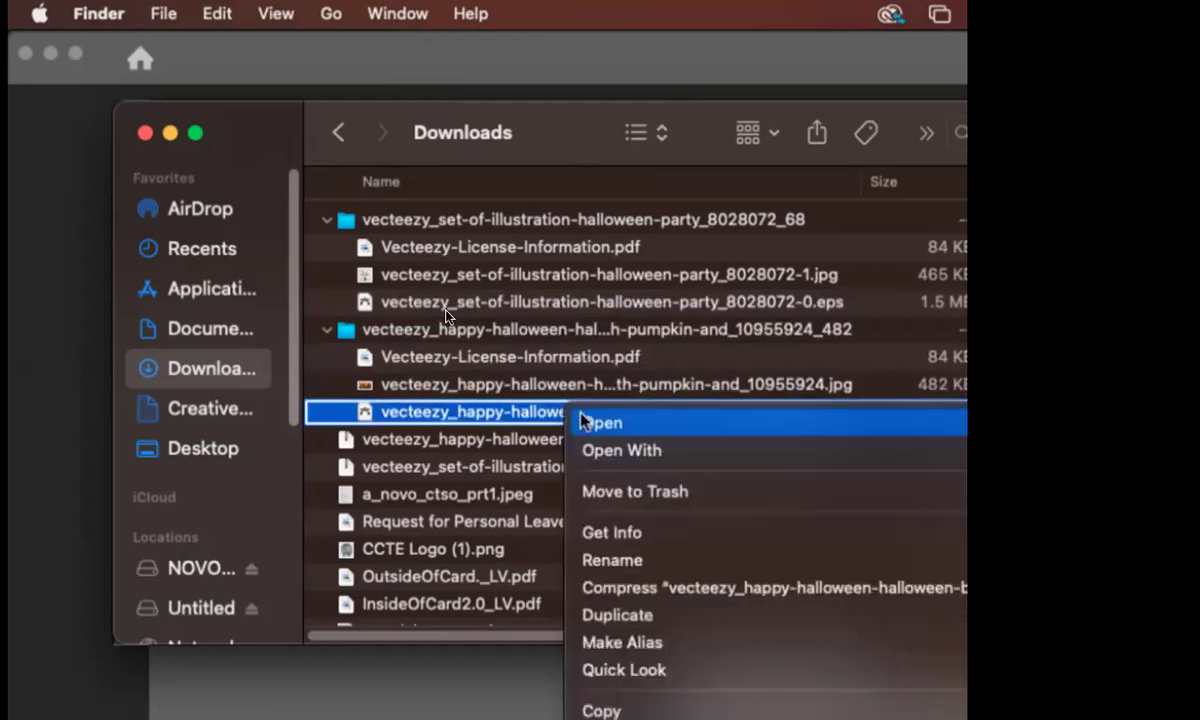
{"action": "left_click", "coordinate": [727, 428]}
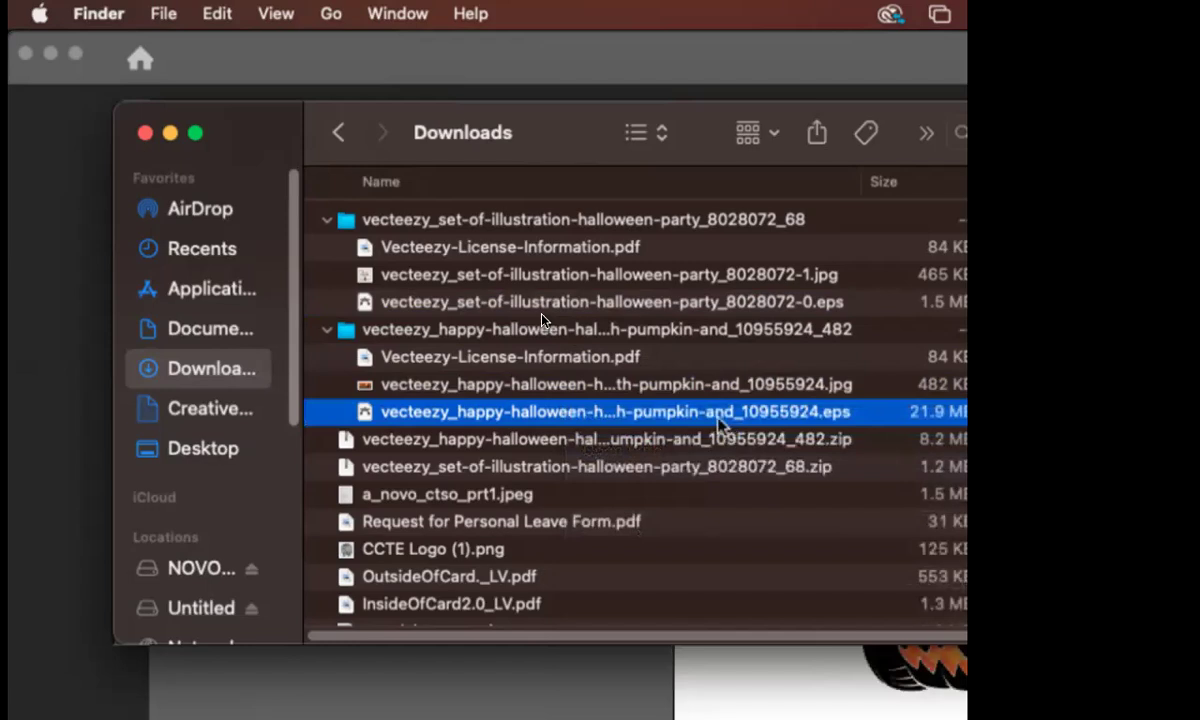
{"action": "left_click", "coordinate": [718, 424]}
{"action": "right_click", "coordinate": [718, 418]}
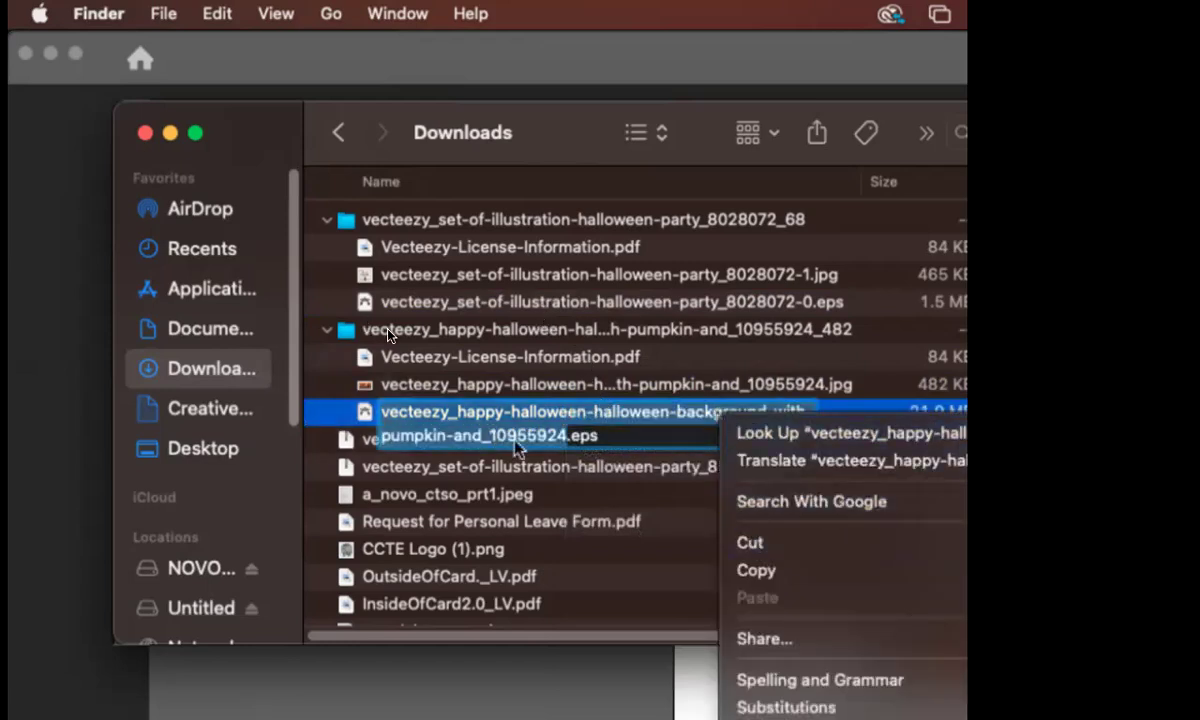
{"action": "left_click", "coordinate": [543, 424]}
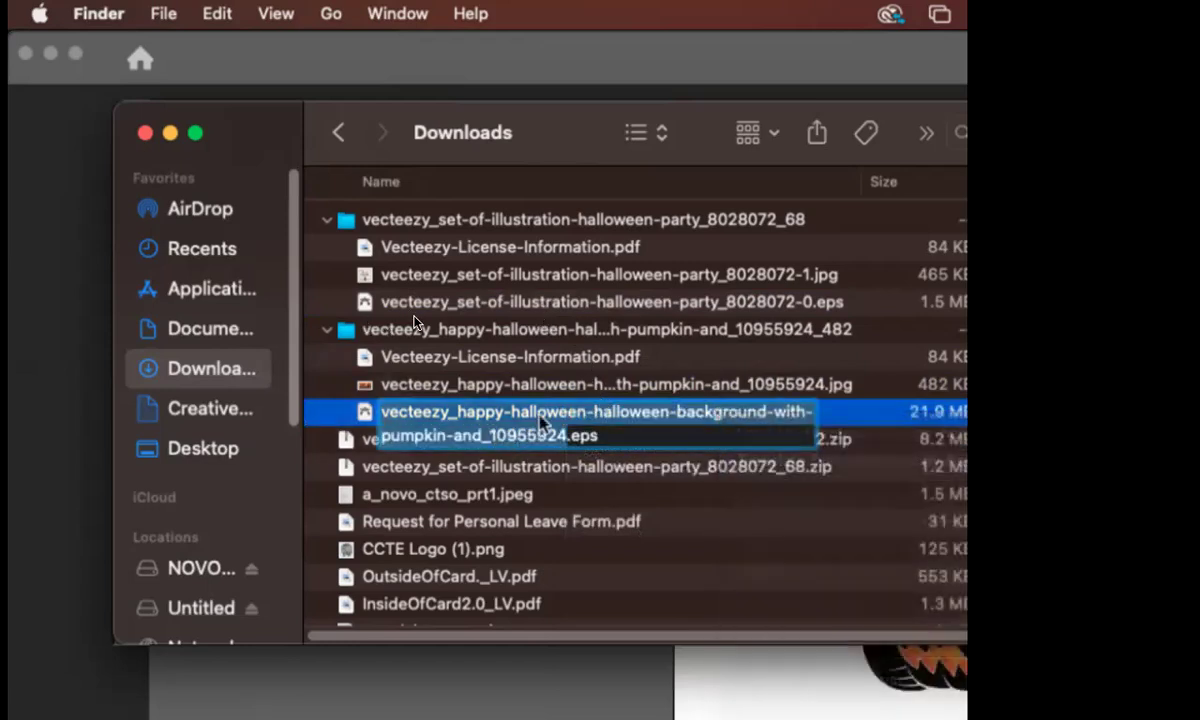
{"action": "right_click", "coordinate": [604, 416]}
{"action": "left_click", "coordinate": [540, 514]}
{"action": "left_click", "coordinate": [550, 521]}
- Open vecteezy_happy-halloween-halloween-background-with-pumpkin-and_10955924.eps with Adobe Illustrator 2024
{"action": "left_click", "coordinate": [557, 412]}
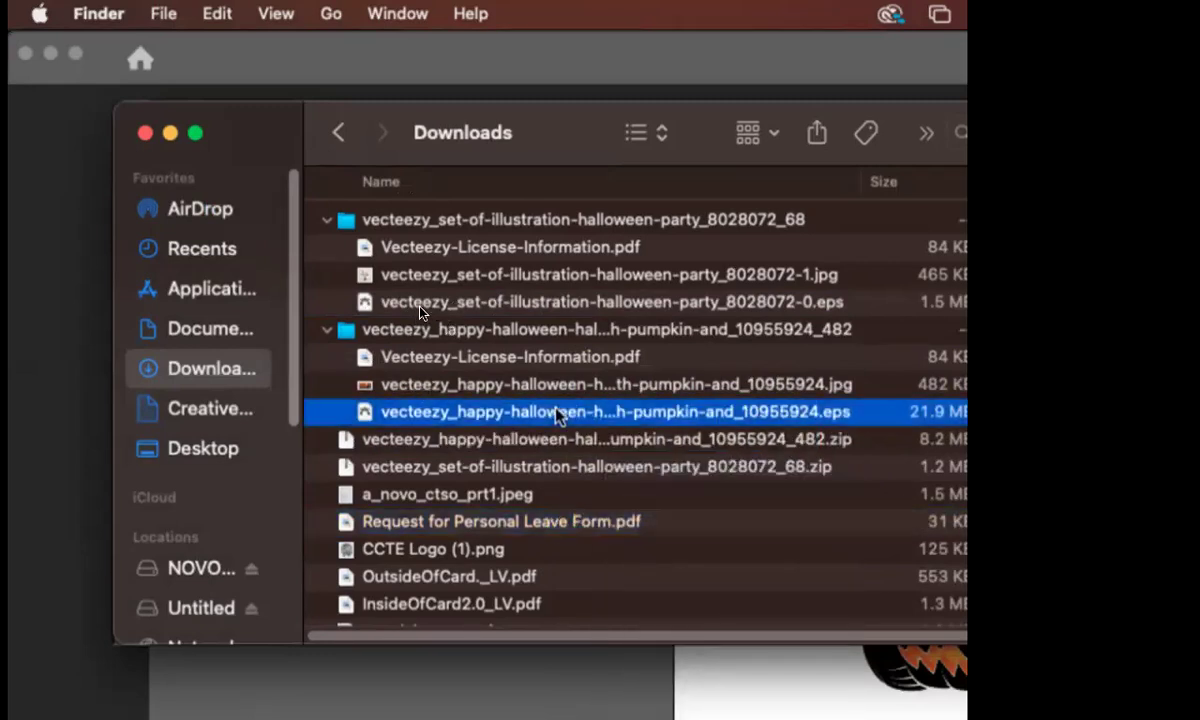
{"action": "right_click", "coordinate": [557, 412]}
{"action": "mouse_move", "coordinate": [610, 452]}
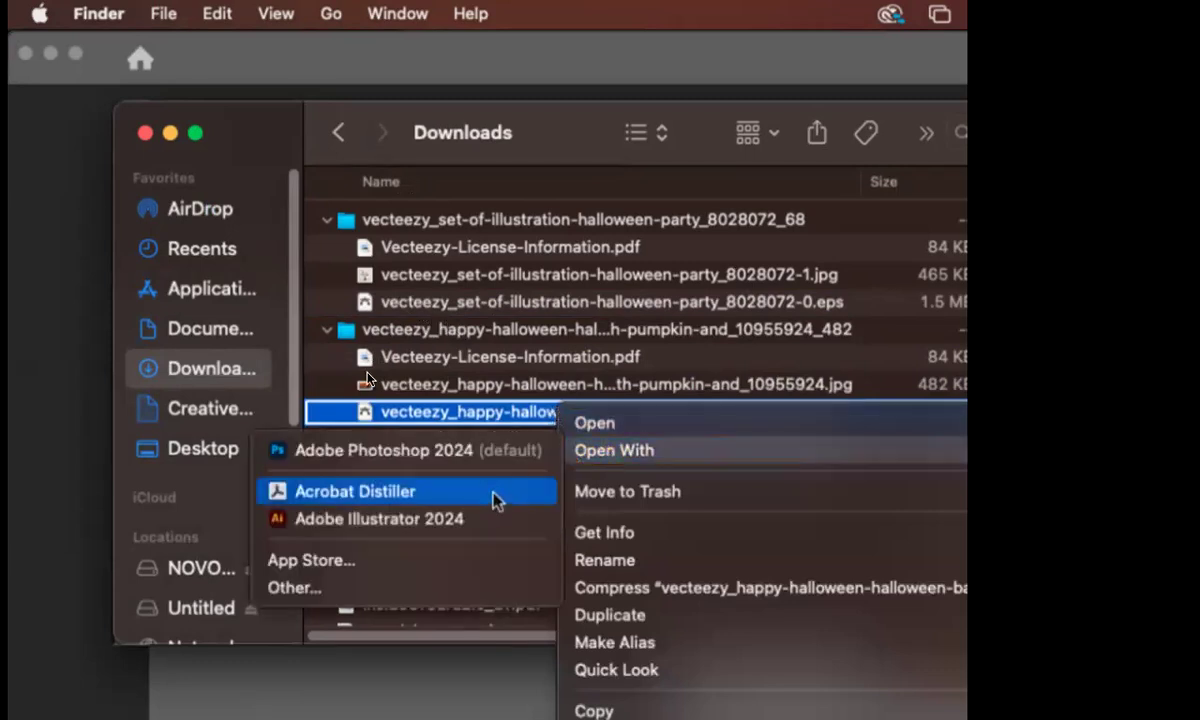
{"action": "left_click", "coordinate": [477, 519]}
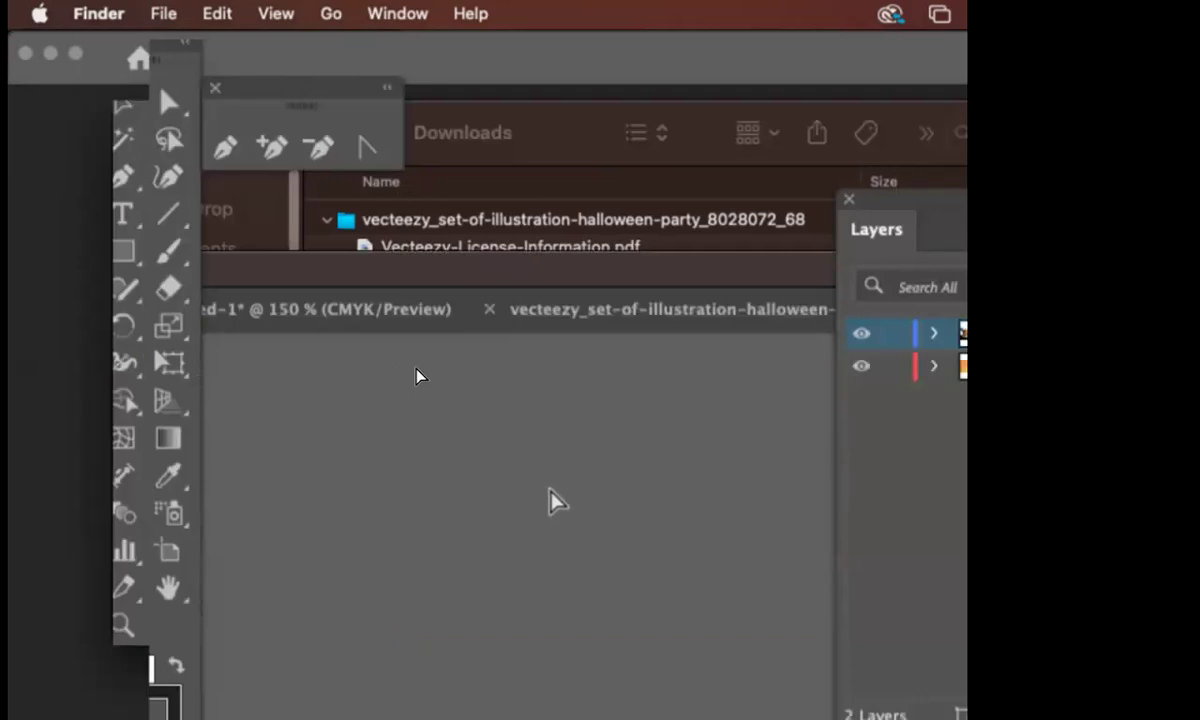
- Separate the tabbed Untitled-1 and halloween-party documents into their own floating windows and reposition them
{"action": "left_click_drag", "start_coordinate": [557, 273], "coordinate": [833, 63]}
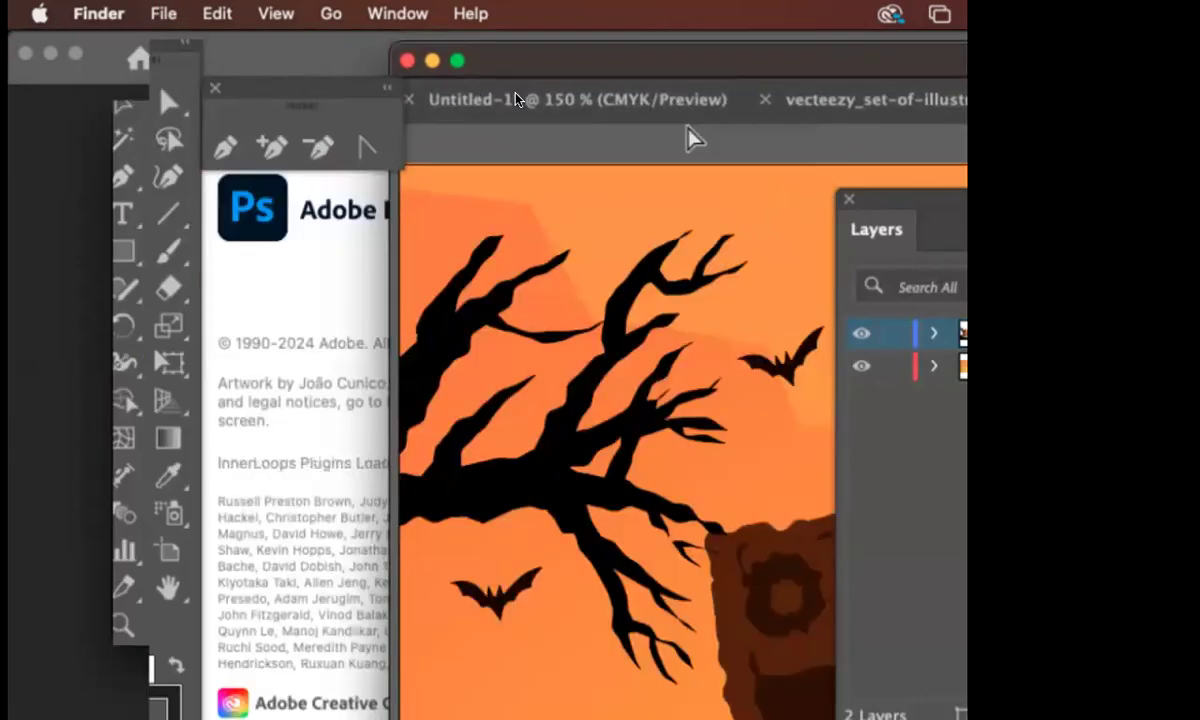
{"action": "left_click_drag", "start_coordinate": [702, 106], "coordinate": [612, 188]}
{"action": "left_click_drag", "start_coordinate": [821, 95], "coordinate": [675, 201]}
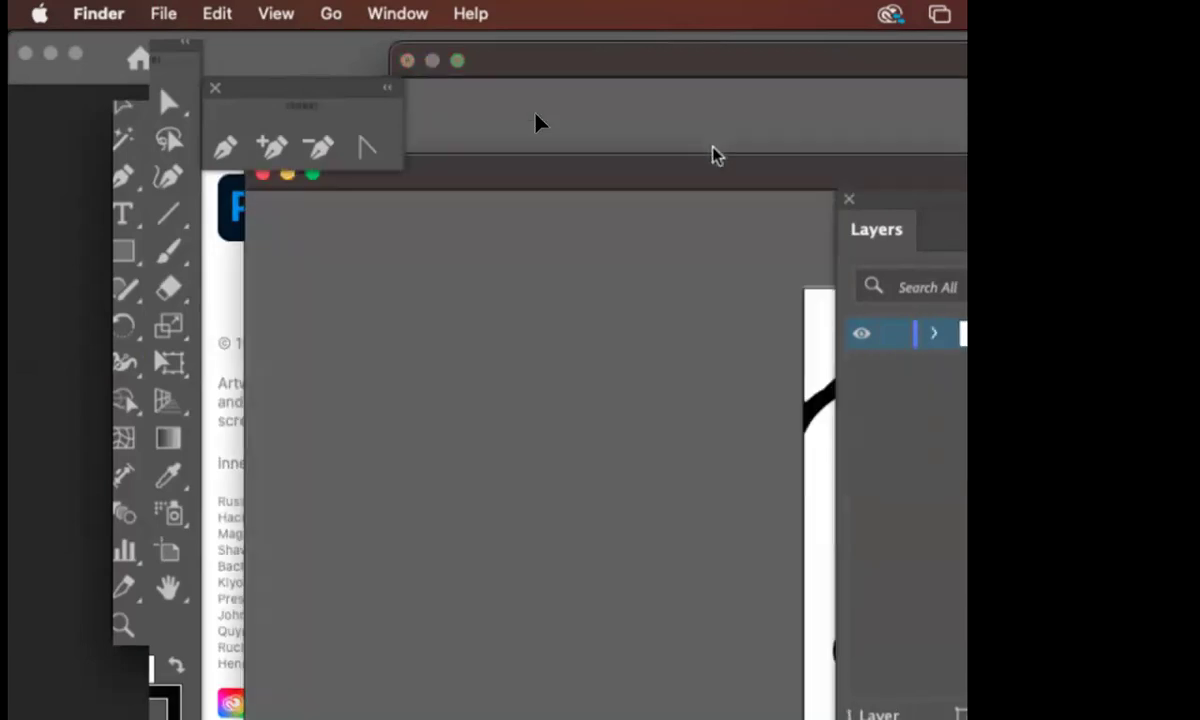
{"action": "left_click_drag", "start_coordinate": [727, 165], "coordinate": [476, 143]}
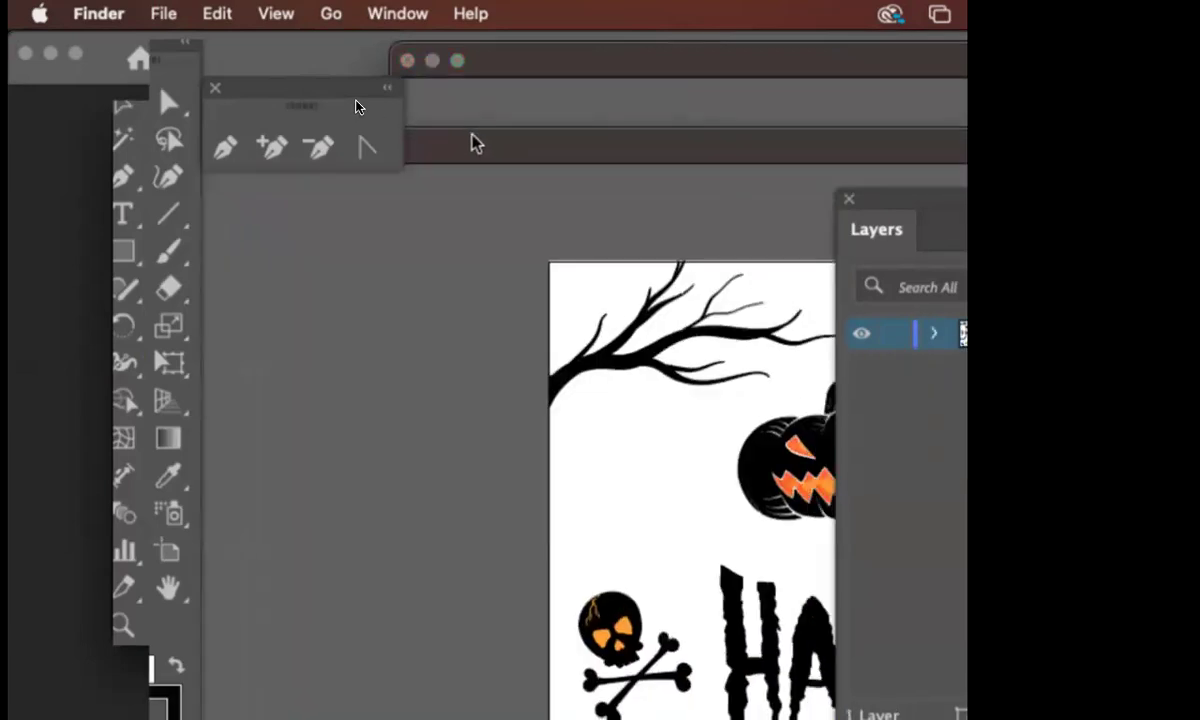
- Examine the full set of illustrations in the halloween-party document
{"action": "key", "text": "super+plus"}
{"action": "key", "text": "super+plus"}
{"action": "key", "text": "space"}
{"action": "left_click_drag", "start_coordinate": [767, 293], "coordinate": [313, 231]}
{"action": "left_click", "coordinate": [374, 247]}
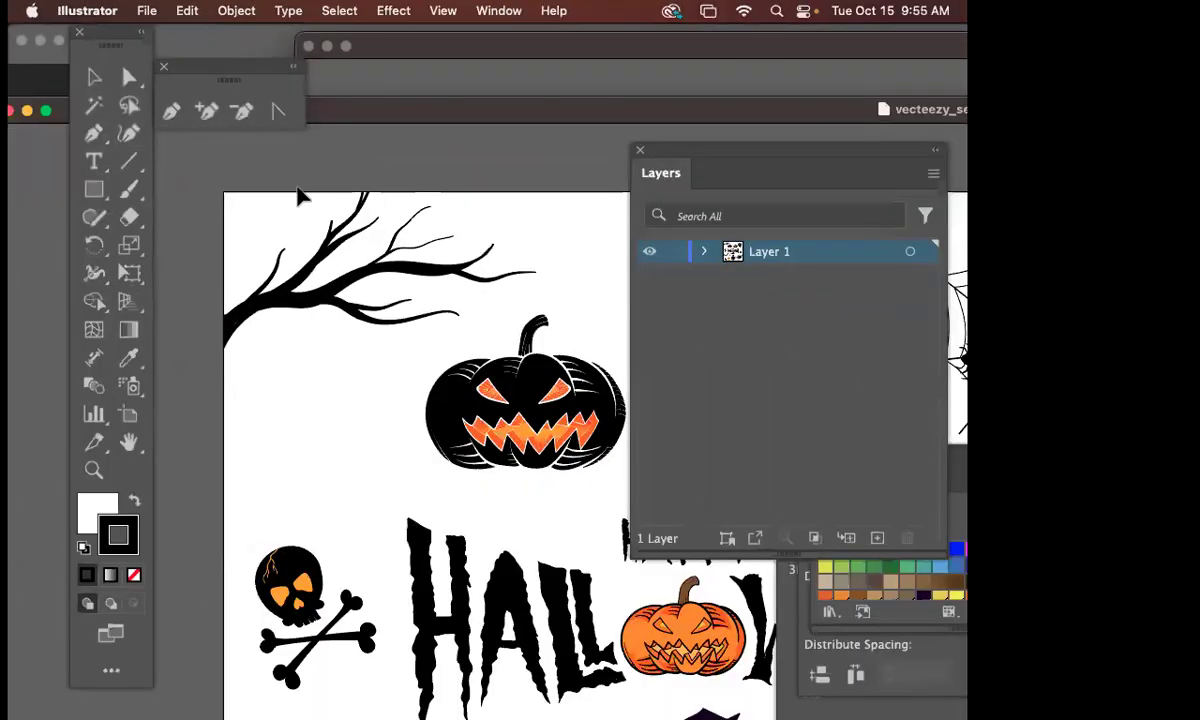
{"action": "key", "text": "super+minus"}
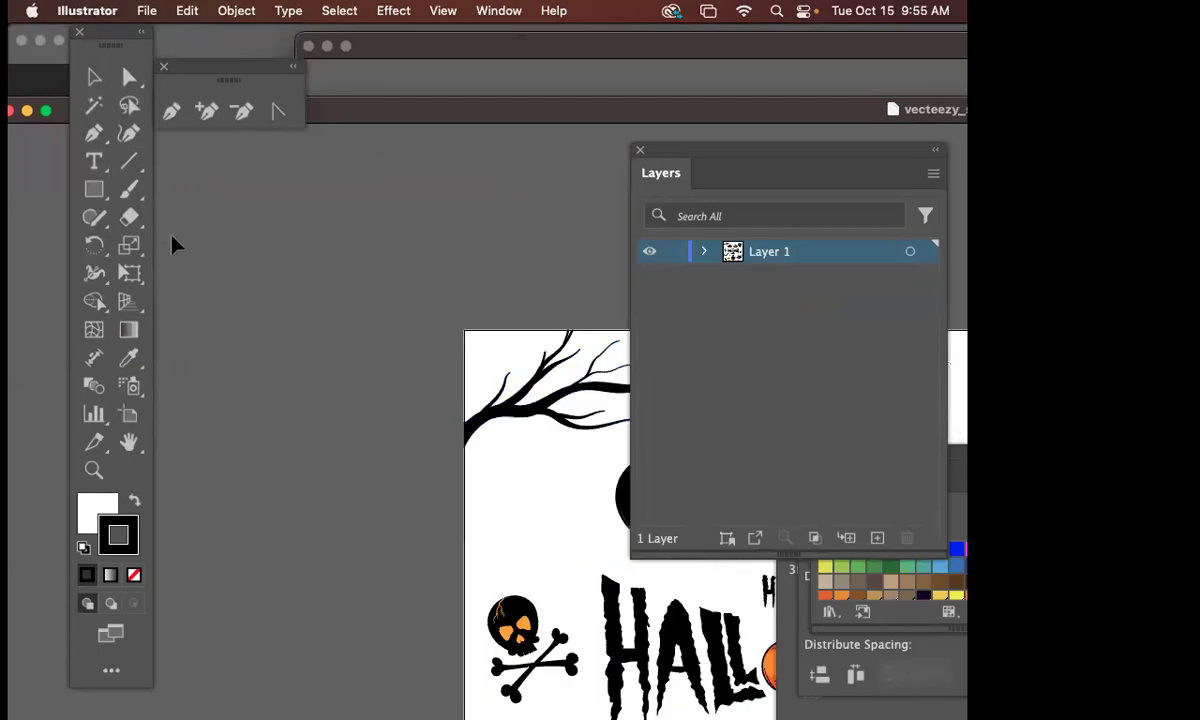
{"action": "key", "text": "super+minus"}
{"action": "key", "text": "space"}
{"action": "left_click_drag", "start_coordinate": [571, 410], "coordinate": [342, 270]}
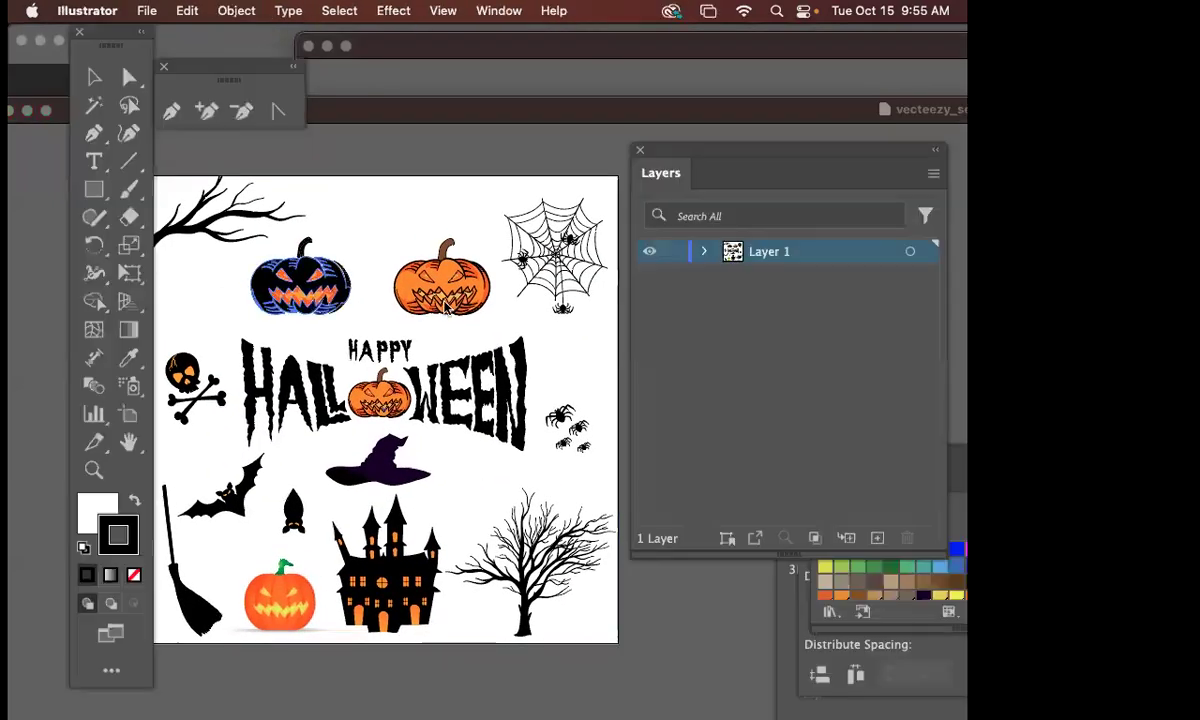
{"action": "left_click", "coordinate": [447, 308]}
{"action": "left_click", "coordinate": [449, 308]}
{"action": "left_click", "coordinate": [460, 158]}
{"action": "key", "text": "space"}
{"action": "left_click_drag", "start_coordinate": [428, 156], "coordinate": [538, 151]}
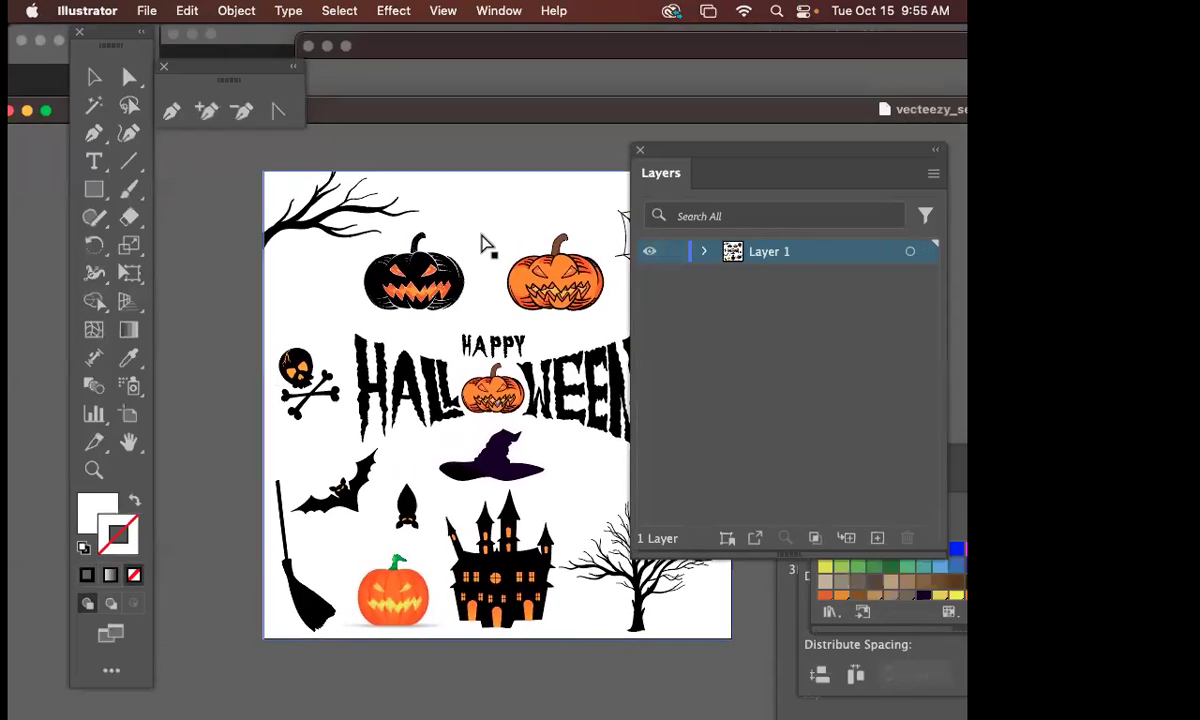
- Inspect the halloween-party artwork in outline view and return to preview, moving the Layers panel clear of it
{"action": "key", "text": "super+y"}
{"action": "left_click_drag", "start_coordinate": [689, 151], "coordinate": [845, 204]}
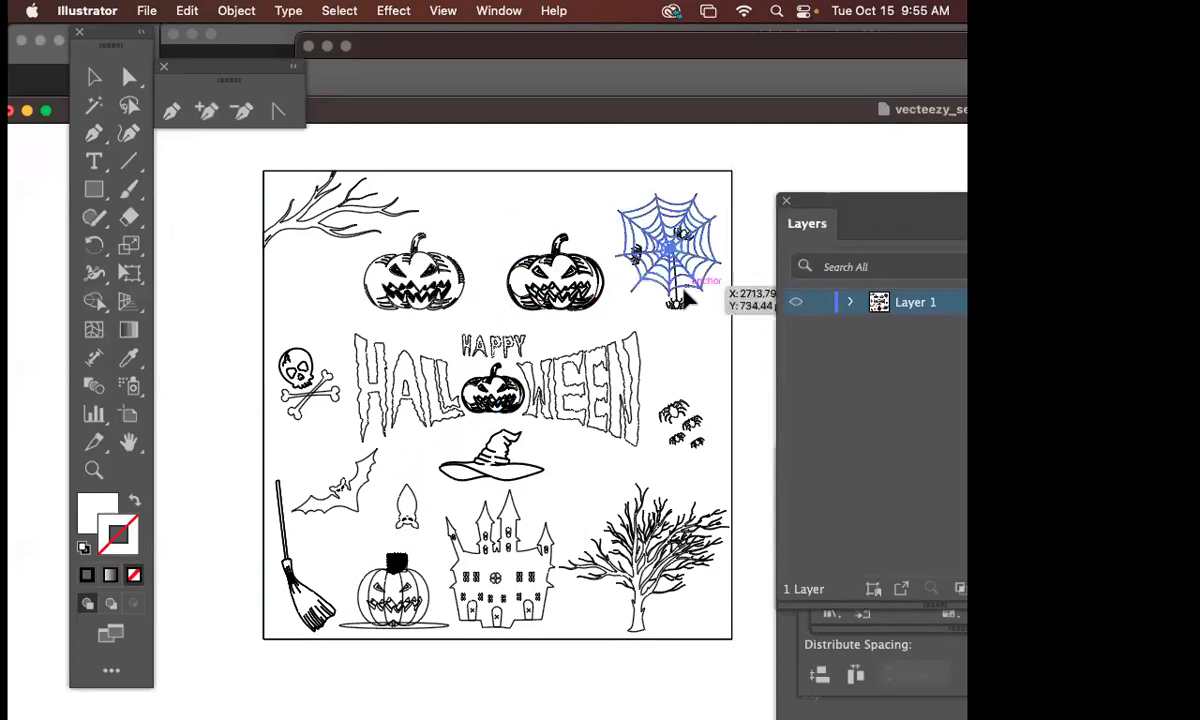
{"action": "left_click_drag", "start_coordinate": [664, 299], "coordinate": [616, 291]}
{"action": "left_click", "coordinate": [540, 292]}
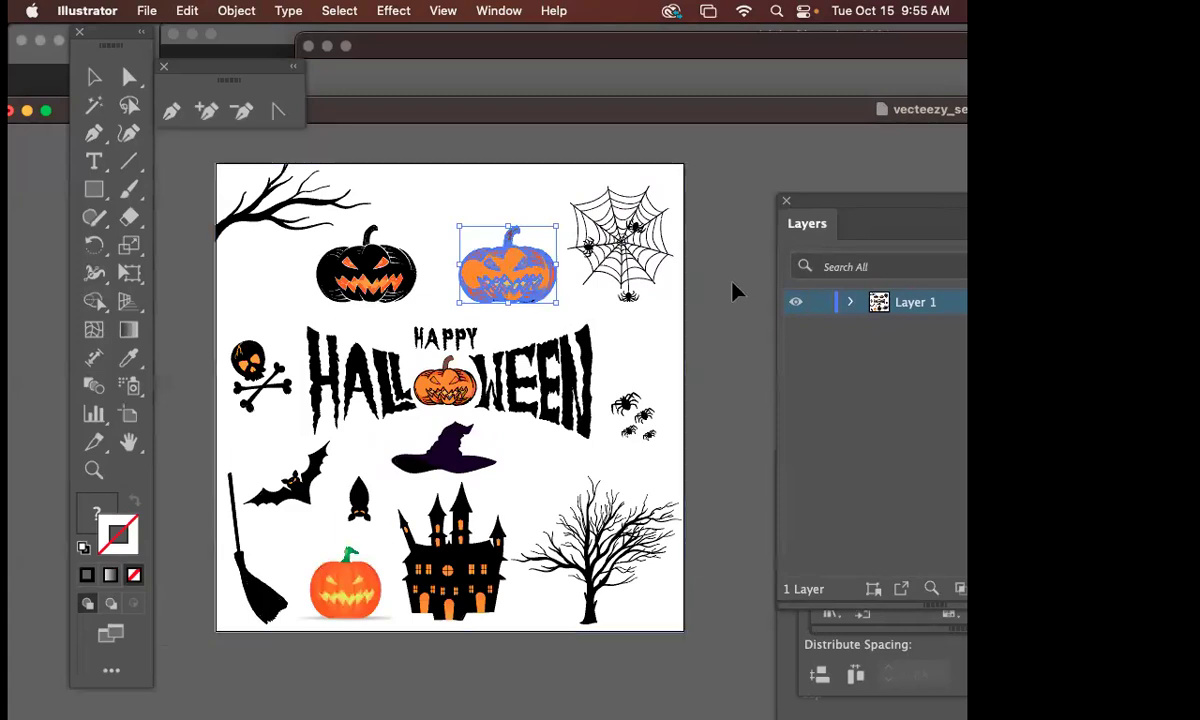
- Select and delete the white background square behind the halloween-party illustrations
{"action": "left_click", "coordinate": [735, 290]}
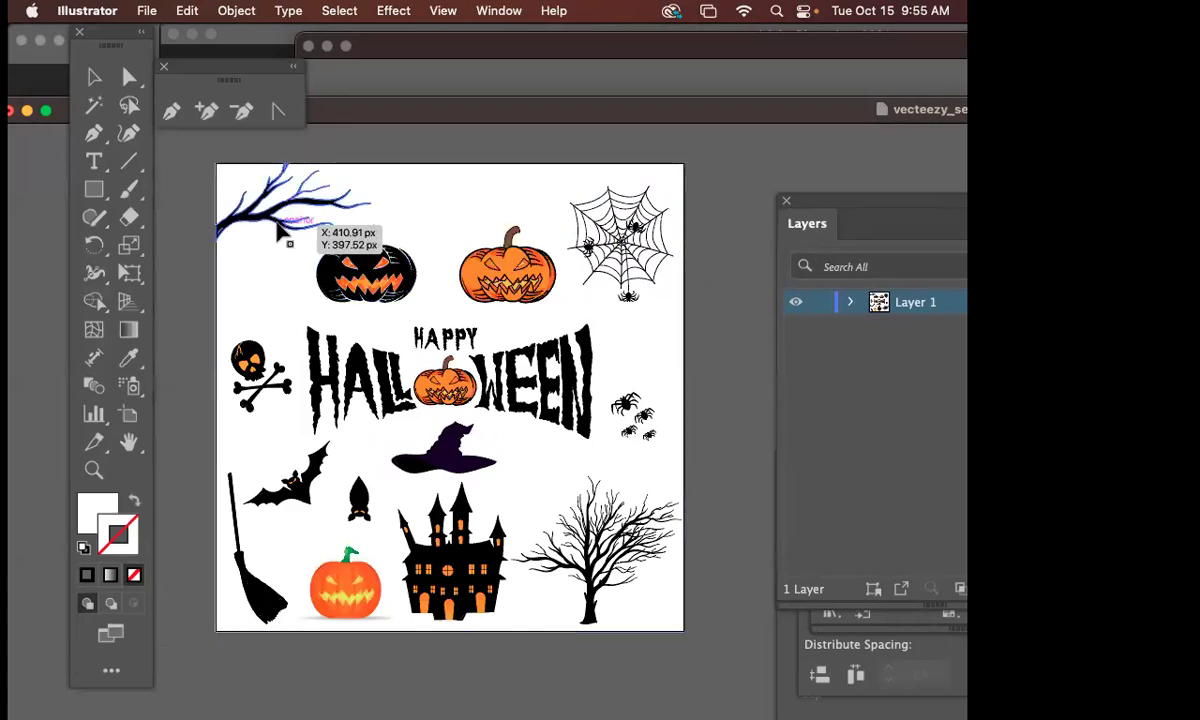
{"action": "left_click", "coordinate": [281, 224]}
{"action": "left_click", "coordinate": [502, 189]}
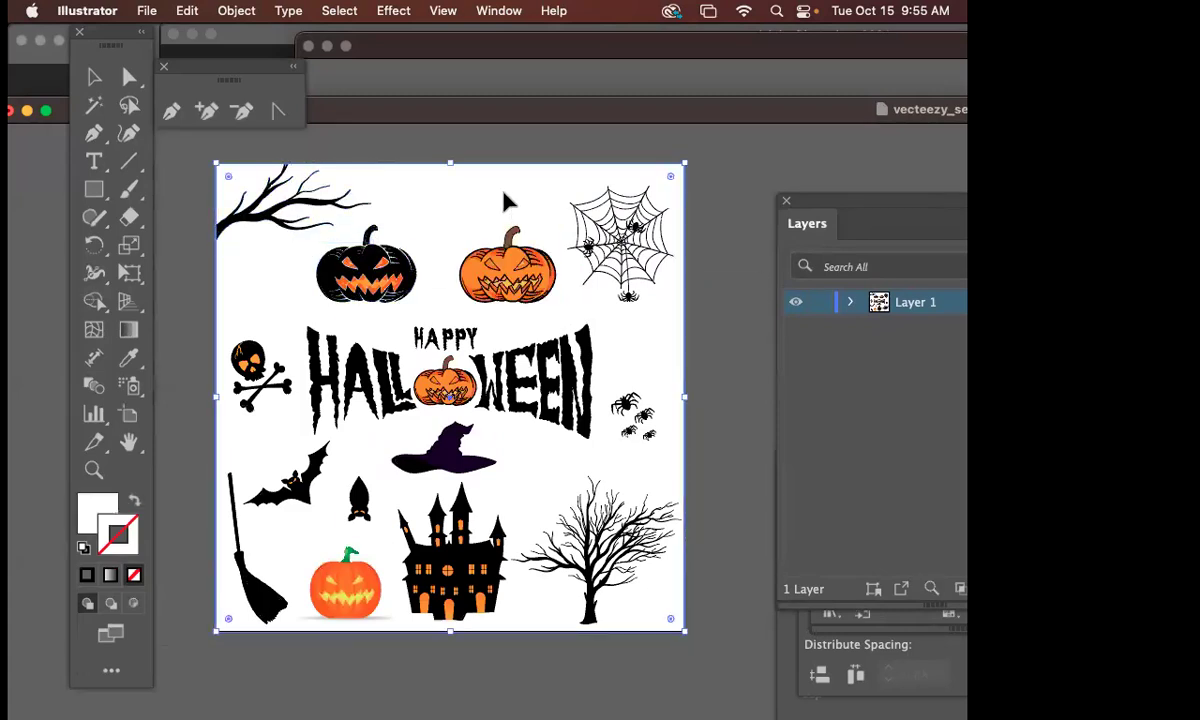
{"action": "left_click", "coordinate": [729, 311]}
{"action": "left_click", "coordinate": [668, 340]}
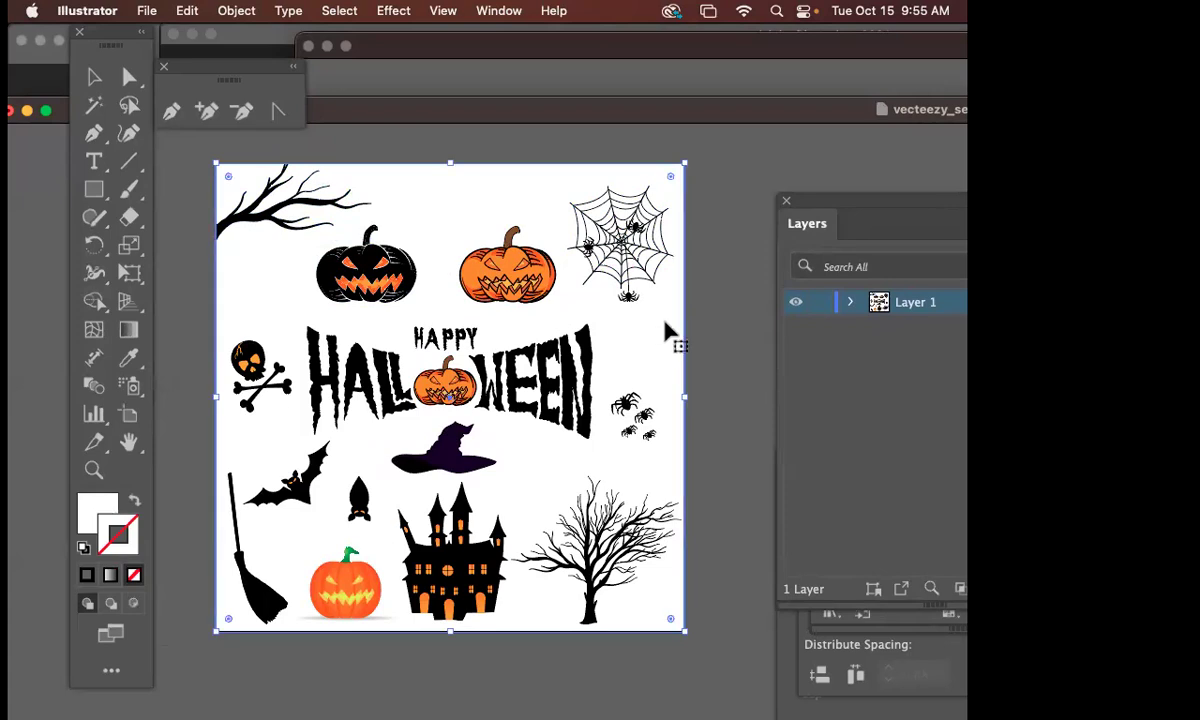
{"action": "left_click", "coordinate": [737, 308]}
{"action": "left_click", "coordinate": [652, 350]}
{"action": "key", "text": "super+shift+a"}
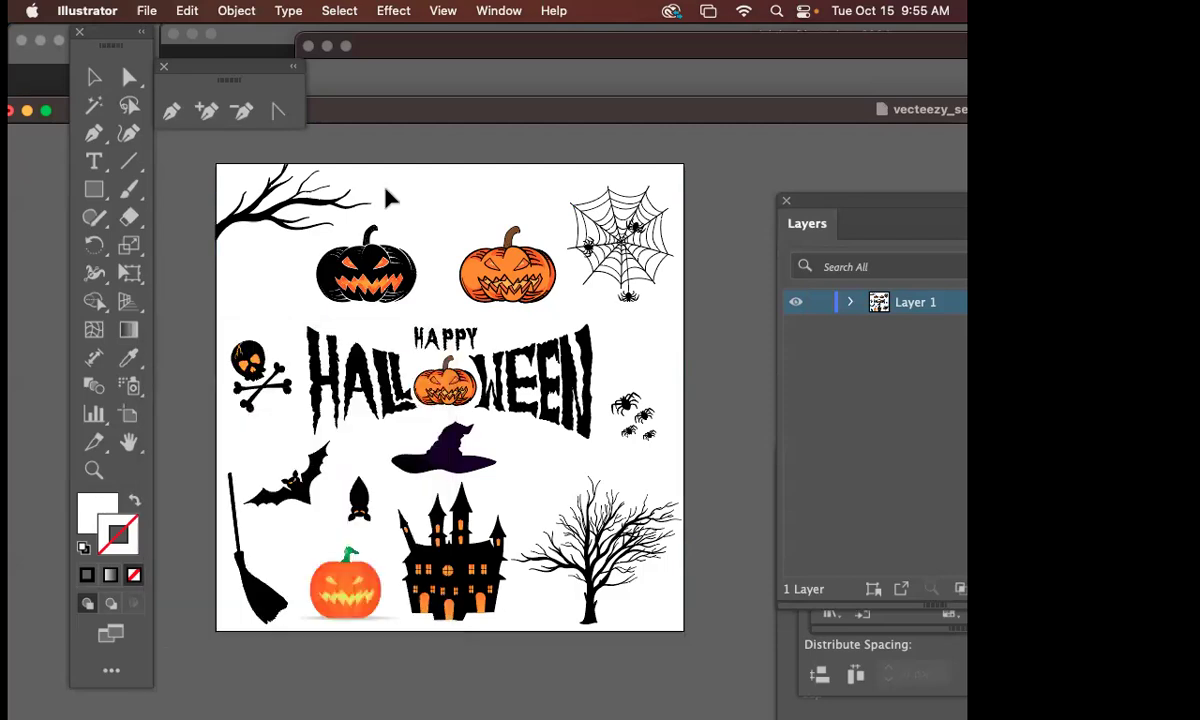
{"action": "left_click_drag", "start_coordinate": [505, 187], "coordinate": [506, 190]}
- Move all the halloween-party illustrations off the artboard into the empty area beside it
{"action": "key", "text": "super+plus"}
{"action": "left_click_drag", "start_coordinate": [536, 485], "coordinate": [300, 480]}
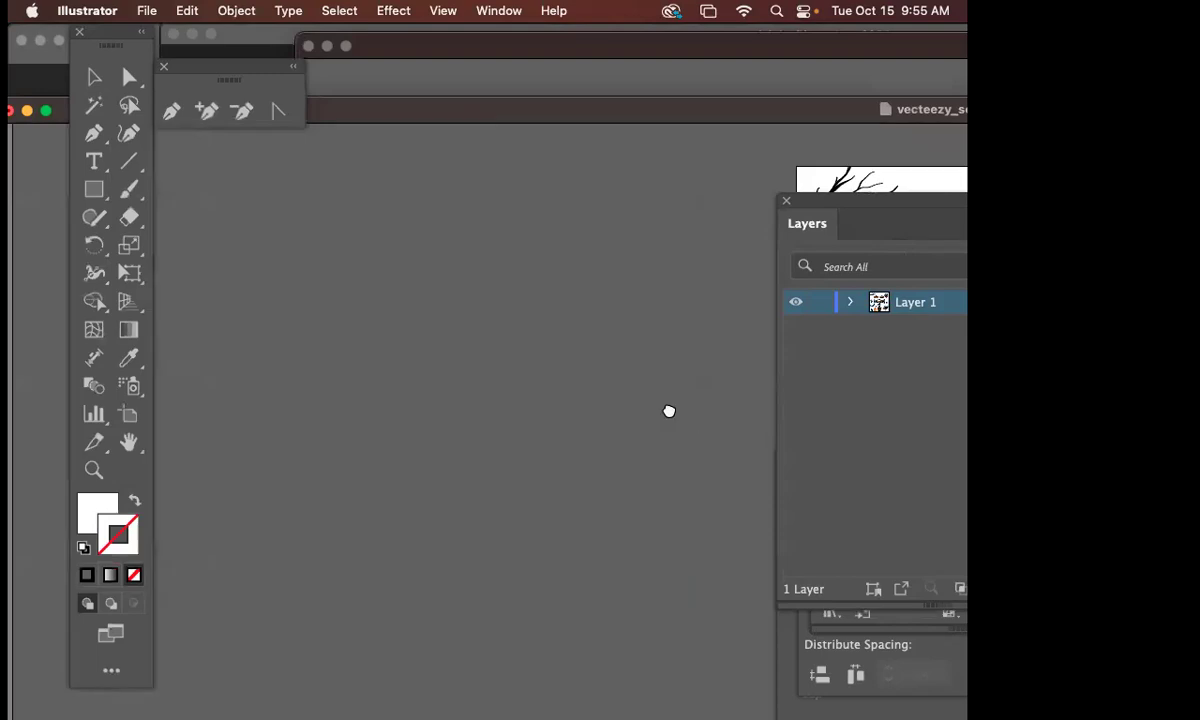
{"action": "left_click_drag", "start_coordinate": [670, 412], "coordinate": [295, 447]}
{"action": "left_click_drag", "start_coordinate": [632, 604], "coordinate": [190, 145]}
{"action": "left_click_drag", "start_coordinate": [249, 304], "coordinate": [648, 282]}
{"action": "left_click_drag", "start_coordinate": [590, 265], "coordinate": [434, 231]}
{"action": "left_click_drag", "start_coordinate": [512, 303], "coordinate": [513, 321]}
{"action": "left_click", "coordinate": [712, 188]}
{"action": "left_click_drag", "start_coordinate": [620, 184], "coordinate": [618, 156]}
{"action": "left_click_drag", "start_coordinate": [655, 106], "coordinate": [501, 64]}
- Expand Layer 1 to list its objects and reposition the Layers panel beside the artwork
{"action": "left_click", "coordinate": [851, 303]}
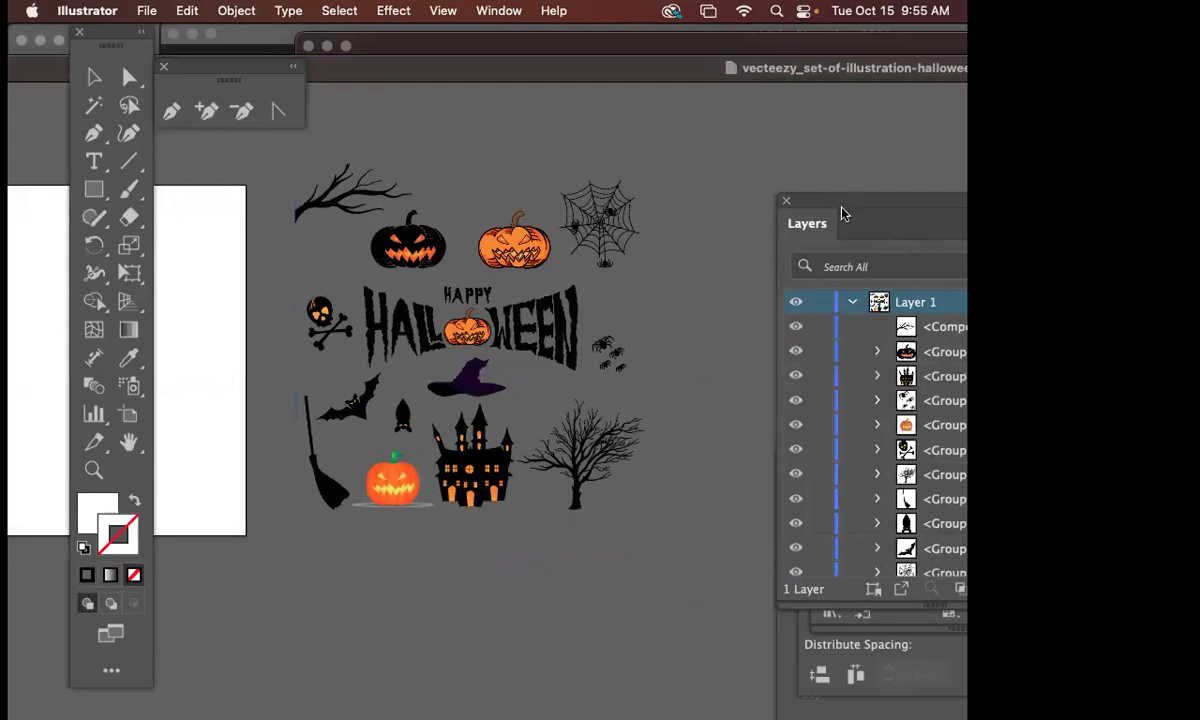
{"action": "left_click_drag", "start_coordinate": [841, 212], "coordinate": [731, 102]}
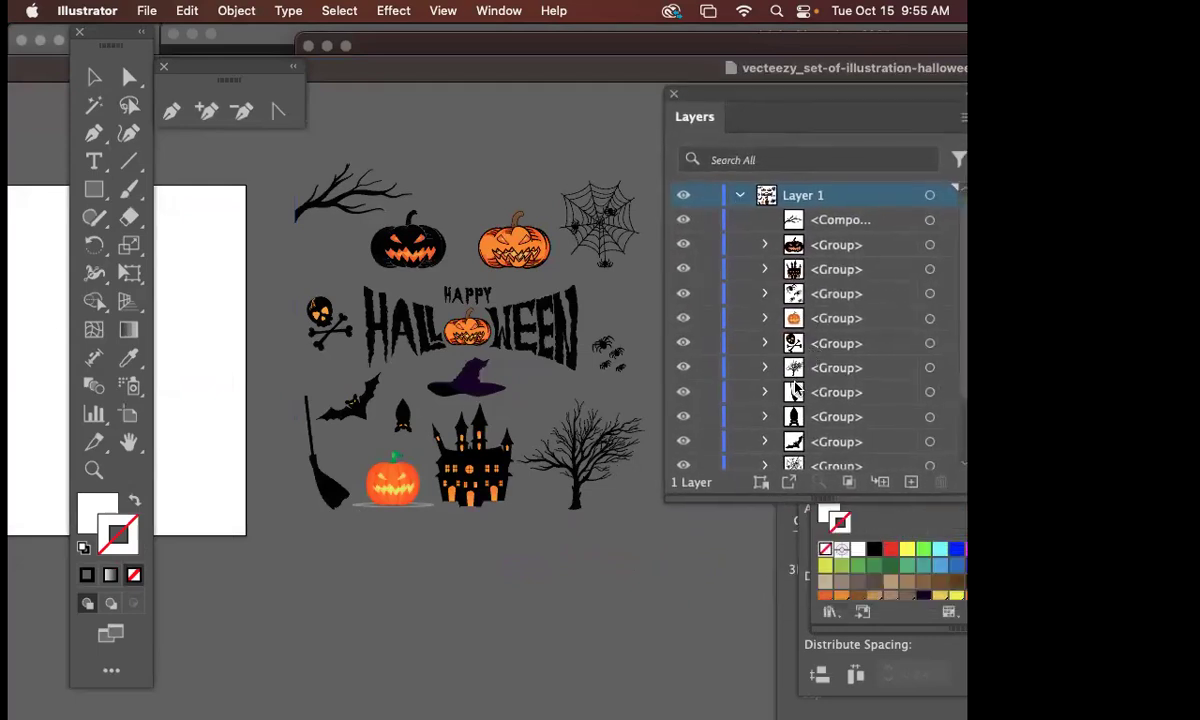
{"action": "scroll", "coordinate": [797, 389], "scroll_direction": "down", "scroll_amount": 3}
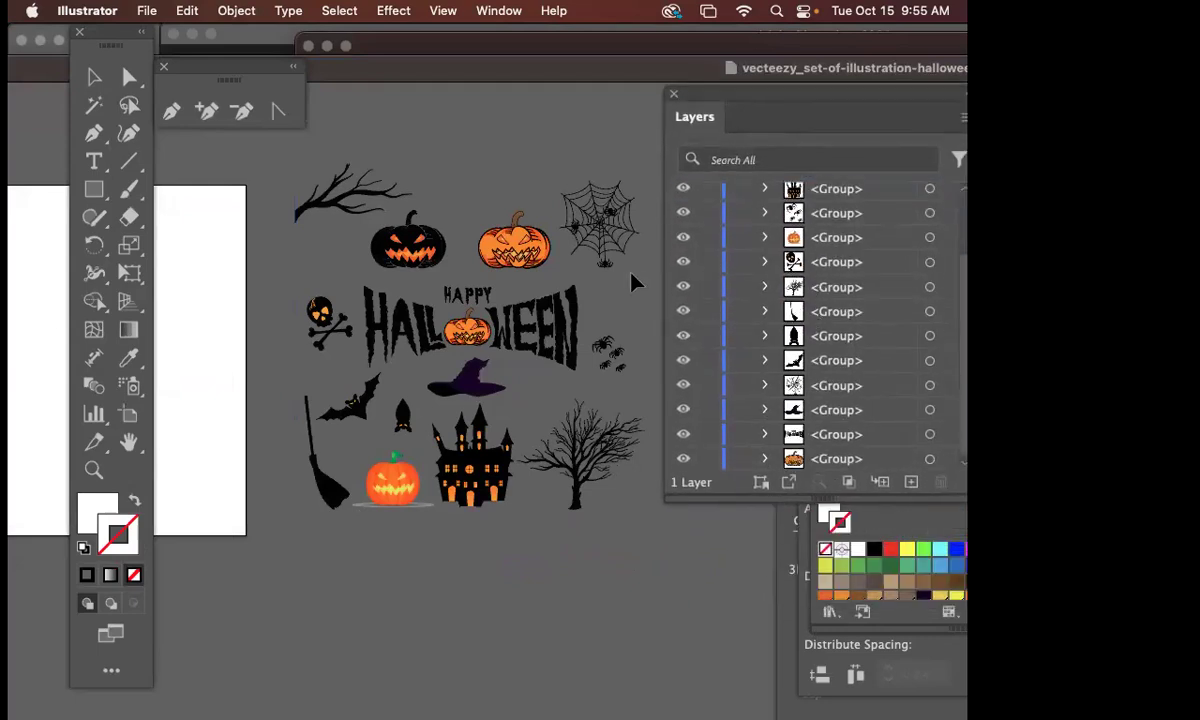
- Examine the layer groups by selecting the spider web, orange pumpkin, black pumpkin and Happy Halloween lettering in turn
{"action": "left_click", "coordinate": [616, 226]}
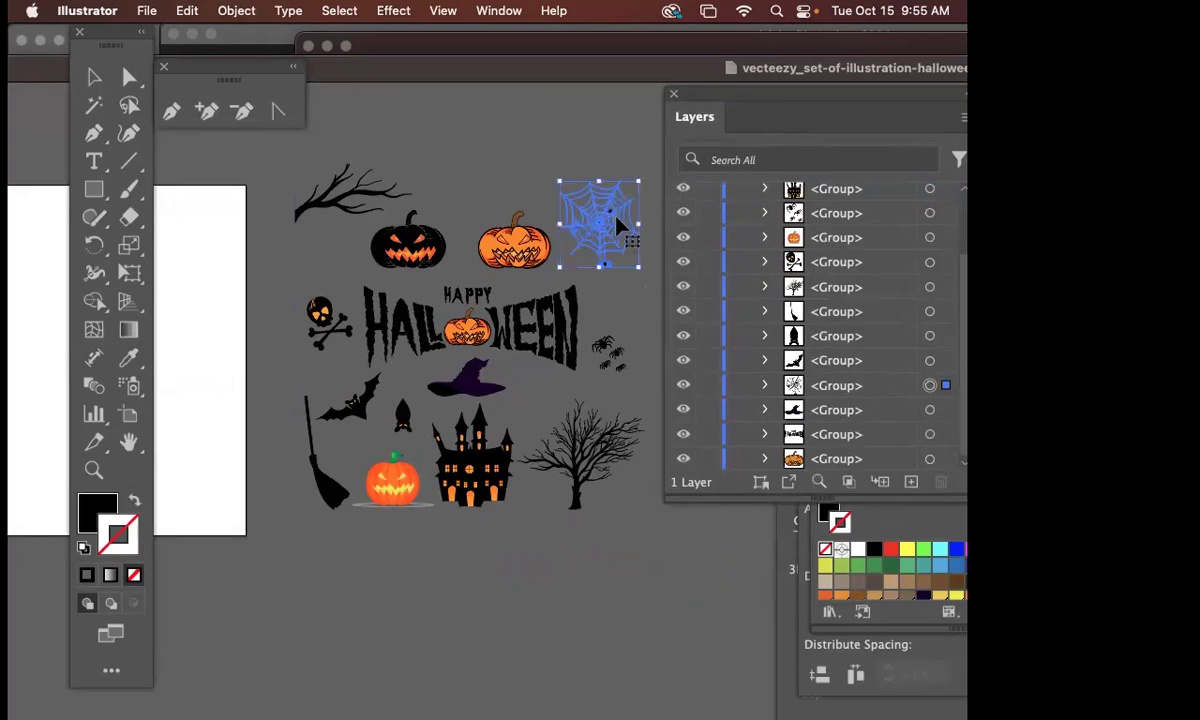
{"action": "left_click", "coordinate": [515, 241]}
{"action": "left_click", "coordinate": [408, 240]}
{"action": "scroll", "coordinate": [843, 358], "scroll_direction": "up", "scroll_amount": 3}
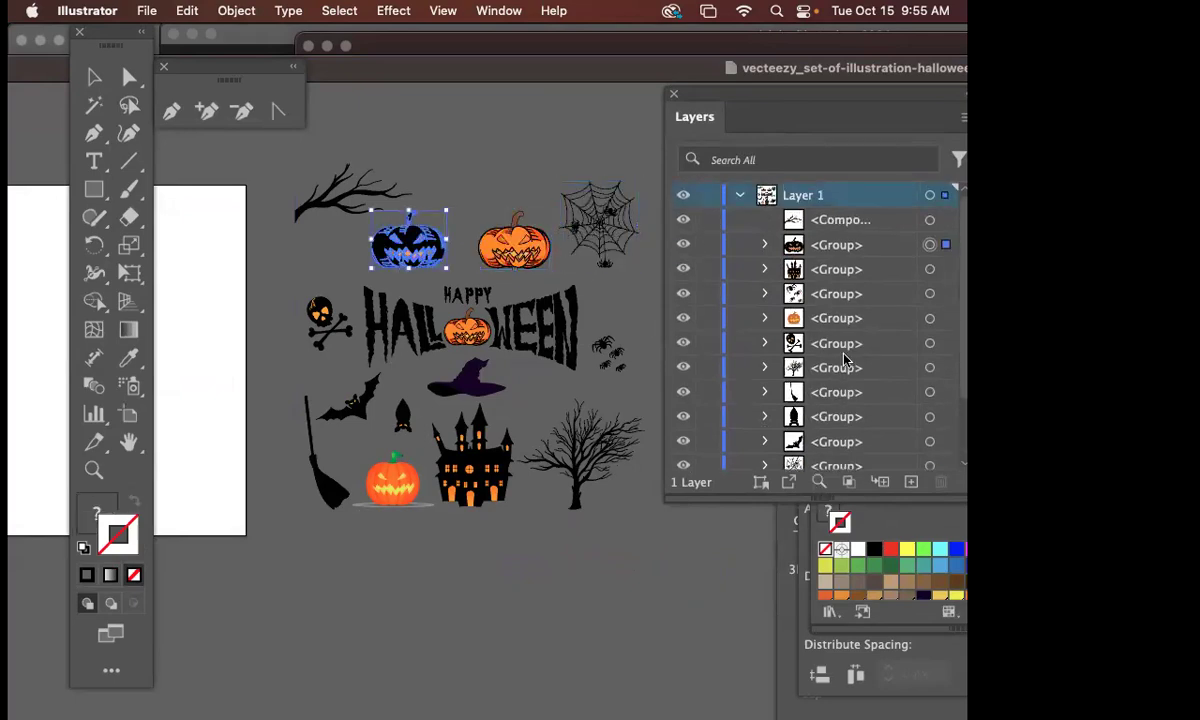
{"action": "left_click", "coordinate": [739, 196]}
{"action": "left_click", "coordinate": [739, 196]}
{"action": "left_click", "coordinate": [588, 280]}
{"action": "left_click", "coordinate": [547, 330]}
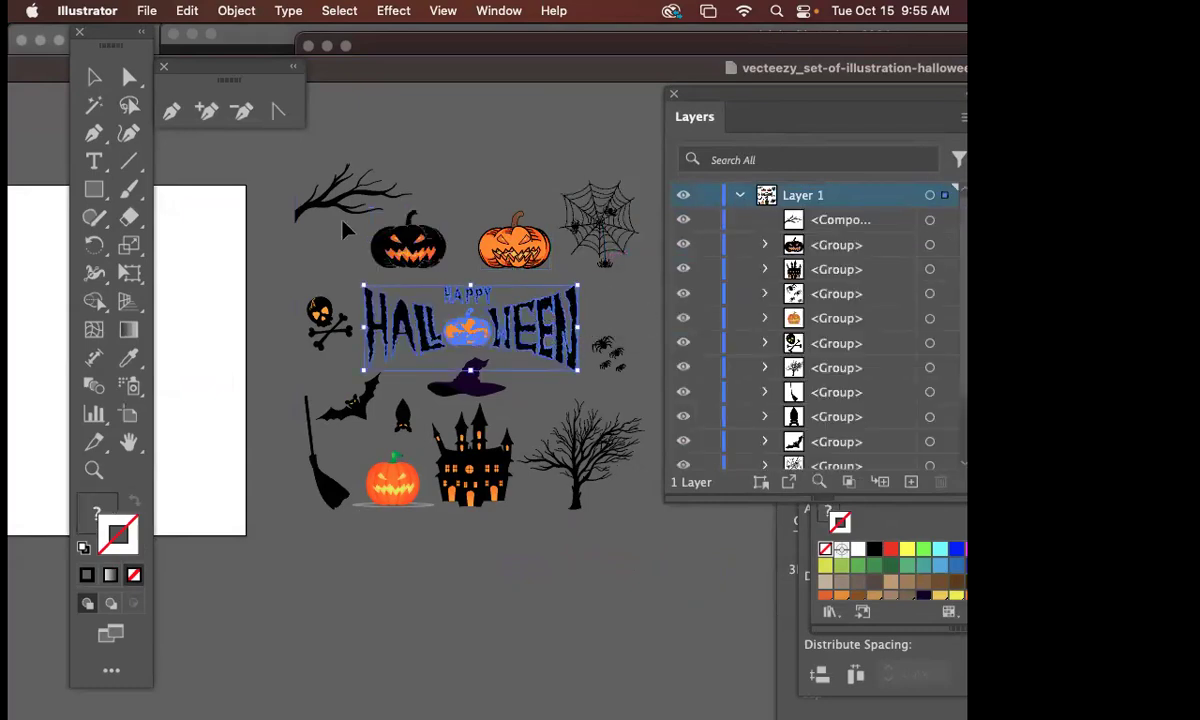
- Select all the illustrations, review the Ungroup command, and check the black pumpkin's grouping
{"action": "key", "text": "super+a"}
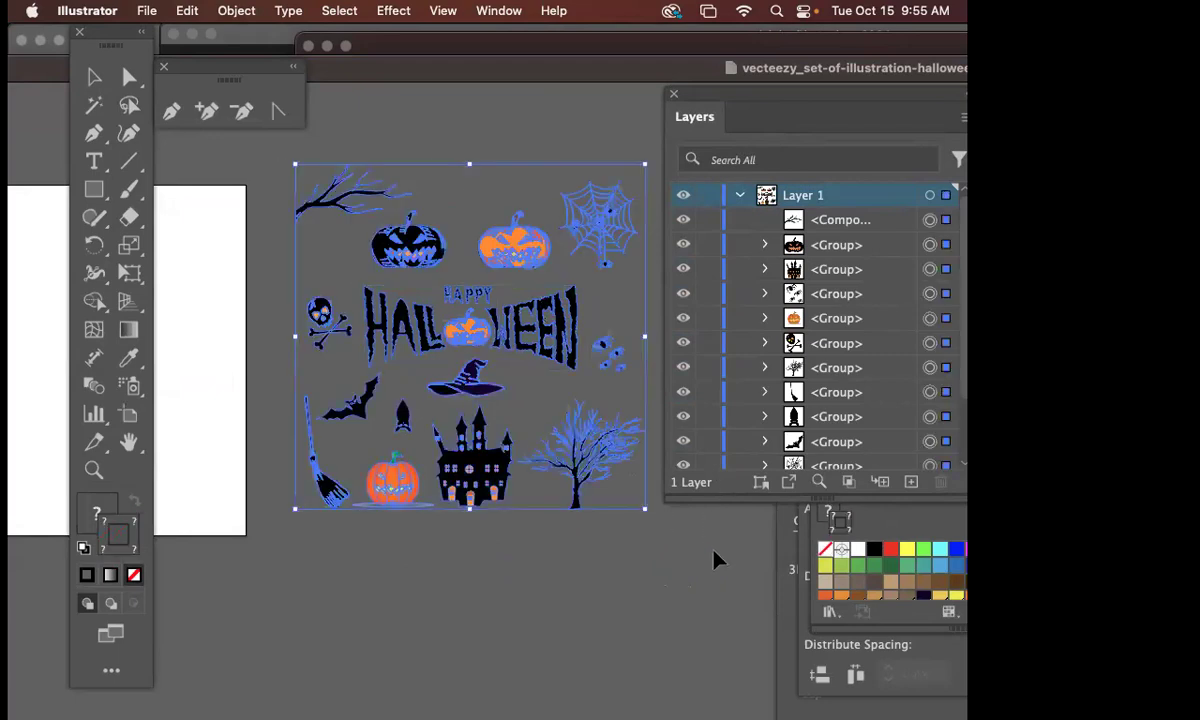
{"action": "left_click", "coordinate": [245, 11]}
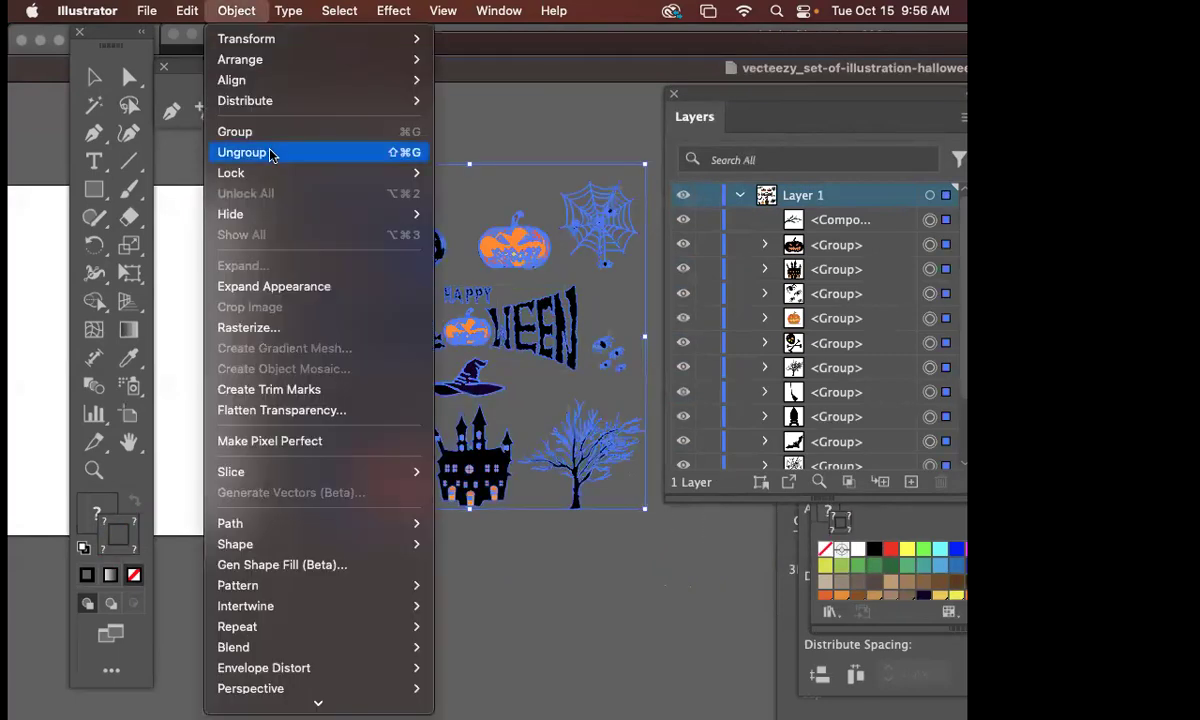
{"action": "left_click", "coordinate": [558, 138]}
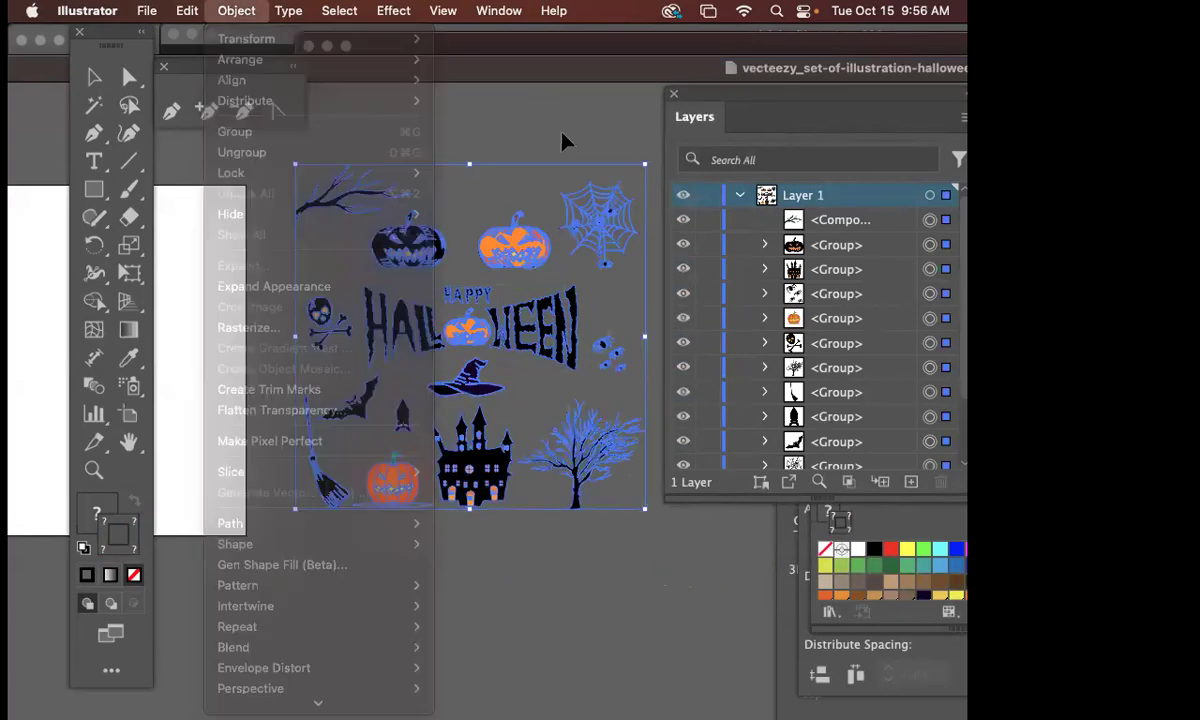
{"action": "left_click", "coordinate": [442, 254]}
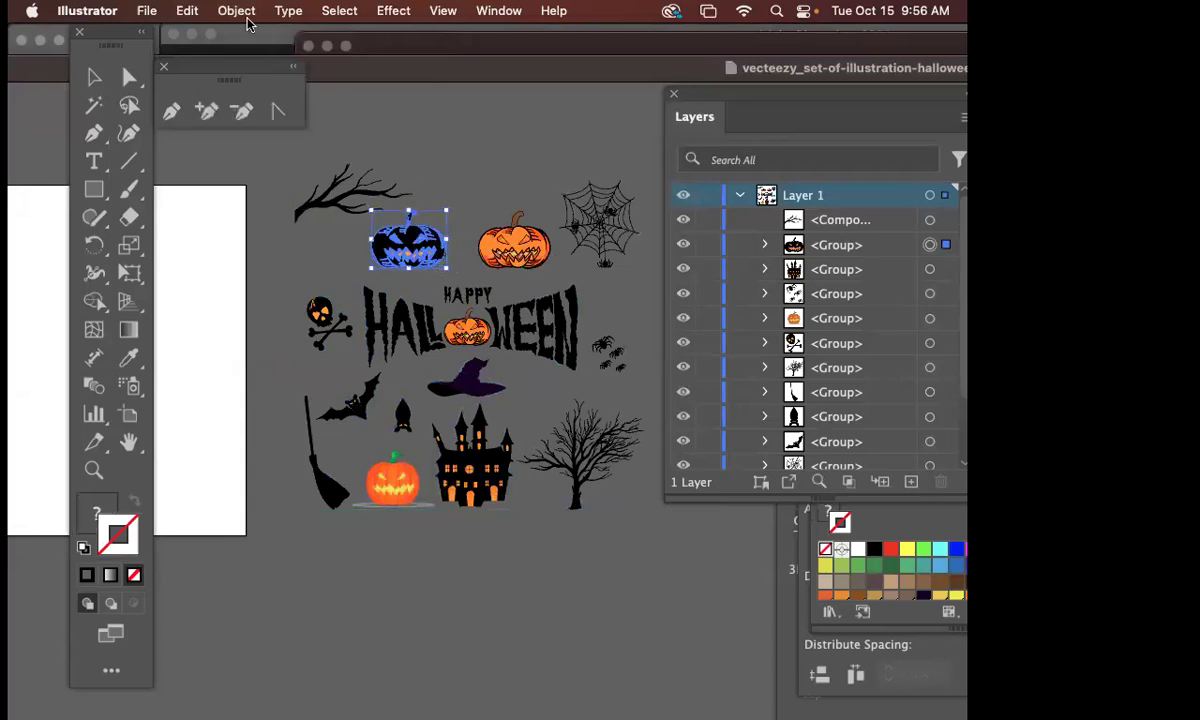
{"action": "left_click", "coordinate": [409, 124]}
{"action": "left_click", "coordinate": [427, 252]}
- Copy the Happy Halloween lettering from the Vecteezy illustration set and paste it onto the sticker document's HAPPY HALLOWEEN layer
{"action": "key", "text": "space"}
{"action": "left_click_drag", "start_coordinate": [565, 193], "coordinate": [470, 252]}
{"action": "left_click_drag", "start_coordinate": [452, 69], "coordinate": [338, 43]}
{"action": "left_click", "coordinate": [573, 299]}
{"action": "left_click", "coordinate": [425, 340]}
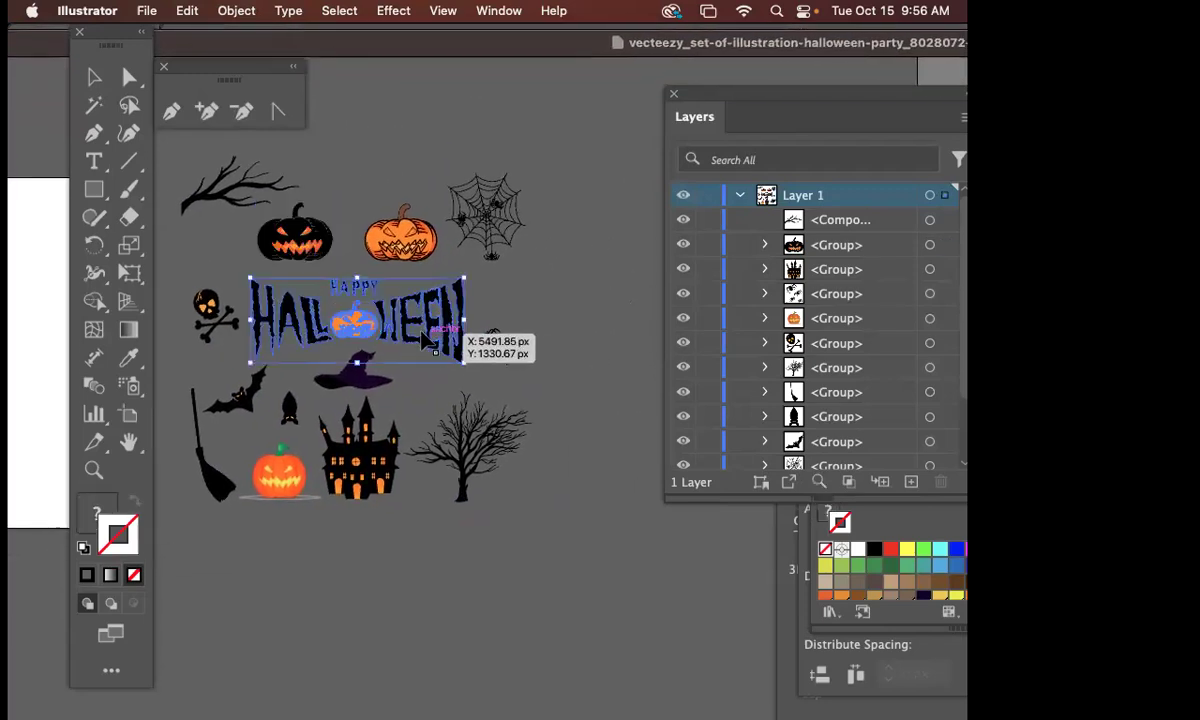
{"action": "left_click_drag", "start_coordinate": [234, 47], "coordinate": [430, 233]}
{"action": "left_click_drag", "start_coordinate": [684, 49], "coordinate": [236, 111]}
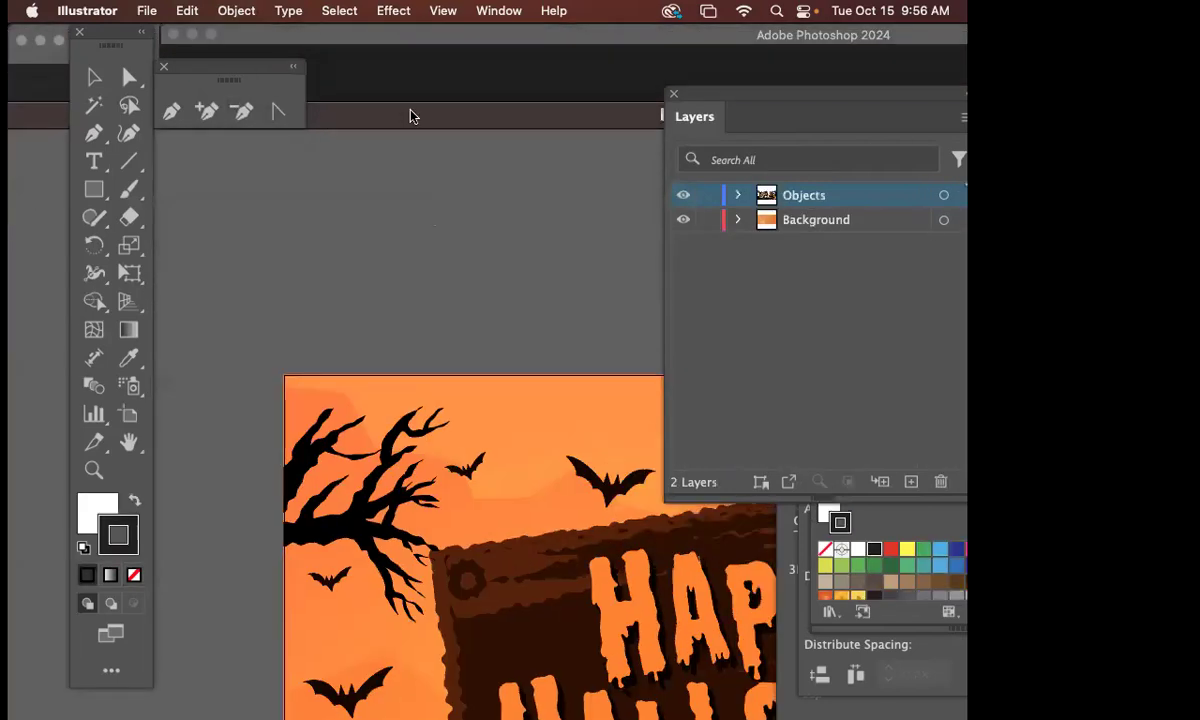
{"action": "left_click_drag", "start_coordinate": [410, 111], "coordinate": [390, 354]}
{"action": "left_click", "coordinate": [415, 203]}
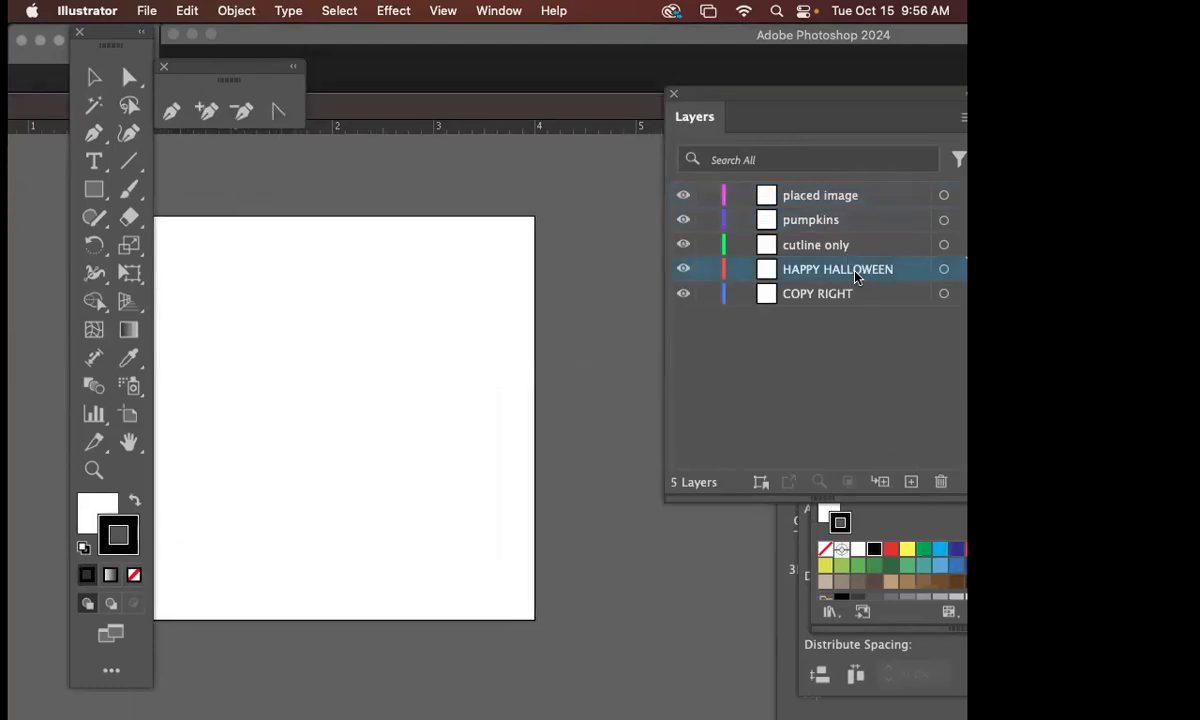
{"action": "key", "text": "super+v"}
- Scale the pasted Happy Halloween lettering down to about 1.9 in wide and move it onto the artboard
{"action": "key", "text": "super+minus"}
{"action": "key", "text": "super+minus"}
{"action": "key", "text": "super+minus"}
{"action": "key", "text": "super+minus"}
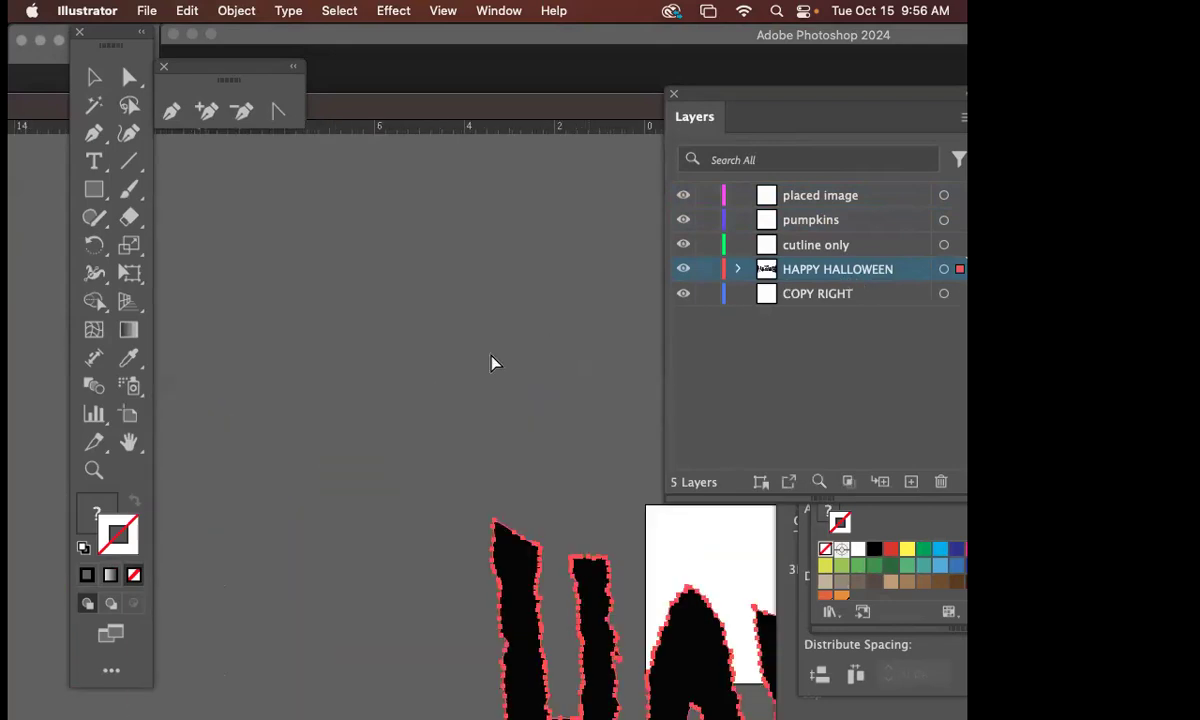
{"action": "scroll", "coordinate": [563, 411], "scroll_direction": "right", "scroll_amount": 10}
{"action": "scroll", "coordinate": [563, 411], "scroll_direction": "down", "scroll_amount": 7}
{"action": "scroll", "coordinate": [447, 293], "scroll_direction": "right", "scroll_amount": 3}
{"action": "scroll", "coordinate": [447, 293], "scroll_direction": "up", "scroll_amount": 1}
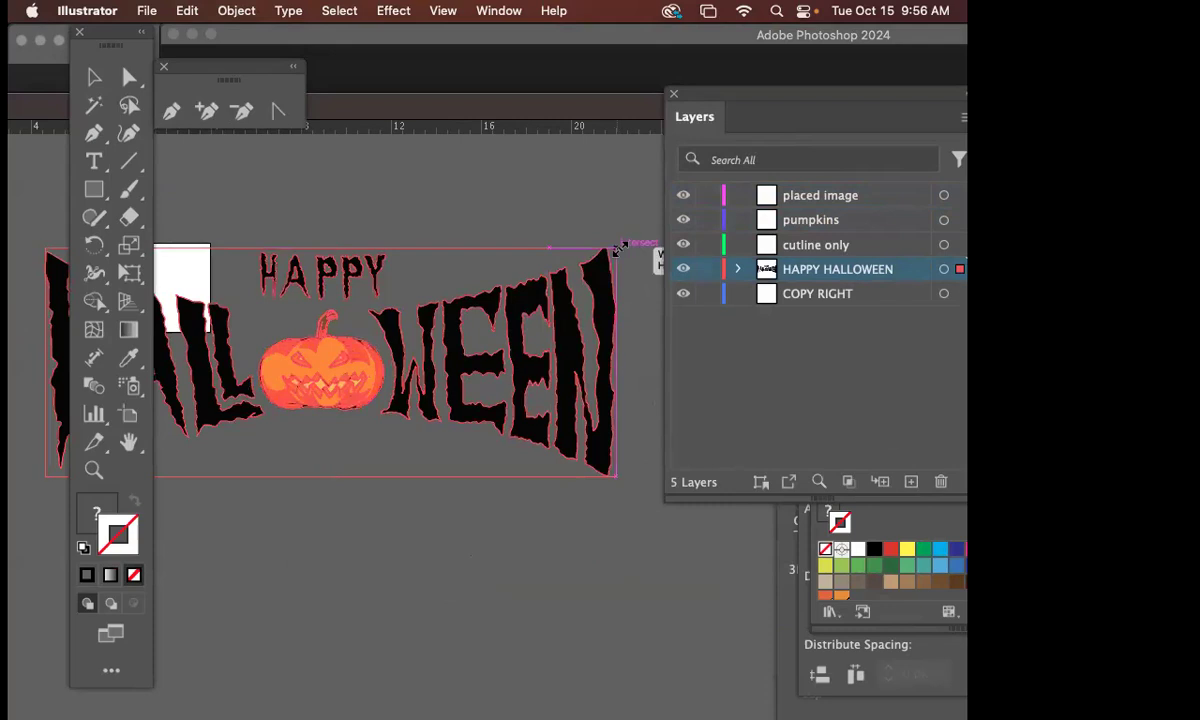
{"action": "left_click_drag", "start_coordinate": [617, 247], "coordinate": [190, 420]}
{"action": "left_click_drag", "start_coordinate": [241, 383], "coordinate": [483, 357]}
{"action": "left_click_drag", "start_coordinate": [426, 398], "coordinate": [431, 248]}
- Enlarge the Happy Halloween lettering proportionally to about 3.3 in wide on the artboard
{"action": "key", "text": "super+plus"}
{"action": "key", "text": "super+plus"}
{"action": "key", "text": "super+plus"}
{"action": "key", "text": "super+0"}
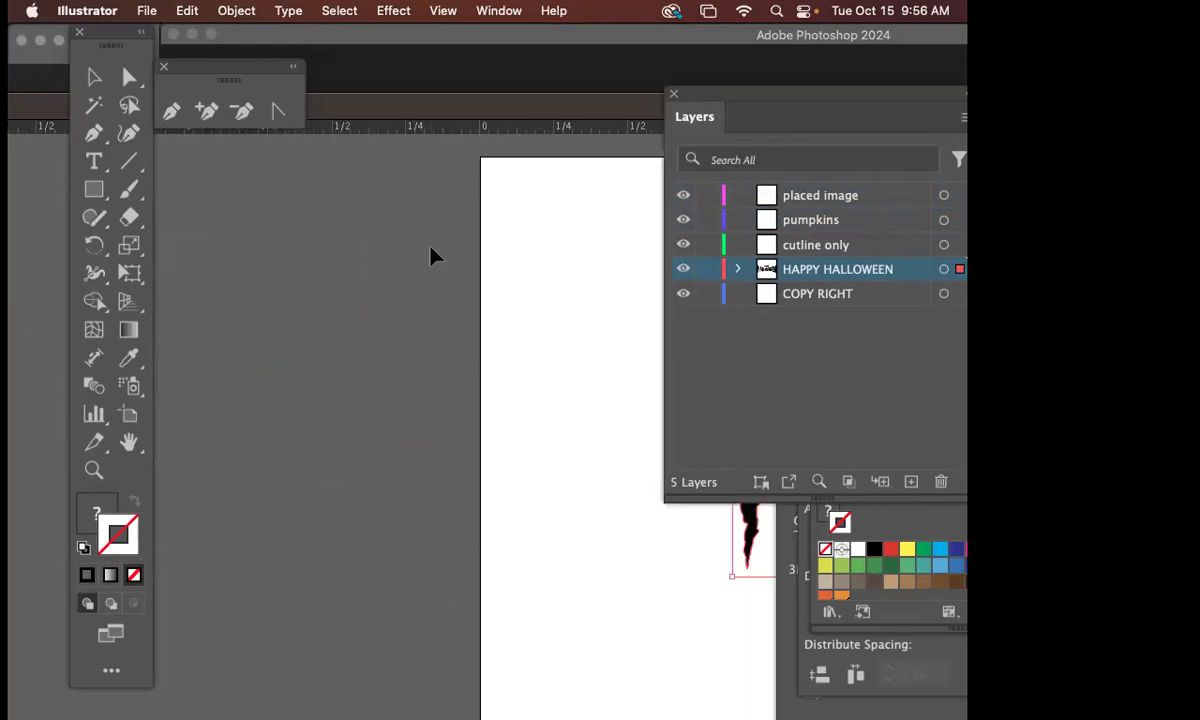
{"action": "key", "text": "space"}
{"action": "scroll", "coordinate": [571, 314], "scroll_direction": "right", "scroll_amount": 10}
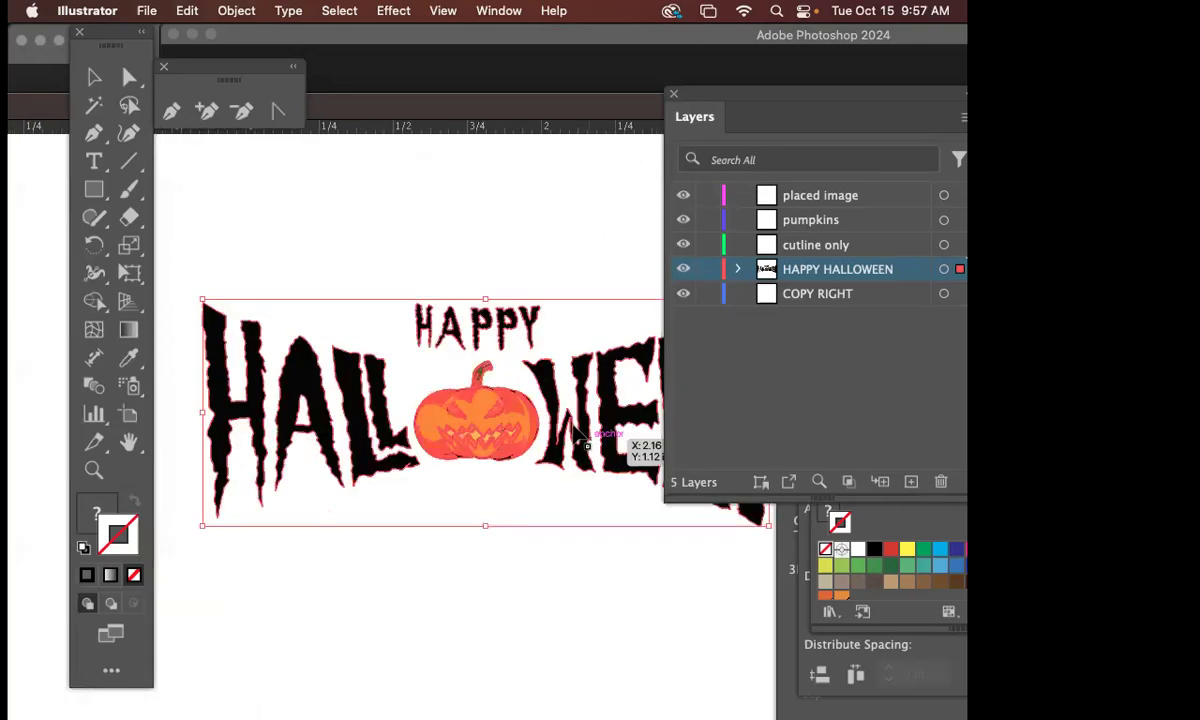
{"action": "key", "text": "super+minus"}
{"action": "key", "text": "space"}
{"action": "left_click_drag", "start_coordinate": [584, 421], "coordinate": [375, 354]}
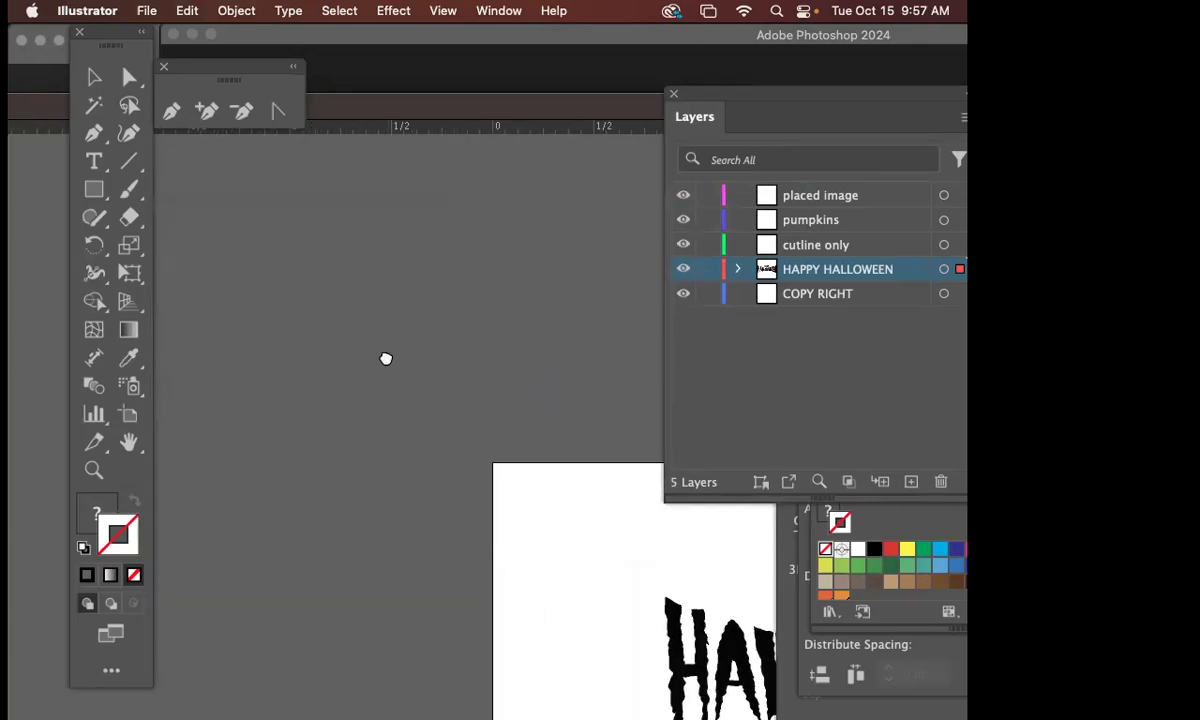
{"action": "left_click_drag", "start_coordinate": [540, 346], "coordinate": [367, 289]}
{"action": "scroll", "coordinate": [514, 332], "scroll_direction": "right", "scroll_amount": 5}
{"action": "scroll", "coordinate": [514, 332], "scroll_direction": "down", "scroll_amount": 3}
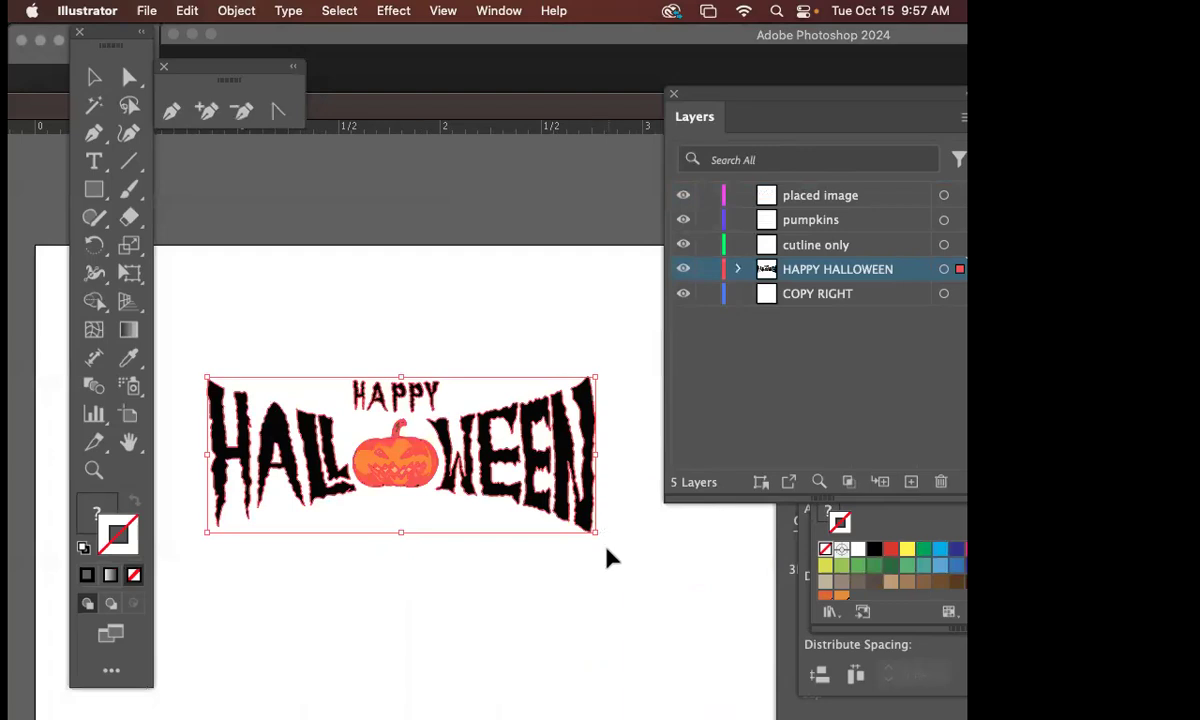
{"action": "left_click_drag", "start_coordinate": [592, 536], "coordinate": [675, 606]}
- Move the lettering to the bottom of the artboard and reduce it to about 2.7 in wide
{"action": "key", "text": "super+minus"}
{"action": "key", "text": "space"}
{"action": "left_click_drag", "start_coordinate": [748, 600], "coordinate": [300, 402]}
{"action": "left_click_drag", "start_coordinate": [622, 600], "coordinate": [455, 486]}
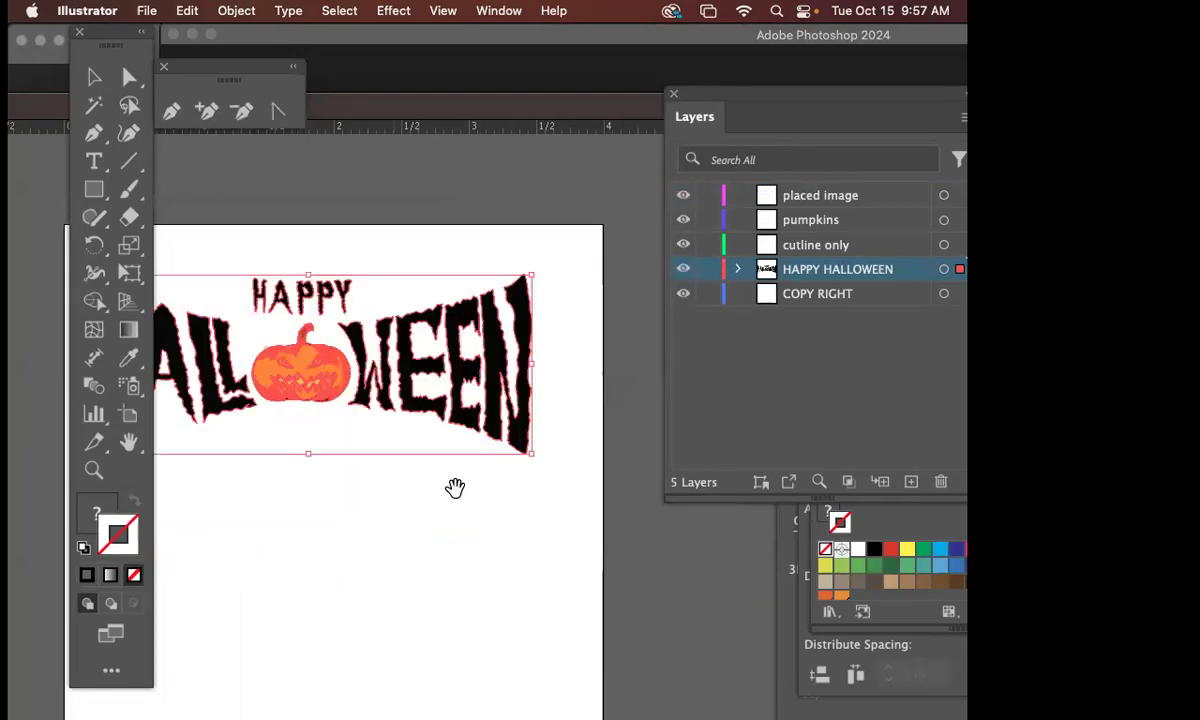
{"action": "scroll", "coordinate": [455, 486], "scroll_direction": "left", "scroll_amount": 5}
{"action": "scroll", "coordinate": [455, 486], "scroll_direction": "down", "scroll_amount": 4}
{"action": "left_click_drag", "start_coordinate": [540, 268], "coordinate": [585, 580]}
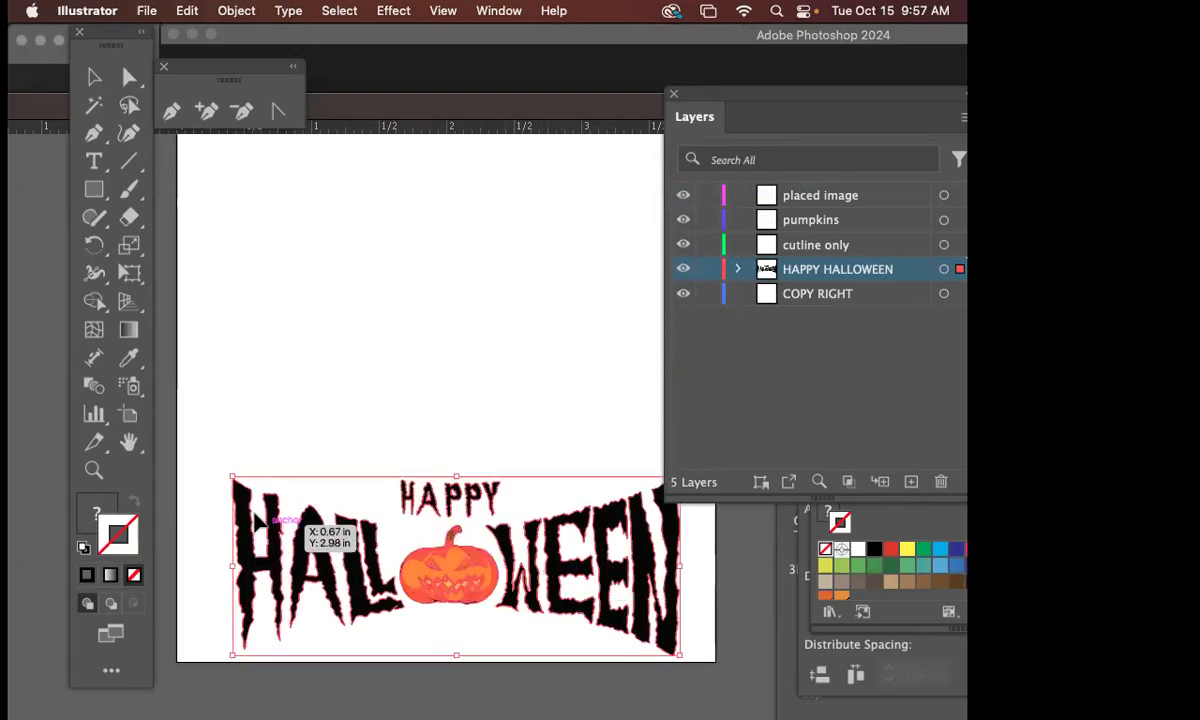
{"action": "left_click_drag", "start_coordinate": [234, 480], "coordinate": [246, 496]}
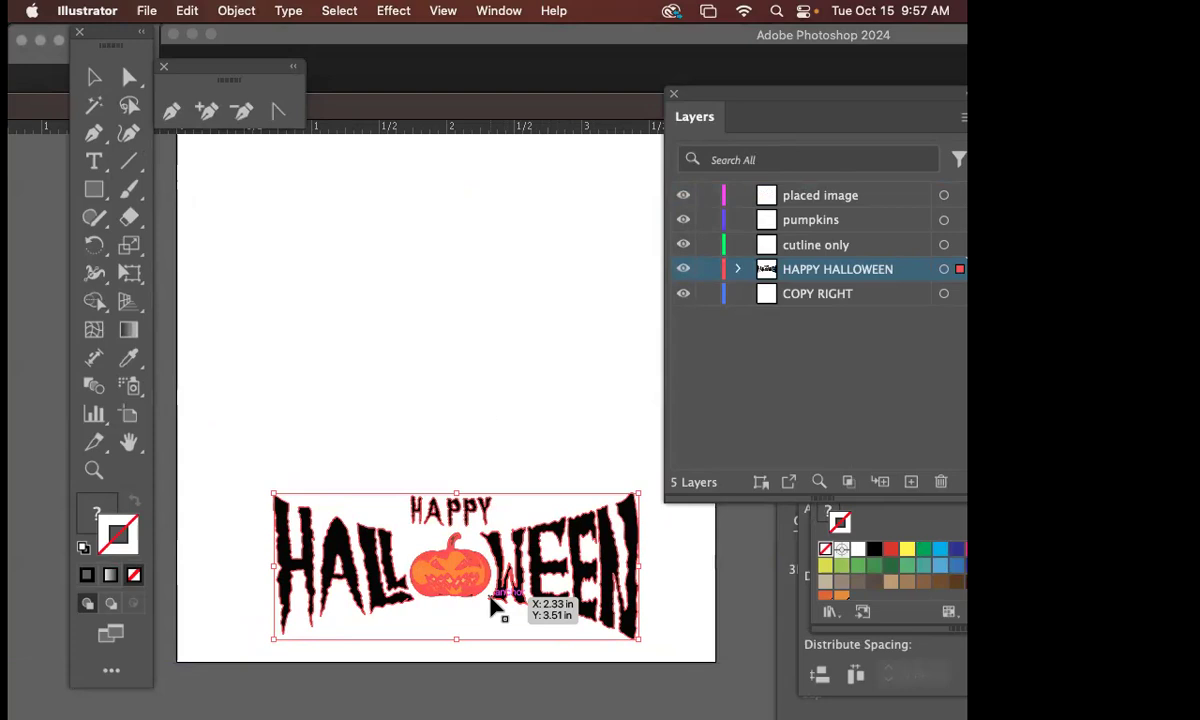
- Ungroup the Happy Halloween lettering and delete the pumpkin that stands in for the letter O
{"action": "left_click_drag", "start_coordinate": [497, 611], "coordinate": [486, 400]}
{"action": "left_click", "coordinate": [240, 10]}
{"action": "left_click", "coordinate": [268, 151]}
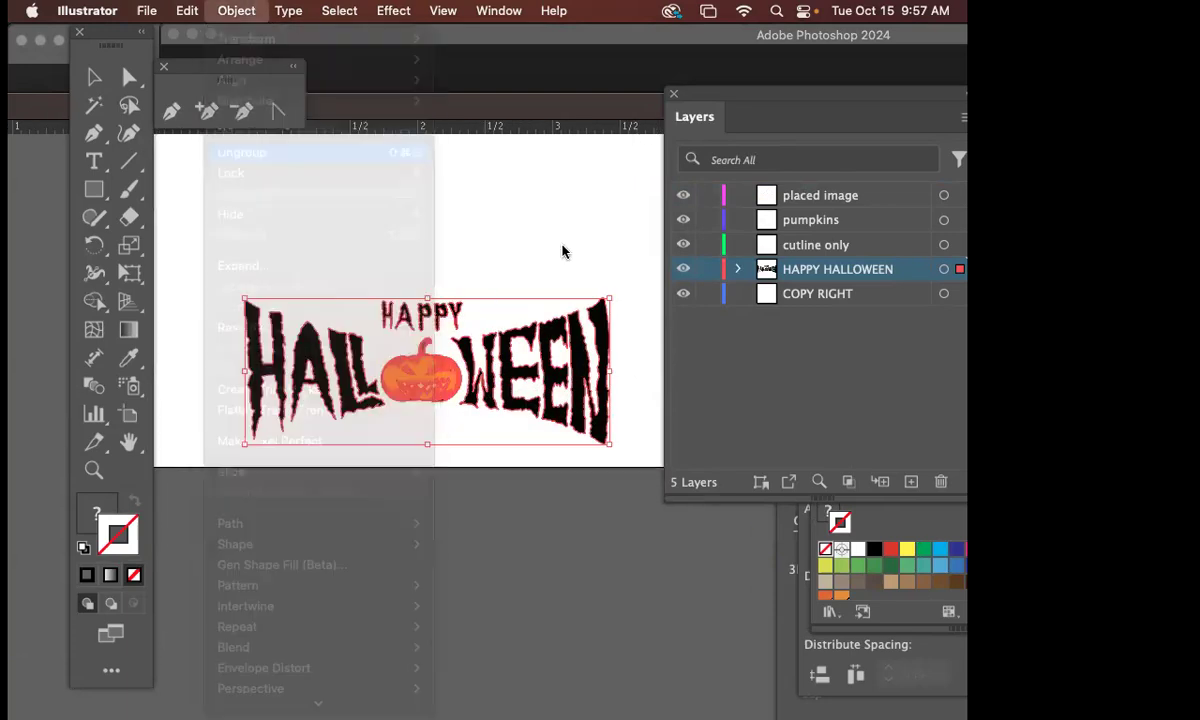
{"action": "left_click", "coordinate": [533, 298]}
{"action": "left_click", "coordinate": [414, 400]}
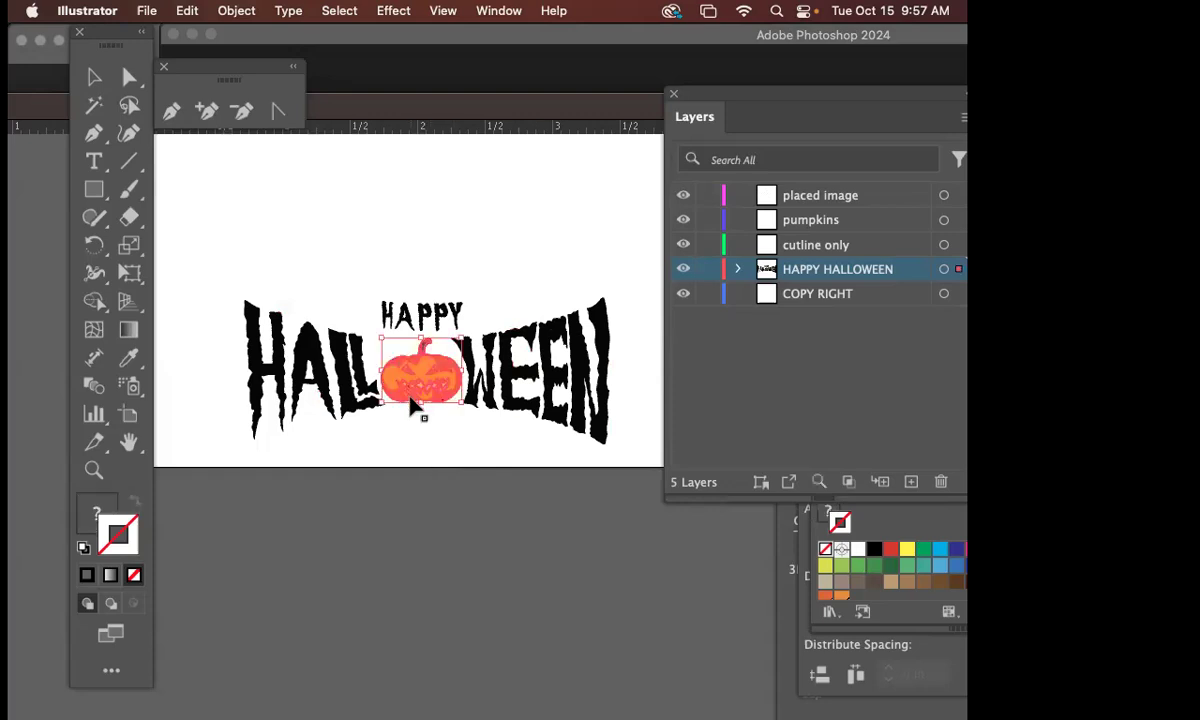
{"action": "key", "text": "Delete"}
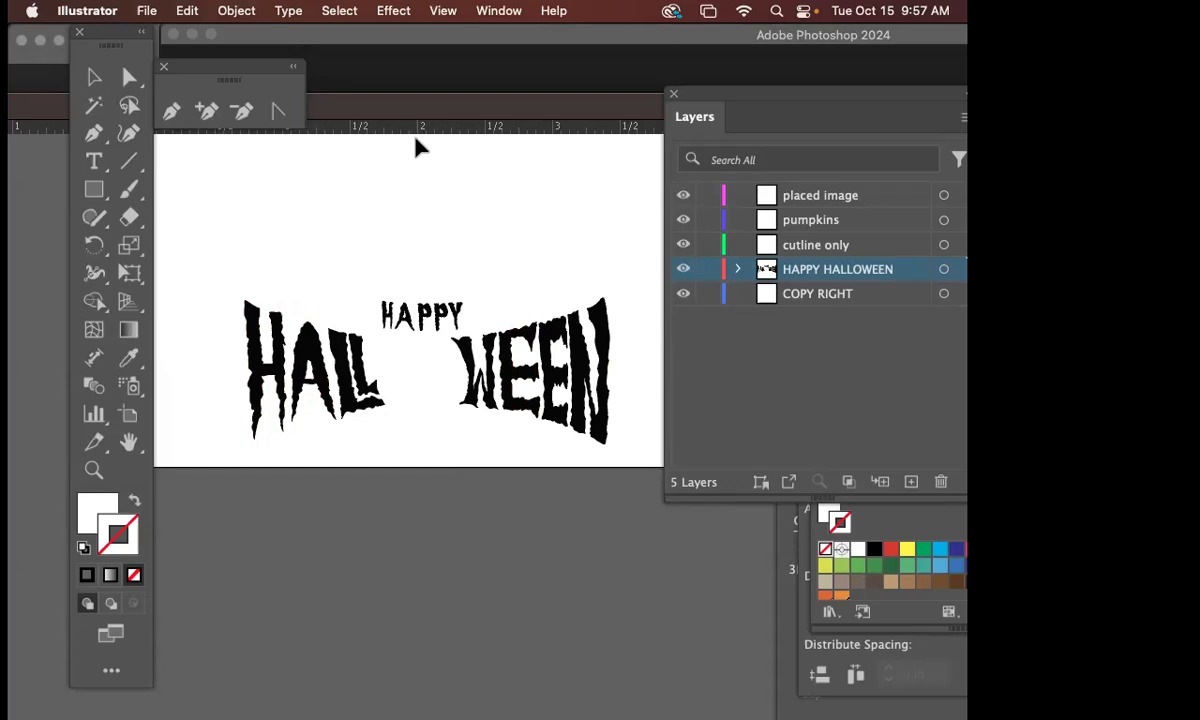
- Switch to the Vecteezy page in Google Chrome and search its vectors for "scary pumpkin"
{"action": "left_click_drag", "start_coordinate": [433, 110], "coordinate": [525, 276]}
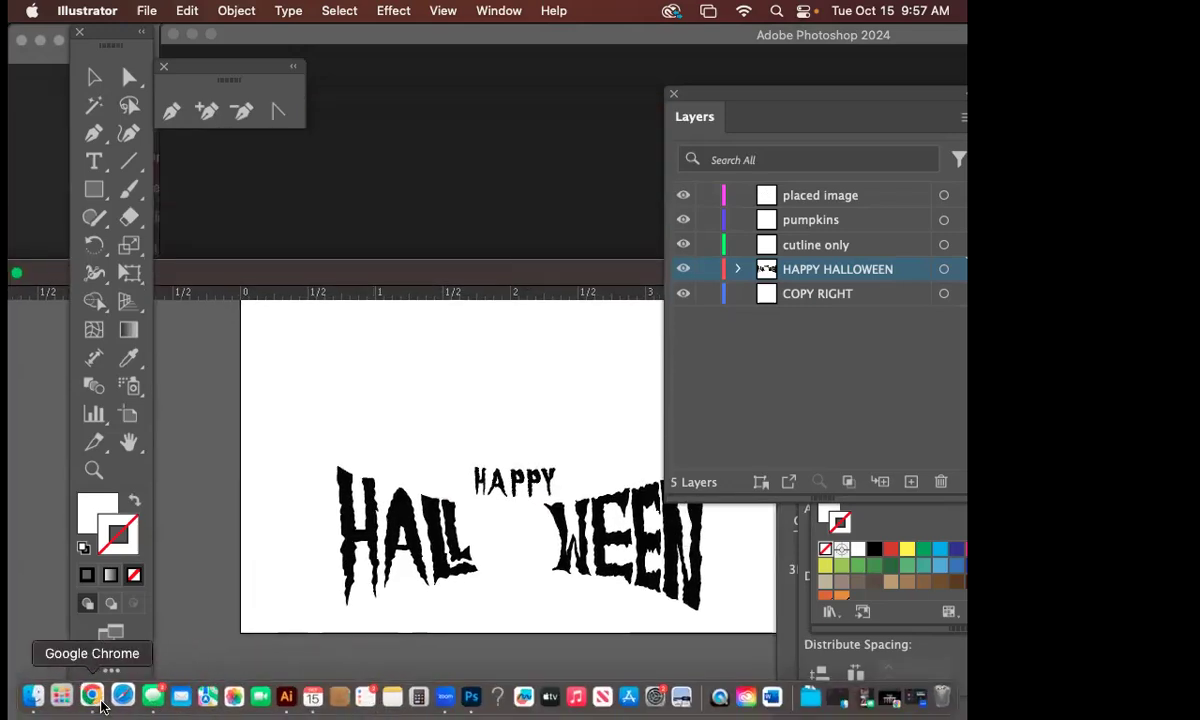
{"action": "left_click", "coordinate": [93, 696]}
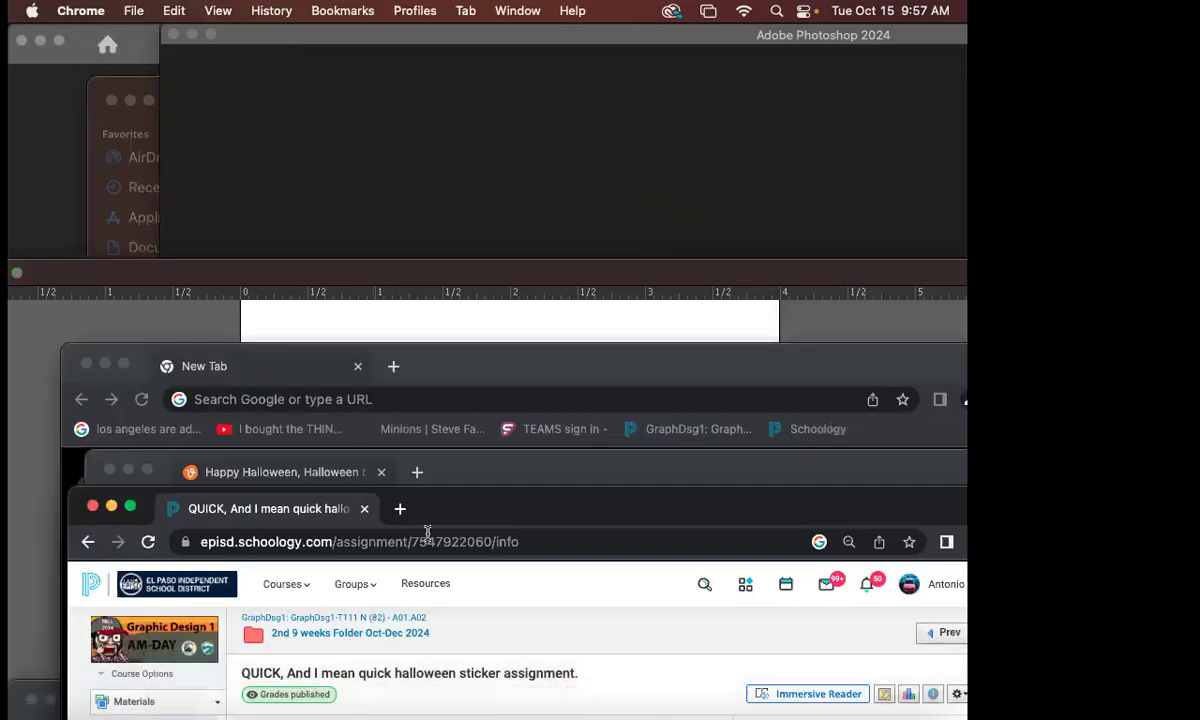
{"action": "double_click", "coordinate": [466, 467]}
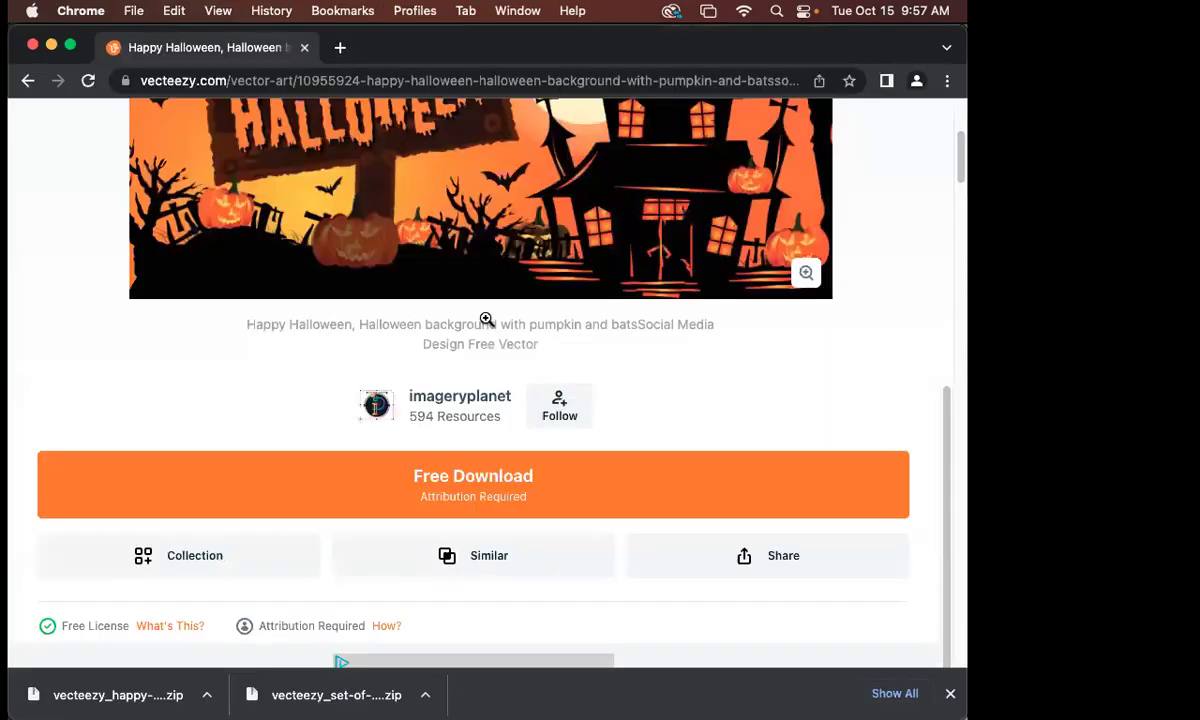
{"action": "scroll", "coordinate": [490, 321], "scroll_direction": "up", "scroll_amount": 5}
{"action": "left_click", "coordinate": [336, 186]}
{"action": "type", "text": "sc"}
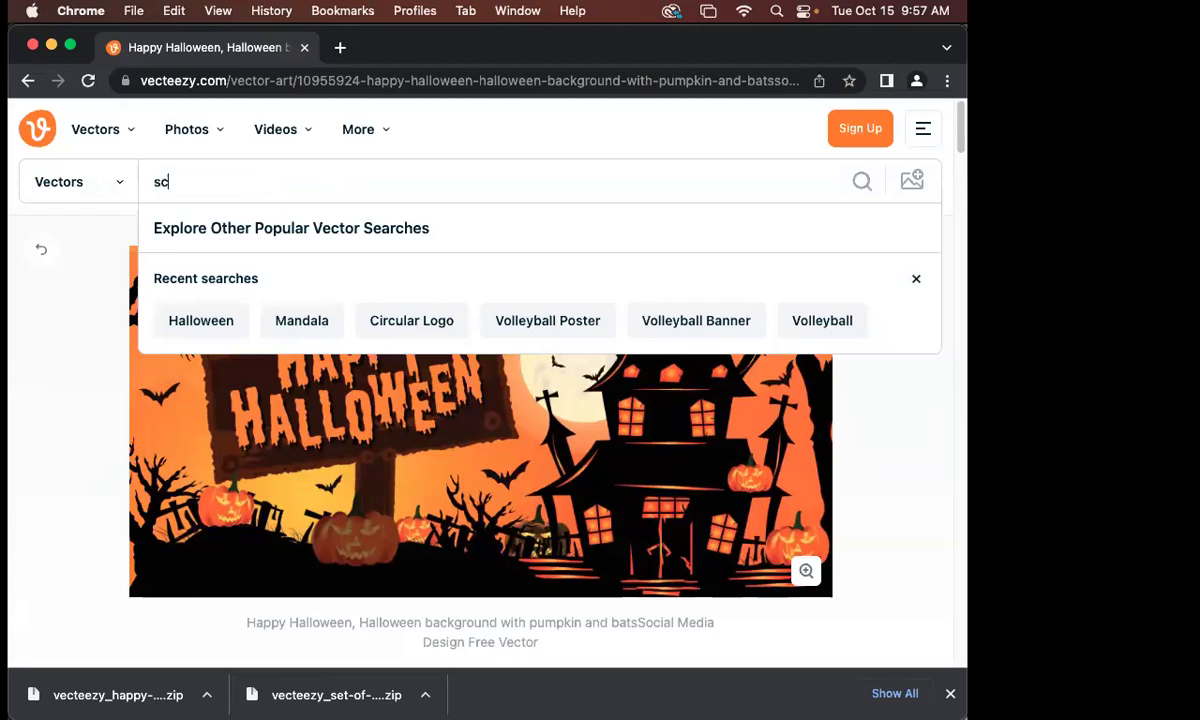
{"action": "type", "text": "ary pump"}
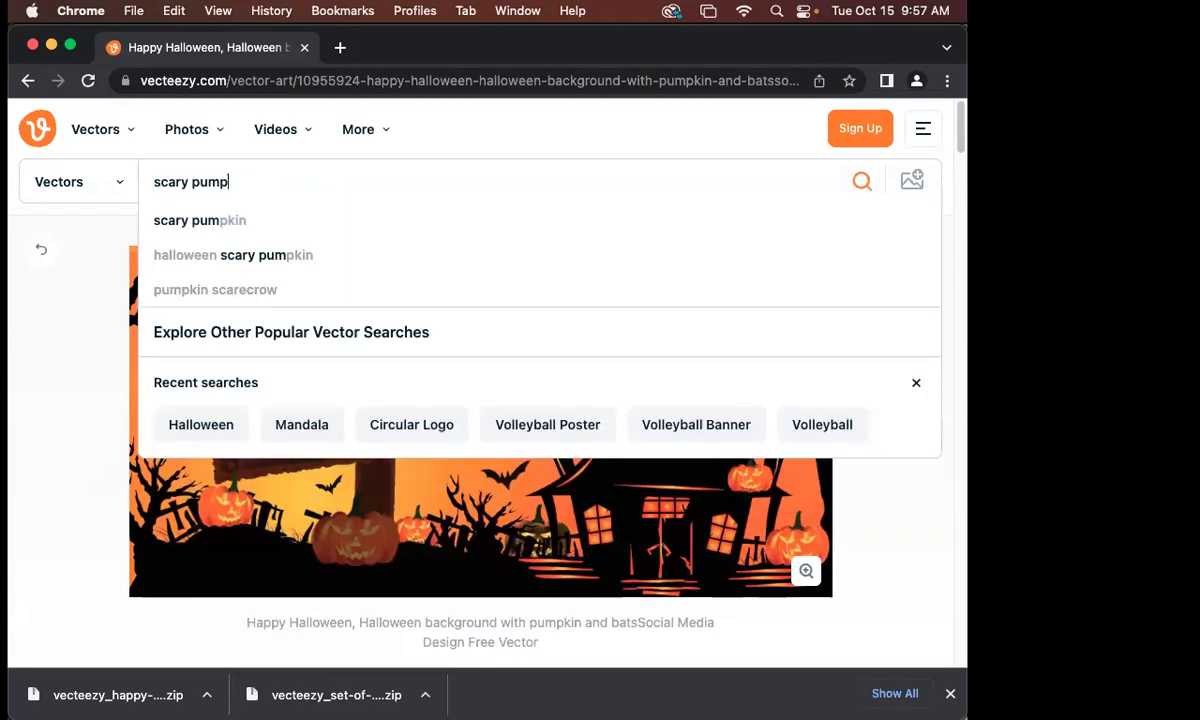
{"action": "type", "text": "kin"}
{"action": "key", "text": "Return"}
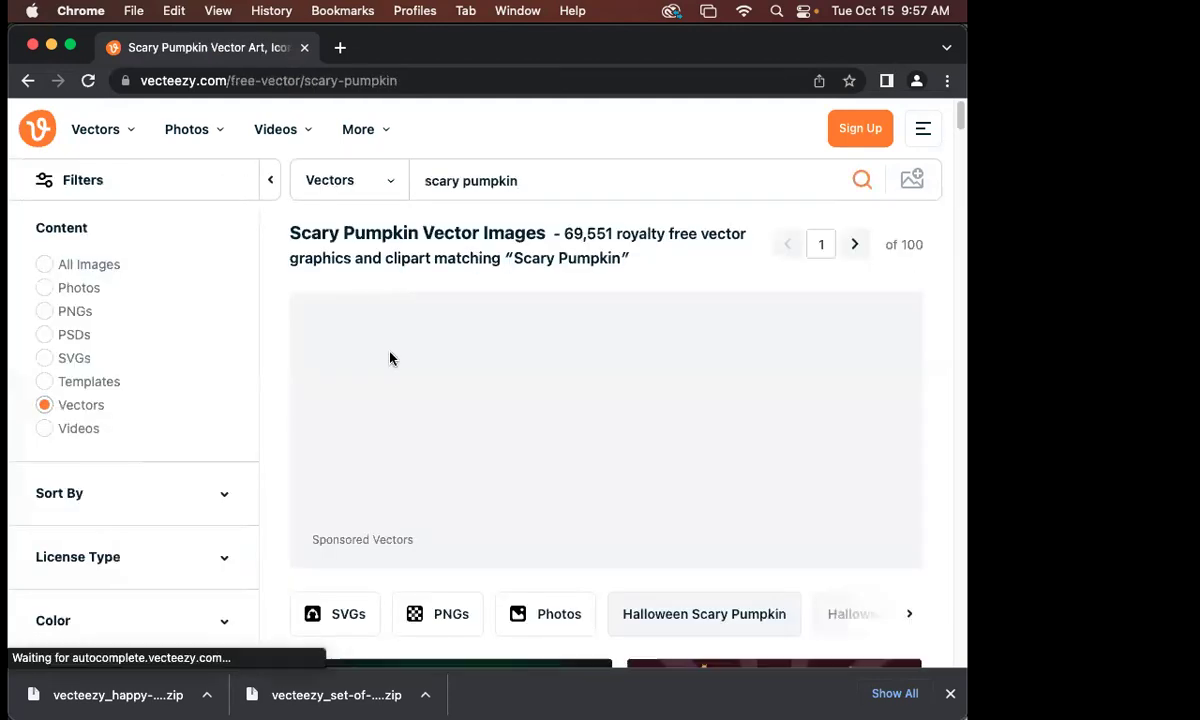
- Find the free Vector Cartoon Pumpkin Set with the purple background in the search results and start its free download
{"action": "scroll", "coordinate": [509, 461], "scroll_direction": "down", "scroll_amount": 5}
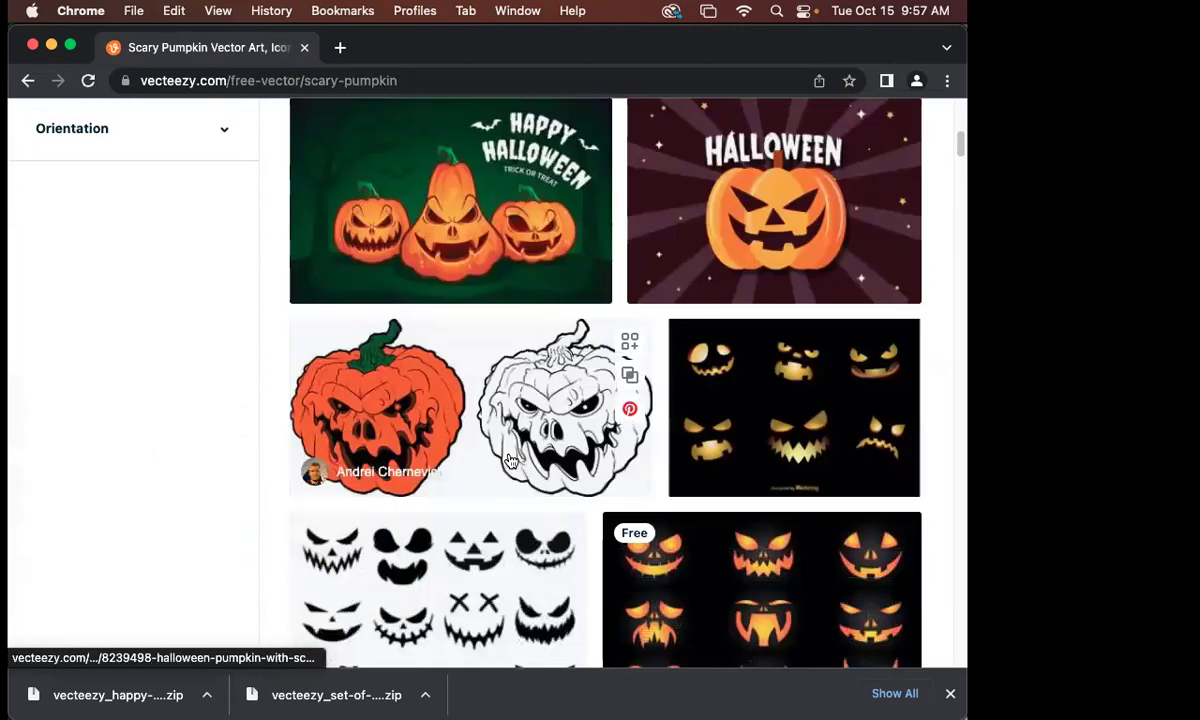
{"action": "scroll", "coordinate": [495, 463], "scroll_direction": "down", "scroll_amount": 4}
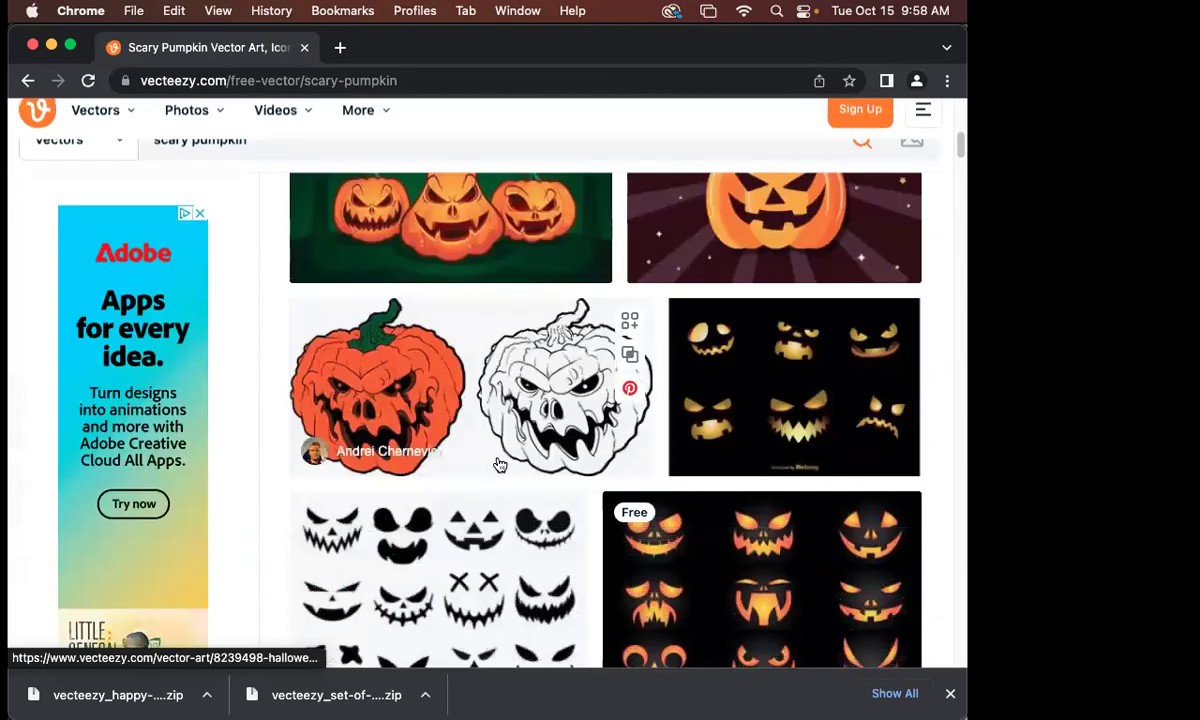
{"action": "scroll", "coordinate": [499, 464], "scroll_direction": "down", "scroll_amount": 5}
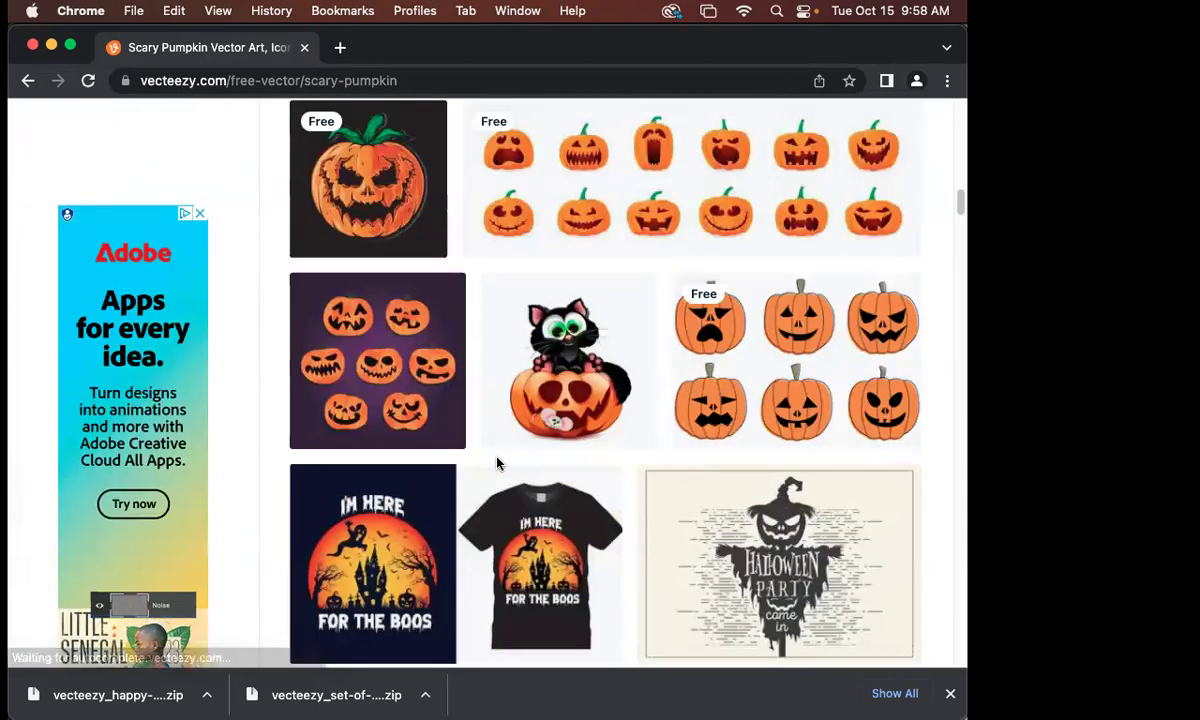
{"action": "scroll", "coordinate": [499, 464], "scroll_direction": "down", "scroll_amount": 3}
{"action": "scroll", "coordinate": [499, 464], "scroll_direction": "down", "scroll_amount": 5}
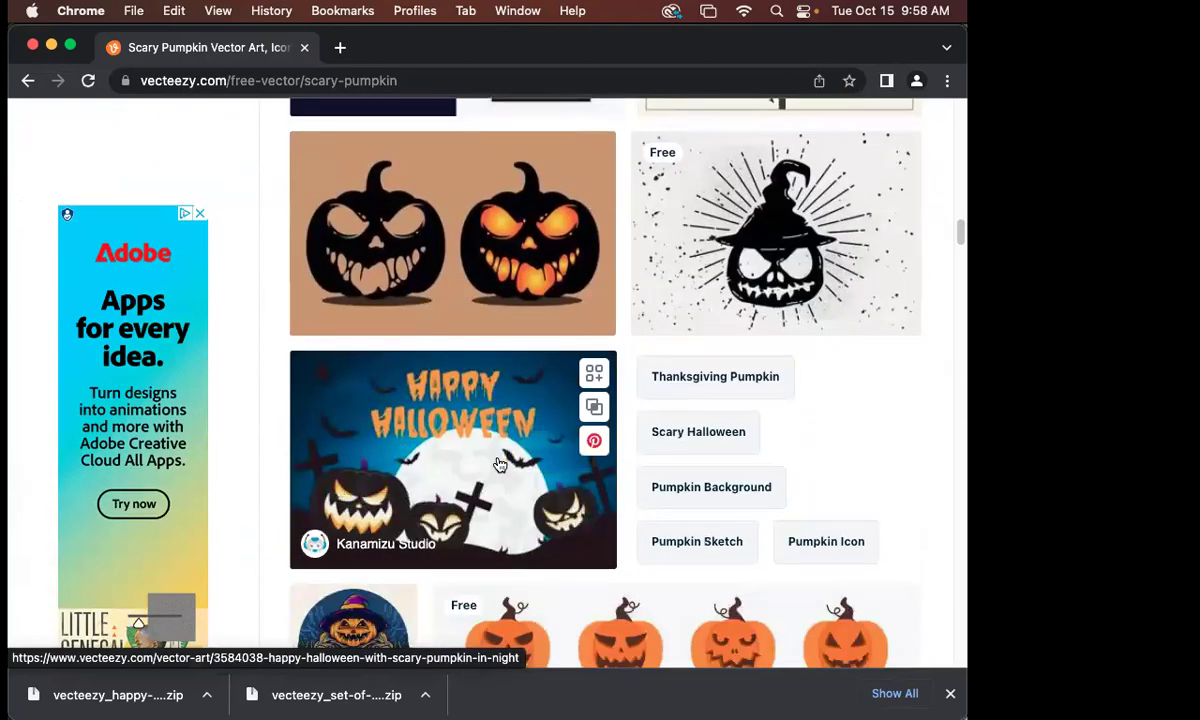
{"action": "scroll", "coordinate": [499, 464], "scroll_direction": "down", "scroll_amount": 1}
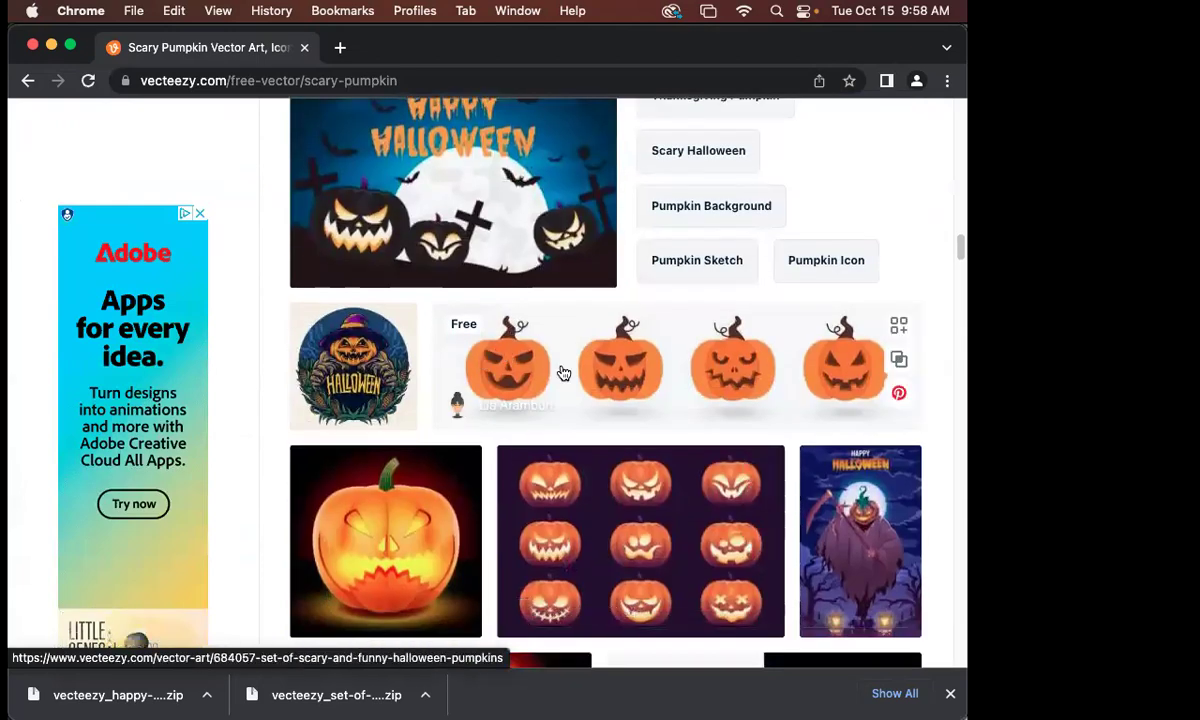
{"action": "scroll", "coordinate": [700, 551], "scroll_direction": "down", "scroll_amount": 3}
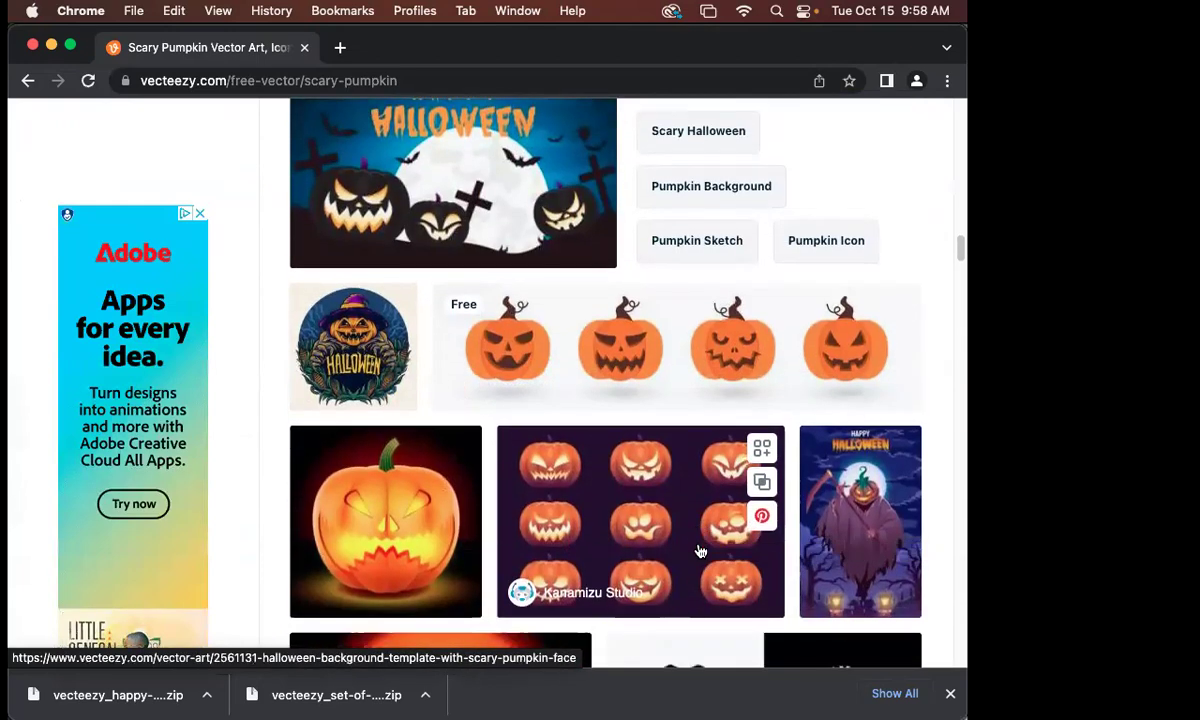
{"action": "scroll", "coordinate": [700, 551], "scroll_direction": "down", "scroll_amount": 3}
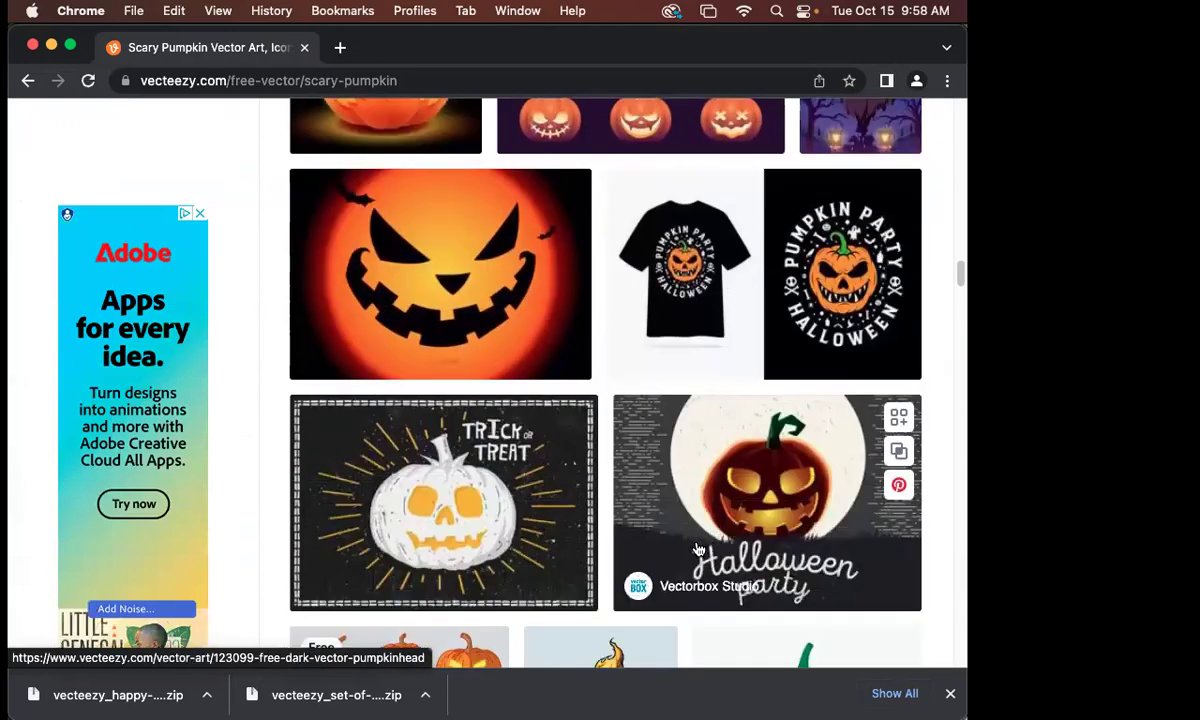
{"action": "scroll", "coordinate": [699, 549], "scroll_direction": "down", "scroll_amount": 4}
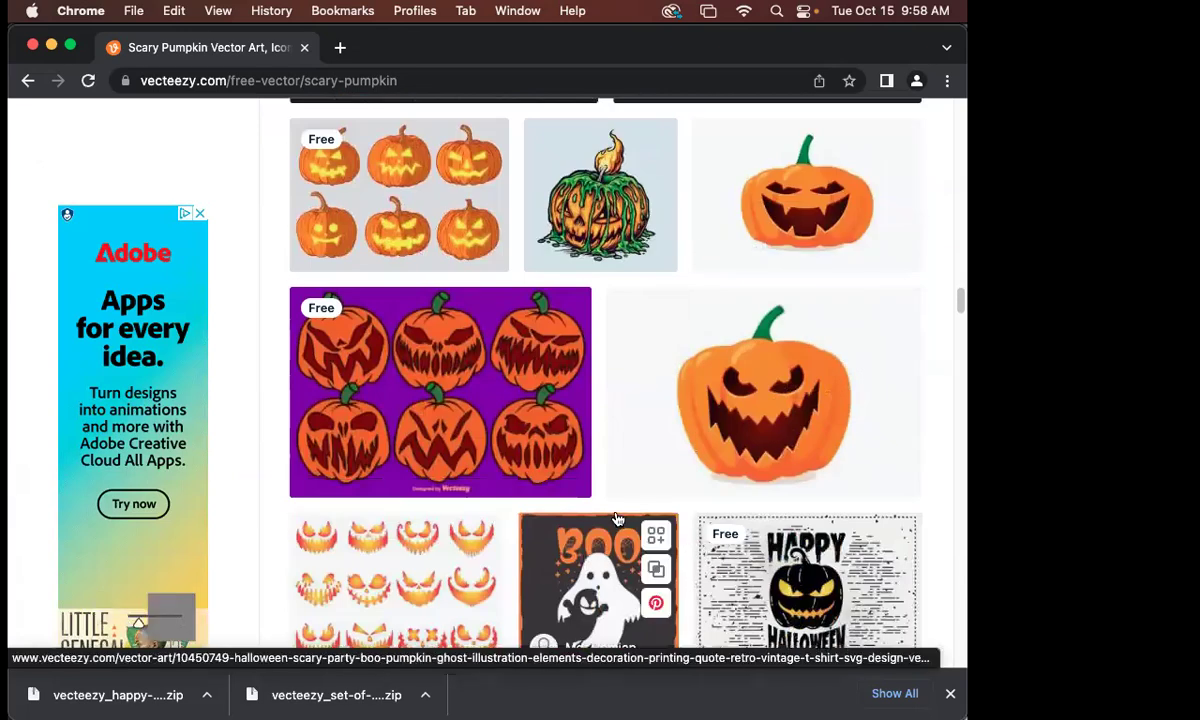
{"action": "left_click", "coordinate": [435, 370]}
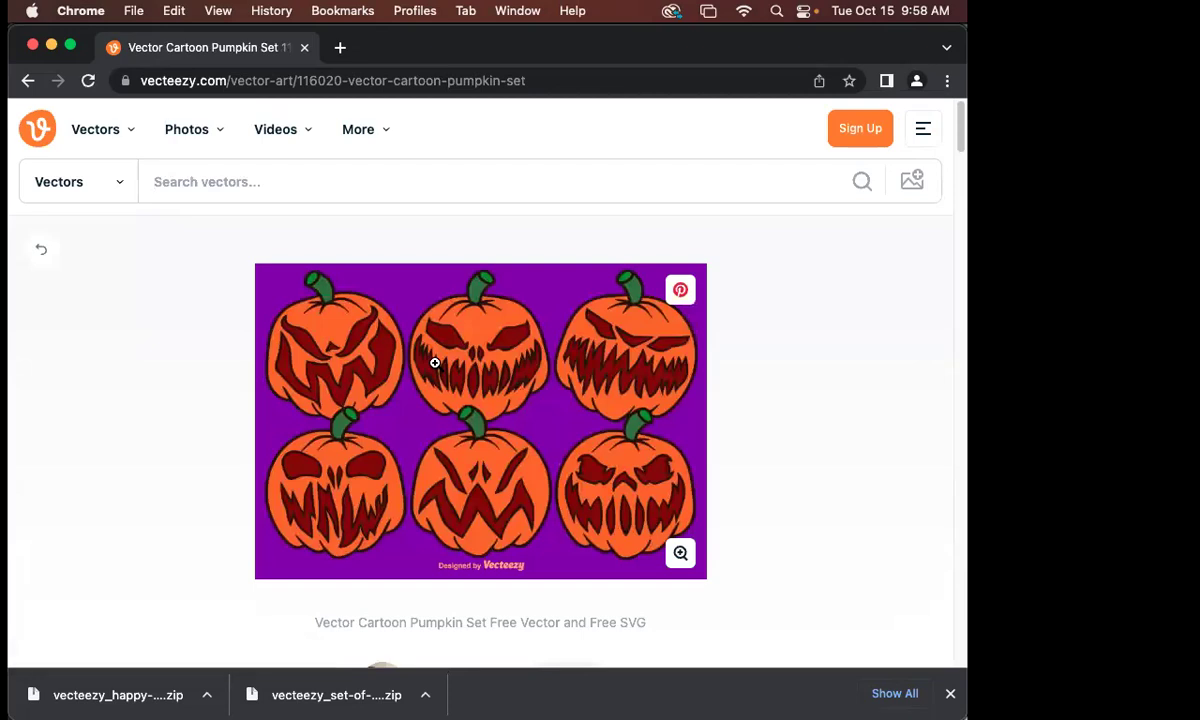
{"action": "scroll", "coordinate": [504, 402], "scroll_direction": "down", "scroll_amount": 5}
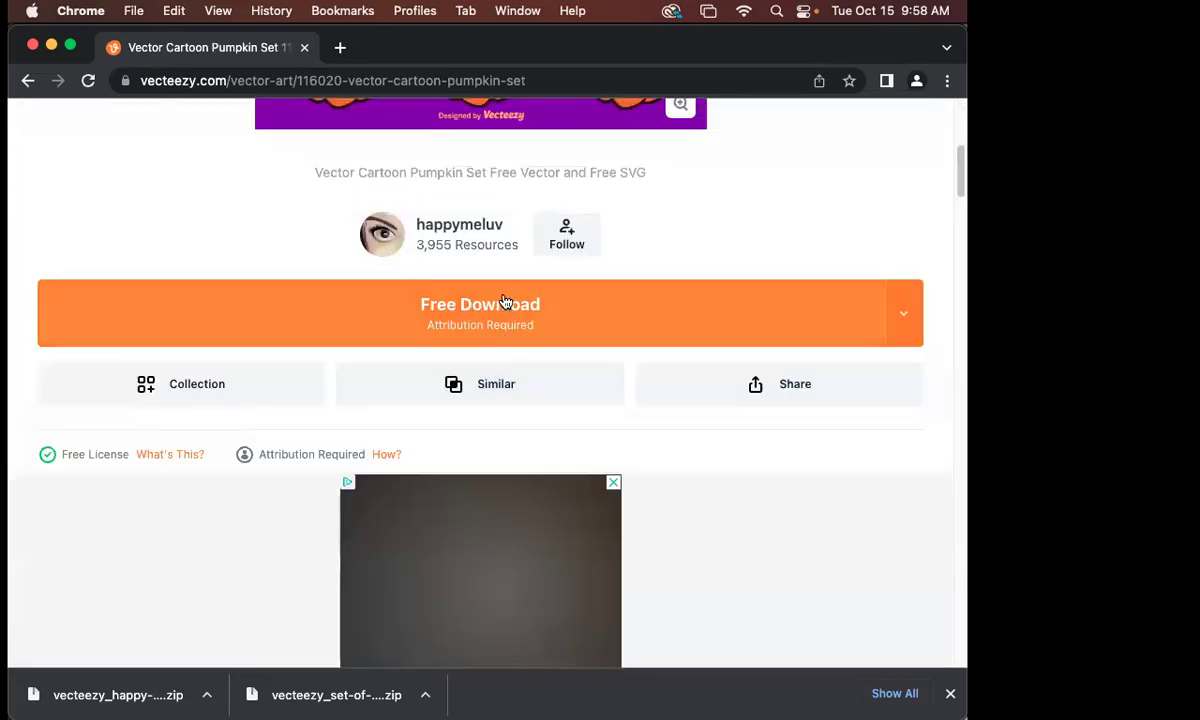
{"action": "left_click", "coordinate": [498, 304]}
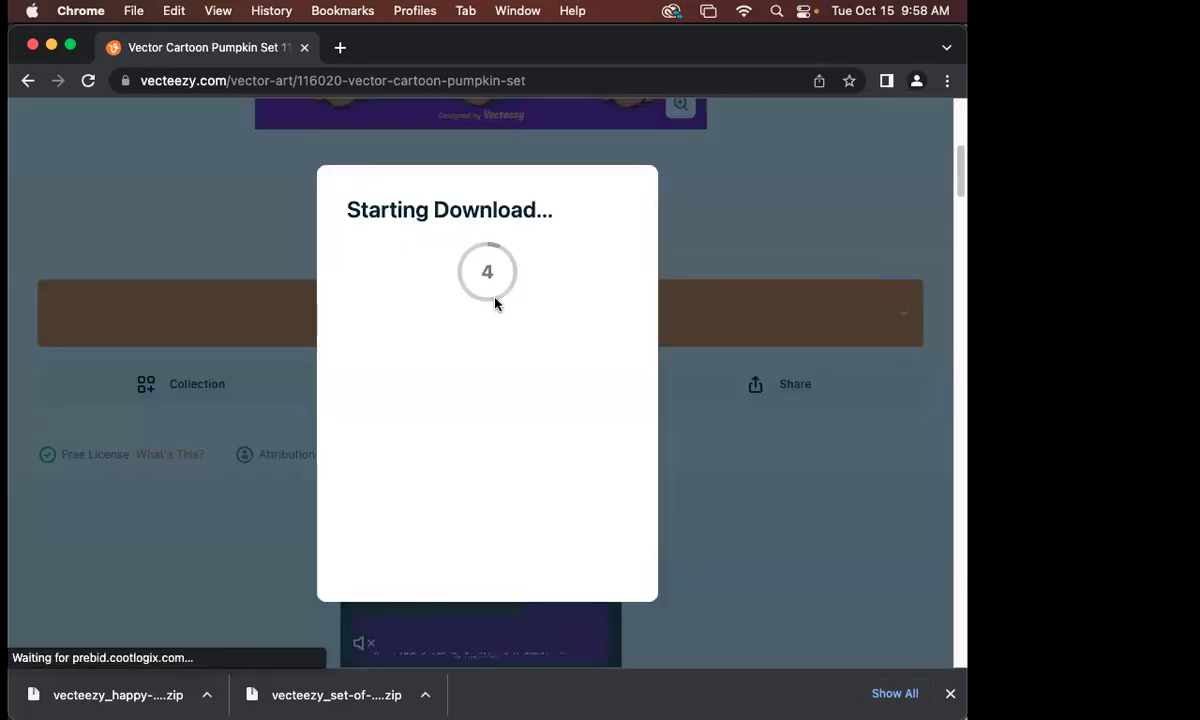
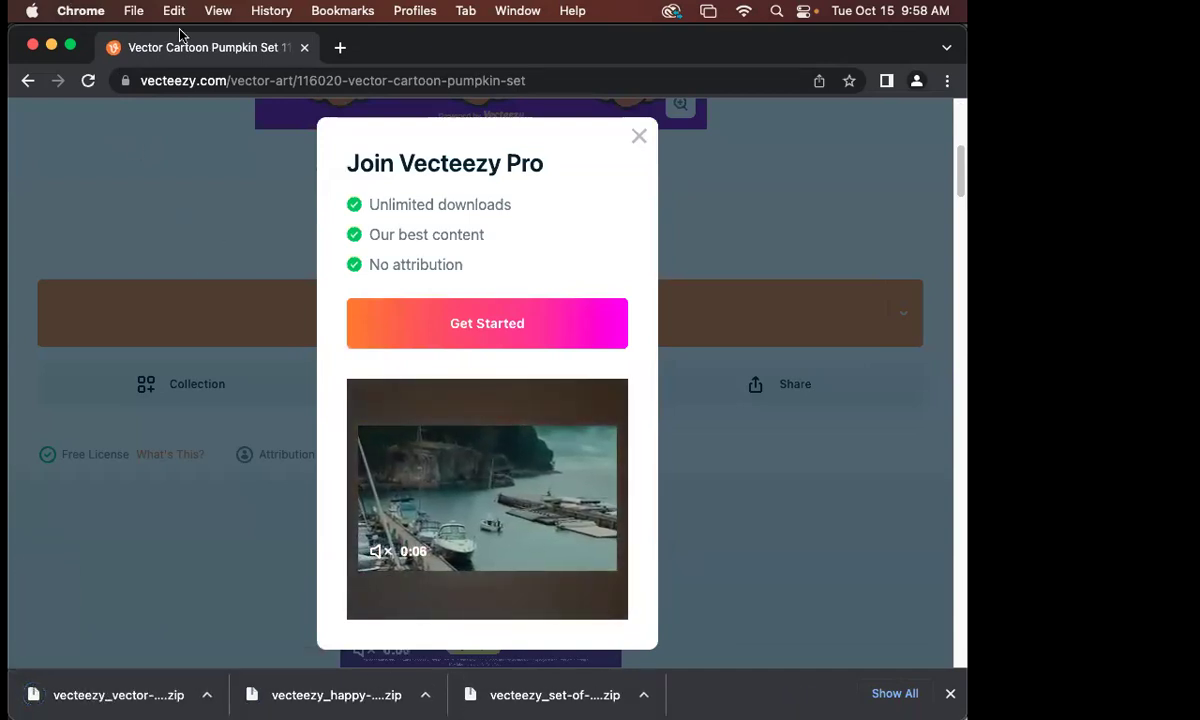
- Switch to Finder's Downloads folder, unzip the downloaded vecteezy_vector-cartoon-pumpkin-set archive and open the extracted folder
{"action": "left_click_drag", "start_coordinate": [908, 51], "coordinate": [966, 531]}
{"action": "left_click", "coordinate": [170, 164]}
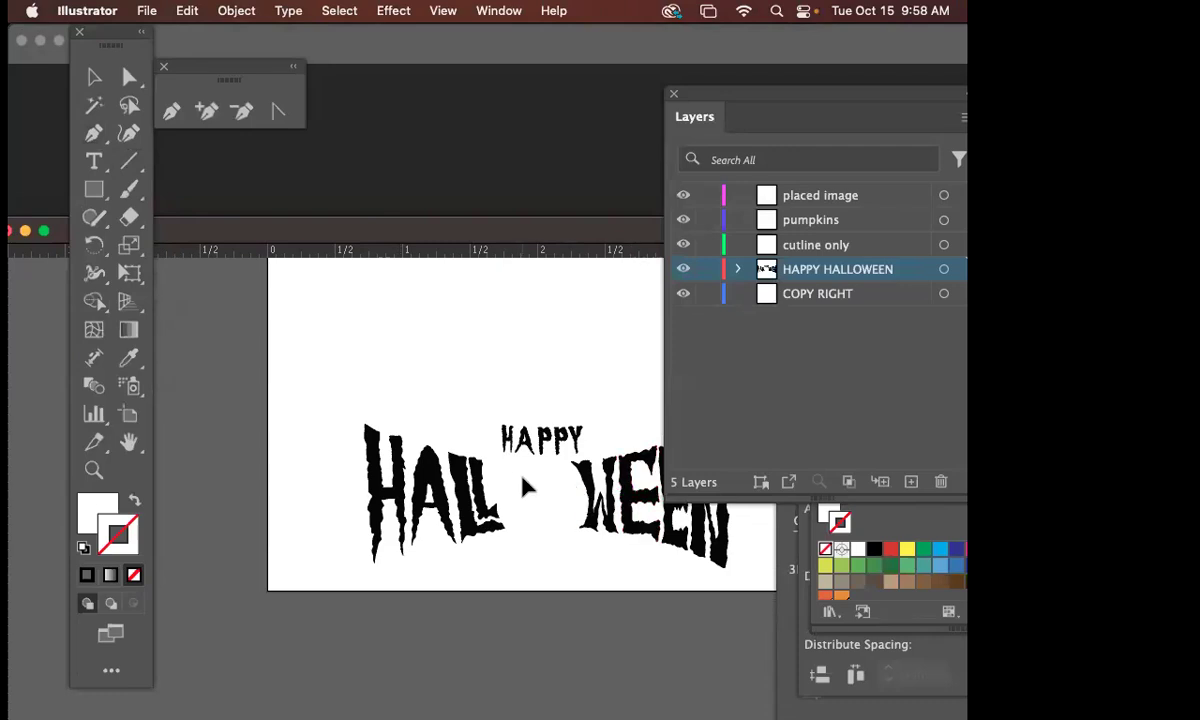
{"action": "left_click_drag", "start_coordinate": [305, 230], "coordinate": [311, 228]}
{"action": "mouse_move", "coordinate": [120, 701]}
{"action": "left_click", "coordinate": [45, 705]}
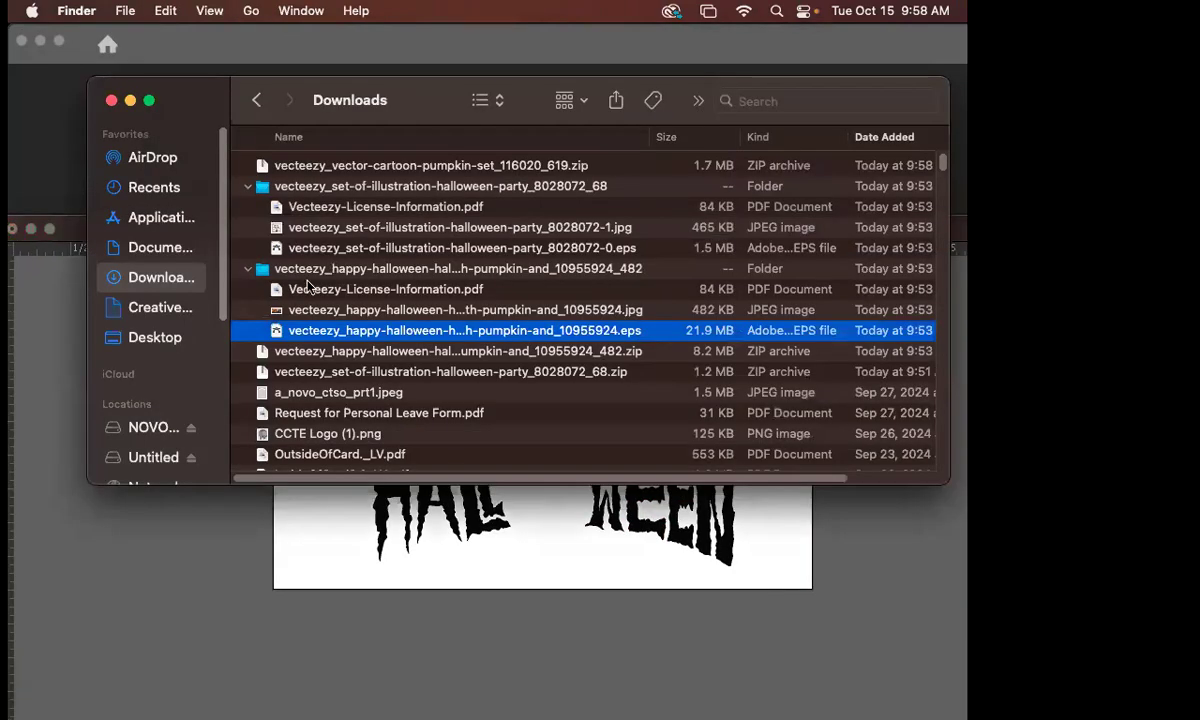
{"action": "double_click", "coordinate": [311, 172]}
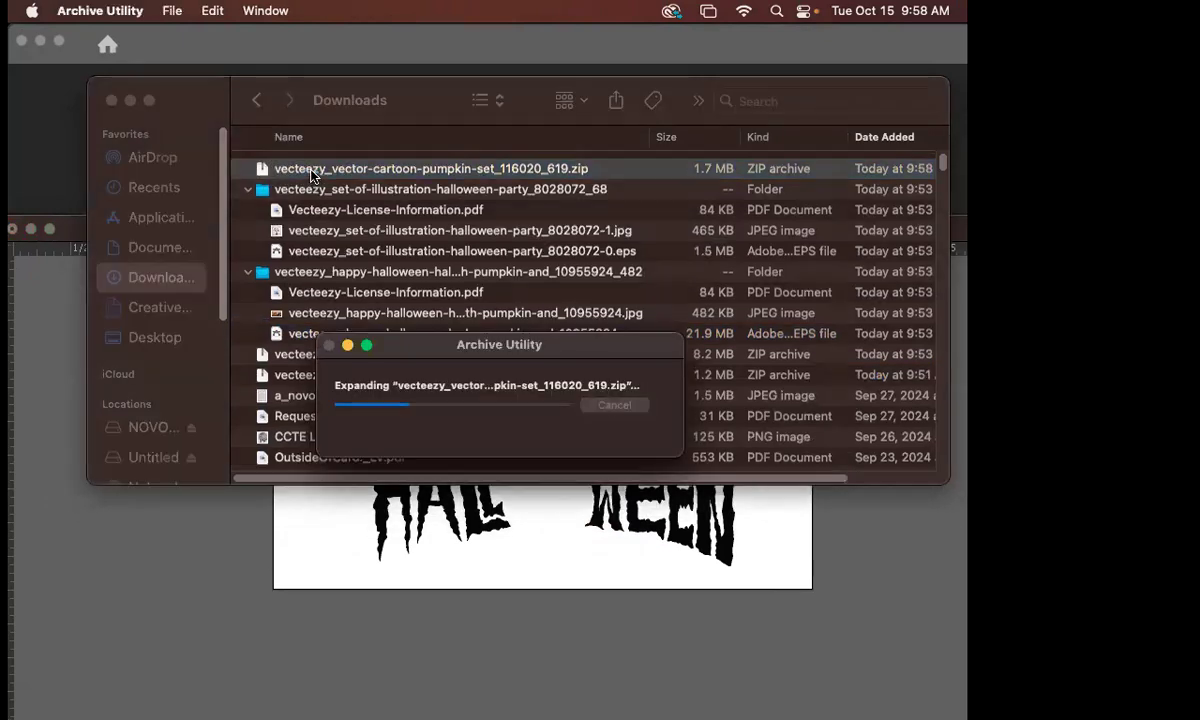
{"action": "double_click", "coordinate": [311, 168]}
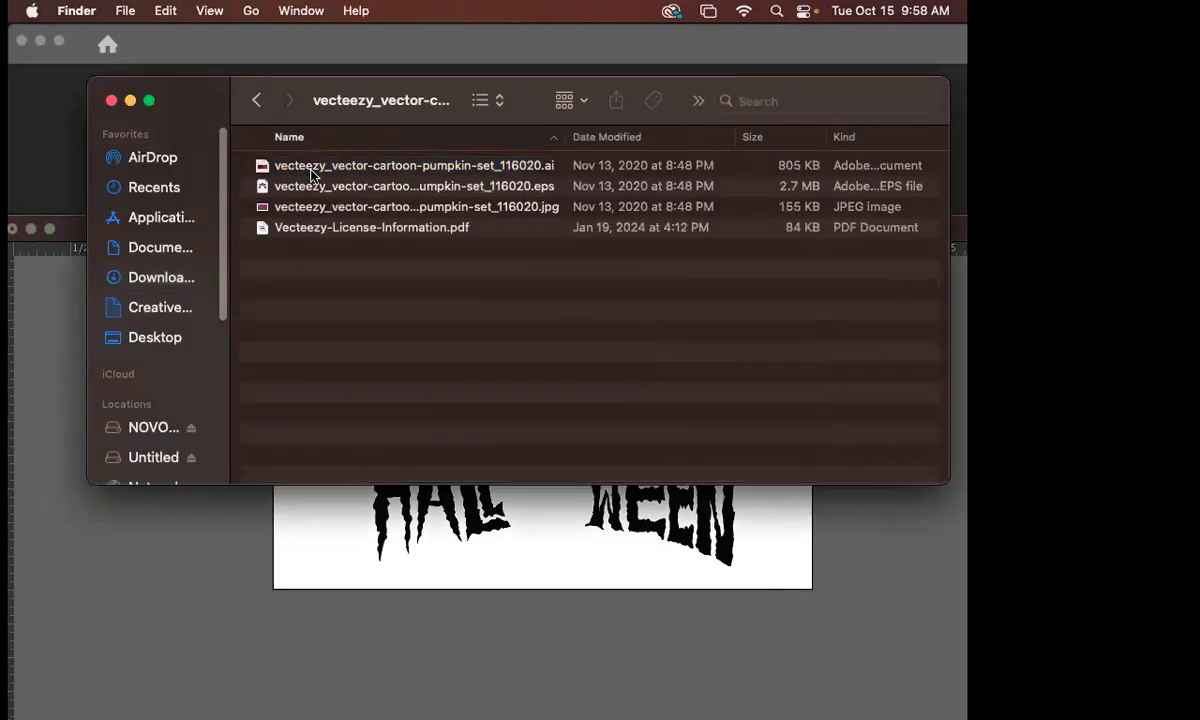
- Open vecteezy_vector-cartoon-pumpkin-set_116020.ai in Adobe Illustrator
{"action": "right_click", "coordinate": [366, 175]}
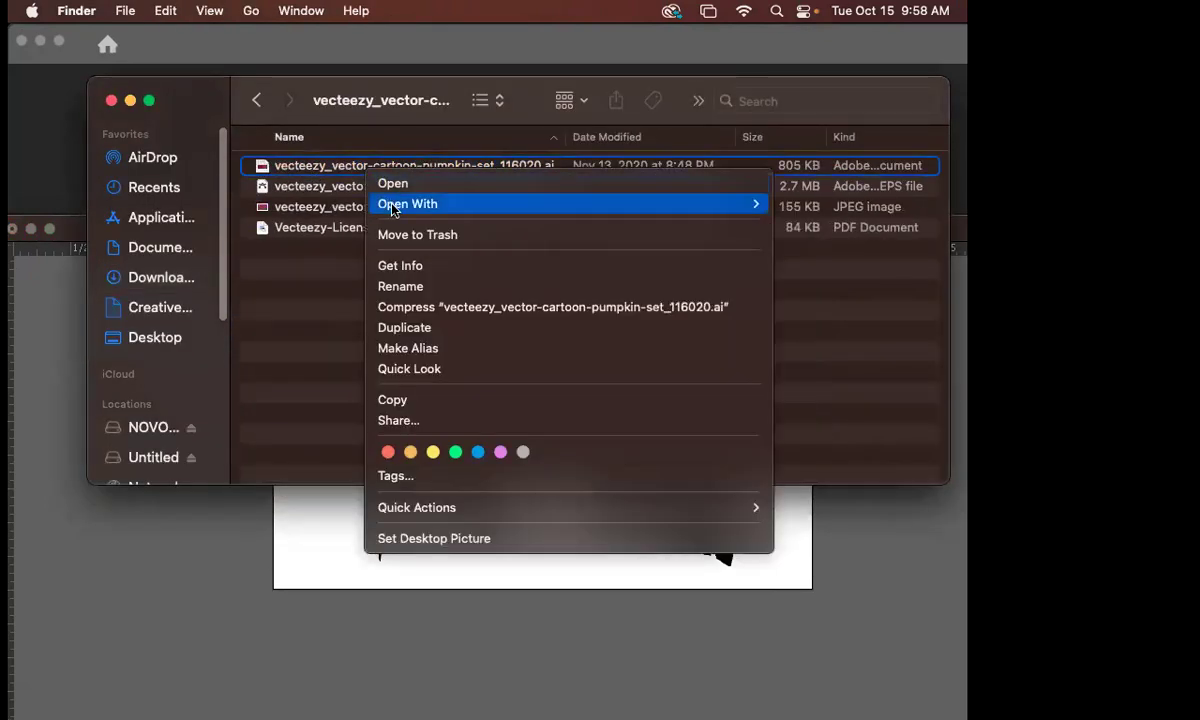
{"action": "mouse_move", "coordinate": [394, 205]}
{"action": "left_click", "coordinate": [277, 205]}
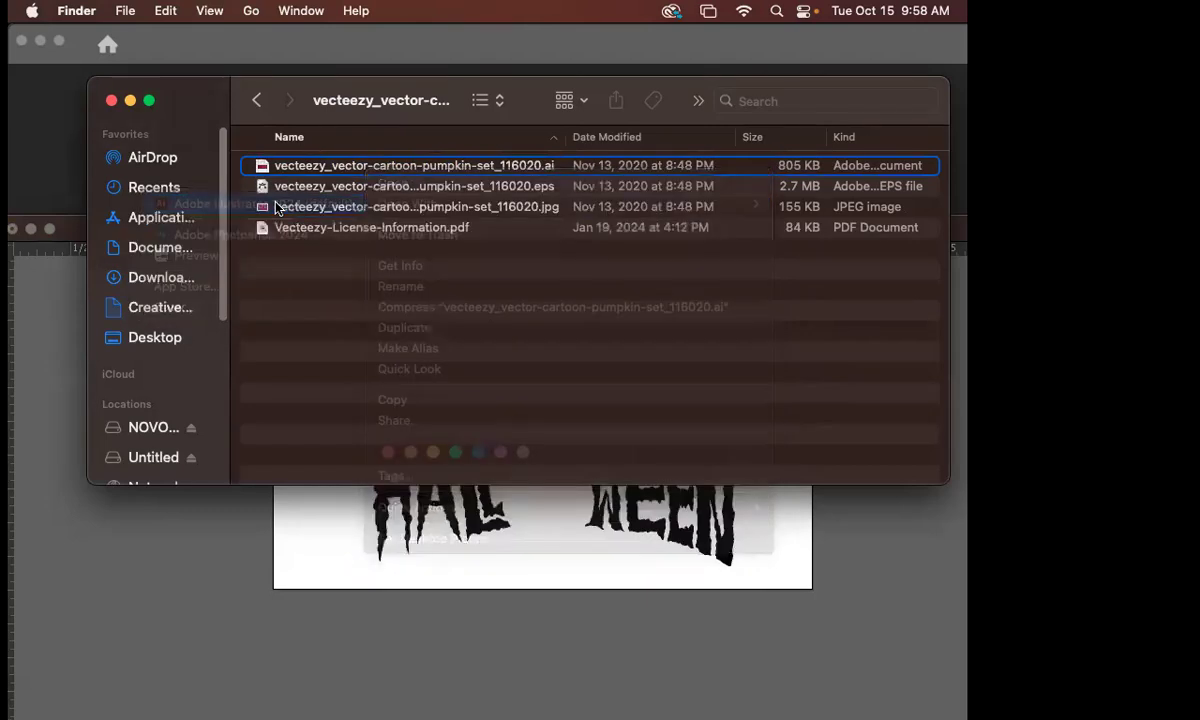
- Select and copy the first pumpkin in the bottom row of the cartoon pumpkin set
{"action": "left_click_drag", "start_coordinate": [473, 617], "coordinate": [556, 435]}
{"action": "left_click_drag", "start_coordinate": [517, 547], "coordinate": [587, 498]}
{"action": "scroll", "coordinate": [355, 515], "scroll_direction": "down", "scroll_amount": 2}
{"action": "scroll", "coordinate": [355, 515], "scroll_direction": "left", "scroll_amount": 3}
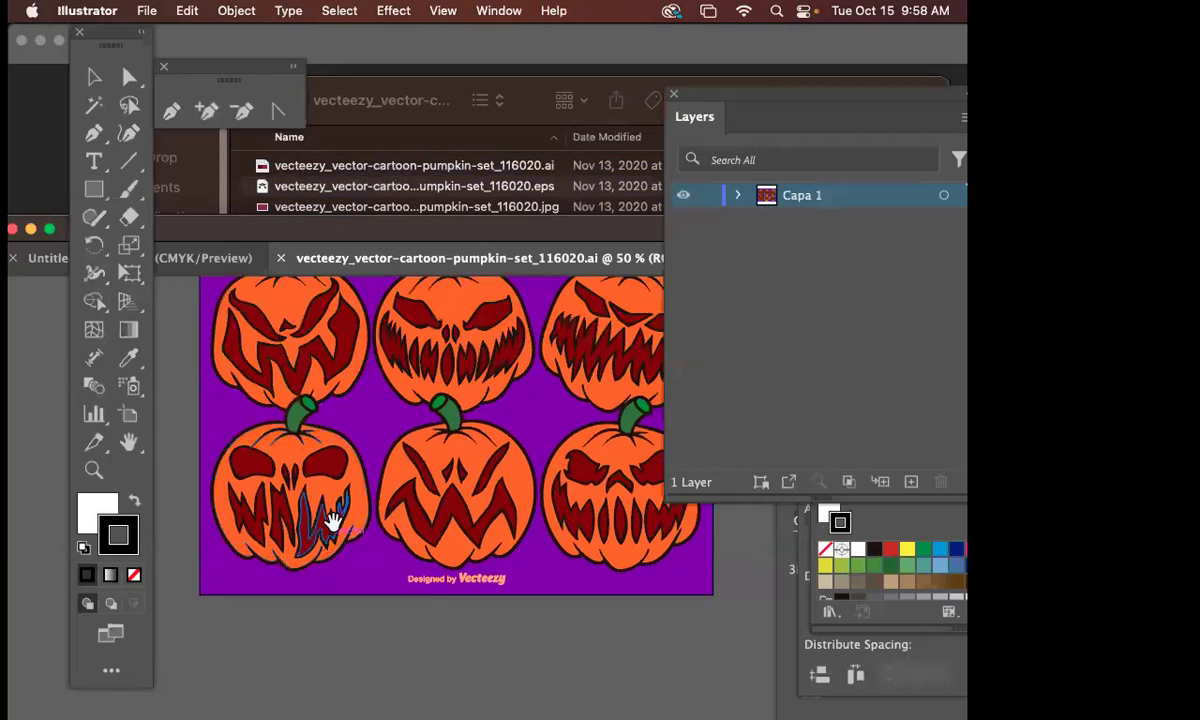
{"action": "left_click", "coordinate": [405, 485]}
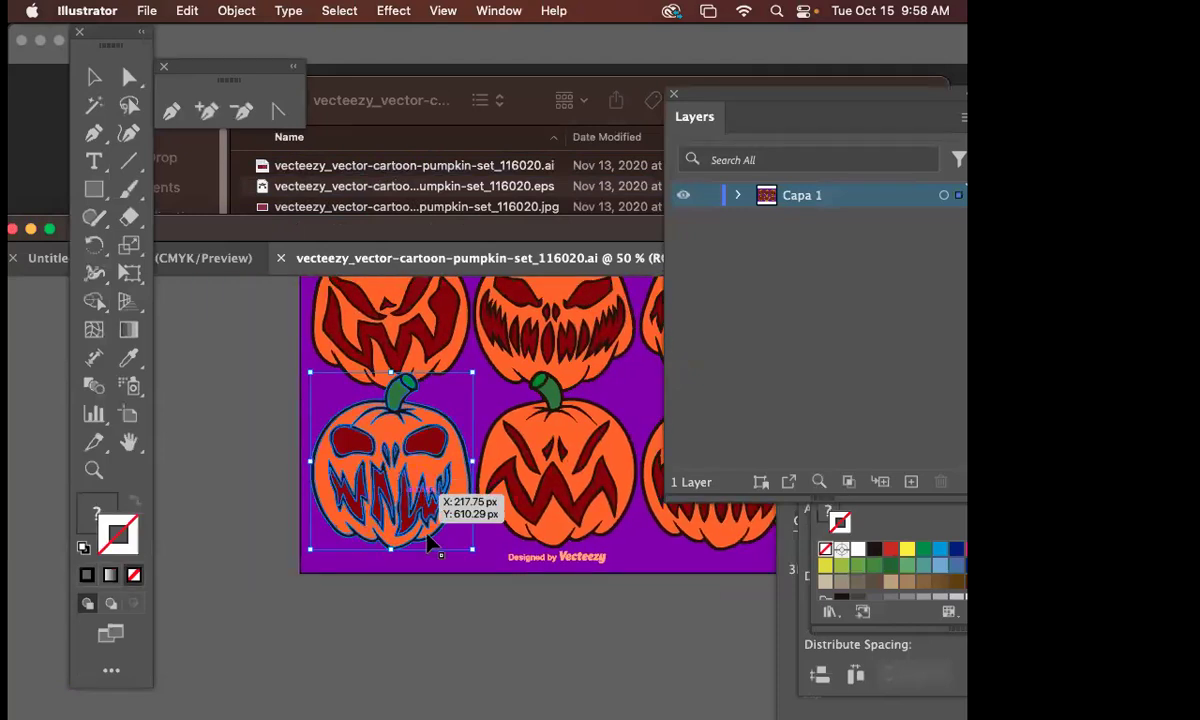
{"action": "left_click_drag", "start_coordinate": [405, 518], "coordinate": [402, 514]}
- Switch to the untitled sticker document and paste the copied pumpkin onto the pumpkins layer
{"action": "left_click", "coordinate": [228, 259]}
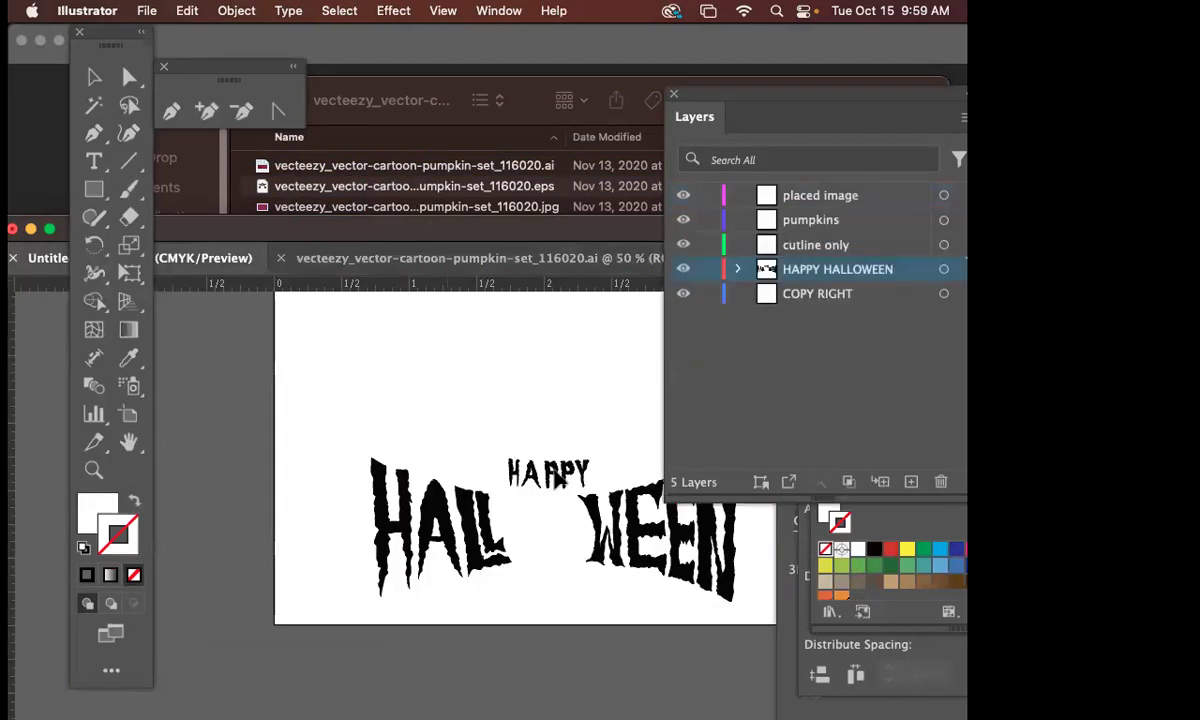
{"action": "scroll", "coordinate": [578, 365], "scroll_direction": "right", "scroll_amount": 5}
{"action": "scroll", "coordinate": [578, 365], "scroll_direction": "down", "scroll_amount": 3}
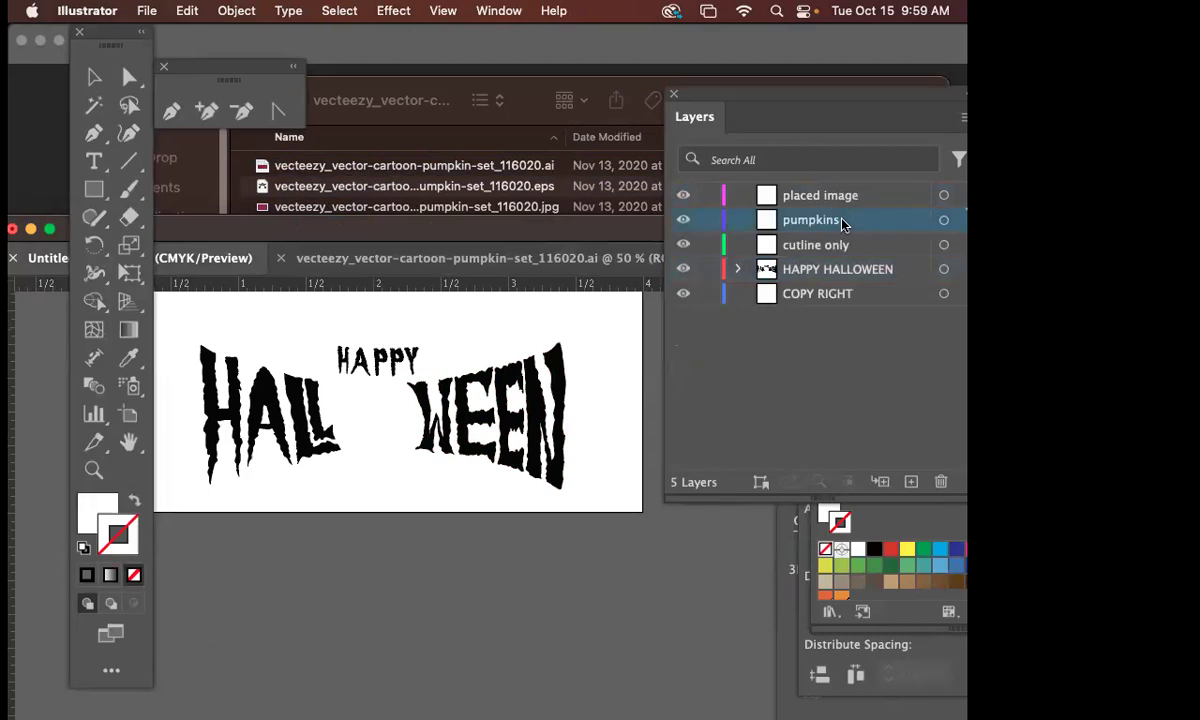
{"action": "key", "text": "ctrl+v"}
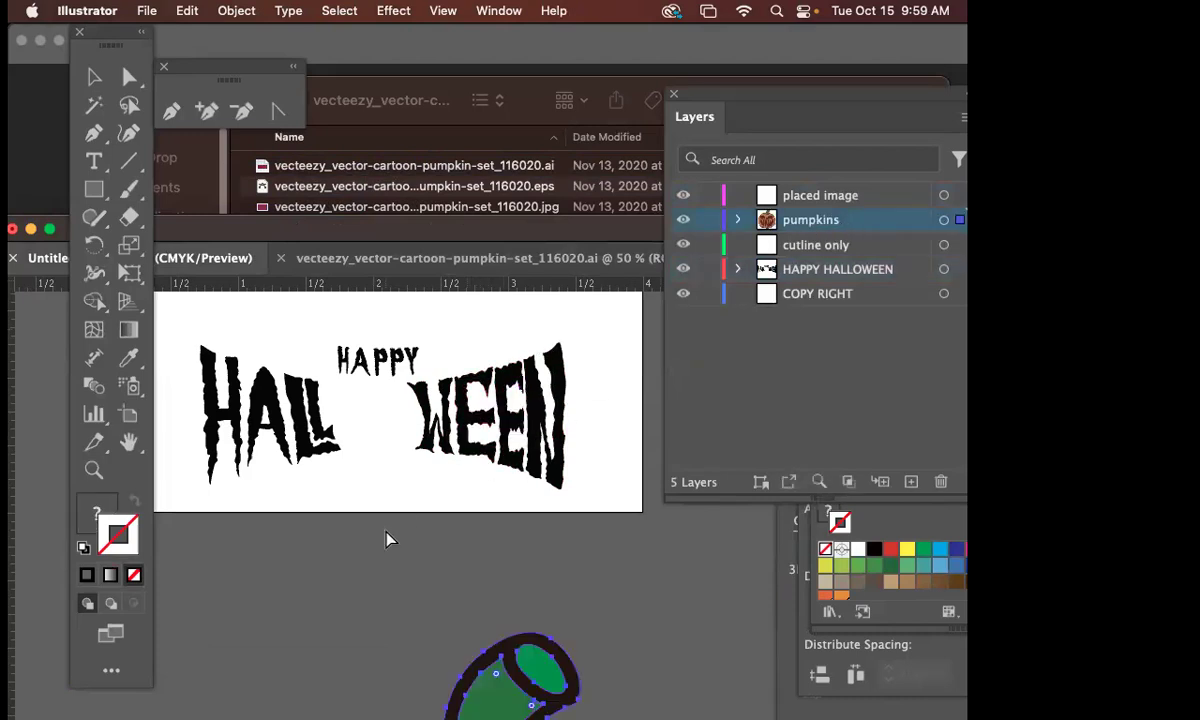
- Reduce the oversized pasted pumpkin to about 1.1 in wide and bring it near the artboard
{"action": "key", "text": "super+minus"}
{"action": "key", "text": "super+minus"}
{"action": "key", "text": "super+minus"}
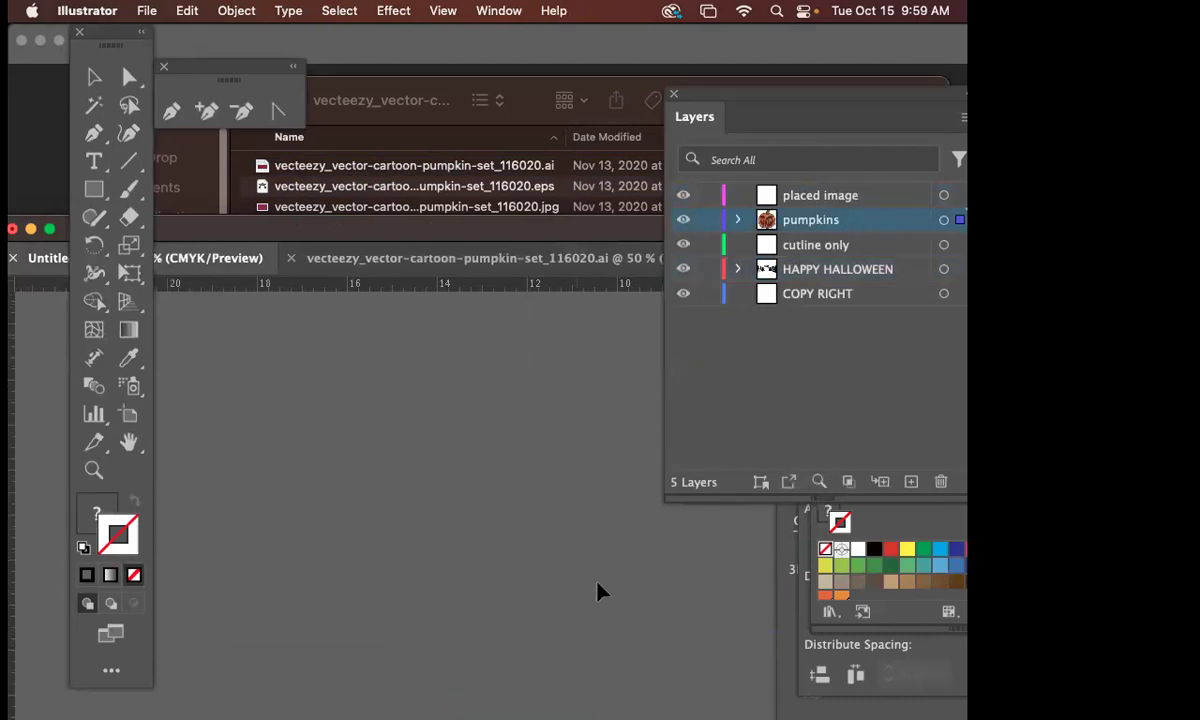
{"action": "left_click_drag", "start_coordinate": [605, 588], "coordinate": [275, 362]}
{"action": "left_click_drag", "start_coordinate": [525, 556], "coordinate": [202, 263]}
{"action": "left_click_drag", "start_coordinate": [463, 545], "coordinate": [361, 630]}
{"action": "left_click_drag", "start_coordinate": [547, 600], "coordinate": [462, 547]}
{"action": "key", "text": "super+plus"}
{"action": "scroll", "coordinate": [480, 500], "scroll_direction": "right", "scroll_amount": 5}
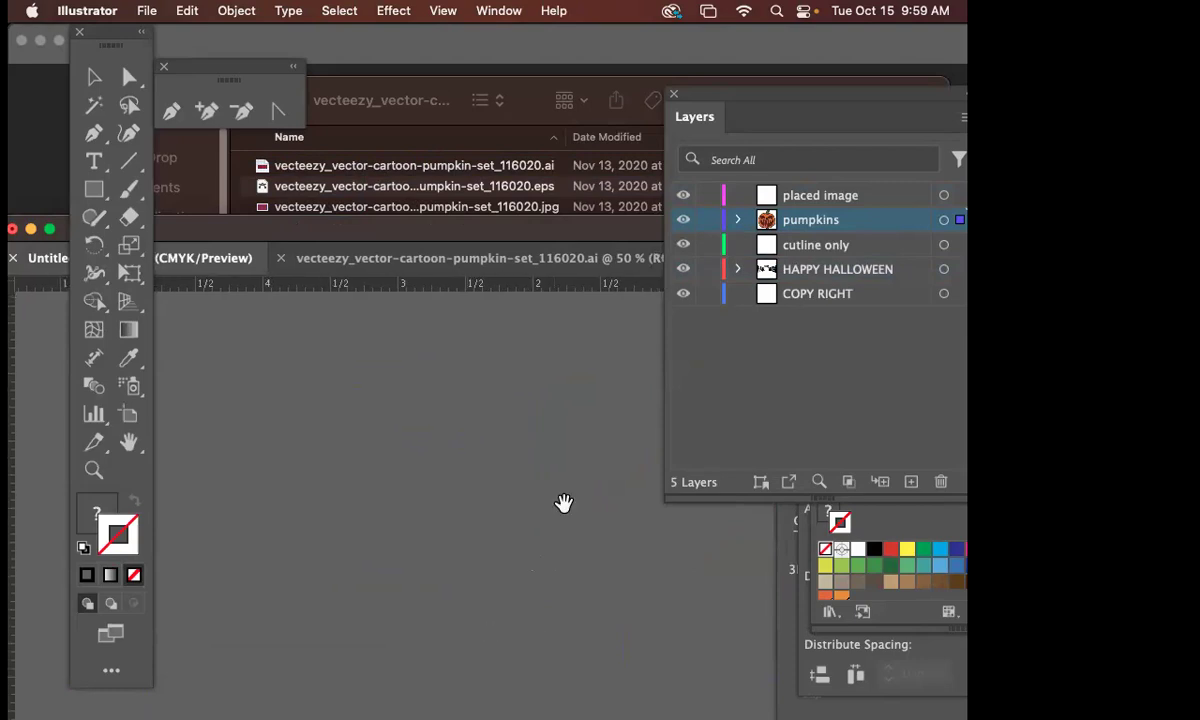
{"action": "scroll", "coordinate": [560, 504], "scroll_direction": "down", "scroll_amount": 3}
{"action": "key", "text": "super+plus"}
{"action": "key", "text": "super+plus"}
{"action": "left_click_drag", "start_coordinate": [630, 541], "coordinate": [156, 327], "text": "space"}
{"action": "left_click_drag", "start_coordinate": [510, 573], "coordinate": [455, 418], "text": "space"}
{"action": "scroll", "coordinate": [551, 640], "scroll_direction": "down", "scroll_amount": 5}
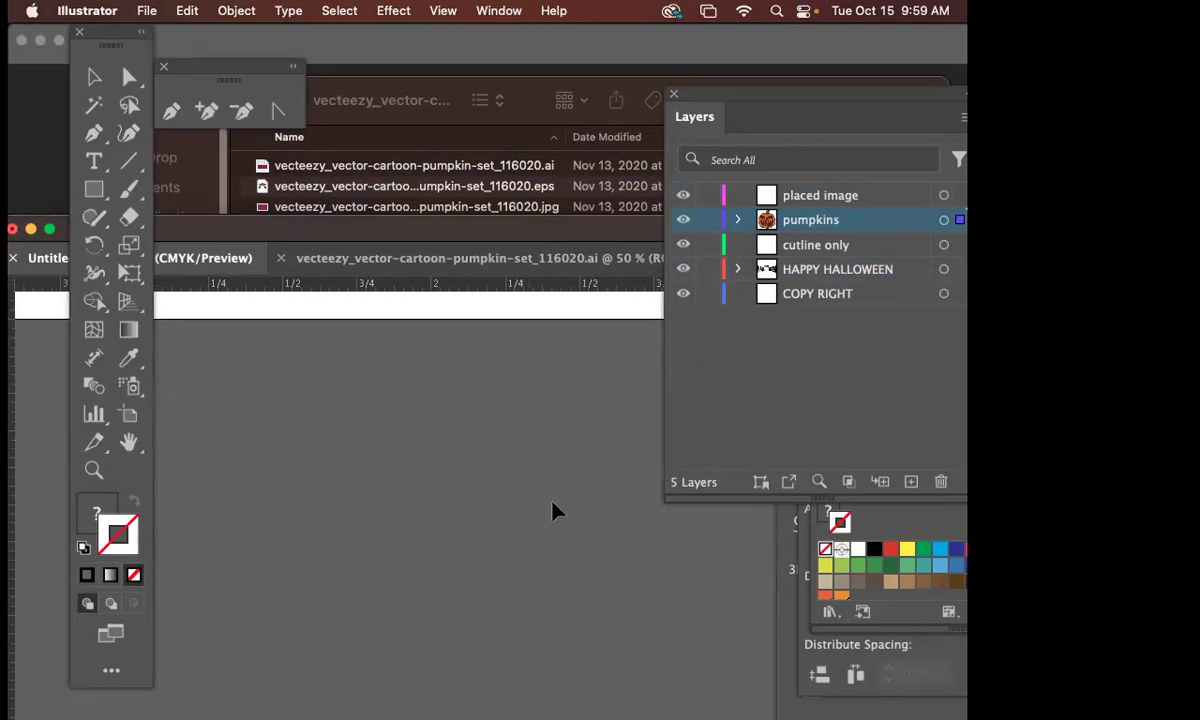
{"action": "scroll", "coordinate": [571, 563], "scroll_direction": "right", "scroll_amount": 5}
{"action": "left_click_drag", "start_coordinate": [518, 540], "coordinate": [493, 407]}
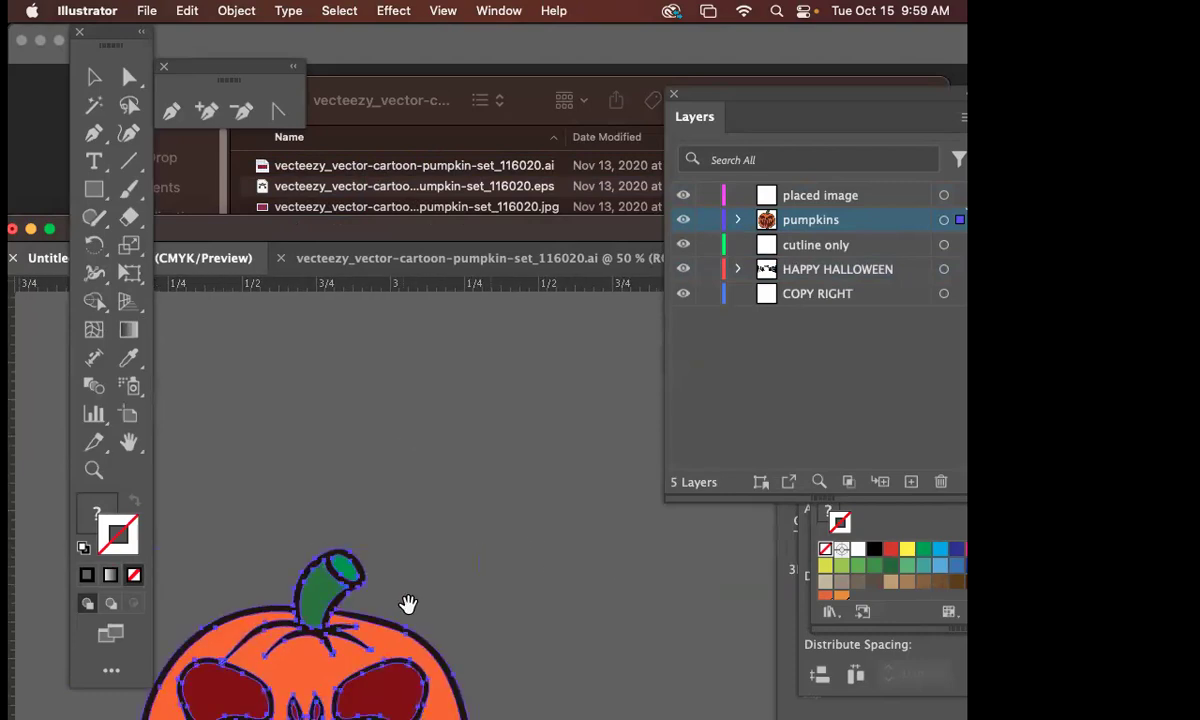
- Move the pumpkin into the missing O's gap in HALLOWEEN and reduce it to about 0.6 in wide
{"action": "left_click_drag", "start_coordinate": [410, 605], "coordinate": [445, 392]}
{"action": "left_click_drag", "start_coordinate": [445, 392], "coordinate": [680, 447]}
{"action": "left_click_drag", "start_coordinate": [650, 505], "coordinate": [335, 367]}
{"action": "left_click_drag", "start_coordinate": [477, 509], "coordinate": [459, 672]}
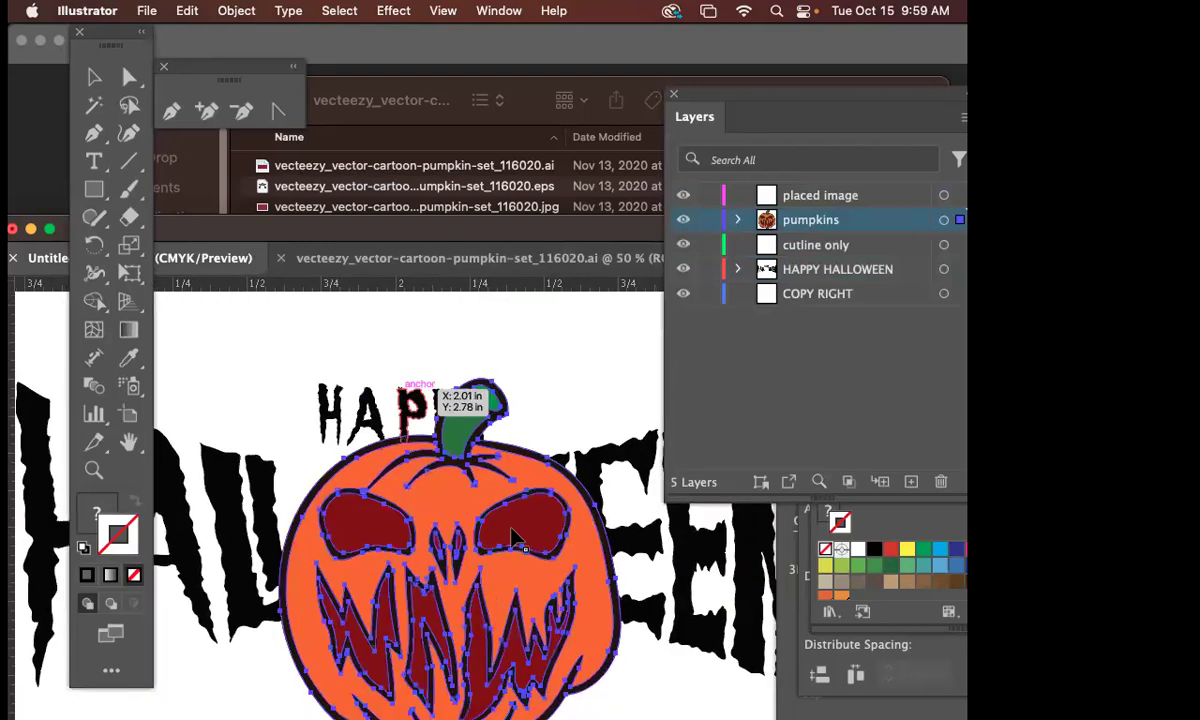
{"action": "left_click_drag", "start_coordinate": [620, 382], "coordinate": [544, 455]}
{"action": "left_click_drag", "start_coordinate": [458, 578], "coordinate": [411, 544]}
- Enlarge the word HAPPY to about 0.9 in wide and center it above the pumpkin, clear of the stem
{"action": "left_click", "coordinate": [369, 374]}
{"action": "left_click", "coordinate": [412, 402]}
{"action": "scroll", "coordinate": [477, 500], "scroll_direction": "down", "scroll_amount": 3}
{"action": "left_click", "coordinate": [505, 376]}
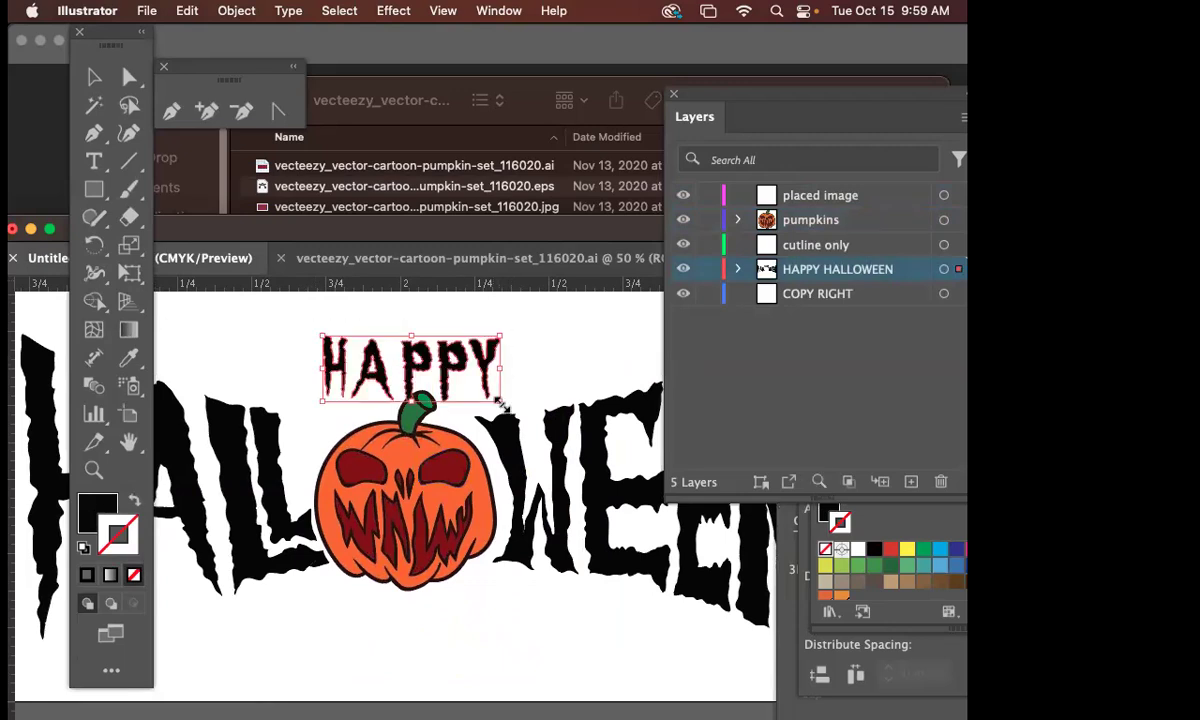
{"action": "left_click_drag", "start_coordinate": [500, 398], "coordinate": [547, 437]}
{"action": "scroll", "coordinate": [540, 440], "scroll_direction": "up", "scroll_amount": 5}
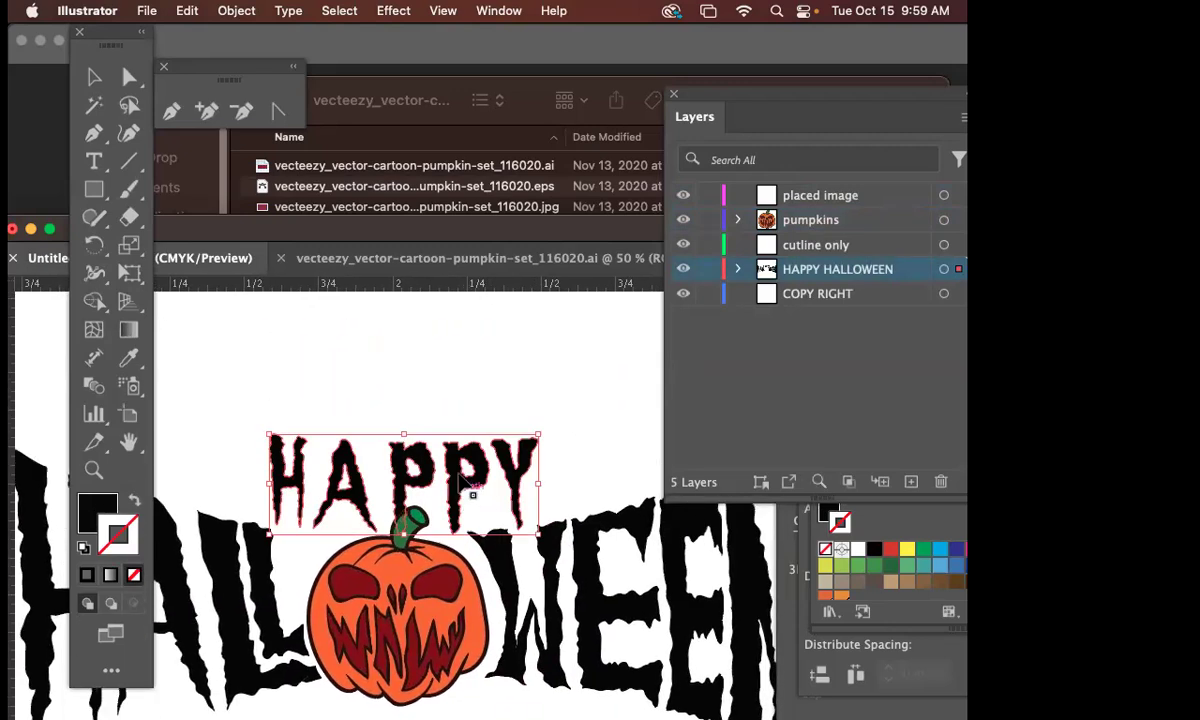
{"action": "left_click_drag", "start_coordinate": [469, 487], "coordinate": [472, 451]}
- Select only the pumpkin's orange body shape with the Direct Selection tool and make its fill active
{"action": "left_click_drag", "start_coordinate": [498, 592], "coordinate": [525, 317]}
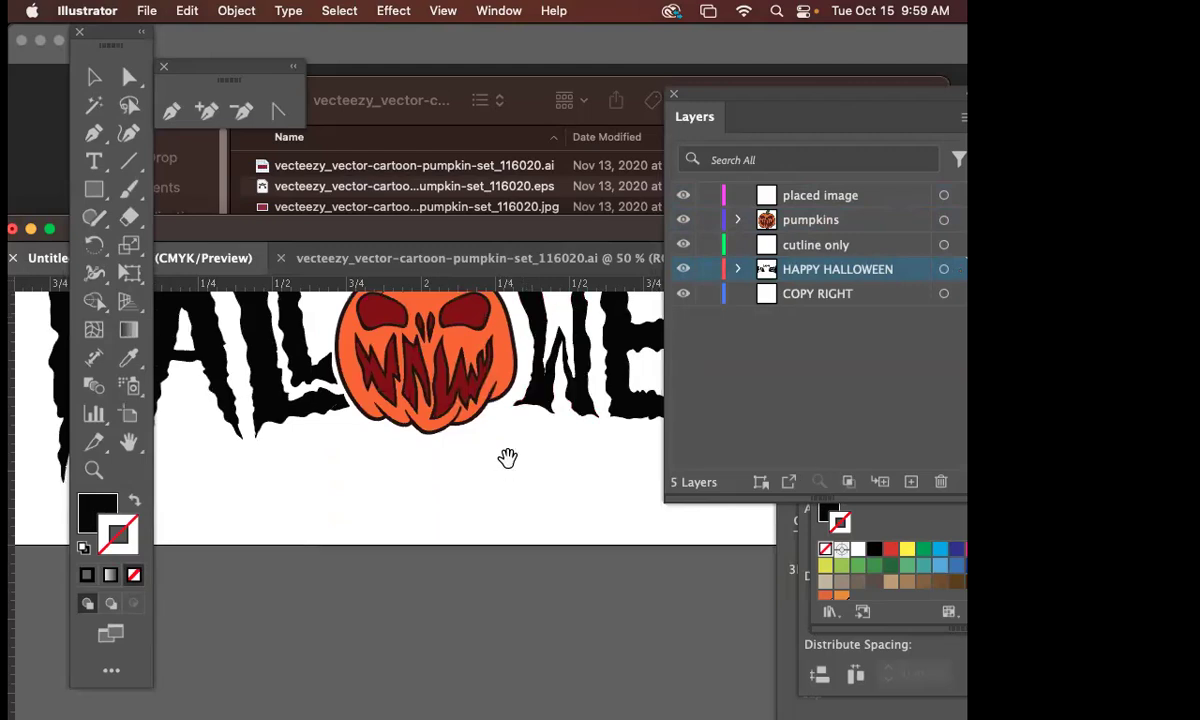
{"action": "left_click_drag", "start_coordinate": [509, 458], "coordinate": [482, 546]}
{"action": "left_click_drag", "start_coordinate": [437, 457], "coordinate": [448, 463]}
{"action": "left_click", "coordinate": [455, 538]}
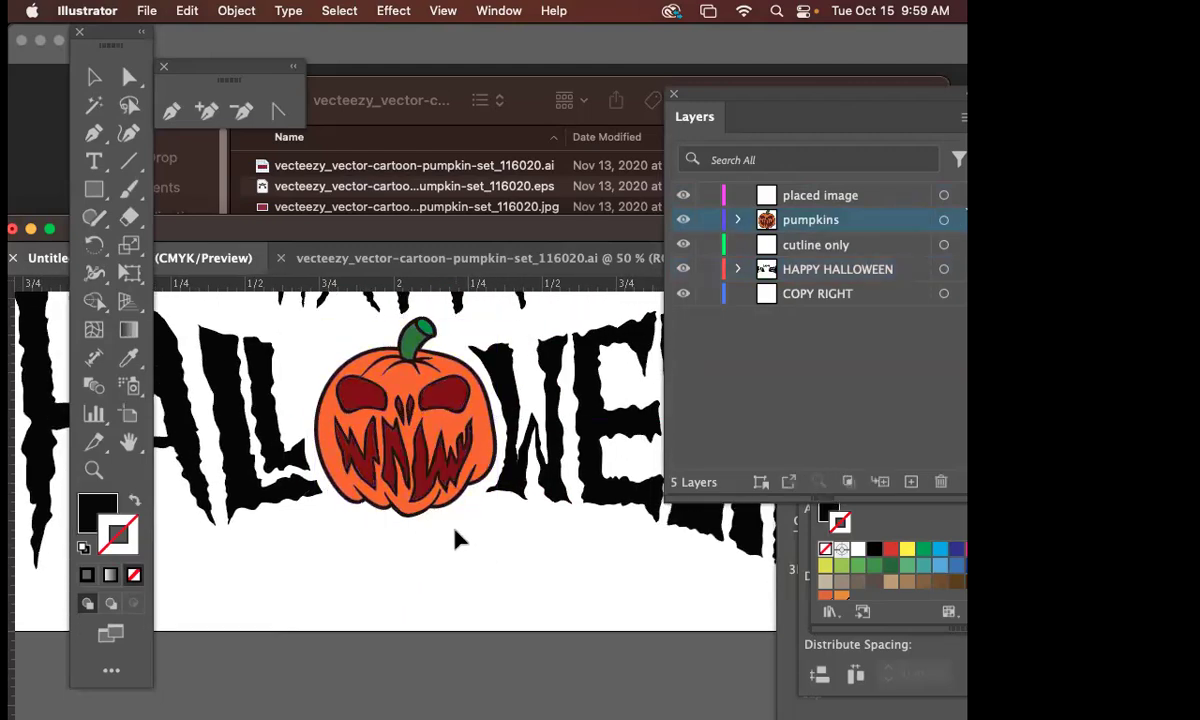
{"action": "left_click", "coordinate": [330, 447]}
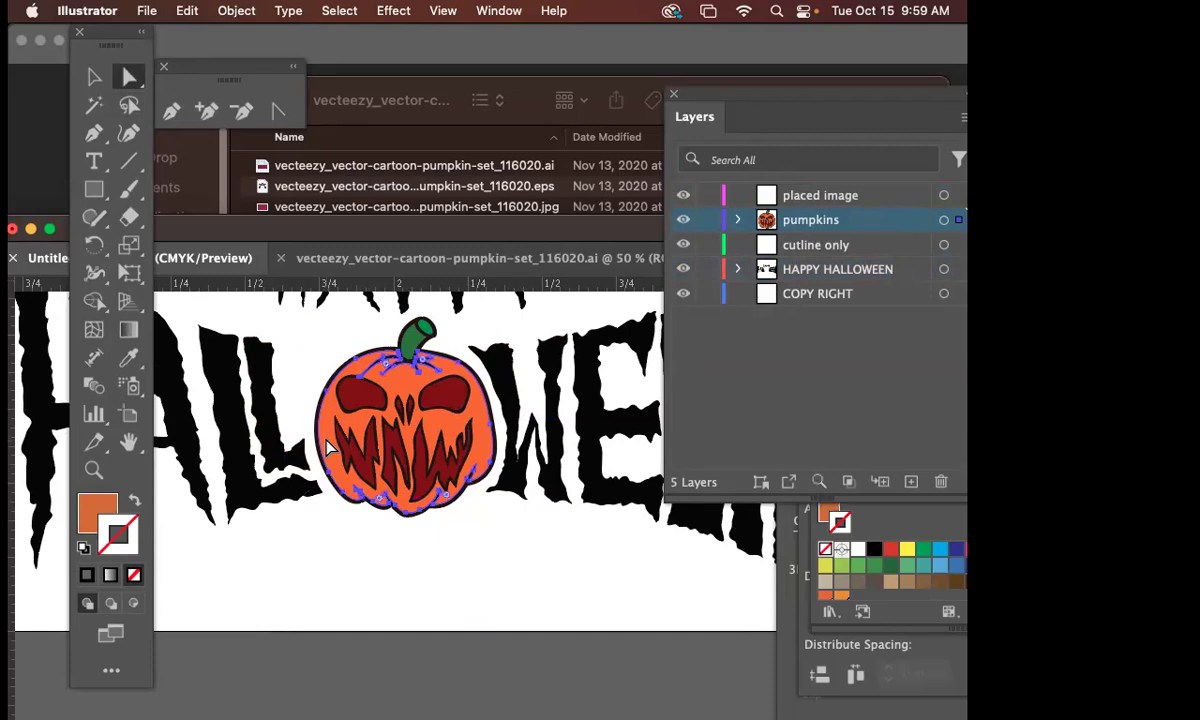
{"action": "left_click", "coordinate": [98, 515]}
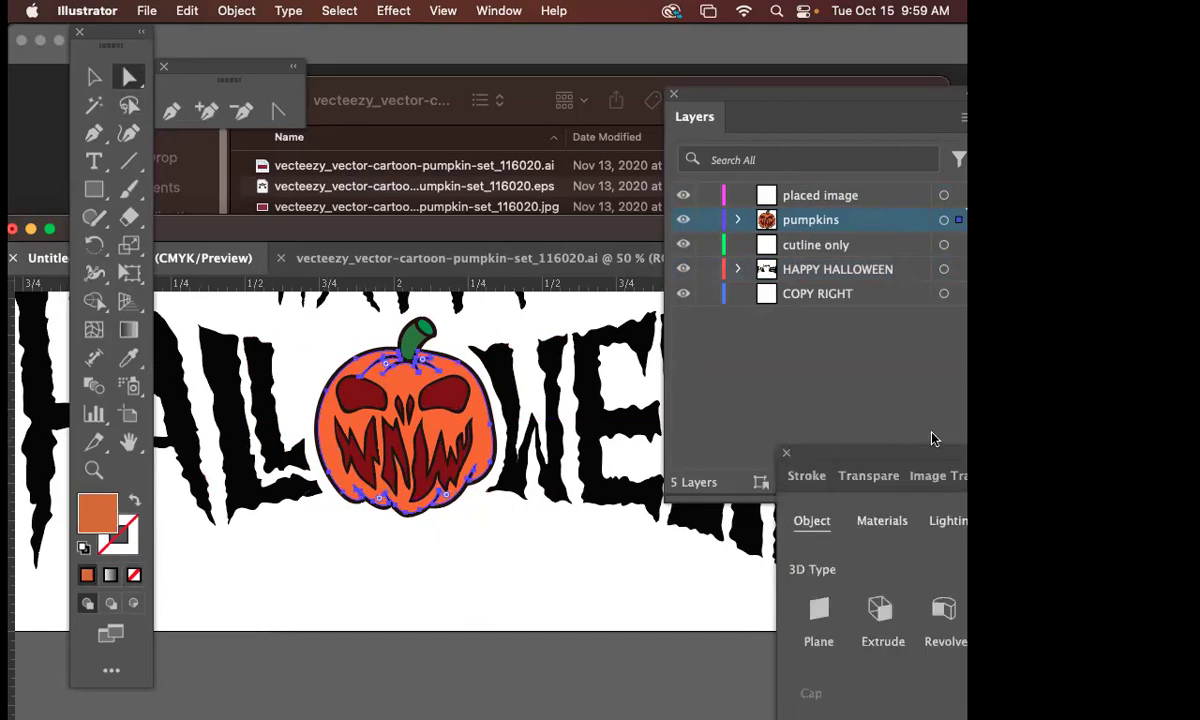
- Move the overlapping Layers and Swatches panels aside and show the group that contains the Gradient panel
{"action": "mouse_move", "coordinate": [937, 445]}
{"action": "left_mouse_down"}
{"action": "mouse_move", "coordinate": [811, 352]}
{"action": "mouse_move", "coordinate": [814, 287]}
{"action": "left_mouse_up"}
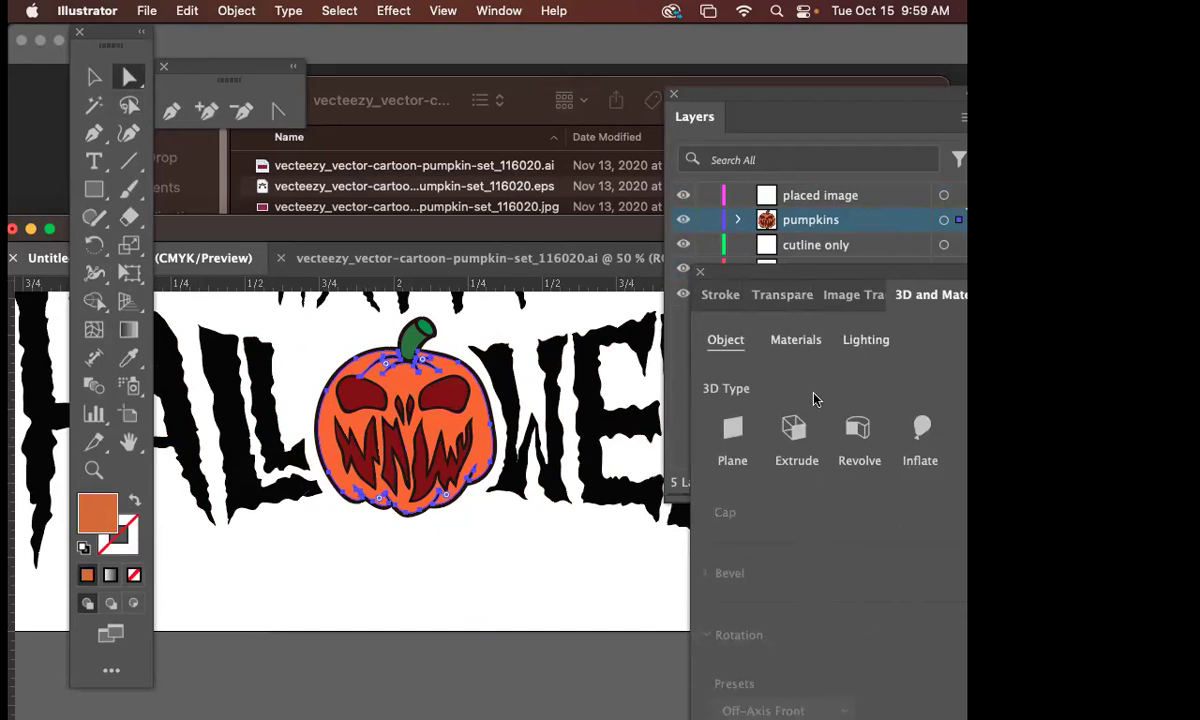
{"action": "mouse_move", "coordinate": [811, 270]}
{"action": "left_mouse_down"}
{"action": "mouse_move", "coordinate": [783, 246]}
{"action": "mouse_move", "coordinate": [743, 243]}
{"action": "left_mouse_up"}
{"action": "left_click", "coordinate": [496, 10]}
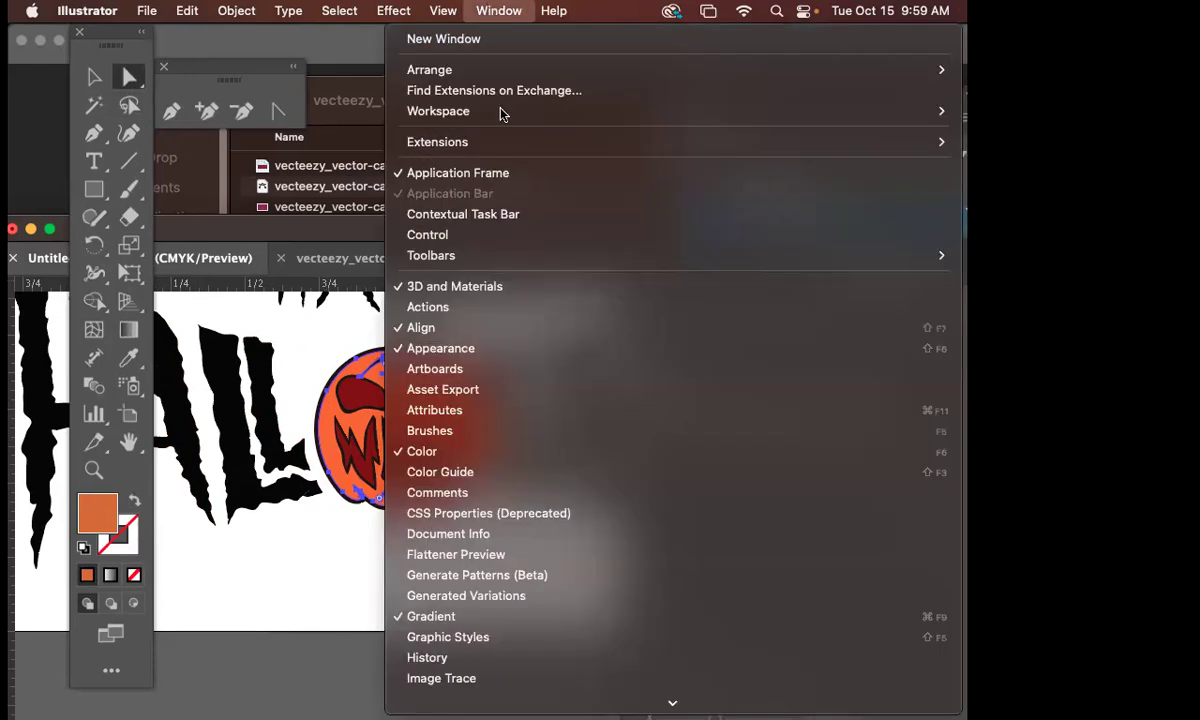
{"action": "mouse_move", "coordinate": [541, 704]}
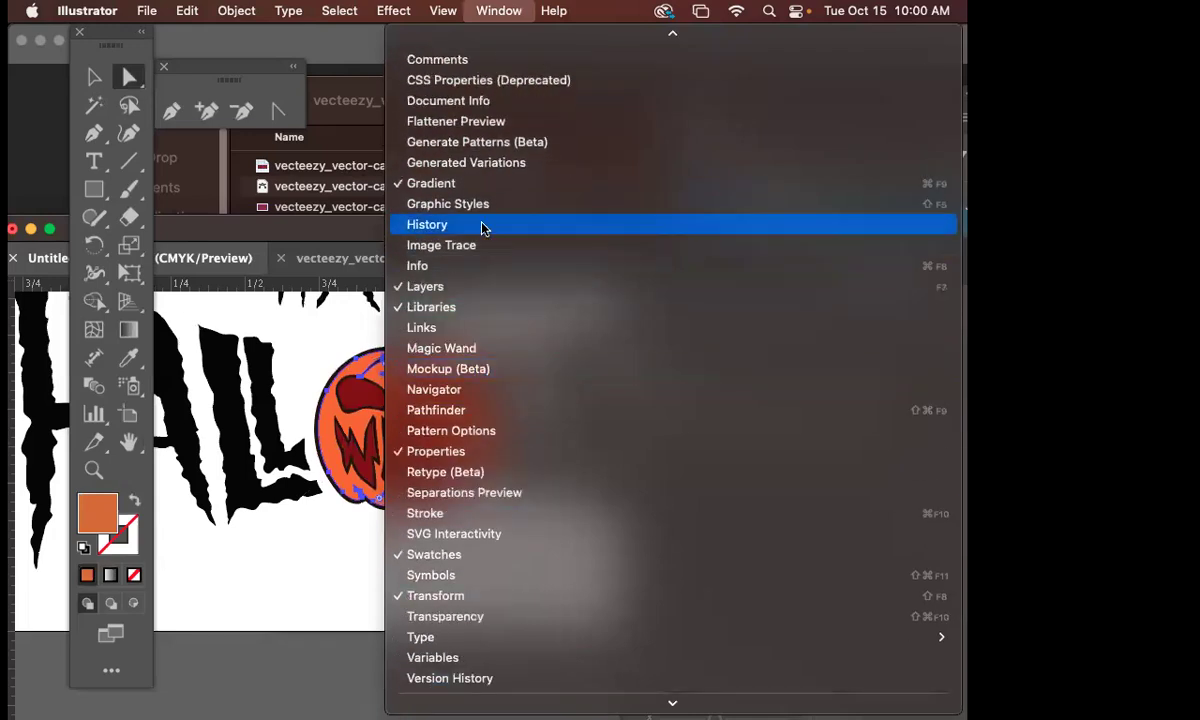
{"action": "left_click", "coordinate": [436, 183]}
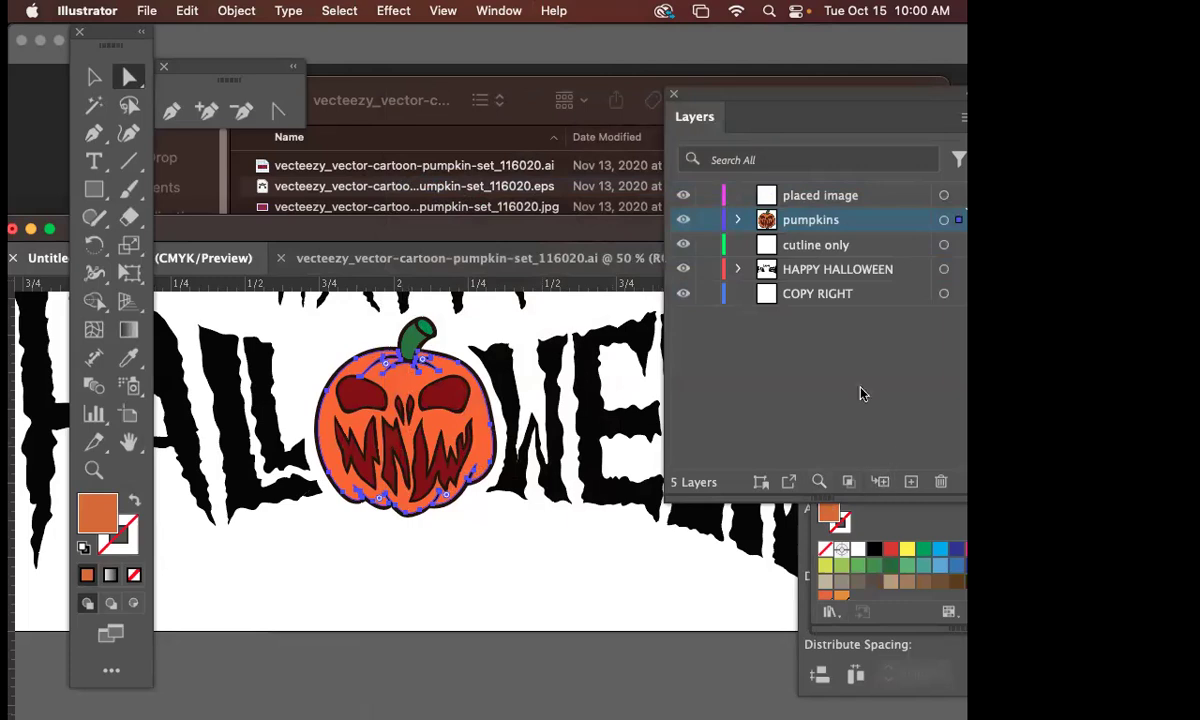
{"action": "left_click_drag", "start_coordinate": [785, 97], "coordinate": [645, 34]}
{"action": "left_click_drag", "start_coordinate": [927, 450], "coordinate": [691, 484]}
{"action": "left_click", "coordinate": [498, 10]}
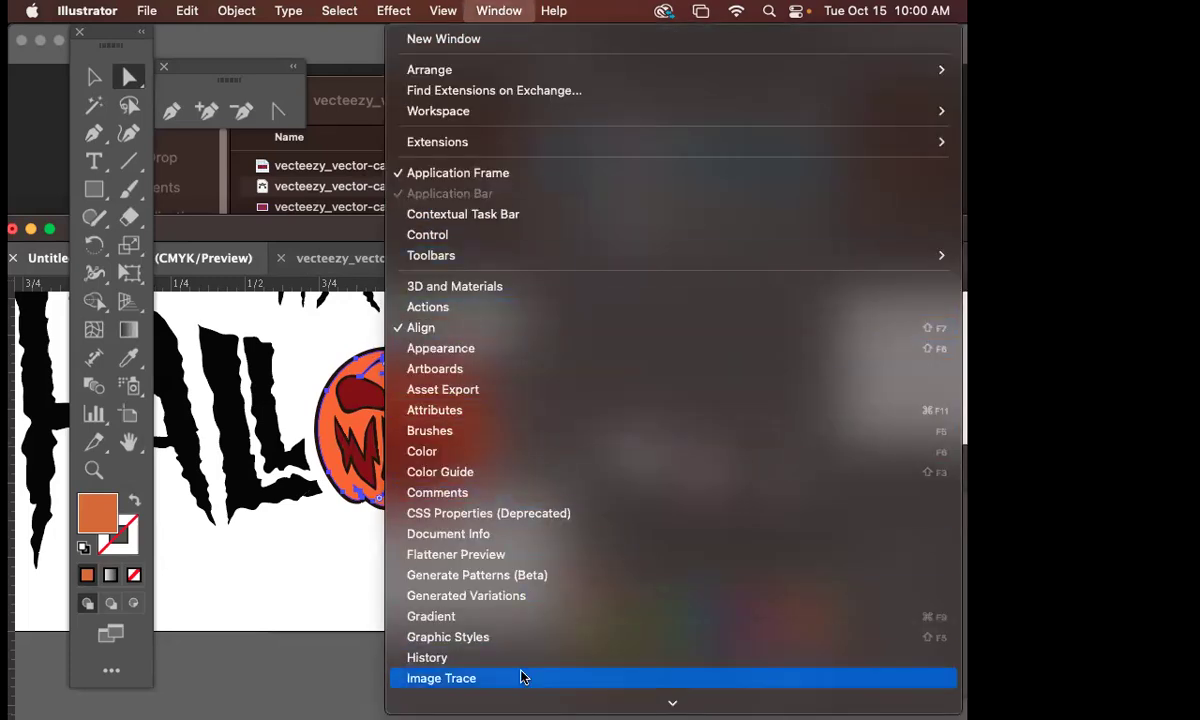
{"action": "left_click", "coordinate": [494, 431]}
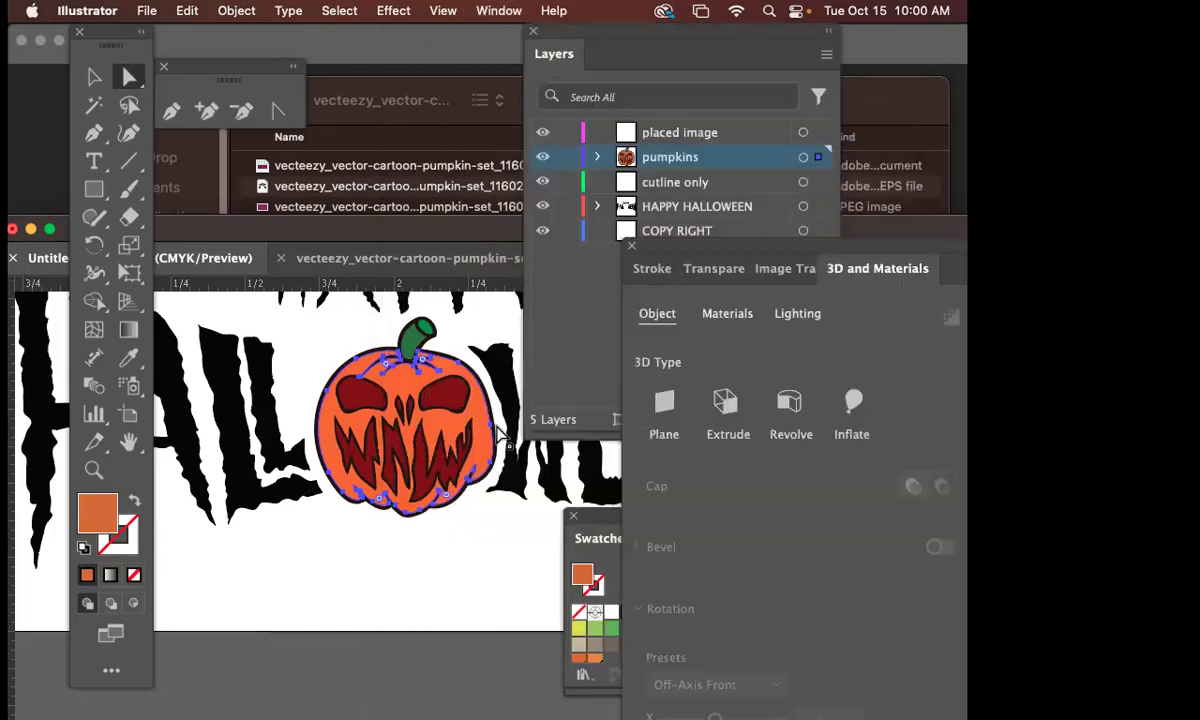
- Rearrange the floating panels and detach the Gradient panel so that it sits beside the pumpkin
{"action": "left_click_drag", "start_coordinate": [797, 250], "coordinate": [291, 55]}
{"action": "left_click_drag", "start_coordinate": [434, 31], "coordinate": [675, 11]}
{"action": "left_click_drag", "start_coordinate": [381, 626], "coordinate": [645, 55]}
{"action": "left_click_drag", "start_coordinate": [412, 490], "coordinate": [920, 55]}
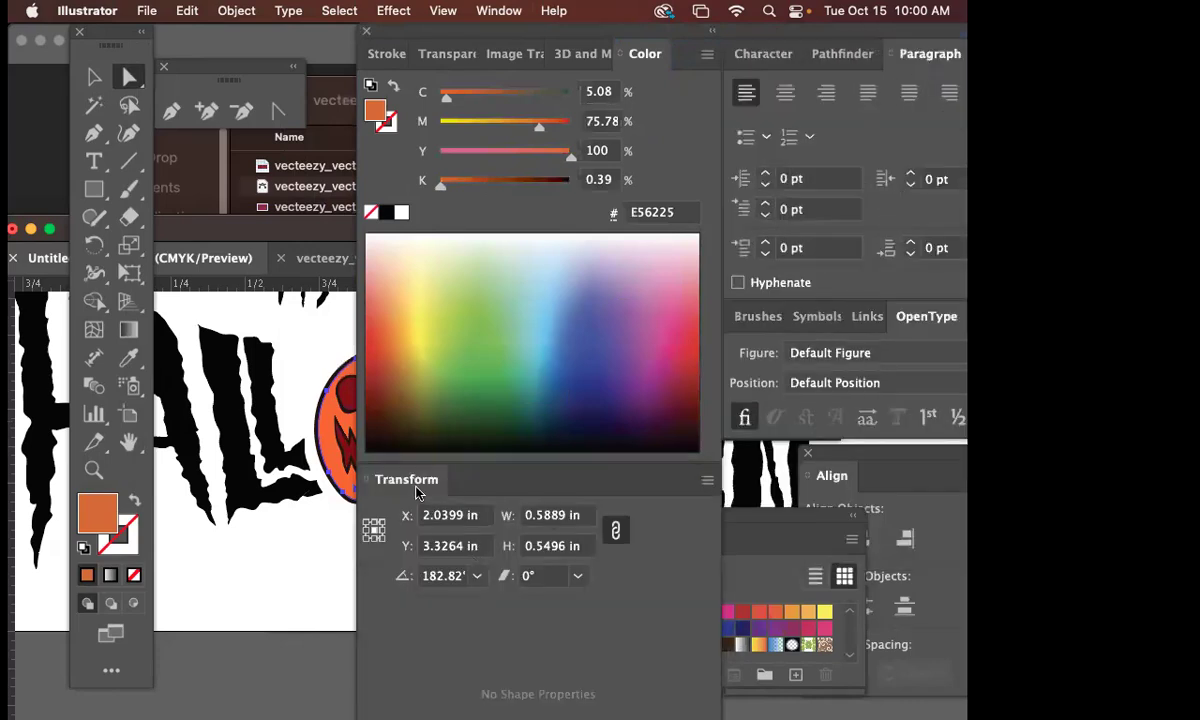
{"action": "left_click_drag", "start_coordinate": [418, 492], "coordinate": [645, 54]}
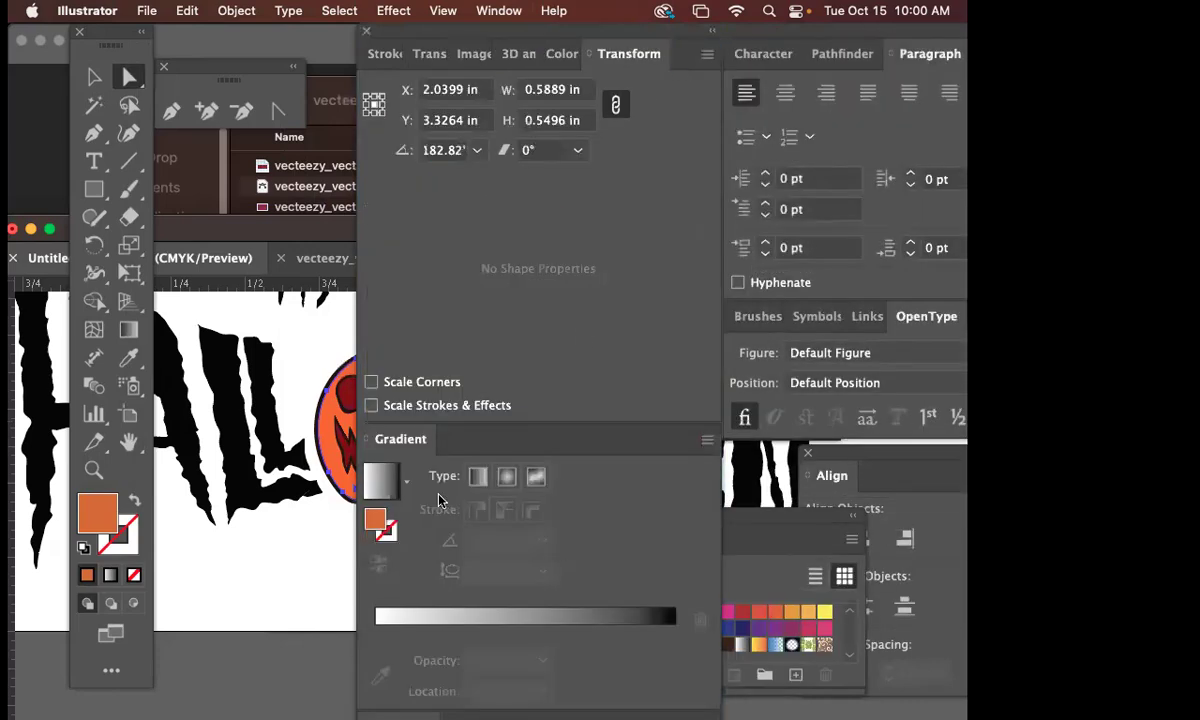
{"action": "left_click_drag", "start_coordinate": [483, 32], "coordinate": [734, 75]}
{"action": "left_click_drag", "start_coordinate": [641, 477], "coordinate": [537, 312]}
{"action": "left_click_drag", "start_coordinate": [612, 56], "coordinate": [870, 118]}
{"action": "left_click_drag", "start_coordinate": [552, 324], "coordinate": [651, 312]}
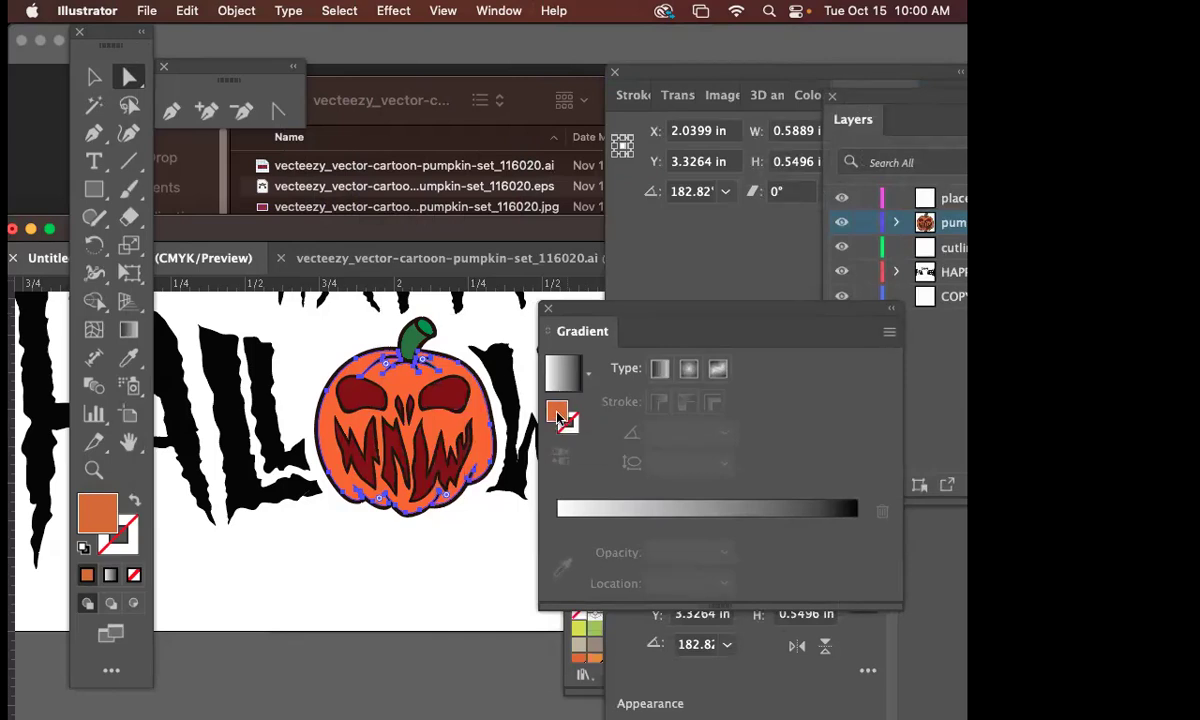
- Apply a linear gradient to the pumpkin body, remove its black stop and place the orange stop at about 78%
{"action": "left_click", "coordinate": [614, 511]}
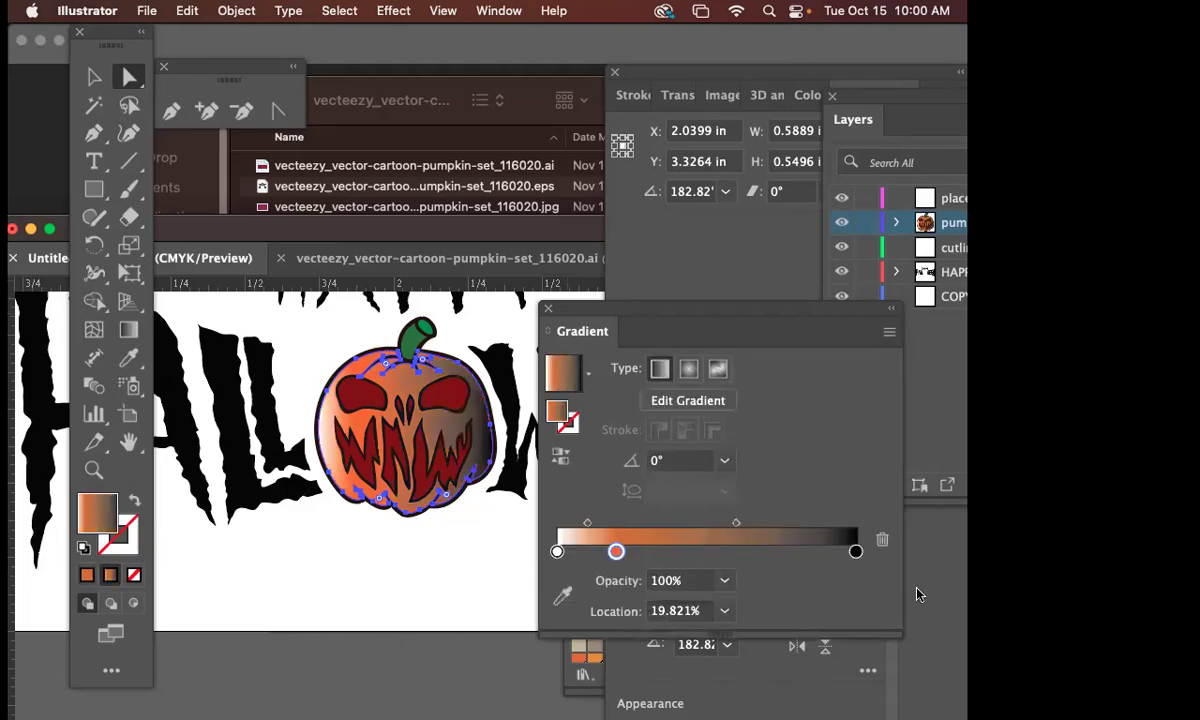
{"action": "left_click_drag", "start_coordinate": [855, 552], "coordinate": [868, 624]}
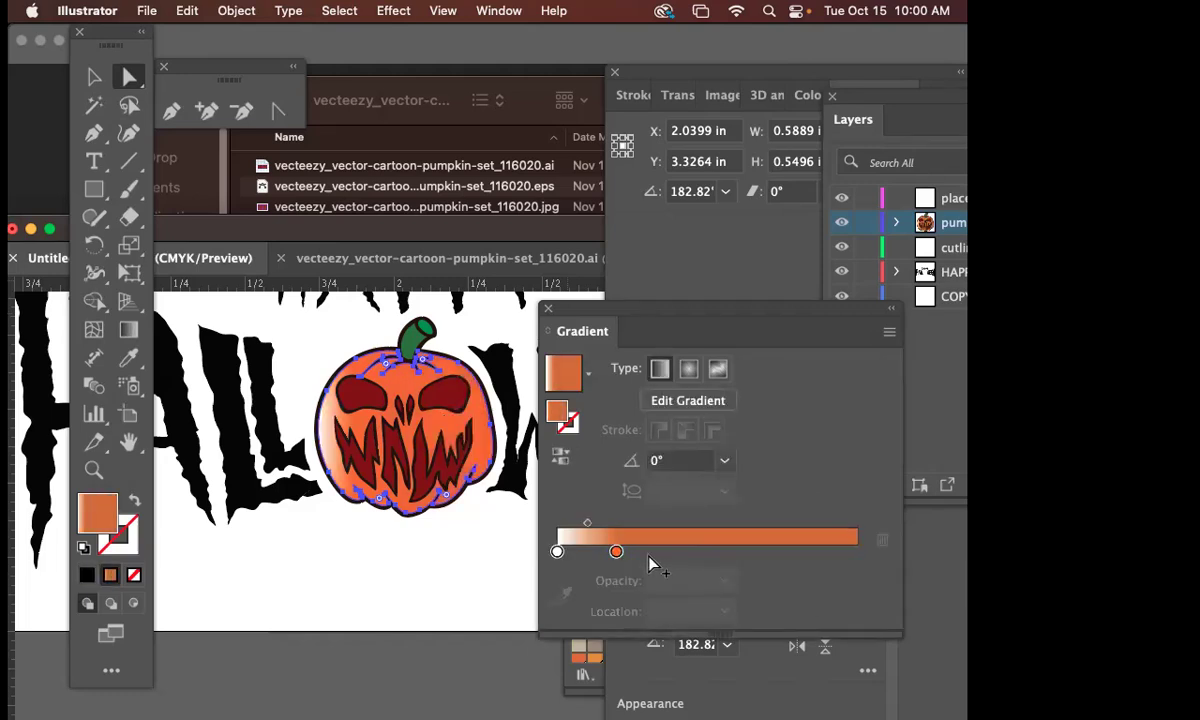
{"action": "left_click_drag", "start_coordinate": [616, 552], "coordinate": [791, 552]}
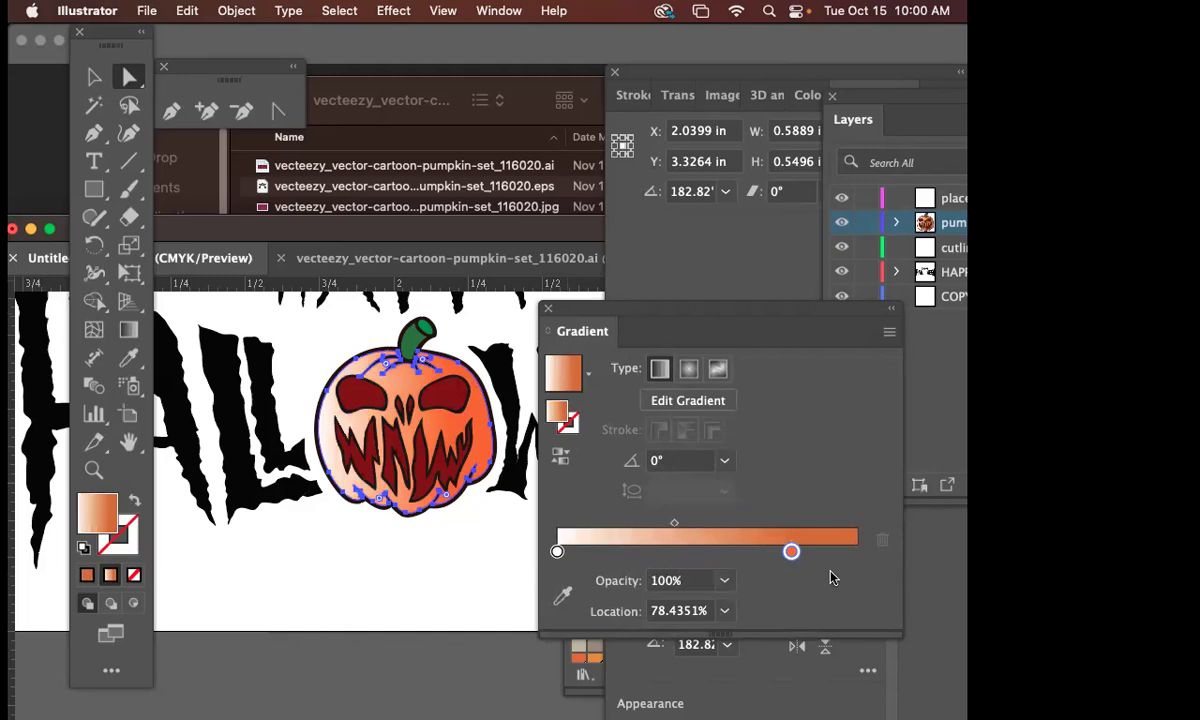
- Move the gradient's white stop to near the middle and add a purple stop at about 3%
{"action": "left_click_drag", "start_coordinate": [557, 551], "coordinate": [694, 551]}
{"action": "left_click", "coordinate": [565, 552]}
{"action": "double_click", "coordinate": [565, 552]}
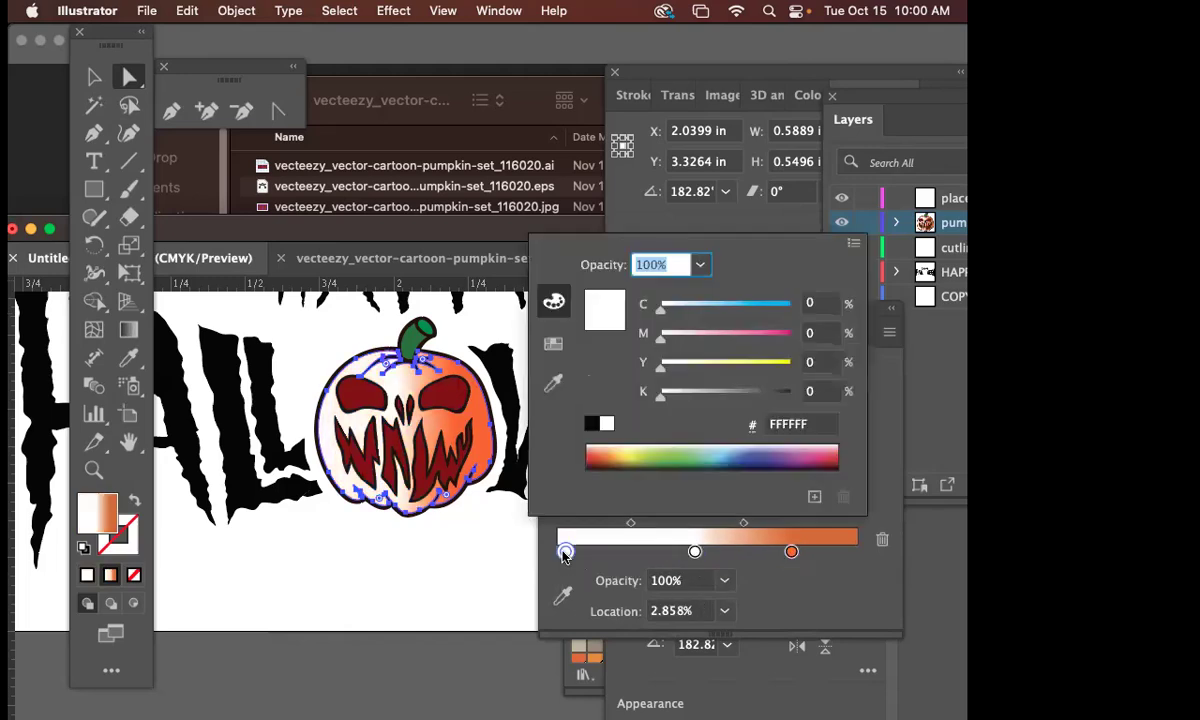
{"action": "left_click", "coordinate": [755, 448]}
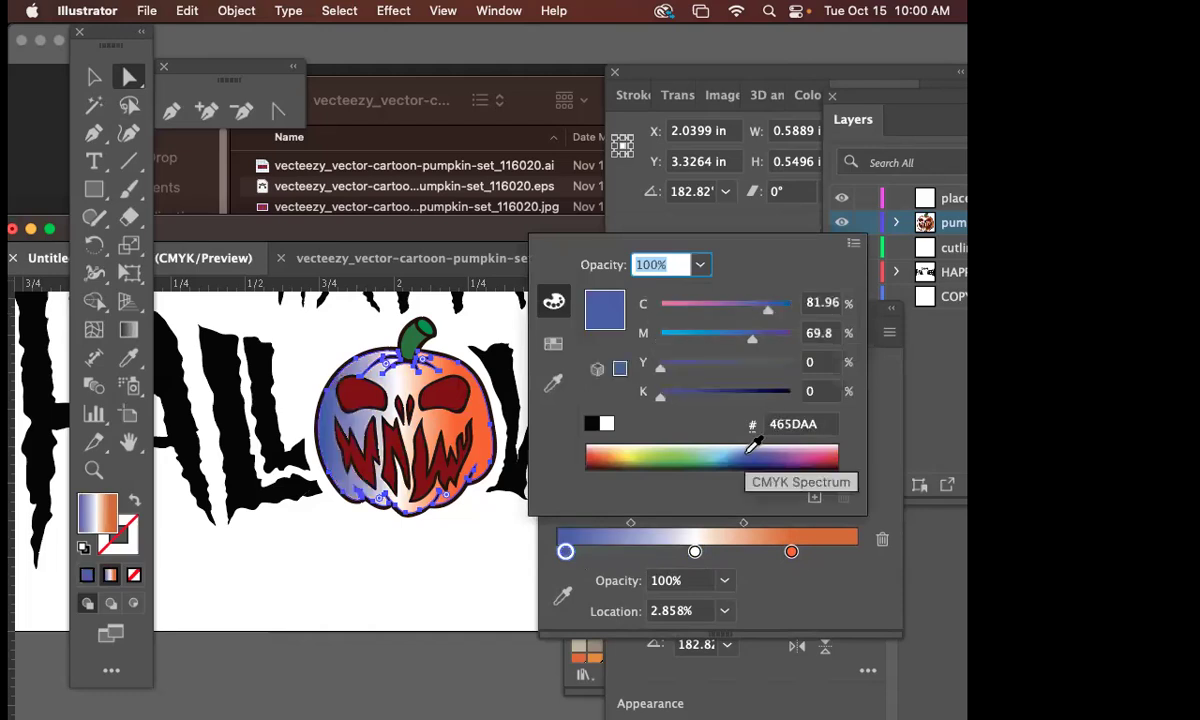
{"action": "left_click_drag", "start_coordinate": [755, 448], "coordinate": [785, 450]}
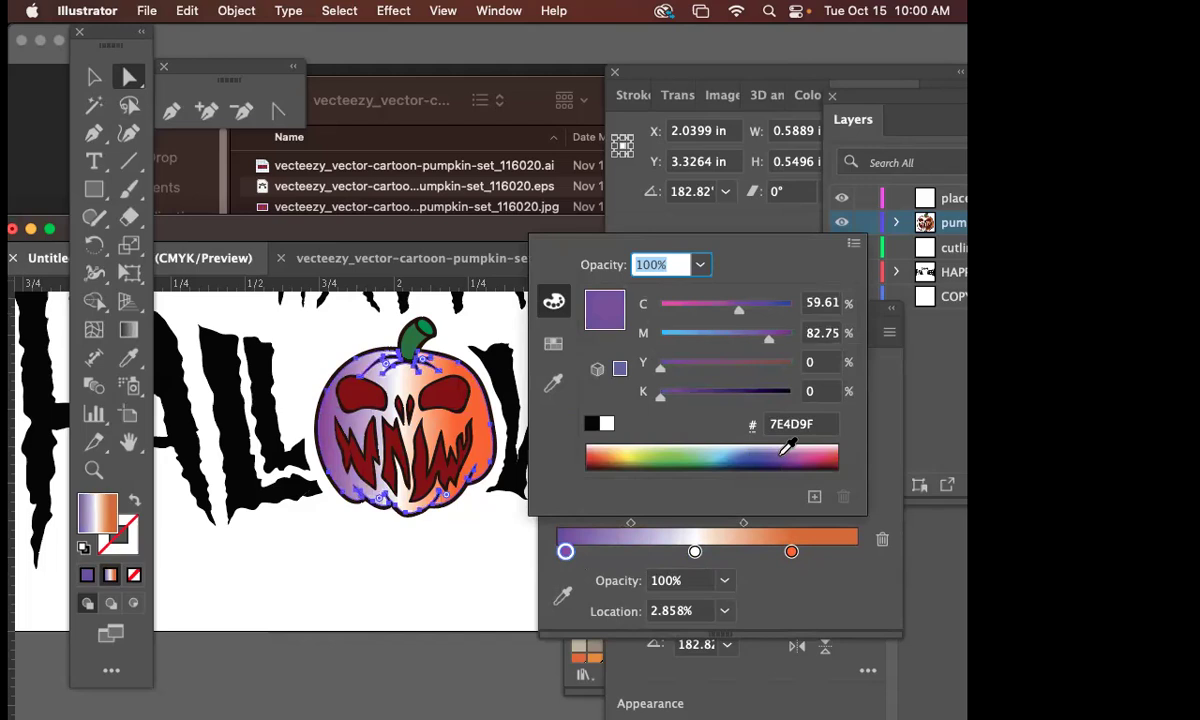
{"action": "left_click", "coordinate": [777, 458]}
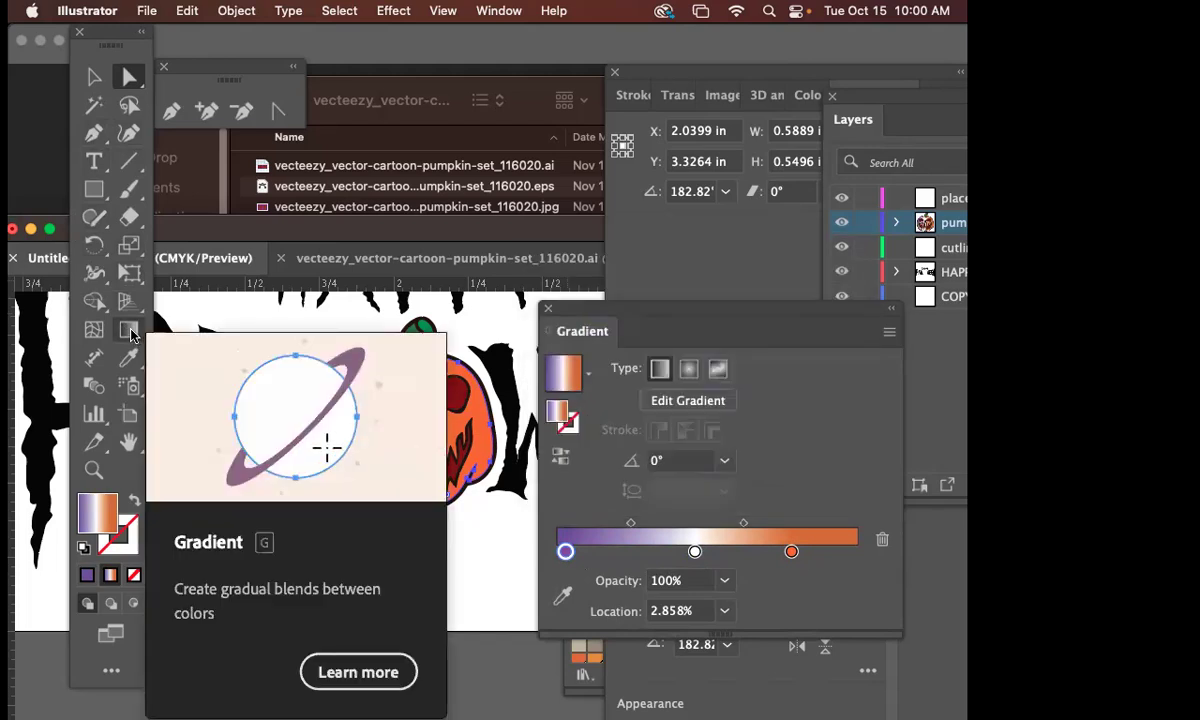
- Redirect the gradient nearly vertically from above the pumpkin's stem to below its base, and remove the white stop
{"action": "left_click", "coordinate": [131, 334]}
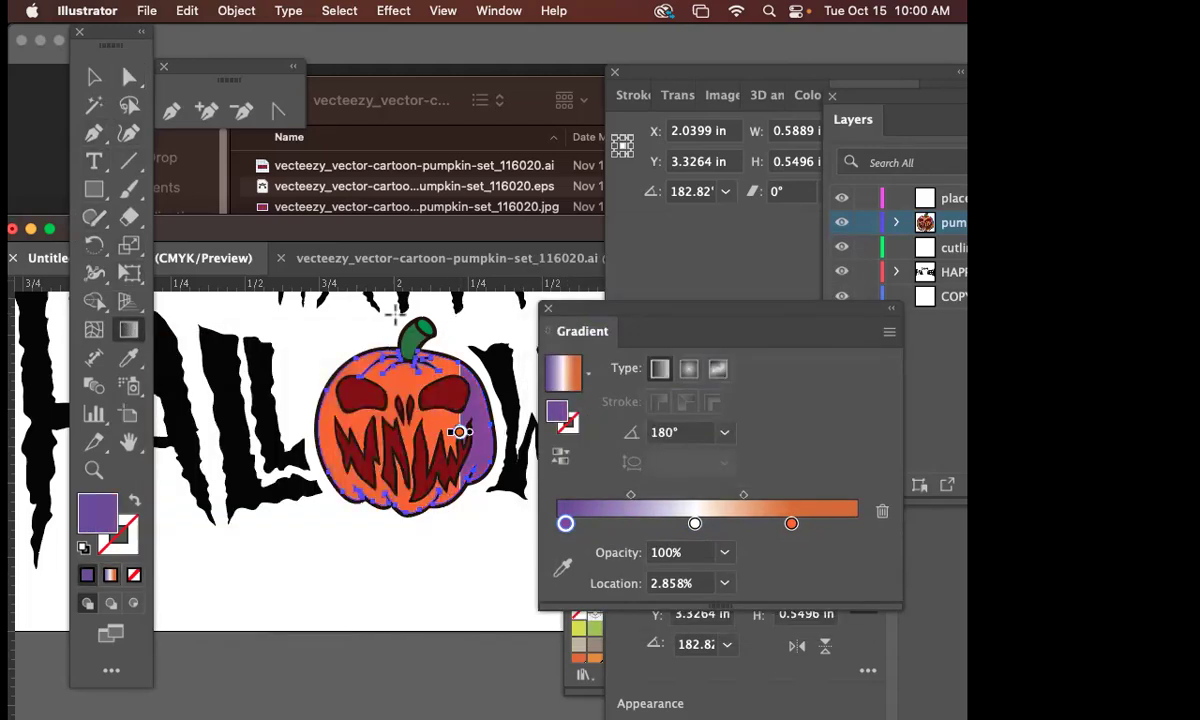
{"action": "left_click_drag", "start_coordinate": [400, 314], "coordinate": [418, 598]}
{"action": "left_click", "coordinate": [694, 523]}
{"action": "left_click_drag", "start_coordinate": [694, 523], "coordinate": [776, 594]}
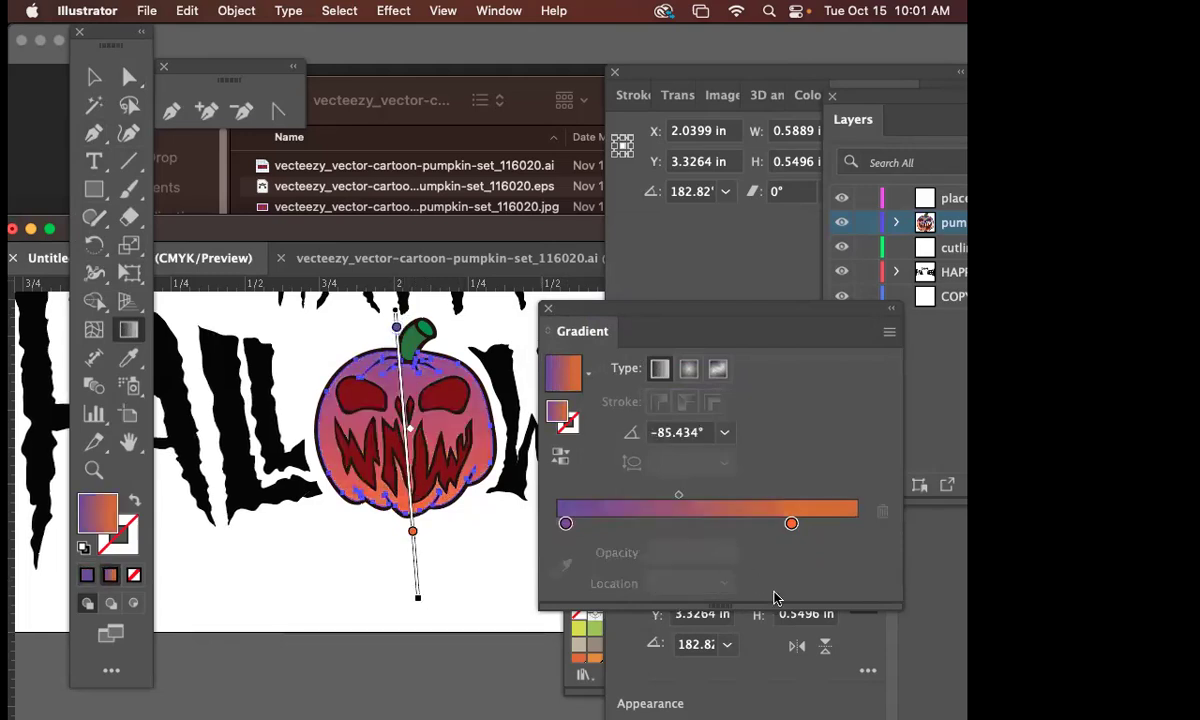
- Shift the orange gradient stop farther toward the end and set the purple-orange midpoint to about 38%
{"action": "left_click", "coordinate": [565, 524]}
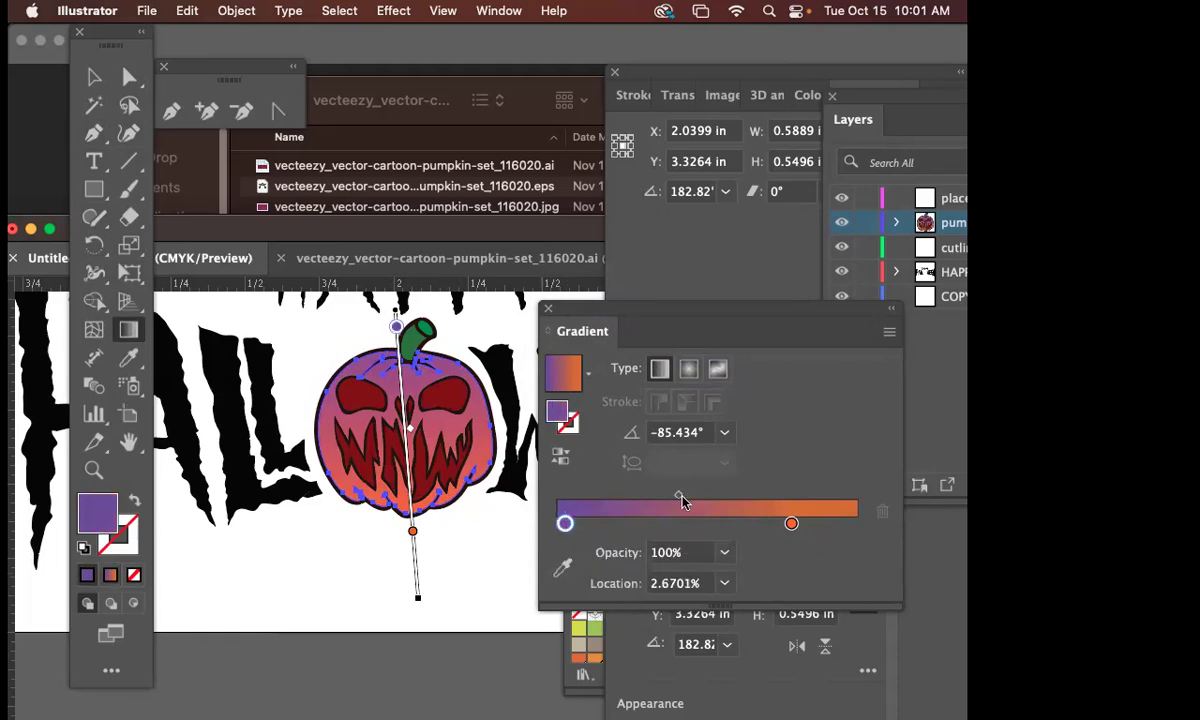
{"action": "left_click_drag", "start_coordinate": [678, 495], "coordinate": [704, 497]}
{"action": "mouse_move", "coordinate": [791, 523]}
{"action": "left_mouse_down"}
{"action": "mouse_move", "coordinate": [823, 525]}
{"action": "mouse_move", "coordinate": [811, 523]}
{"action": "left_mouse_up"}
{"action": "left_click_drag", "start_coordinate": [720, 495], "coordinate": [660, 497]}
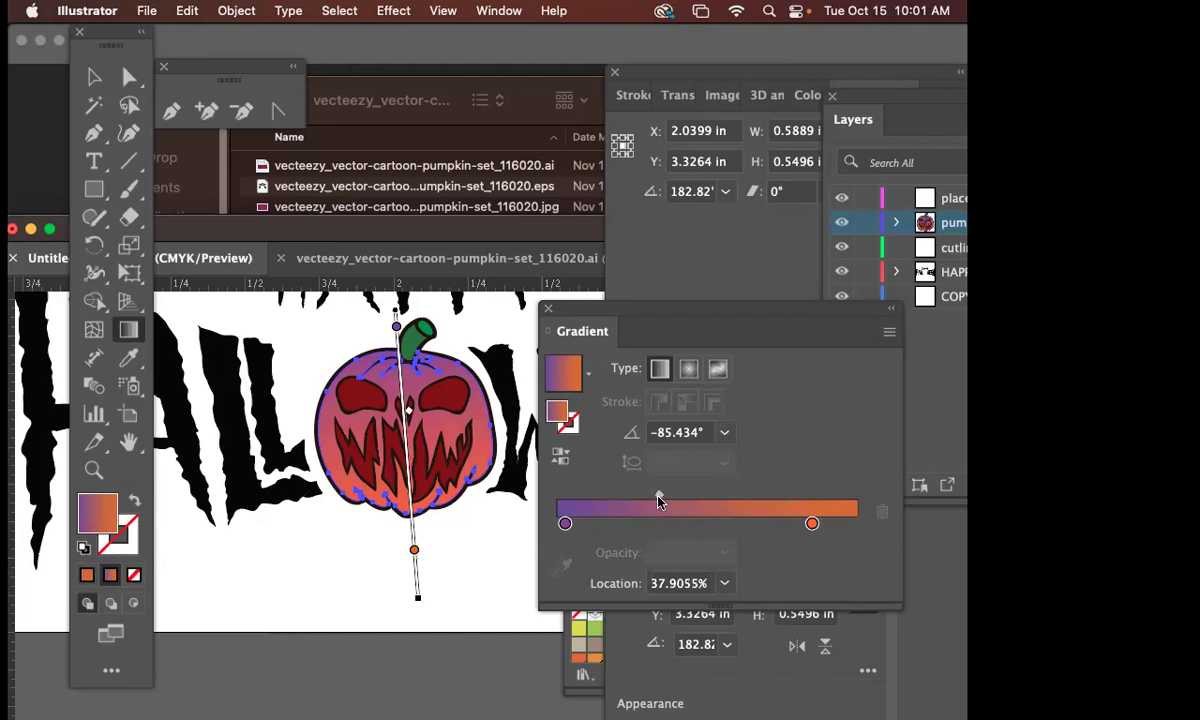
- Duplicate the purple gradient stop to about 18% and deselect the pumpkin body
{"action": "left_click", "coordinate": [565, 524]}
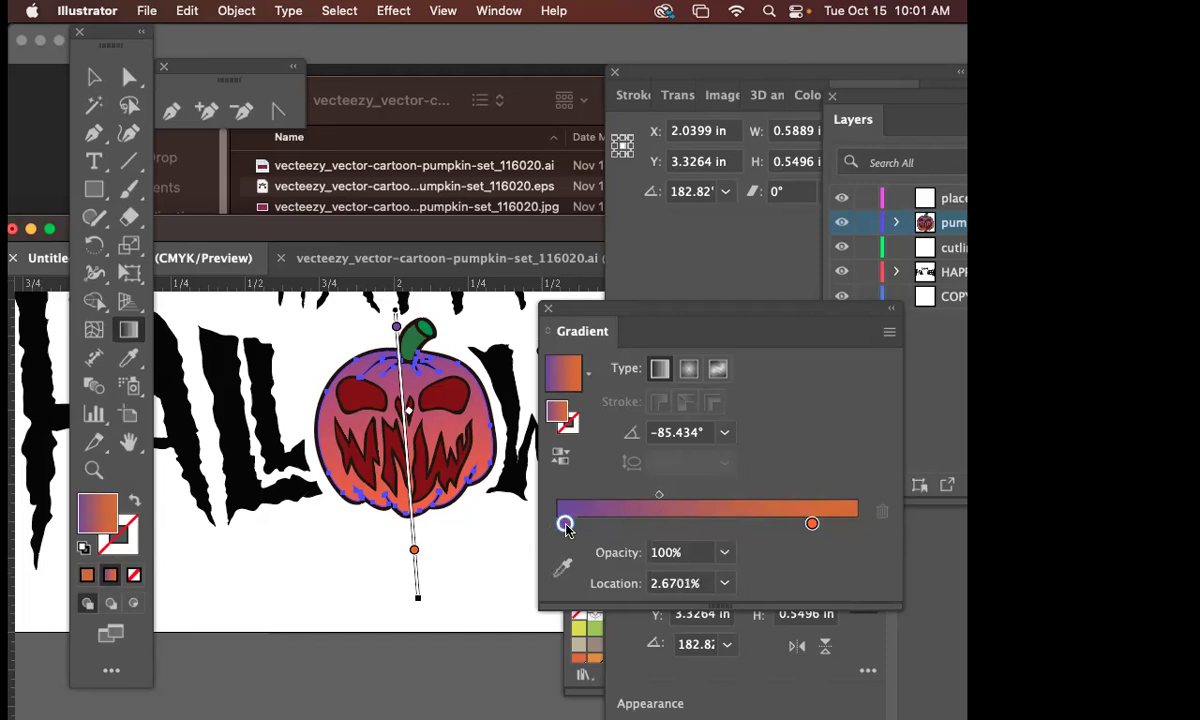
{"action": "left_click_drag", "start_coordinate": [566, 526], "coordinate": [610, 523]}
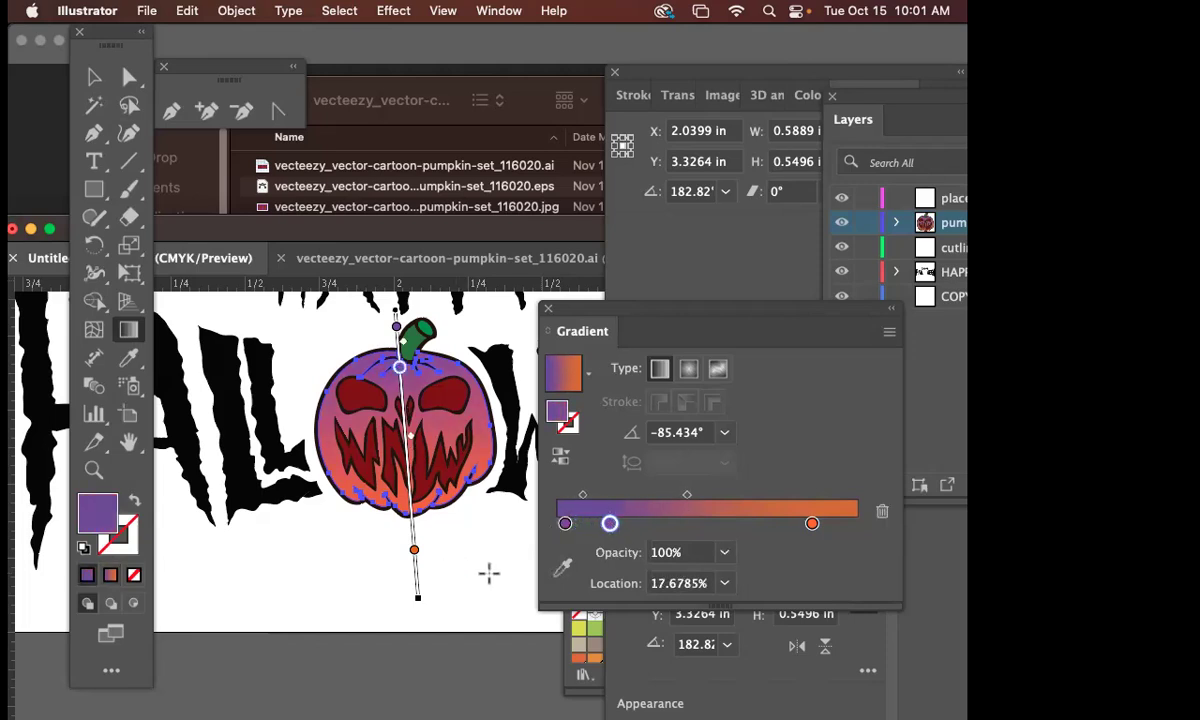
{"action": "key", "text": "v"}
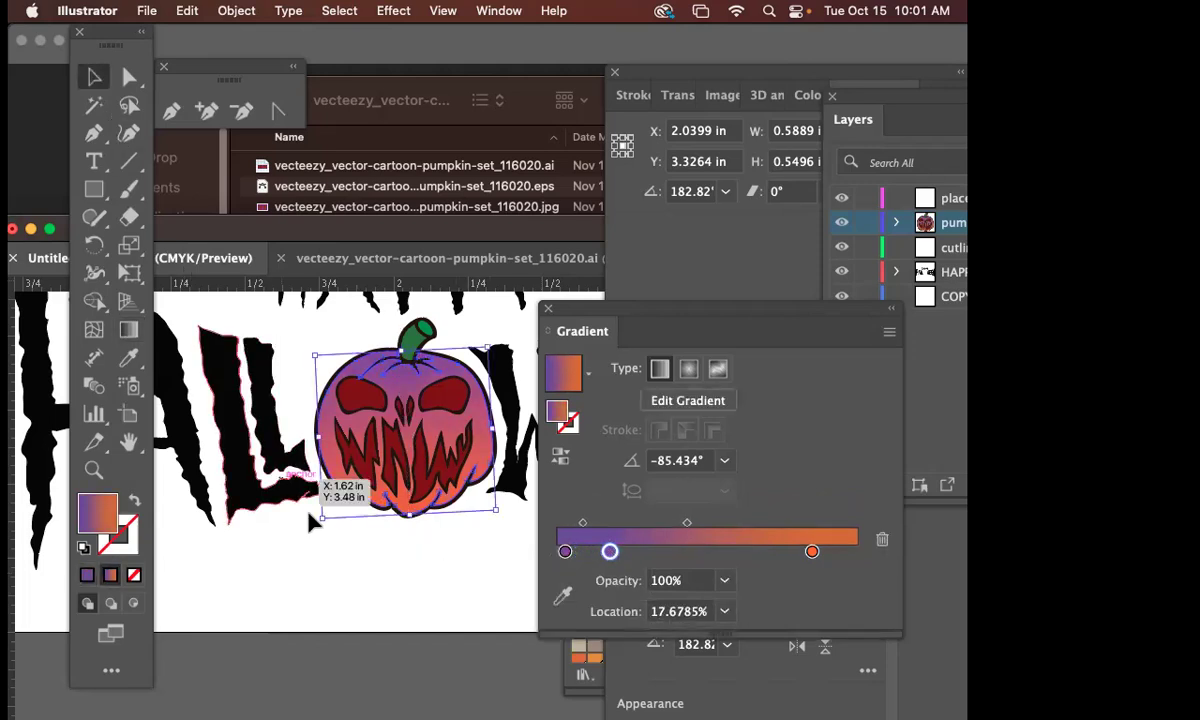
{"action": "left_click", "coordinate": [465, 598]}
- Directly select one dark red eye of the pumpkin and extend the selection to all shapes with the same fill color
{"action": "key", "text": "super+equal"}
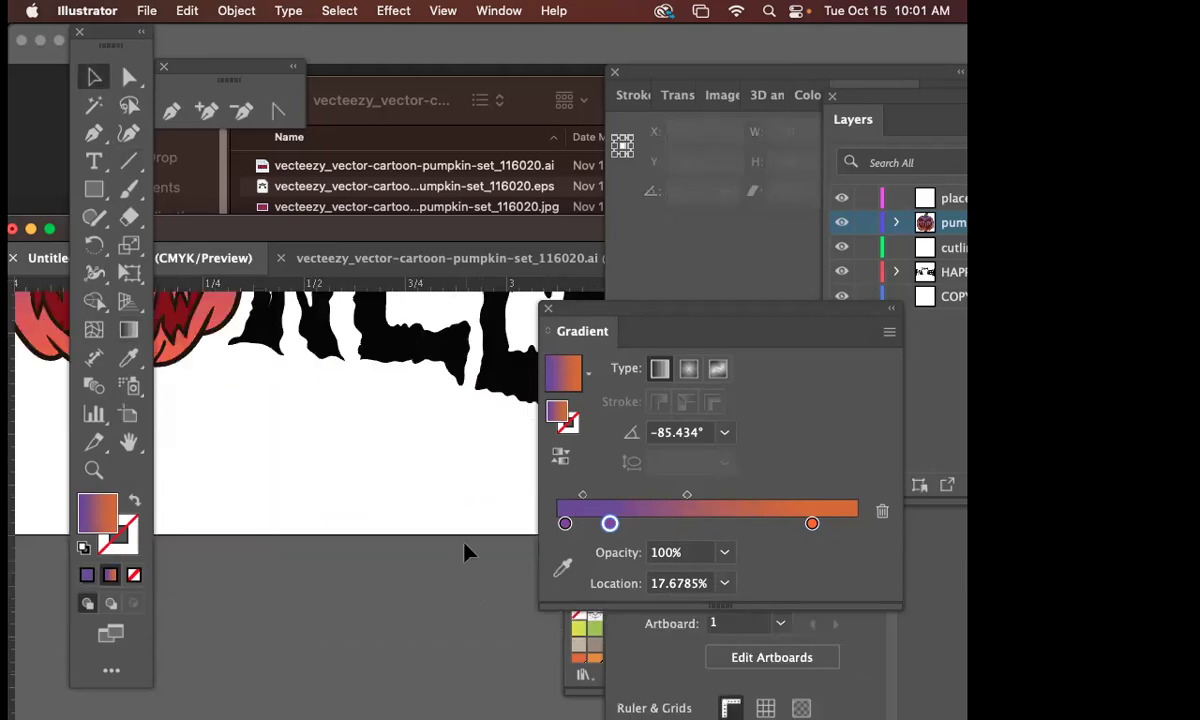
{"action": "left_click_drag", "start_coordinate": [321, 369], "coordinate": [591, 573]}
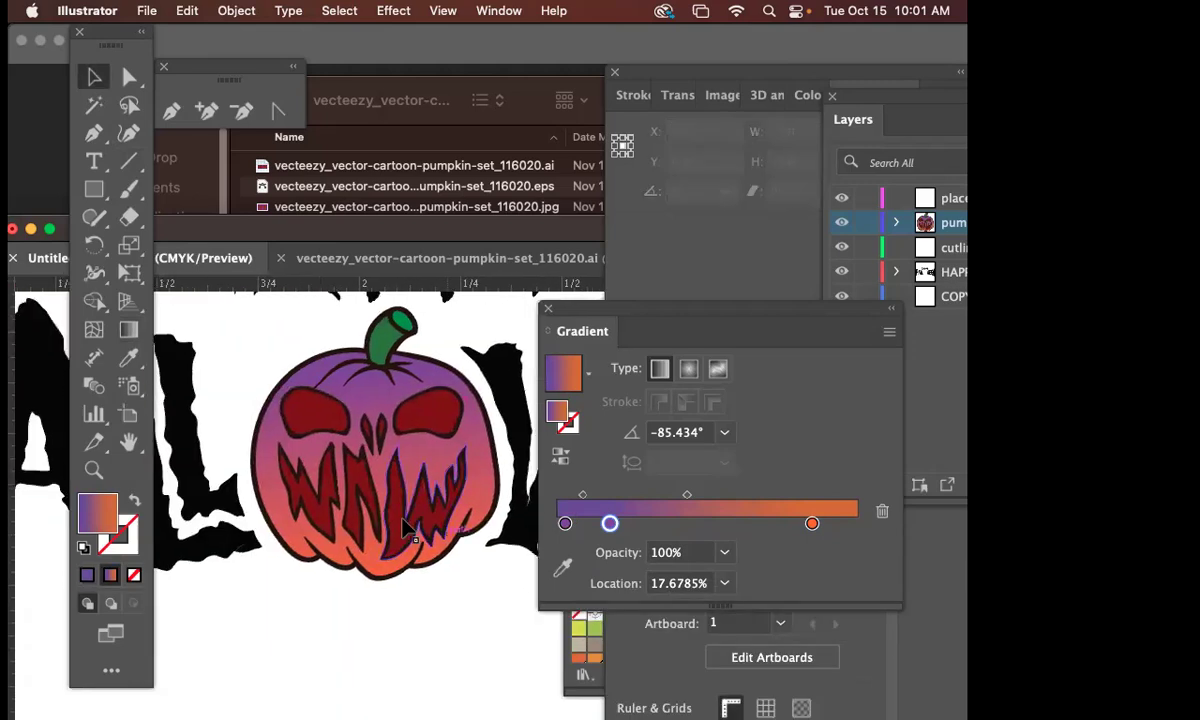
{"action": "left_click", "coordinate": [121, 71]}
{"action": "left_click", "coordinate": [304, 419]}
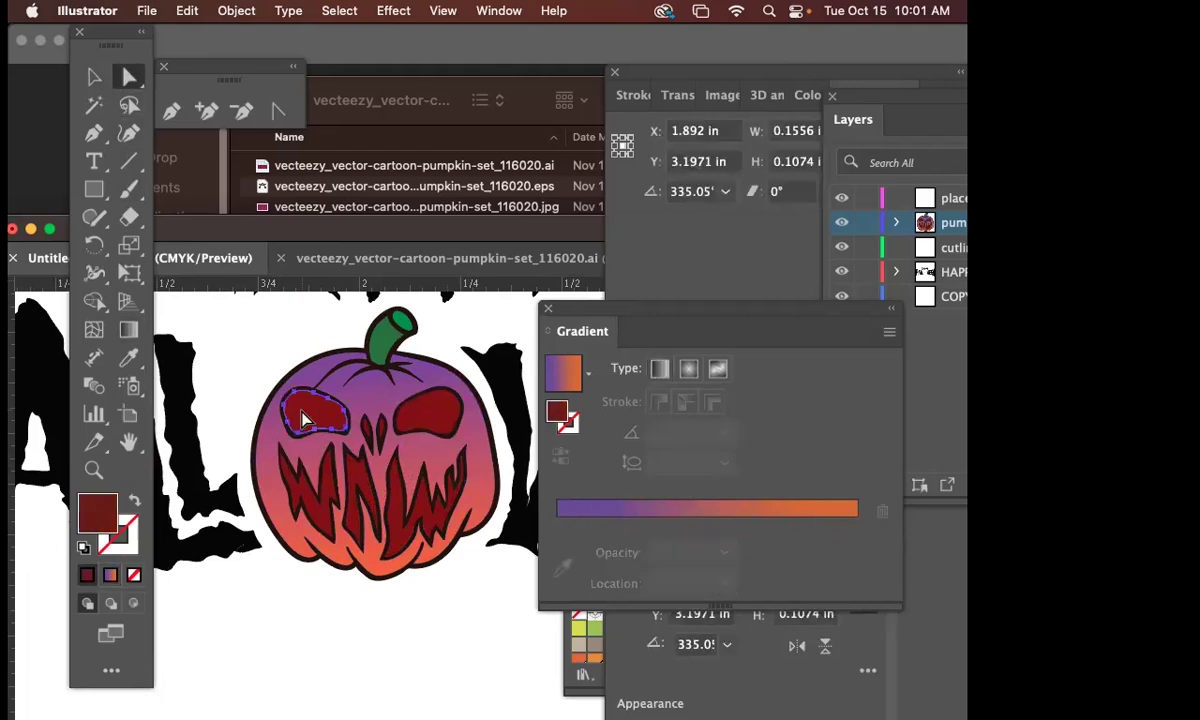
{"action": "left_click", "coordinate": [340, 11]}
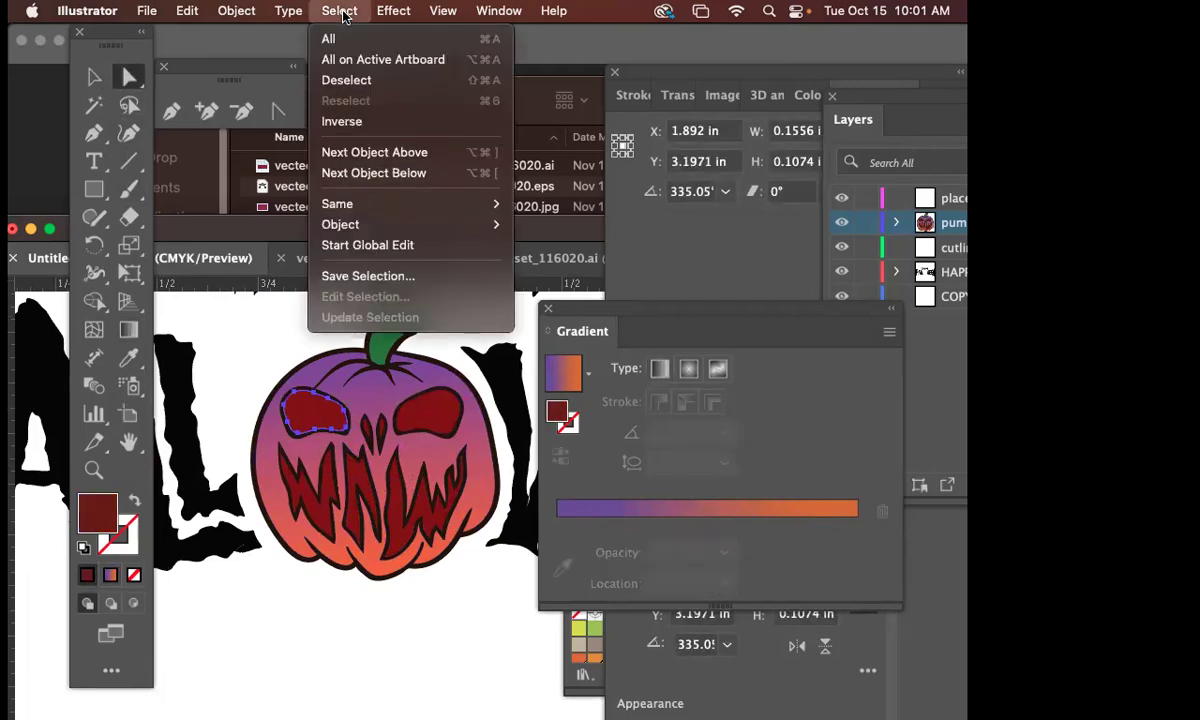
{"action": "mouse_move", "coordinate": [360, 207]}
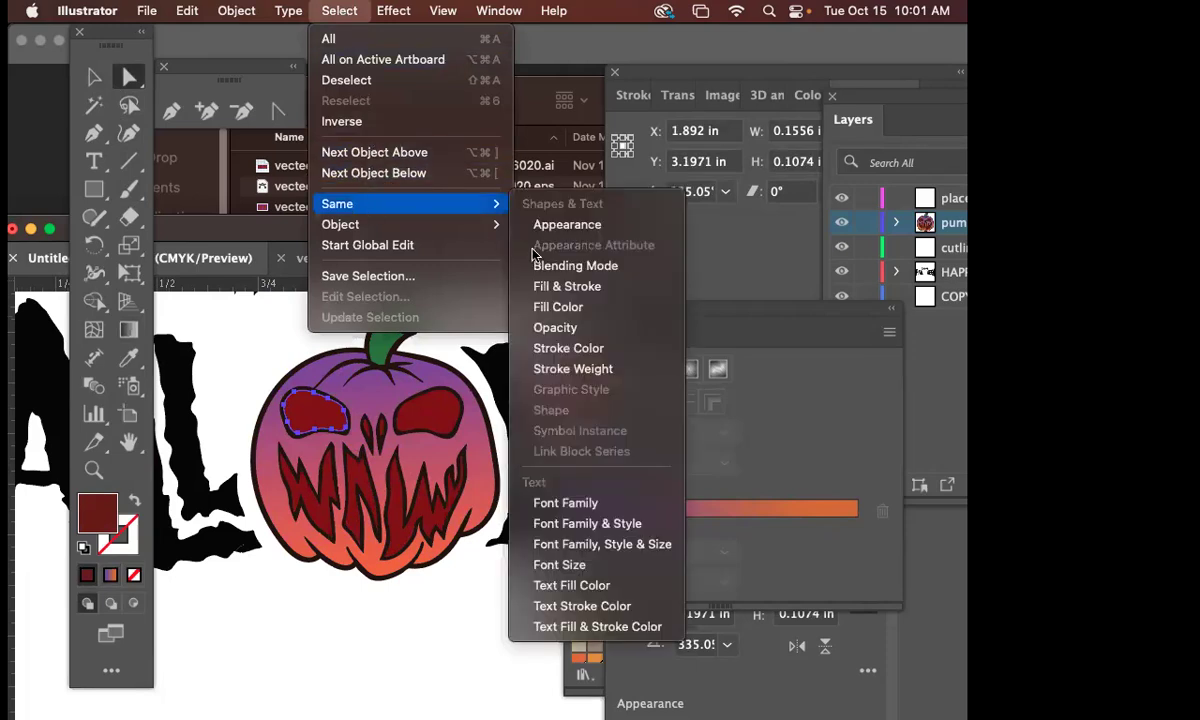
{"action": "left_click", "coordinate": [598, 307]}
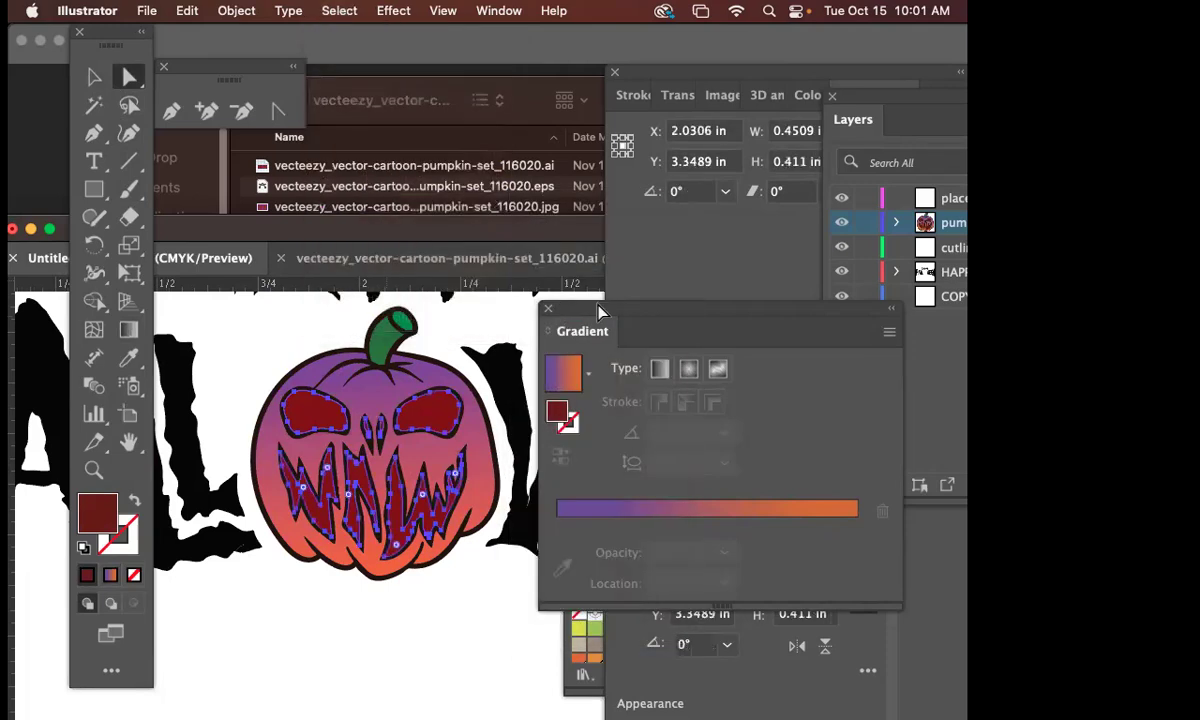
- Set the fill of the selected eyes, nose and mouth shapes to bright red F90815, then deselect them
{"action": "double_click", "coordinate": [98, 514]}
{"action": "type", "text": "F90815"}
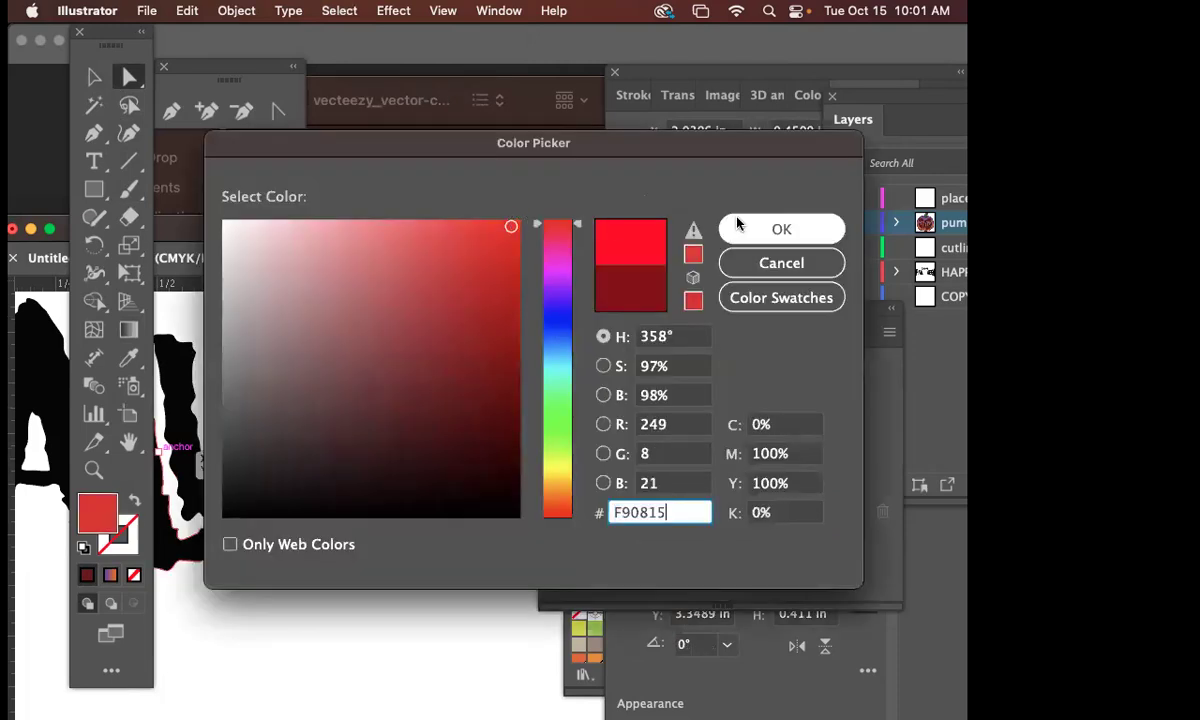
{"action": "left_click", "coordinate": [769, 231]}
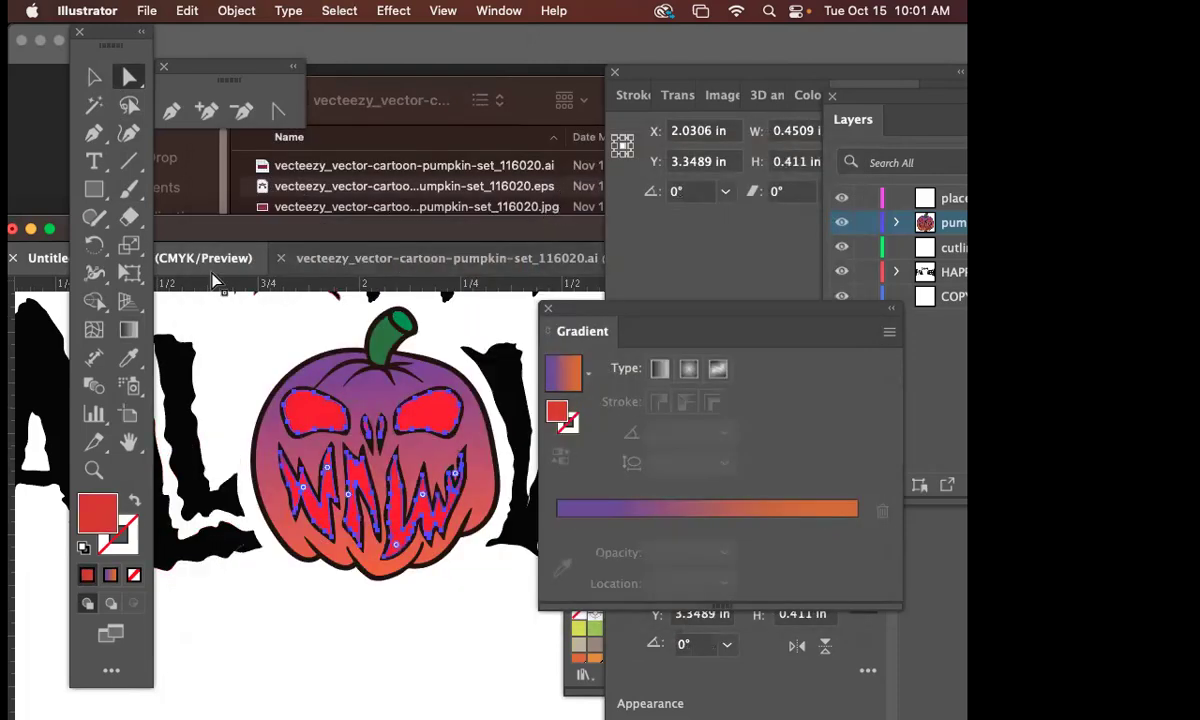
{"action": "left_click", "coordinate": [94, 78]}
{"action": "left_click", "coordinate": [513, 628]}
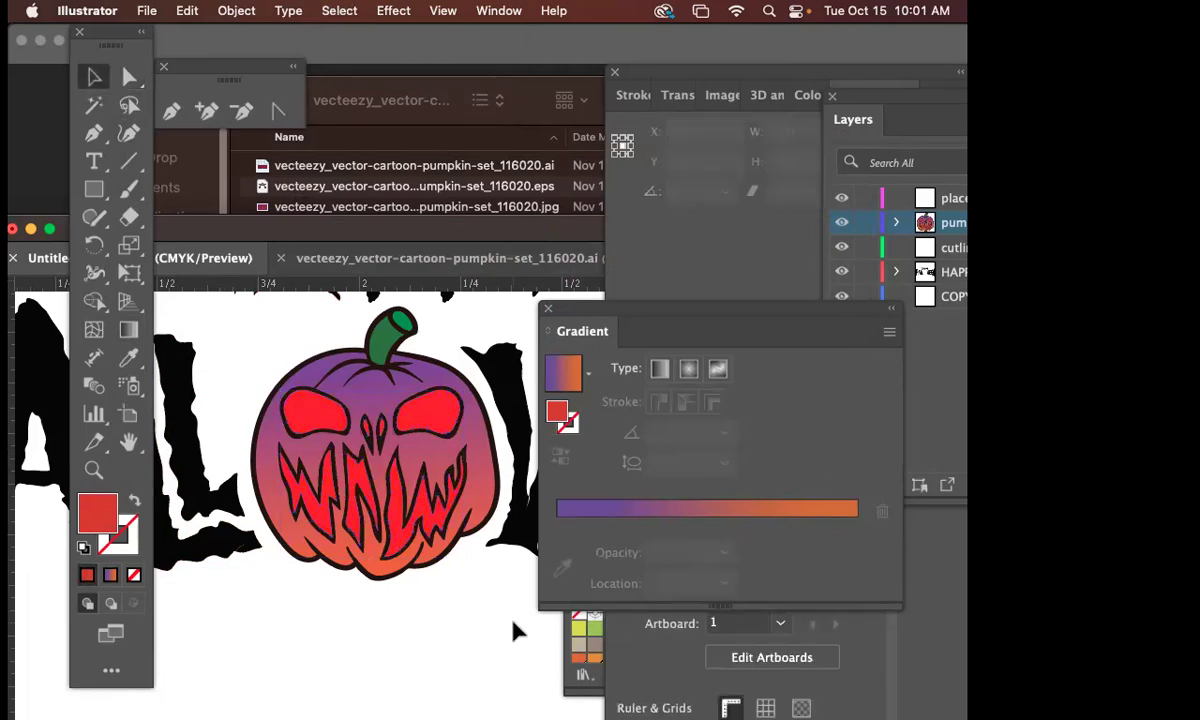
- Save the sticker to the computer's Downloads folder as an Adobe Illustrator file whose name begins with halloweensticker, keeping the default Illustrator options
{"action": "key", "text": "super+minus"}
{"action": "key", "text": "super+minus"}
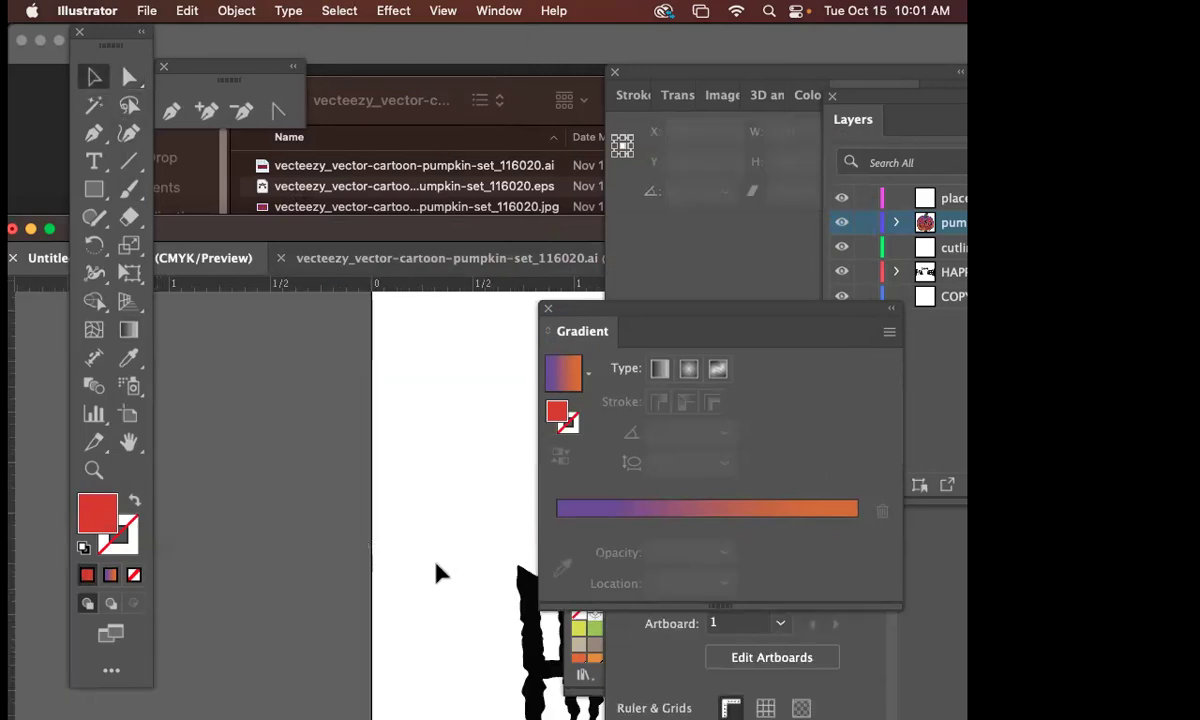
{"action": "left_click_drag", "start_coordinate": [412, 544], "coordinate": [126, 389]}
{"action": "left_click_drag", "start_coordinate": [497, 450], "coordinate": [274, 345]}
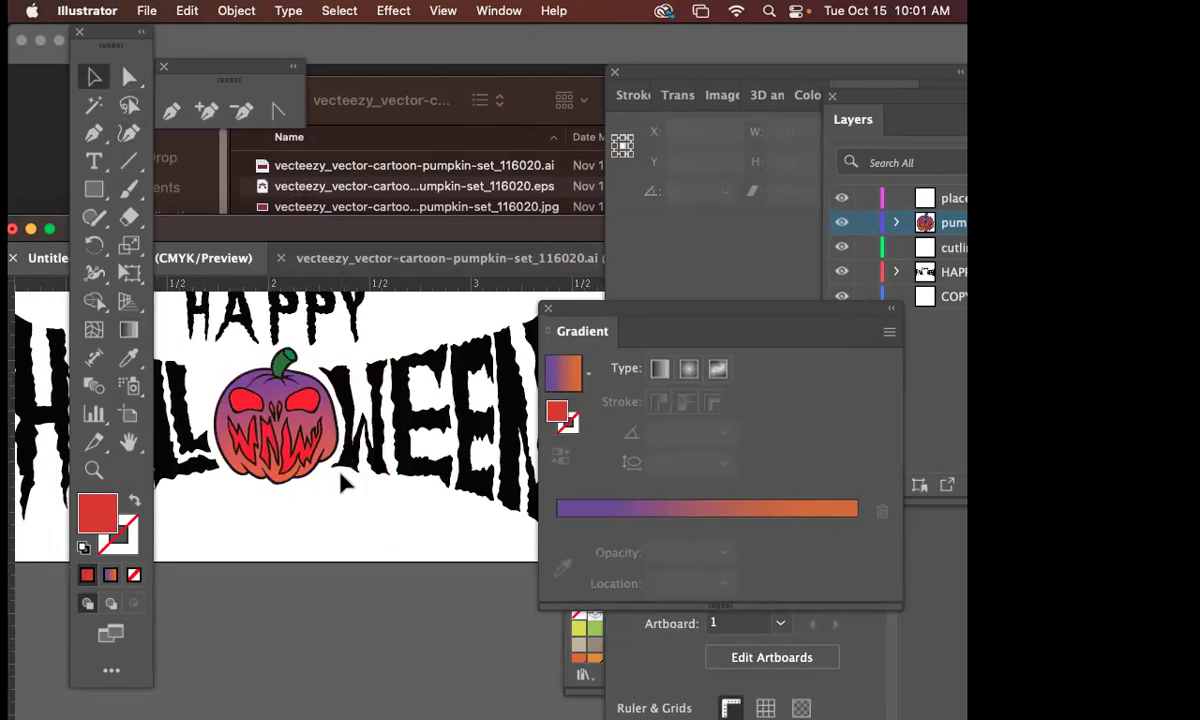
{"action": "key", "text": "super+s"}
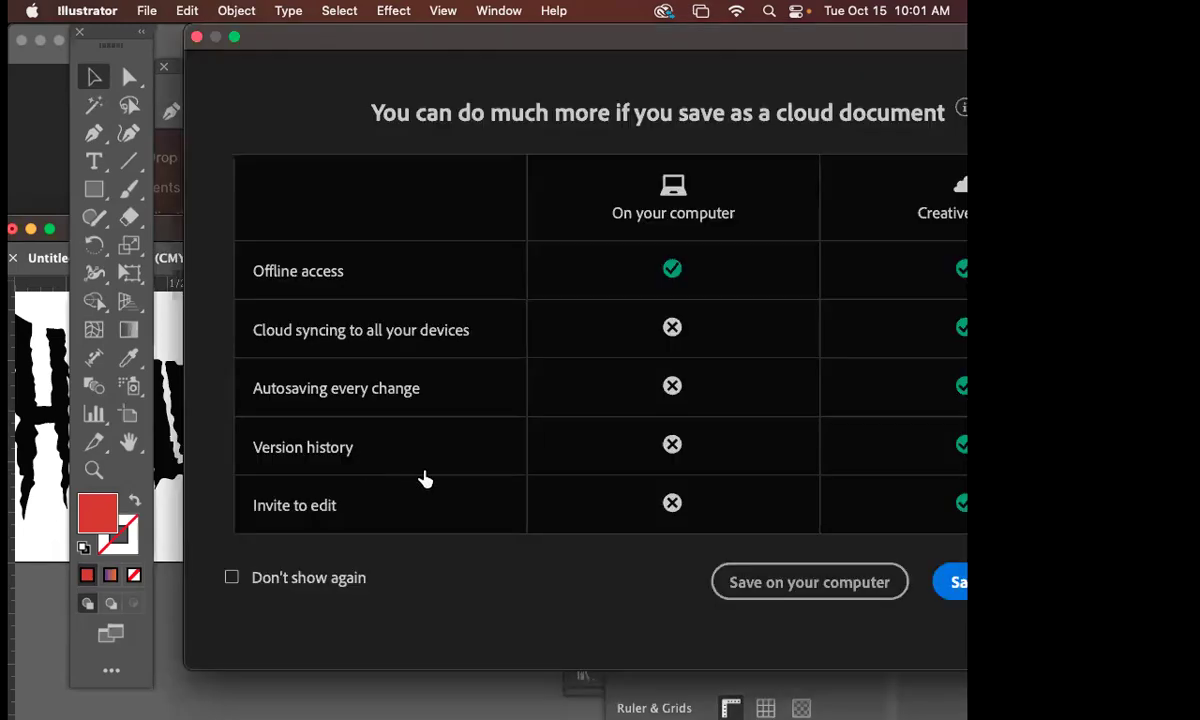
{"action": "left_click_drag", "start_coordinate": [685, 67], "coordinate": [305, 45]}
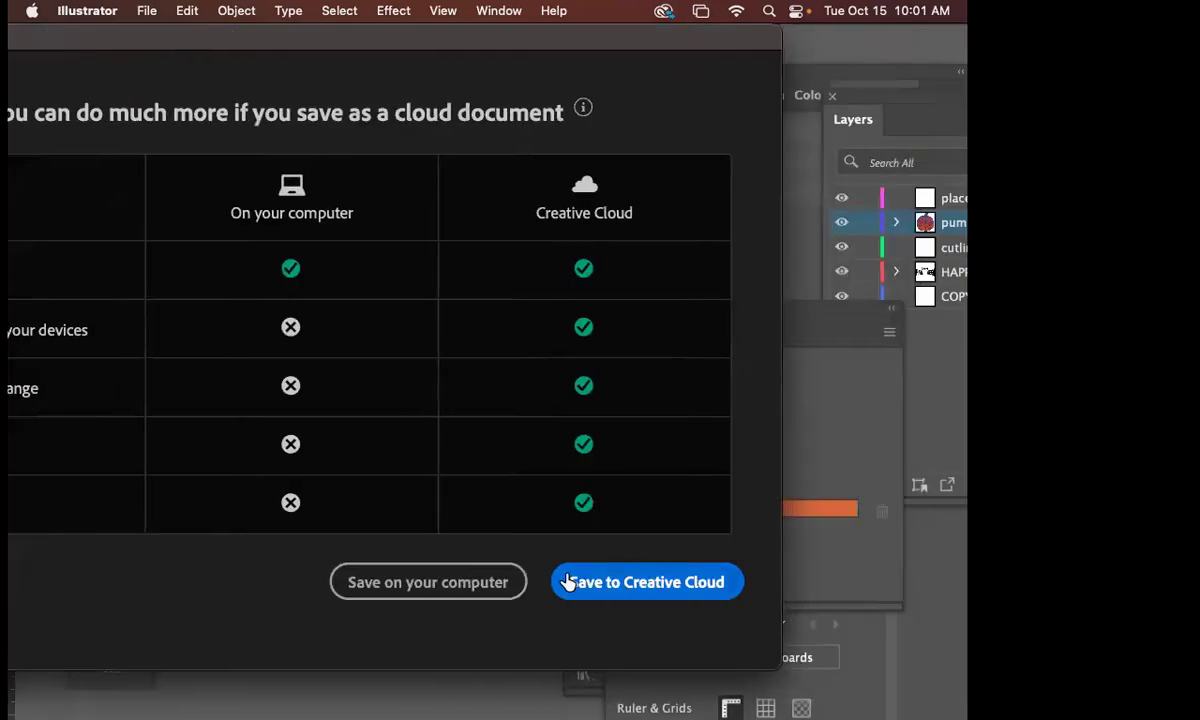
{"action": "left_click", "coordinate": [484, 592]}
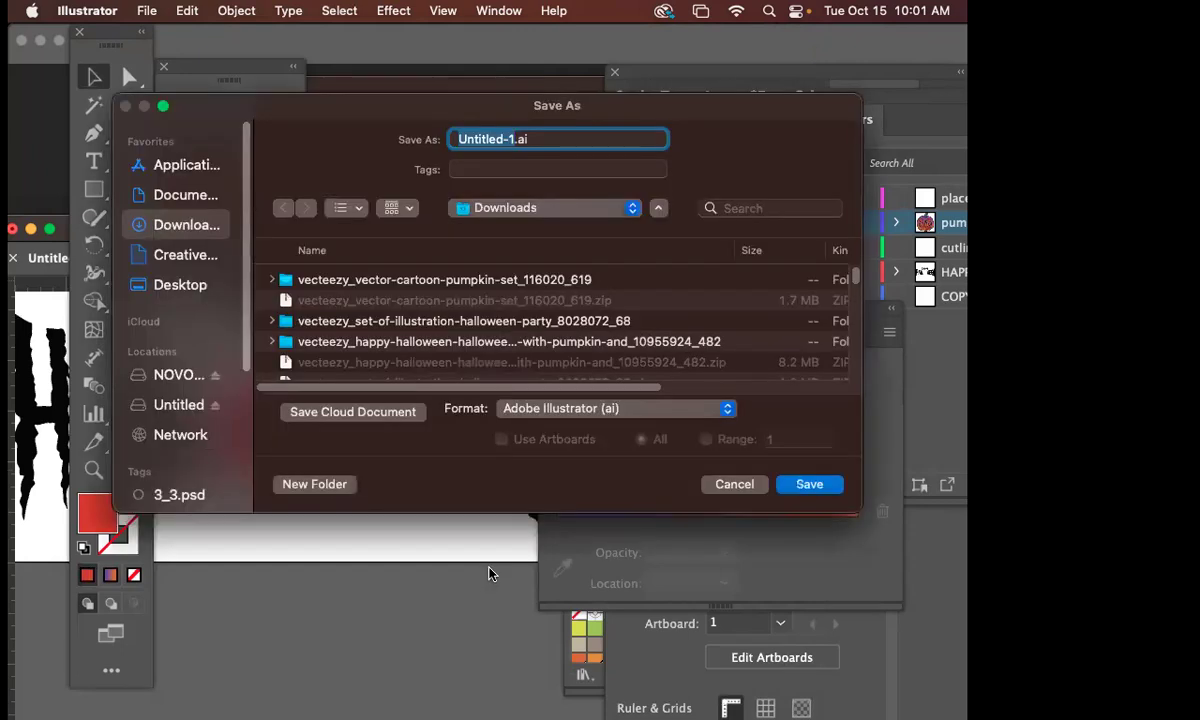
{"action": "type", "text": "halloweensticker_an"}
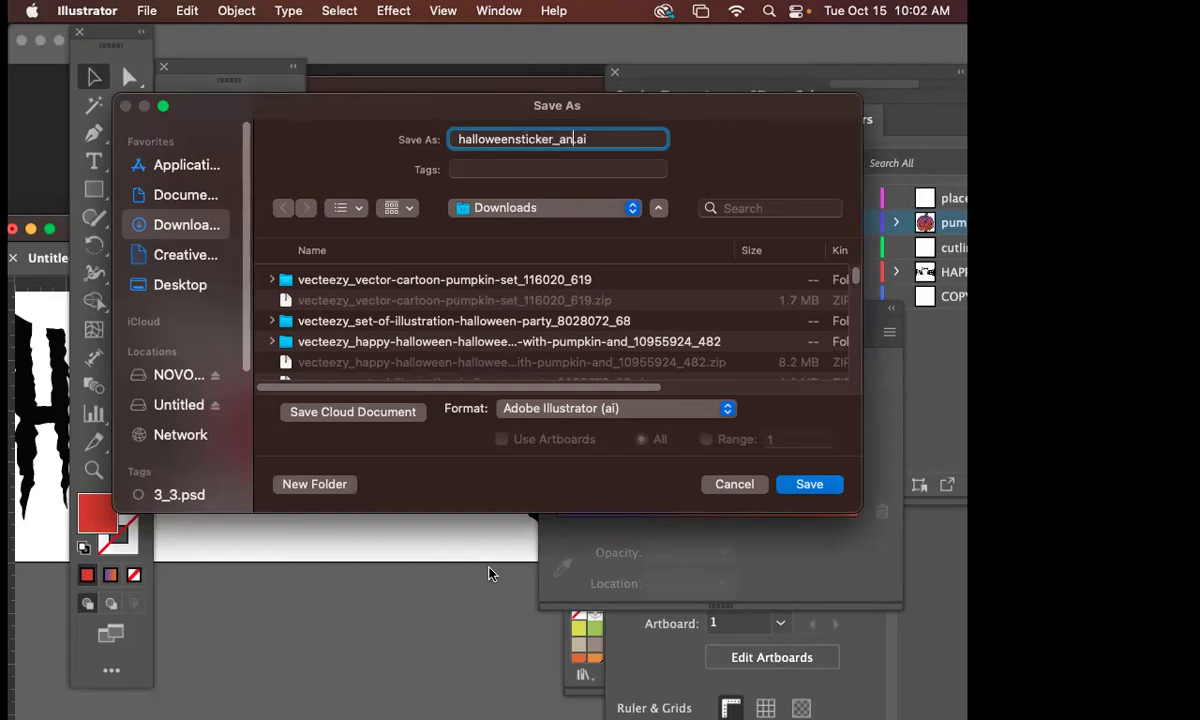
{"action": "left_click", "coordinate": [809, 484]}
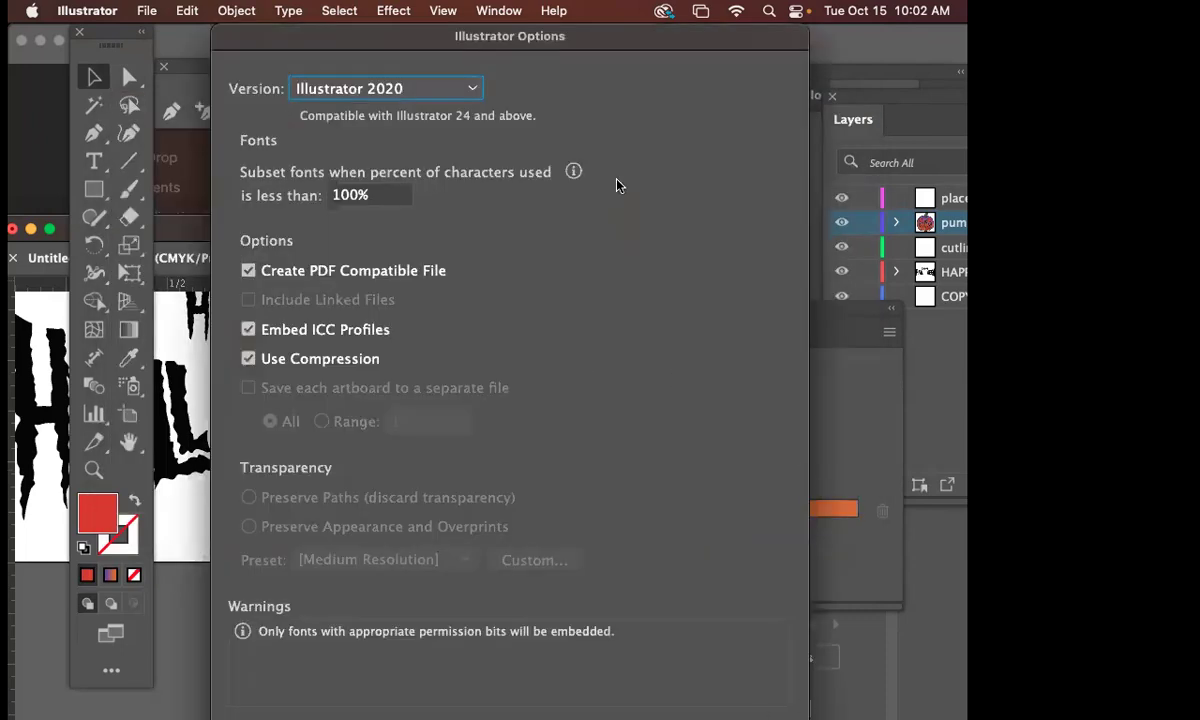
{"action": "key", "text": "Return"}
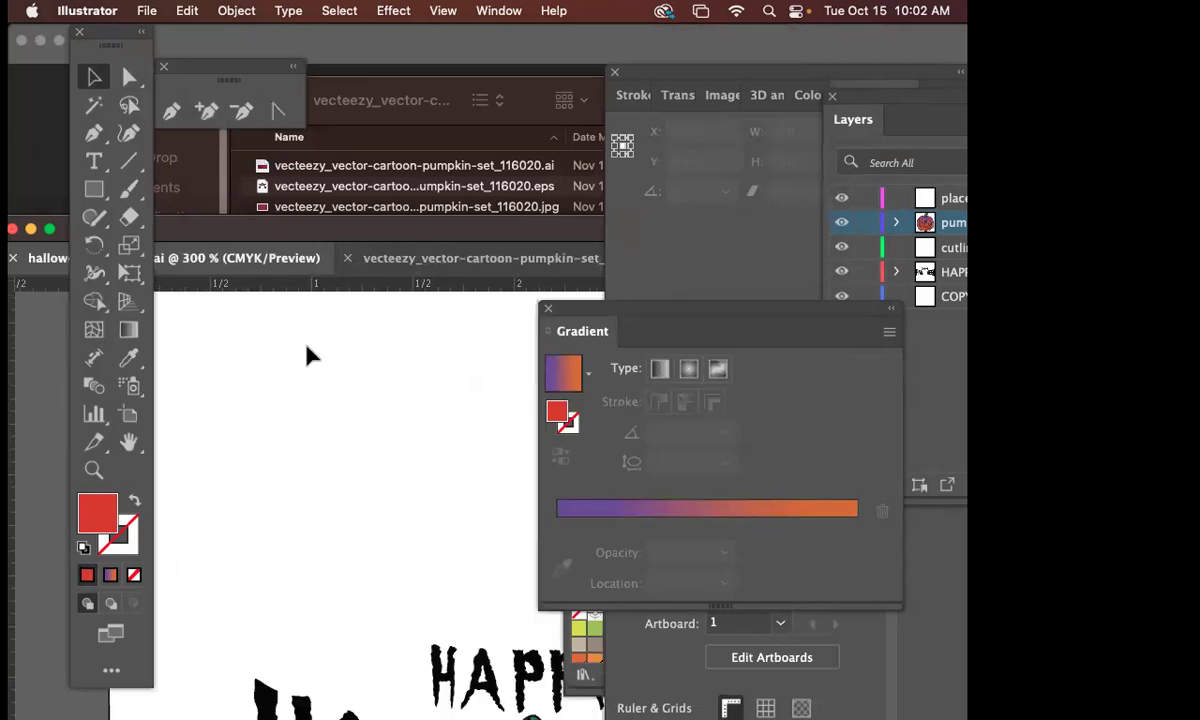
- Switch from the sticker document to the Vecteezy Happy Halloween illustration with the haunted house
{"action": "key", "text": "super+1"}
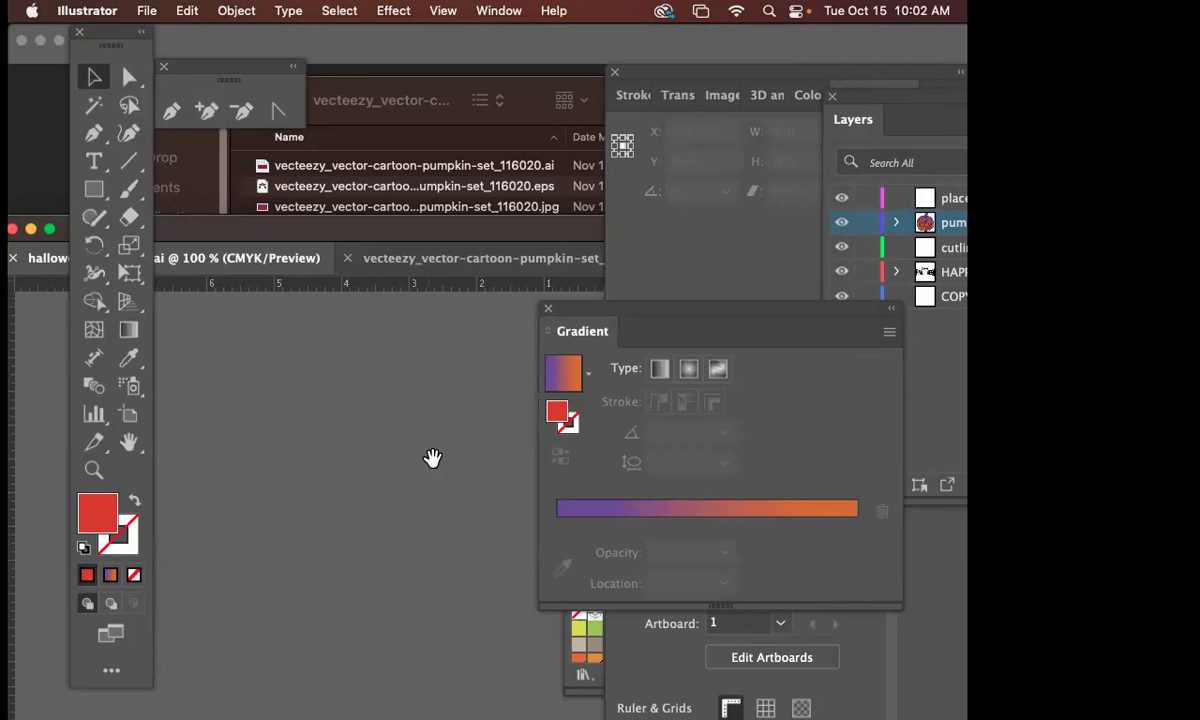
{"action": "left_click_drag", "start_coordinate": [363, 416], "coordinate": [50, 230]}
{"action": "left_click_drag", "start_coordinate": [382, 404], "coordinate": [430, 485]}
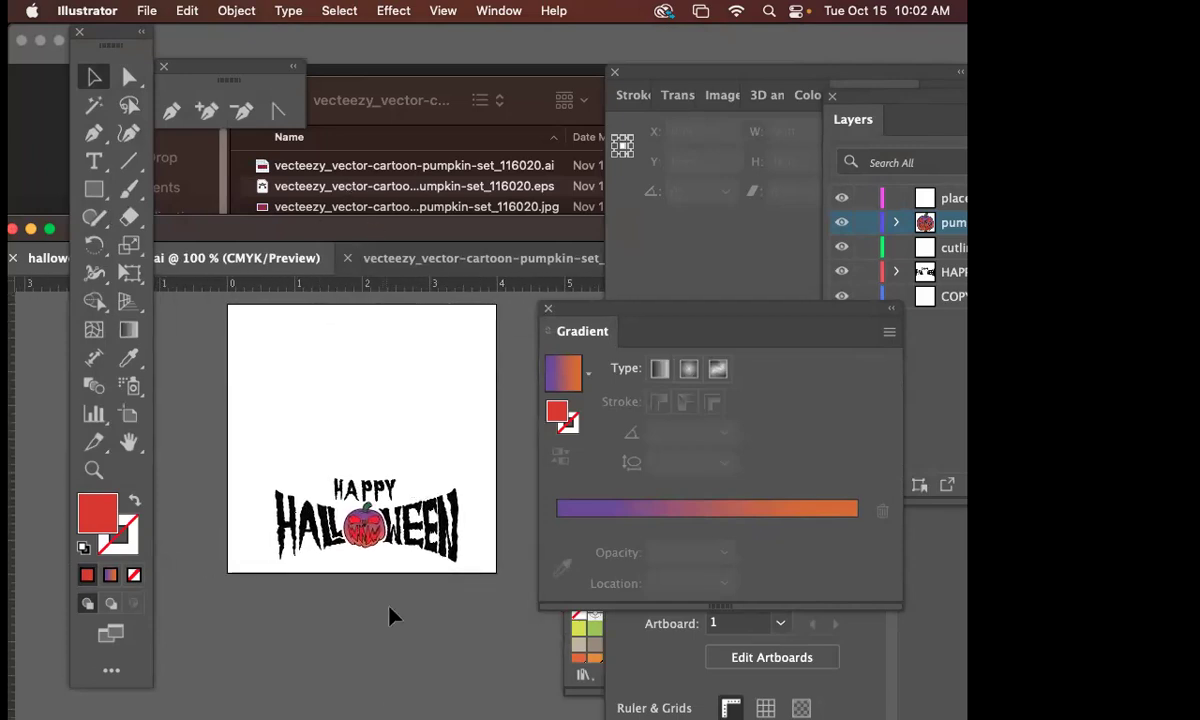
{"action": "left_click", "coordinate": [450, 258]}
{"action": "left_click_drag", "start_coordinate": [466, 248], "coordinate": [540, 254]}
{"action": "left_click", "coordinate": [390, 118]}
{"action": "left_click", "coordinate": [184, 448]}
- Move the floating Gradient panel clear of the haunted-house illustration
{"action": "left_click_drag", "start_coordinate": [298, 363], "coordinate": [302, 155]}
{"action": "left_click_drag", "start_coordinate": [395, 398], "coordinate": [249, 200]}
{"action": "left_click_drag", "start_coordinate": [401, 329], "coordinate": [356, 201]}
{"action": "key", "text": "super+minus"}
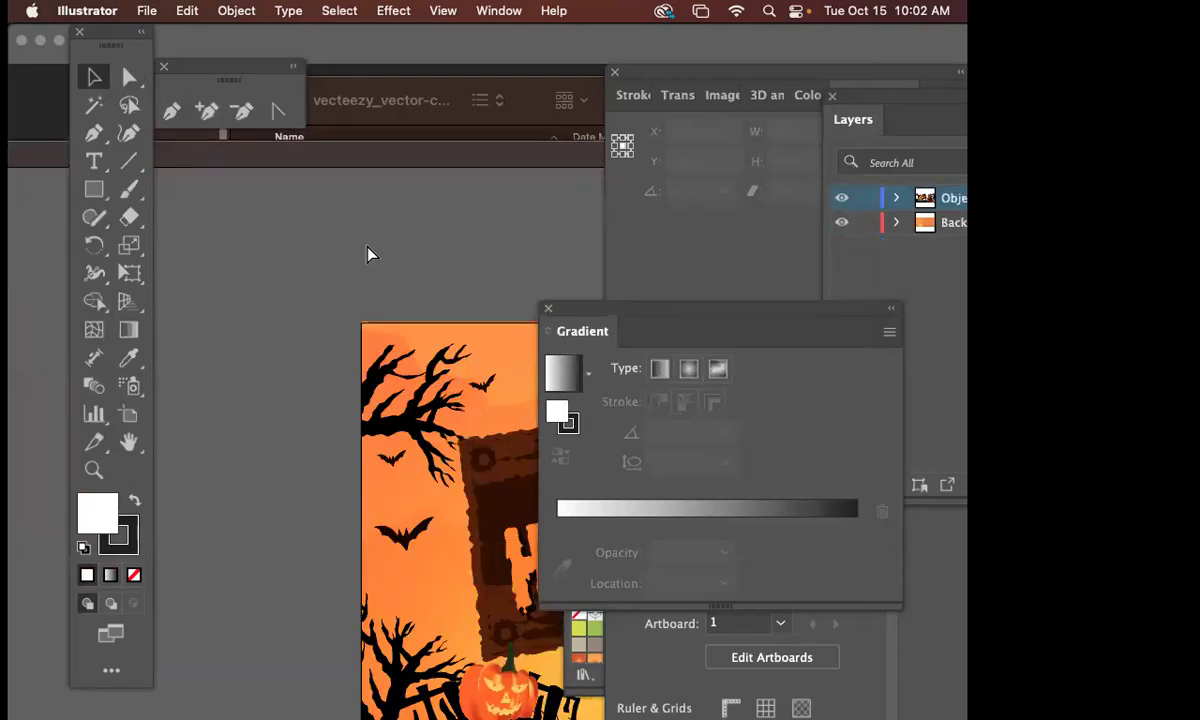
{"action": "key", "text": "super+minus"}
{"action": "left_click_drag", "start_coordinate": [468, 360], "coordinate": [300, 234]}
{"action": "left_click_drag", "start_coordinate": [475, 313], "coordinate": [289, 252]}
{"action": "left_click_drag", "start_coordinate": [428, 264], "coordinate": [298, 220]}
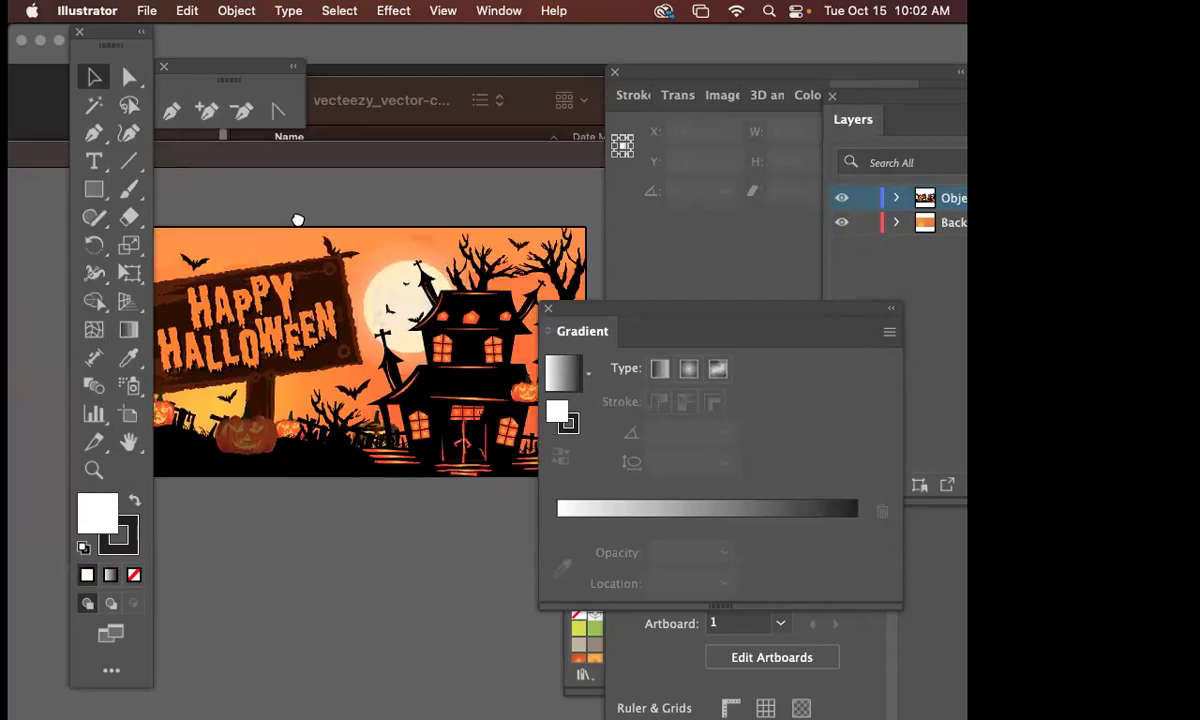
{"action": "left_click_drag", "start_coordinate": [555, 307], "coordinate": [672, 444]}
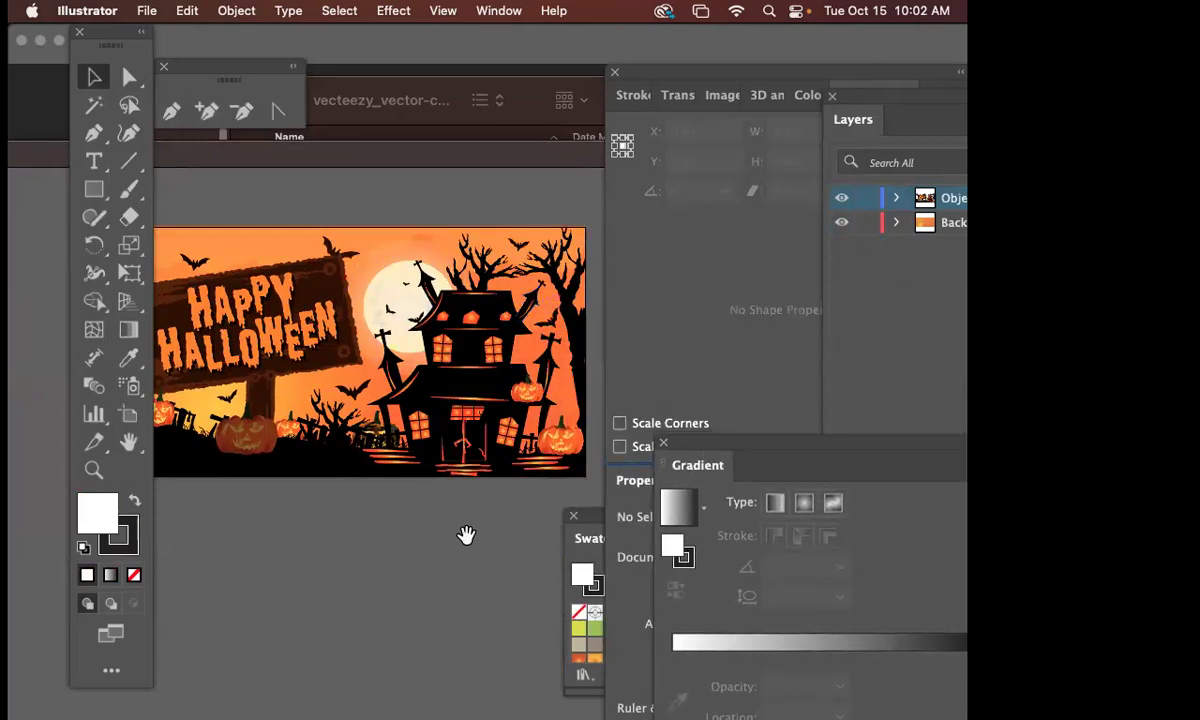
- Examine the haunted-house illustration and select the house, sign and ground artwork individually to check how it is grouped
{"action": "left_click_drag", "start_coordinate": [467, 535], "coordinate": [477, 514]}
{"action": "key", "text": "super+minus"}
{"action": "key", "text": "super+minus"}
{"action": "left_click_drag", "start_coordinate": [482, 422], "coordinate": [338, 291]}
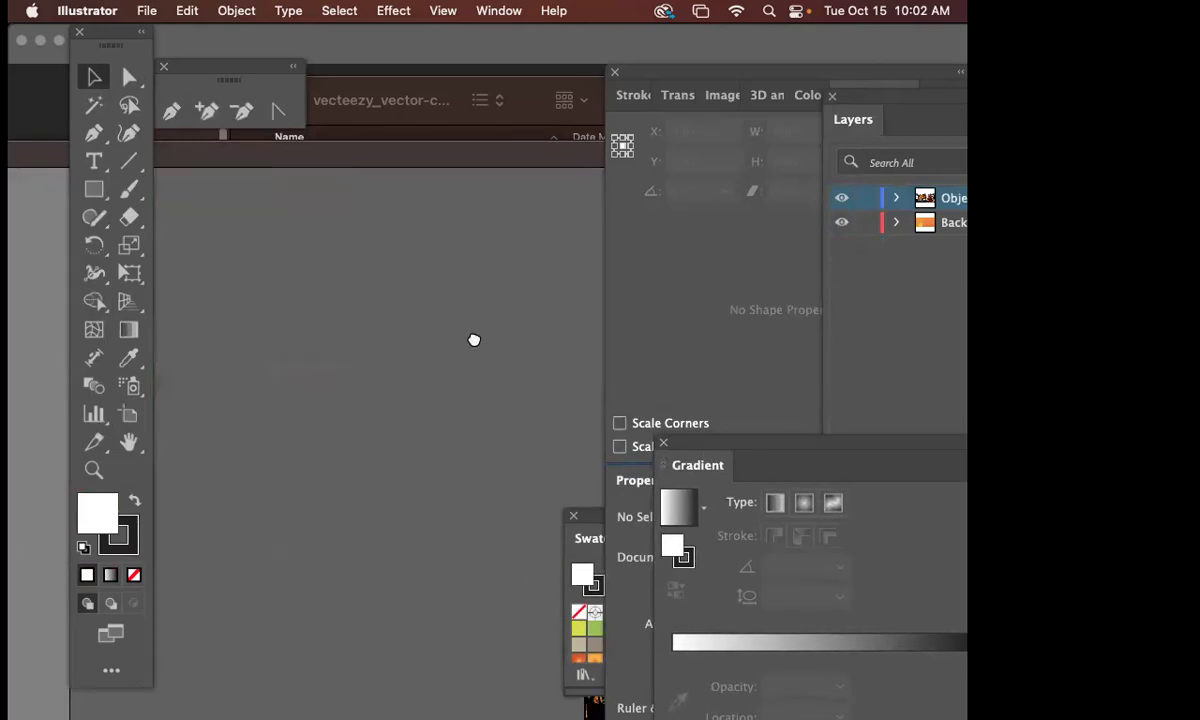
{"action": "left_click_drag", "start_coordinate": [595, 400], "coordinate": [367, 262]}
{"action": "left_click_drag", "start_coordinate": [562, 502], "coordinate": [528, 247]}
{"action": "key", "text": "super+minus"}
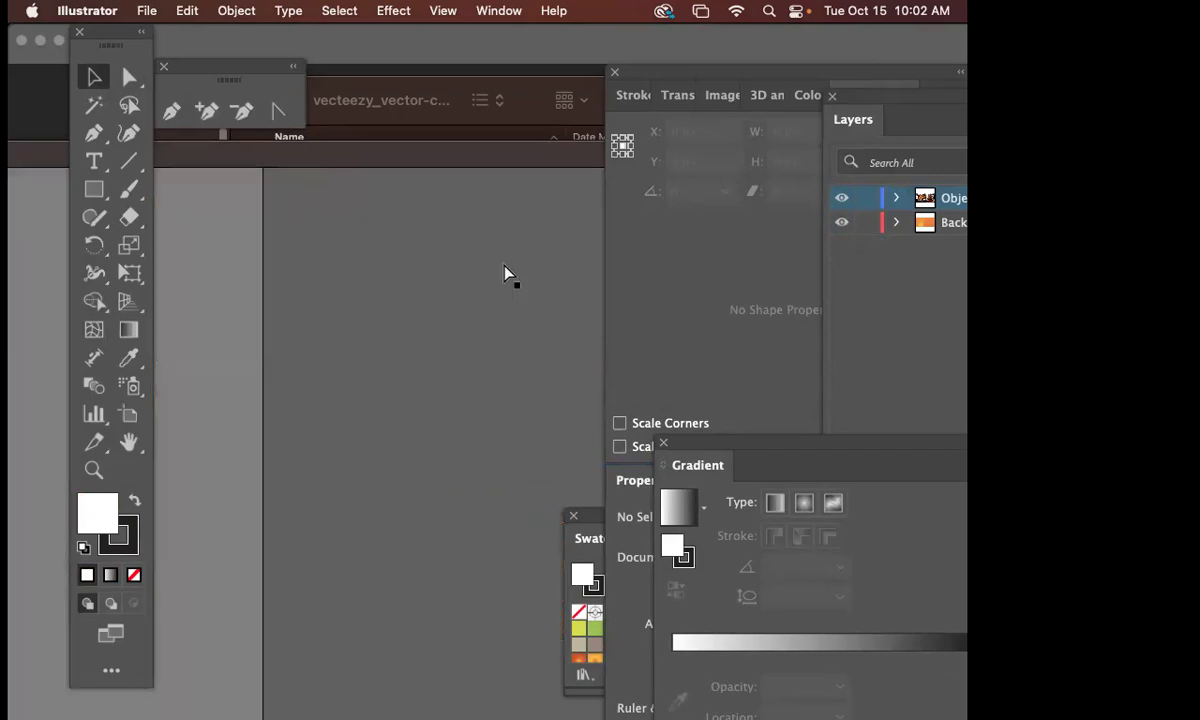
{"action": "left_click_drag", "start_coordinate": [487, 421], "coordinate": [343, 316]}
{"action": "left_click_drag", "start_coordinate": [592, 402], "coordinate": [320, 504]}
{"action": "left_click_drag", "start_coordinate": [511, 482], "coordinate": [455, 472]}
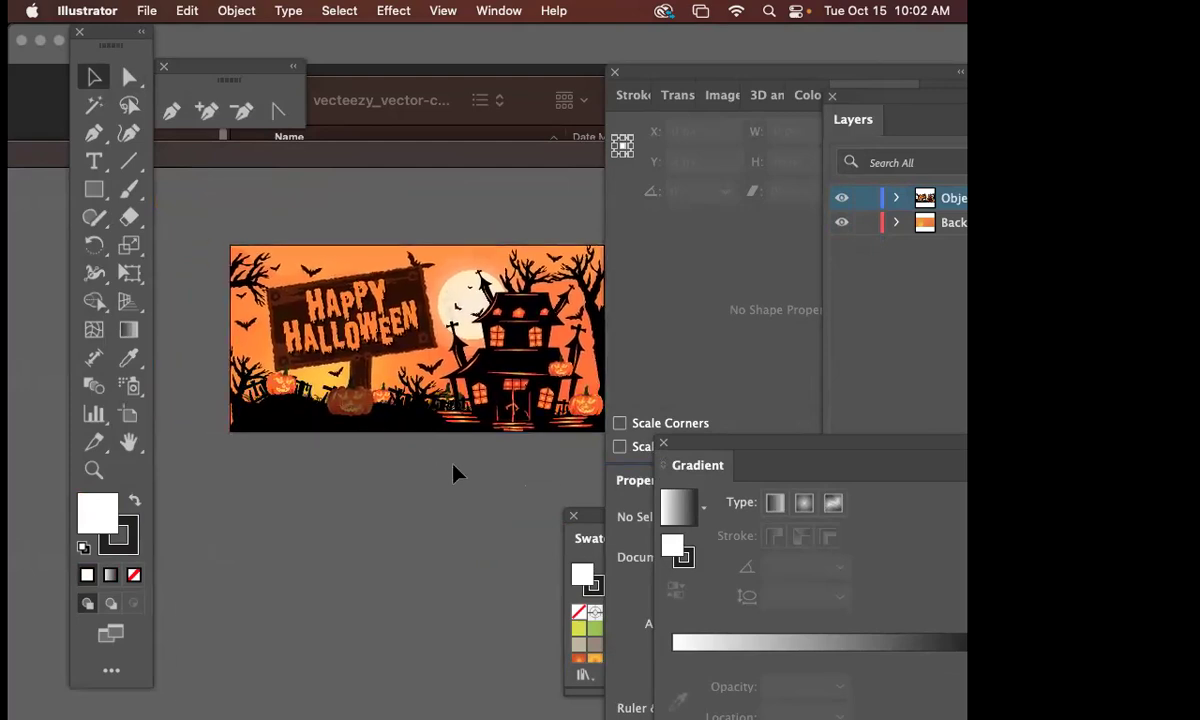
{"action": "left_click_drag", "start_coordinate": [514, 461], "coordinate": [452, 454]}
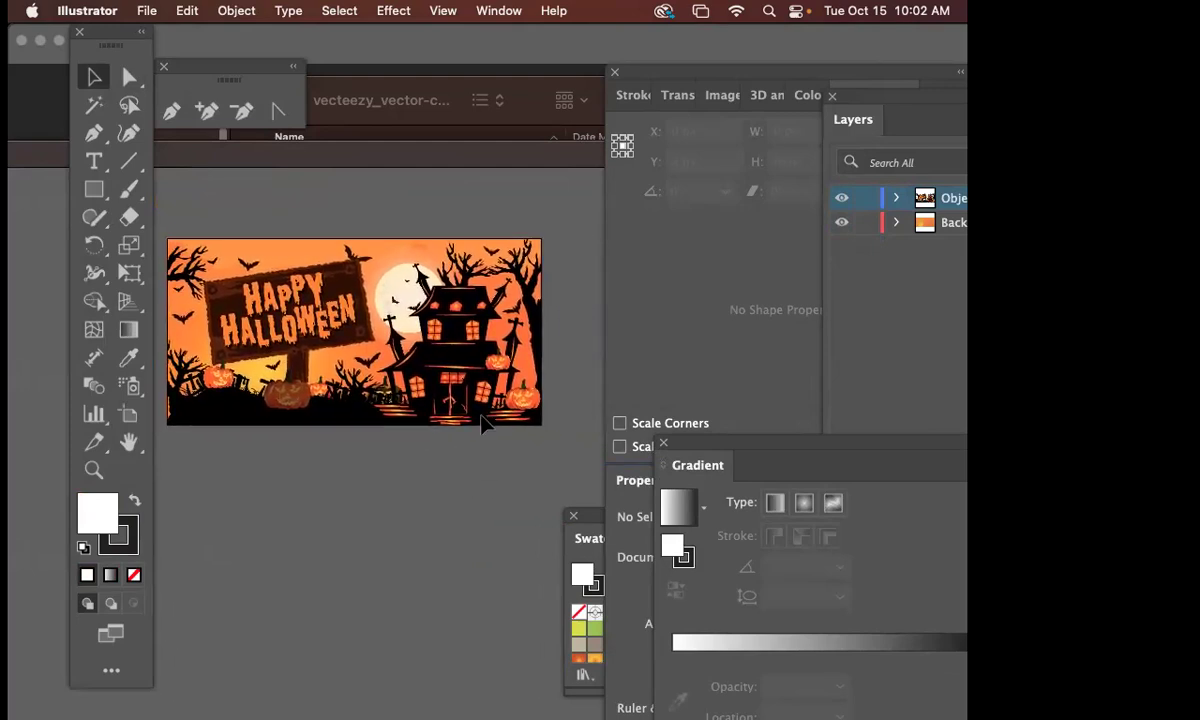
{"action": "left_click", "coordinate": [485, 375]}
{"action": "left_click_drag", "start_coordinate": [415, 360], "coordinate": [475, 352]}
{"action": "left_click", "coordinate": [351, 313]}
{"action": "left_click", "coordinate": [509, 321]}
{"action": "left_click", "coordinate": [283, 408]}
{"action": "scroll", "coordinate": [321, 420], "scroll_direction": "down", "scroll_amount": 3}
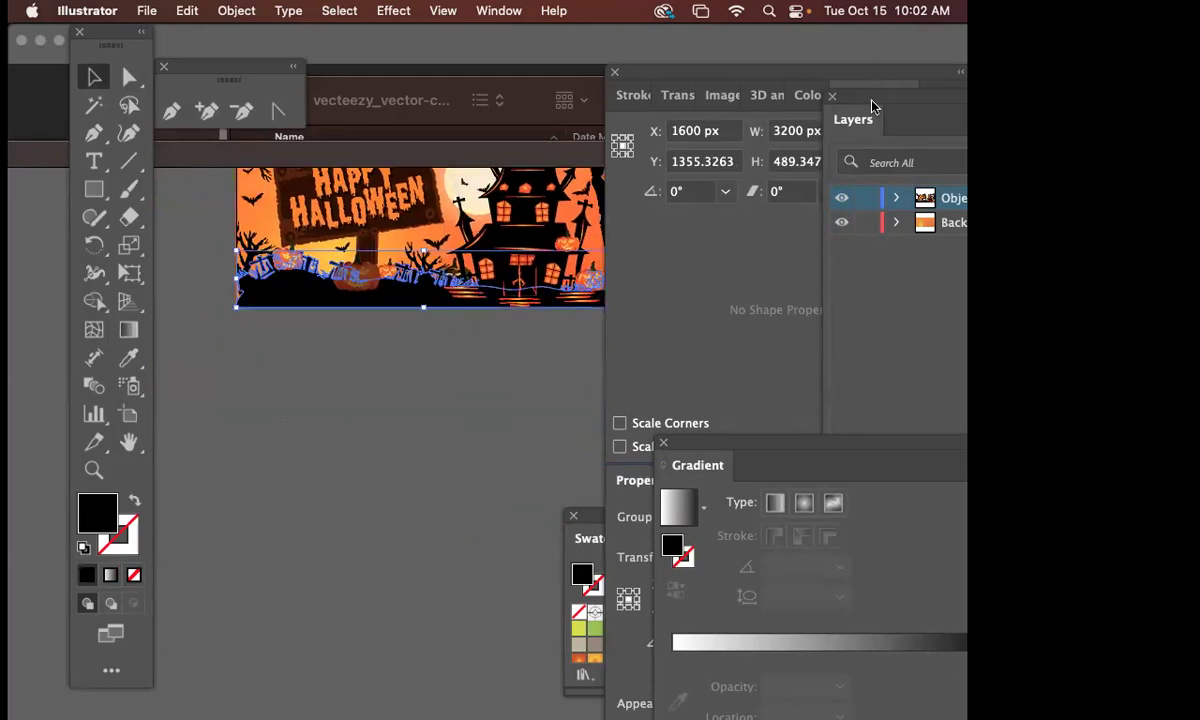
- Dock the floating Layers panel with the other panels and hide the illustration's Objects layer
{"action": "left_click_drag", "start_coordinate": [871, 104], "coordinate": [795, 100]}
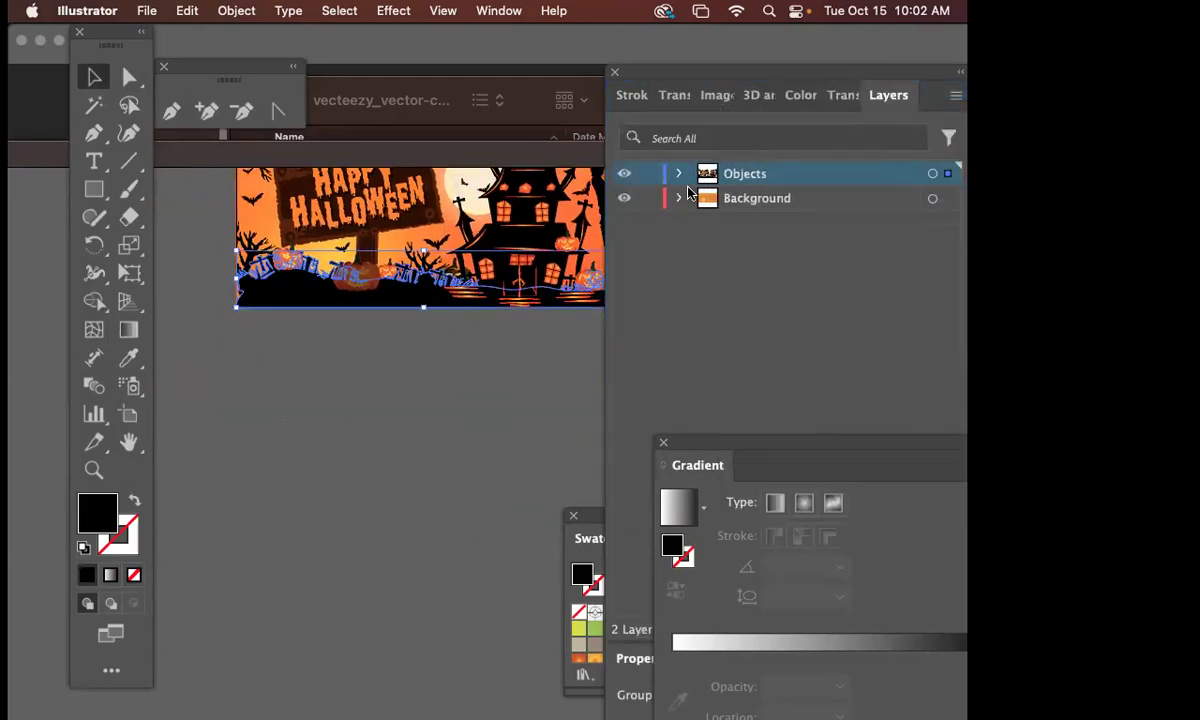
{"action": "left_click_drag", "start_coordinate": [474, 332], "coordinate": [446, 432]}
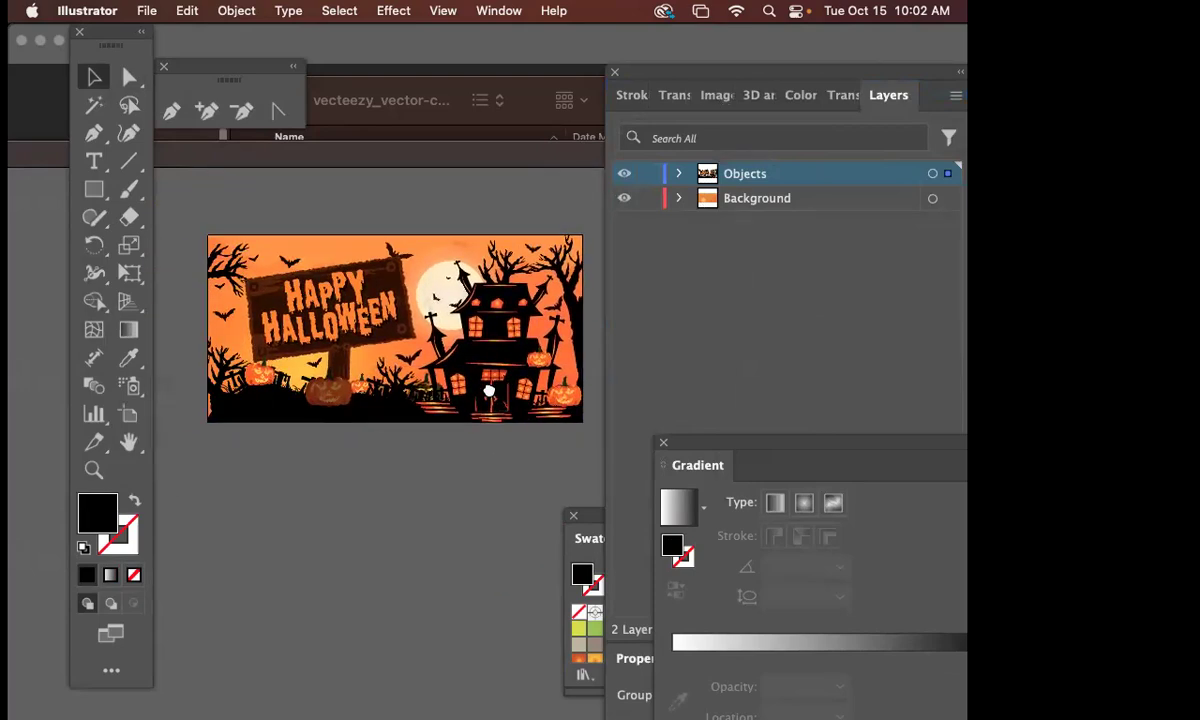
{"action": "left_click", "coordinate": [625, 177]}
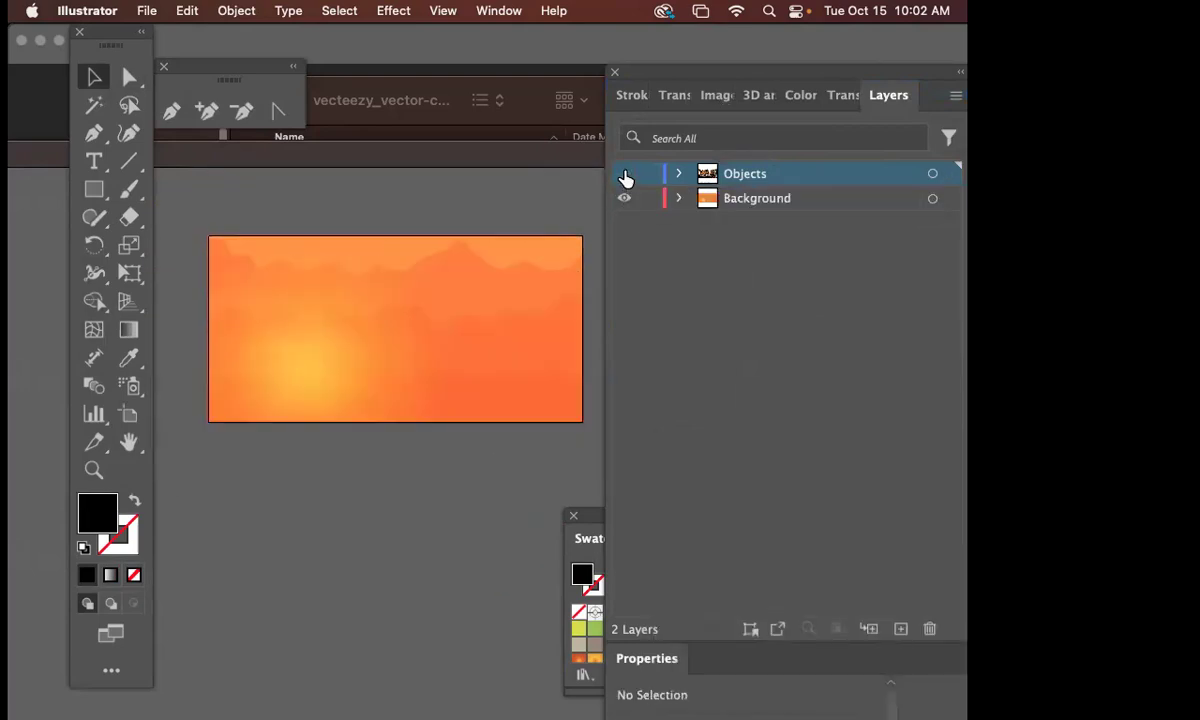
{"action": "left_click", "coordinate": [625, 177]}
{"action": "left_click", "coordinate": [625, 177]}
- Copy all of the orange background artwork and return to the Halloween sticker document
{"action": "right_click", "coordinate": [196, 214]}
{"action": "left_click", "coordinate": [576, 453]}
{"action": "key", "text": "super+a"}
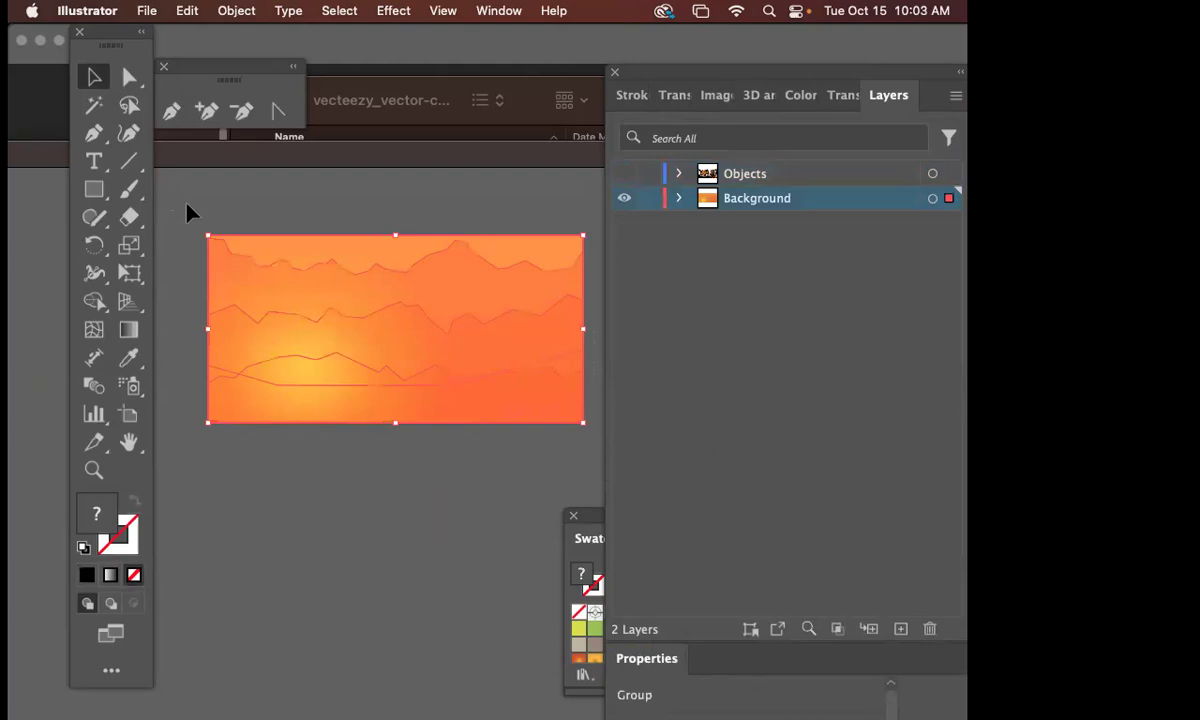
{"action": "left_click_drag", "start_coordinate": [337, 162], "coordinate": [354, 579]}
{"action": "left_click", "coordinate": [548, 292]}
{"action": "left_click_drag", "start_coordinate": [544, 245], "coordinate": [168, 124]}
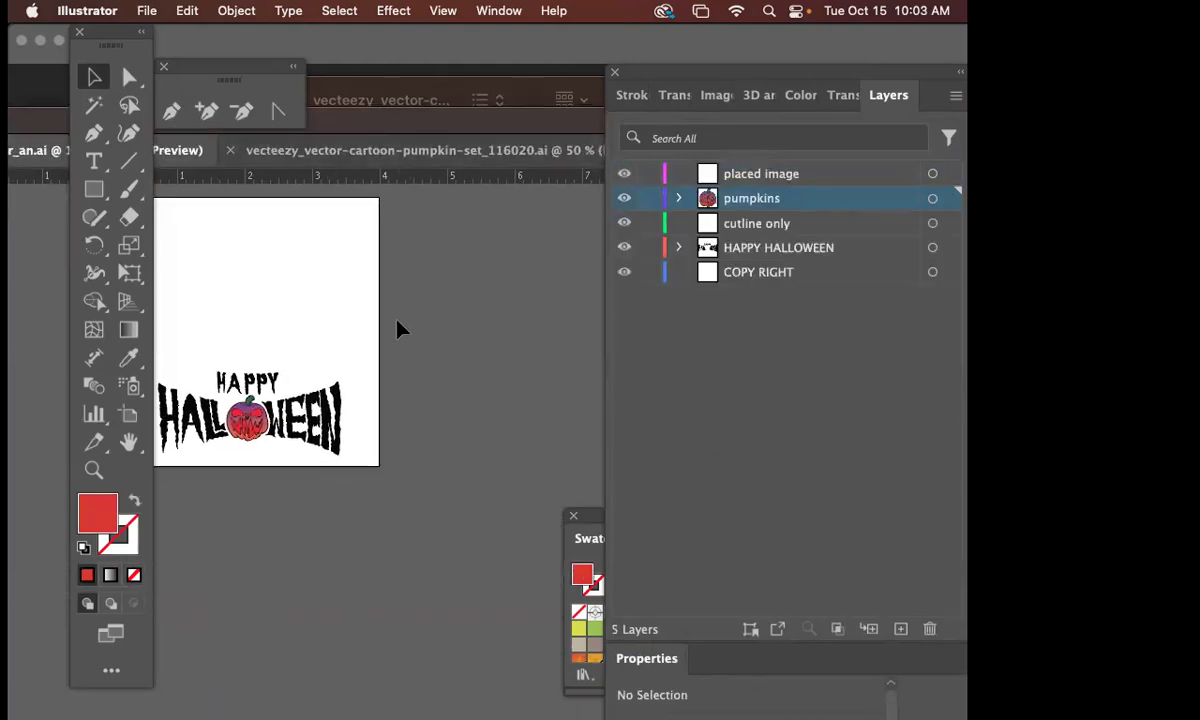
- Create a new layer named background above the placed image layer, keeping the default layer options
{"action": "left_click", "coordinate": [850, 180]}
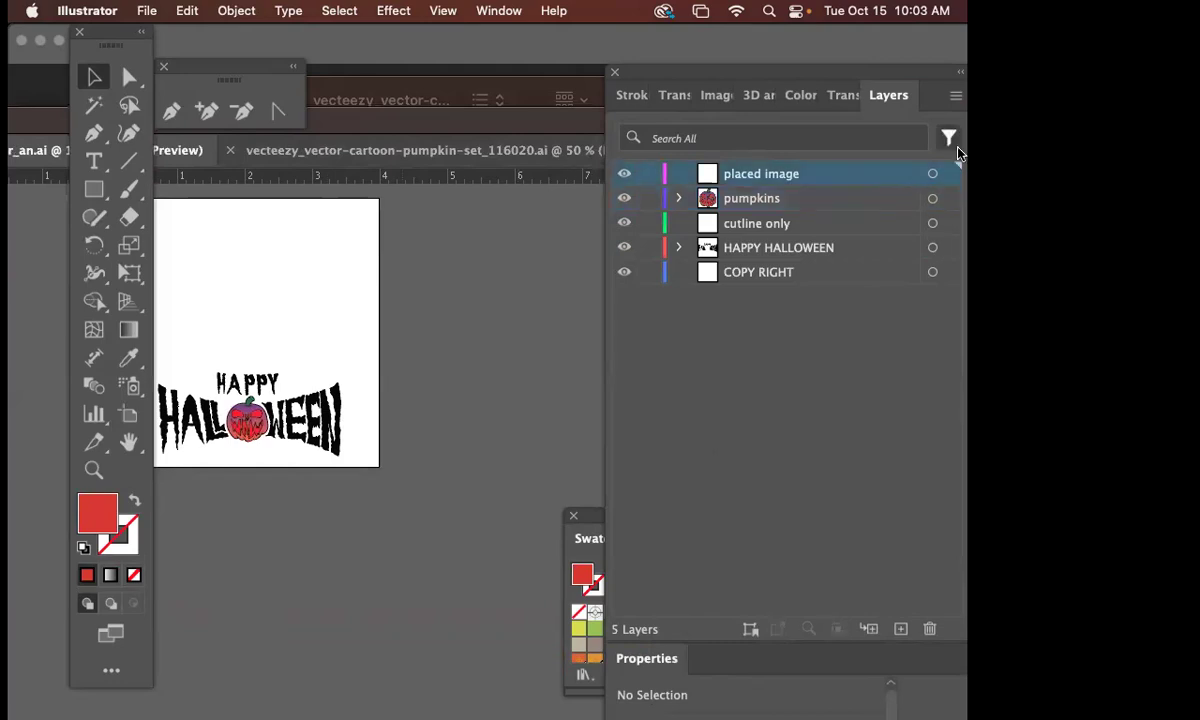
{"action": "left_click", "coordinate": [955, 96]}
{"action": "left_click", "coordinate": [900, 97]}
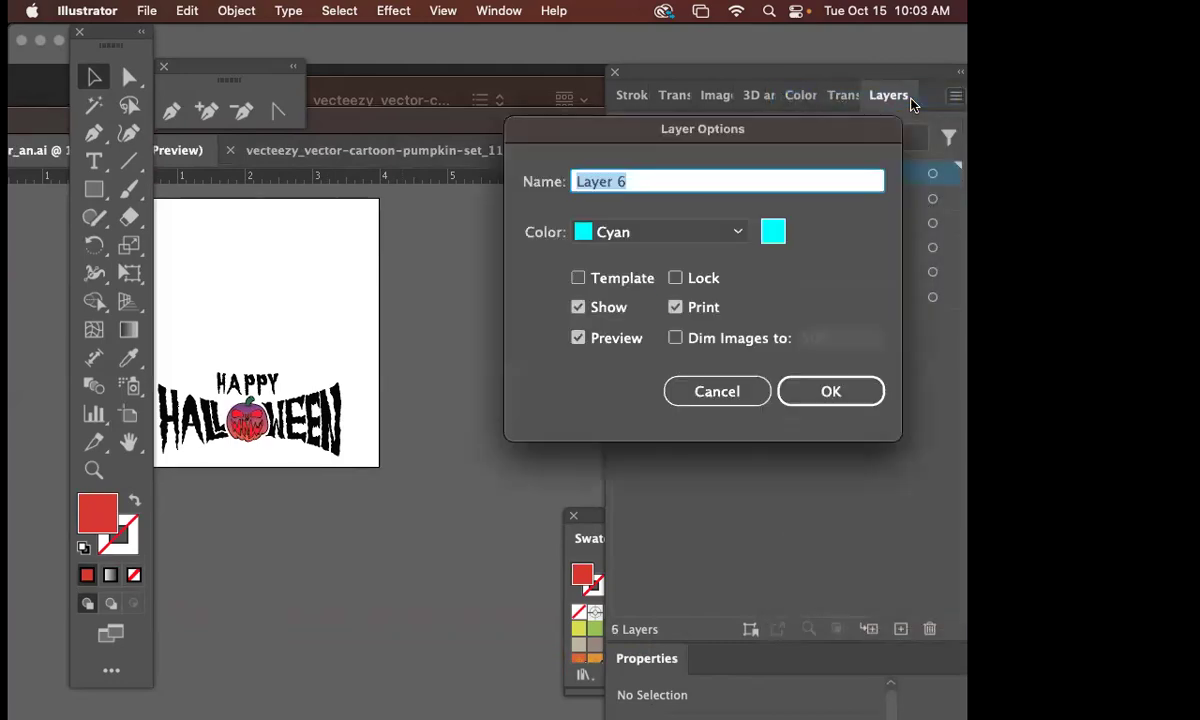
{"action": "type", "text": "background"}
{"action": "key", "text": "Return"}
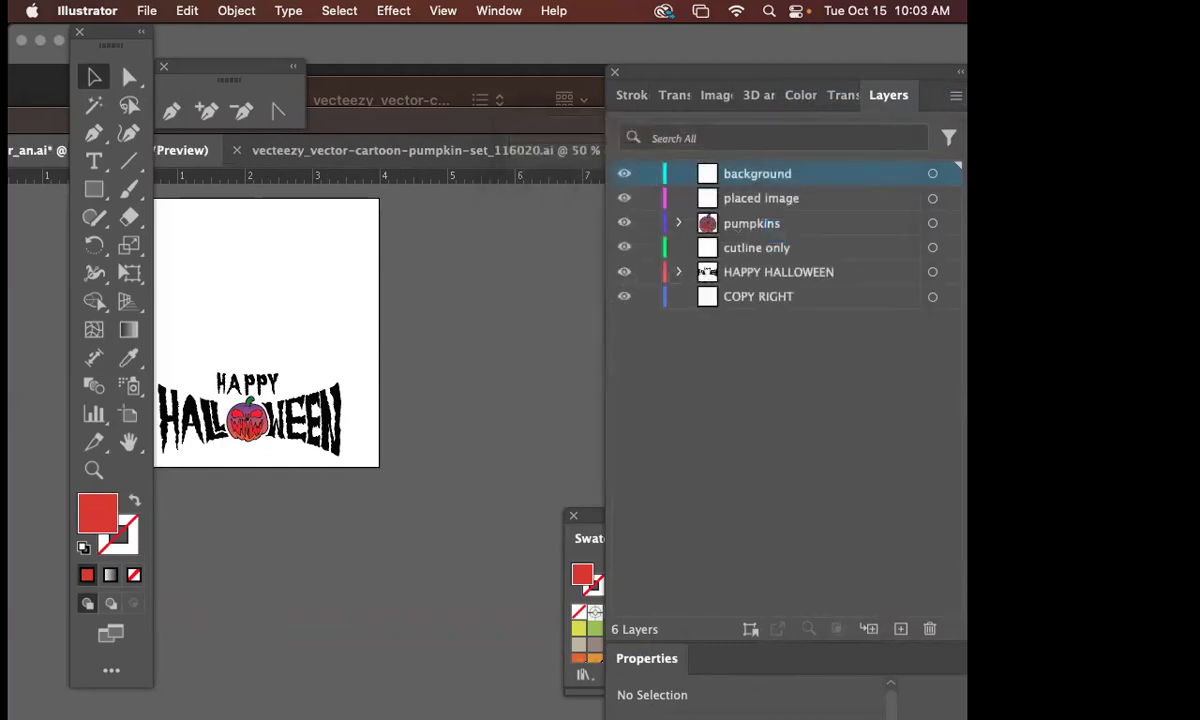
- Paste the copied orange artwork into the background layer of the sticker
{"action": "key", "text": "super+v"}
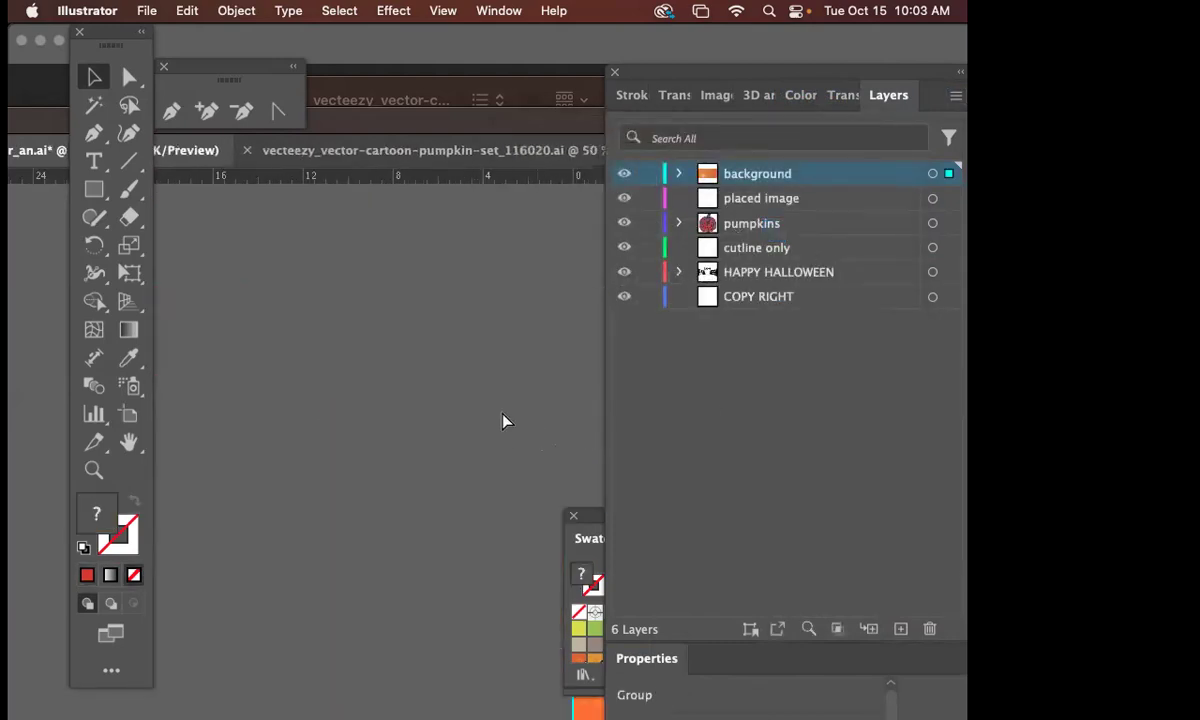
{"action": "key", "text": "super+minus"}
{"action": "left_click_drag", "start_coordinate": [479, 439], "coordinate": [286, 245]}
{"action": "left_click_drag", "start_coordinate": [445, 343], "coordinate": [196, 169]}
{"action": "left_click_drag", "start_coordinate": [396, 319], "coordinate": [289, 298]}
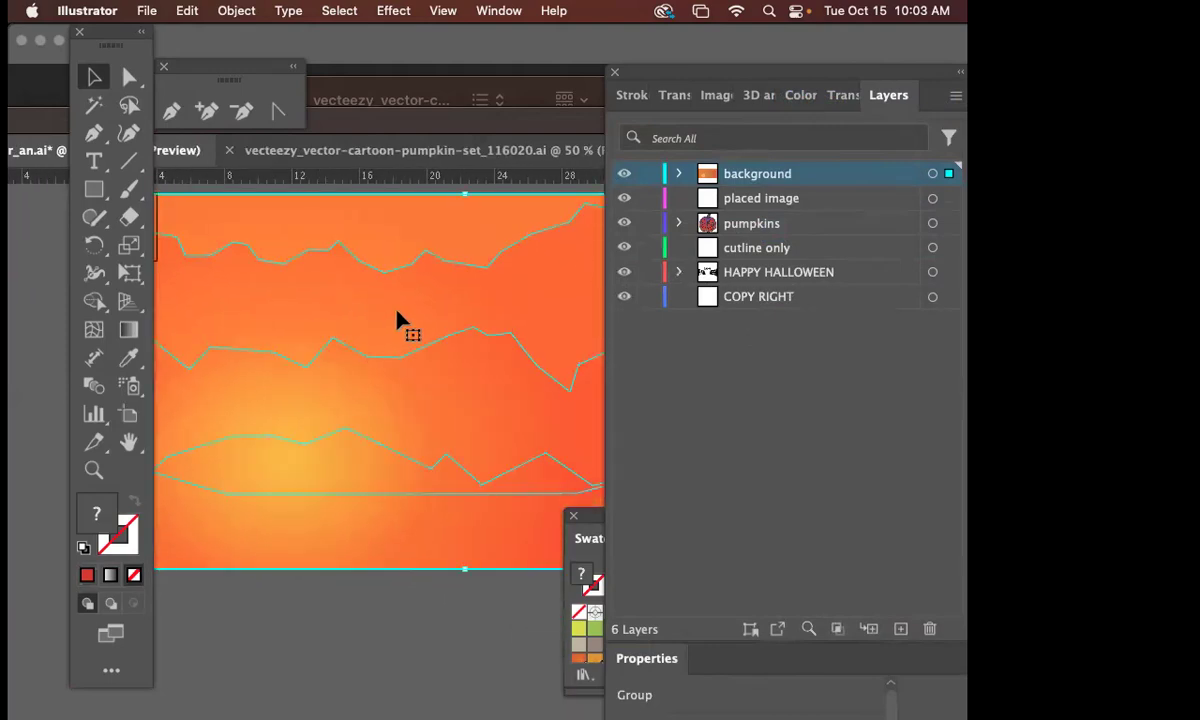
{"action": "key", "text": "super+minus"}
{"action": "key", "text": "super+minus"}
{"action": "key", "text": "super+minus"}
{"action": "left_click_drag", "start_coordinate": [543, 445], "coordinate": [305, 334]}
{"action": "left_click_drag", "start_coordinate": [470, 405], "coordinate": [270, 351]}
{"action": "mouse_move", "coordinate": [510, 425]}
{"action": "left_mouse_down"}
{"action": "mouse_move", "coordinate": [418, 343]}
{"action": "mouse_move", "coordinate": [395, 217]}
{"action": "left_mouse_up"}
{"action": "left_click_drag", "start_coordinate": [470, 488], "coordinate": [400, 311]}
{"action": "left_click_drag", "start_coordinate": [464, 336], "coordinate": [354, 364]}
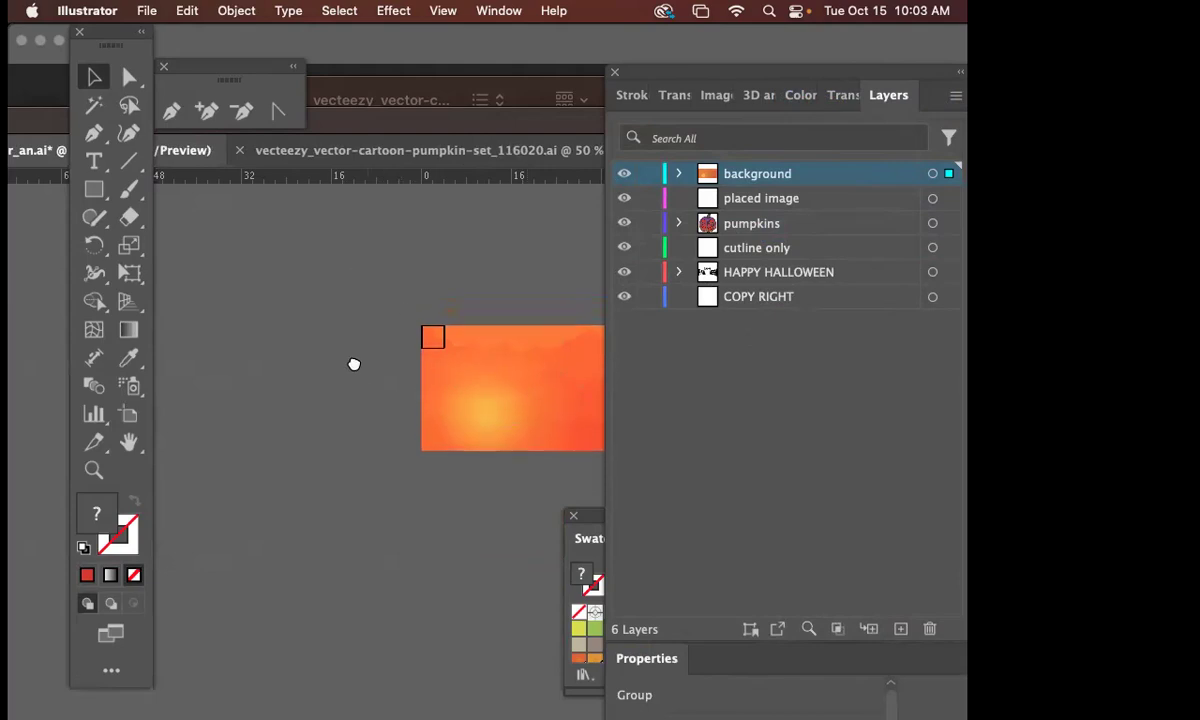
{"action": "left_click_drag", "start_coordinate": [482, 126], "coordinate": [361, 103]}
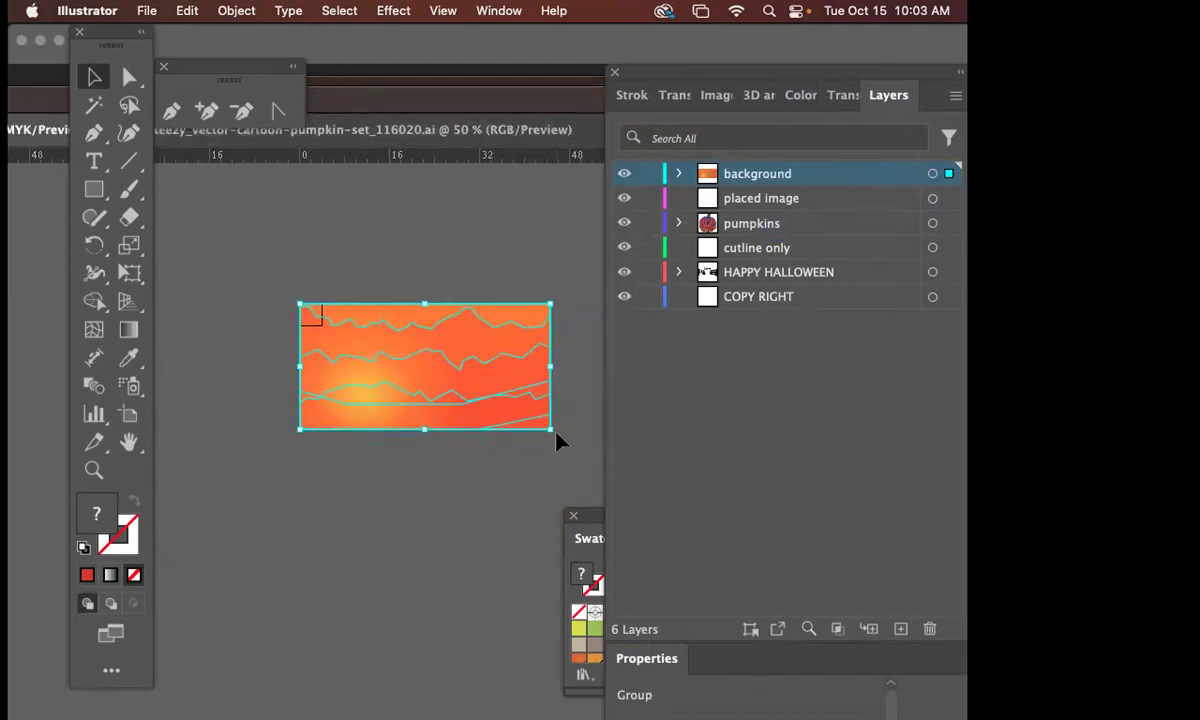
- Scale the pasted background down to about 4.6 inches high and position it so it covers the whole artboard with some overhang
{"action": "left_click_drag", "start_coordinate": [556, 436], "coordinate": [352, 364]}
{"action": "key", "text": "super+0"}
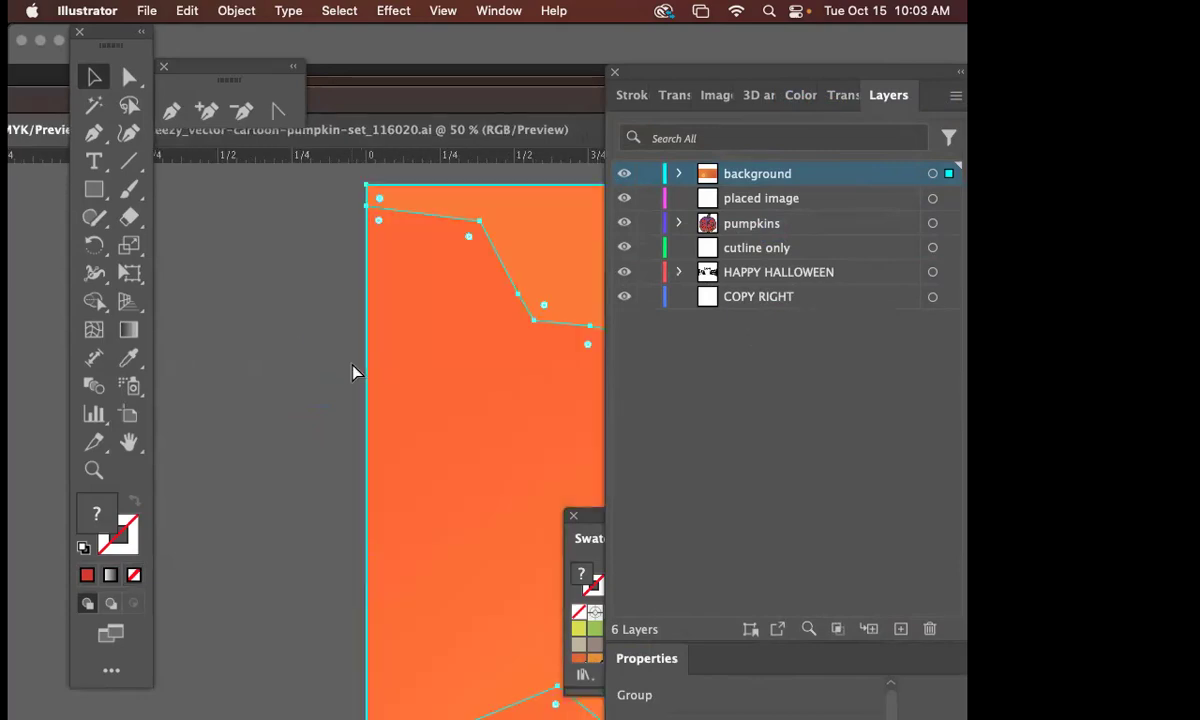
{"action": "key", "text": "super+equal"}
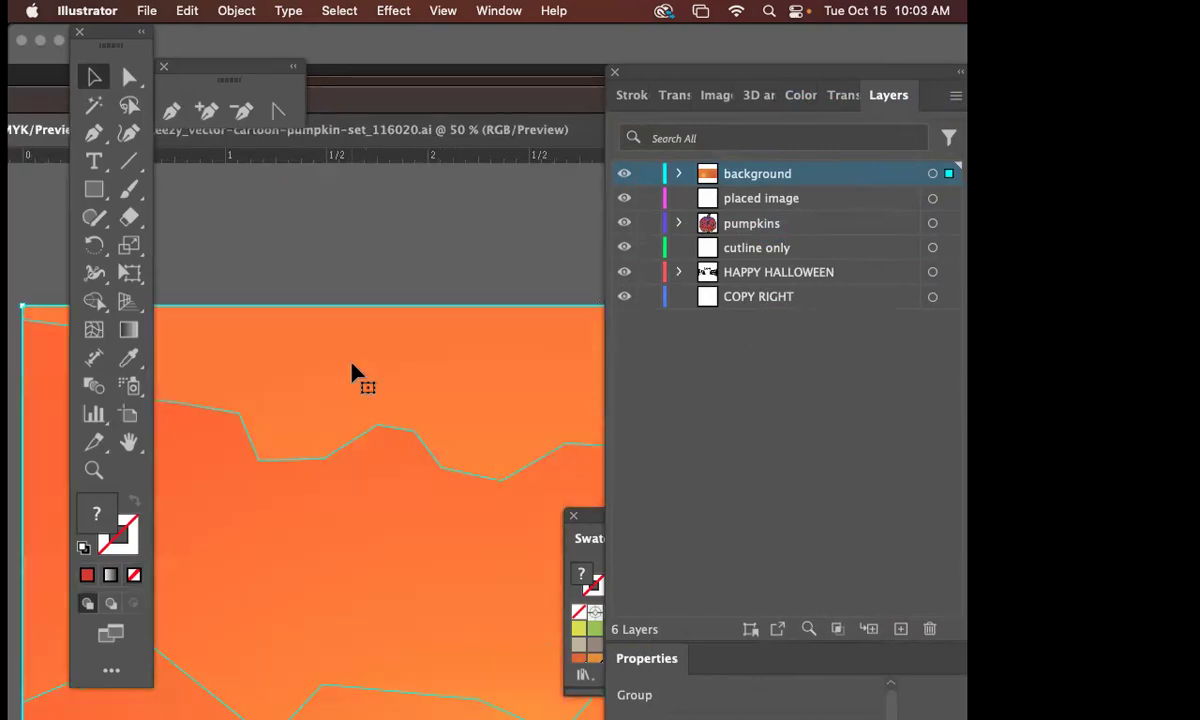
{"action": "key", "text": "super+minus"}
{"action": "key", "text": "super+minus"}
{"action": "key", "text": "super+minus"}
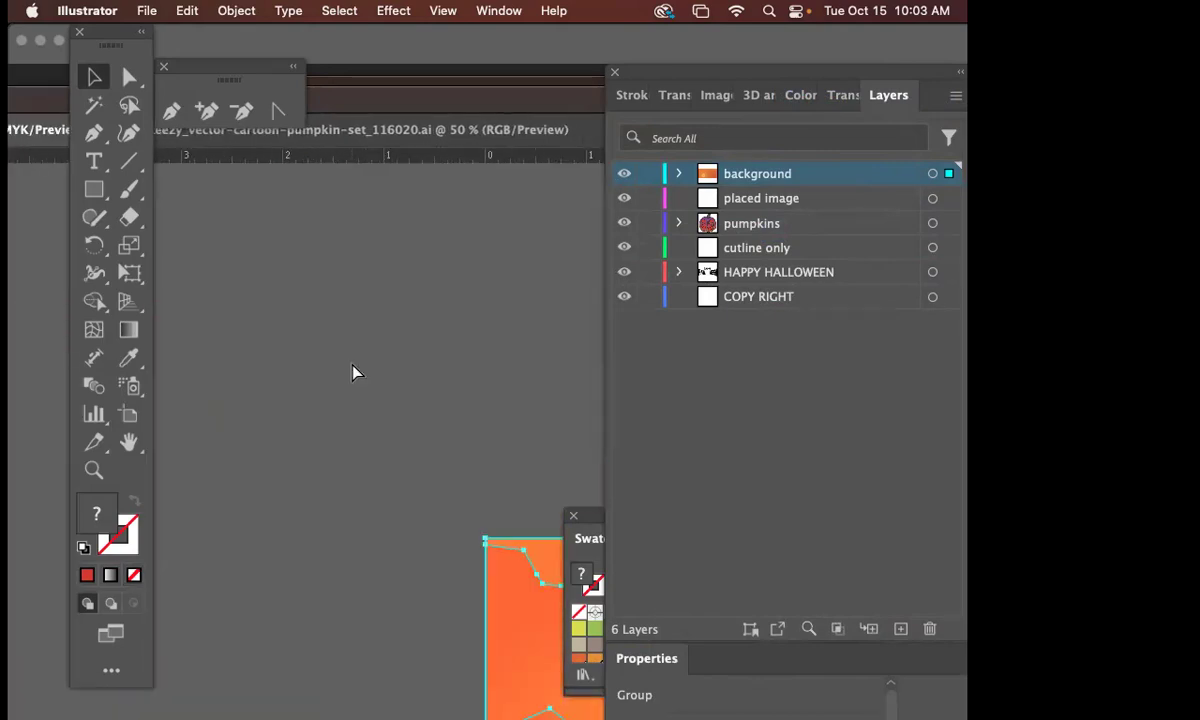
{"action": "left_click_drag", "start_coordinate": [563, 439], "coordinate": [300, 244]}
{"action": "left_click_drag", "start_coordinate": [585, 390], "coordinate": [359, 244]}
{"action": "left_click_drag", "start_coordinate": [455, 346], "coordinate": [478, 345]}
{"action": "key", "text": "super+minus"}
{"action": "key", "text": "super+minus"}
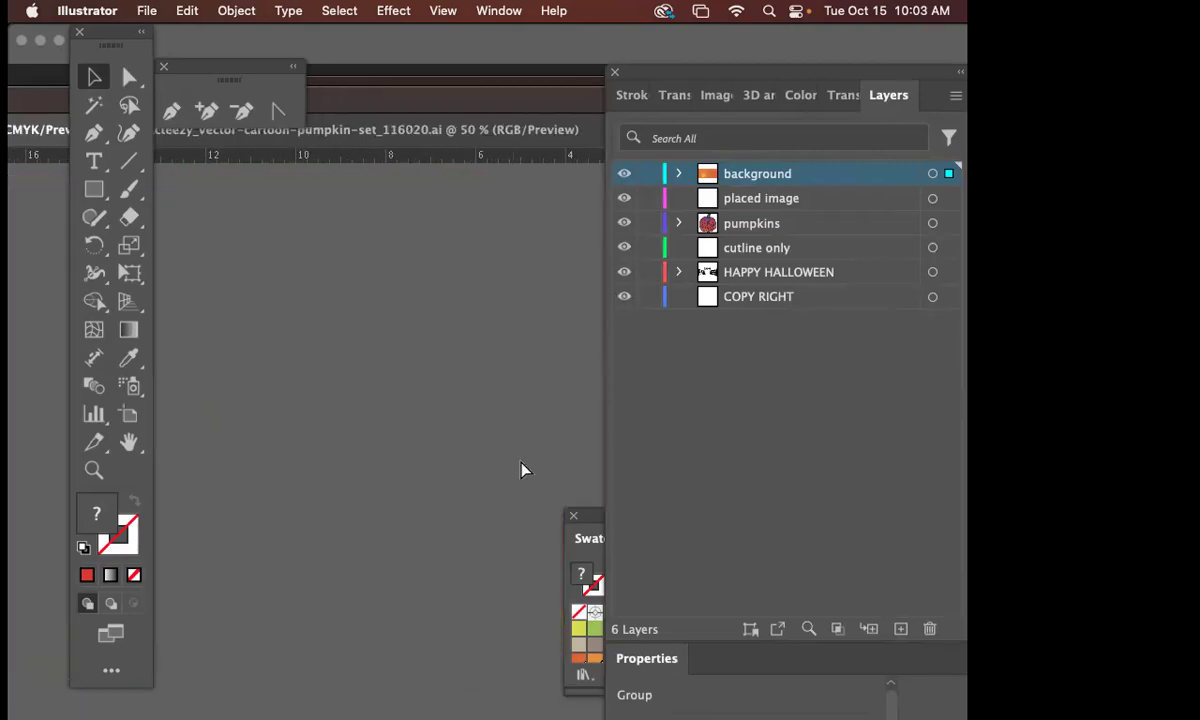
{"action": "scroll", "coordinate": [512, 455], "scroll_direction": "down", "scroll_amount": 5}
{"action": "scroll", "coordinate": [442, 496], "scroll_direction": "right", "scroll_amount": 6}
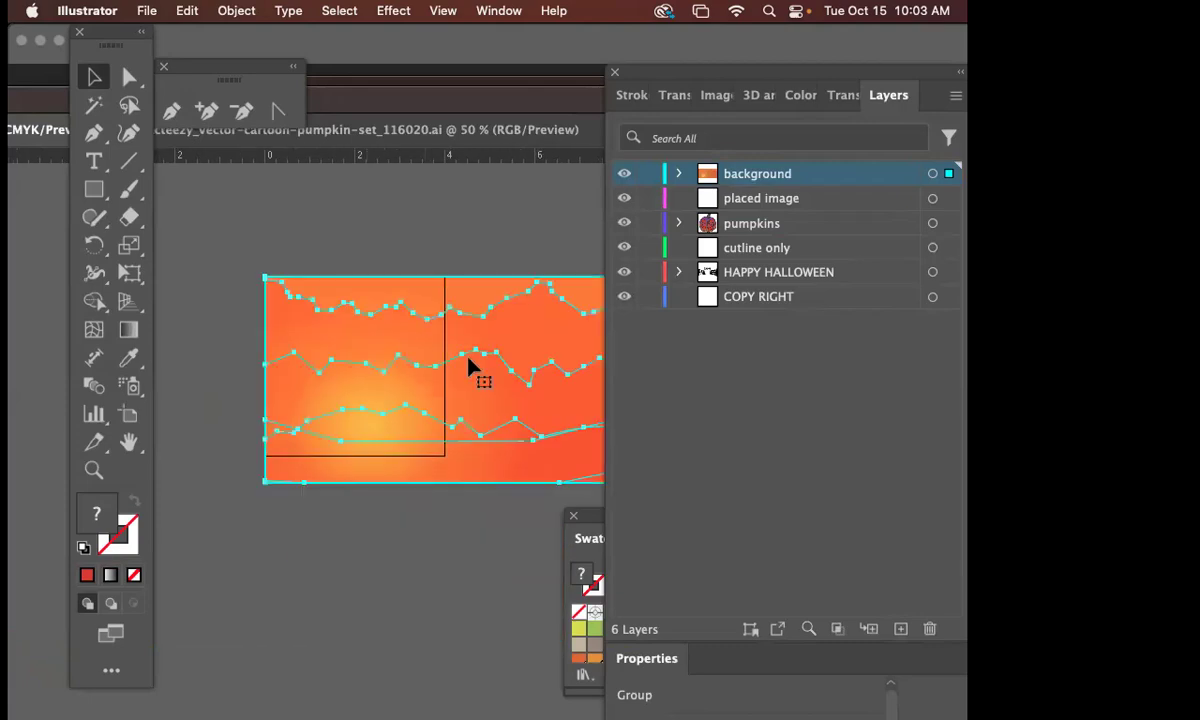
{"action": "left_click_drag", "start_coordinate": [450, 314], "coordinate": [448, 301]}
{"action": "left_click_drag", "start_coordinate": [473, 341], "coordinate": [460, 328]}
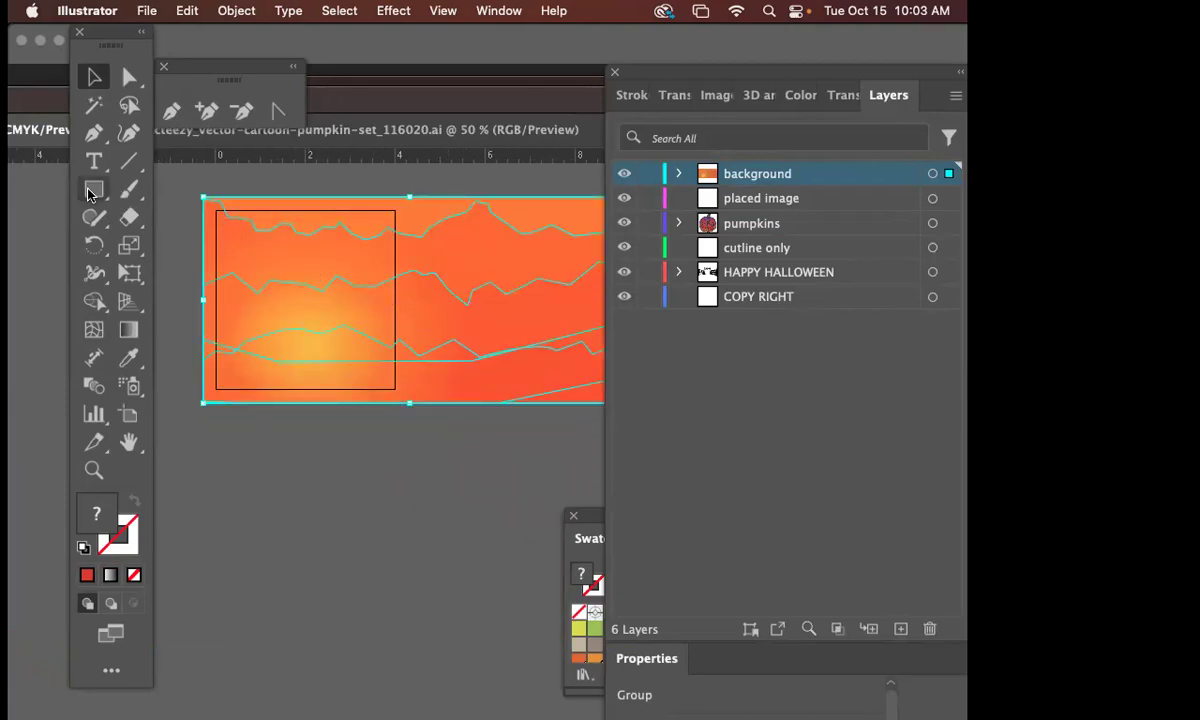
- Draw a circle about 3.5 inches across with the Ellipse tool, roughly centred on the artboard over the orange background
{"action": "key", "text": "m"}
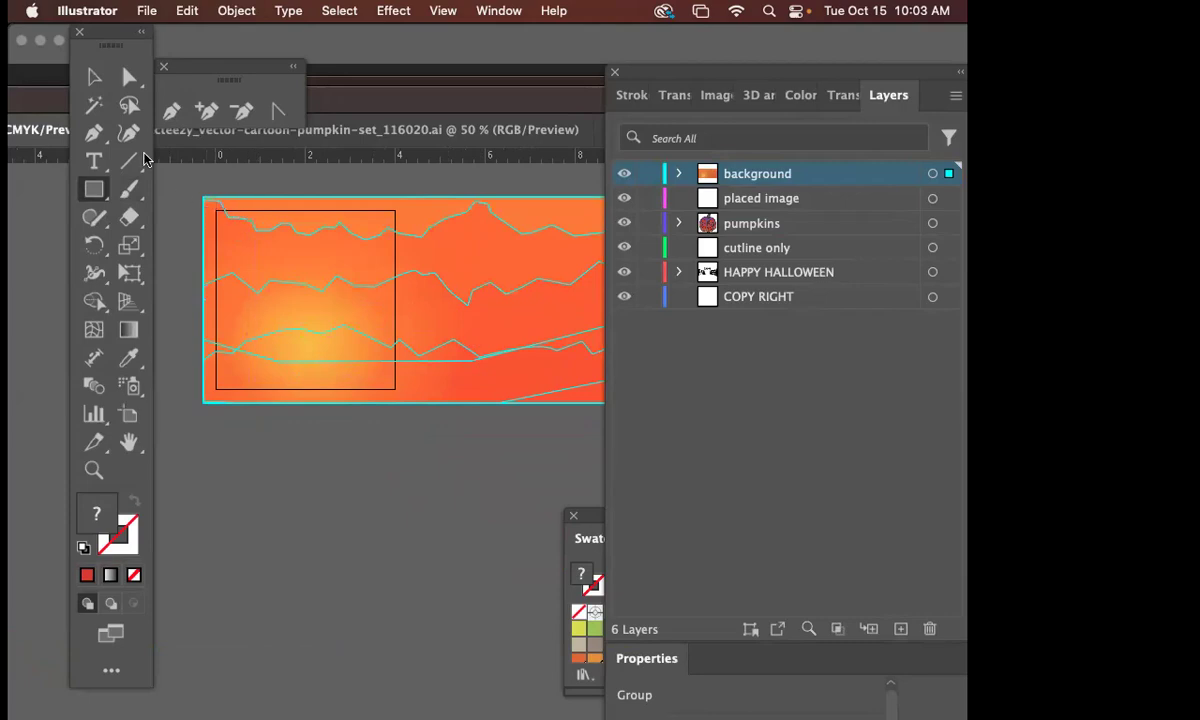
{"action": "left_click", "coordinate": [92, 194]}
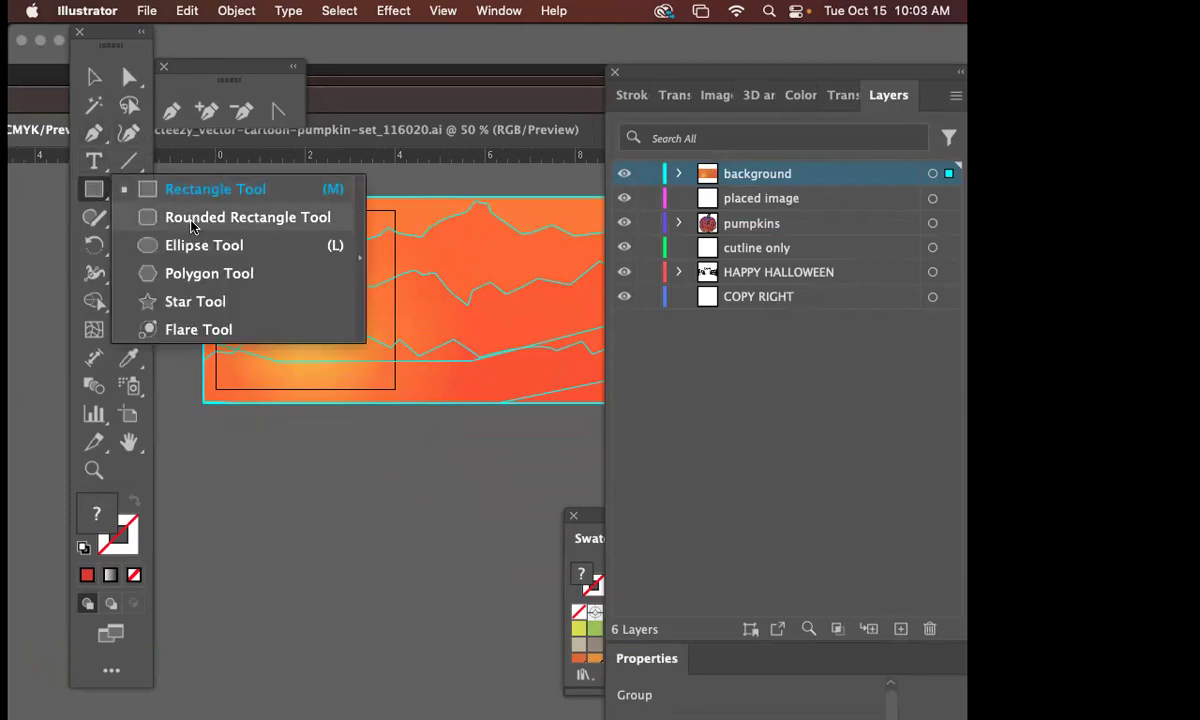
{"action": "left_click", "coordinate": [198, 252]}
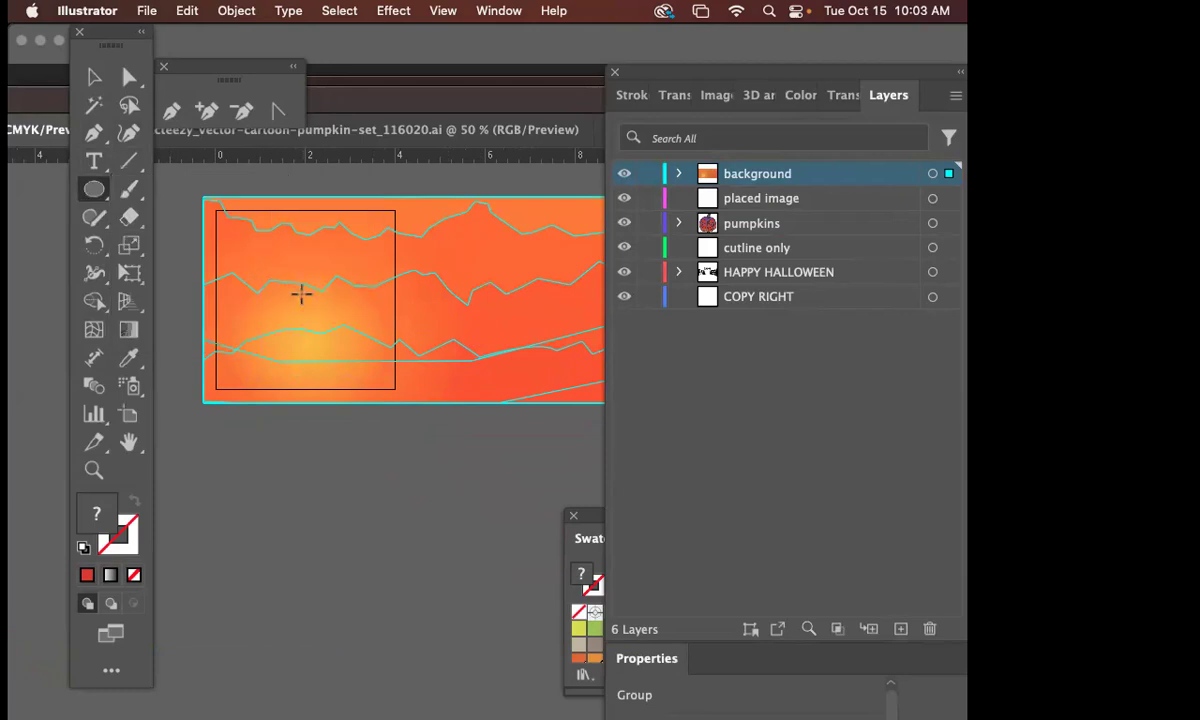
{"action": "left_click_drag", "start_coordinate": [300, 299], "coordinate": [358, 378]}
- Clear the selection and hide every layer except background
{"action": "left_click", "coordinate": [95, 78]}
{"action": "left_click", "coordinate": [359, 411]}
{"action": "key", "text": "super+a"}
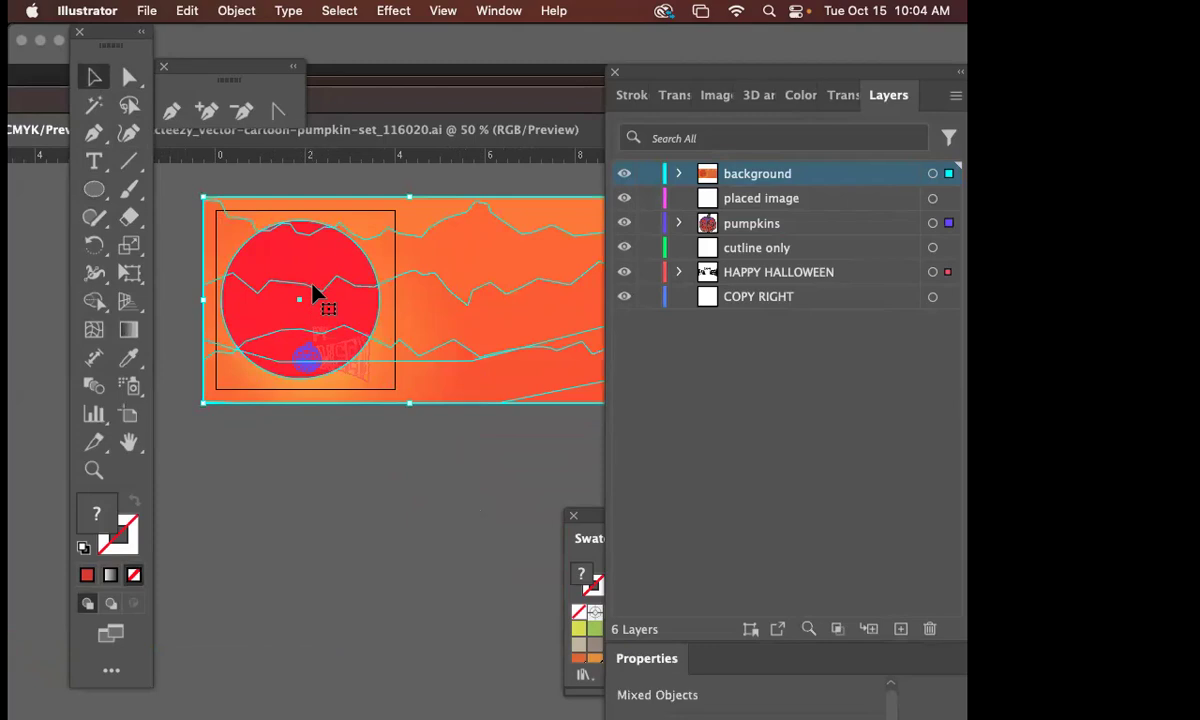
{"action": "left_click", "coordinate": [432, 533]}
{"action": "left_click_drag", "start_coordinate": [627, 200], "coordinate": [627, 377]}
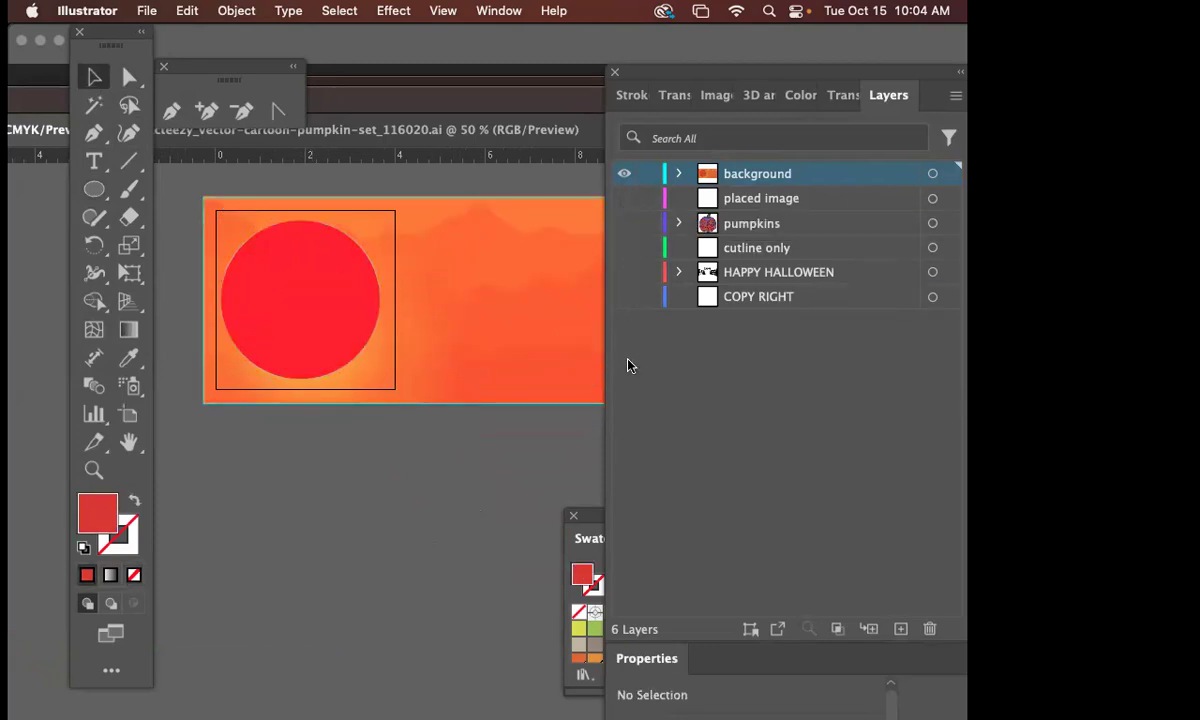
- Try a clipping mask on the artwork of all visible layers, and move the background layer below COPY RIGHT
{"action": "key", "text": "super+a"}
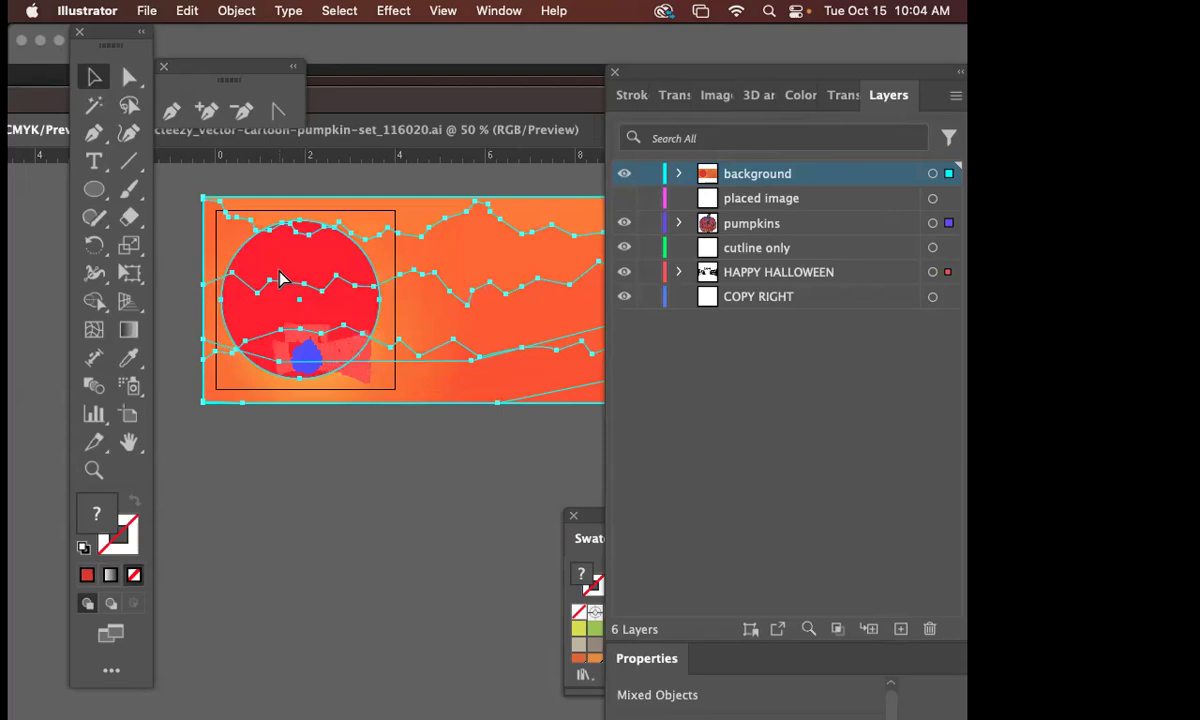
{"action": "key", "text": "super+7"}
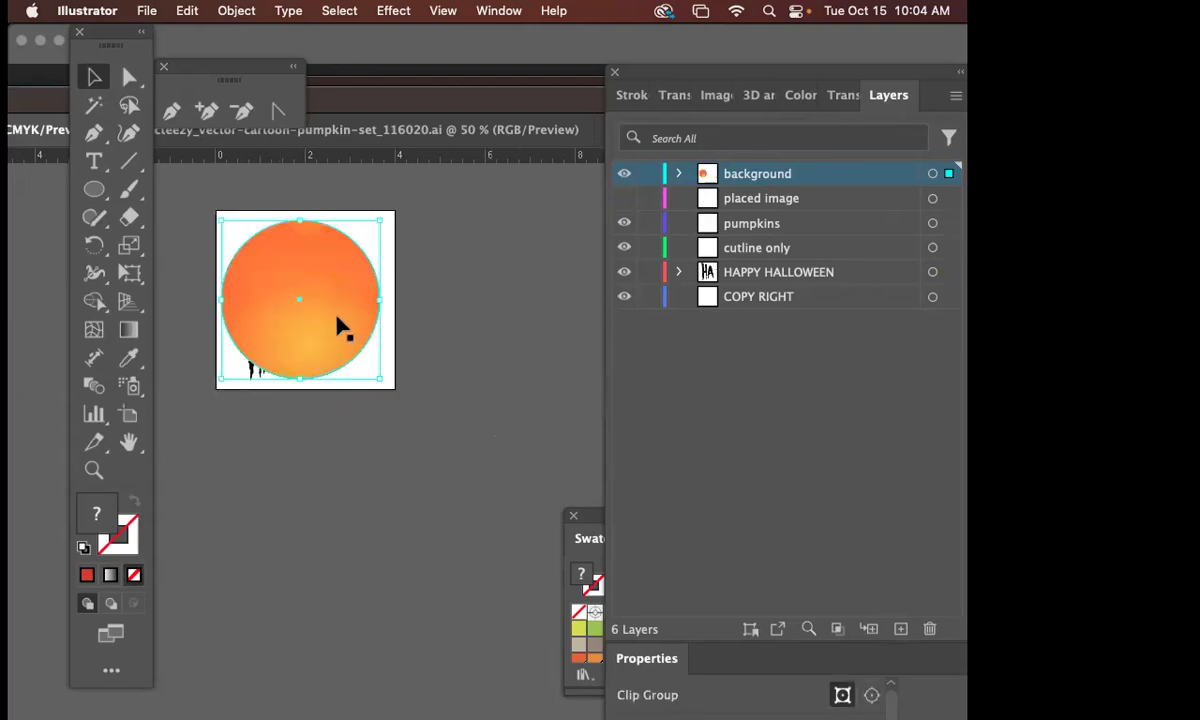
{"action": "left_click_drag", "start_coordinate": [852, 185], "coordinate": [856, 310]}
{"action": "left_click", "coordinate": [505, 410]}
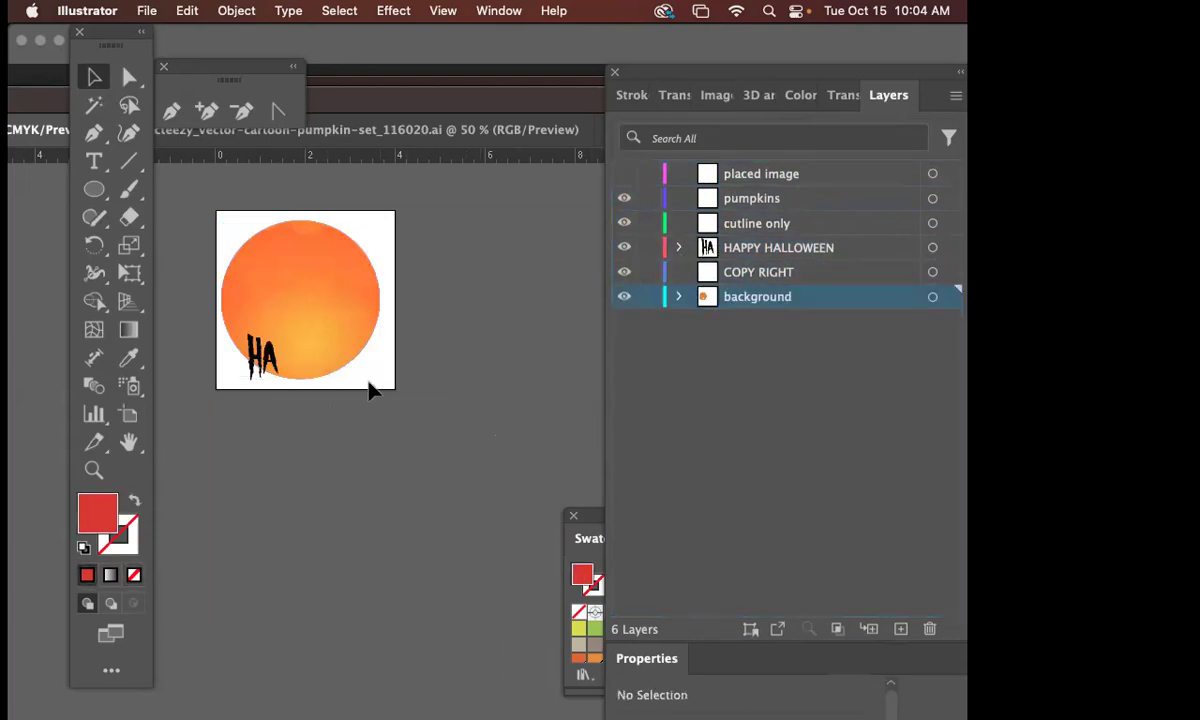
- Undo the background layer's move and the clipping mask made across several layers
{"action": "left_click", "coordinate": [318, 372]}
{"action": "key", "text": "super+z"}
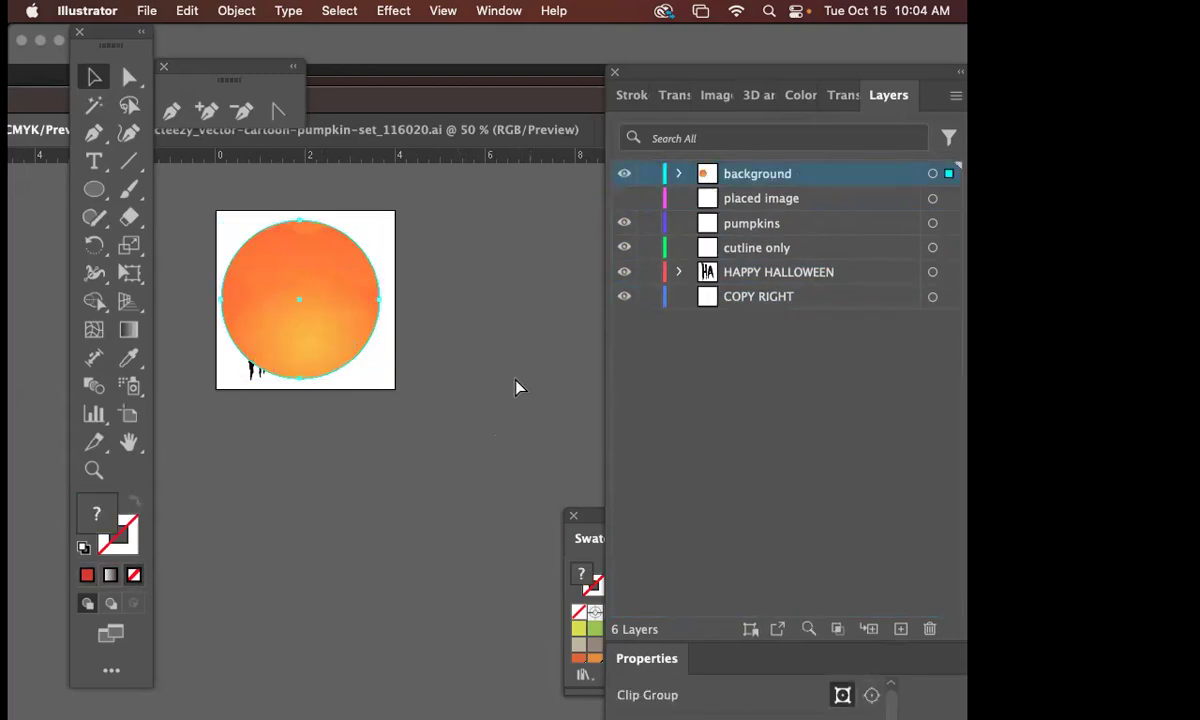
{"action": "key", "text": "super+z"}
{"action": "key", "text": "super+z"}
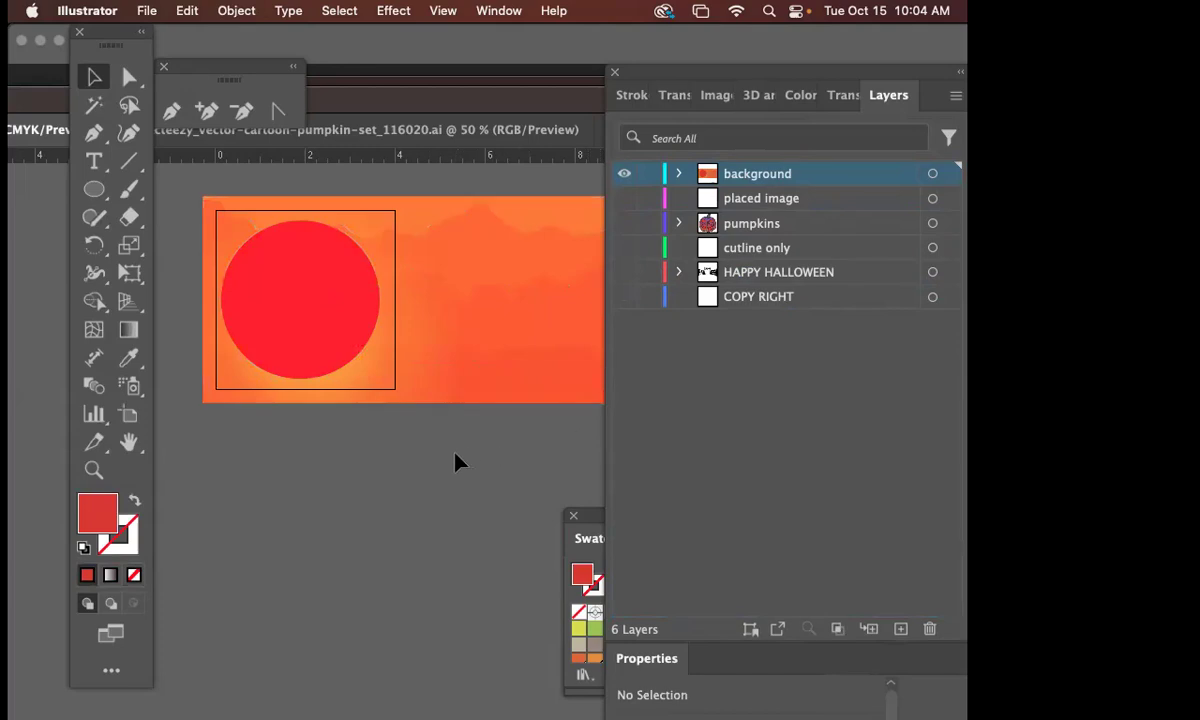
- Clip only the background artwork to the circle, show all the other layers again and clear the selection
{"action": "key", "text": "super+shift+z"}
{"action": "key", "text": "super+z"}
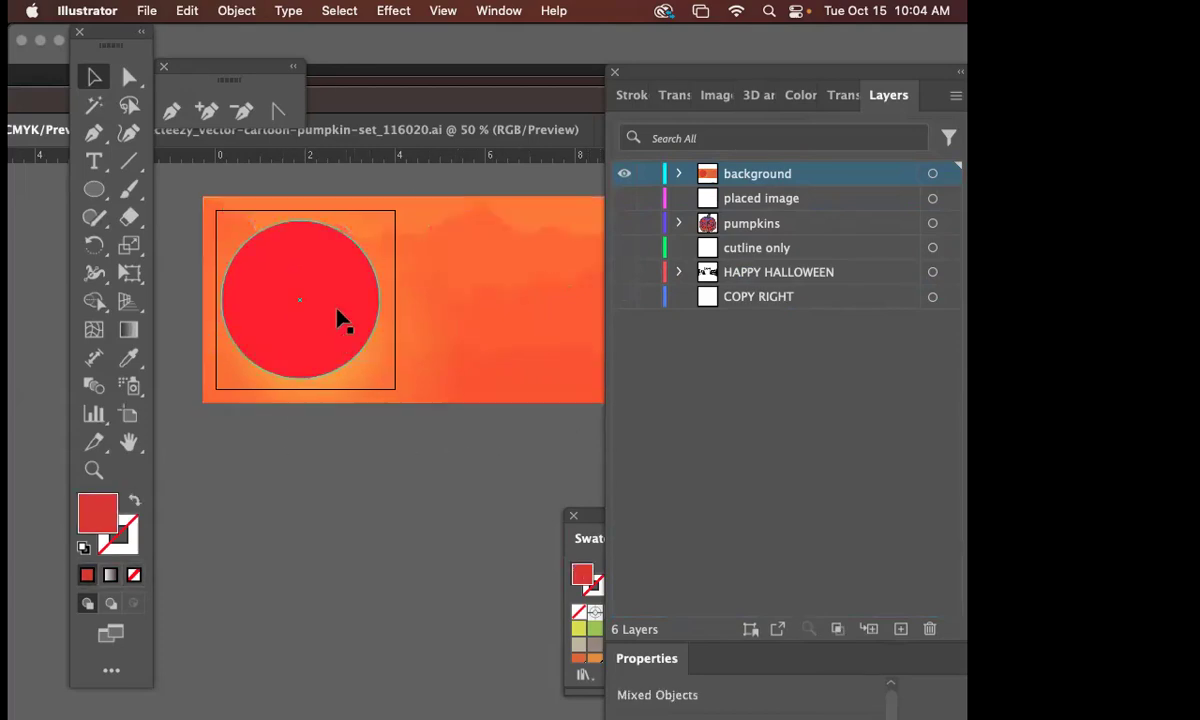
{"action": "key", "text": "super+shift+z"}
{"action": "key", "text": "super+z"}
{"action": "left_click", "coordinate": [460, 455]}
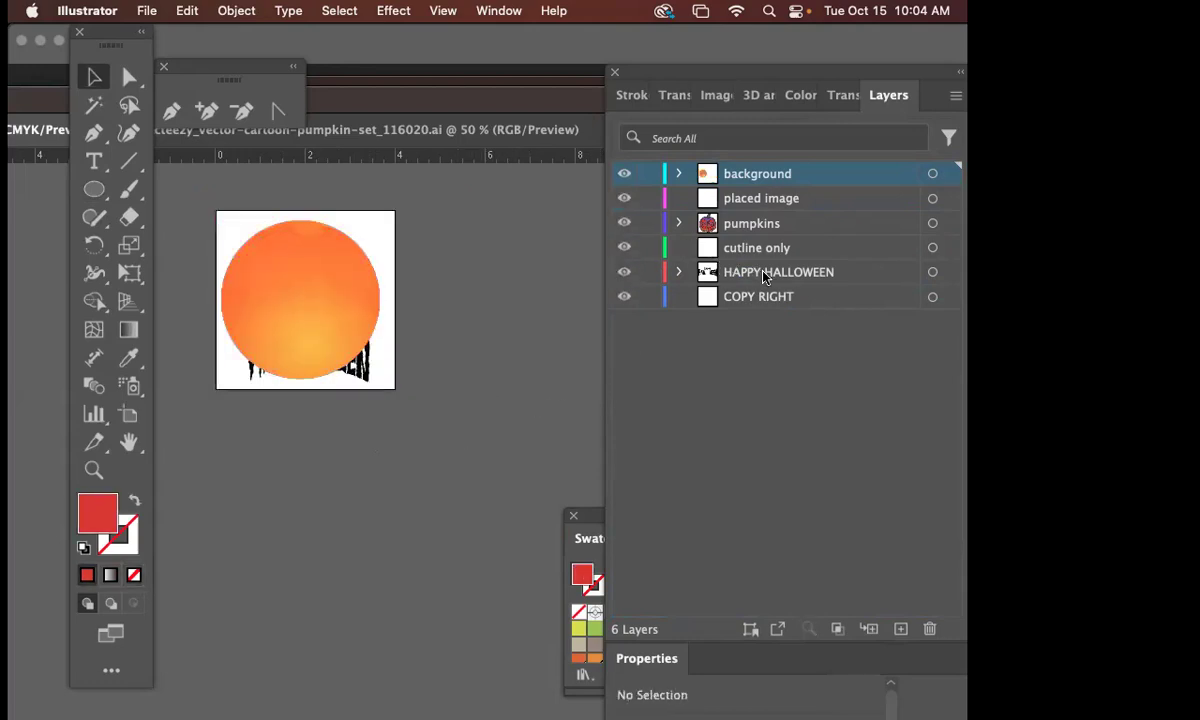
- Move the background layer to the bottom of the layer stack, below COPY RIGHT, and lock it
{"action": "left_click_drag", "start_coordinate": [808, 178], "coordinate": [796, 314]}
{"action": "key", "text": "super+equal"}
{"action": "left_click_drag", "start_coordinate": [241, 301], "coordinate": [552, 536]}
- Group the HAPPY HALLOWEEN lettering with the pumpkin and move the group to the upper part of the orange circle
{"action": "left_click_drag", "start_coordinate": [352, 415], "coordinate": [500, 484]}
{"action": "left_click", "coordinate": [487, 457]}
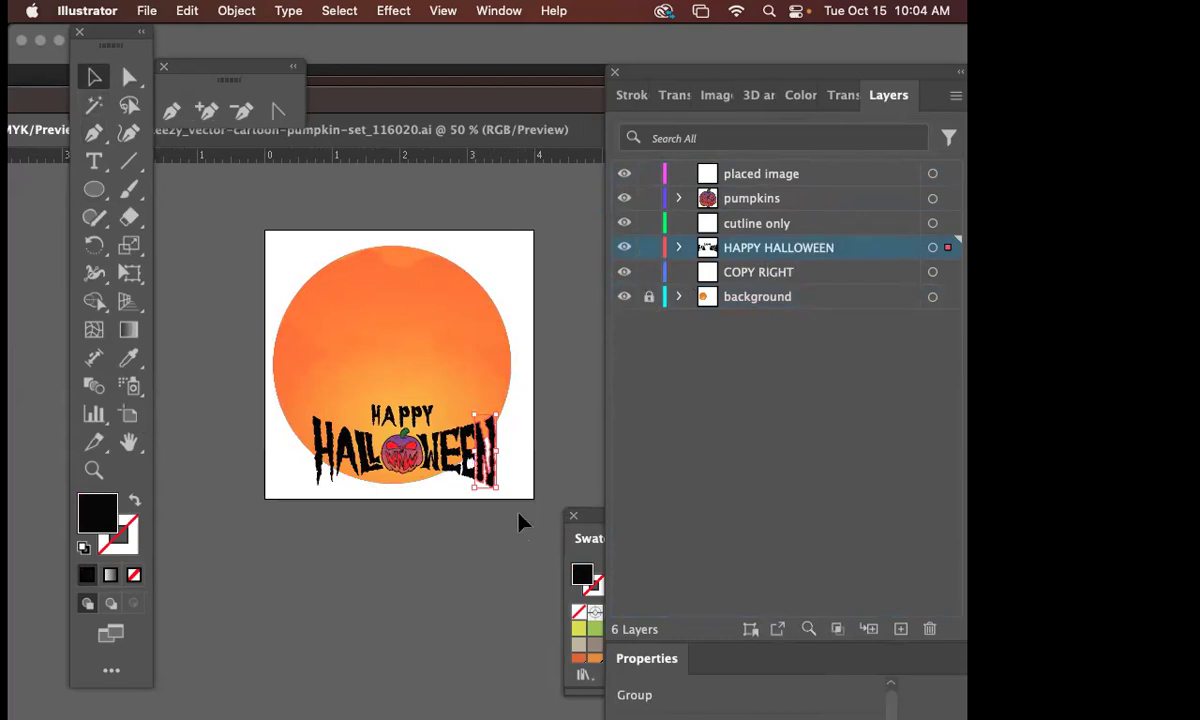
{"action": "left_click_drag", "start_coordinate": [518, 520], "coordinate": [271, 367]}
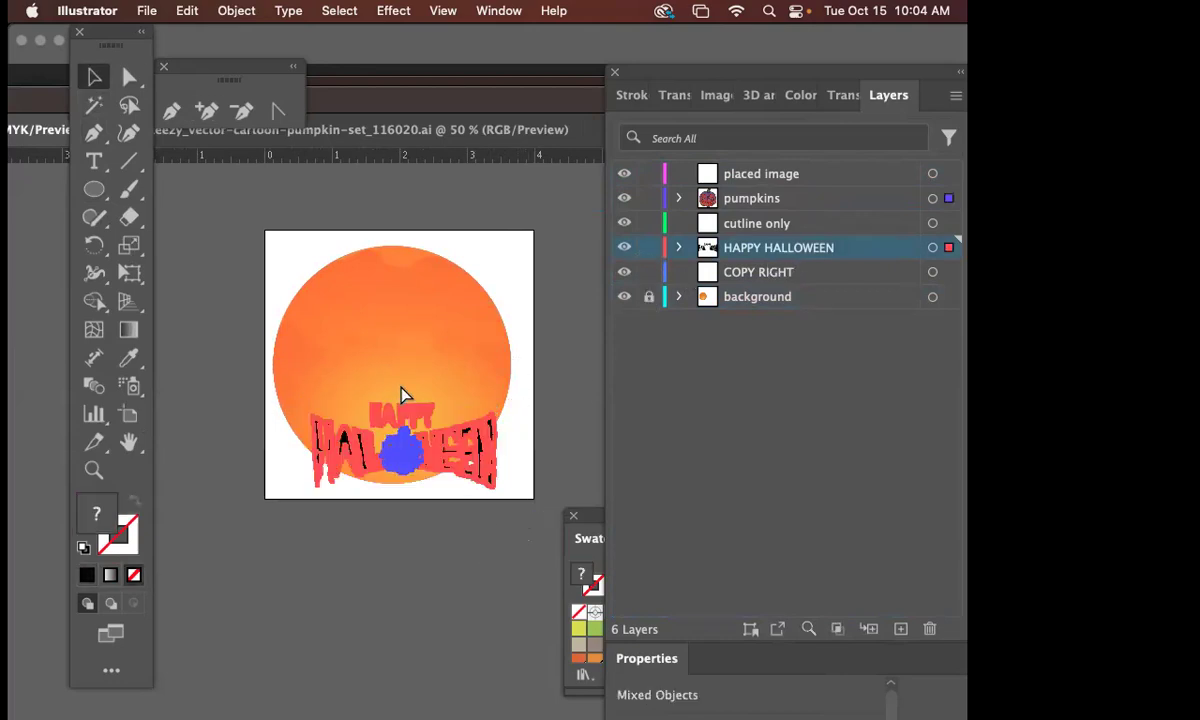
{"action": "key", "text": "super+g"}
{"action": "left_click_drag", "start_coordinate": [500, 492], "coordinate": [458, 312]}
{"action": "left_click", "coordinate": [445, 597]}
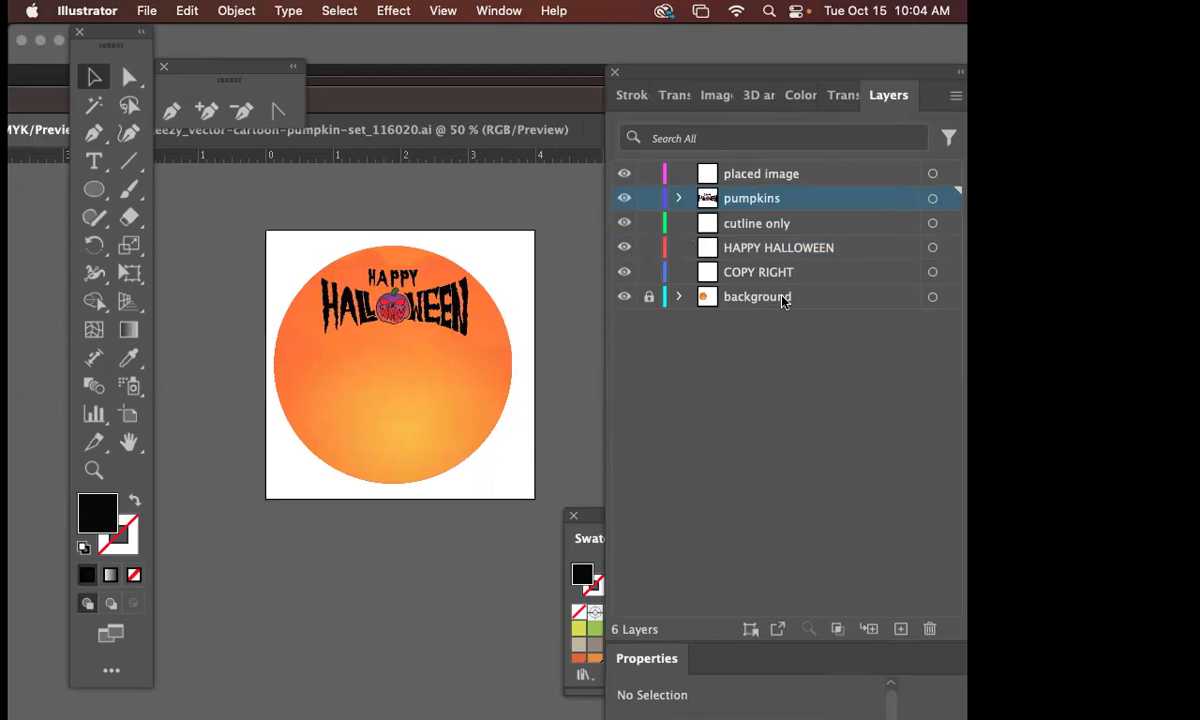
- Switch to the Vecteezy Halloween illustration set and look through its groups for more sticker artwork
{"action": "left_click", "coordinate": [384, 136]}
{"action": "left_click_drag", "start_coordinate": [537, 99], "coordinate": [330, 178]}
{"action": "left_click", "coordinate": [330, 178]}
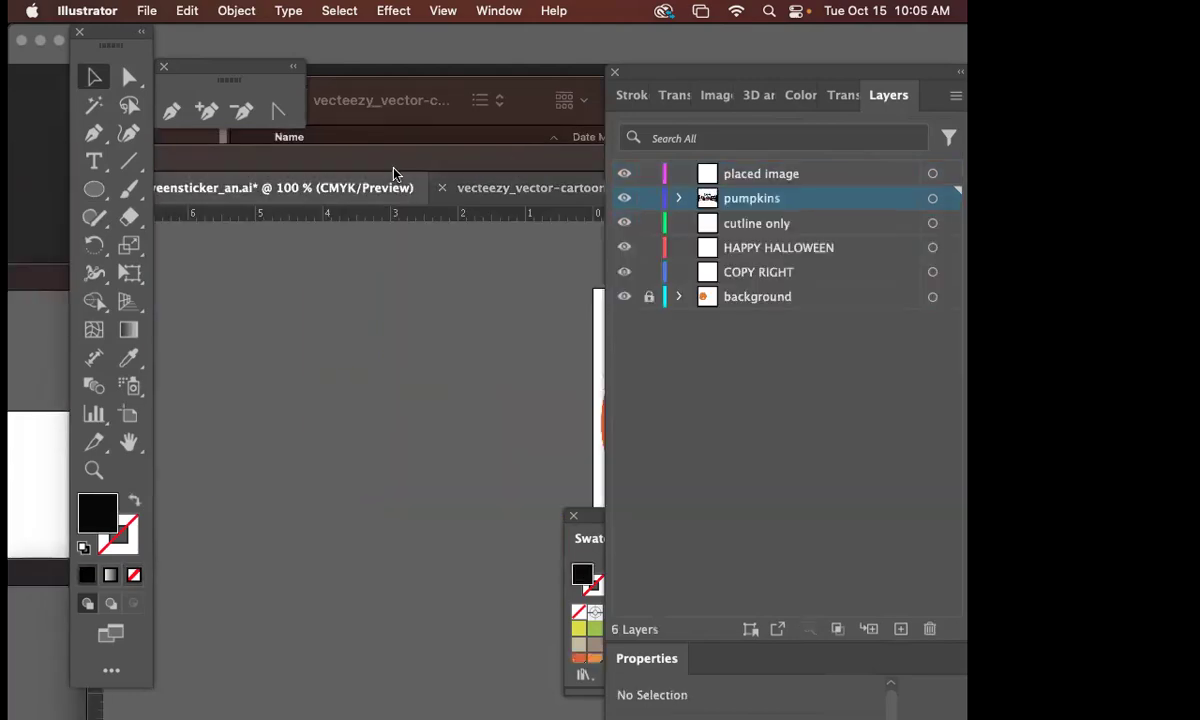
{"action": "left_click_drag", "start_coordinate": [492, 387], "coordinate": [453, 388]}
{"action": "left_click_drag", "start_coordinate": [284, 149], "coordinate": [525, 159]}
{"action": "left_click", "coordinate": [257, 364]}
{"action": "left_click", "coordinate": [256, 365]}
{"action": "scroll", "coordinate": [504, 429], "scroll_direction": "down", "scroll_amount": 3}
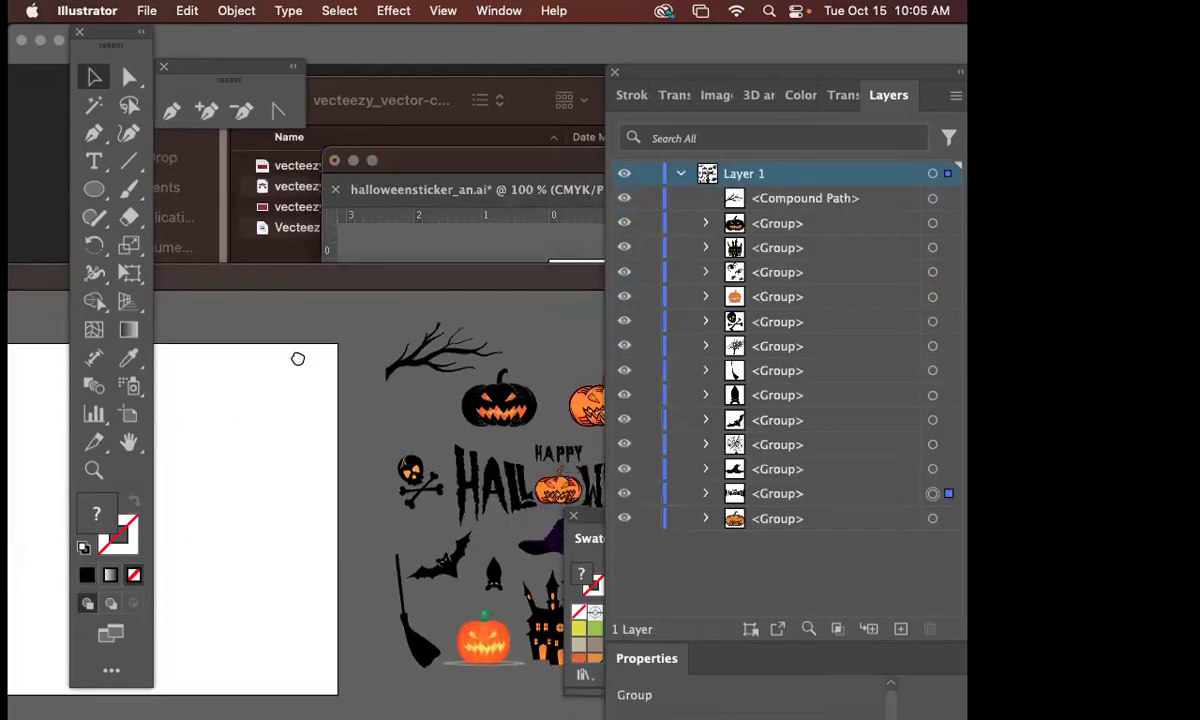
{"action": "scroll", "coordinate": [410, 281], "scroll_direction": "right", "scroll_amount": 5}
{"action": "left_click_drag", "start_coordinate": [232, 249], "coordinate": [195, 241]}
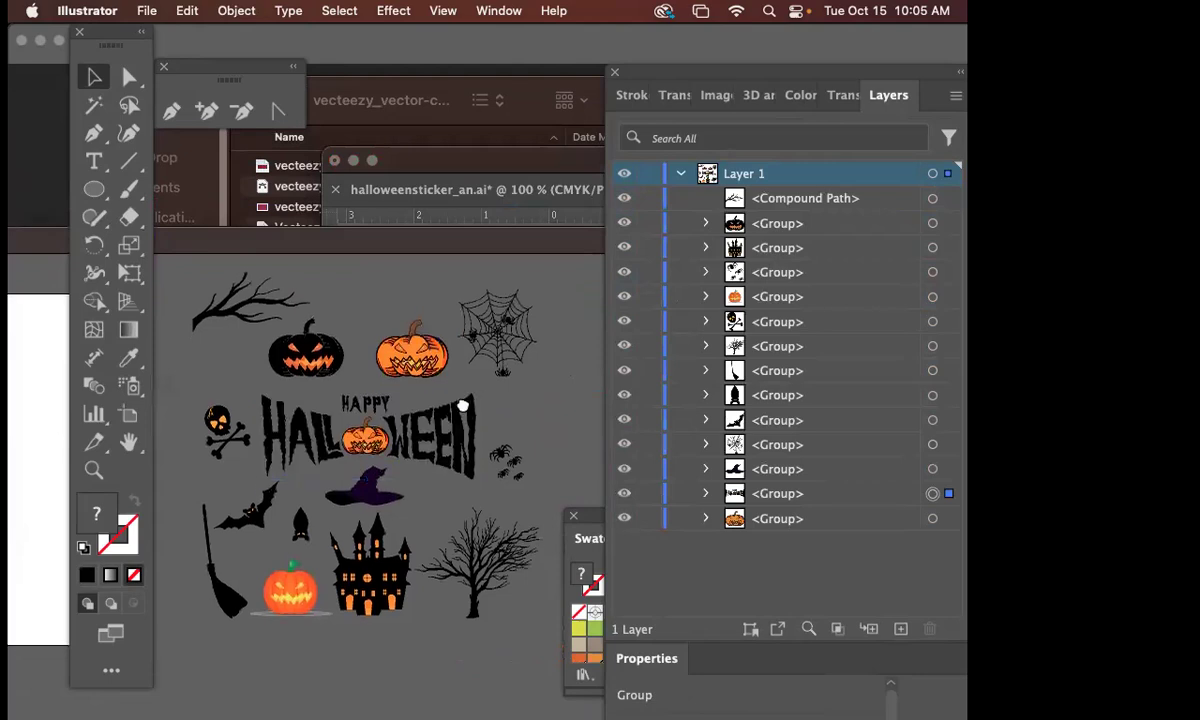
{"action": "left_click_drag", "start_coordinate": [442, 491], "coordinate": [442, 460]}
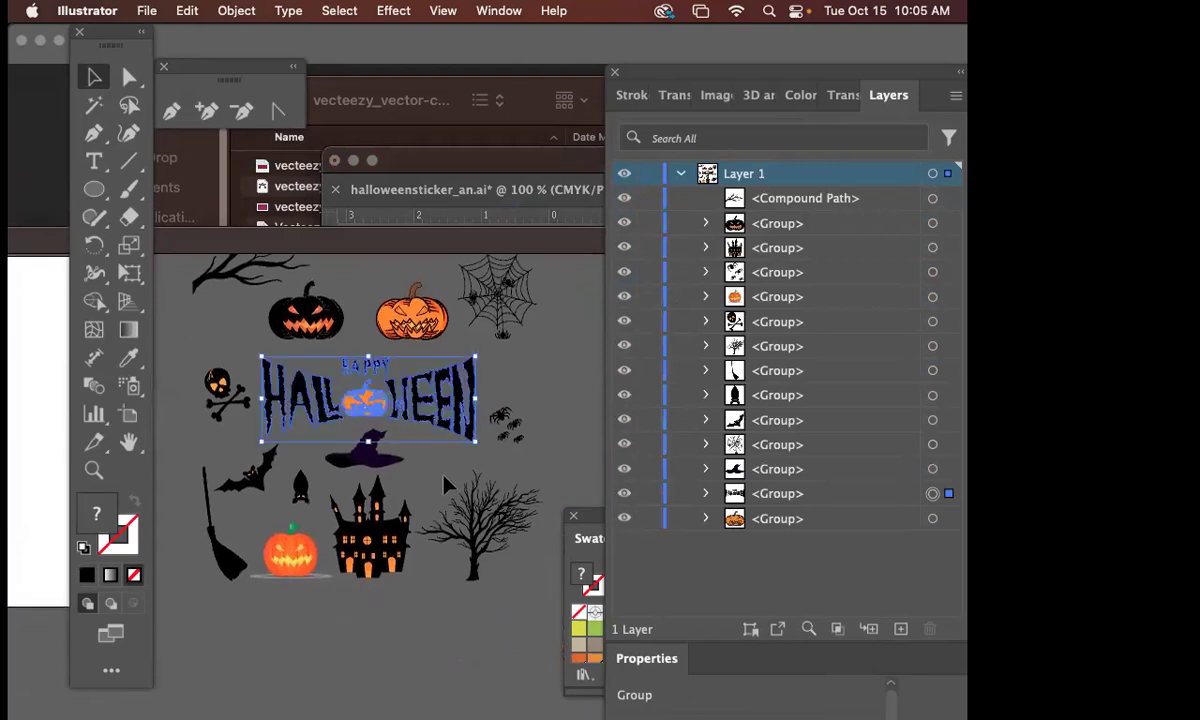
- Bring the Vecteezy Happy Halloween background document forward, hide its Background layer and show its Objects layer
{"action": "left_click_drag", "start_coordinate": [343, 243], "coordinate": [193, 265]}
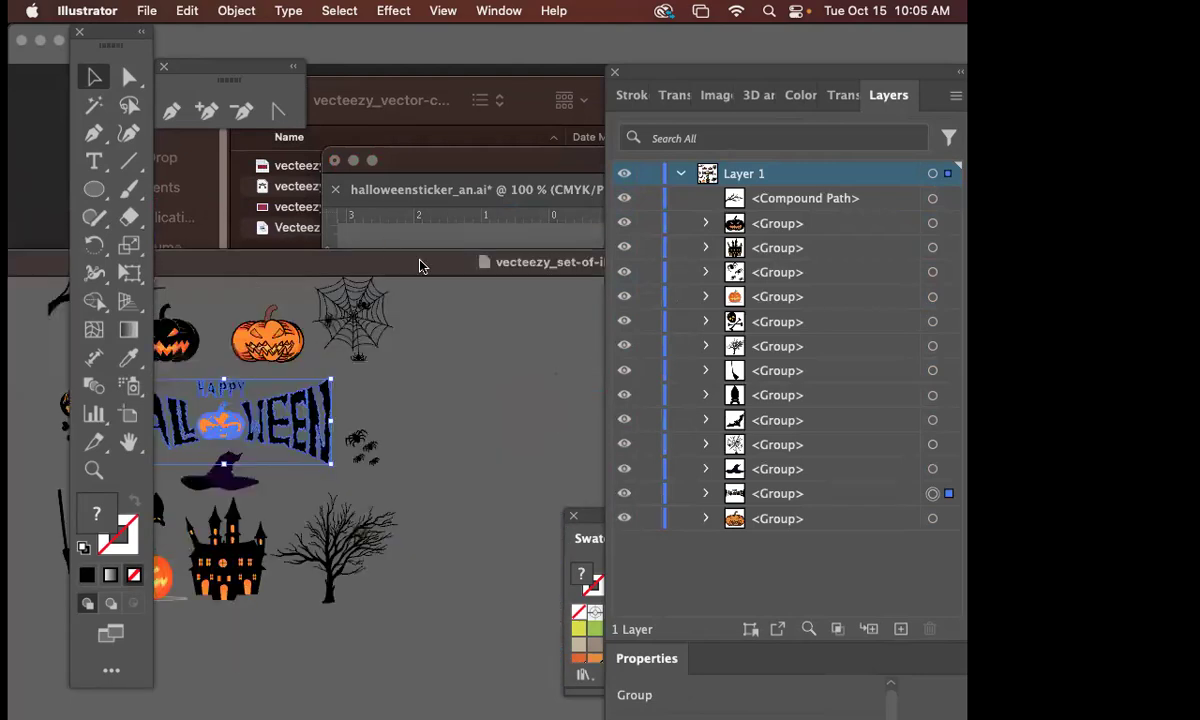
{"action": "left_click_drag", "start_coordinate": [431, 267], "coordinate": [14, 207]}
{"action": "left_click_drag", "start_coordinate": [453, 204], "coordinate": [106, 189]}
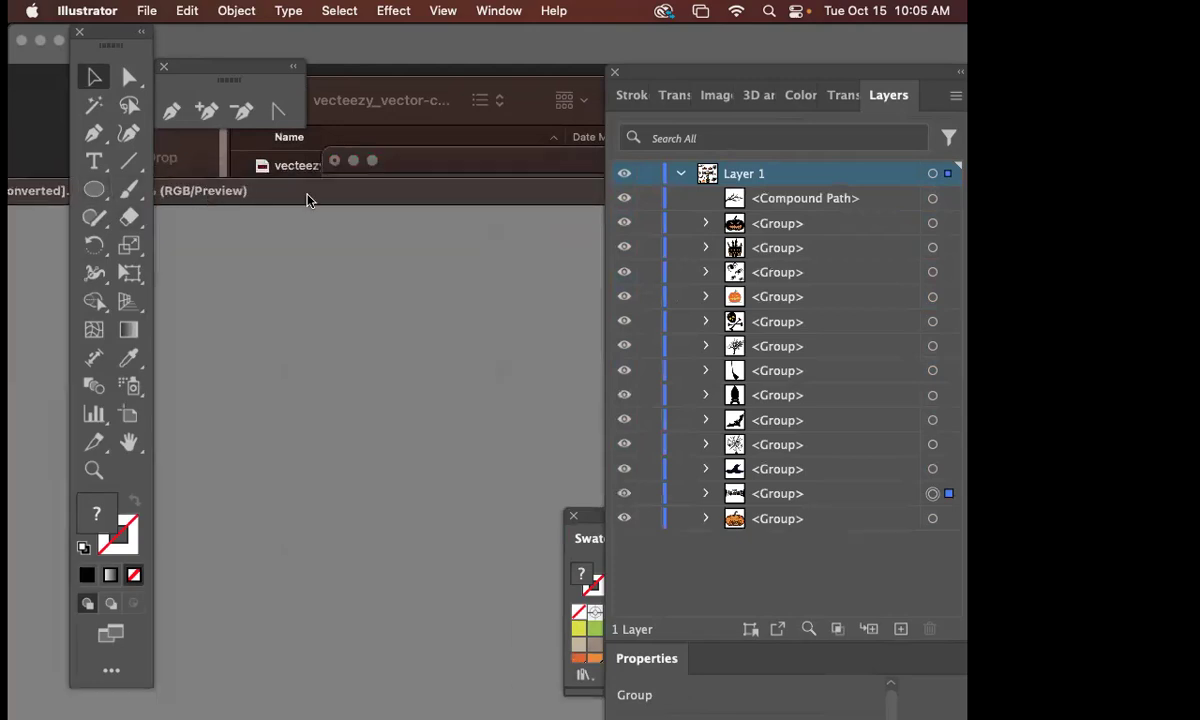
{"action": "left_click_drag", "start_coordinate": [330, 196], "coordinate": [291, 588]}
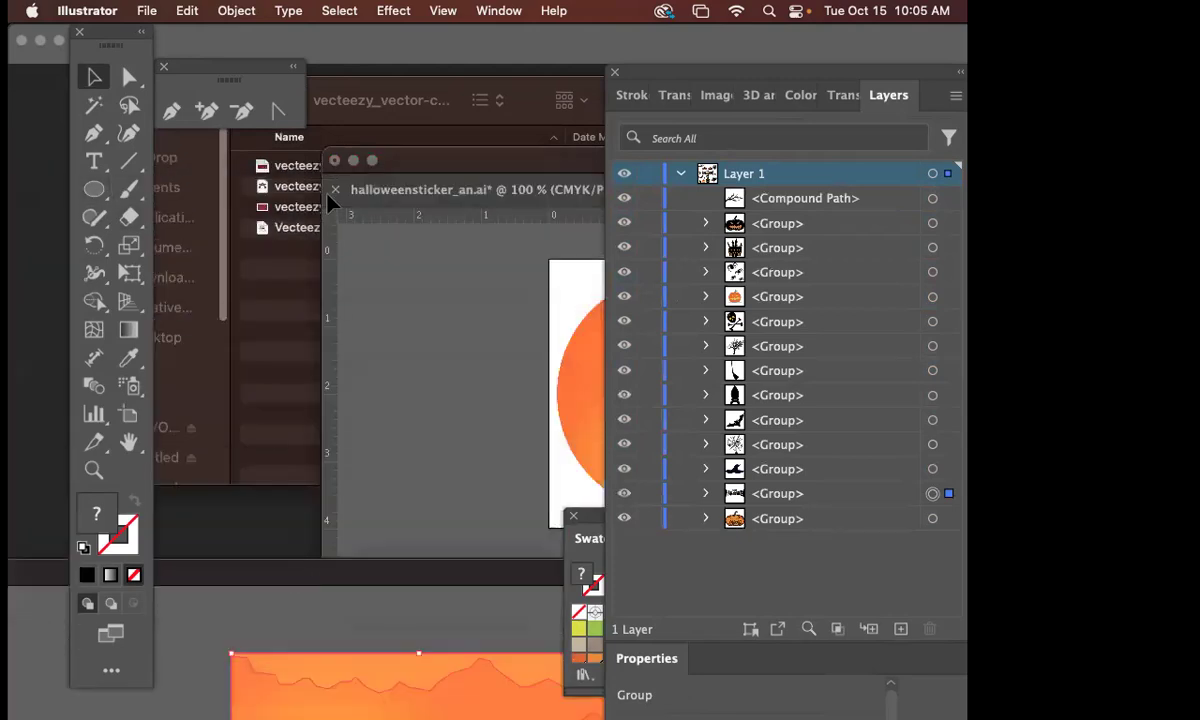
{"action": "left_click_drag", "start_coordinate": [388, 575], "coordinate": [326, 174]}
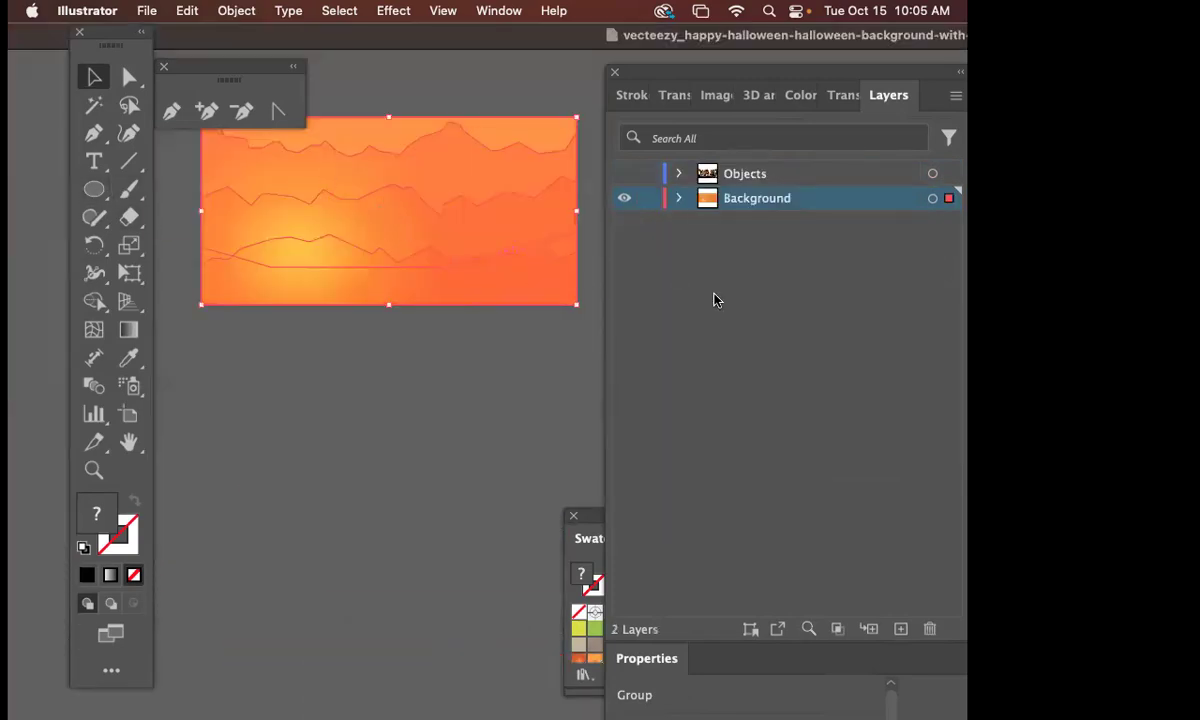
{"action": "left_click", "coordinate": [624, 199]}
{"action": "left_click", "coordinate": [623, 173]}
- Copy the haunted house group from the Objects layer and clear the selection
{"action": "scroll", "coordinate": [340, 418], "scroll_direction": "up", "scroll_amount": 5}
{"action": "left_click", "coordinate": [442, 345]}
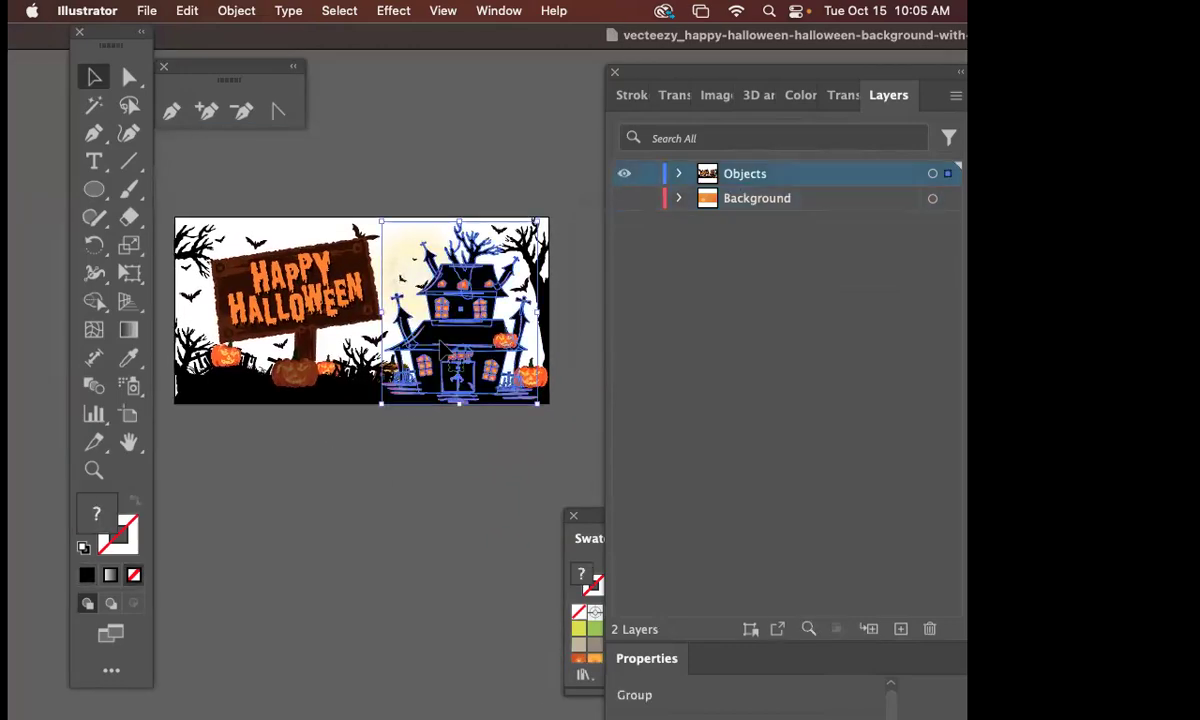
{"action": "left_click", "coordinate": [440, 342]}
{"action": "left_click", "coordinate": [387, 62]}
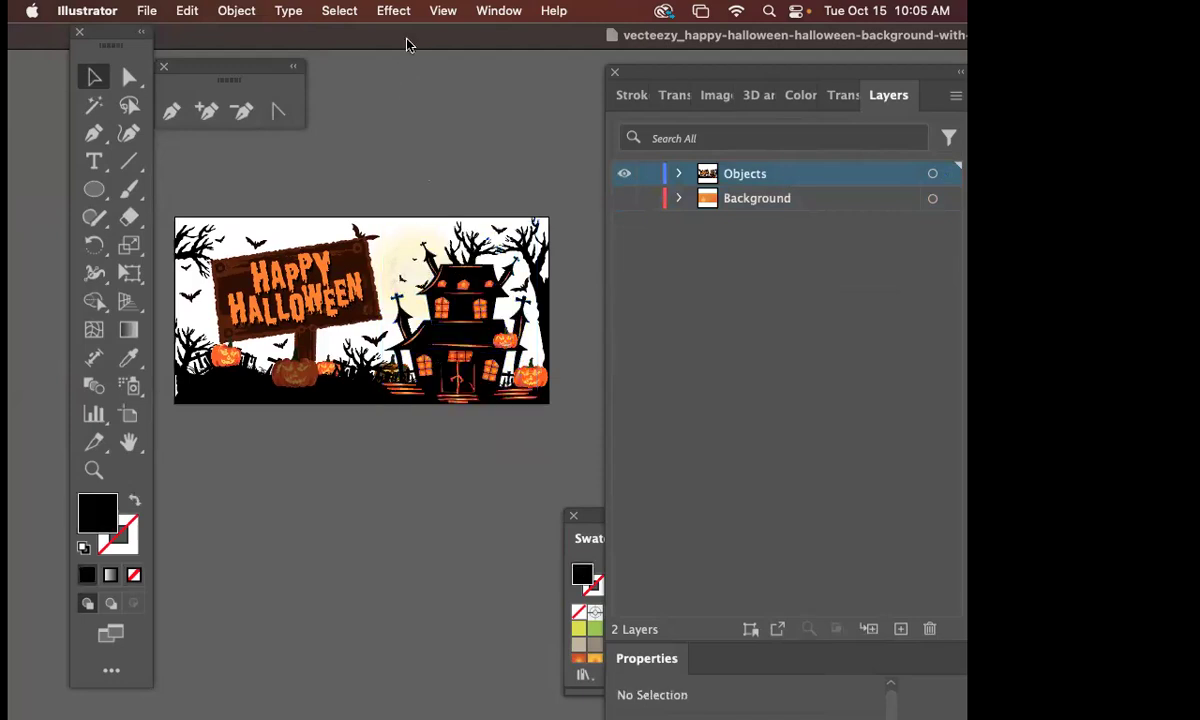
- Return to the sticker document and create a new layer named creepyhouse above pumpkins
{"action": "left_click_drag", "start_coordinate": [415, 42], "coordinate": [383, 410]}
{"action": "left_click", "coordinate": [439, 284]}
{"action": "left_click_drag", "start_coordinate": [487, 163], "coordinate": [162, 176]}
{"action": "left_click", "coordinate": [955, 96]}
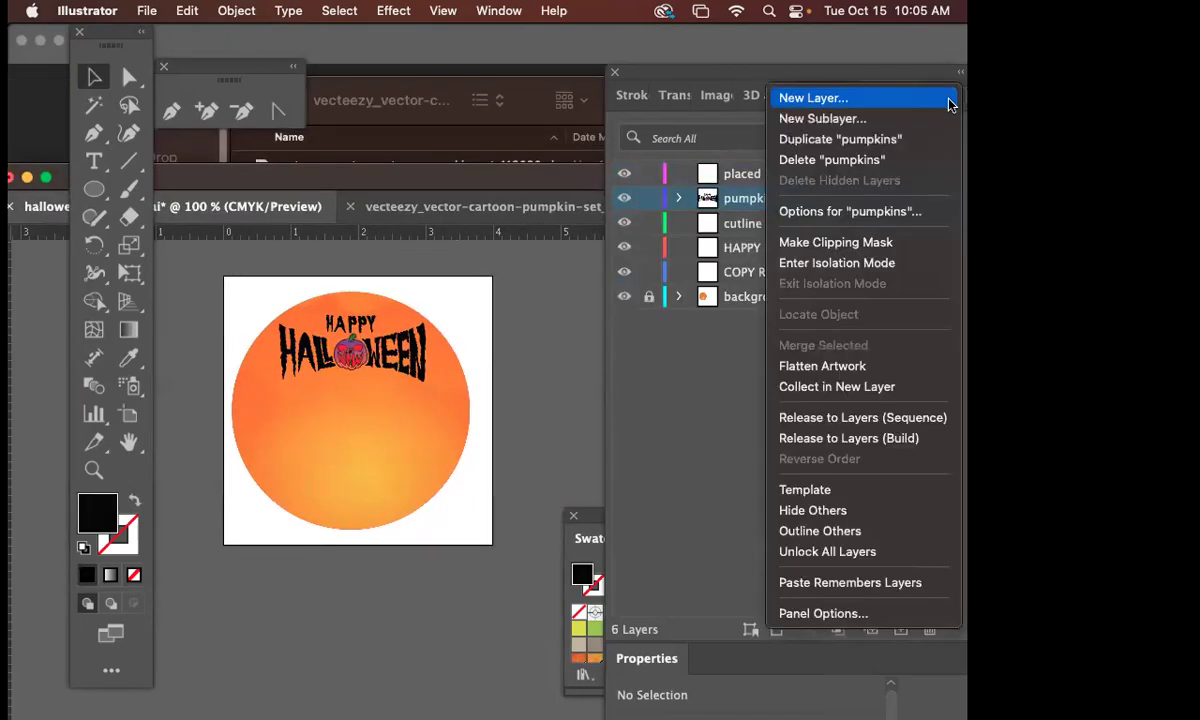
{"action": "left_click", "coordinate": [925, 98]}
{"action": "type", "text": "creepyhouse"}
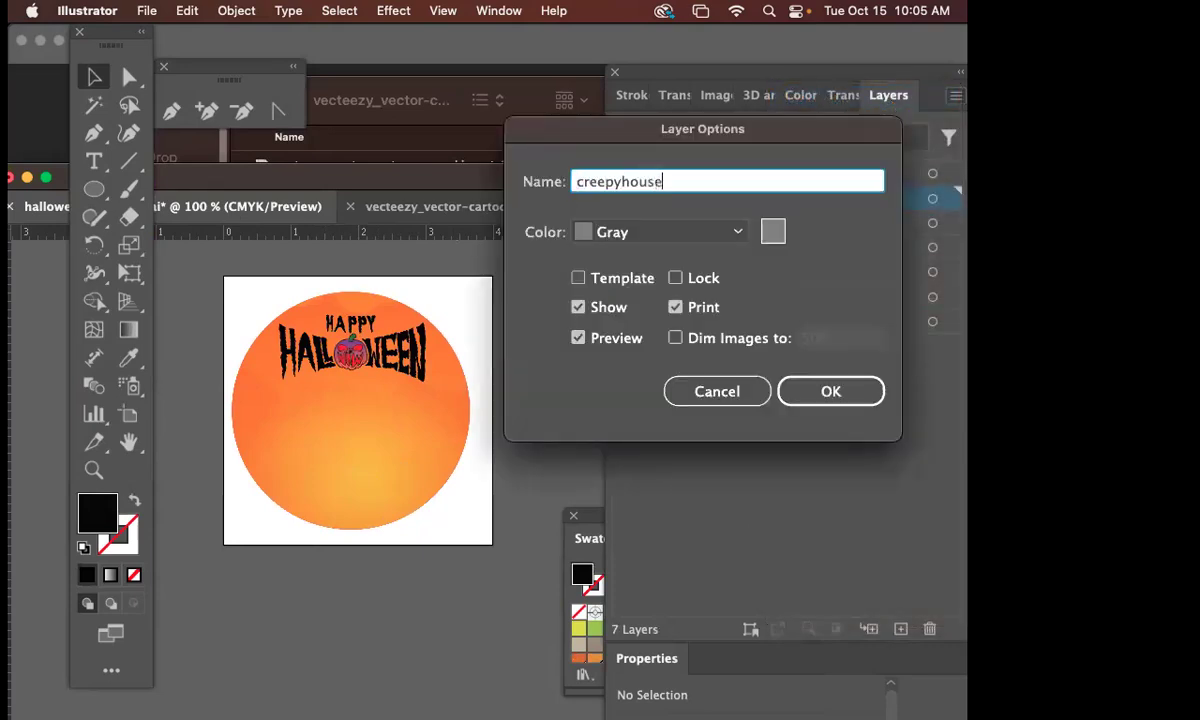
{"action": "key", "text": "Return"}
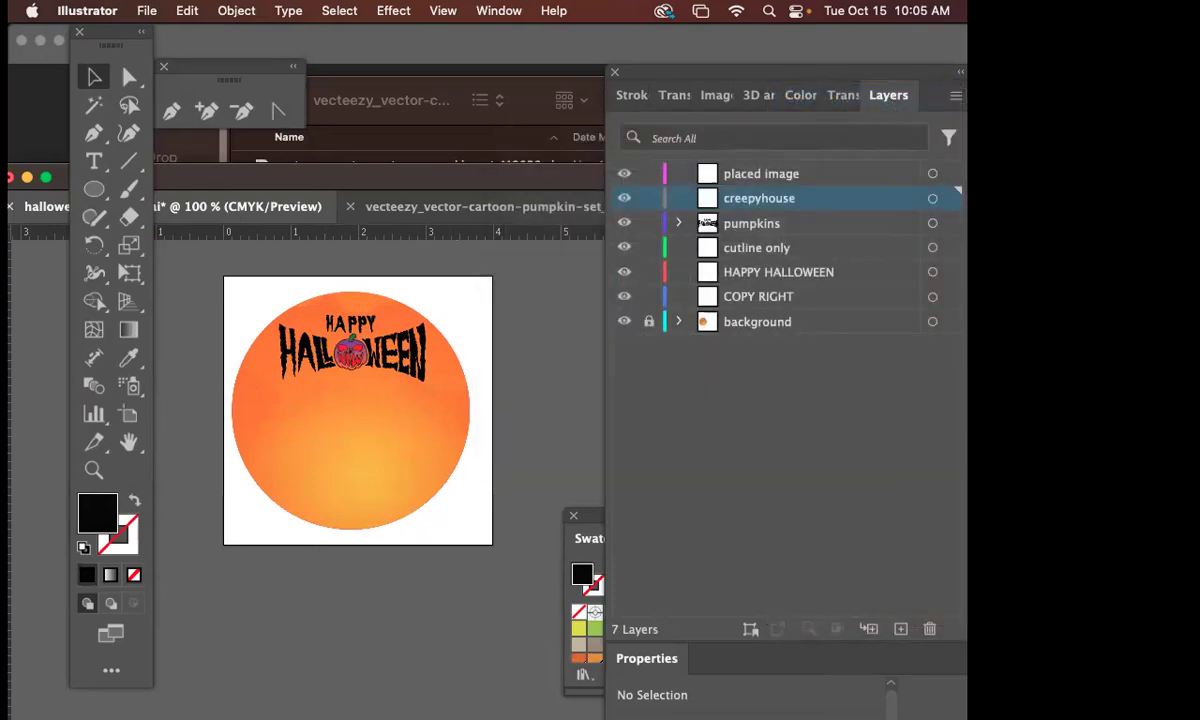
- Paste the haunted house into the creepyhouse layer, shrink it and move it over the sticker artboard
{"action": "key", "text": "super+v"}
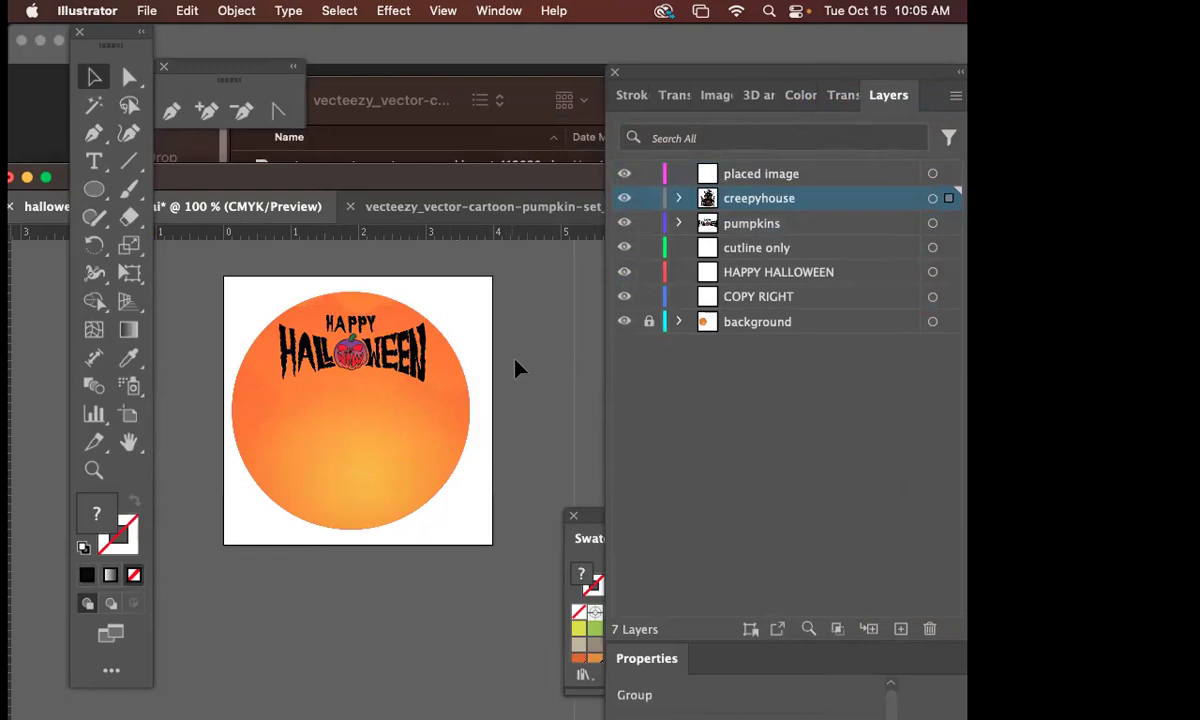
{"action": "key", "text": "super+minus"}
{"action": "key", "text": "super+minus"}
{"action": "key", "text": "super+minus"}
{"action": "key", "text": "super+minus"}
{"action": "left_click_drag", "start_coordinate": [532, 412], "coordinate": [321, 343]}
{"action": "left_click_drag", "start_coordinate": [573, 455], "coordinate": [426, 338]}
{"action": "left_click_drag", "start_coordinate": [493, 434], "coordinate": [340, 377]}
{"action": "left_click_drag", "start_coordinate": [450, 367], "coordinate": [448, 429]}
{"action": "left_click_drag", "start_coordinate": [531, 298], "coordinate": [404, 450]}
{"action": "scroll", "coordinate": [404, 450], "scroll_direction": "left", "scroll_amount": 5}
{"action": "scroll", "coordinate": [404, 450], "scroll_direction": "down", "scroll_amount": 1}
{"action": "left_click_drag", "start_coordinate": [510, 450], "coordinate": [300, 370]}
- Scale the haunted house down to fit inside the orange circle, centre it below the lettering and deselect it
{"action": "key", "text": "super+equal"}
{"action": "key", "text": "super+equal"}
{"action": "key", "text": "super+equal"}
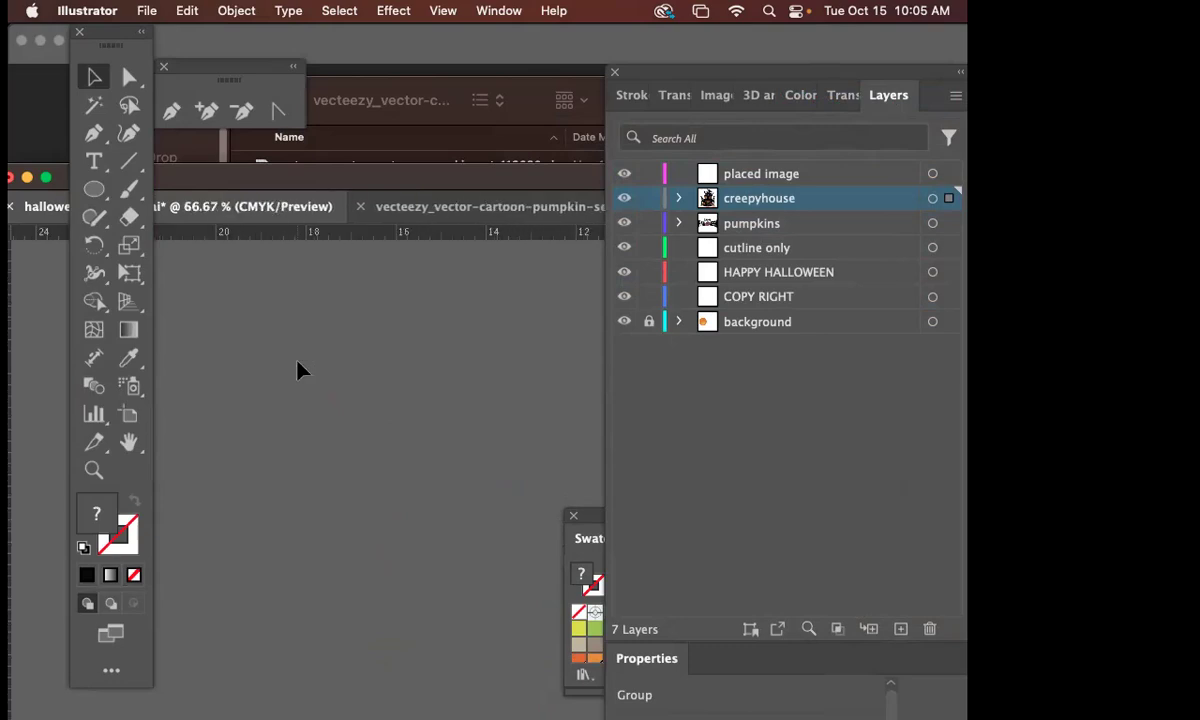
{"action": "left_click_drag", "start_coordinate": [565, 450], "coordinate": [285, 350]}
{"action": "scroll", "coordinate": [482, 375], "scroll_direction": "left", "scroll_amount": 10}
{"action": "scroll", "coordinate": [482, 375], "scroll_direction": "down", "scroll_amount": 5}
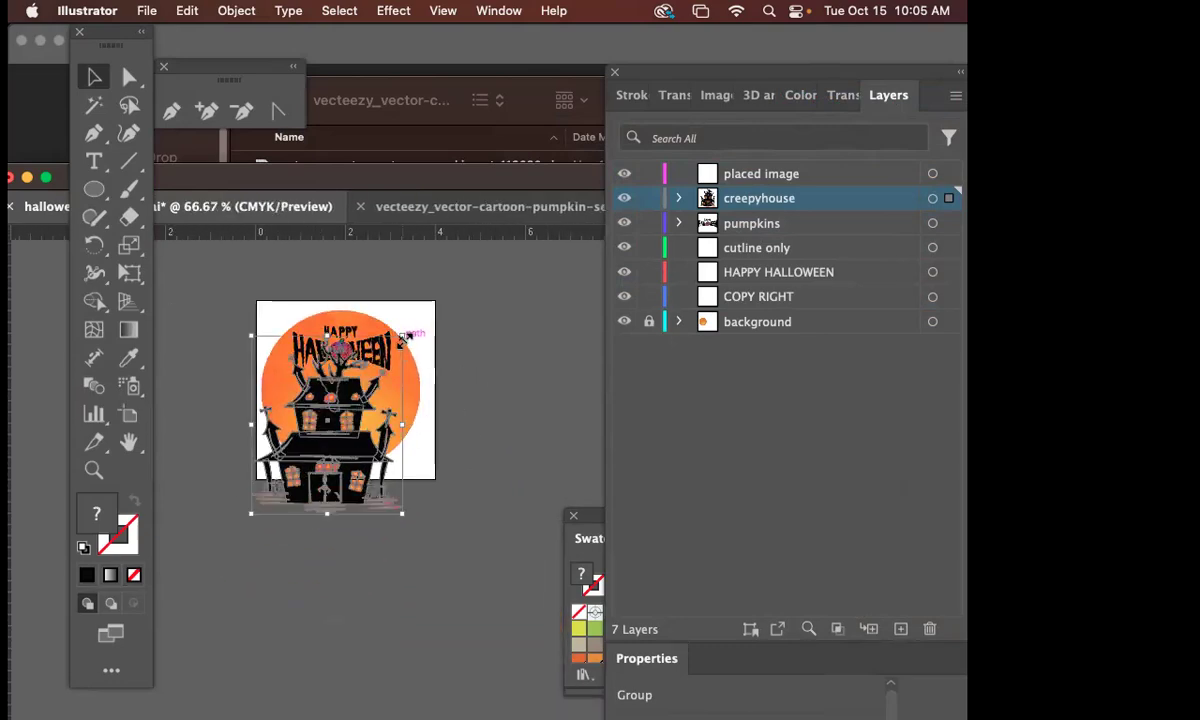
{"action": "left_click_drag", "start_coordinate": [405, 340], "coordinate": [398, 378]}
{"action": "left_click_drag", "start_coordinate": [331, 451], "coordinate": [347, 441]}
{"action": "left_click", "coordinate": [537, 483]}
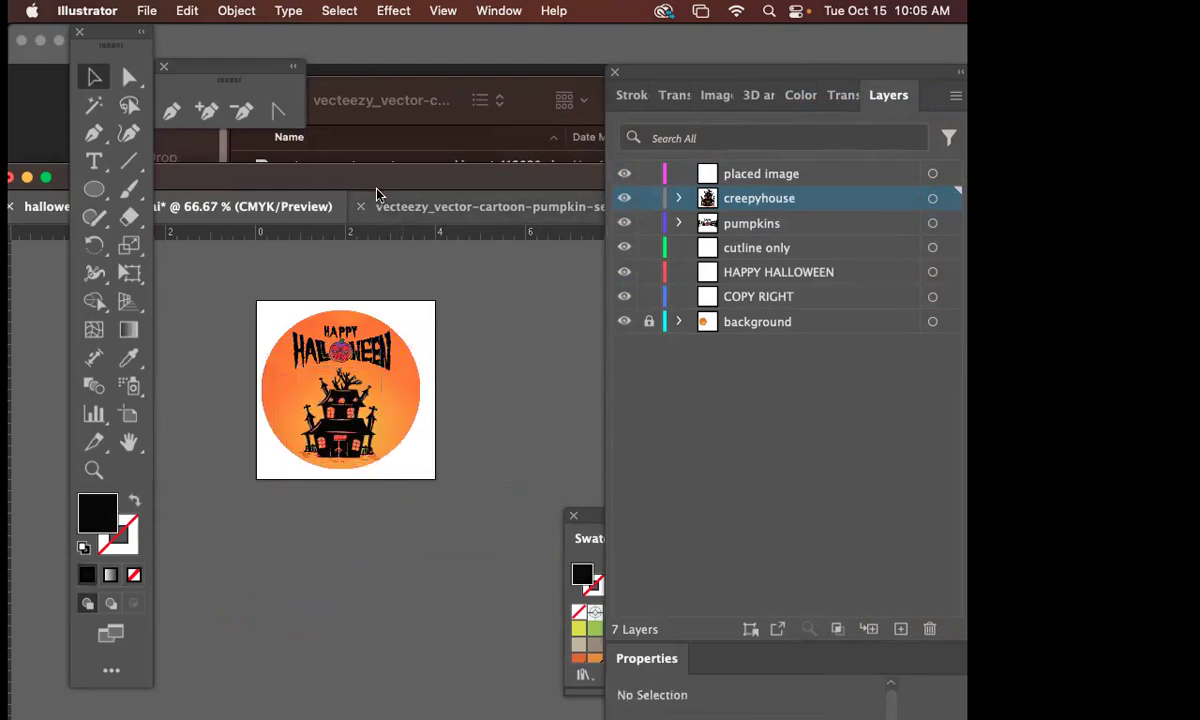
- Save the sticker document and close the Vecteezy cartoon pumpkin-set document
{"action": "left_click_drag", "start_coordinate": [372, 183], "coordinate": [277, 236]}
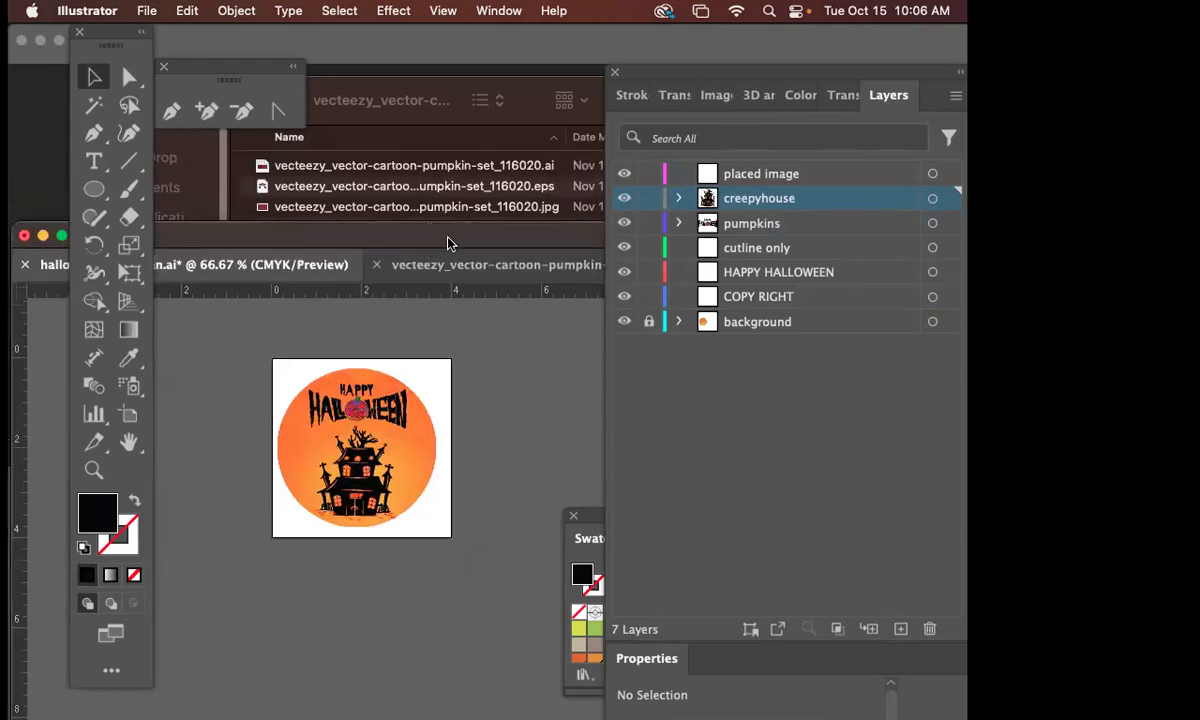
{"action": "key", "text": "super+s"}
{"action": "left_click", "coordinate": [468, 267]}
{"action": "left_click_drag", "start_coordinate": [508, 232], "coordinate": [360, 227]}
{"action": "left_click", "coordinate": [346, 238]}
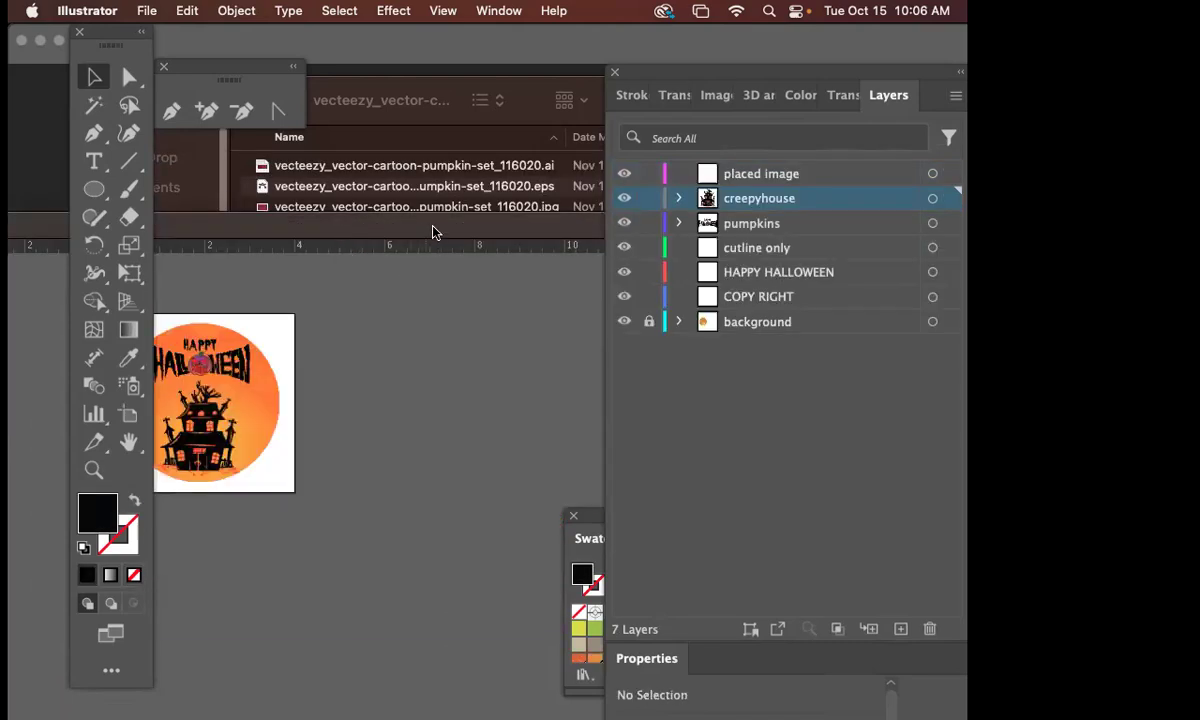
- Select and copy the trees and bats group from the Vecteezy Happy Halloween background document
{"action": "left_click_drag", "start_coordinate": [438, 225], "coordinate": [202, 150]}
{"action": "mouse_move", "coordinate": [431, 138]}
{"action": "left_mouse_down"}
{"action": "mouse_move", "coordinate": [340, 509]}
{"action": "mouse_move", "coordinate": [407, 530]}
{"action": "mouse_move", "coordinate": [415, 445]}
{"action": "mouse_move", "coordinate": [423, 457]}
{"action": "mouse_move", "coordinate": [415, 140]}
{"action": "left_mouse_up"}
{"action": "left_click", "coordinate": [275, 261]}
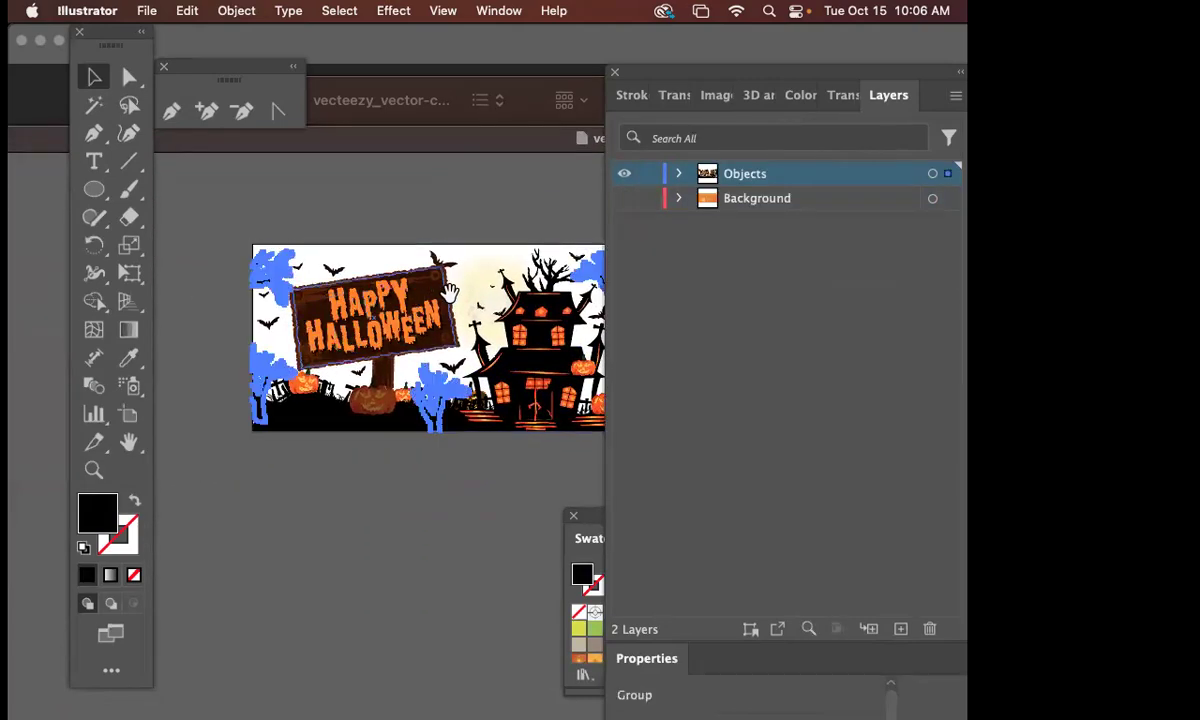
{"action": "left_click_drag", "start_coordinate": [397, 281], "coordinate": [271, 246]}
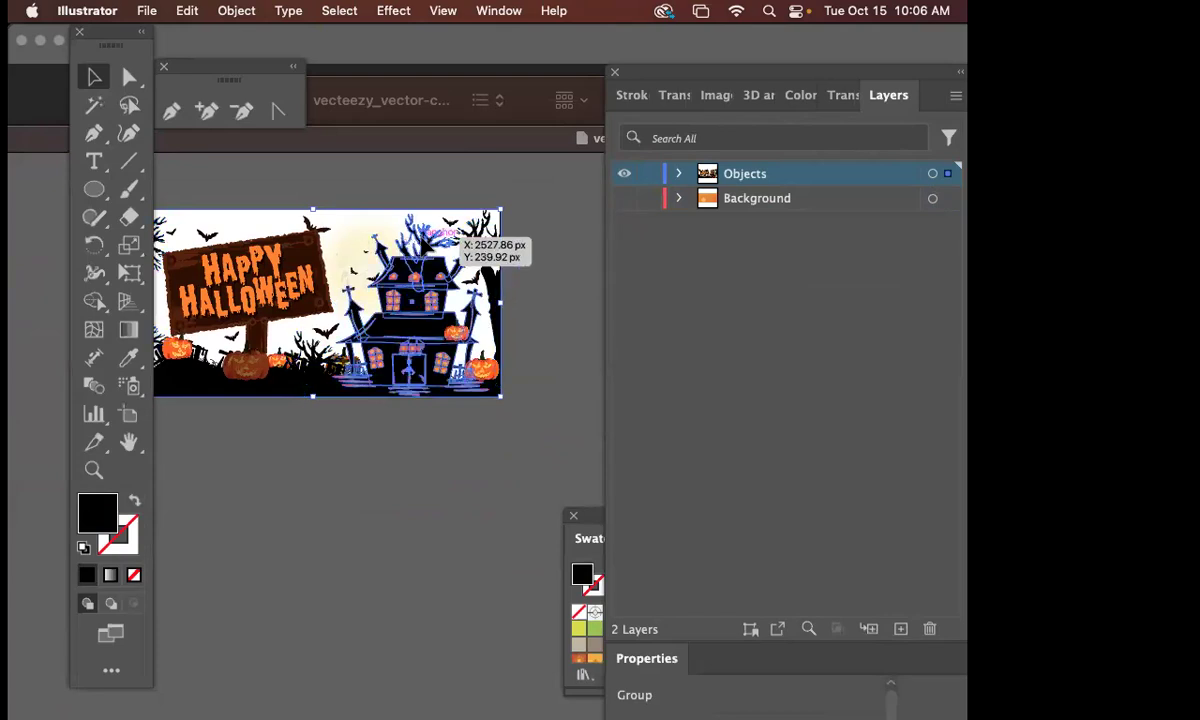
{"action": "left_click", "coordinate": [422, 238]}
{"action": "left_click", "coordinate": [303, 353]}
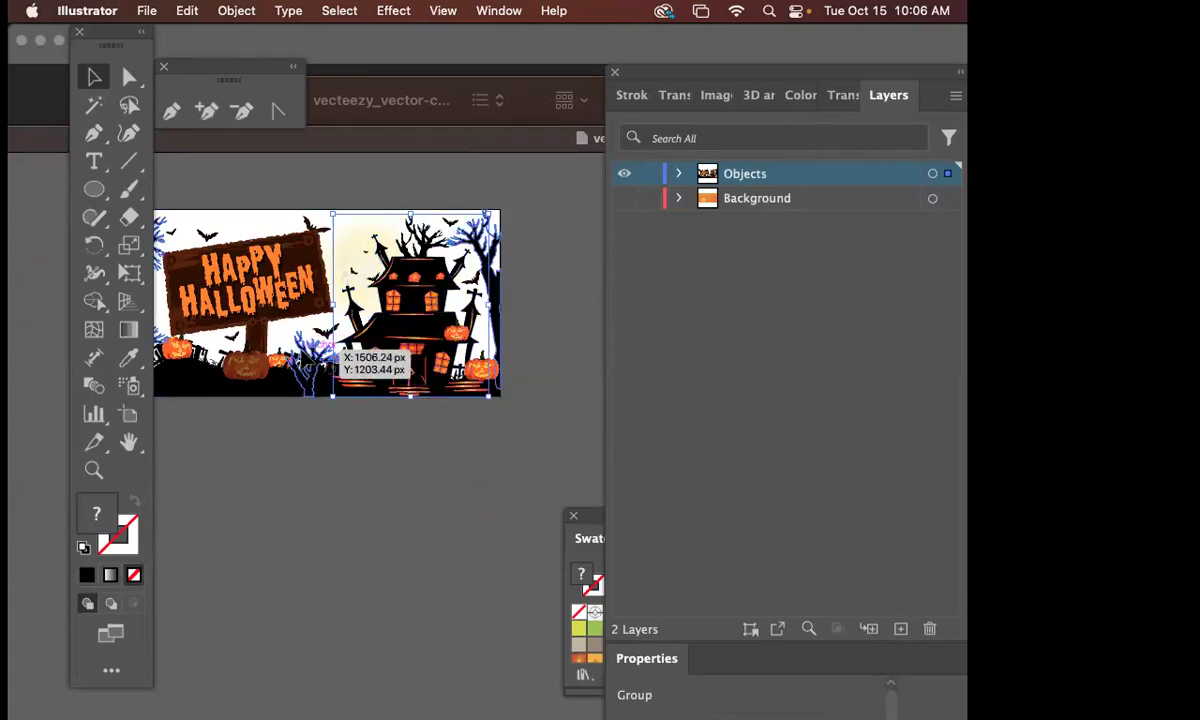
{"action": "left_click_drag", "start_coordinate": [318, 409], "coordinate": [377, 418]}
{"action": "left_click", "coordinate": [424, 341], "text": "shift"}
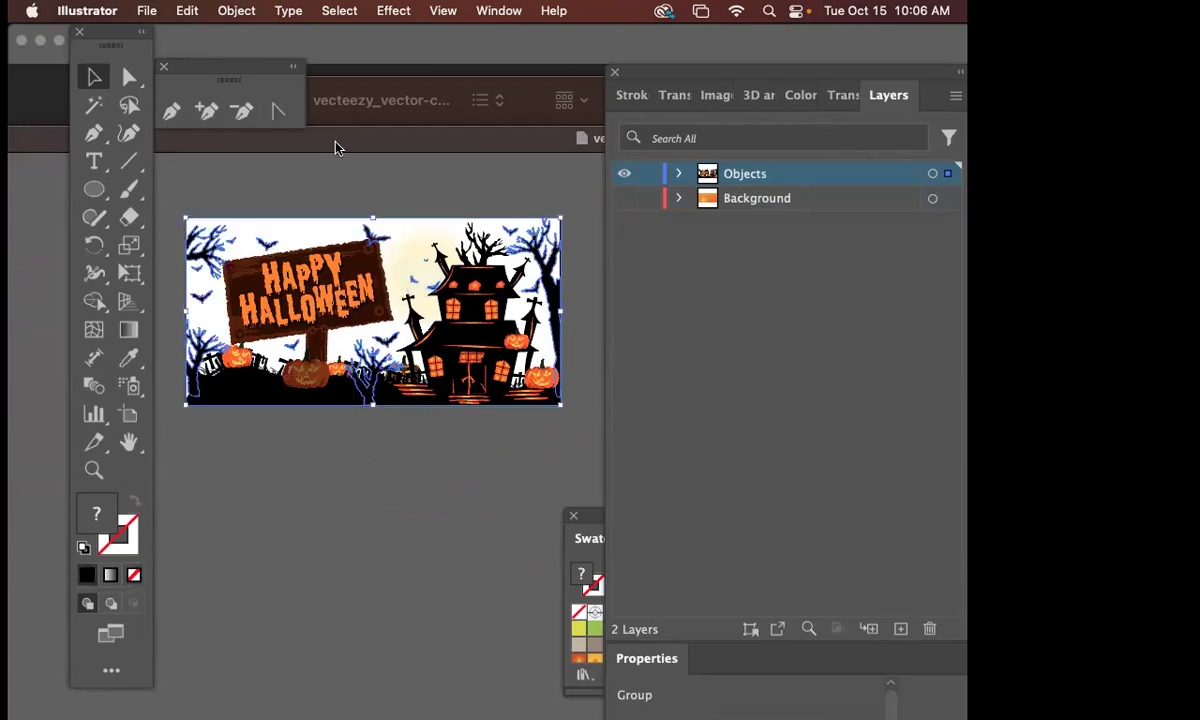
- Return to the sticker document and create a new layer named trees and bats above creepyhouse
{"action": "left_click_drag", "start_coordinate": [336, 141], "coordinate": [617, 96]}
{"action": "left_click", "coordinate": [36, 574]}
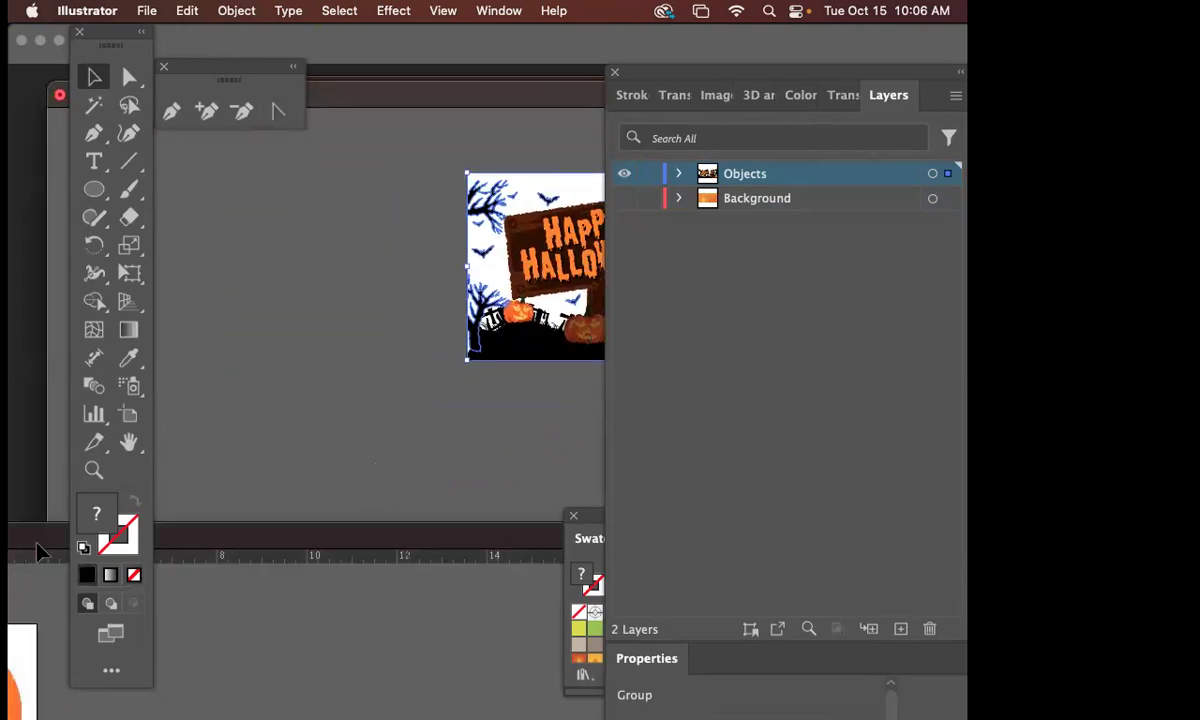
{"action": "left_click", "coordinate": [955, 96]}
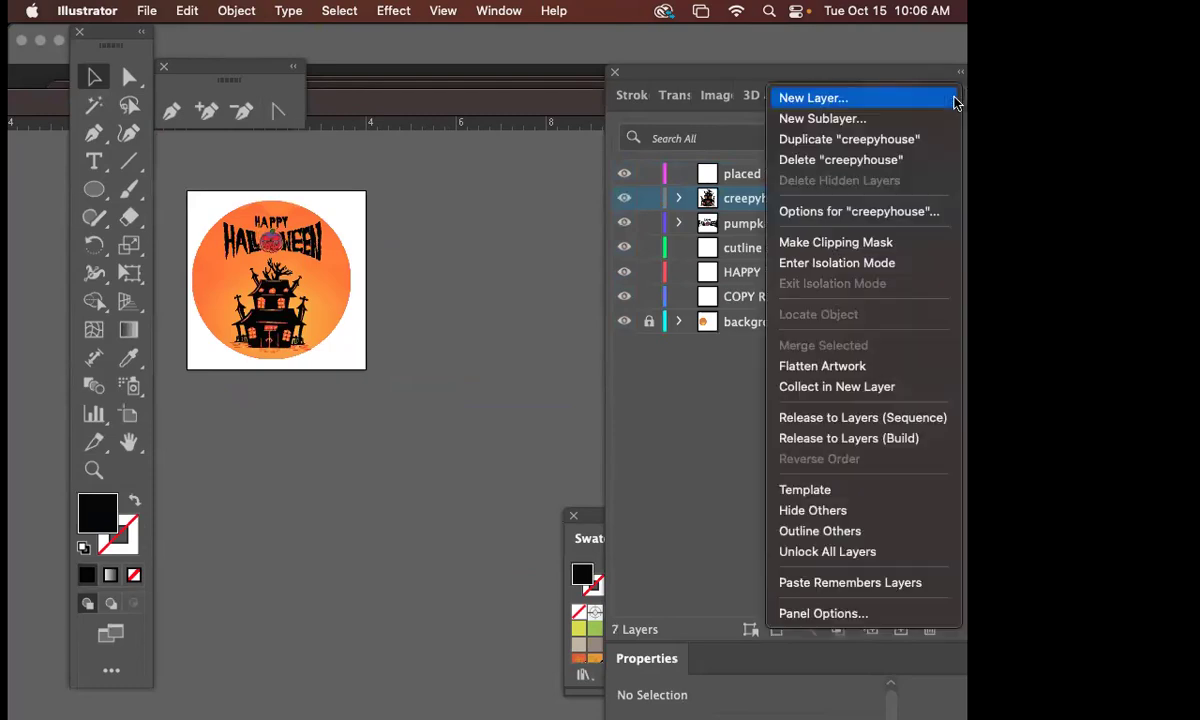
{"action": "left_click", "coordinate": [908, 100]}
{"action": "type", "text": "trees and bats"}
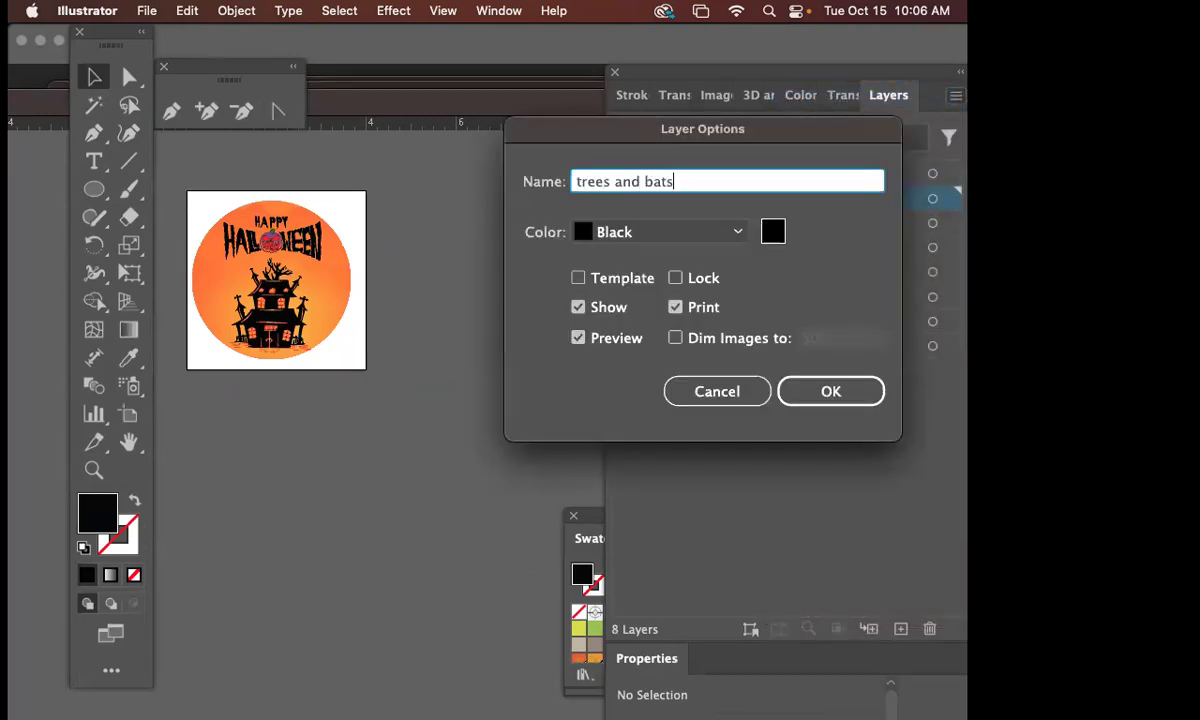
{"action": "key", "text": "Return"}
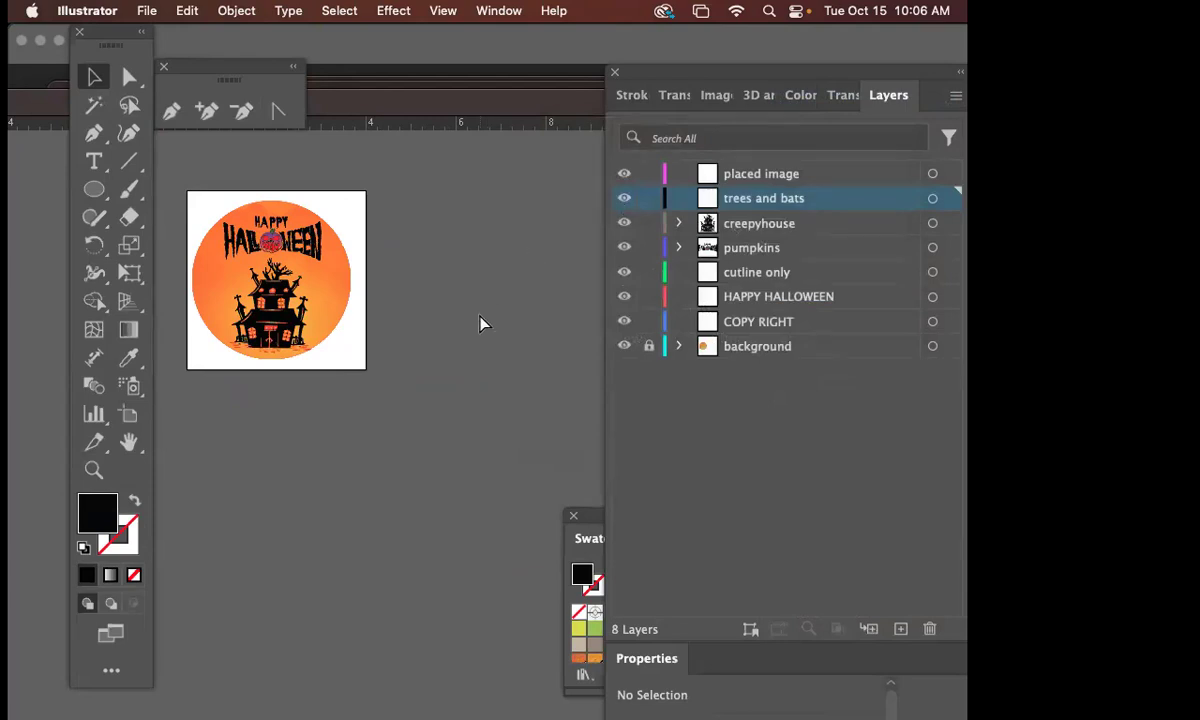
- Paste the copied trees and bats group into the trees and bats layer and scale it down from its upper corner
{"action": "key", "text": "super+v"}
{"action": "key", "text": "super+minus"}
{"action": "key", "text": "super+minus"}
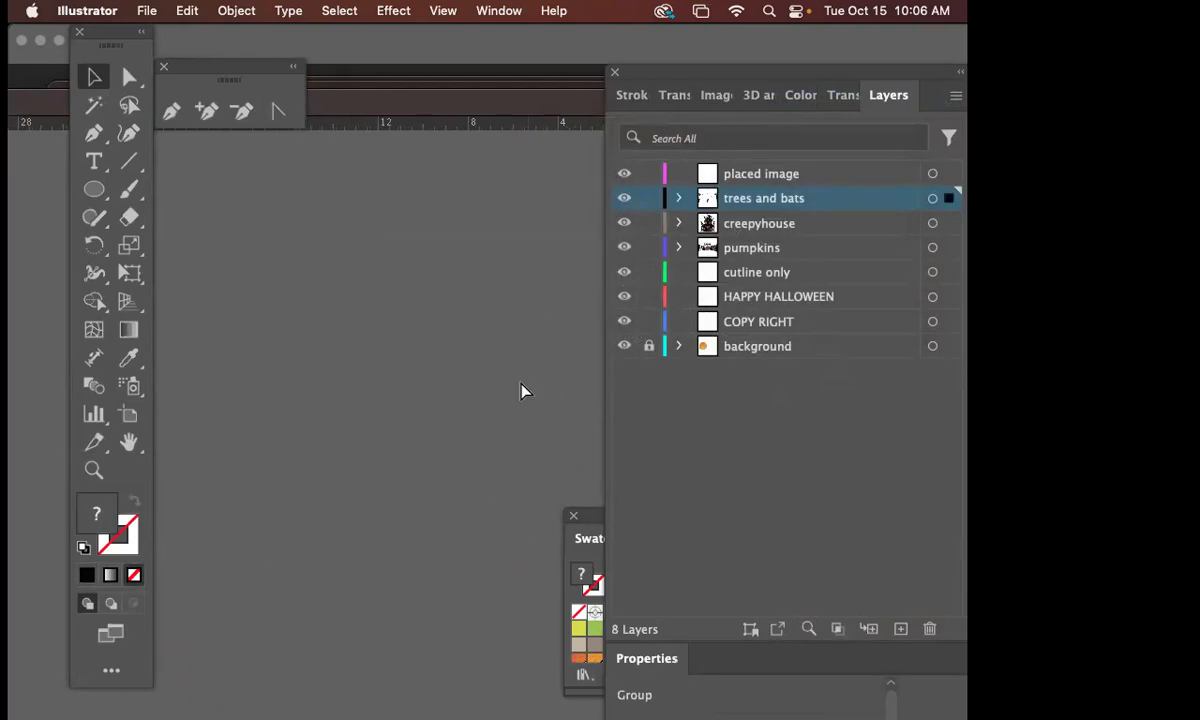
{"action": "left_click_drag", "start_coordinate": [520, 395], "coordinate": [281, 260]}
{"action": "left_click_drag", "start_coordinate": [565, 335], "coordinate": [328, 172]}
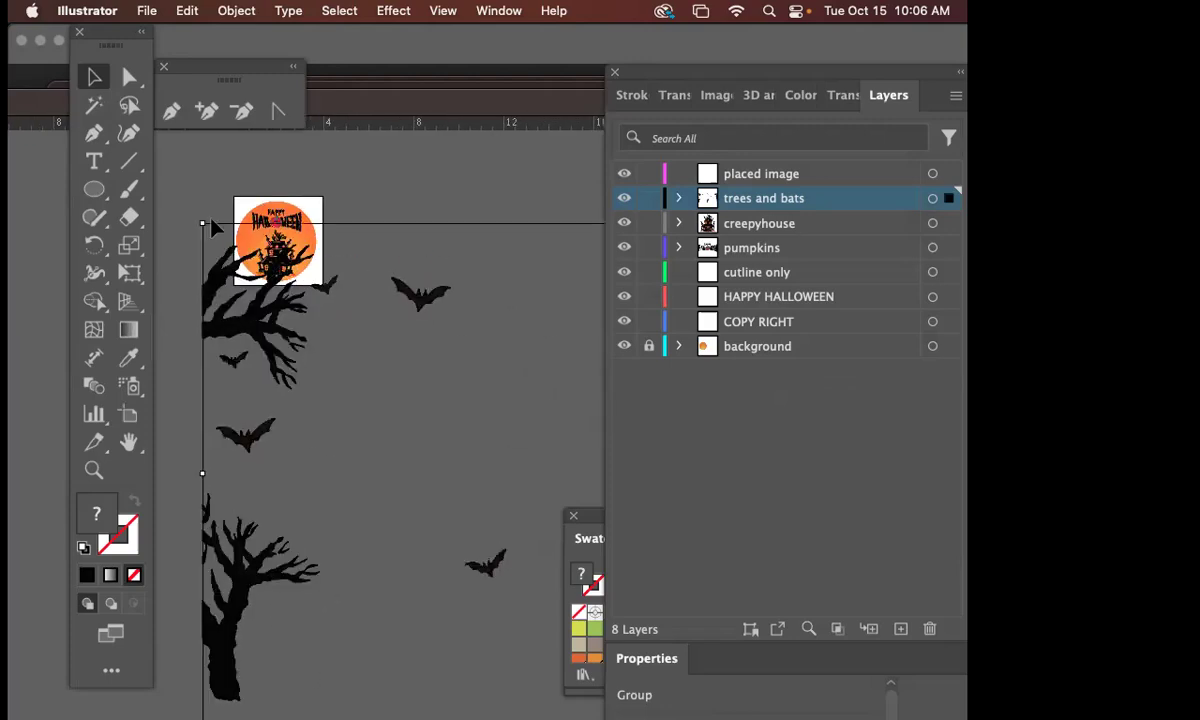
{"action": "left_click_drag", "start_coordinate": [200, 222], "coordinate": [583, 413]}
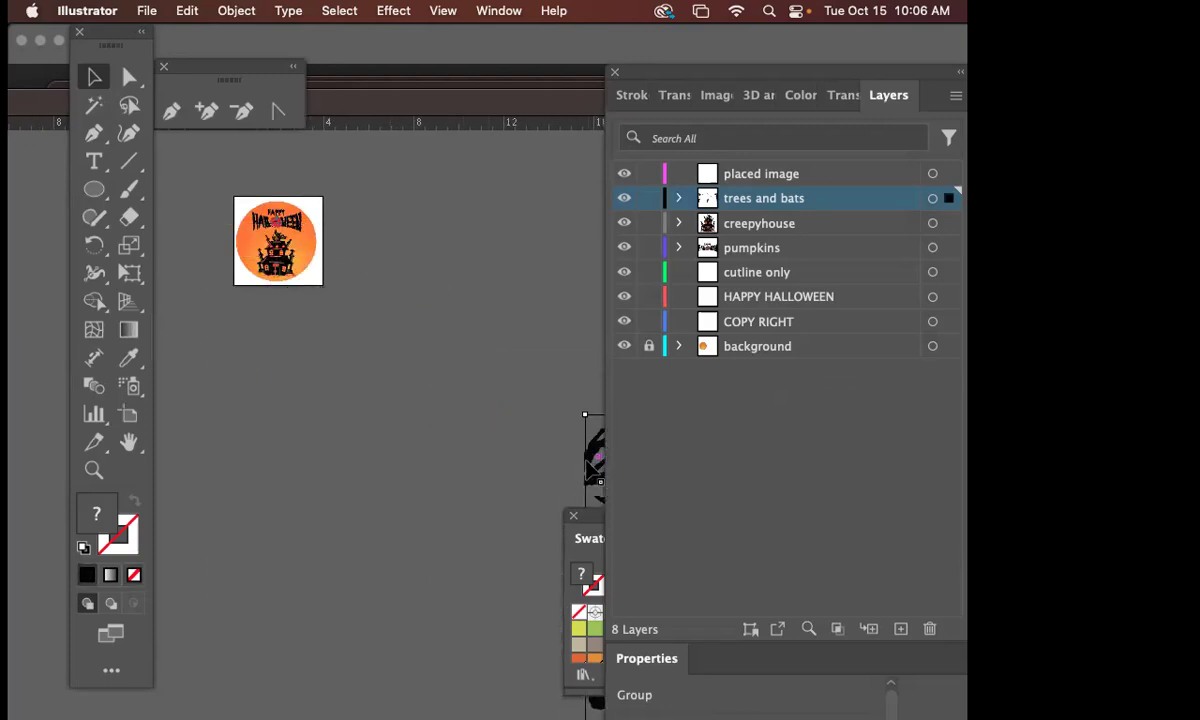
- Try to move the scaled-down trees and bats group up over the sticker artboard, and undo the move
{"action": "left_click_drag", "start_coordinate": [587, 461], "coordinate": [202, 217]}
{"action": "key", "text": "super+z"}
{"action": "key", "text": "super+minus"}
{"action": "key", "text": "super+minus"}
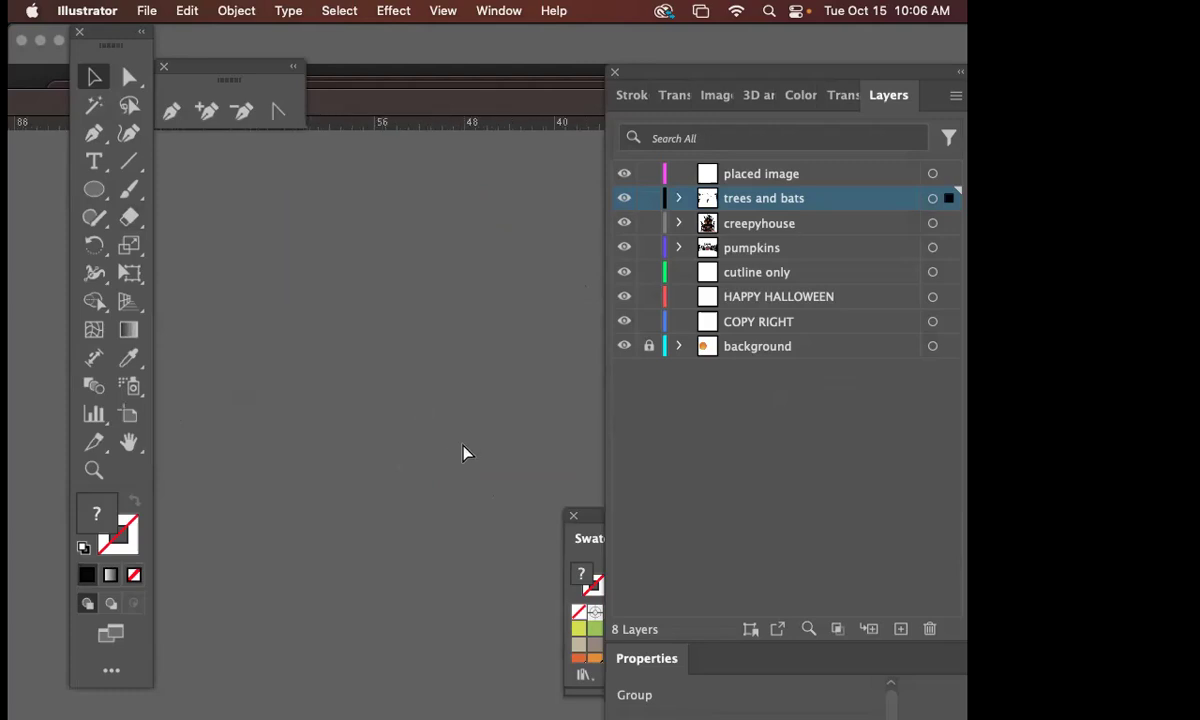
{"action": "scroll", "coordinate": [496, 343], "scroll_direction": "right", "scroll_amount": 10}
{"action": "scroll", "coordinate": [463, 313], "scroll_direction": "down", "scroll_amount": 3}
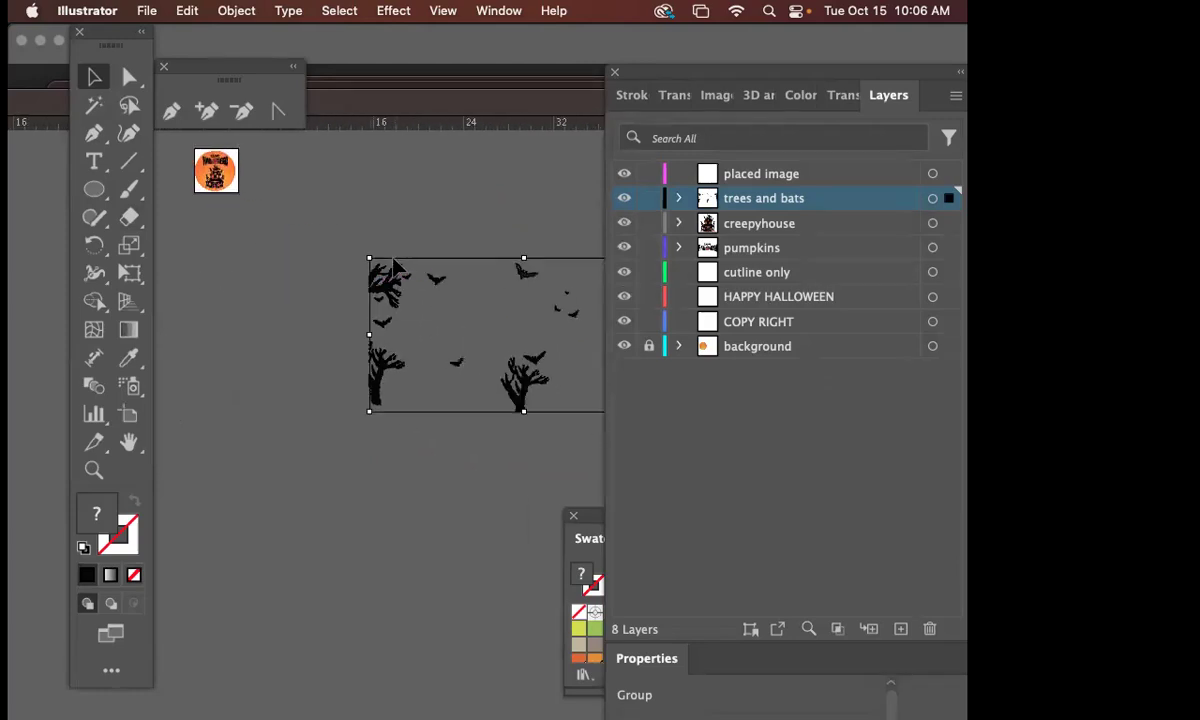
- Scale the trees and bats group down further, place it beside the sticker artboard and ungroup it
{"action": "left_click_drag", "start_coordinate": [369, 258], "coordinate": [396, 360]}
{"action": "scroll", "coordinate": [497, 351], "scroll_direction": "right", "scroll_amount": 5}
{"action": "scroll", "coordinate": [497, 351], "scroll_direction": "down", "scroll_amount": 1}
{"action": "key", "text": "super+="}
{"action": "key", "text": "super+="}
{"action": "key", "text": "super+="}
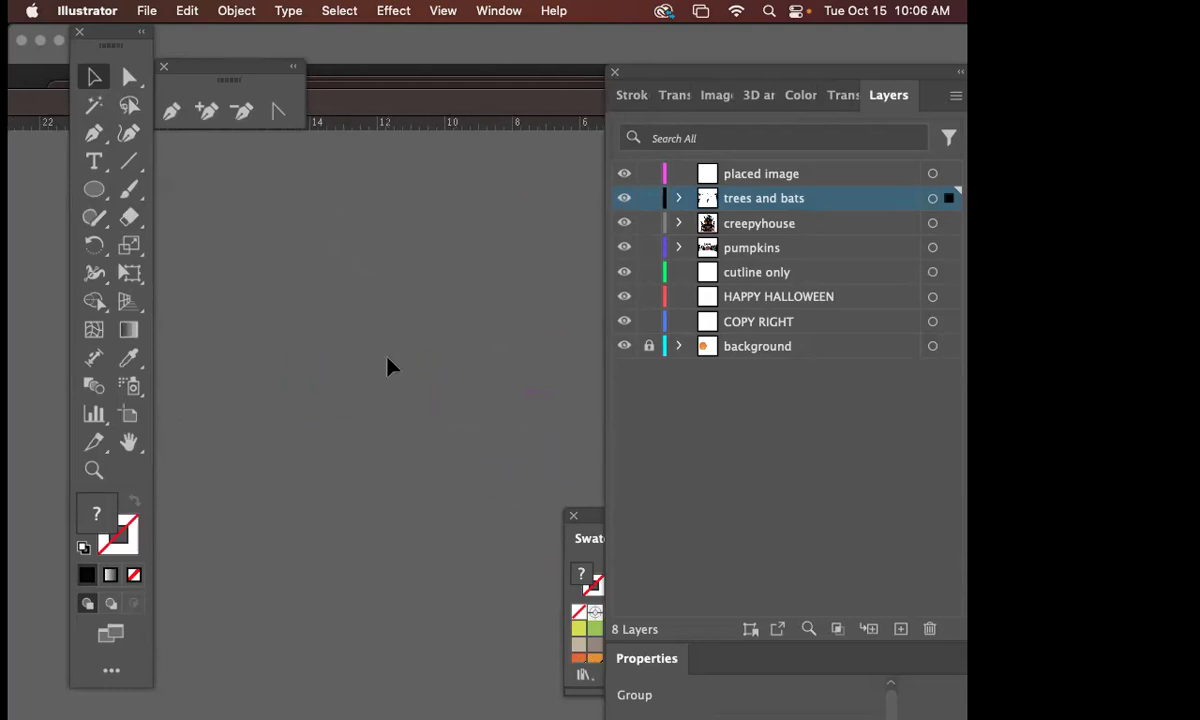
{"action": "left_click_drag", "start_coordinate": [497, 362], "coordinate": [240, 228]}
{"action": "left_click_drag", "start_coordinate": [456, 285], "coordinate": [168, 225]}
{"action": "left_click_drag", "start_coordinate": [393, 309], "coordinate": [225, 129]}
{"action": "key", "text": "super+shift+g"}
{"action": "left_click", "coordinate": [370, 235]}
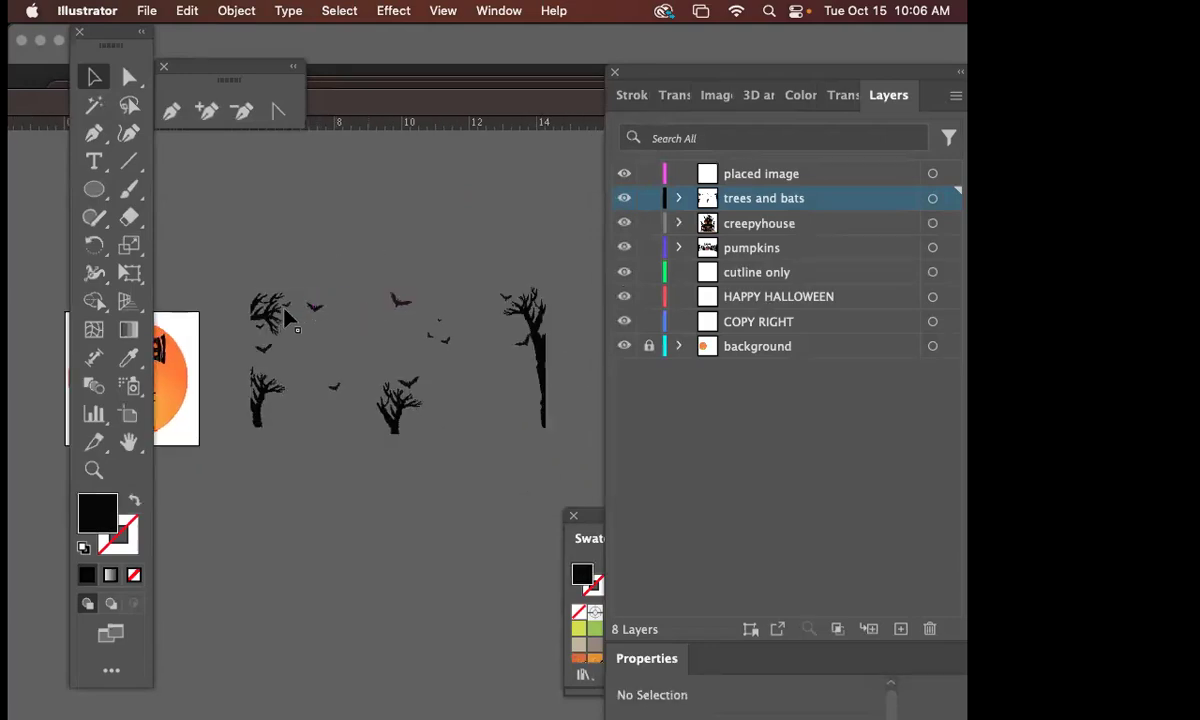
- Move the sideways branch onto the orange circle's left edge and bring the bare trees to its right side, rotating one sideways
{"action": "left_click", "coordinate": [285, 311]}
{"action": "left_click_drag", "start_coordinate": [322, 327], "coordinate": [252, 367]}
{"action": "scroll", "coordinate": [380, 400], "scroll_direction": "right", "scroll_amount": 2}
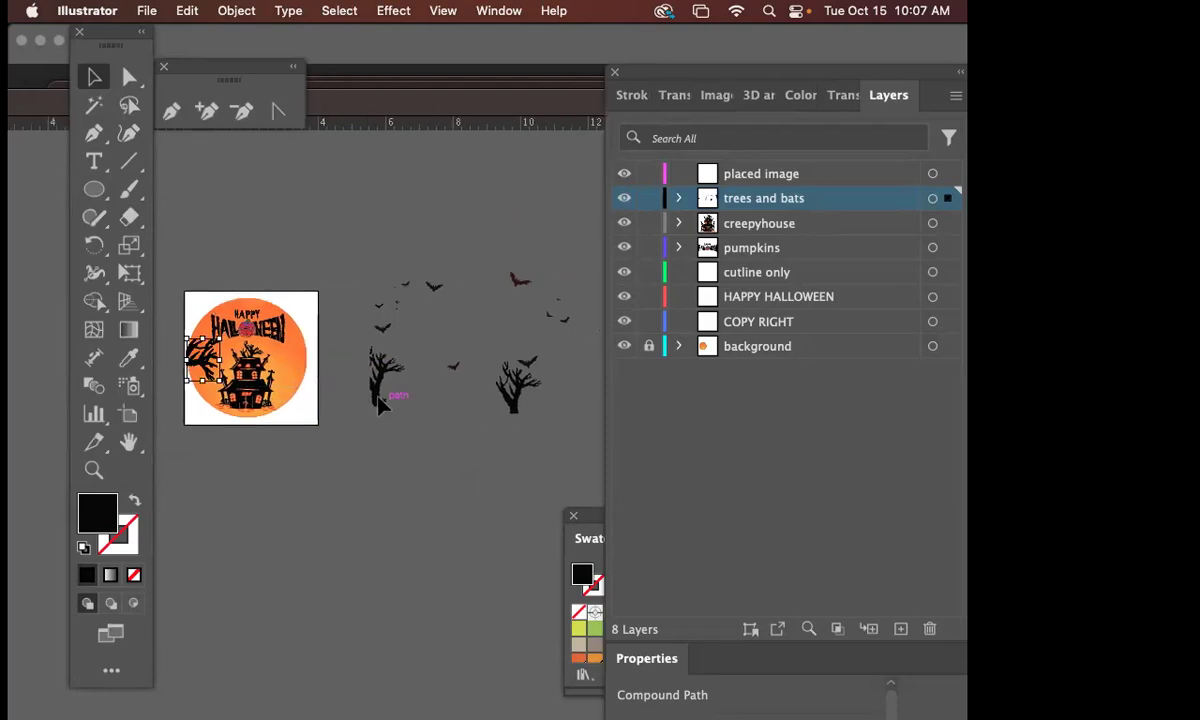
{"action": "left_click_drag", "start_coordinate": [380, 400], "coordinate": [285, 413]}
{"action": "scroll", "coordinate": [490, 425], "scroll_direction": "up", "scroll_amount": 2}
{"action": "left_click_drag", "start_coordinate": [490, 428], "coordinate": [405, 338]}
{"action": "key", "text": "r"}
{"action": "left_click", "coordinate": [94, 77]}
- Arrange the remaining bats over the orange circle around the haunted house and below the lettering
{"action": "mouse_move", "coordinate": [300, 388]}
{"action": "left_mouse_down"}
{"action": "mouse_move", "coordinate": [305, 358]}
{"action": "mouse_move", "coordinate": [312, 390]}
{"action": "left_mouse_up"}
{"action": "left_click_drag", "start_coordinate": [362, 285], "coordinate": [432, 380]}
{"action": "left_click_drag", "start_coordinate": [424, 336], "coordinate": [247, 395]}
{"action": "left_click_drag", "start_coordinate": [541, 484], "coordinate": [525, 425]}
{"action": "left_click_drag", "start_coordinate": [510, 414], "coordinate": [549, 528]}
{"action": "left_click", "coordinate": [354, 467]}
{"action": "key", "text": "super+equal"}
{"action": "key", "text": "super+equal"}
{"action": "key", "text": "super+equal"}
{"action": "left_click_drag", "start_coordinate": [283, 349], "coordinate": [517, 458]}
{"action": "left_click_drag", "start_coordinate": [300, 375], "coordinate": [506, 509]}
{"action": "left_click_drag", "start_coordinate": [285, 335], "coordinate": [539, 423]}
{"action": "left_click_drag", "start_coordinate": [323, 440], "coordinate": [575, 327]}
{"action": "left_click_drag", "start_coordinate": [484, 580], "coordinate": [503, 474]}
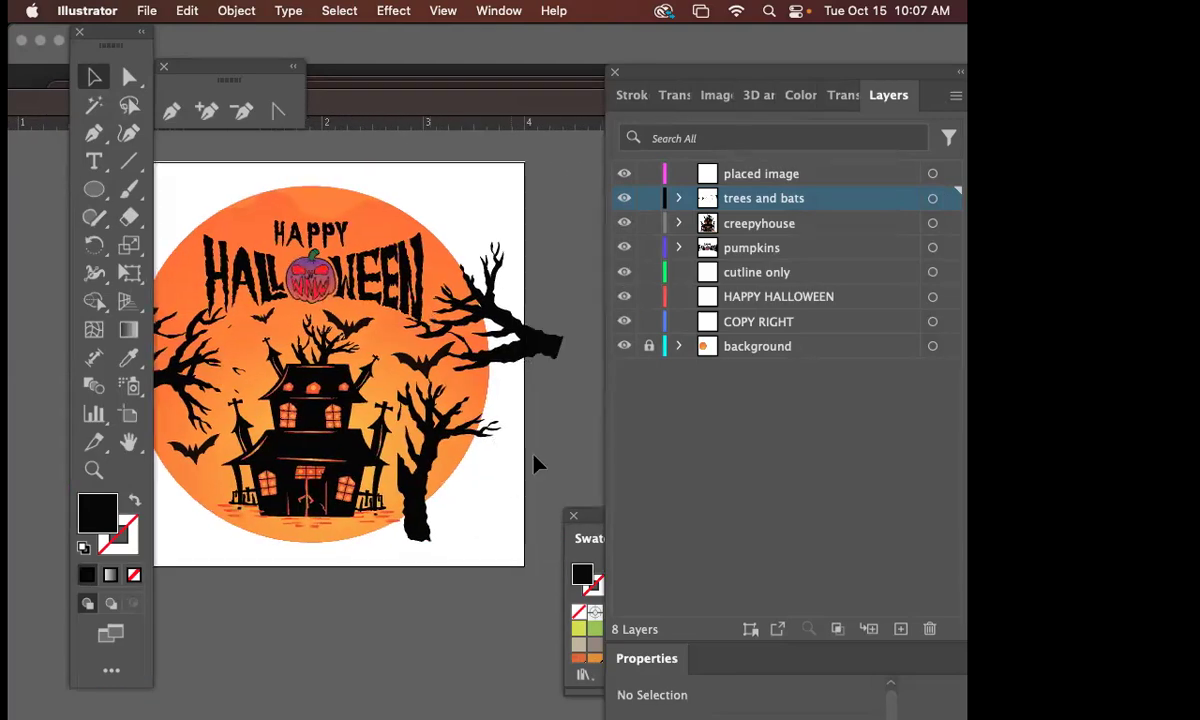
{"action": "left_click_drag", "start_coordinate": [506, 394], "coordinate": [590, 340]}
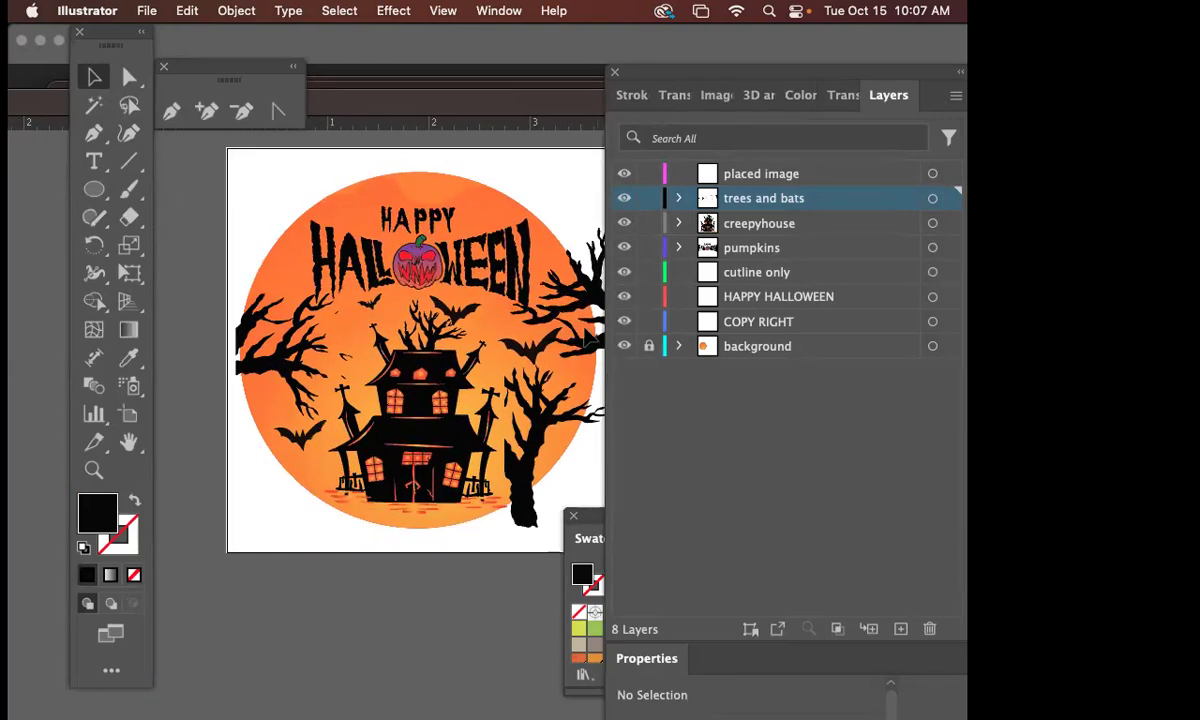
- Draw a circle covering the orange background from its centre, filled with red EF0F1A and without a stroke
{"action": "left_click", "coordinate": [568, 316]}
{"action": "scroll", "coordinate": [540, 330], "scroll_direction": "right", "scroll_amount": 2}
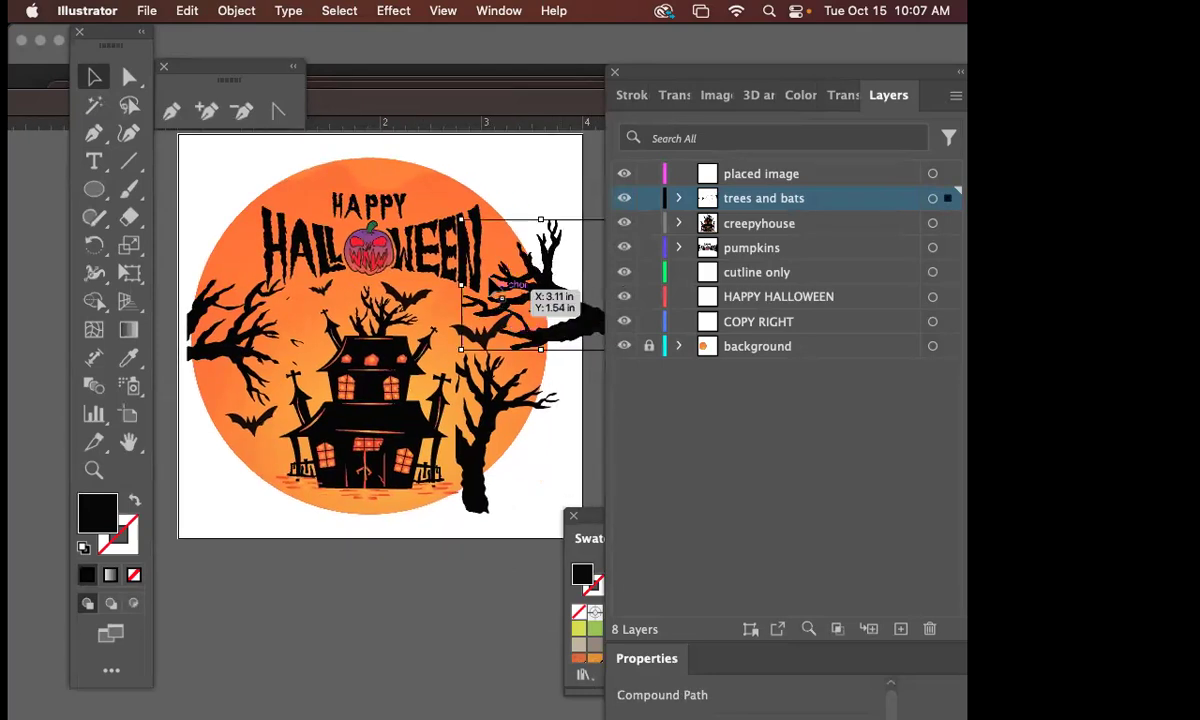
{"action": "left_click", "coordinate": [160, 276]}
{"action": "left_click", "coordinate": [94, 189]}
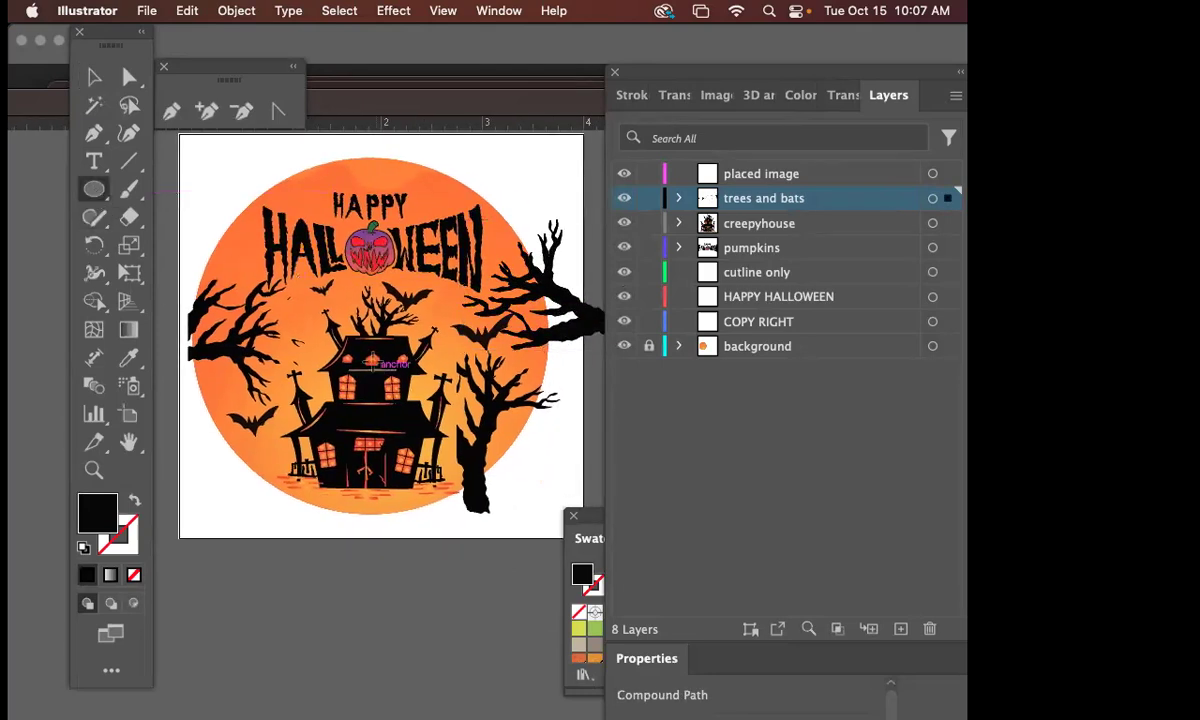
{"action": "left_click_drag", "start_coordinate": [371, 347], "coordinate": [553, 522]}
{"action": "left_click", "coordinate": [134, 502]}
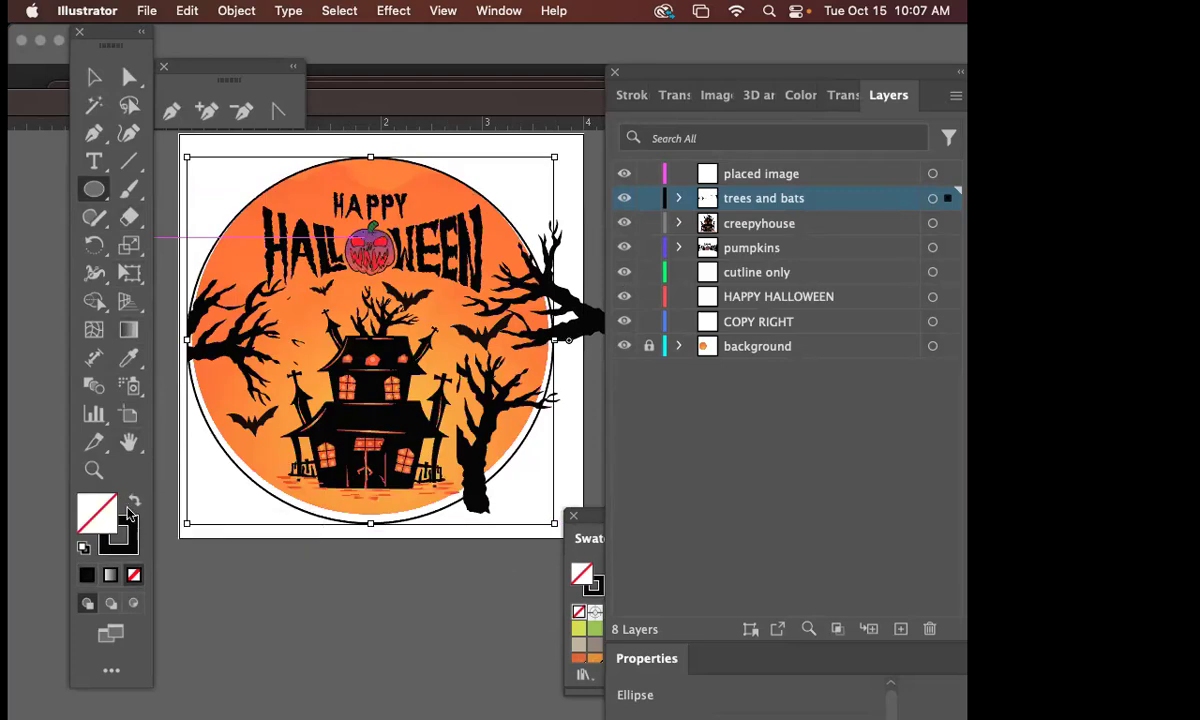
{"action": "key", "text": "shift+x"}
{"action": "double_click", "coordinate": [97, 513]}
{"action": "type", "text": "EF0F1A"}
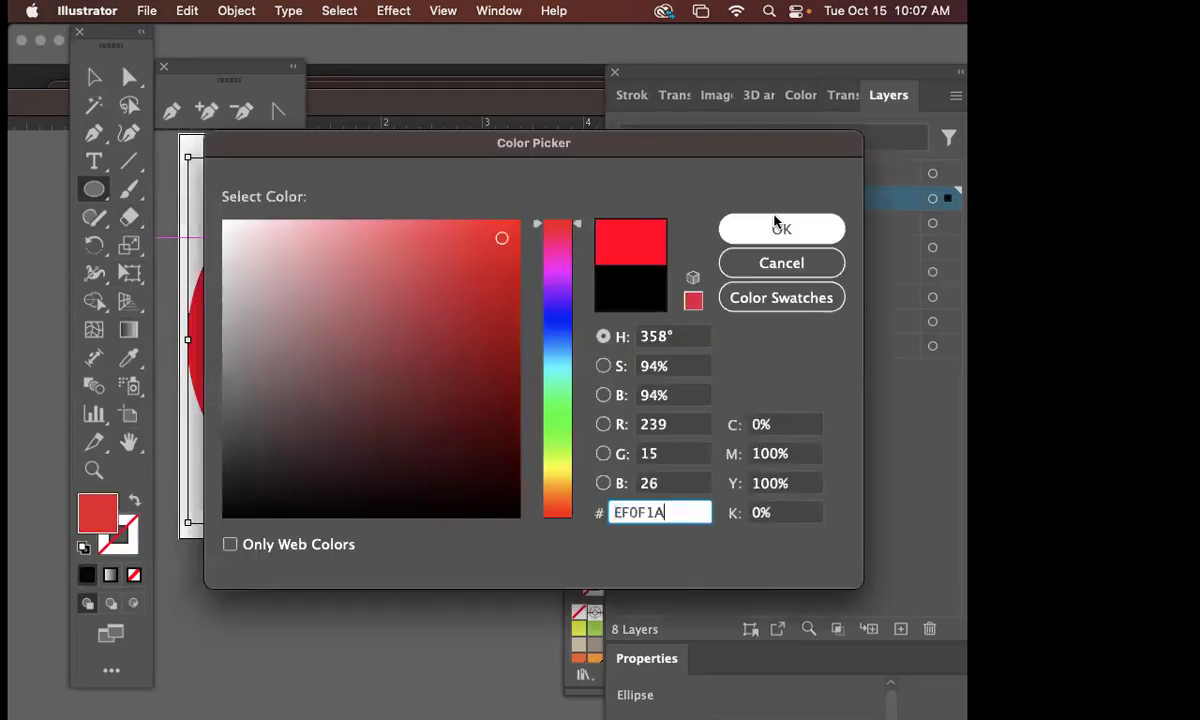
{"action": "left_click", "coordinate": [777, 228]}
{"action": "key", "text": "v"}
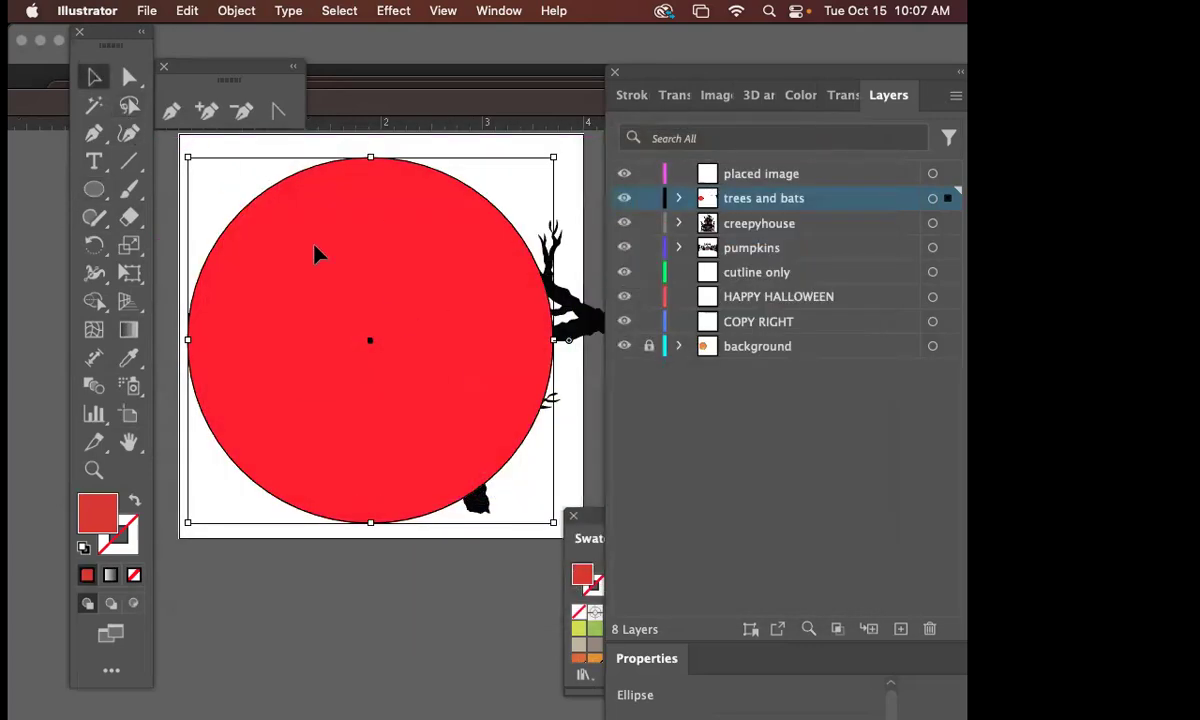
- Move the red circle down off the artwork and hide every layer except trees and bats
{"action": "left_click_drag", "start_coordinate": [310, 365], "coordinate": [266, 464]}
{"action": "left_click", "coordinate": [235, 340]}
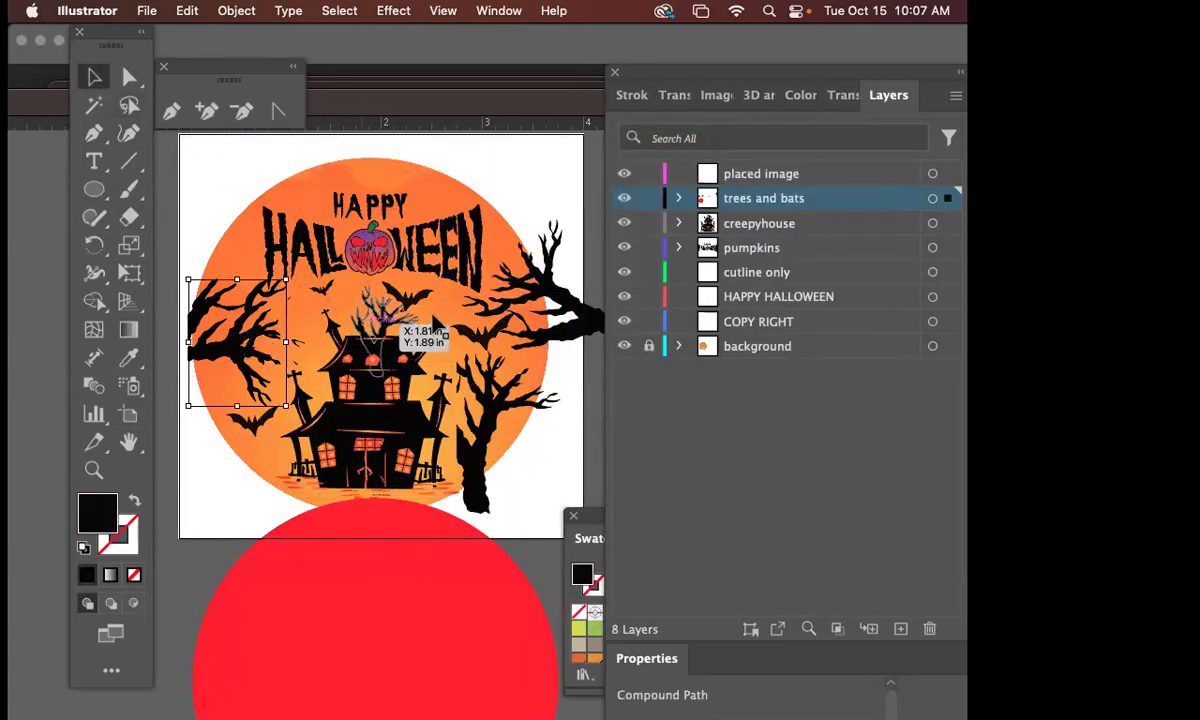
{"action": "left_click_drag", "start_coordinate": [624, 199], "coordinate": [612, 330]}
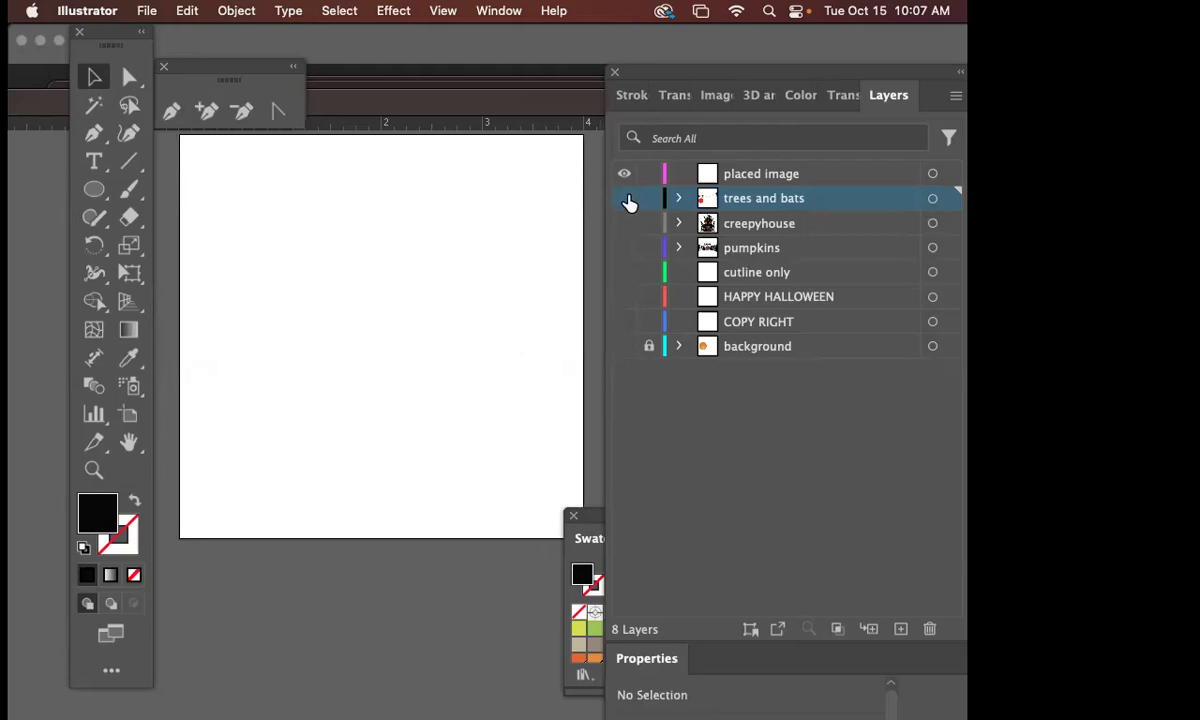
{"action": "left_click", "coordinate": [624, 175]}
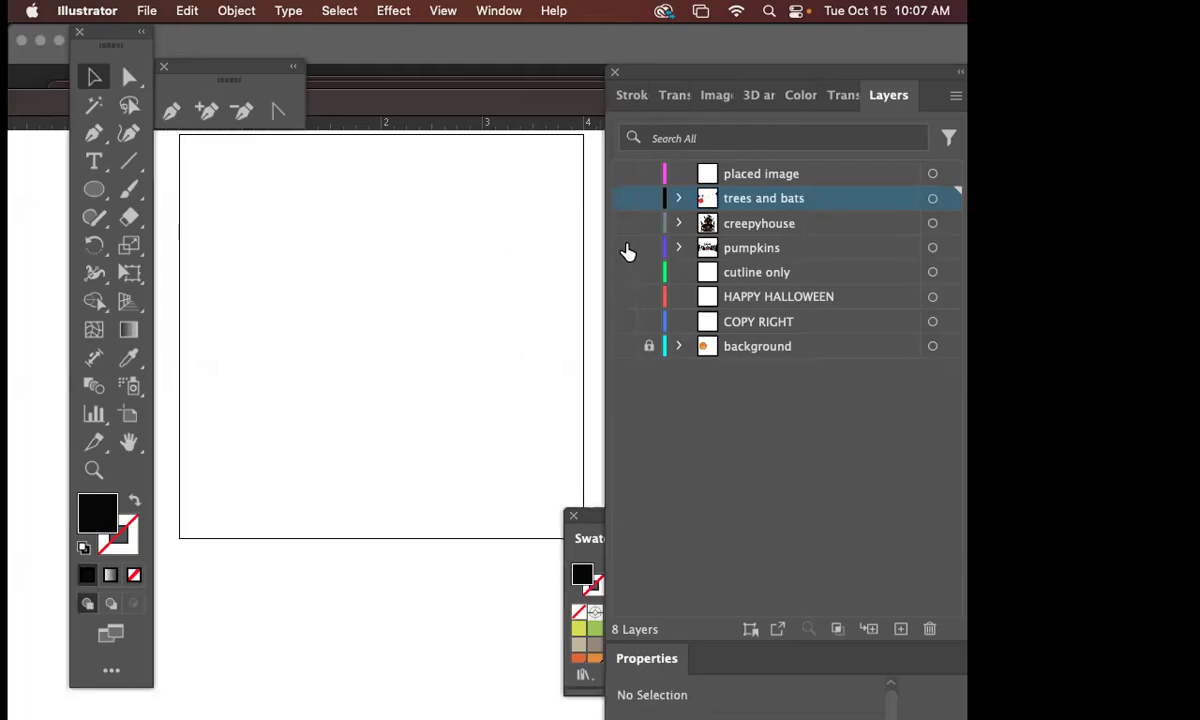
{"action": "left_click", "coordinate": [626, 204]}
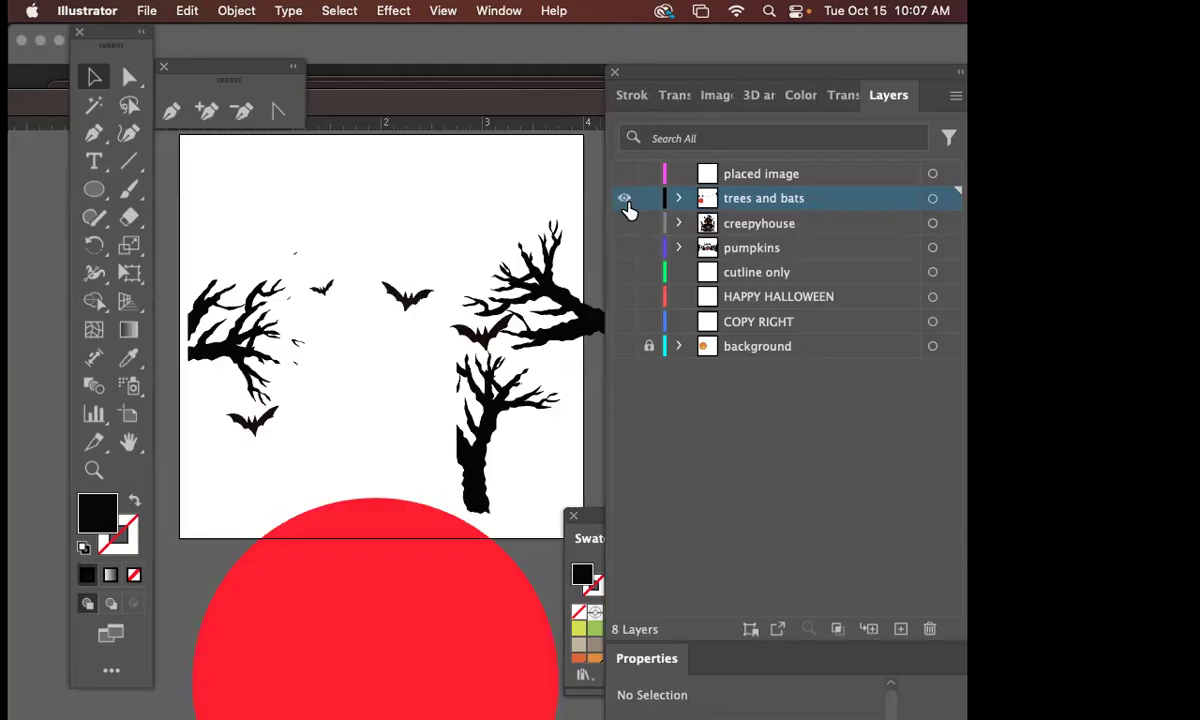
- Select all the trees and bats lying on the artboard and group them
{"action": "key", "text": "super+minus"}
{"action": "key", "text": "super+minus"}
{"action": "left_click_drag", "start_coordinate": [524, 376], "coordinate": [259, 180]}
{"action": "left_click_drag", "start_coordinate": [557, 319], "coordinate": [318, 165]}
{"action": "left_click_drag", "start_coordinate": [469, 166], "coordinate": [493, 277]}
{"action": "left_click_drag", "start_coordinate": [207, 219], "coordinate": [416, 393]}
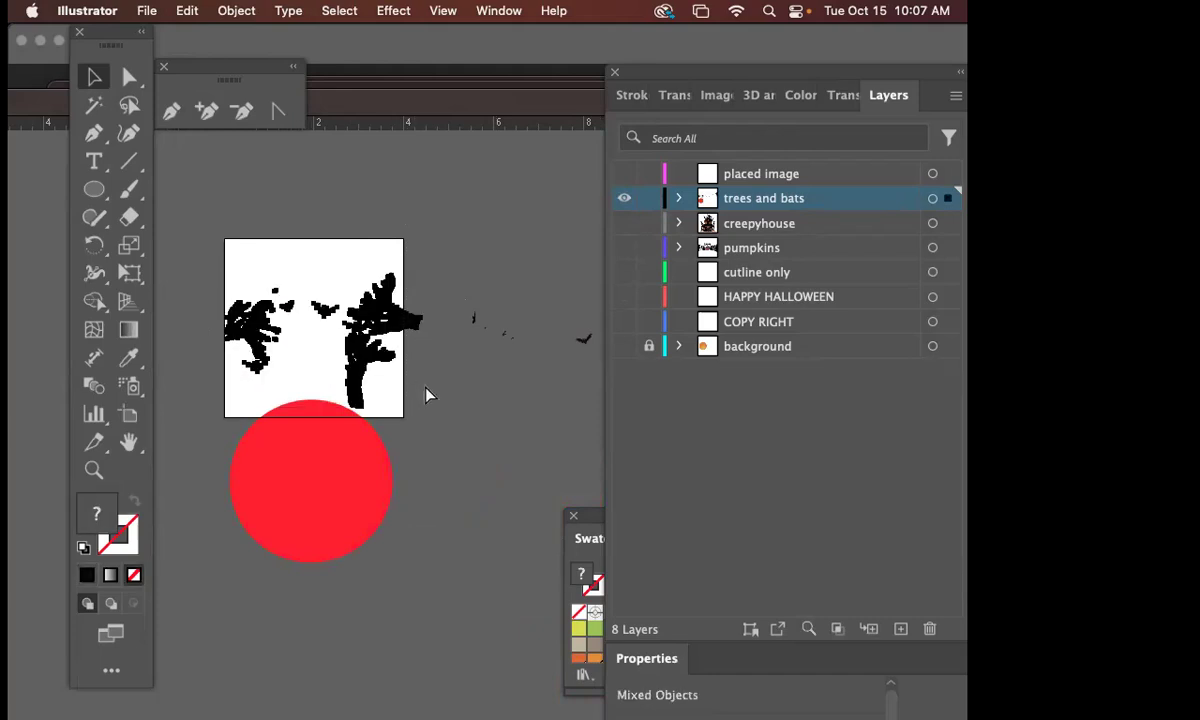
{"action": "key", "text": "cmd+g"}
{"action": "left_click", "coordinate": [458, 431]}
- Move the red circle back over the trees and bats and show the layers from creepyhouse down to background
{"action": "left_click_drag", "start_coordinate": [326, 504], "coordinate": [328, 352]}
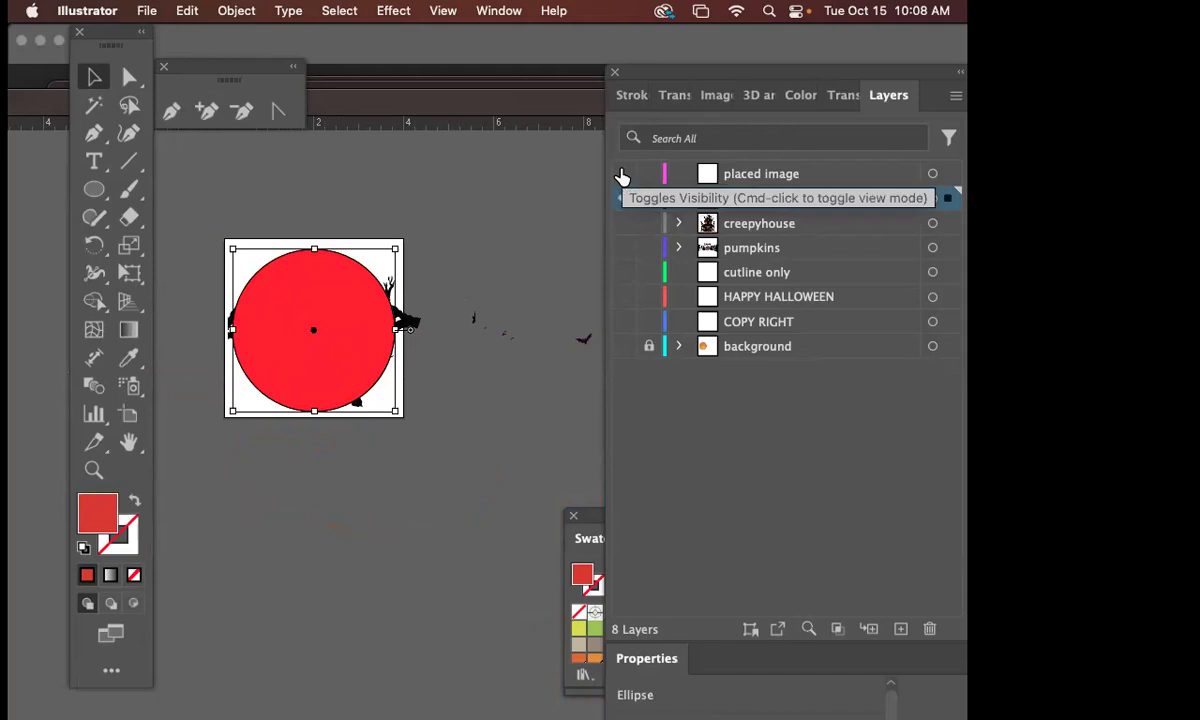
{"action": "left_click_drag", "start_coordinate": [622, 225], "coordinate": [615, 409]}
{"action": "left_click", "coordinate": [459, 318]}
- Align the red circle with the background, select it with the trees and bats group and make a clipping mask
{"action": "key", "text": "super+equal"}
{"action": "key", "text": "super+equal"}
{"action": "left_click_drag", "start_coordinate": [209, 282], "coordinate": [628, 548]}
{"action": "scroll", "coordinate": [494, 418], "scroll_direction": "left", "scroll_amount": 10}
{"action": "left_click_drag", "start_coordinate": [417, 361], "coordinate": [410, 367]}
{"action": "left_click", "coordinate": [590, 335], "text": "shift"}
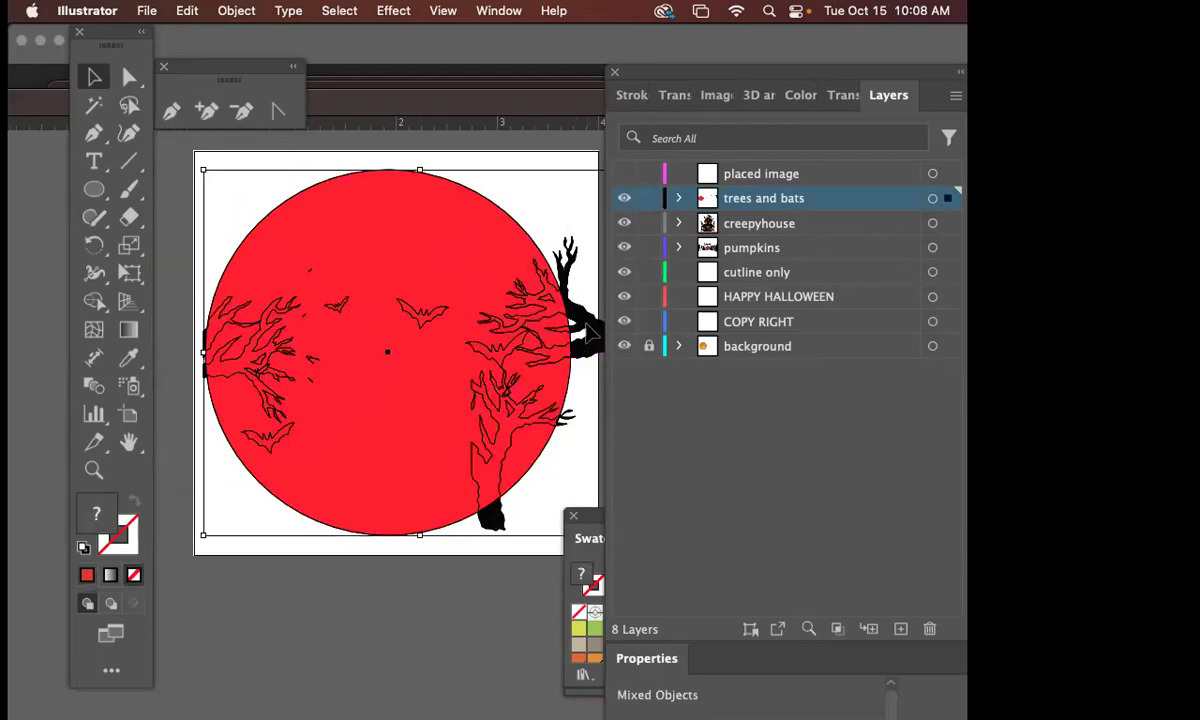
{"action": "key", "text": "super+7"}
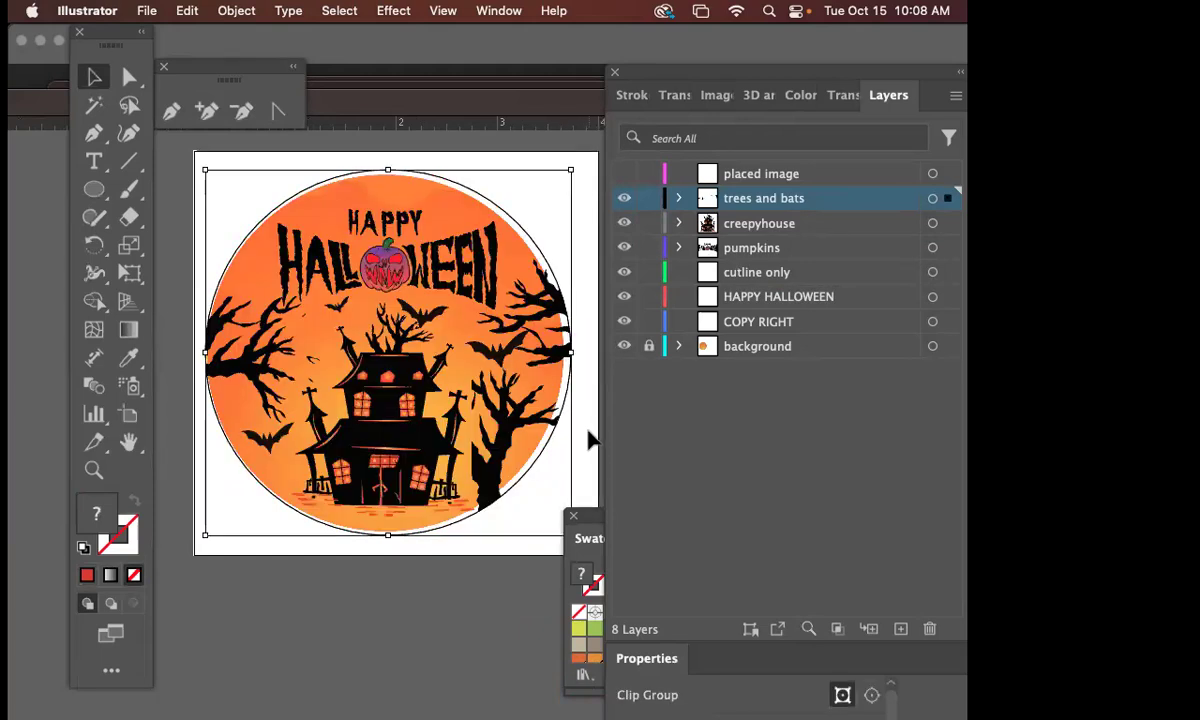
- Scale the clipped trees and bats down slightly and nudge them to match the orange circle's edge
{"action": "scroll", "coordinate": [576, 410], "scroll_direction": "right", "scroll_amount": 2}
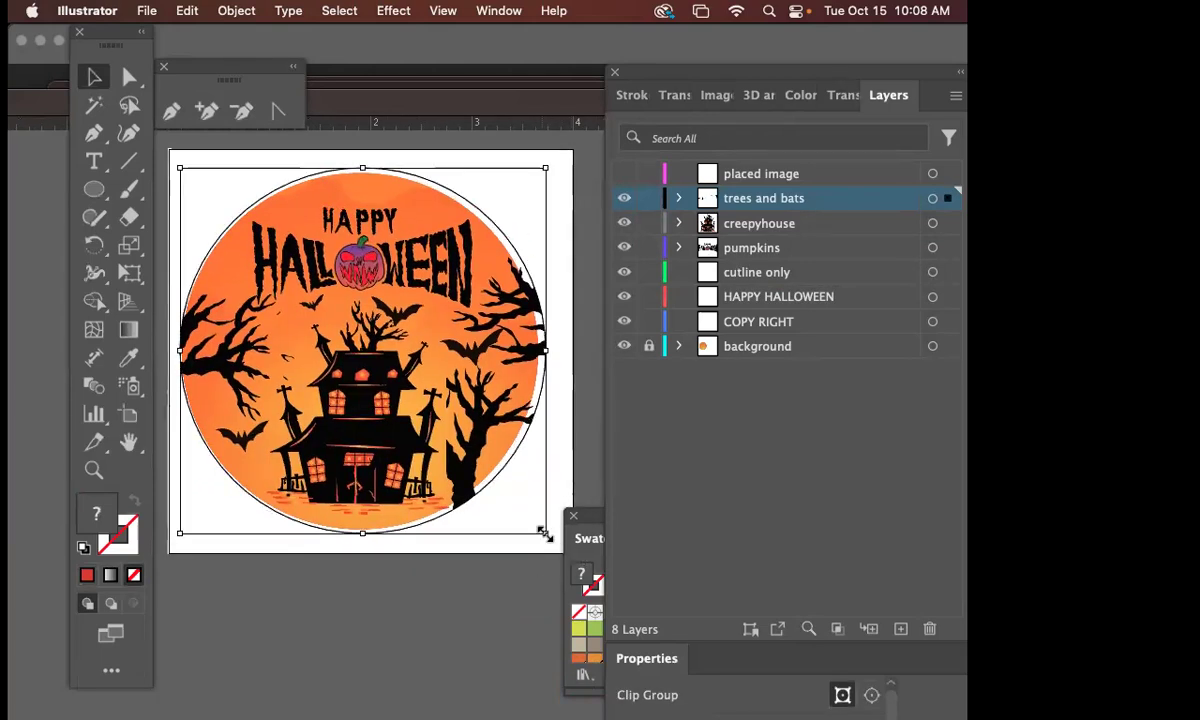
{"action": "left_click_drag", "start_coordinate": [544, 533], "coordinate": [536, 526]}
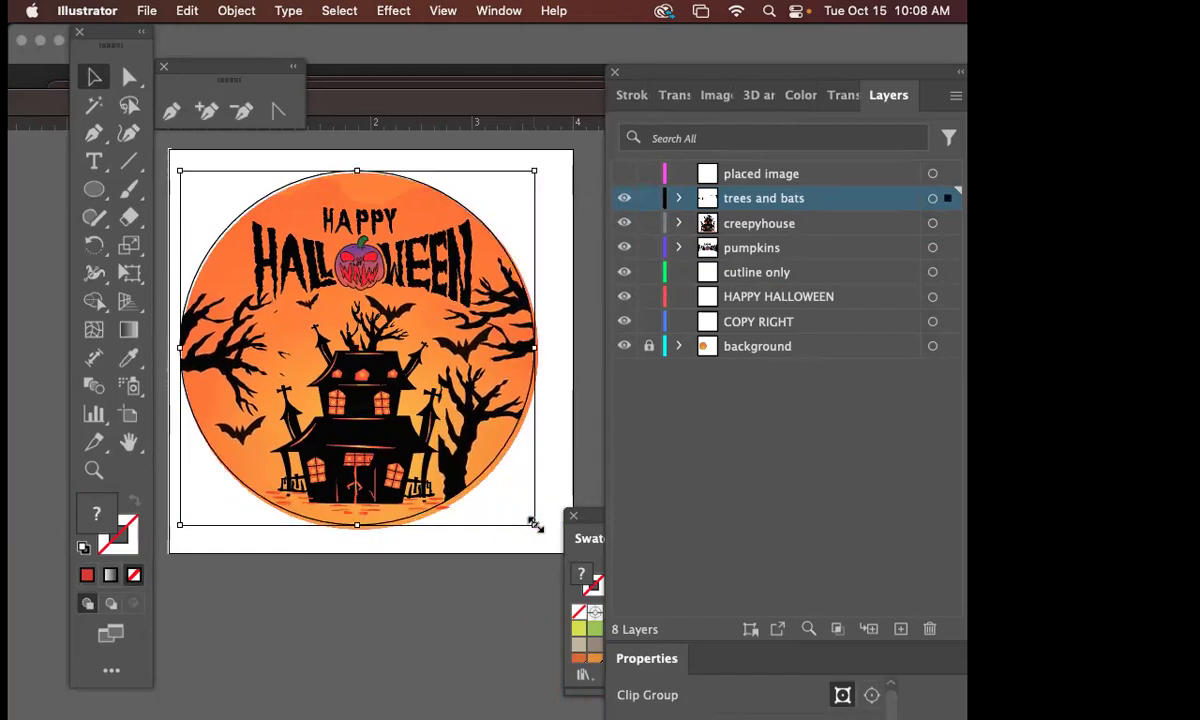
{"action": "key", "text": "Right"}
{"action": "key", "text": "Right"}
{"action": "key", "text": "Up"}
{"action": "key", "text": "Up"}
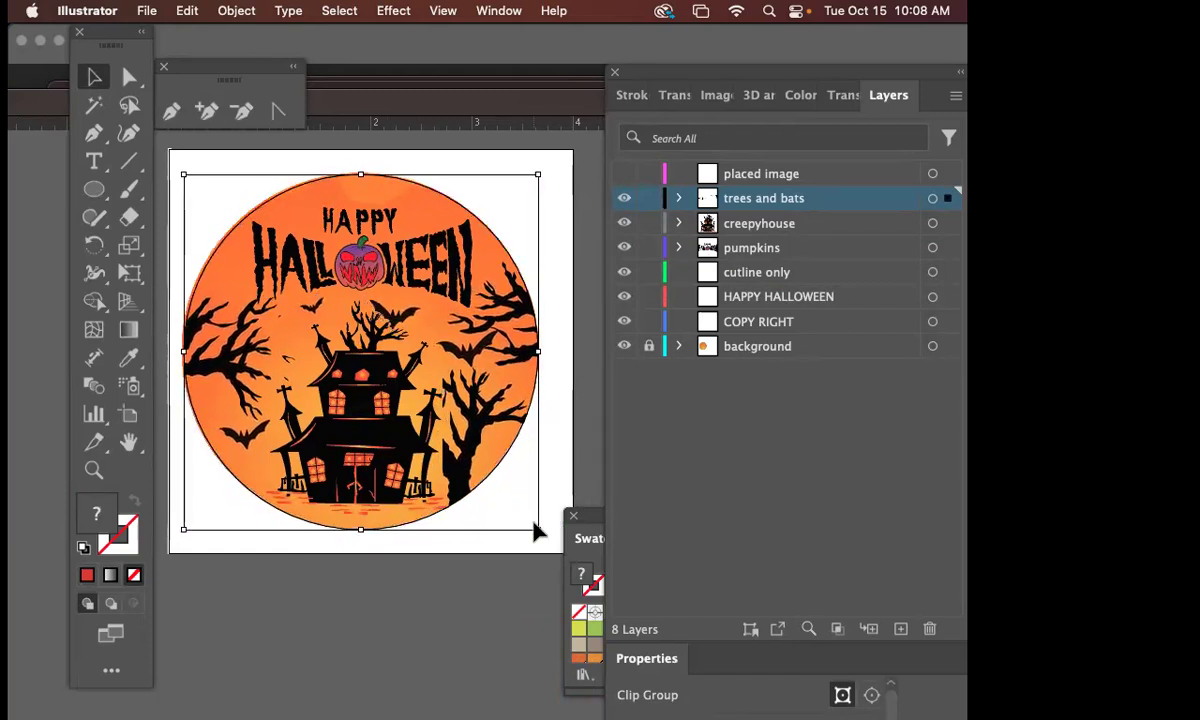
{"action": "mouse_move", "coordinate": [537, 530]}
{"action": "left_mouse_down"}
{"action": "mouse_move", "coordinate": [543, 551]}
{"action": "mouse_move", "coordinate": [541, 541]}
{"action": "left_mouse_up"}
{"action": "left_click", "coordinate": [481, 645]}
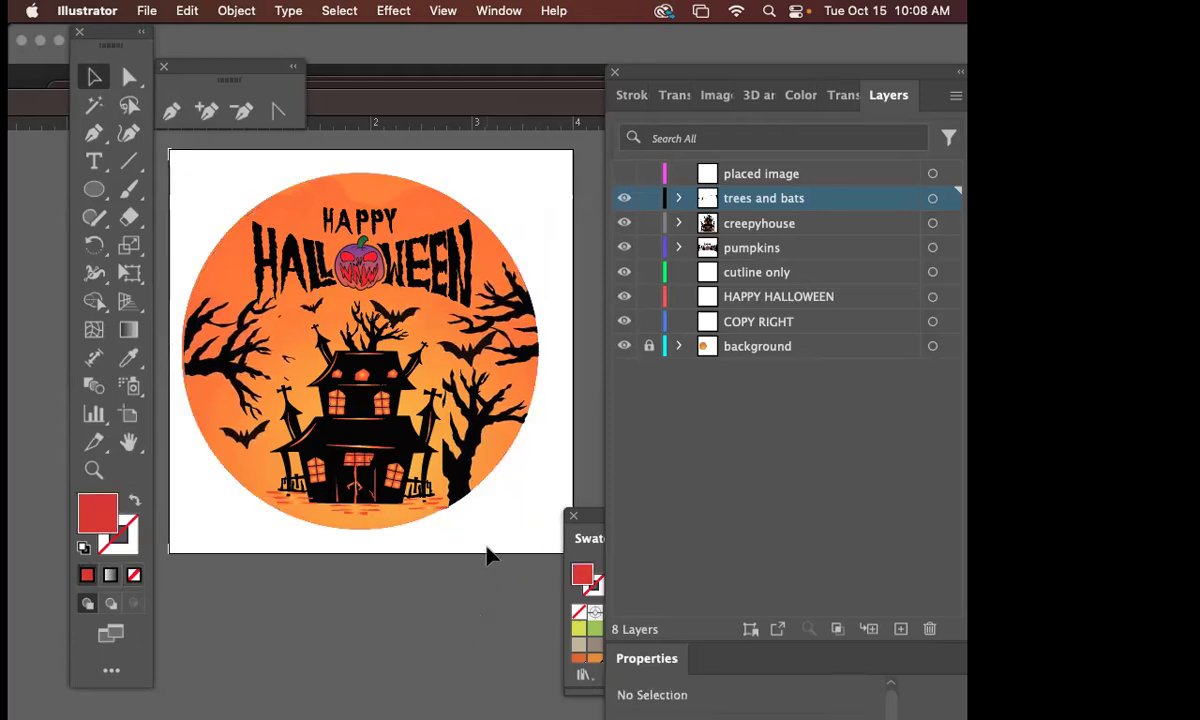
{"action": "key", "text": "super+minus"}
{"action": "key", "text": "super+minus"}
{"action": "left_click_drag", "start_coordinate": [487, 434], "coordinate": [276, 311]}
{"action": "left_click_drag", "start_coordinate": [465, 355], "coordinate": [354, 274]}
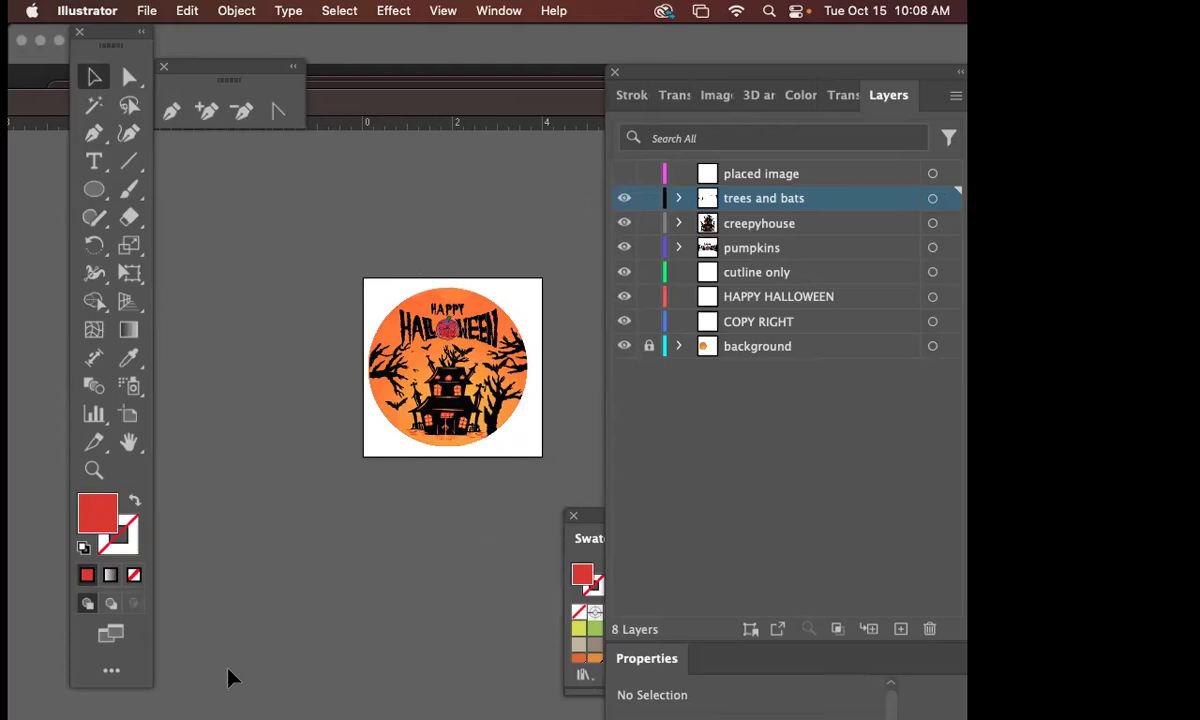
{"action": "left_click", "coordinate": [713, 413]}
{"action": "key", "text": "super+o"}
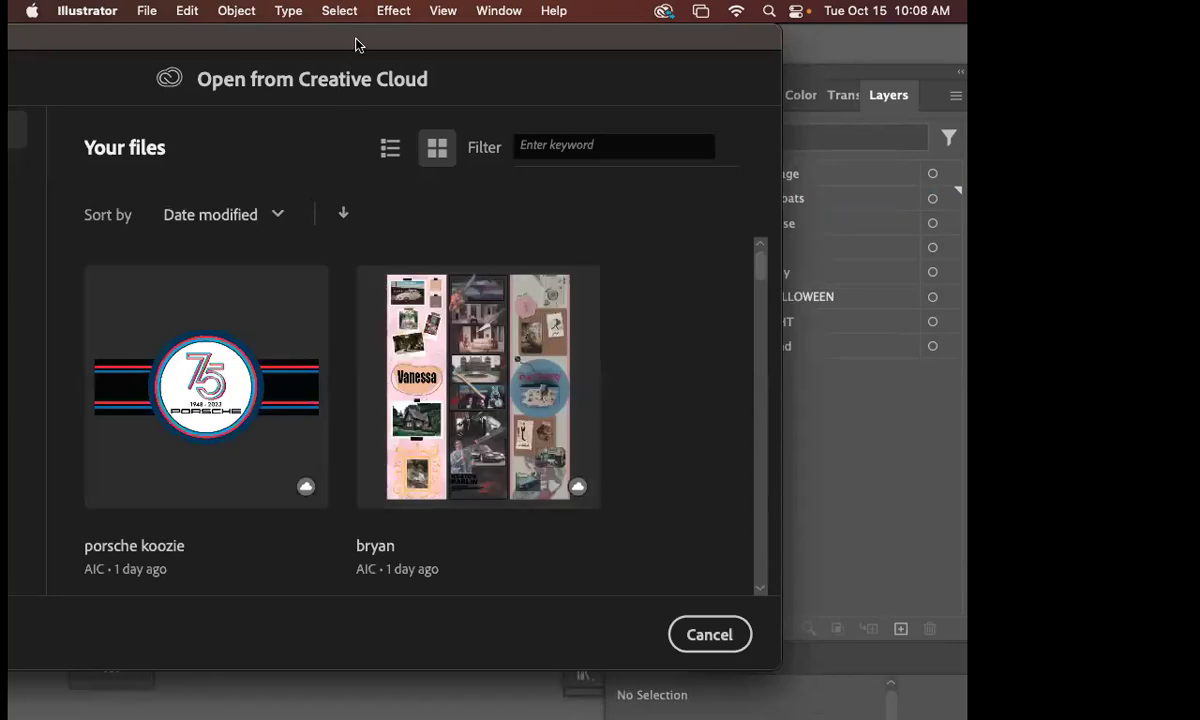
{"action": "left_click_drag", "start_coordinate": [354, 45], "coordinate": [649, 136]}
{"action": "left_click", "coordinate": [146, 10]}
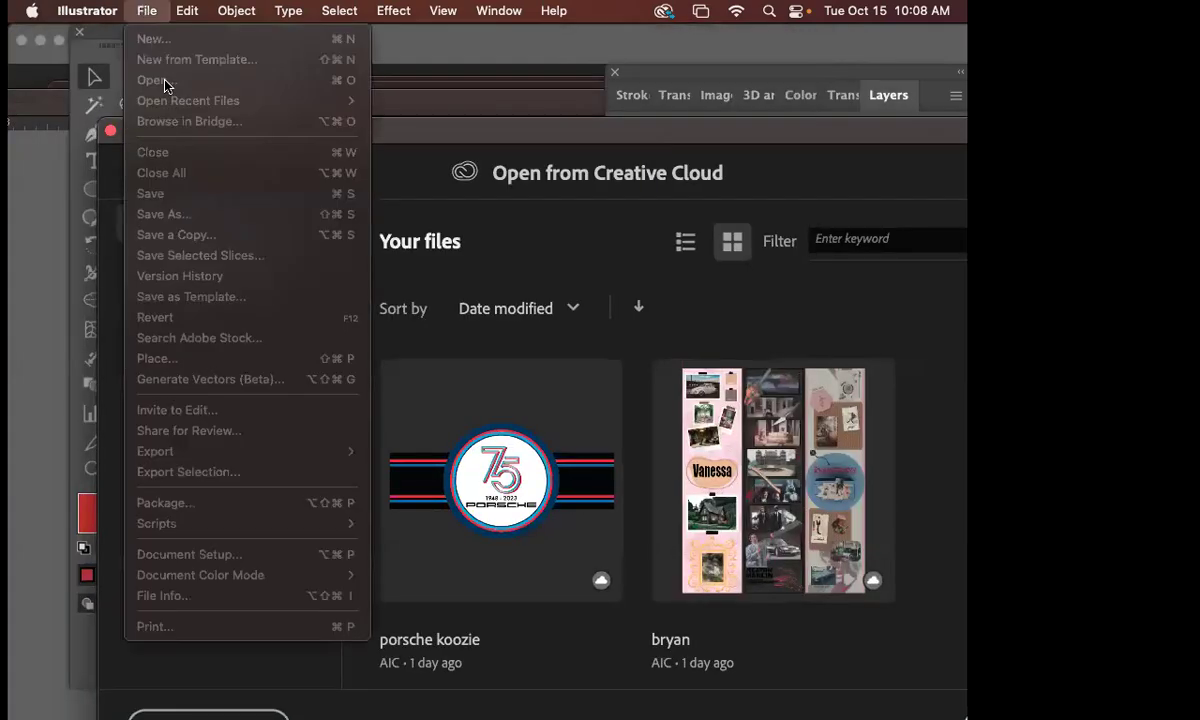
{"action": "left_click", "coordinate": [493, 241]}
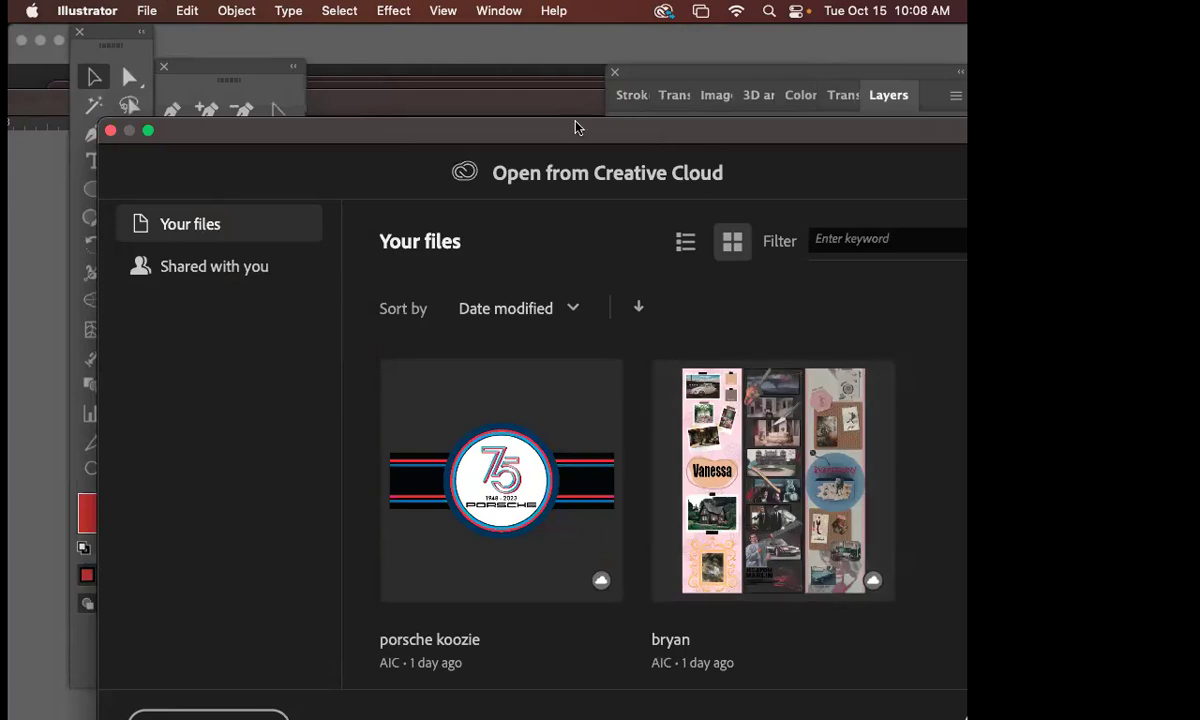
{"action": "left_click_drag", "start_coordinate": [546, 123], "coordinate": [424, 57]}
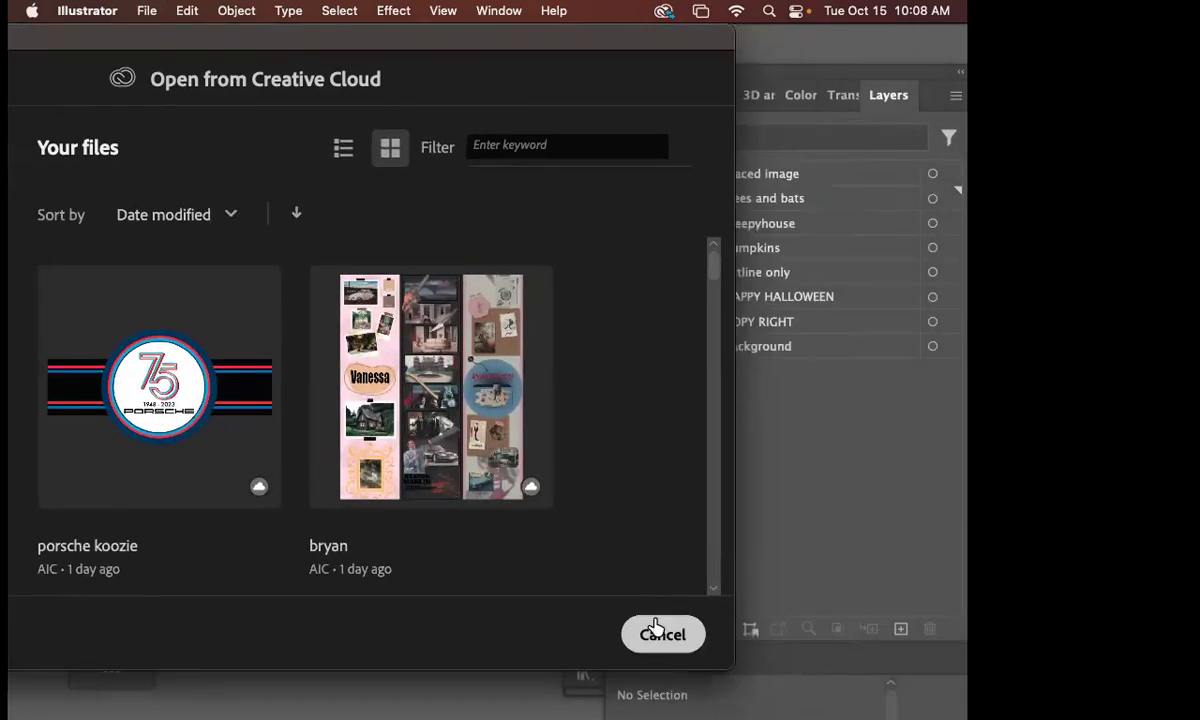
{"action": "left_click", "coordinate": [612, 589]}
- Find the cutline file by searching the computer for "roland" and open roland_cutline (1).ai
{"action": "left_click", "coordinate": [146, 10]}
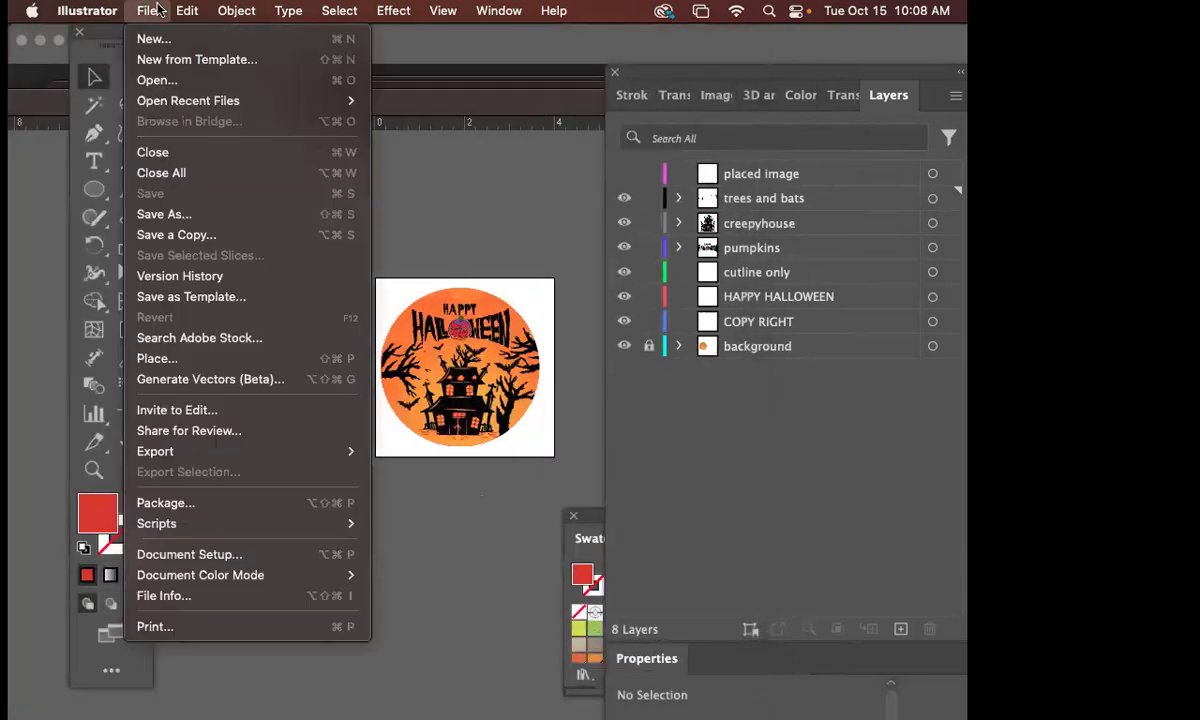
{"action": "left_click", "coordinate": [160, 82]}
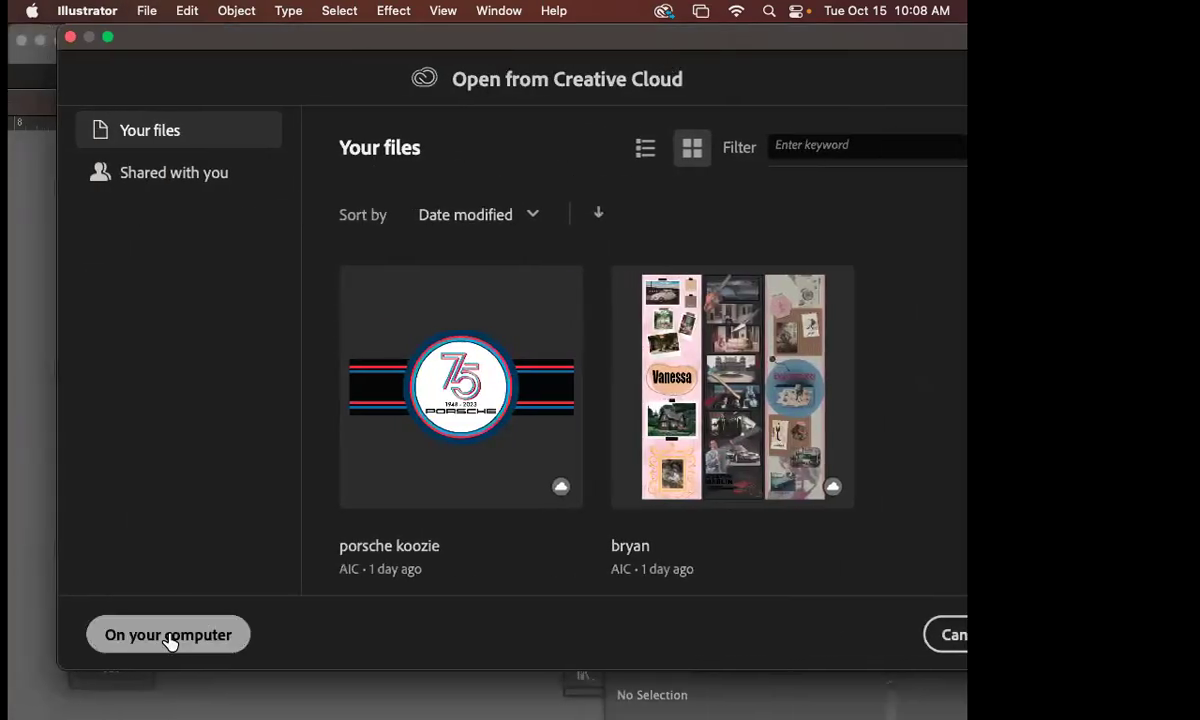
{"action": "left_click", "coordinate": [168, 634]}
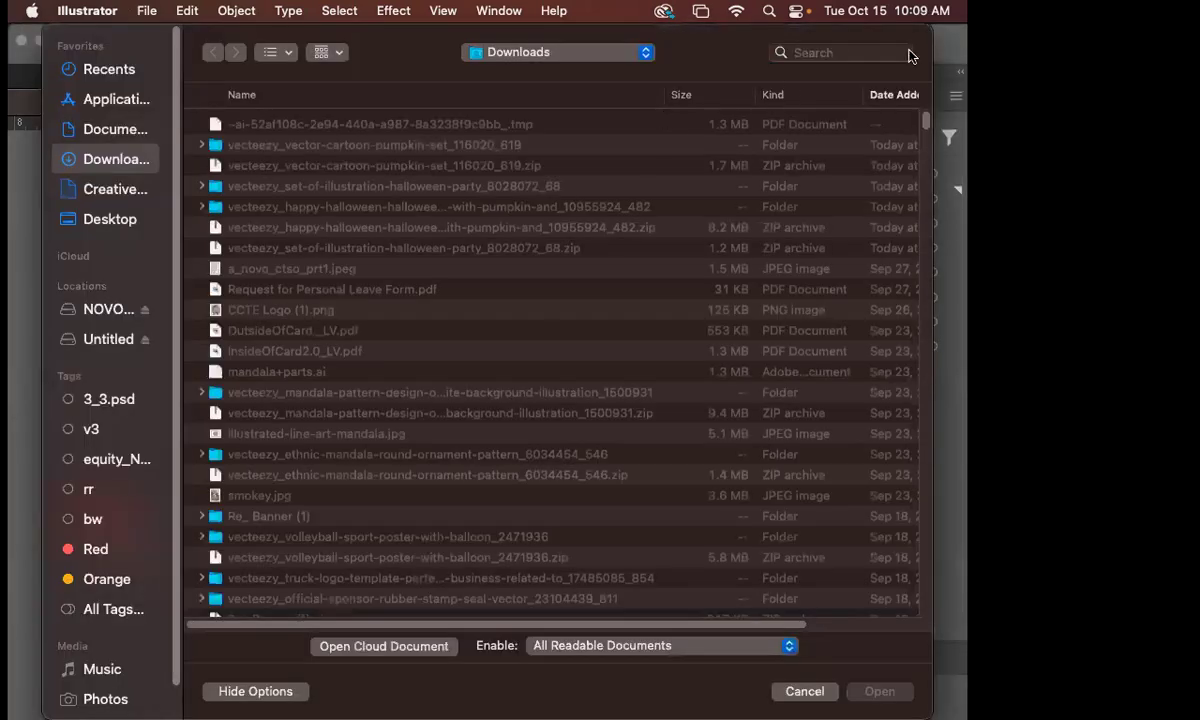
{"action": "left_click", "coordinate": [813, 53]}
{"action": "type", "text": "roland"}
{"action": "key", "text": "Return"}
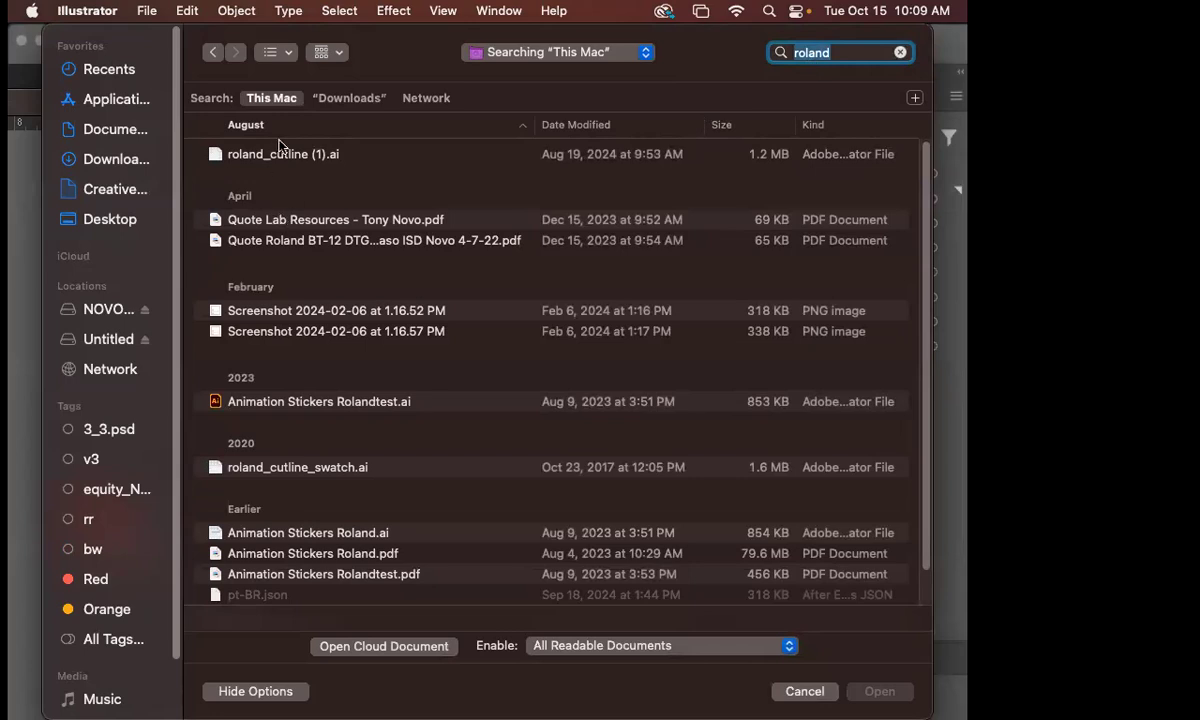
{"action": "double_click", "coordinate": [277, 153]}
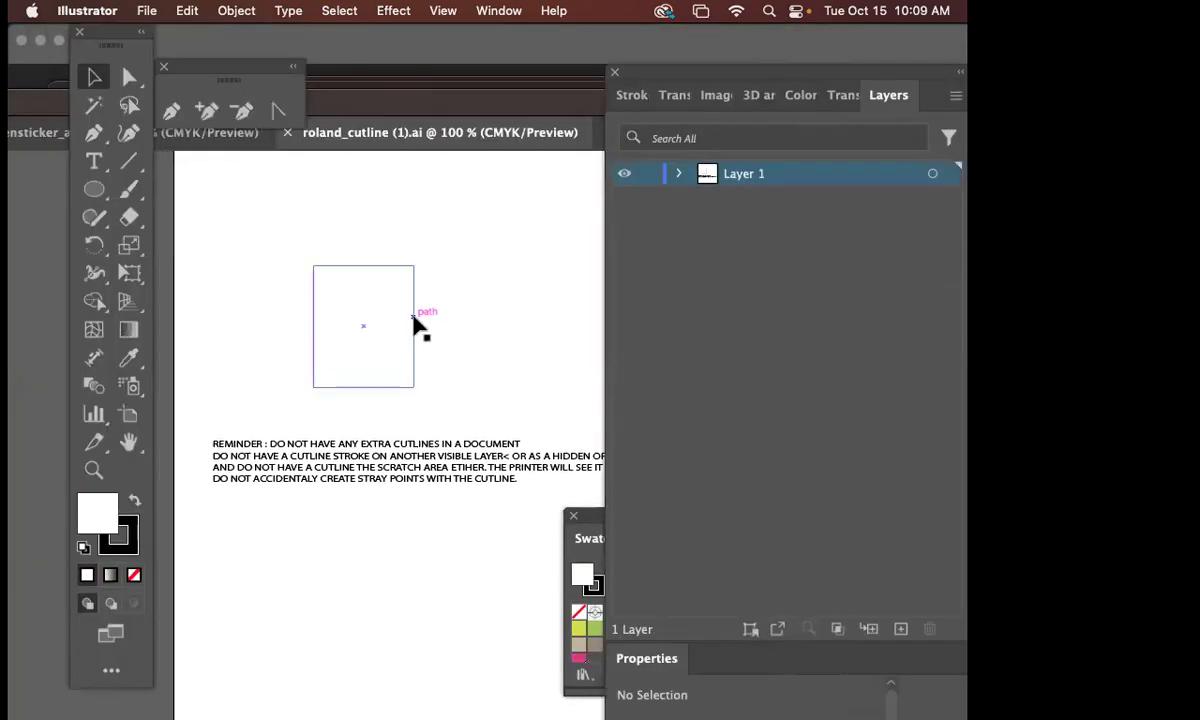
- Copy the magenta cutline rectangle from roland_cutline (1).ai and paste it into the sticker document's cutline only layer
{"action": "left_click", "coordinate": [414, 322]}
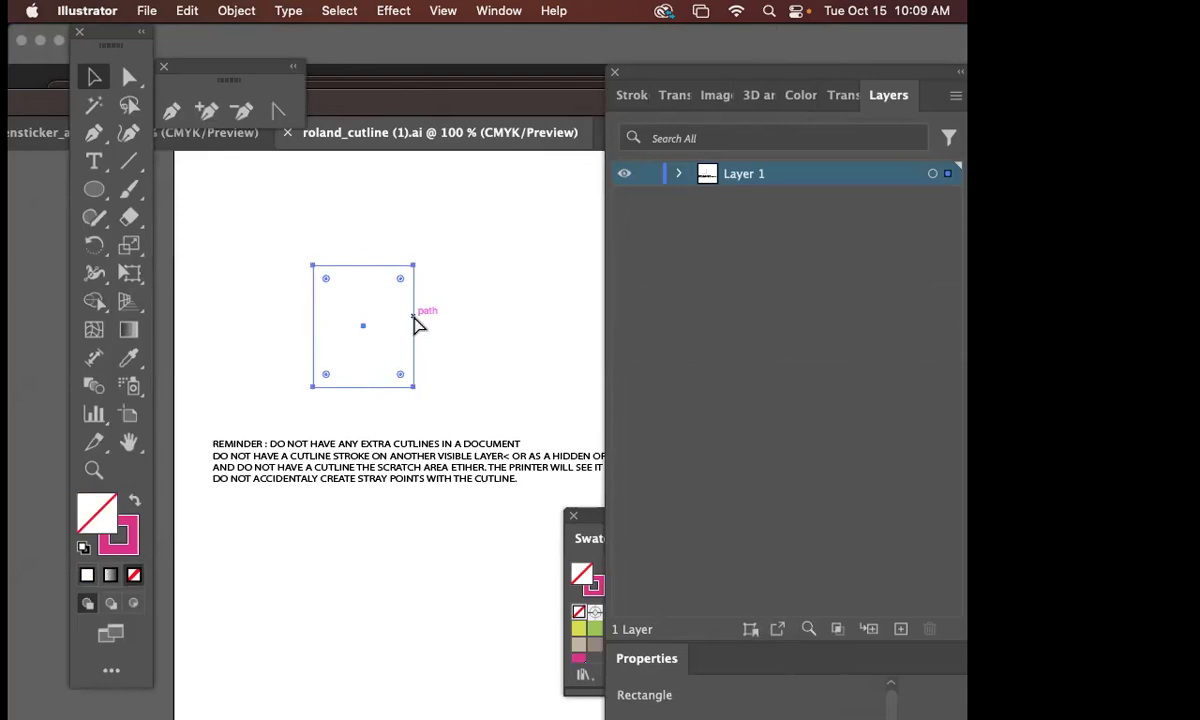
{"action": "left_click", "coordinate": [210, 130]}
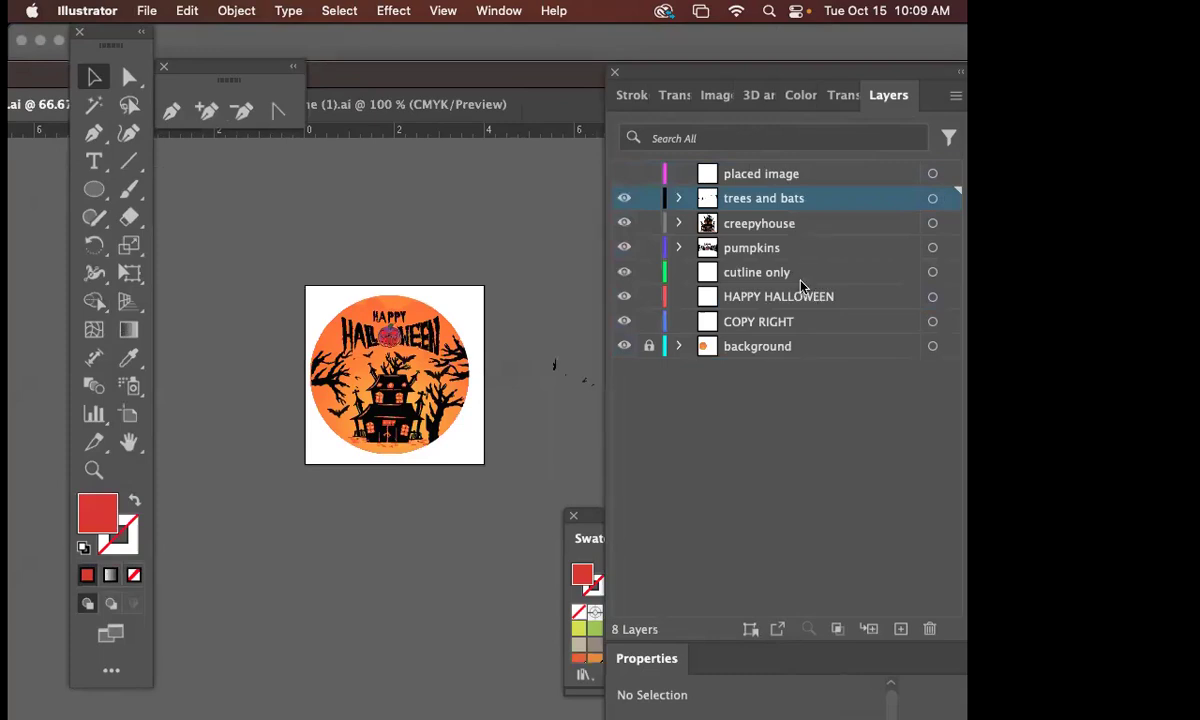
{"action": "left_click", "coordinate": [803, 282]}
{"action": "left_click", "coordinate": [932, 272]}
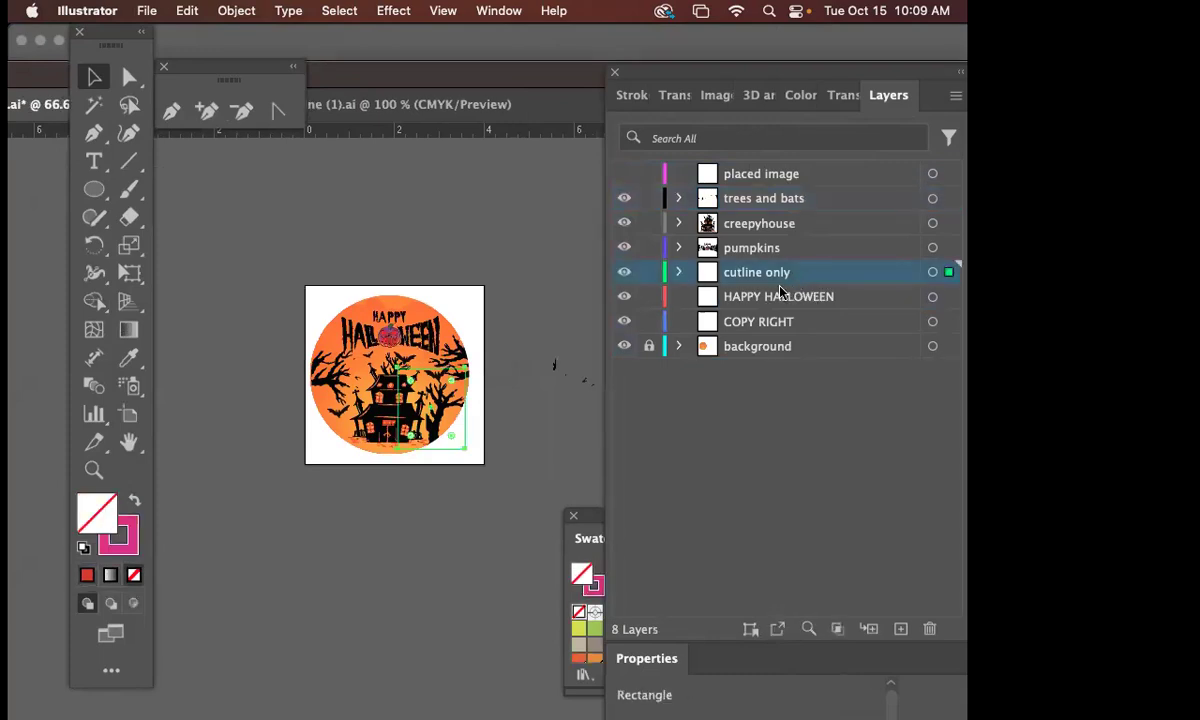
- Move the pasted cutline rectangle off the artboard into the empty space beside it and activate the Ellipse tool
{"action": "left_click_drag", "start_coordinate": [520, 296], "coordinate": [443, 274]}
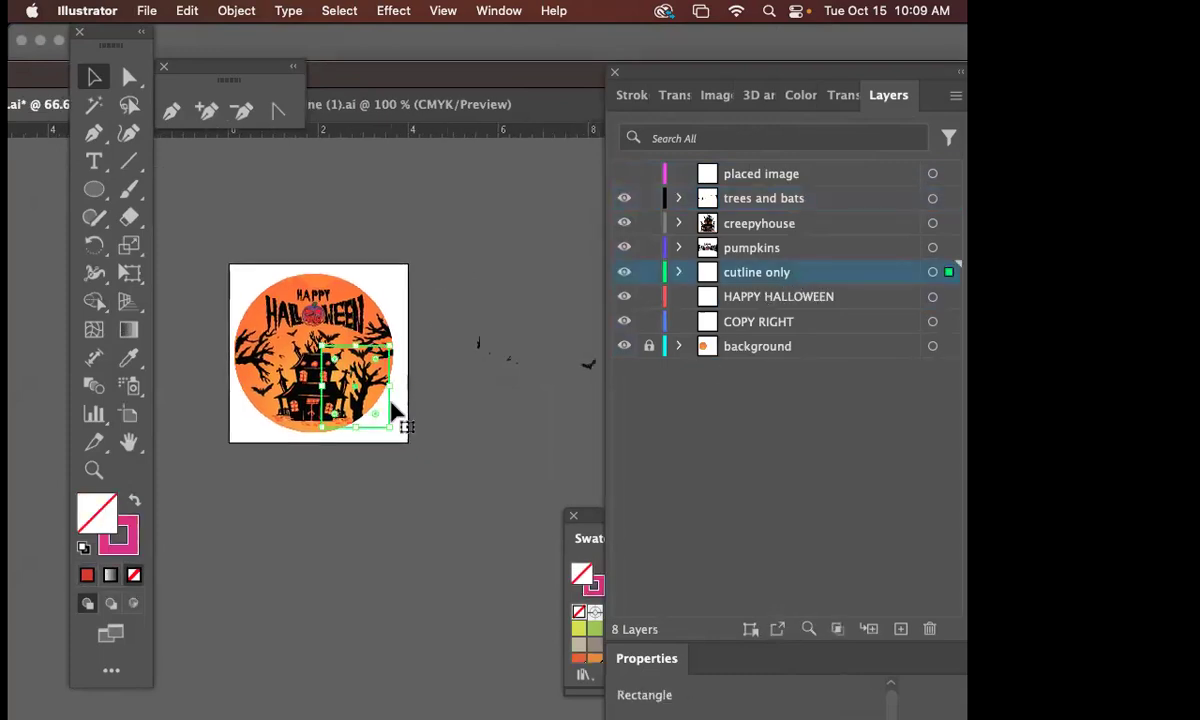
{"action": "left_click_drag", "start_coordinate": [391, 408], "coordinate": [491, 436]}
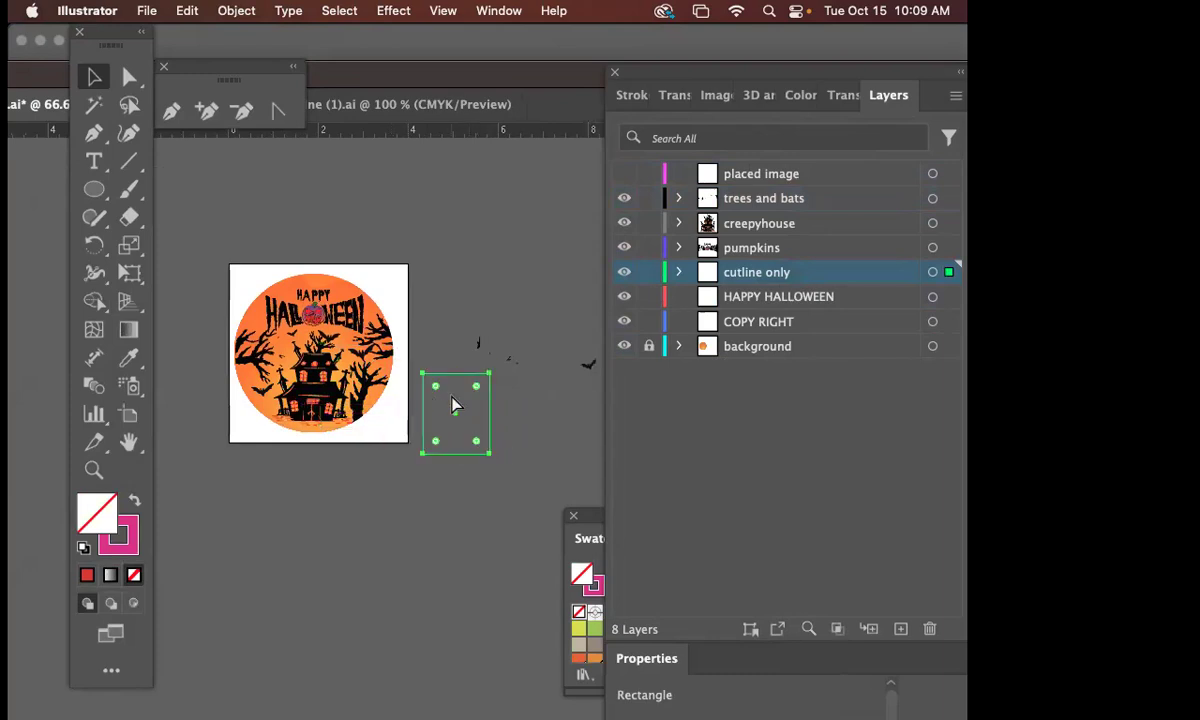
{"action": "key", "text": "super+equal"}
{"action": "key", "text": "super+equal"}
{"action": "mouse_move", "coordinate": [404, 319]}
{"action": "left_mouse_down"}
{"action": "mouse_move", "coordinate": [214, 177]}
{"action": "mouse_move", "coordinate": [300, 236]}
{"action": "mouse_move", "coordinate": [289, 232]}
{"action": "left_mouse_up"}
{"action": "left_click", "coordinate": [95, 192]}
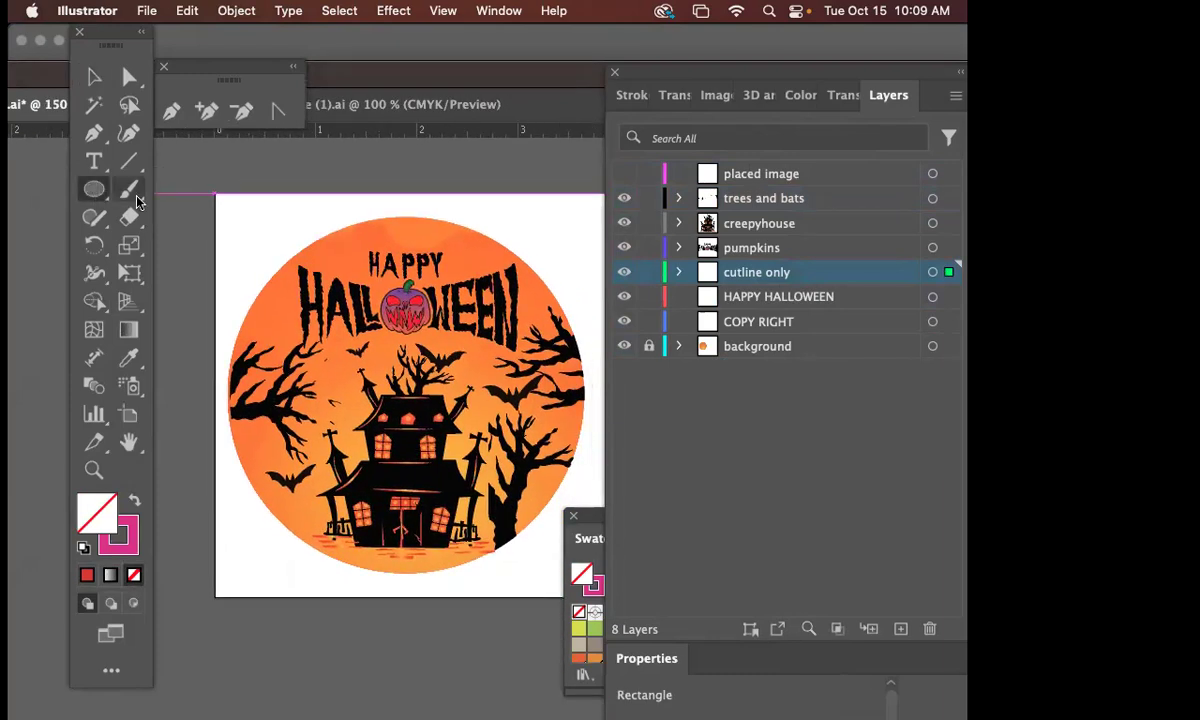
- Try to convert the CutContour stroke colour to CMYK
{"action": "left_click", "coordinate": [126, 535]}
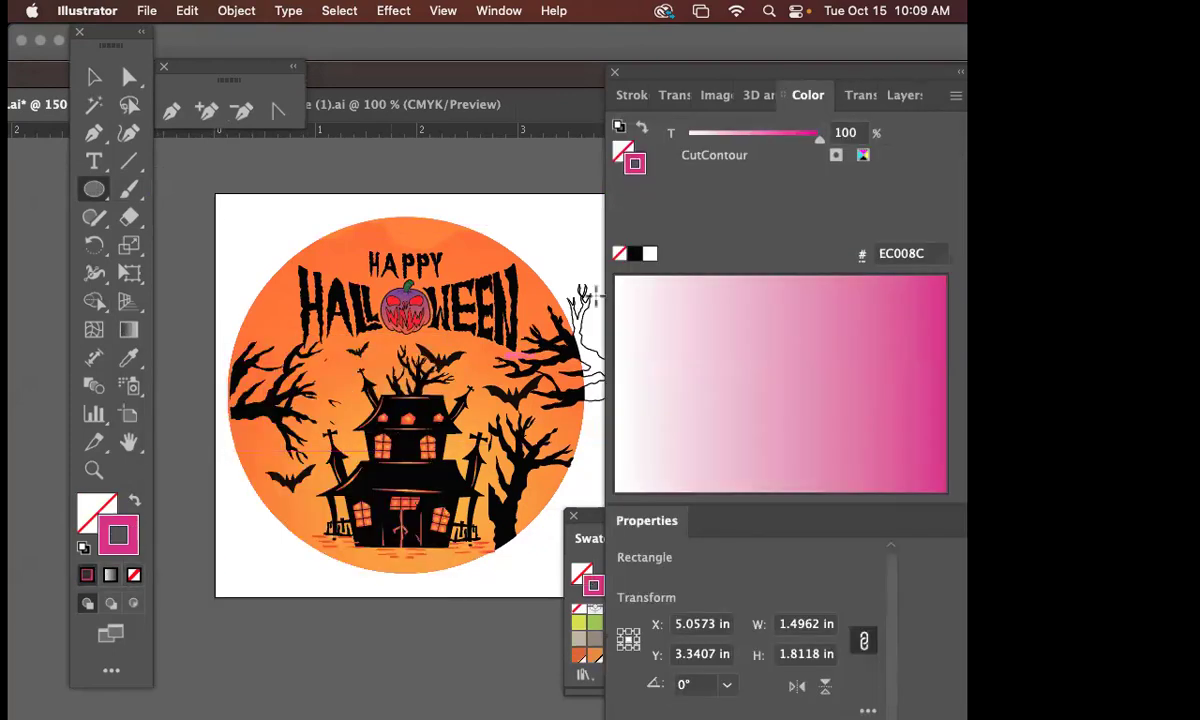
{"action": "left_click", "coordinate": [865, 155]}
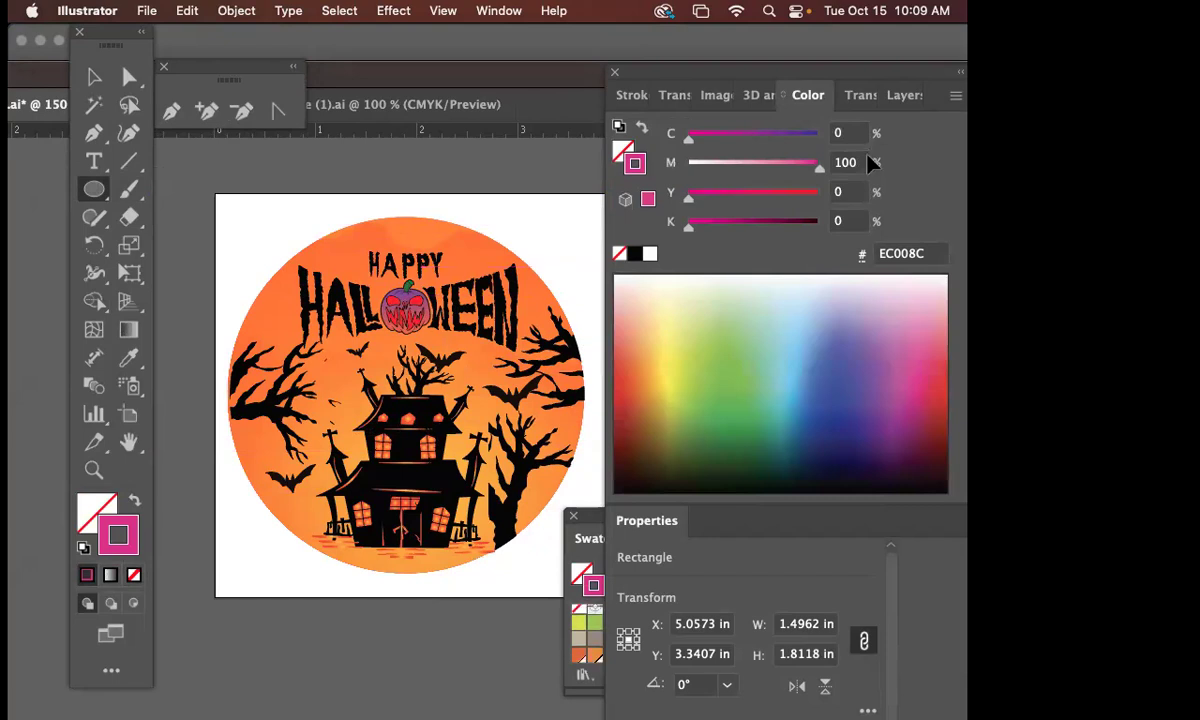
{"action": "key", "text": "super+z"}
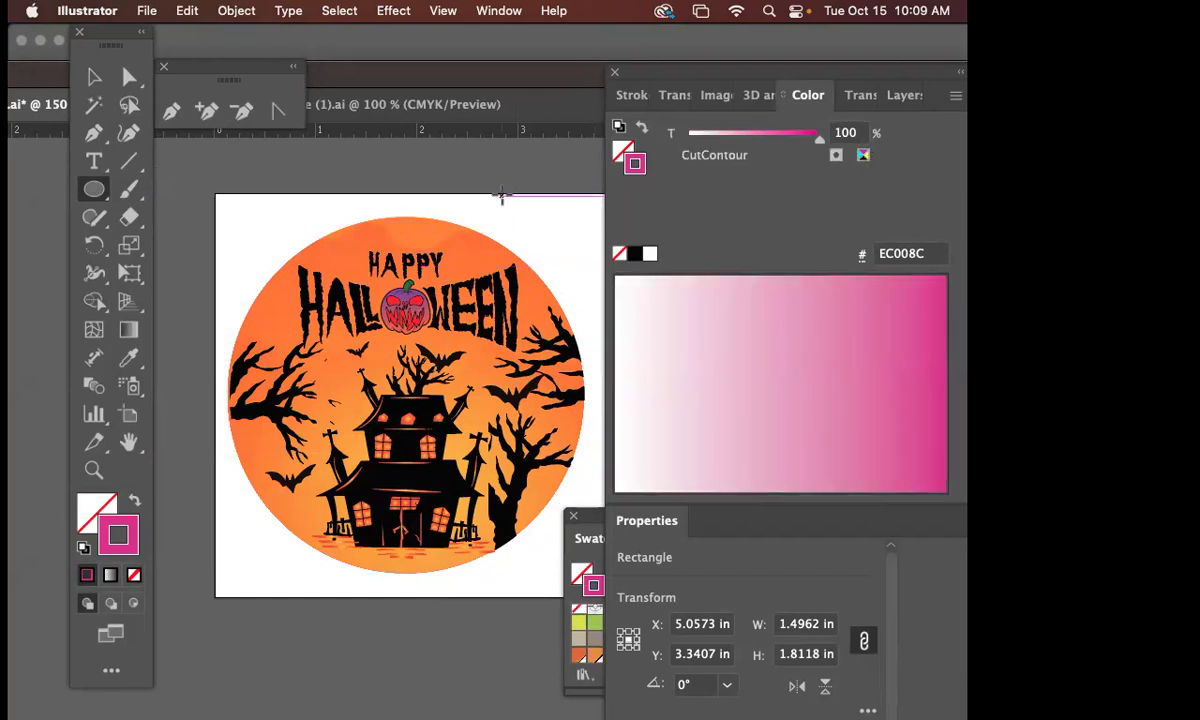
- Create a 3.5 x 3.5 inch ellipse with the CutContour stroke on the cutline only layer
{"action": "left_click", "coordinate": [230, 211]}
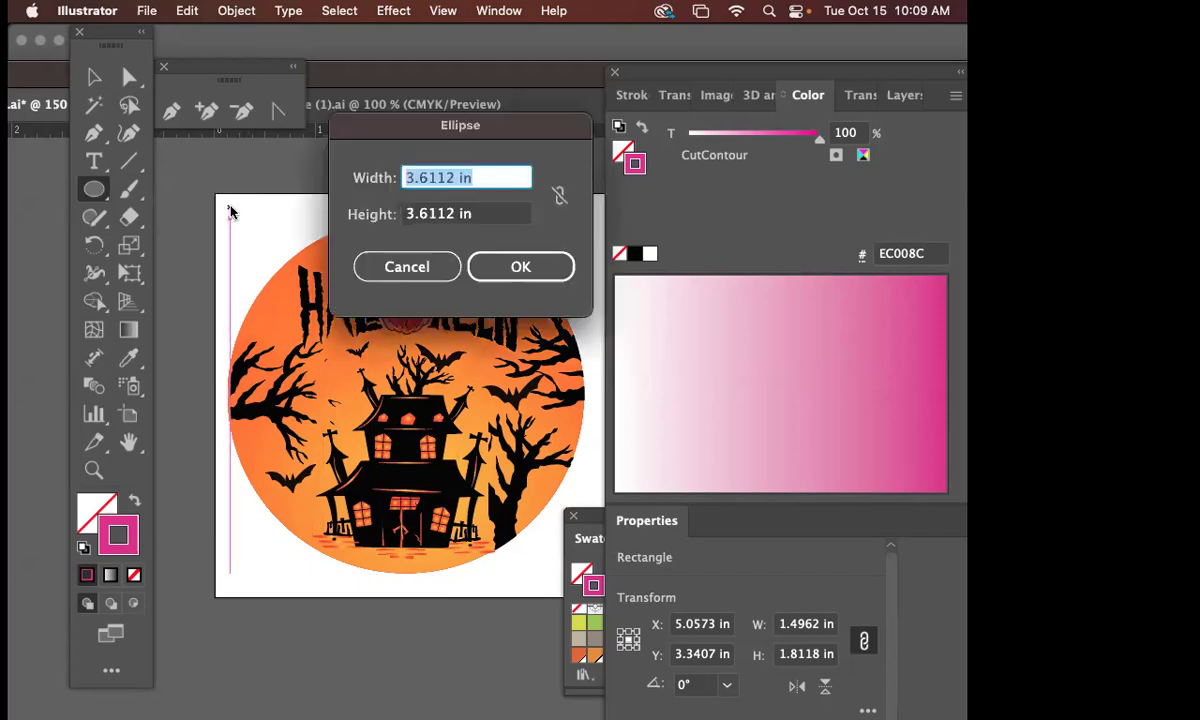
{"action": "type", "text": "3"}
{"action": "key", "text": "Tab"}
{"action": "type", "text": "3.5"}
{"action": "key", "text": "Return"}
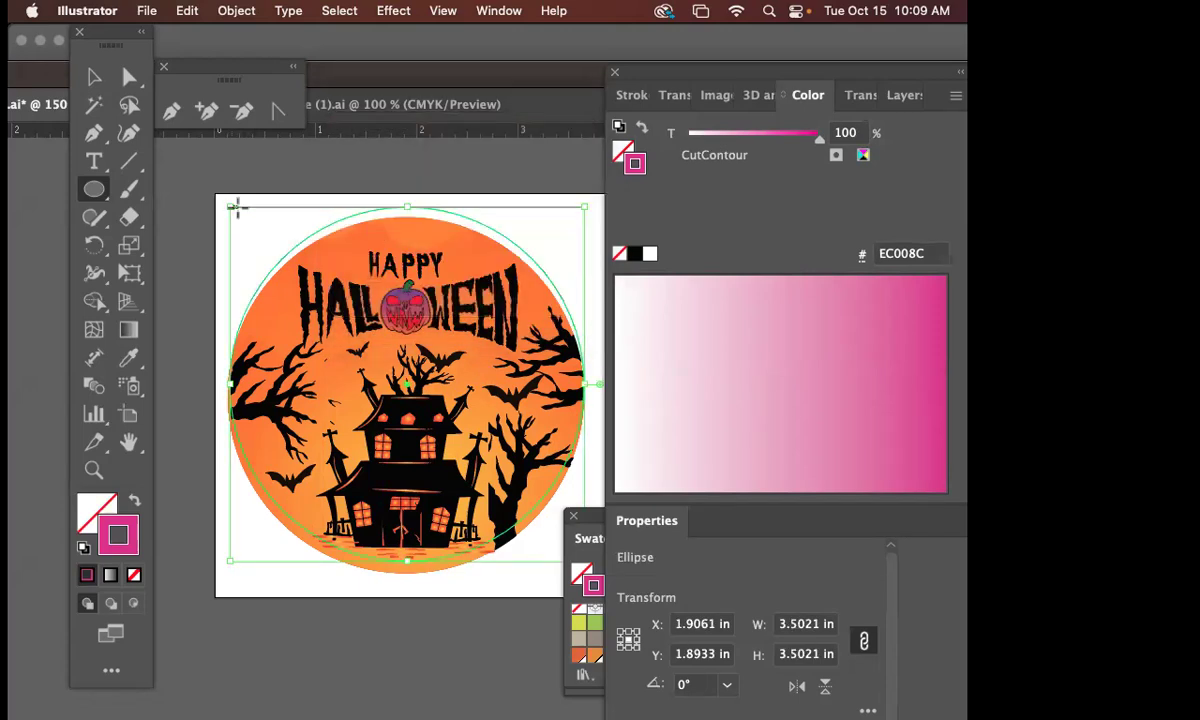
- Move the cutline ellipse over the orange circle so that their edges match
{"action": "left_click", "coordinate": [95, 78]}
{"action": "left_click_drag", "start_coordinate": [409, 203], "coordinate": [359, 187]}
{"action": "left_click_drag", "start_coordinate": [447, 215], "coordinate": [450, 234]}
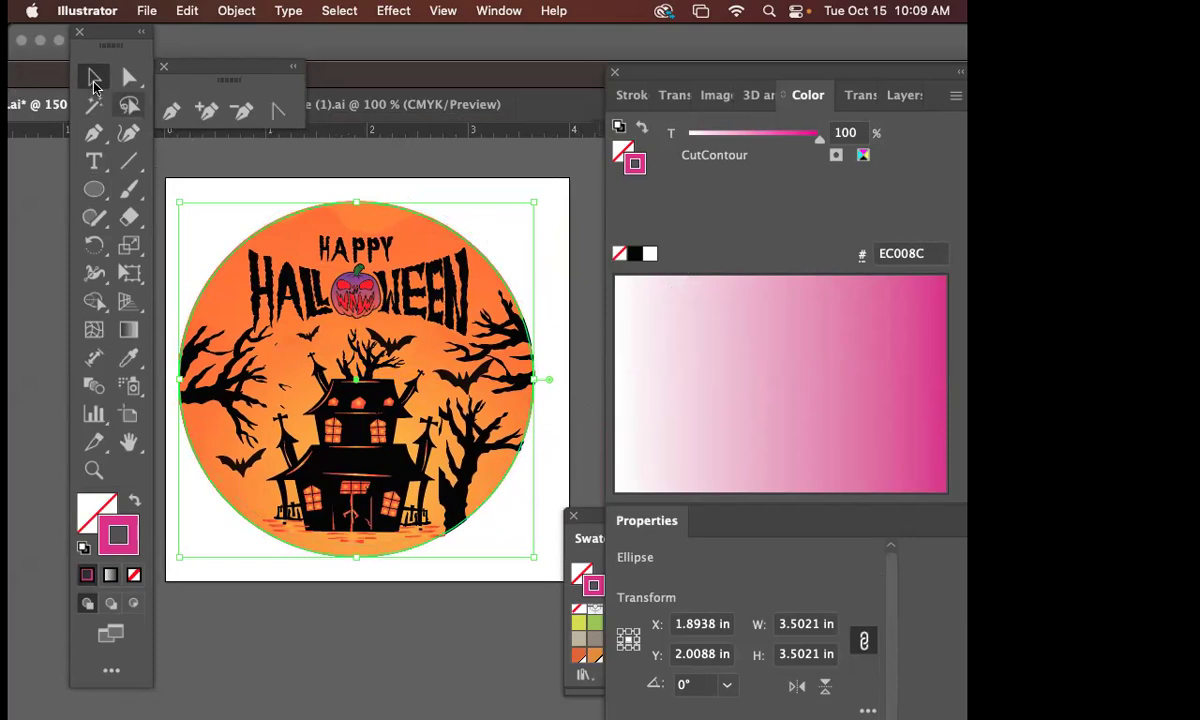
- Delete the pasted cutline rectangle beside the artboard
{"action": "scroll", "coordinate": [460, 360], "scroll_direction": "right", "scroll_amount": 10}
{"action": "scroll", "coordinate": [460, 360], "scroll_direction": "down", "scroll_amount": 2}
{"action": "left_click", "coordinate": [467, 337]}
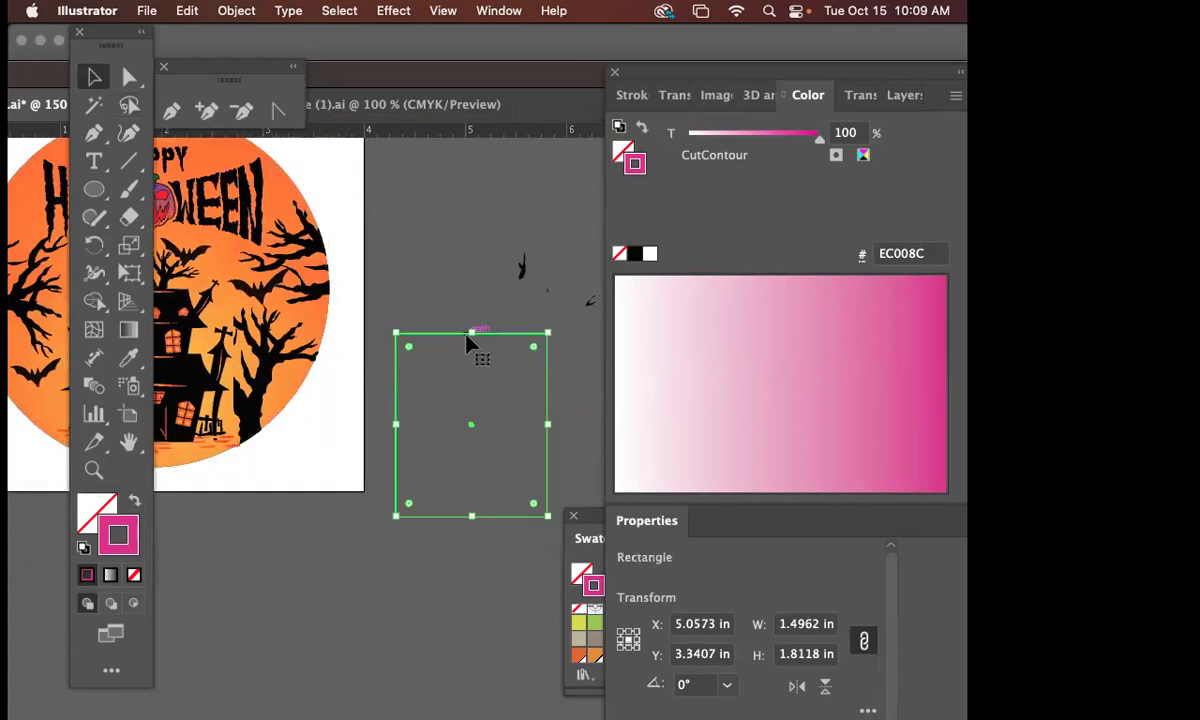
{"action": "key", "text": "Delete"}
{"action": "key", "text": "super+minus"}
{"action": "key", "text": "super+minus"}
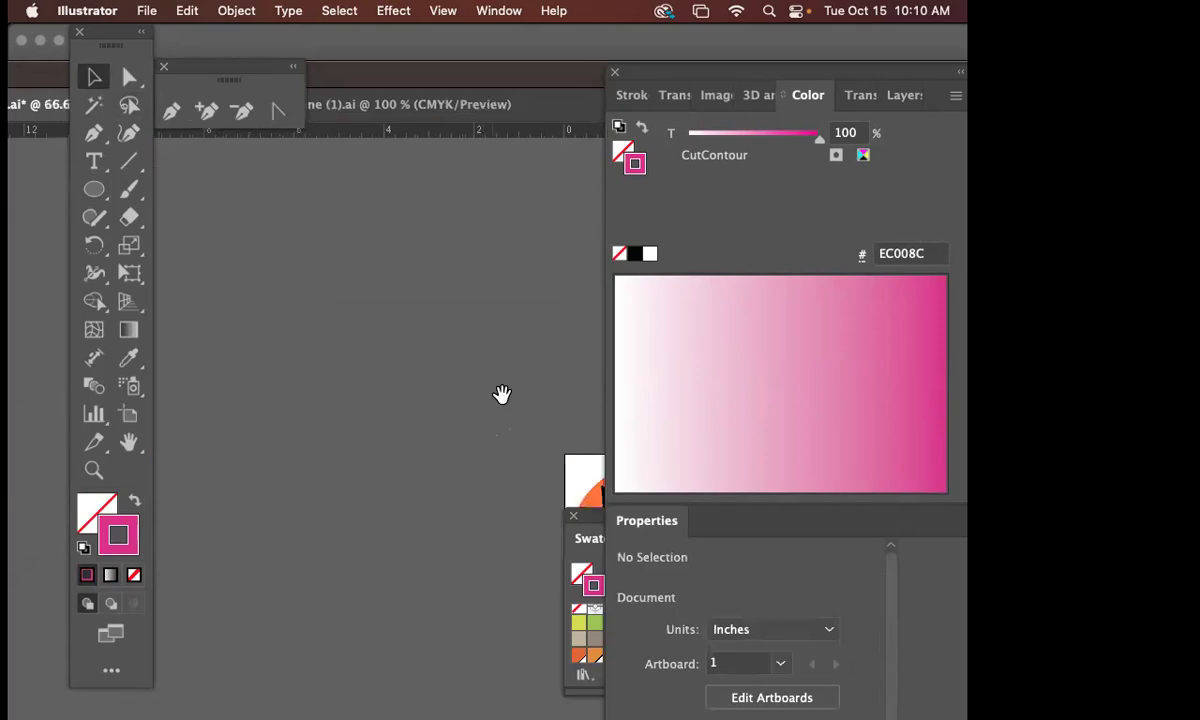
- Try to move the trees and bats clip group onto the cutline only layer
{"action": "left_click_drag", "start_coordinate": [502, 394], "coordinate": [174, 241]}
{"action": "left_click", "coordinate": [435, 353]}
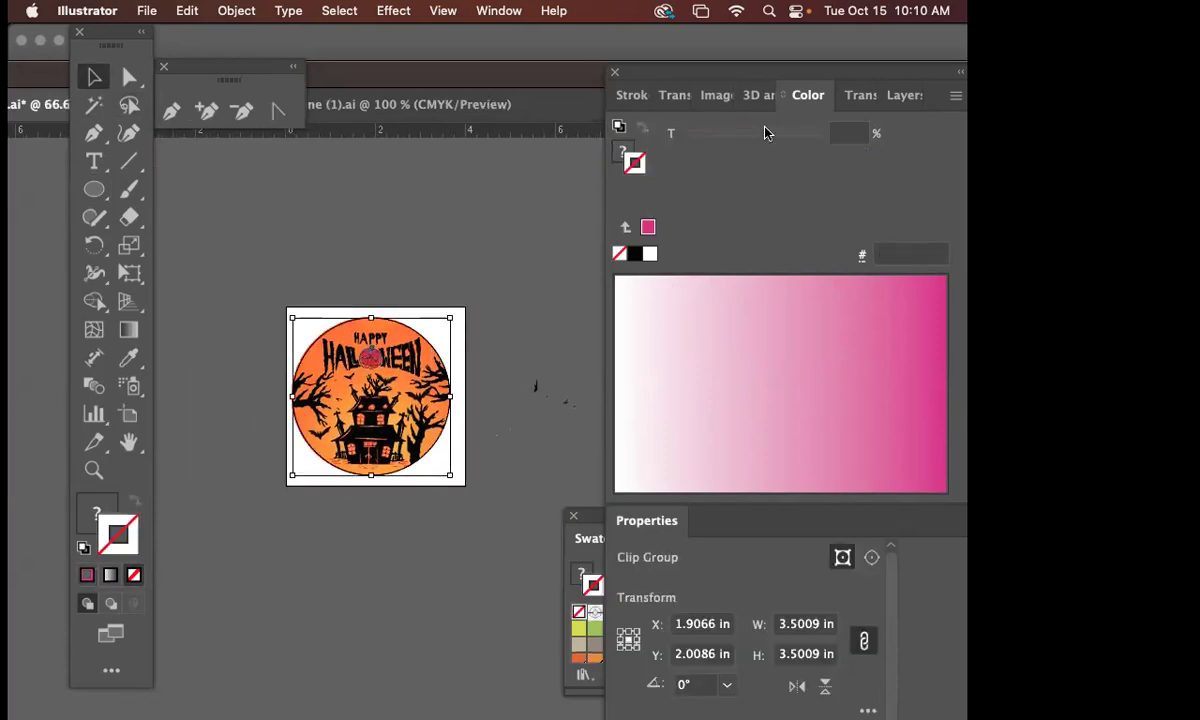
{"action": "left_click_drag", "start_coordinate": [700, 76], "coordinate": [680, 76]}
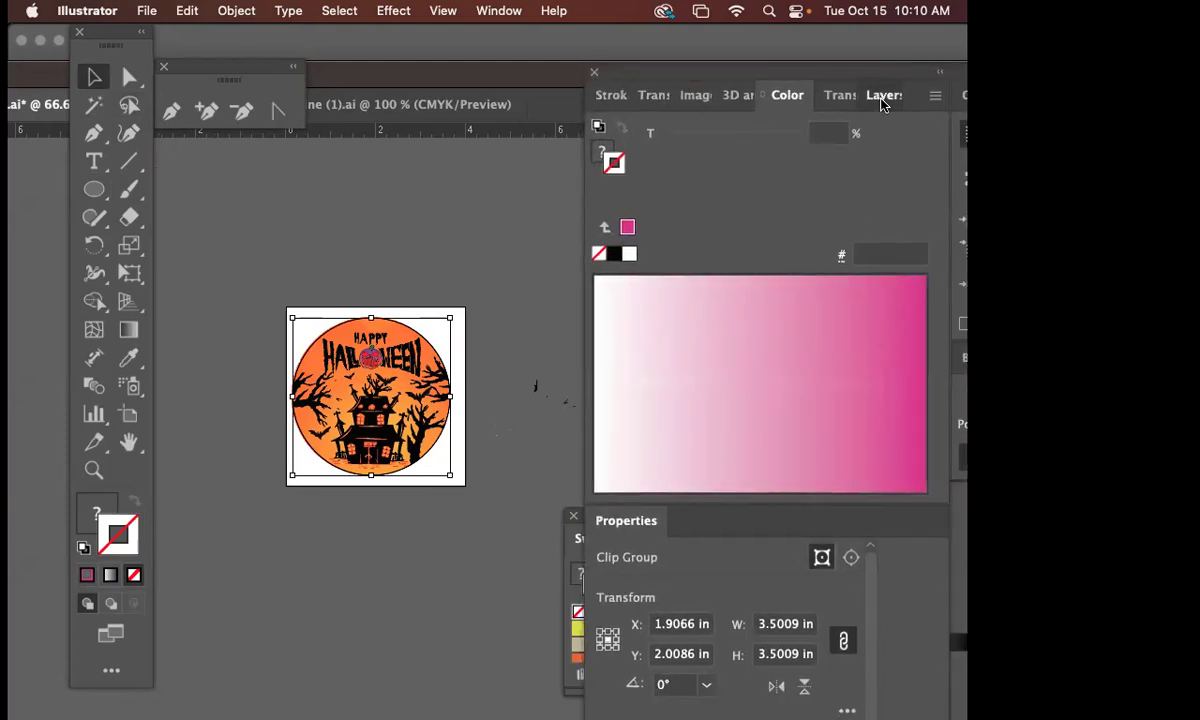
{"action": "left_click", "coordinate": [880, 97]}
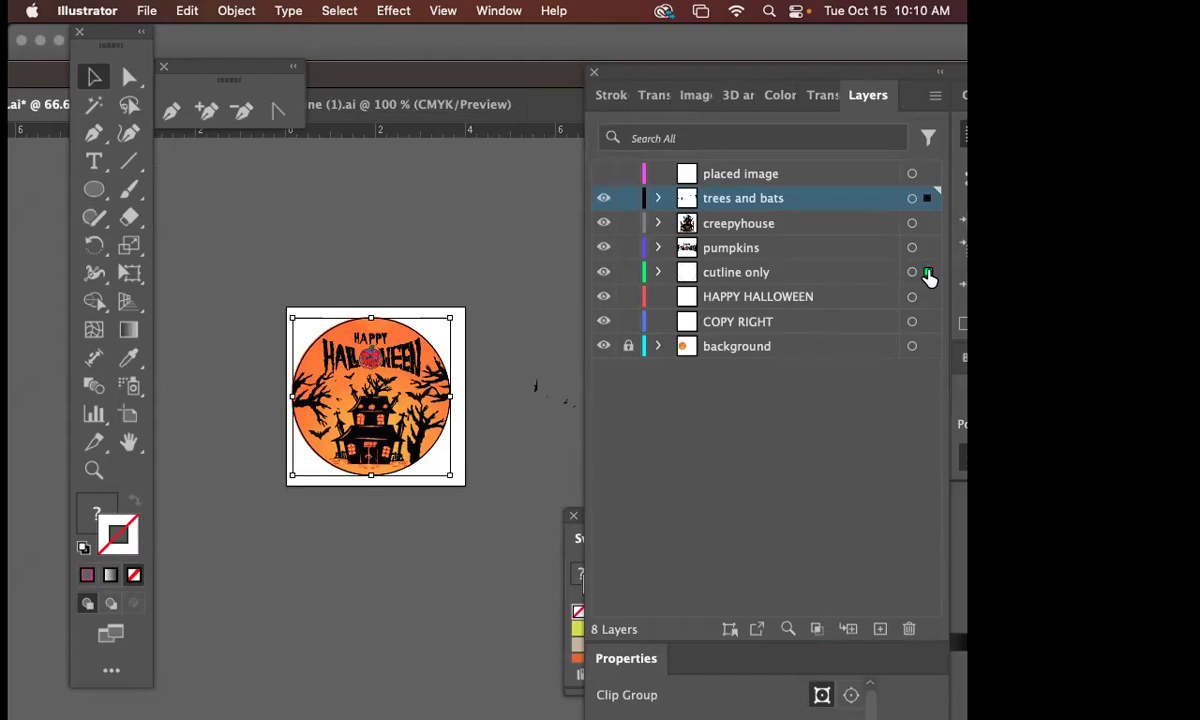
{"action": "left_click_drag", "start_coordinate": [928, 277], "coordinate": [928, 277]}
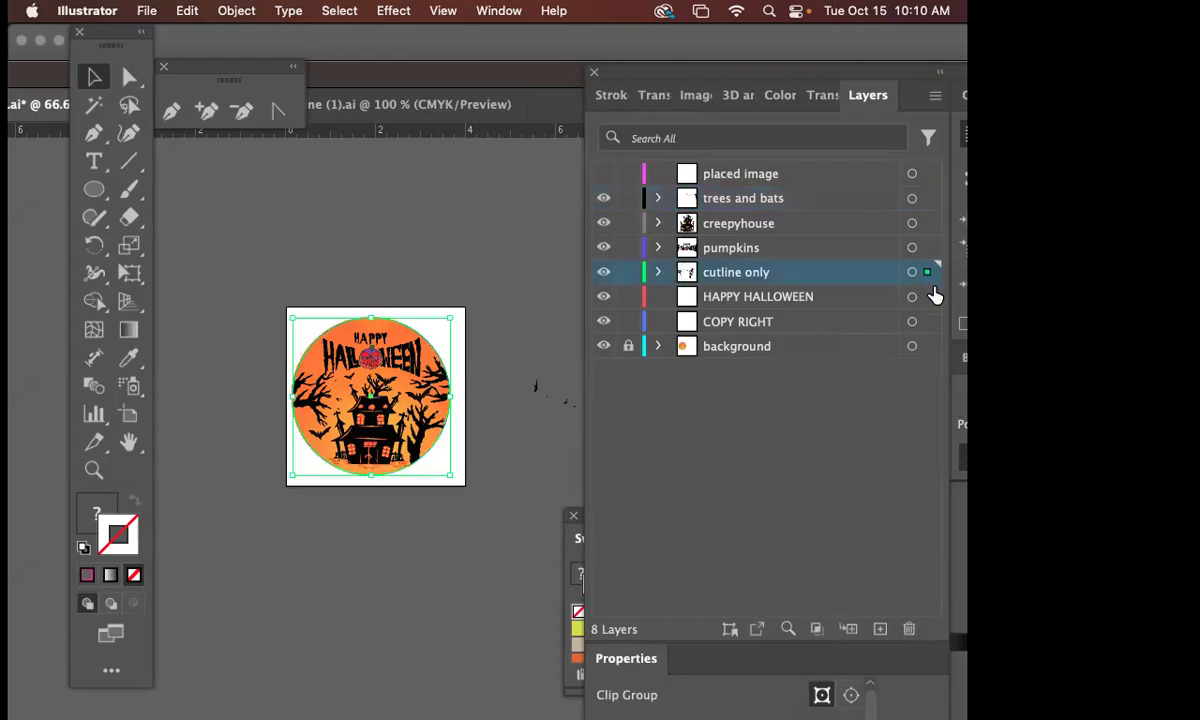
{"action": "key", "text": "super+z"}
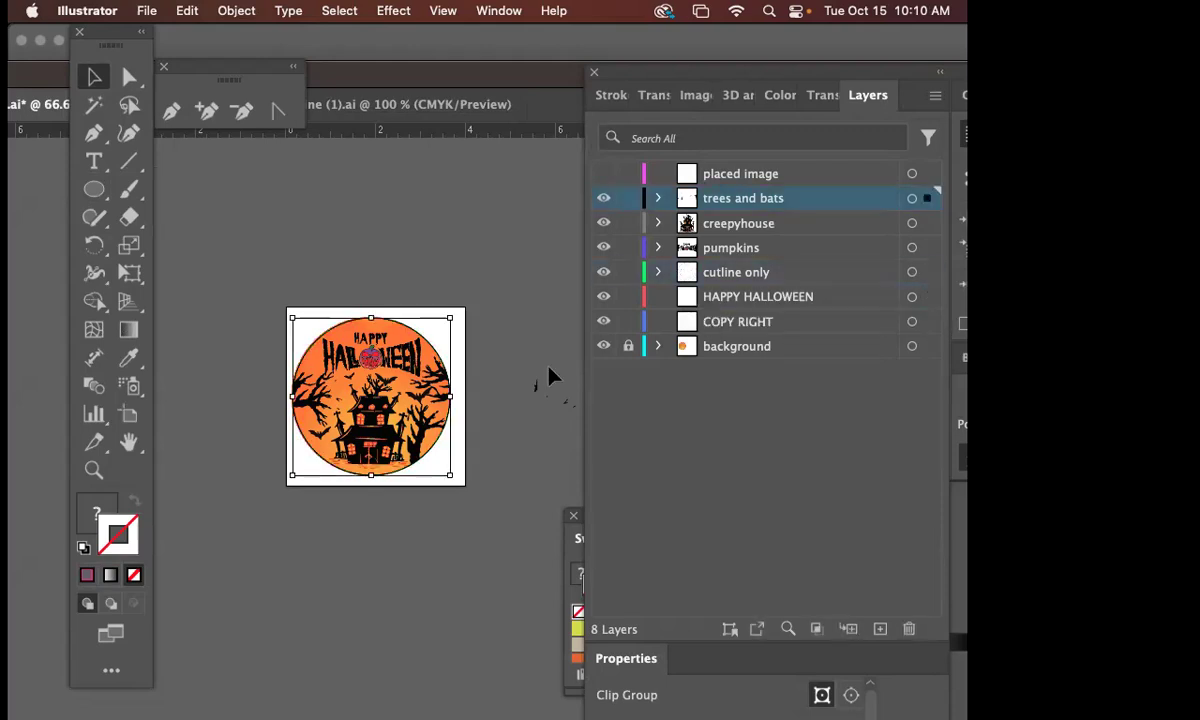
- Lock the cutline only layer
{"action": "left_click", "coordinate": [473, 386]}
{"action": "left_click", "coordinate": [448, 420]}
{"action": "left_click", "coordinate": [629, 275]}
- Examine the clipped artwork's edge against the orange circle and the cutline at high magnification
{"action": "key", "text": "super+plus"}
{"action": "key", "text": "space"}
{"action": "left_click_drag", "start_coordinate": [506, 408], "coordinate": [369, 327]}
{"action": "key", "text": "space"}
{"action": "mouse_move", "coordinate": [541, 386]}
{"action": "left_mouse_down"}
{"action": "mouse_move", "coordinate": [279, 214]}
{"action": "mouse_move", "coordinate": [421, 313]}
{"action": "left_mouse_up"}
{"action": "key", "text": "super+plus"}
{"action": "key", "text": "super+plus"}
{"action": "key", "text": "space"}
{"action": "left_click_drag", "start_coordinate": [533, 377], "coordinate": [394, 313]}
{"action": "left_click_drag", "start_coordinate": [563, 393], "coordinate": [196, 175]}
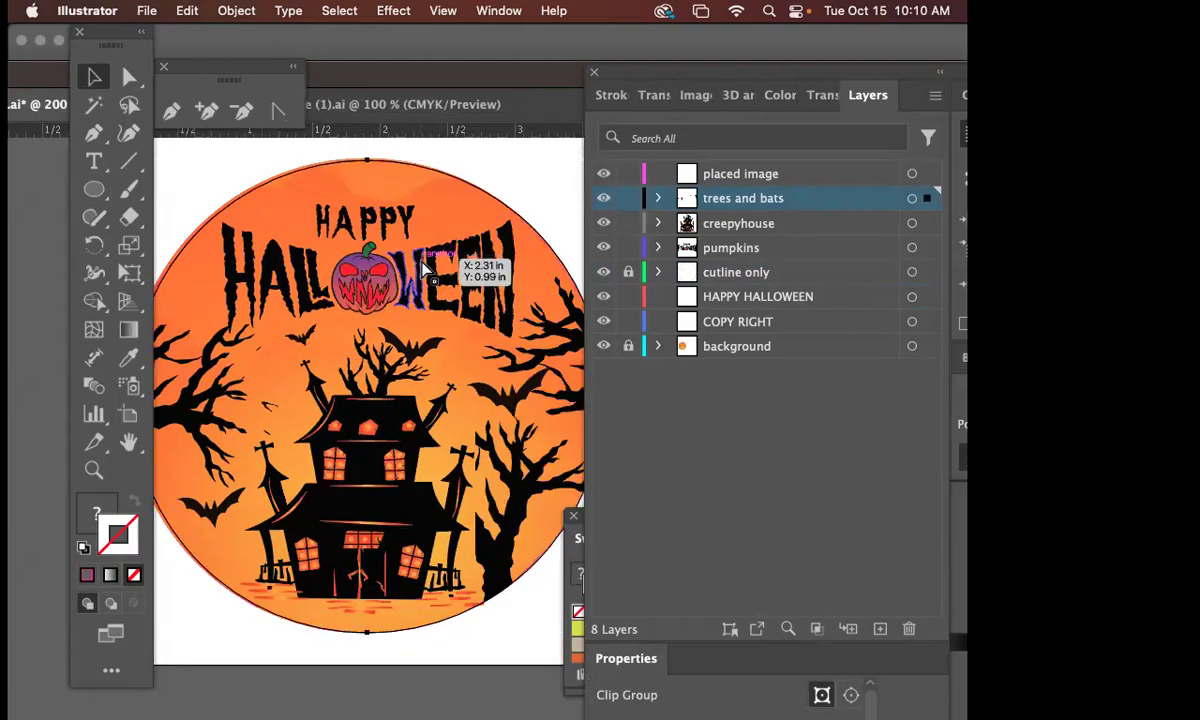
- Select all unlocked trees and bats, creepyhouse and pumpkins artwork and try to scale it up slightly
{"action": "key", "text": "super+a"}
{"action": "key", "text": "super+minus"}
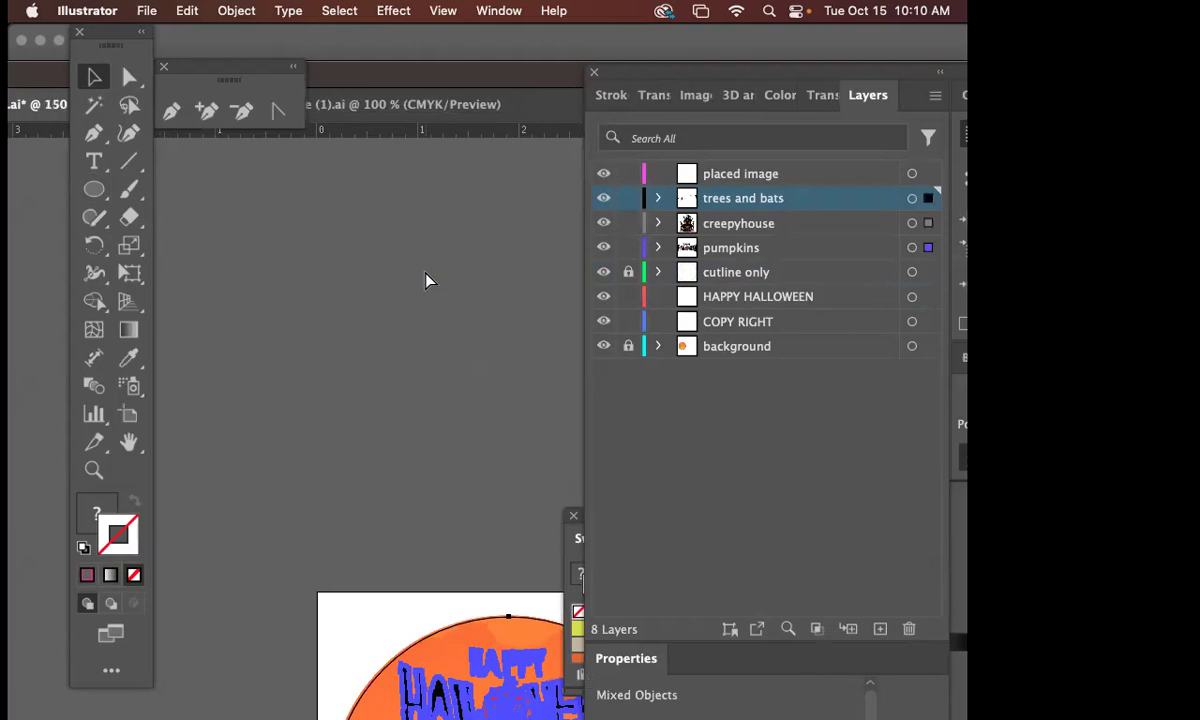
{"action": "key", "text": "space"}
{"action": "left_click_drag", "start_coordinate": [484, 341], "coordinate": [319, 185]}
{"action": "left_click_drag", "start_coordinate": [418, 303], "coordinate": [417, 172]}
{"action": "scroll", "coordinate": [453, 250], "scroll_direction": "down", "scroll_amount": 2}
{"action": "key", "text": "super+minus"}
{"action": "key", "text": "space"}
{"action": "left_click_drag", "start_coordinate": [495, 385], "coordinate": [286, 170]}
{"action": "scroll", "coordinate": [300, 185], "scroll_direction": "down", "scroll_amount": 4}
{"action": "scroll", "coordinate": [305, 190], "scroll_direction": "right", "scroll_amount": 3}
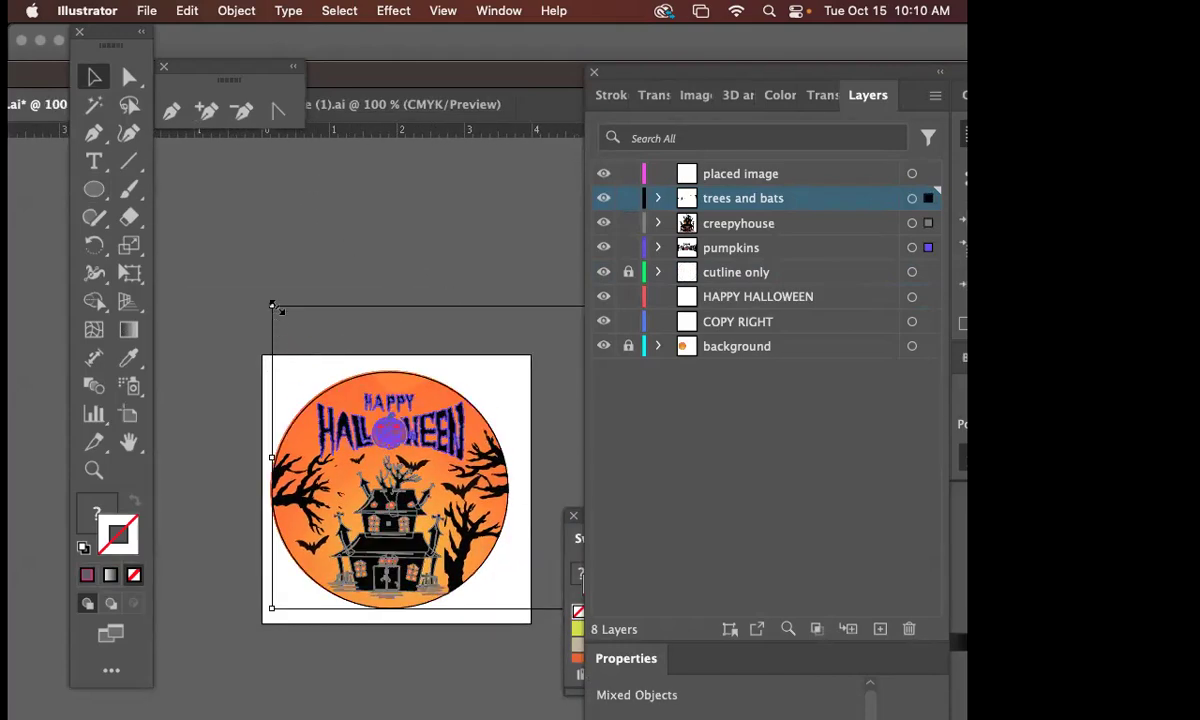
{"action": "left_click_drag", "start_coordinate": [272, 305], "coordinate": [258, 296]}
{"action": "key", "text": "super+z"}
- Unlock the background layer, select all artwork except the cutline, and enlarge it slightly past the cutline for bleed
{"action": "left_click", "coordinate": [524, 378]}
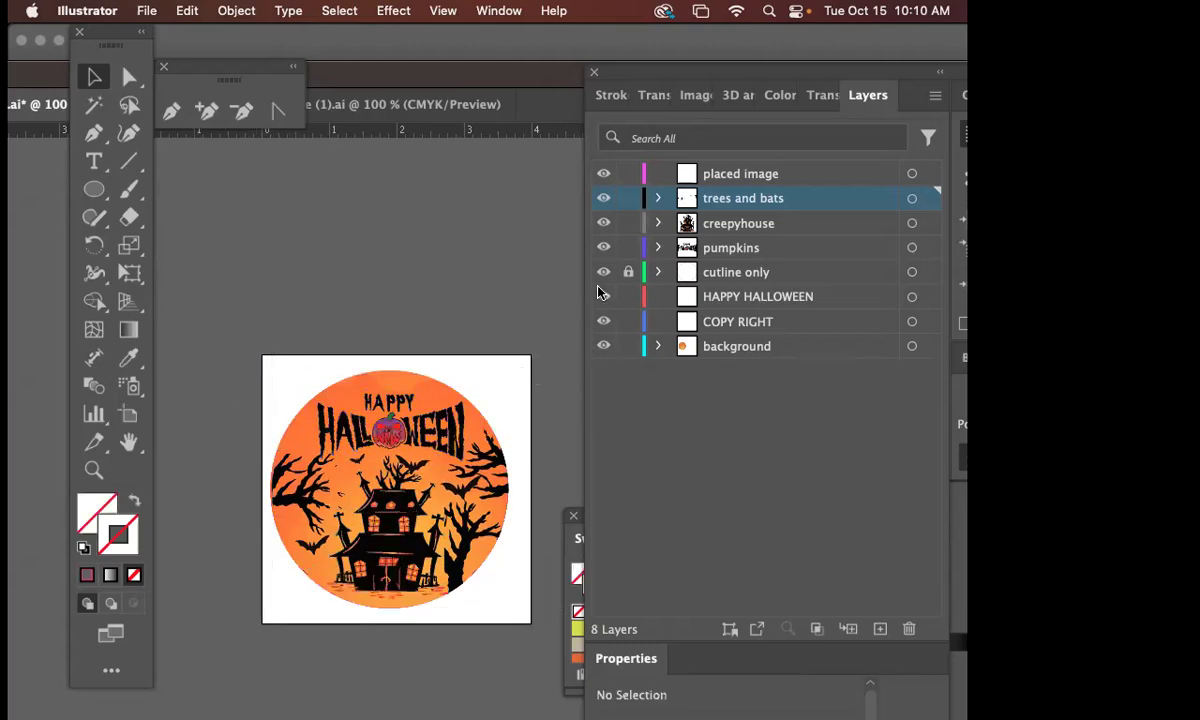
{"action": "key", "text": "space"}
{"action": "left_click_drag", "start_coordinate": [526, 617], "coordinate": [488, 511]}
- Inspect the bleed and the magenta cutline up close along the circle's upper edge and beside the lettering
{"action": "left_click", "coordinate": [92, 470]}
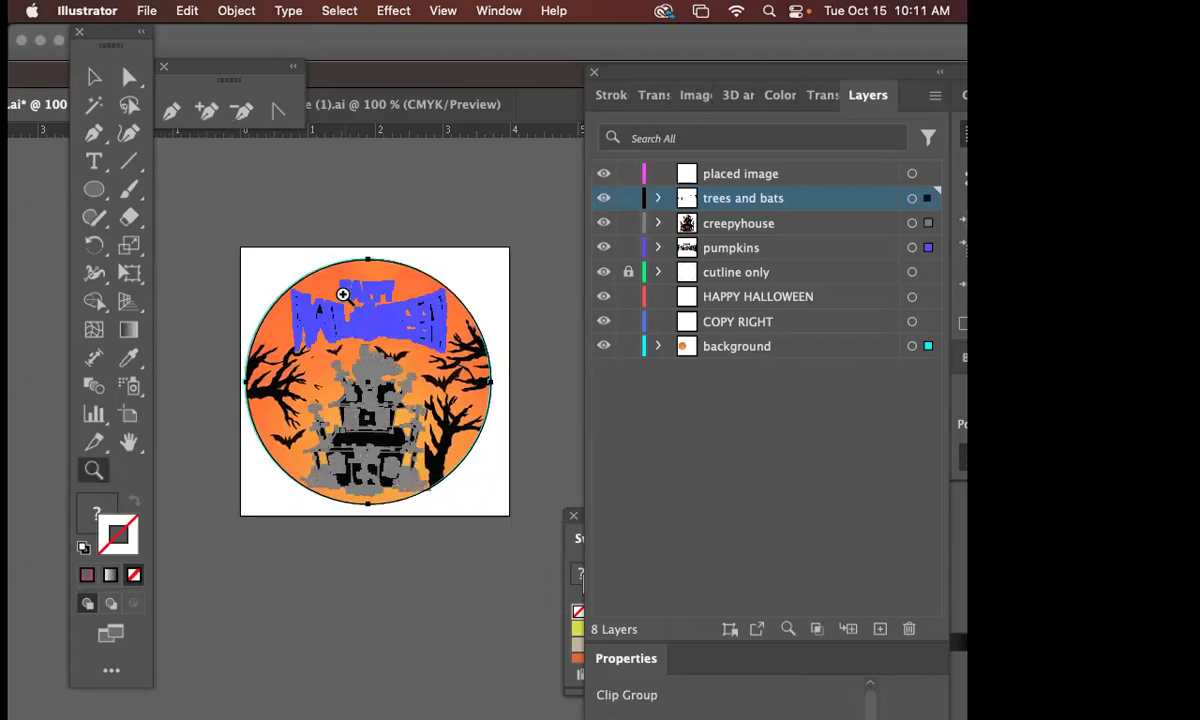
{"action": "left_click", "coordinate": [430, 310]}
{"action": "left_click", "coordinate": [490, 370]}
{"action": "left_click", "coordinate": [505, 380]}
{"action": "left_click_drag", "start_coordinate": [350, 280], "coordinate": [469, 370]}
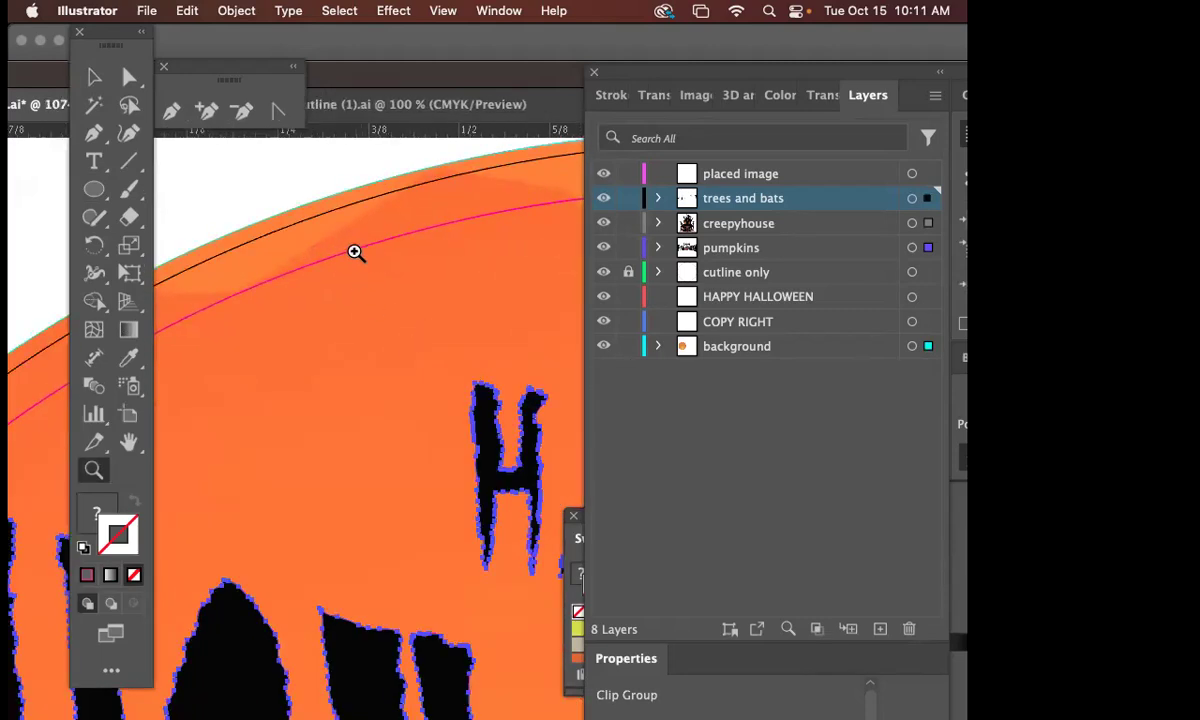
{"action": "scroll", "coordinate": [483, 310], "scroll_direction": "right", "scroll_amount": 10}
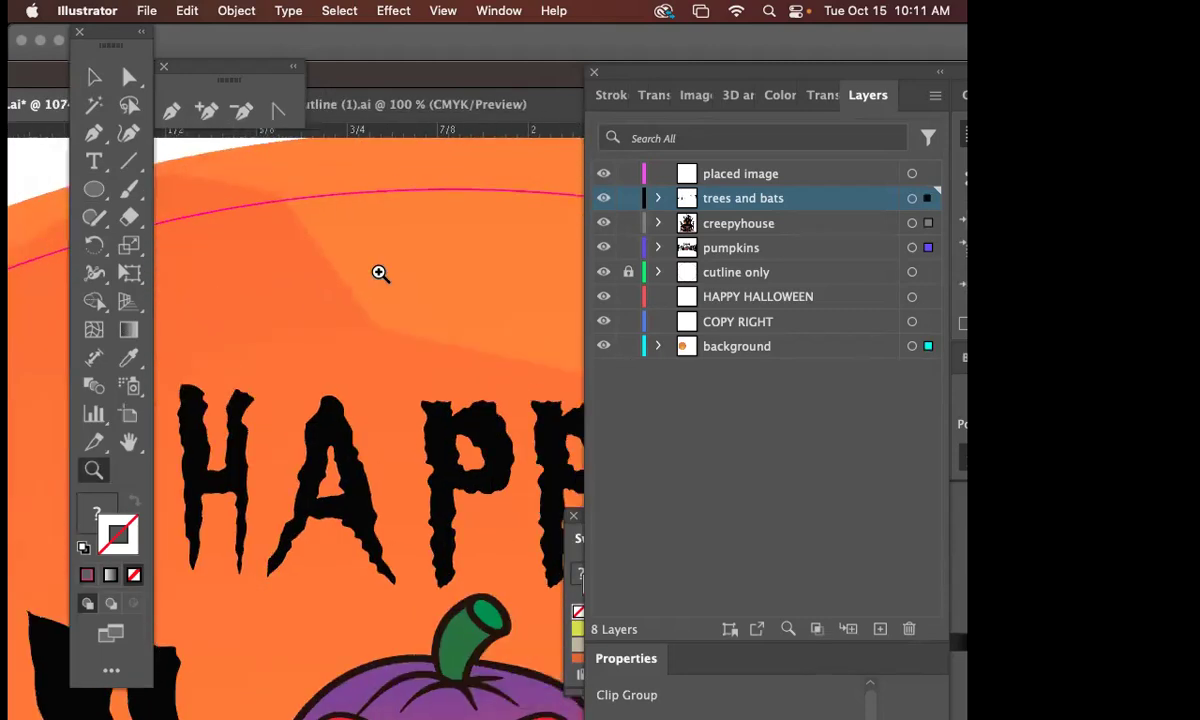
{"action": "scroll", "coordinate": [498, 320], "scroll_direction": "right", "scroll_amount": 10}
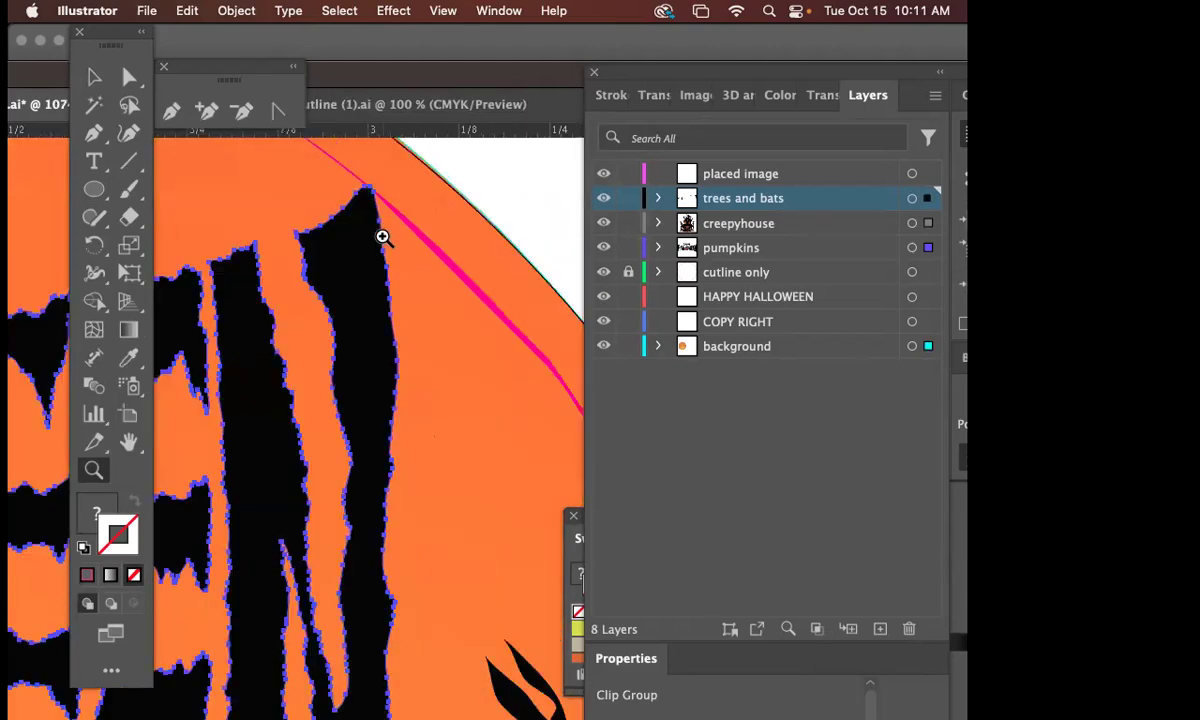
{"action": "scroll", "coordinate": [410, 277], "scroll_direction": "right", "scroll_amount": 6}
- Unlock the cutline only layer, select the cutline ellipse and set its stroke weight to 0.25 pt
{"action": "key", "text": "v"}
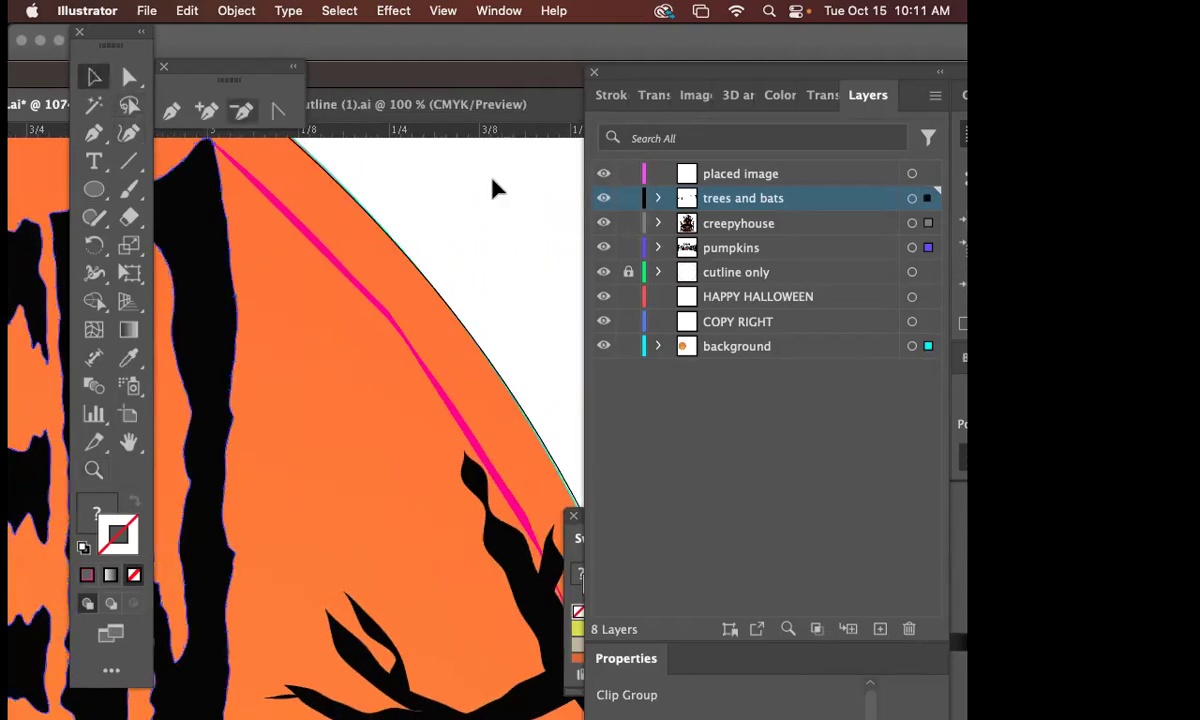
{"action": "left_click", "coordinate": [424, 265]}
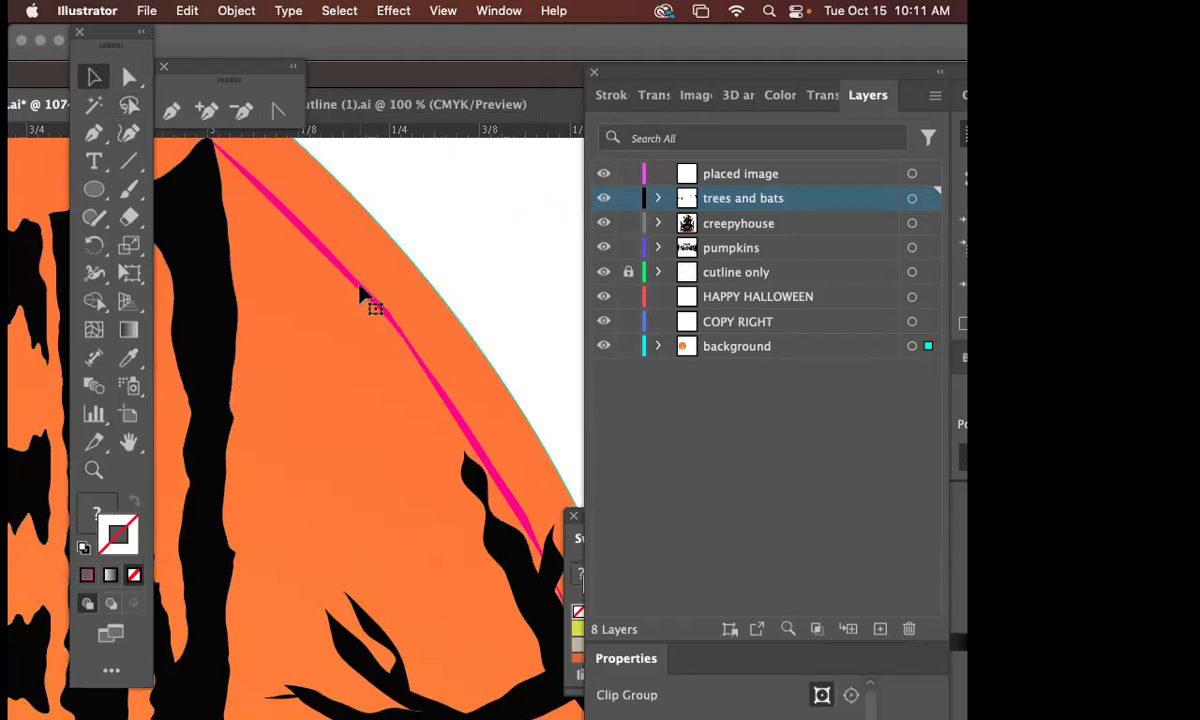
{"action": "left_click", "coordinate": [381, 308]}
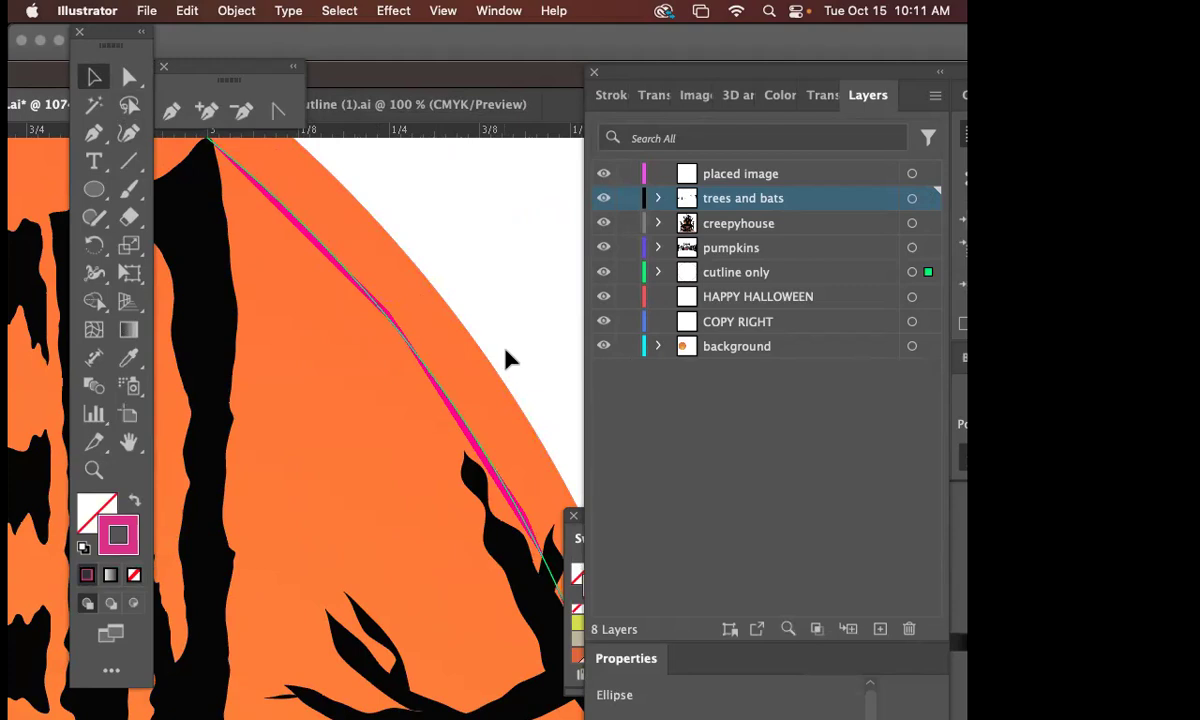
{"action": "left_click", "coordinate": [500, 11]}
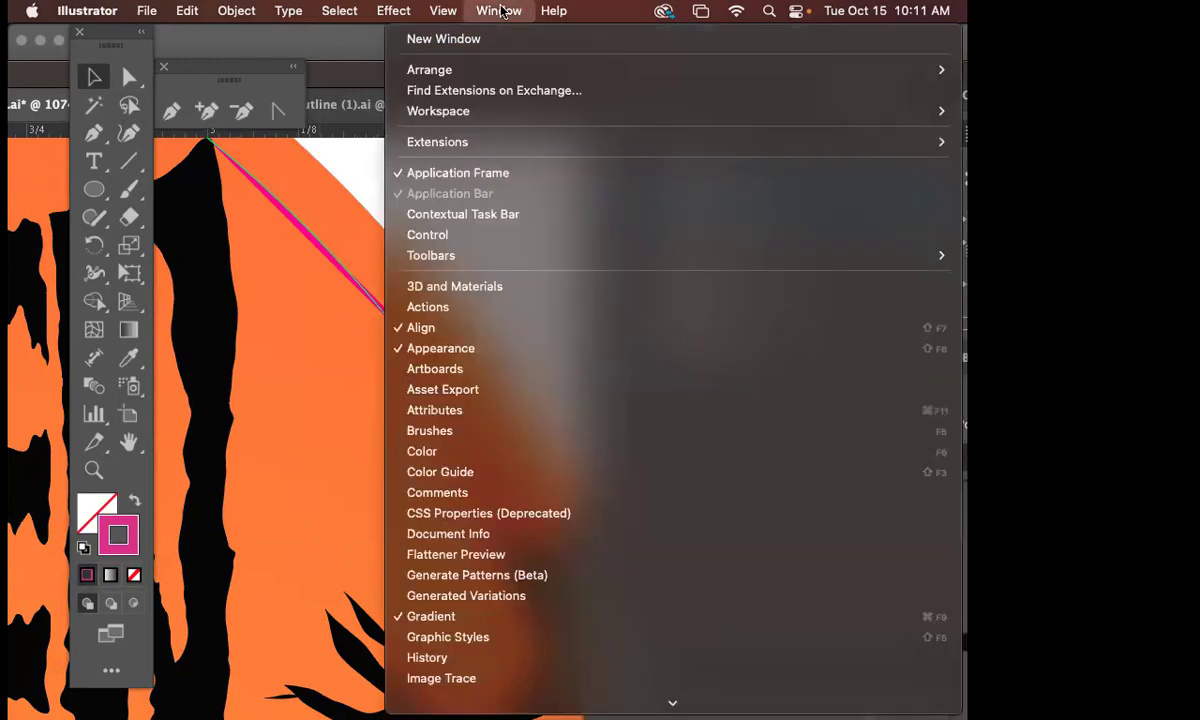
{"action": "mouse_move", "coordinate": [462, 702]}
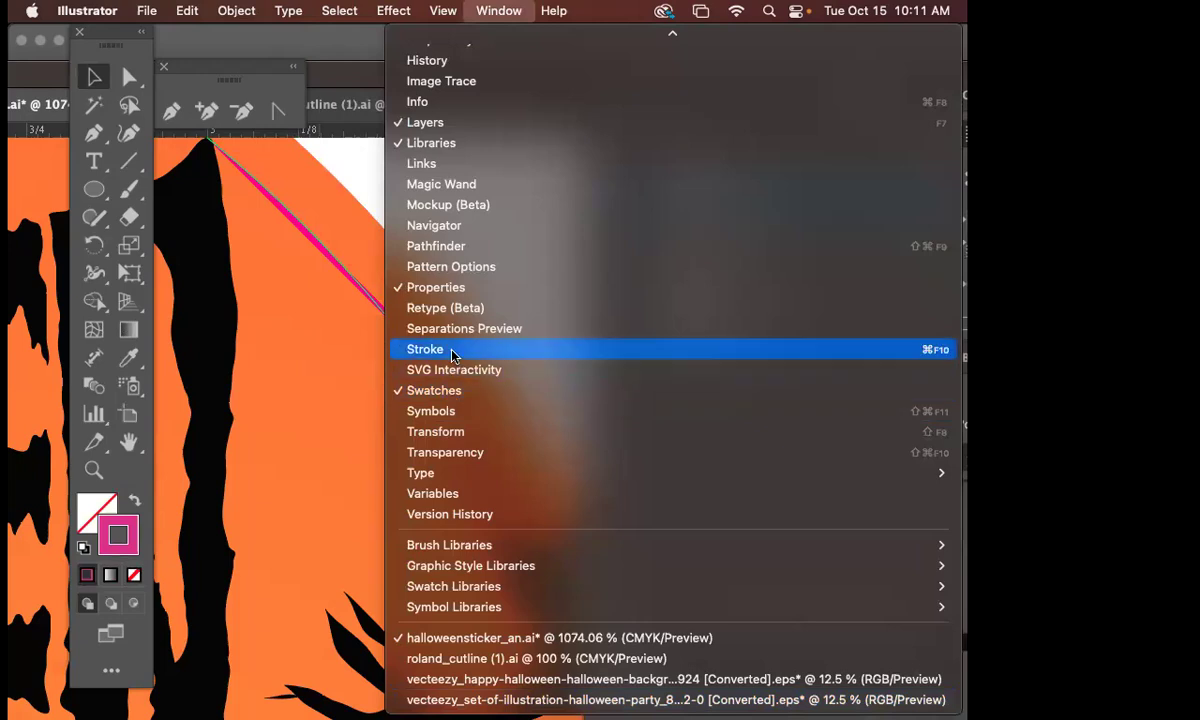
{"action": "left_click", "coordinate": [451, 351]}
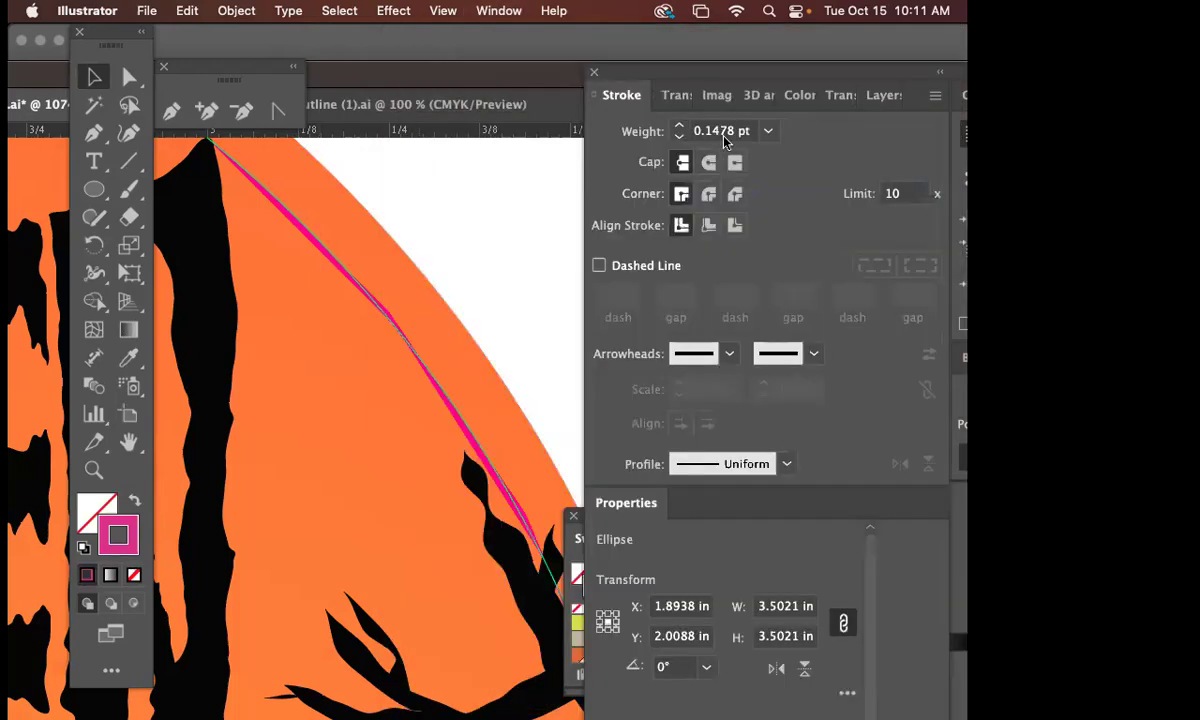
{"action": "type", "text": ".25"}
{"action": "key", "text": "Return"}
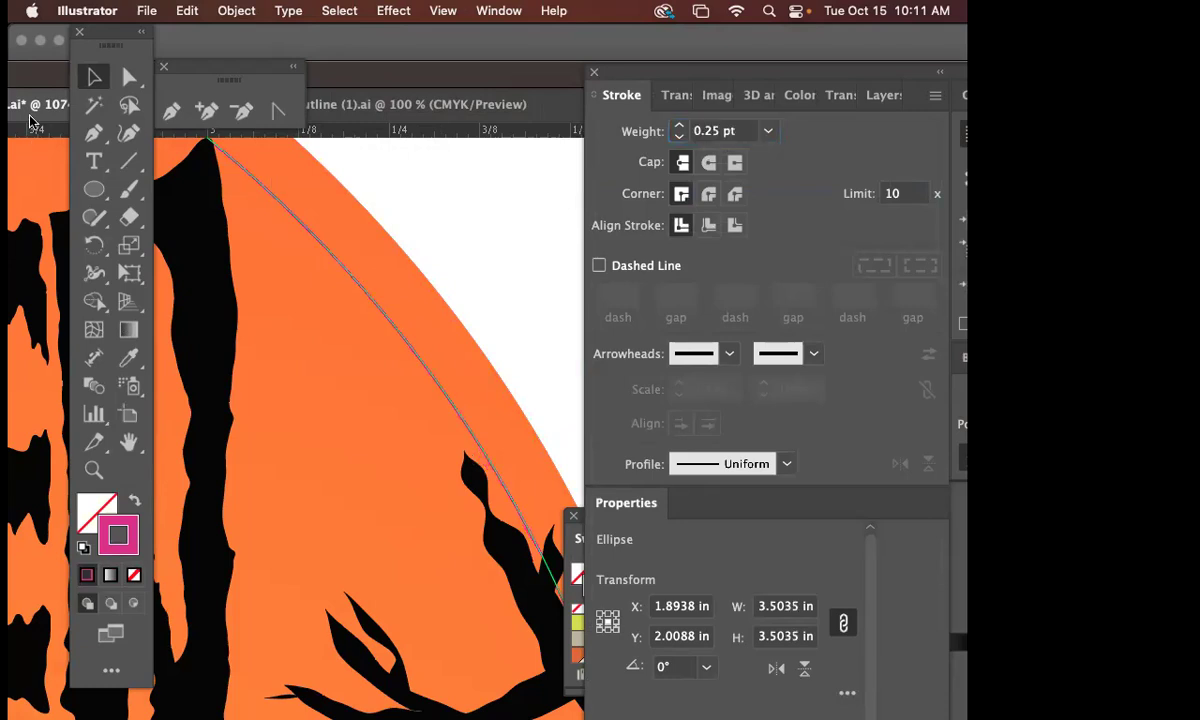
{"action": "left_click", "coordinate": [540, 295]}
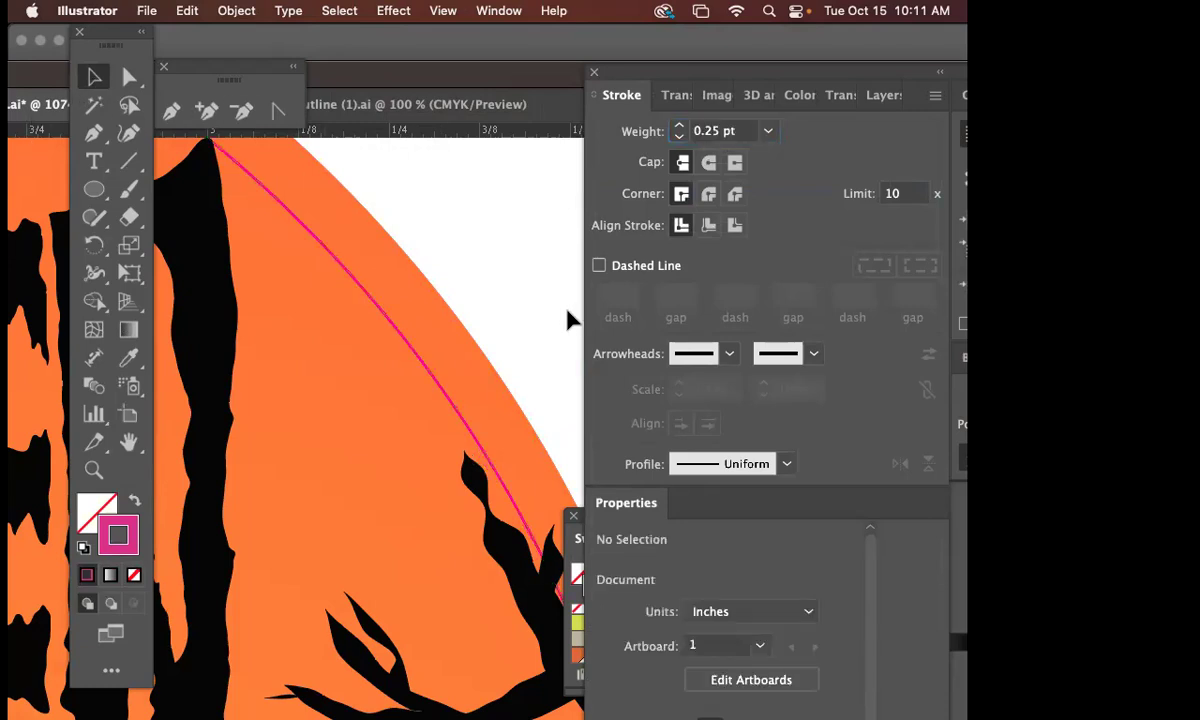
- Scale the HAPPY HALLOWEEN lettering and pumpkin group down to about 2.08 x 0.95 in and nudge it left inside the cutline
{"action": "scroll", "coordinate": [540, 300], "scroll_direction": "down", "scroll_amount": 4}
{"action": "scroll", "coordinate": [455, 313], "scroll_direction": "down", "scroll_amount": 5}
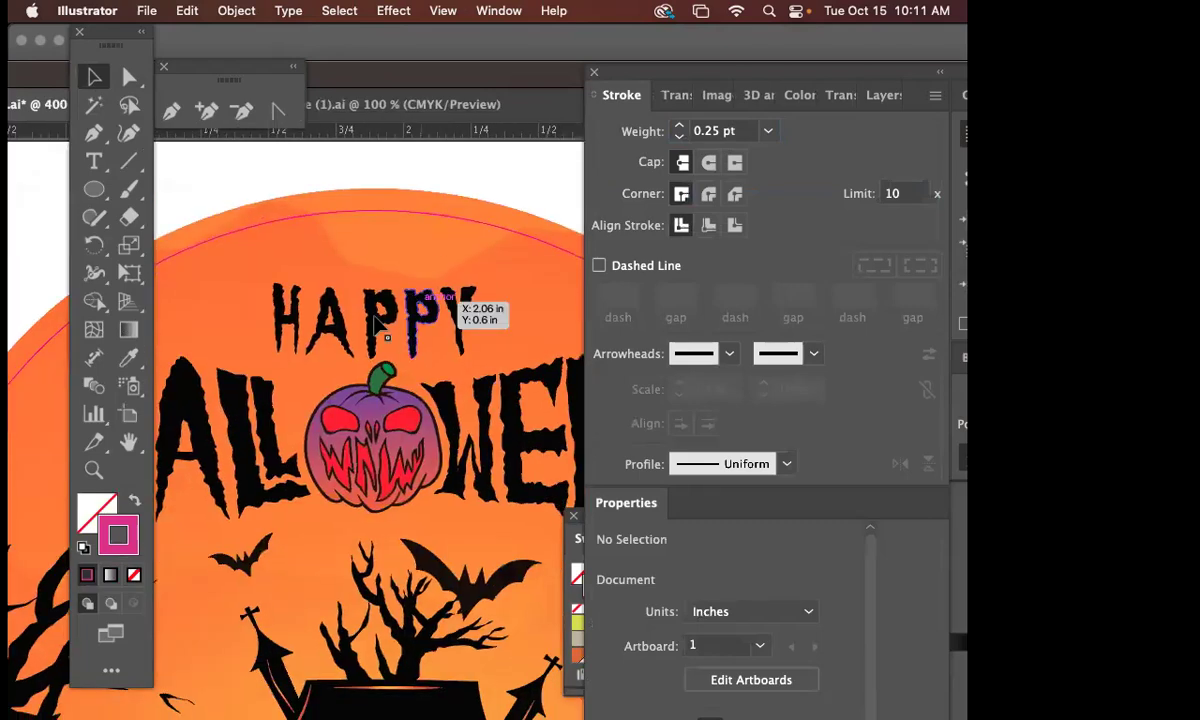
{"action": "left_click", "coordinate": [378, 330]}
{"action": "left_click", "coordinate": [377, 326]}
{"action": "left_click_drag", "start_coordinate": [402, 335], "coordinate": [453, 252]}
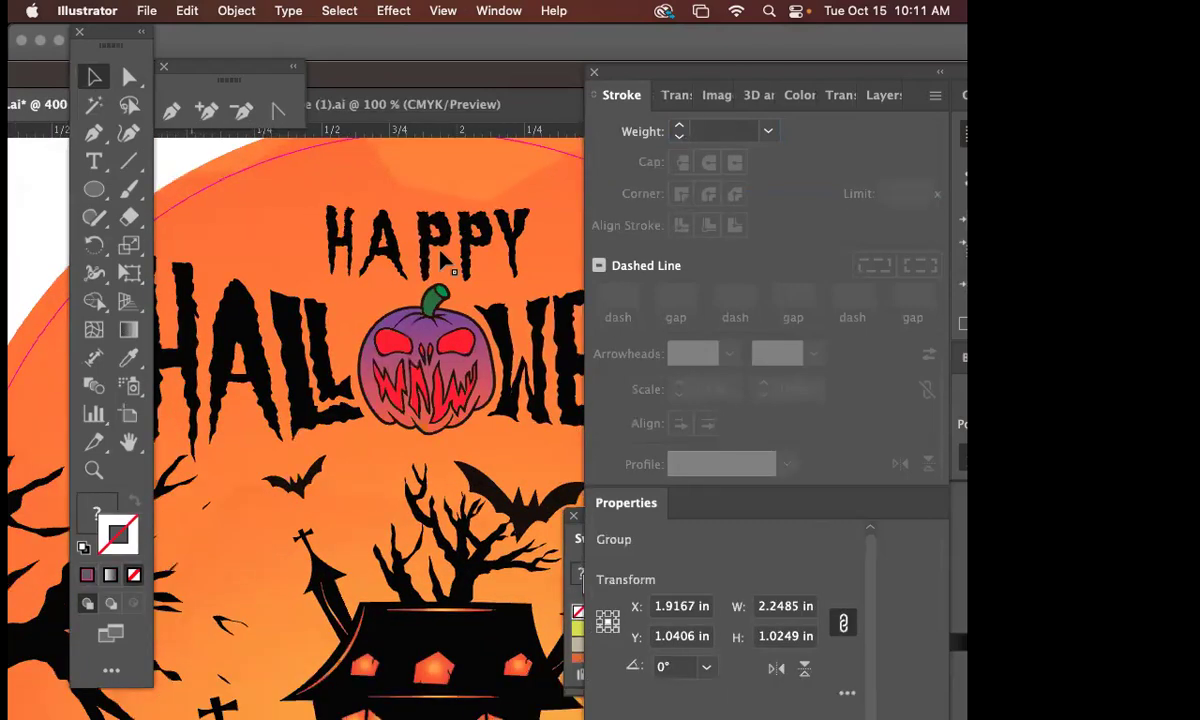
{"action": "left_click_drag", "start_coordinate": [340, 295], "coordinate": [414, 289]}
{"action": "mouse_move", "coordinate": [203, 195]}
{"action": "left_mouse_down"}
{"action": "mouse_move", "coordinate": [215, 199]}
{"action": "mouse_move", "coordinate": [208, 209]}
{"action": "left_mouse_up"}
{"action": "key", "text": "Left"}
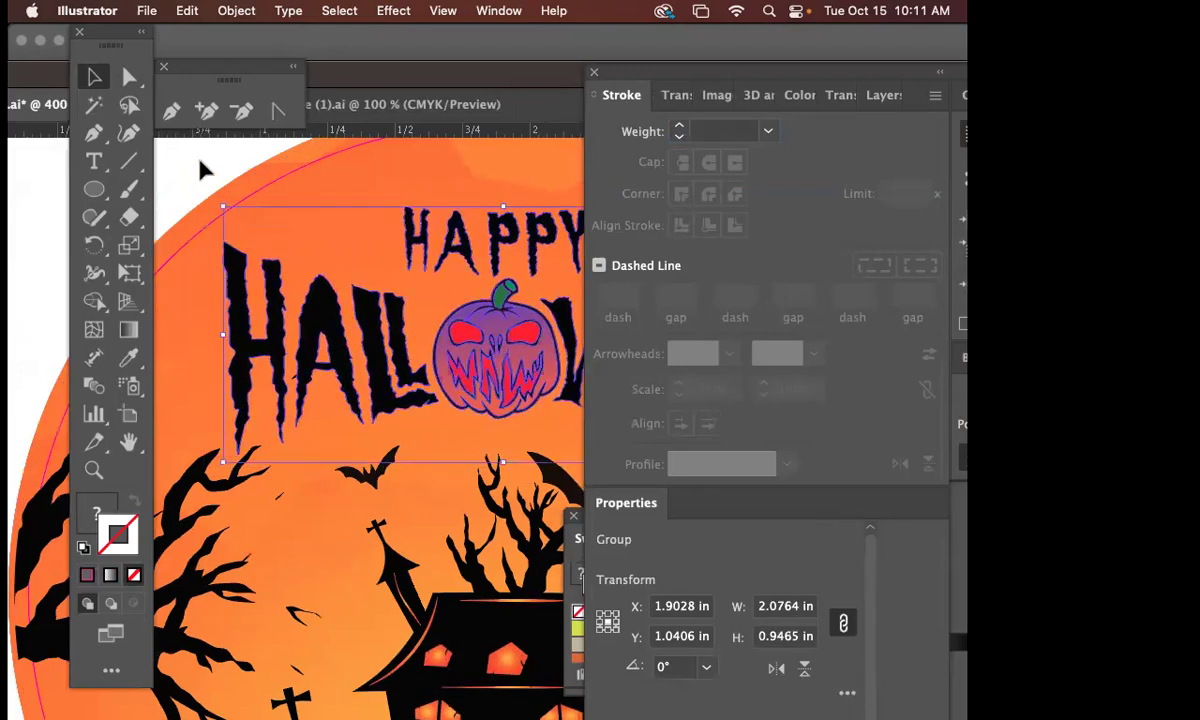
- Deselect the lettering group and inspect the sticker's bleed, cutline, haunted house and trees up close and at full-artboard view
{"action": "left_click", "coordinate": [200, 159]}
{"action": "key", "text": "super+equal"}
{"action": "key", "text": "super+equal"}
{"action": "key", "text": "super+minus"}
{"action": "key", "text": "super+minus"}
{"action": "key", "text": "super+0"}
{"action": "scroll", "coordinate": [458, 391], "scroll_direction": "up", "scroll_amount": 5}
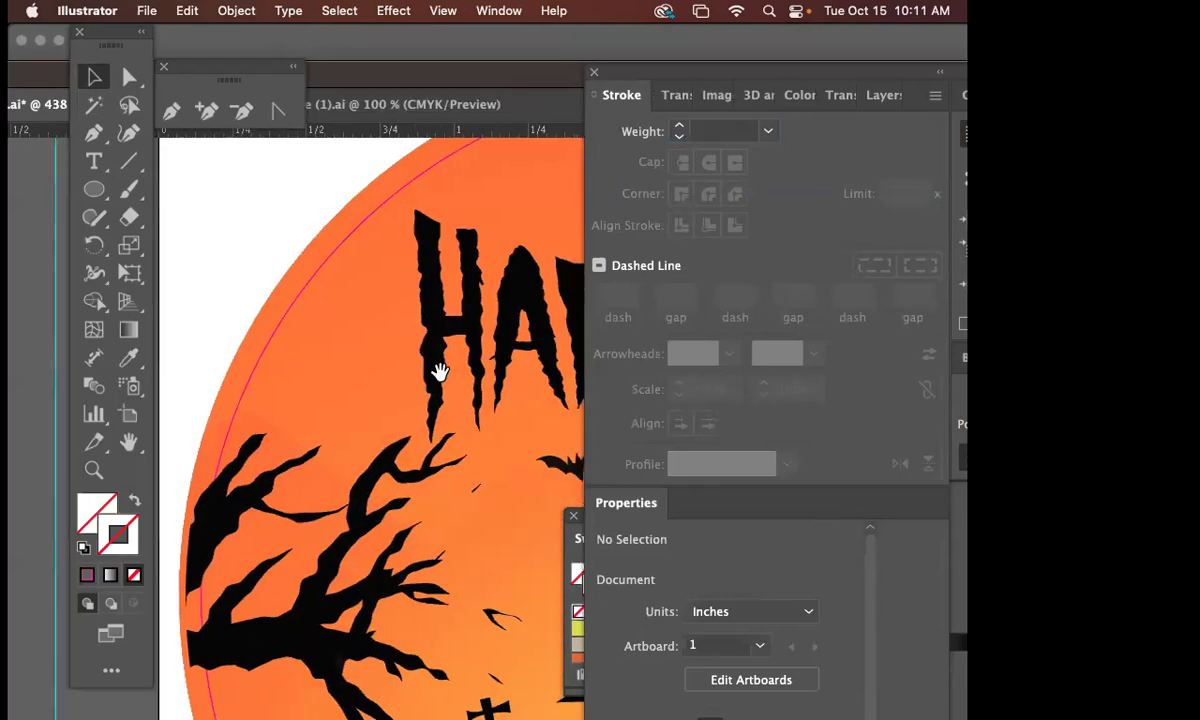
{"action": "scroll", "coordinate": [450, 470], "scroll_direction": "down", "scroll_amount": 8}
{"action": "scroll", "coordinate": [450, 470], "scroll_direction": "right", "scroll_amount": 3}
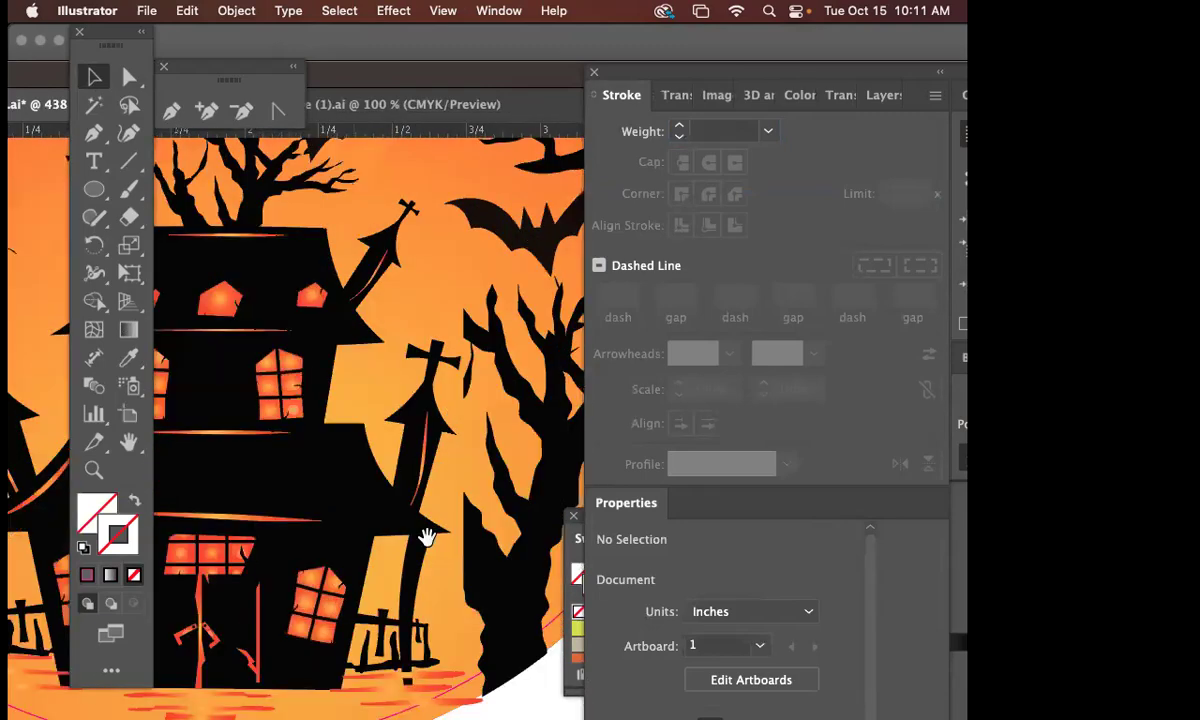
{"action": "key", "text": "super+minus"}
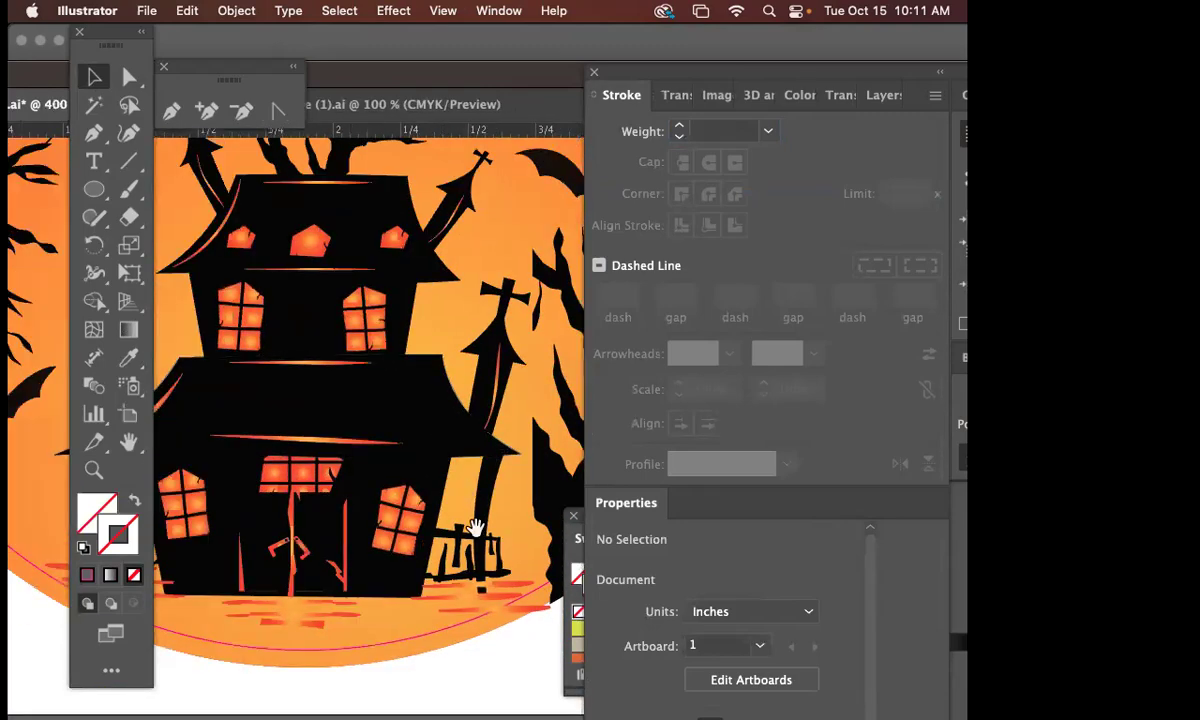
{"action": "left_click_drag", "start_coordinate": [474, 529], "coordinate": [314, 402]}
{"action": "key", "text": "super+minus"}
{"action": "scroll", "coordinate": [392, 500], "scroll_direction": "down", "scroll_amount": 2}
{"action": "scroll", "coordinate": [480, 477], "scroll_direction": "right", "scroll_amount": 3}
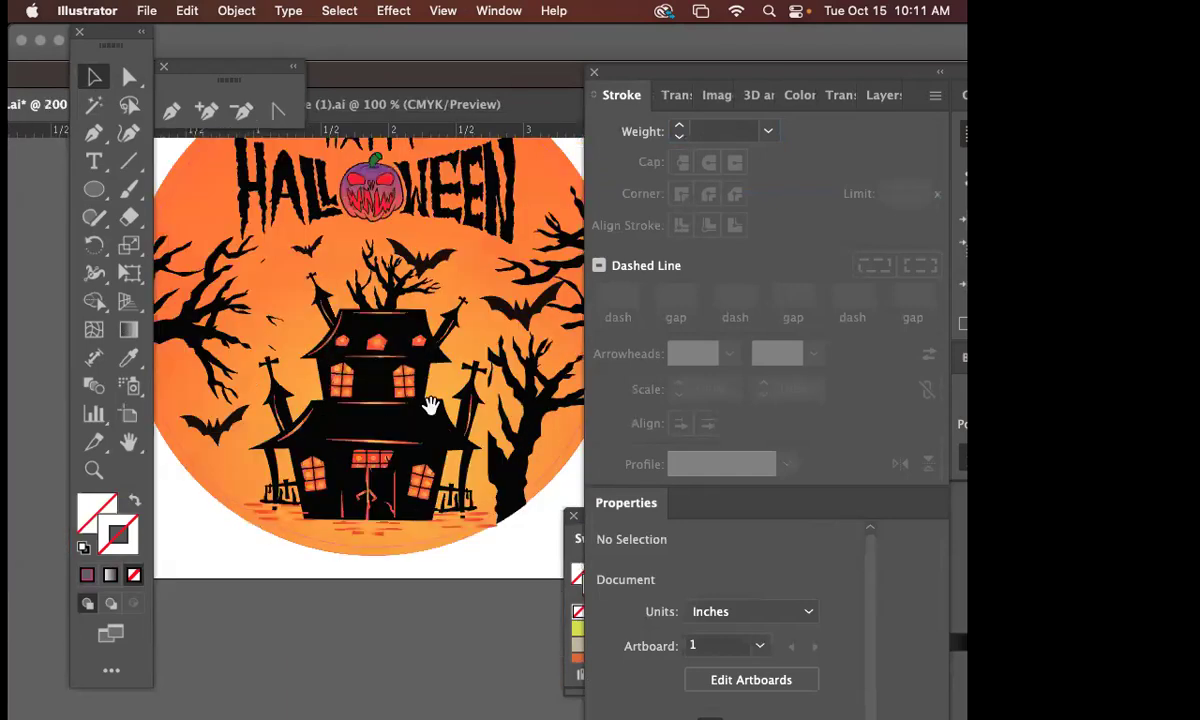
{"action": "scroll", "coordinate": [429, 402], "scroll_direction": "up", "scroll_amount": 2}
{"action": "left_click_drag", "start_coordinate": [429, 418], "coordinate": [486, 445]}
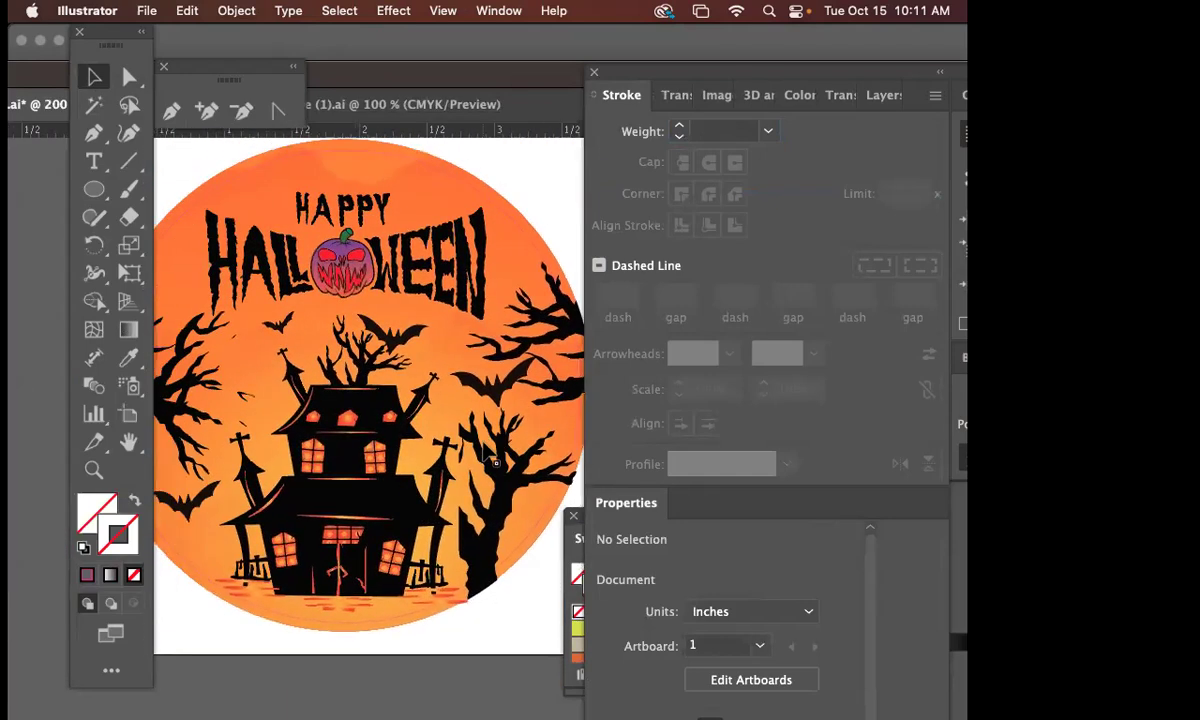
{"action": "left_click_drag", "start_coordinate": [428, 326], "coordinate": [406, 306]}
{"action": "scroll", "coordinate": [402, 324], "scroll_direction": "down", "scroll_amount": 2}
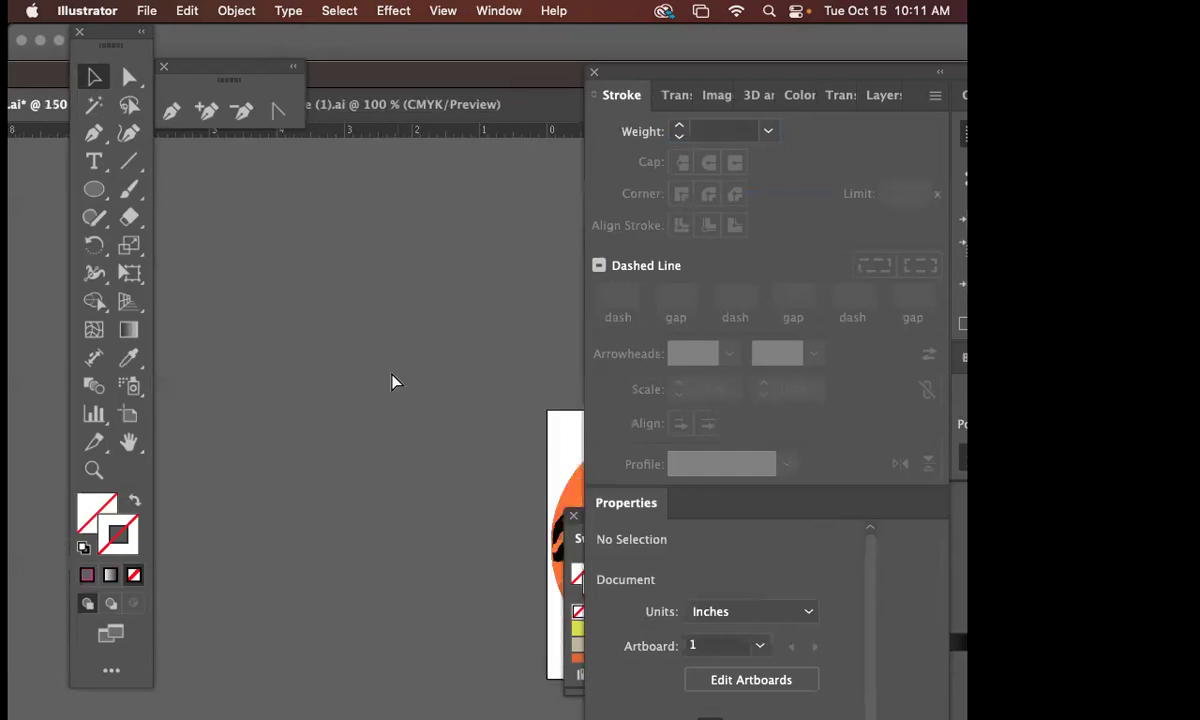
{"action": "scroll", "coordinate": [394, 383], "scroll_direction": "right", "scroll_amount": 3}
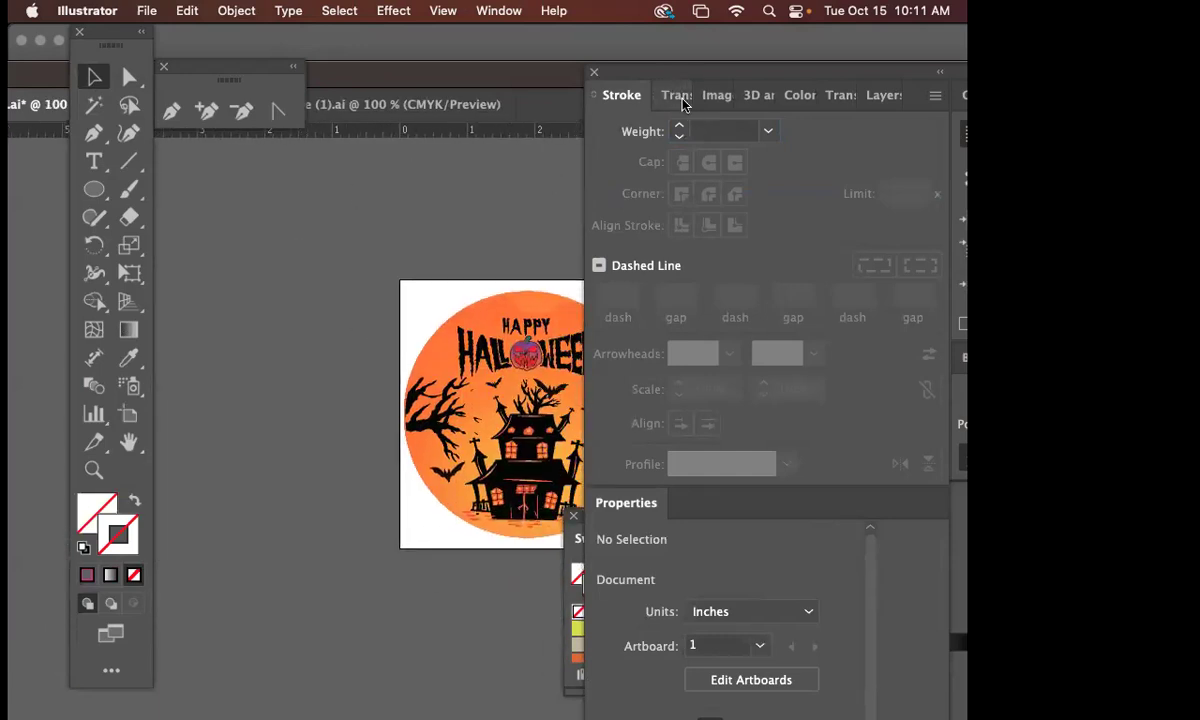
- Move the floating panels and document window around to get a clear view of the whole artboard
{"action": "left_click_drag", "start_coordinate": [665, 77], "coordinate": [898, 601]}
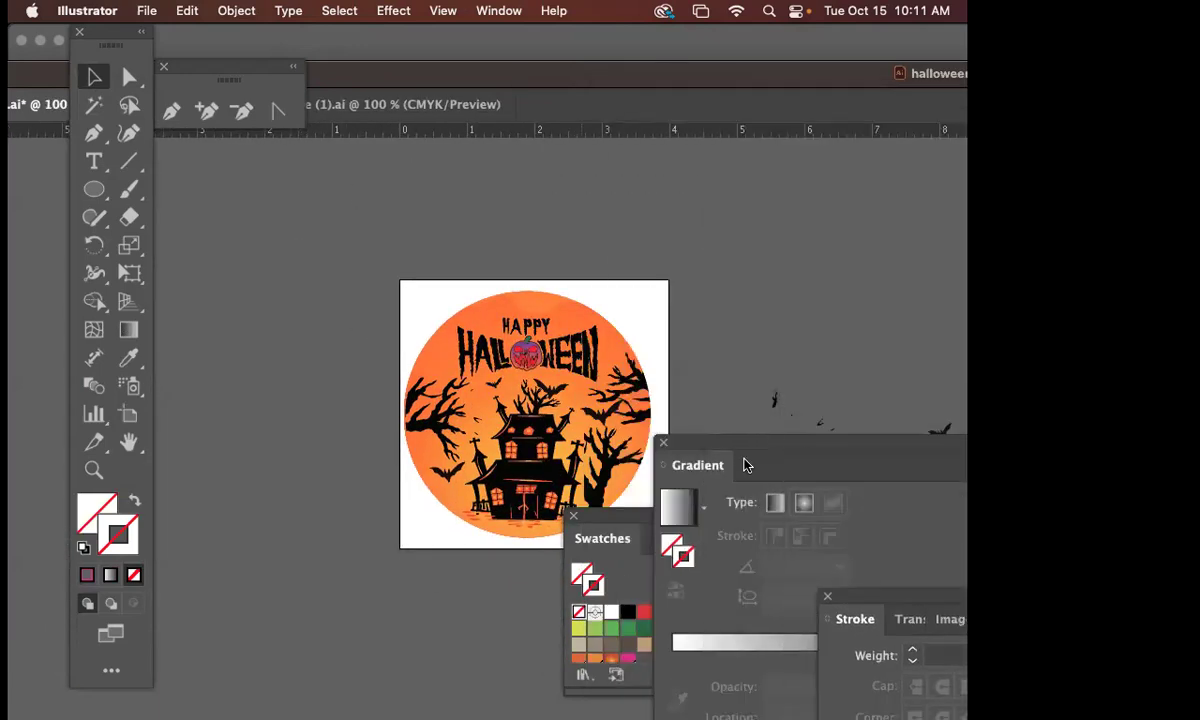
{"action": "mouse_move", "coordinate": [611, 697]}
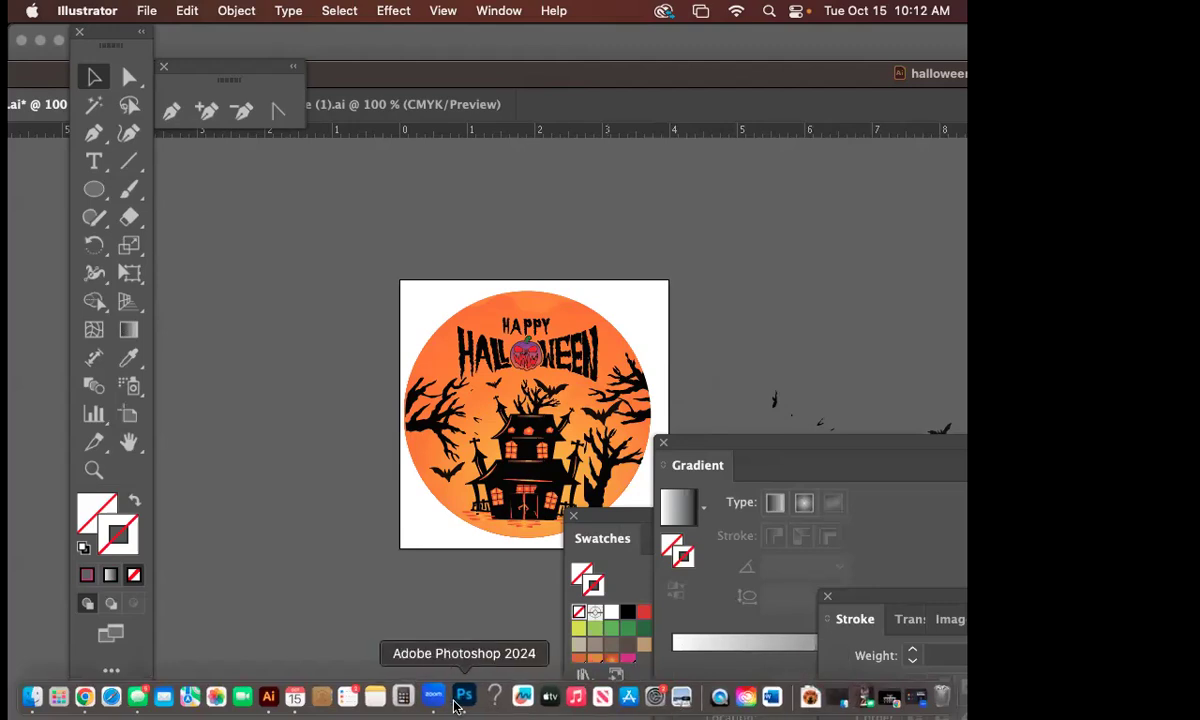
{"action": "left_click", "coordinate": [801, 697]}
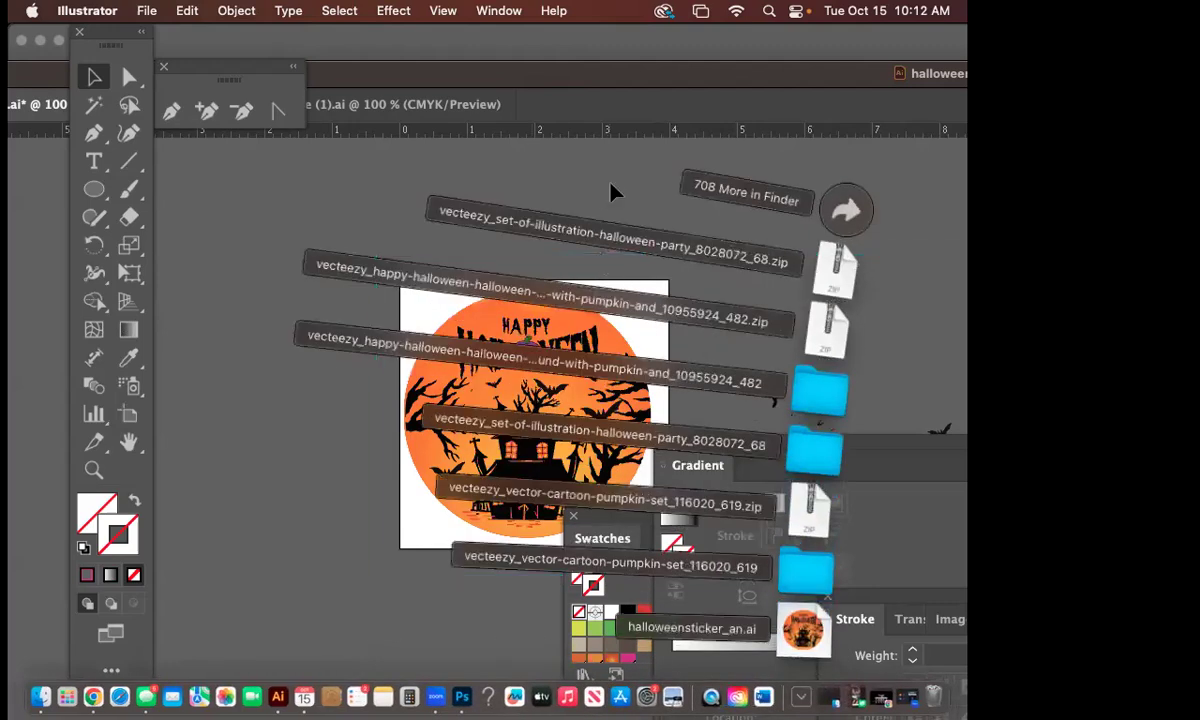
{"action": "left_click_drag", "start_coordinate": [524, 93], "coordinate": [396, 67]}
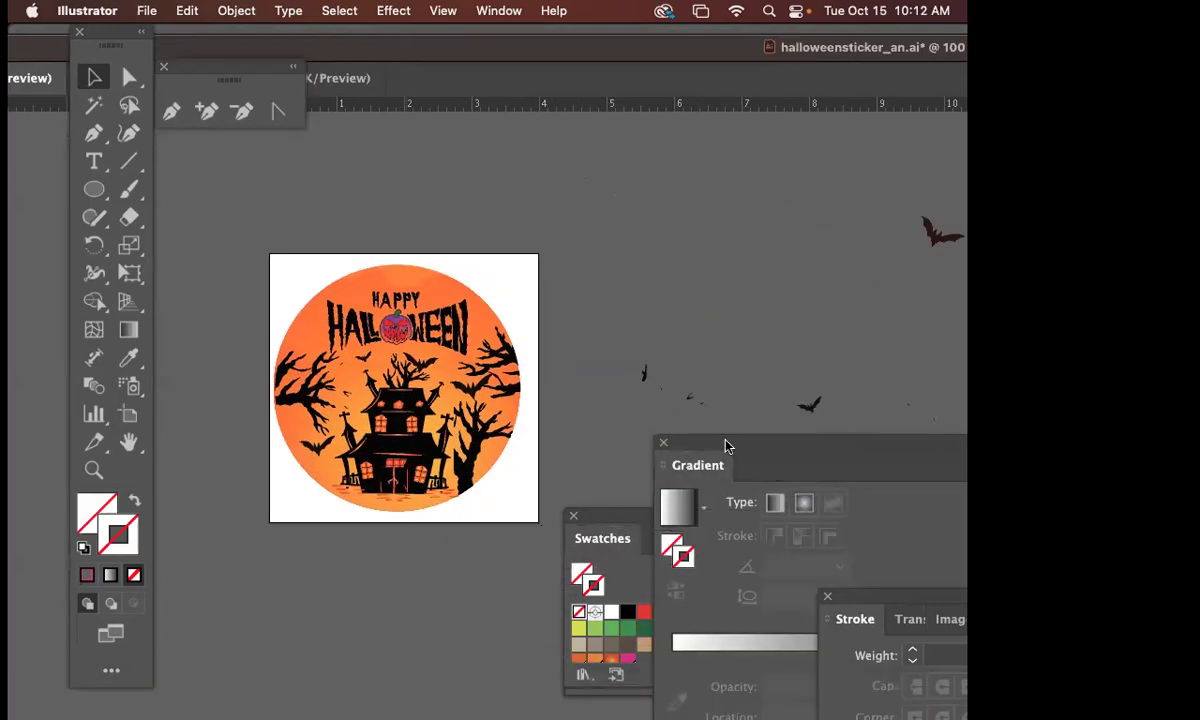
{"action": "left_click_drag", "start_coordinate": [857, 602], "coordinate": [494, 128]}
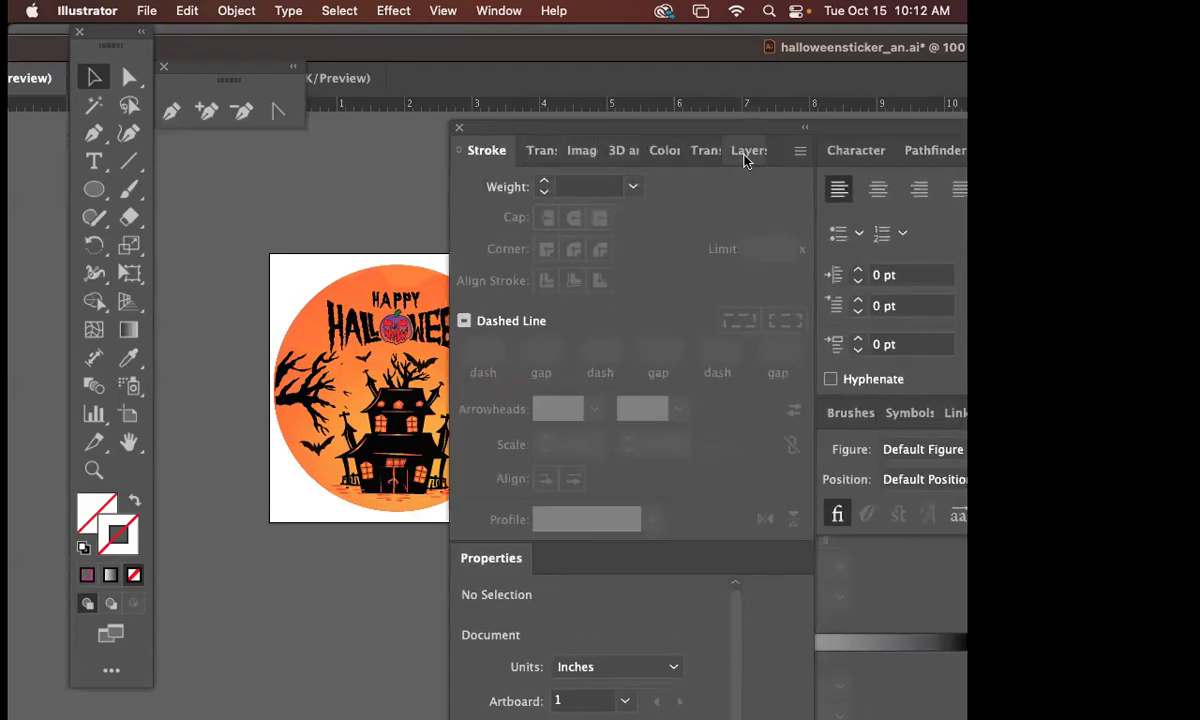
- Show the layer list beside the sticker artwork and make the COPY RIGHT layer active
{"action": "left_click", "coordinate": [746, 151]}
{"action": "left_click", "coordinate": [617, 376]}
{"action": "left_click_drag", "start_coordinate": [544, 120], "coordinate": [674, 112]}
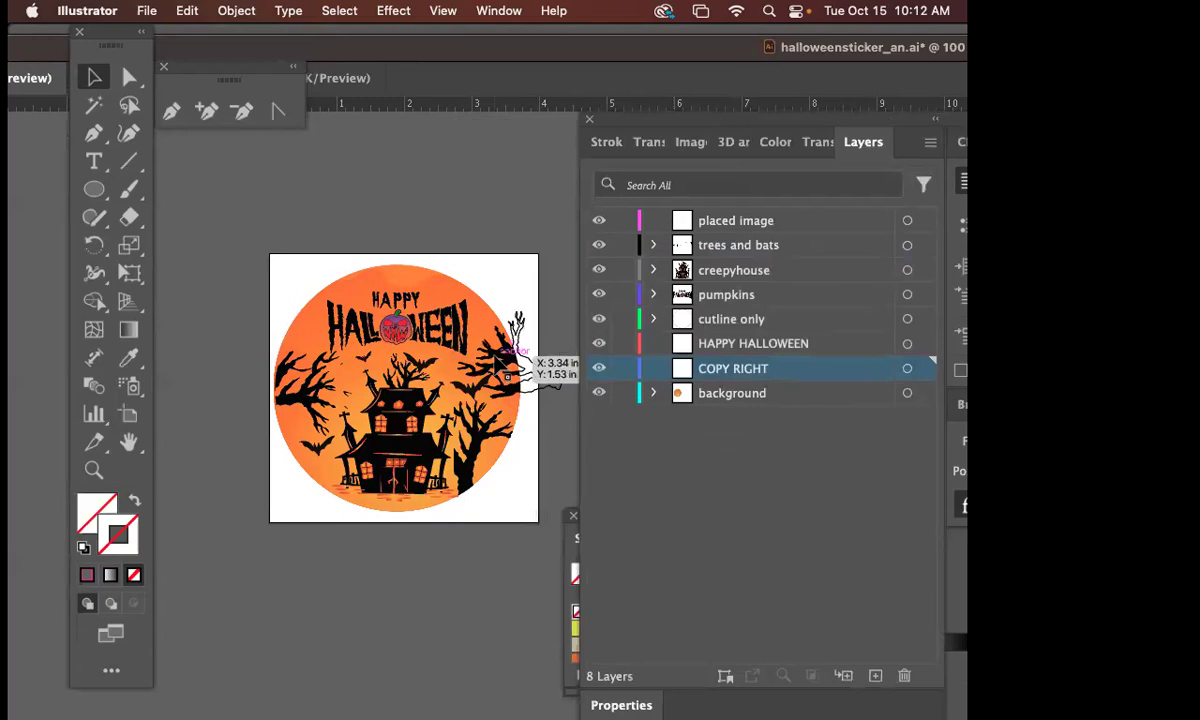
{"action": "key", "text": "super+equal"}
{"action": "key", "text": "super+equal"}
{"action": "key", "text": "super+equal"}
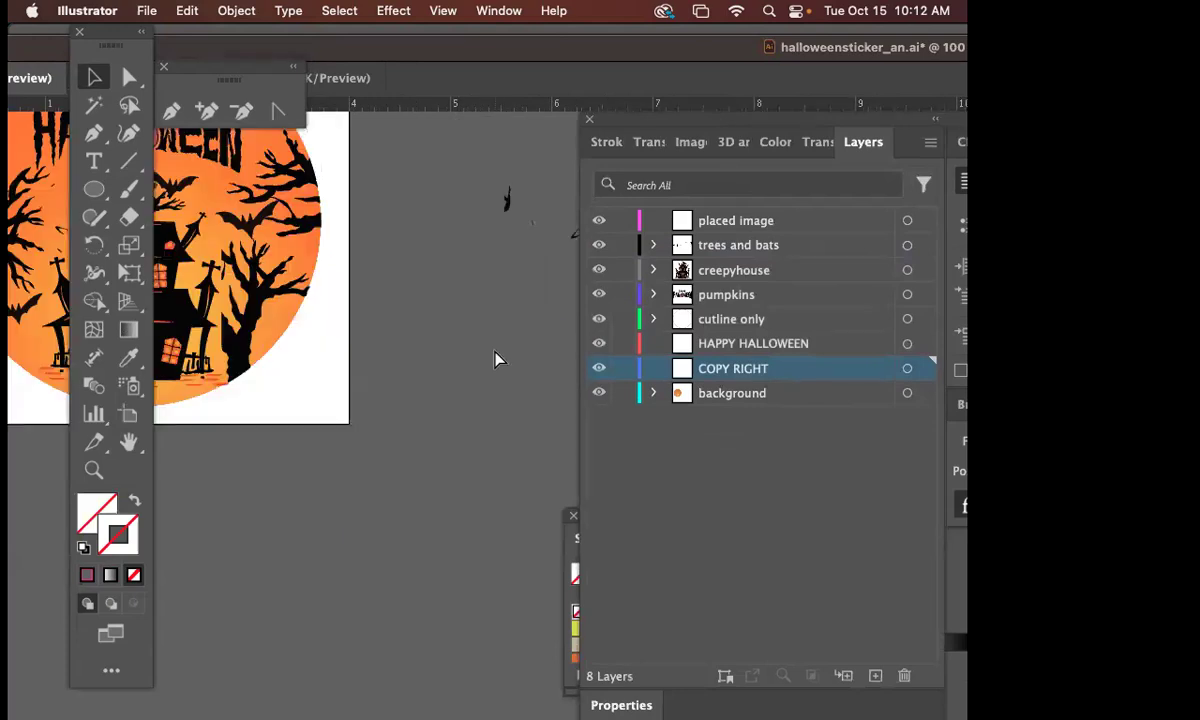
{"action": "key", "text": "super+minus"}
{"action": "scroll", "coordinate": [520, 332], "scroll_direction": "down", "scroll_amount": 3}
{"action": "left_click_drag", "start_coordinate": [421, 323], "coordinate": [412, 436]}
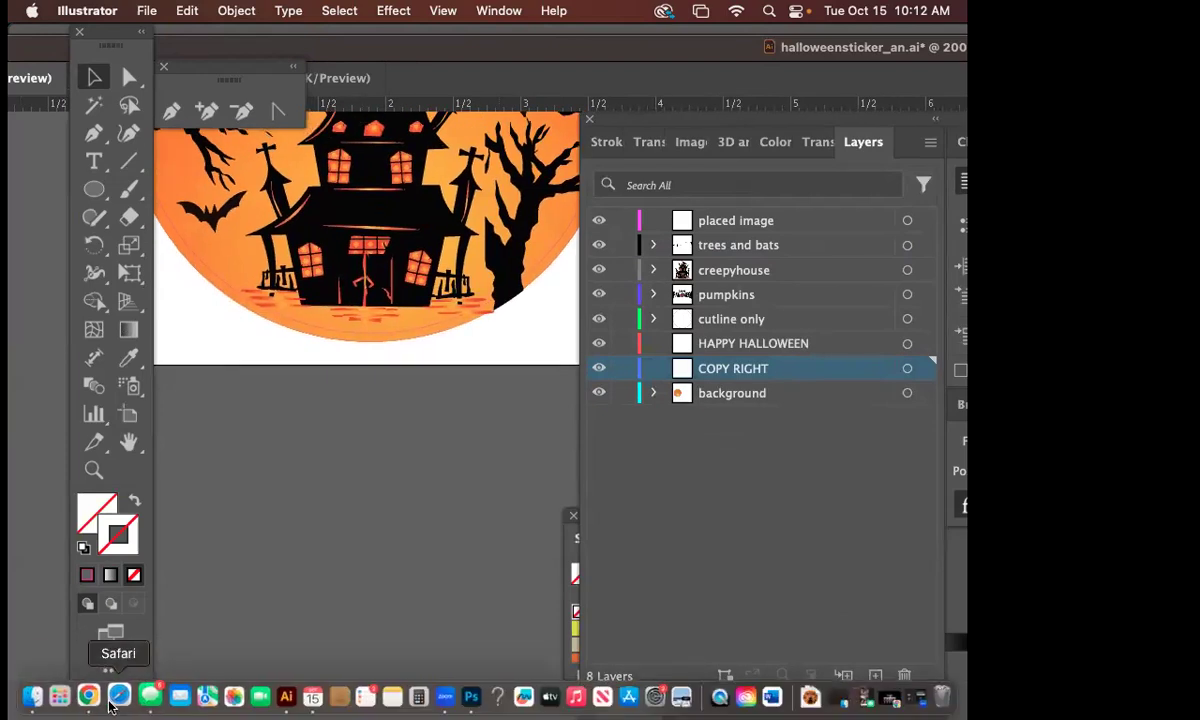
- Switch to Chrome and search the web for "free fonts halloween" in a new window
{"action": "left_click", "coordinate": [95, 700]}
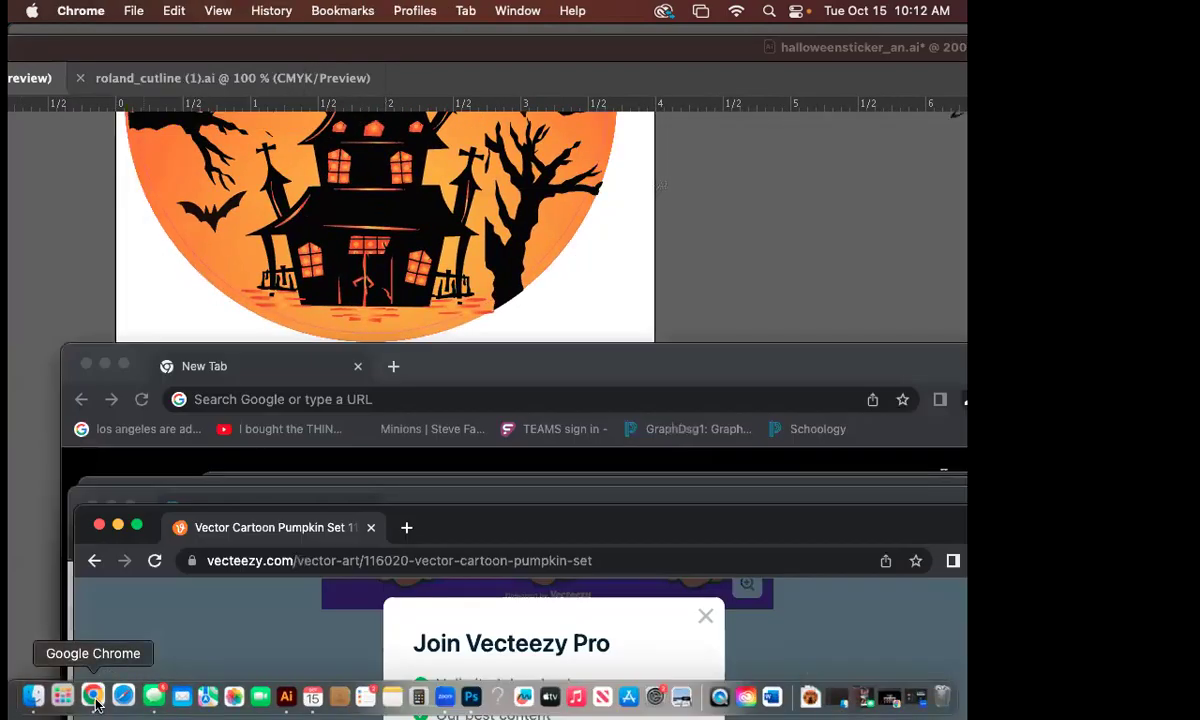
{"action": "left_click_drag", "start_coordinate": [490, 528], "coordinate": [459, 125]}
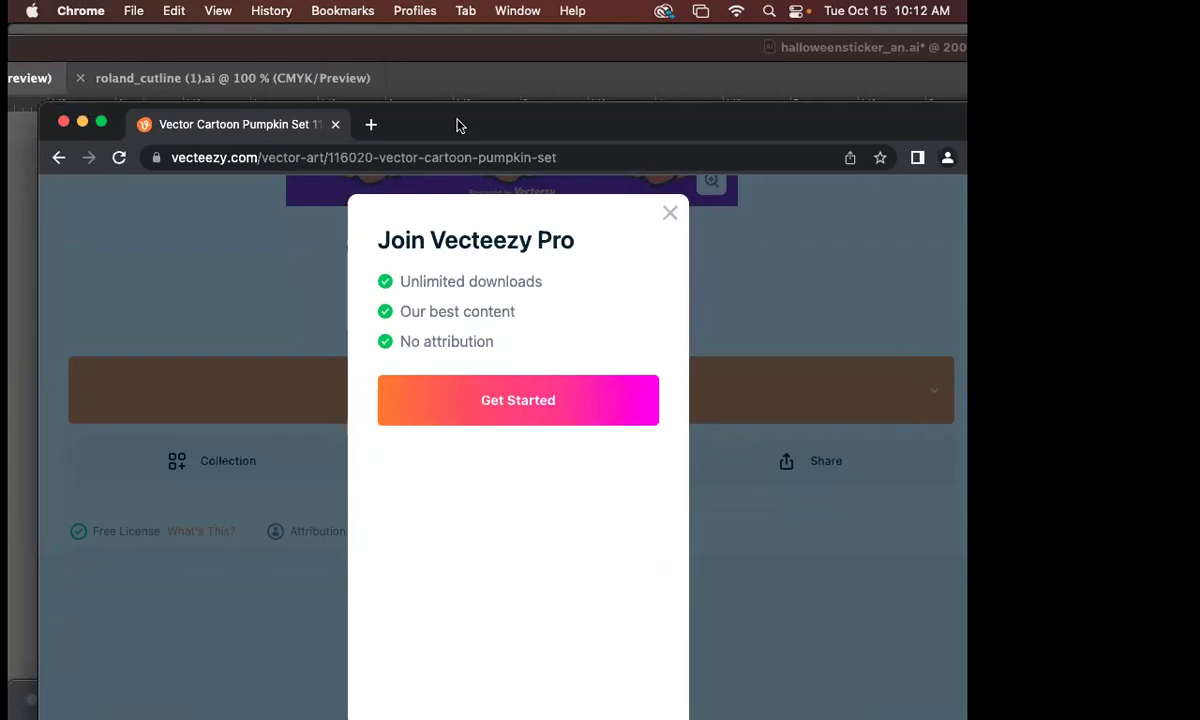
{"action": "key", "text": "super+n"}
{"action": "type", "text": "free"}
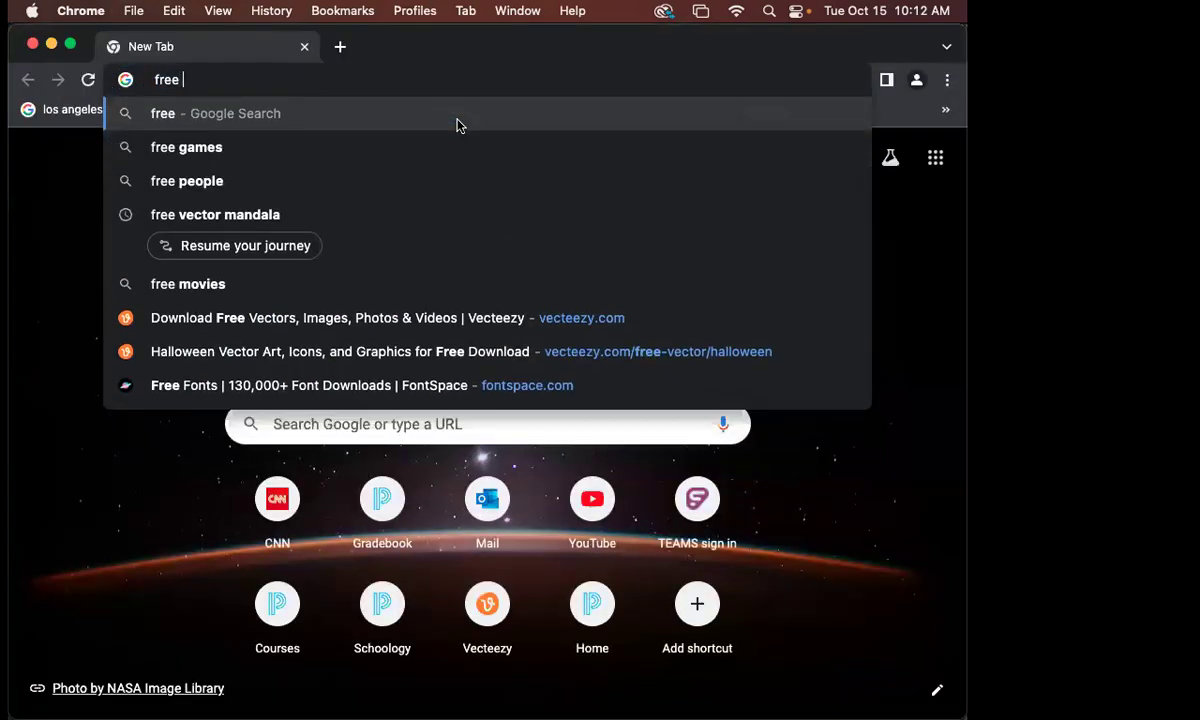
{"action": "type", "text": " fonts"}
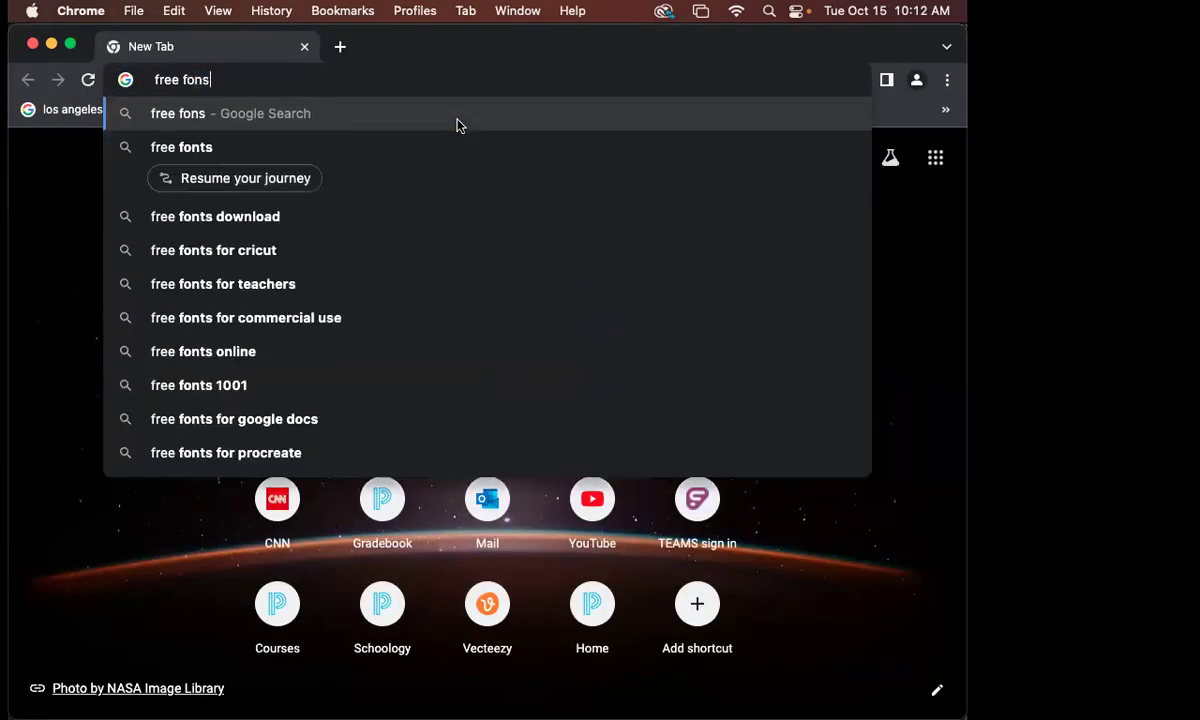
{"action": "type", "text": " hall"}
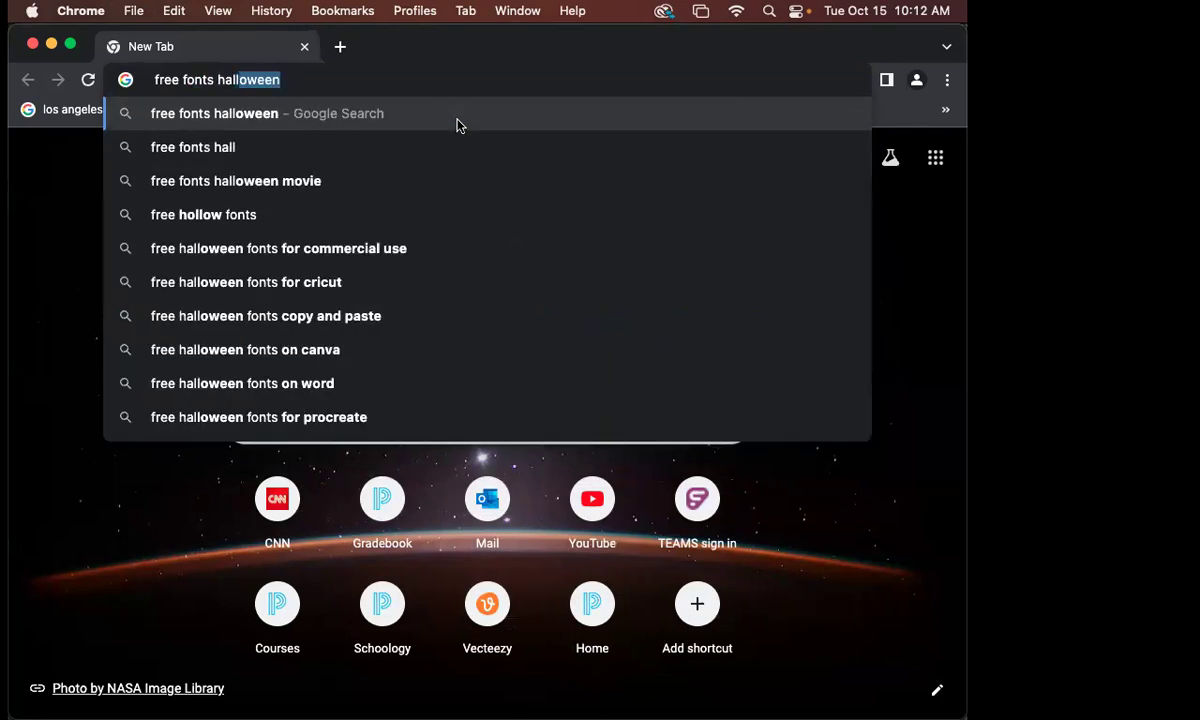
{"action": "key", "text": "Return"}
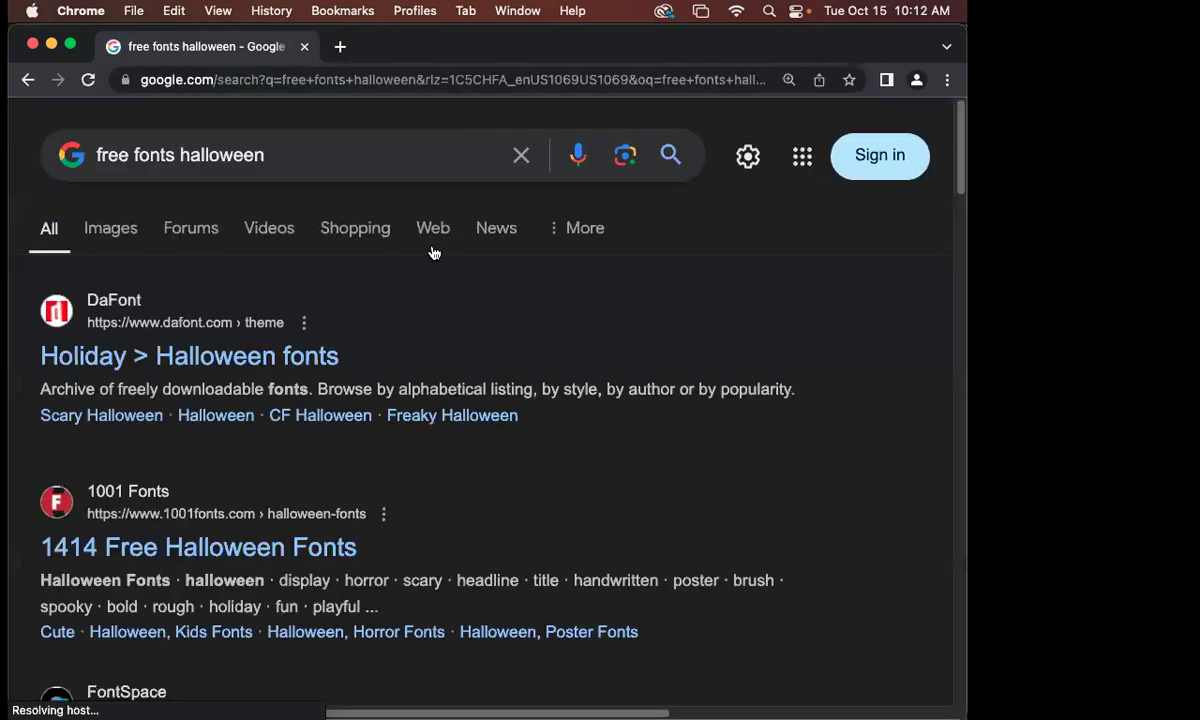
- Open DaFont's Holiday > Halloween fonts page from the results and download the Halloween Spooky font
{"action": "scroll", "coordinate": [400, 380], "scroll_direction": "down", "scroll_amount": 1}
{"action": "left_click", "coordinate": [272, 328]}
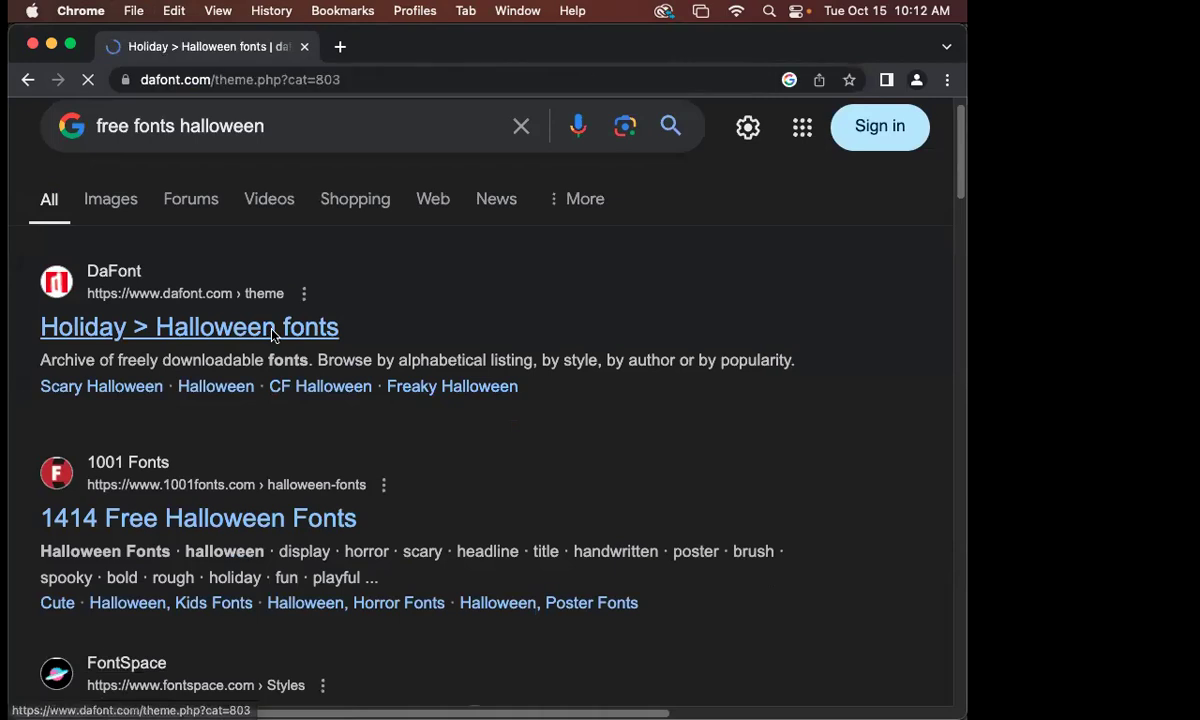
{"action": "scroll", "coordinate": [492, 396], "scroll_direction": "down", "scroll_amount": 3}
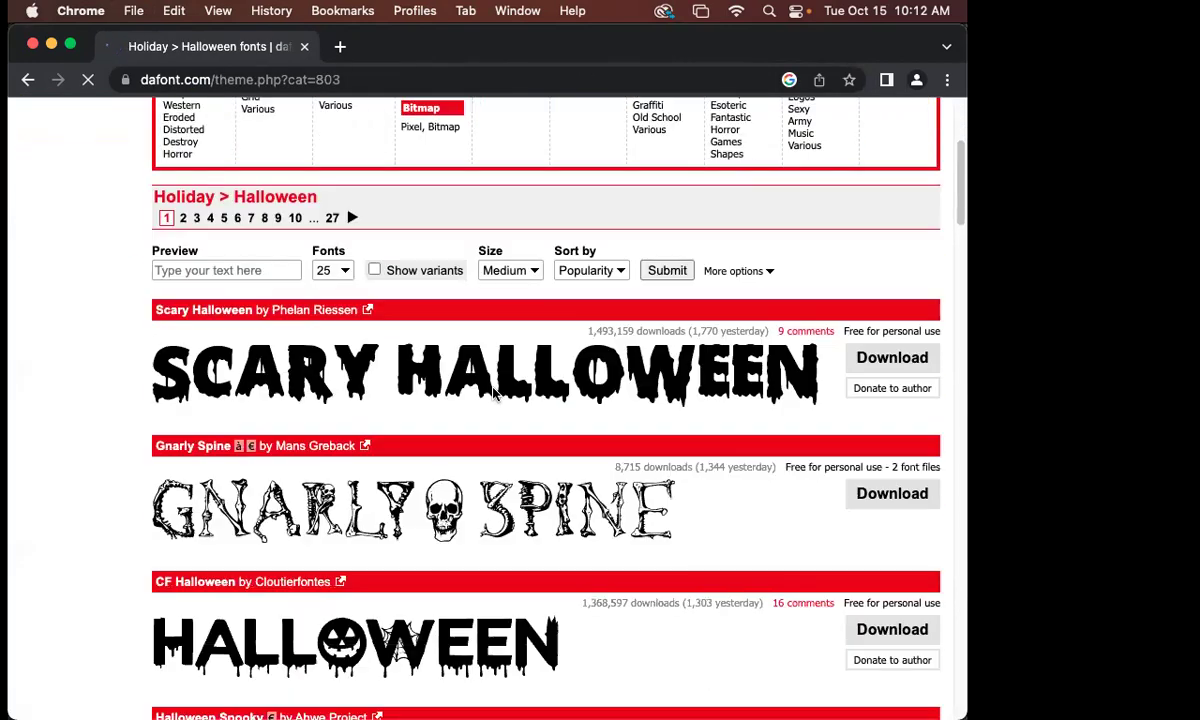
{"action": "scroll", "coordinate": [484, 392], "scroll_direction": "down", "scroll_amount": 1}
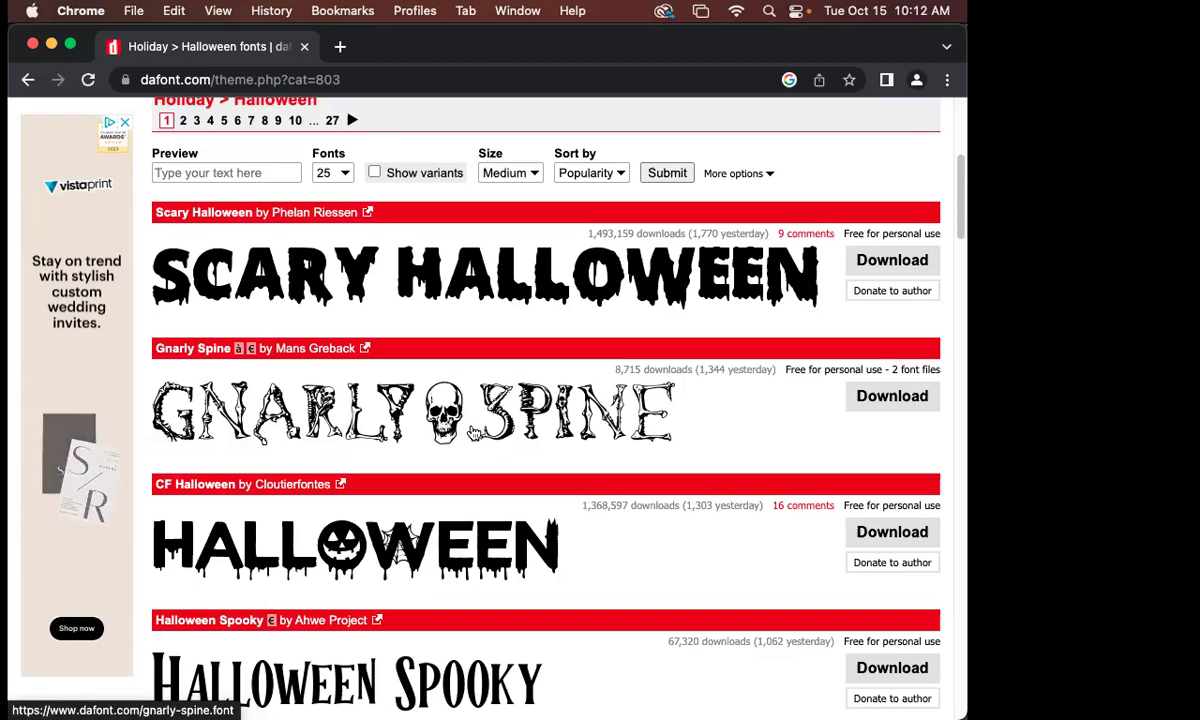
{"action": "scroll", "coordinate": [494, 432], "scroll_direction": "down", "scroll_amount": 1}
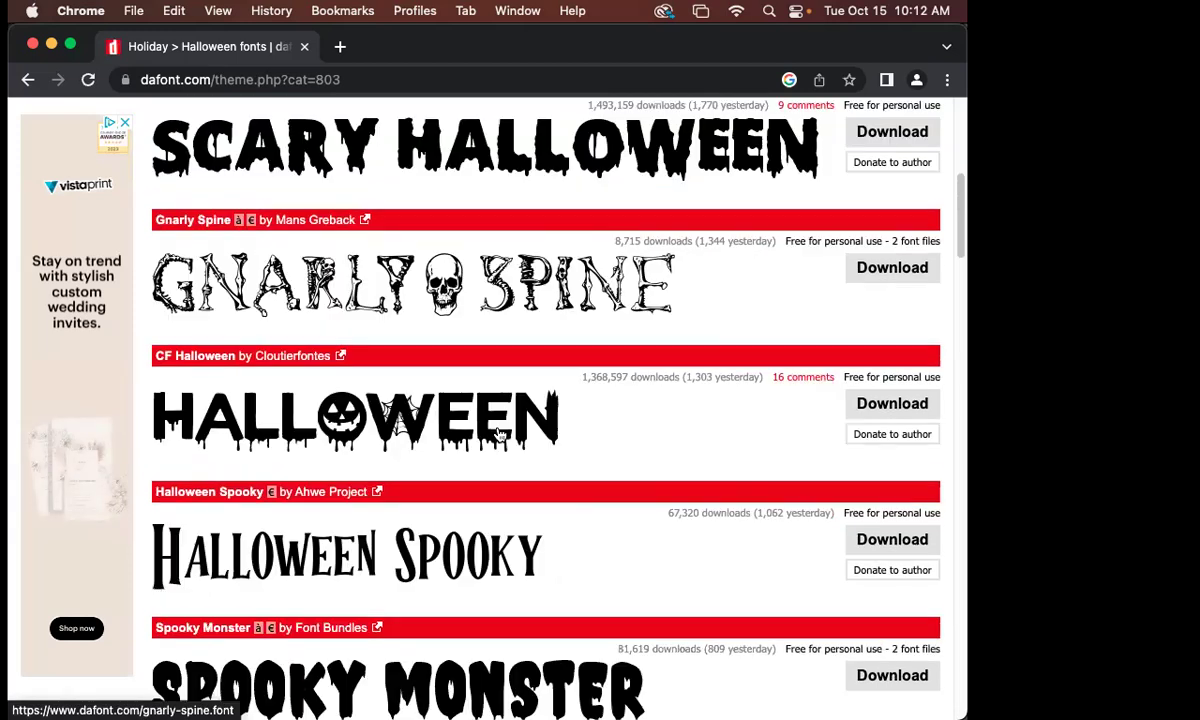
{"action": "scroll", "coordinate": [500, 433], "scroll_direction": "down", "scroll_amount": 2}
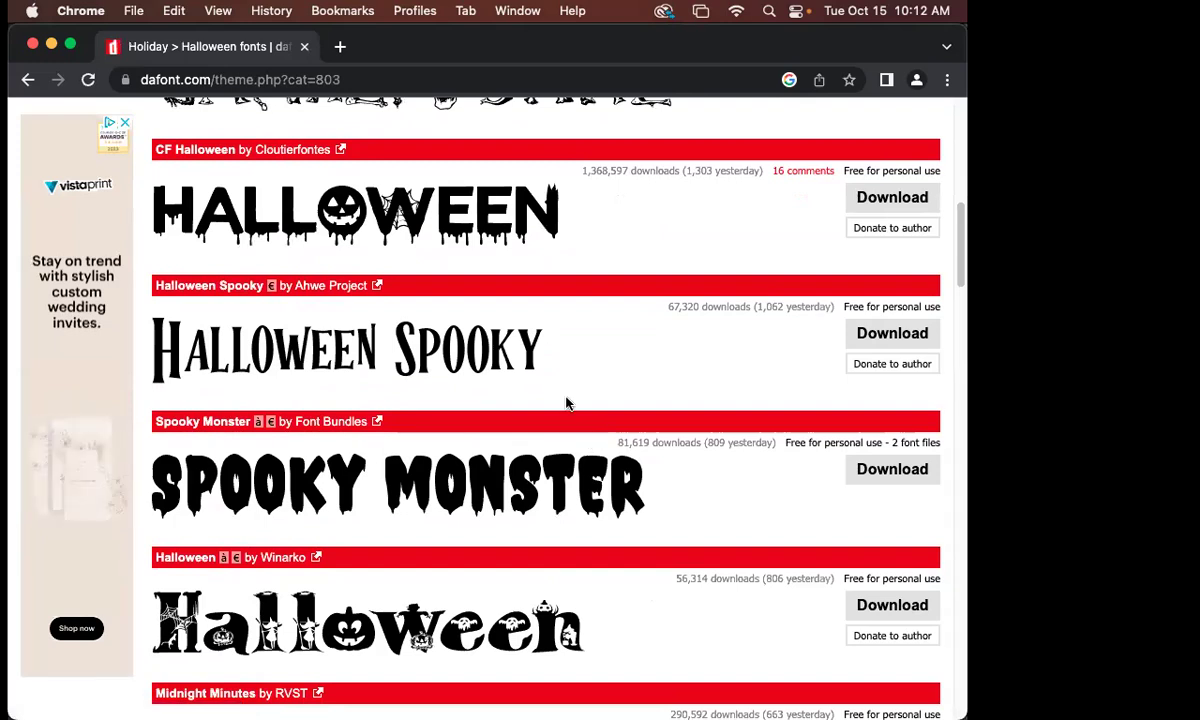
{"action": "left_click", "coordinate": [893, 342]}
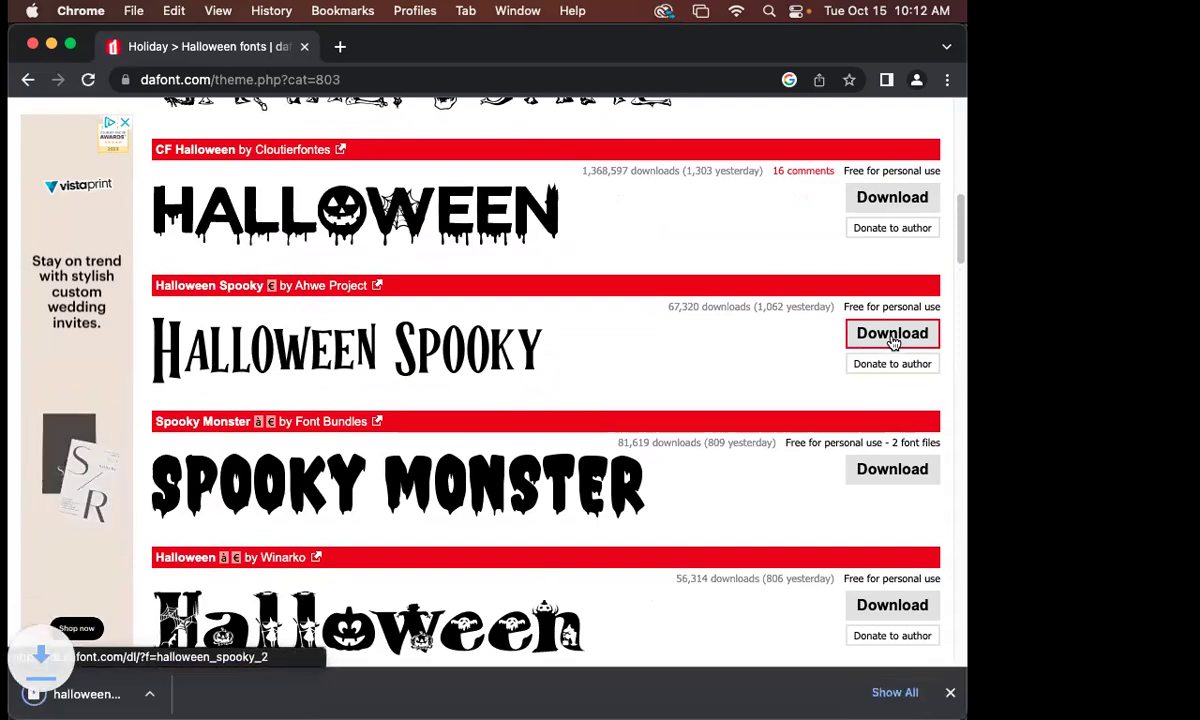
- Browse the remaining fonts on DaFont's first Halloween page down to Coraline's Cat
{"action": "scroll", "coordinate": [673, 441], "scroll_direction": "down", "scroll_amount": 10}
{"action": "scroll", "coordinate": [670, 442], "scroll_direction": "down", "scroll_amount": 1}
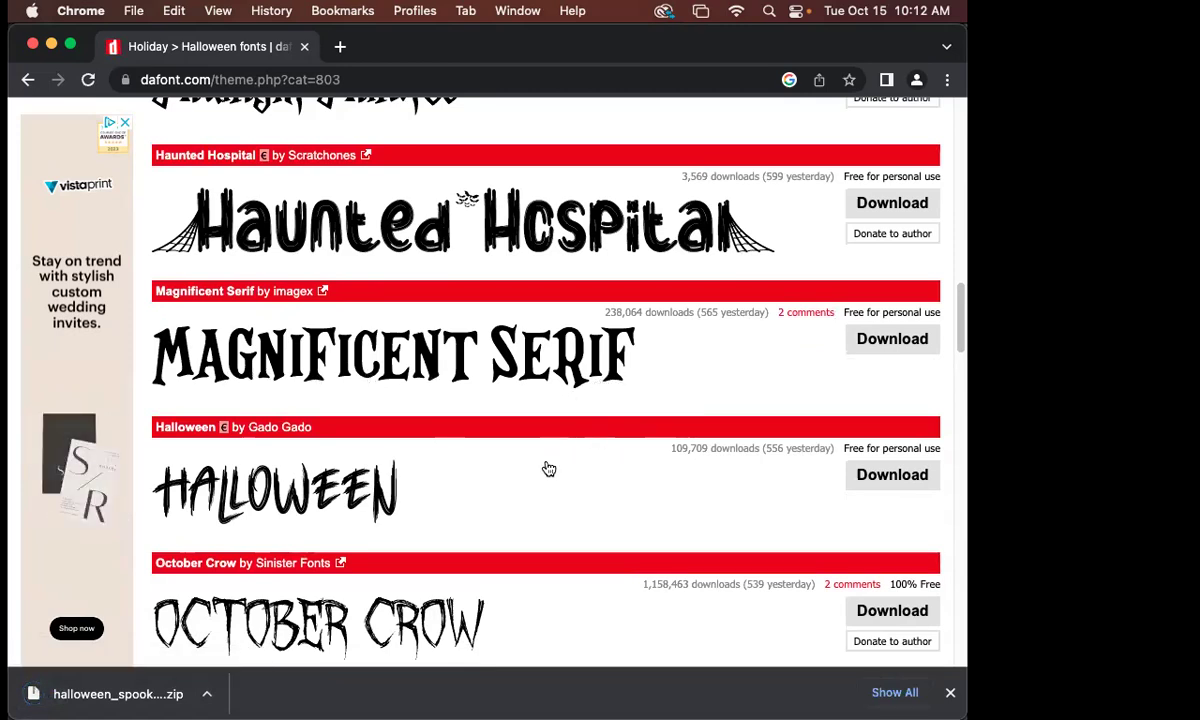
{"action": "scroll", "coordinate": [548, 493], "scroll_direction": "down", "scroll_amount": 5}
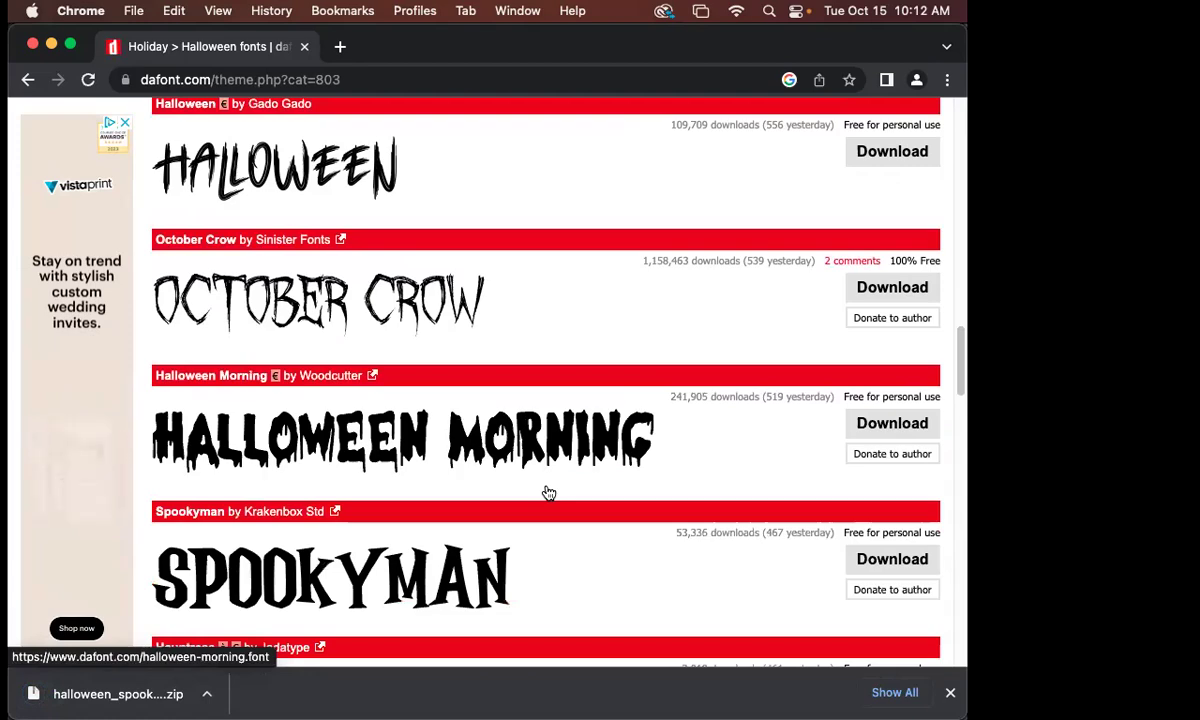
{"action": "scroll", "coordinate": [548, 493], "scroll_direction": "down", "scroll_amount": 2}
{"action": "scroll", "coordinate": [548, 493], "scroll_direction": "down", "scroll_amount": 5}
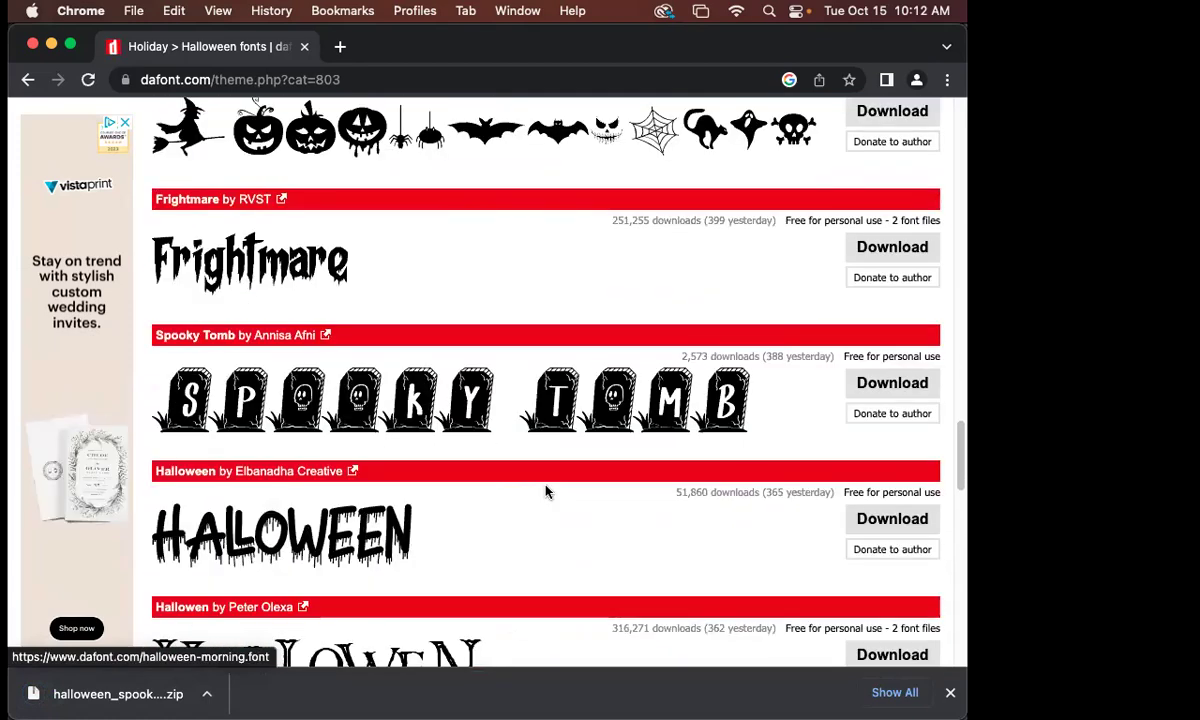
{"action": "scroll", "coordinate": [548, 493], "scroll_direction": "down", "scroll_amount": 3}
{"action": "scroll", "coordinate": [548, 493], "scroll_direction": "down", "scroll_amount": 5}
{"action": "scroll", "coordinate": [548, 490], "scroll_direction": "down", "scroll_amount": 3}
{"action": "scroll", "coordinate": [547, 488], "scroll_direction": "down", "scroll_amount": 4}
{"action": "scroll", "coordinate": [547, 485], "scroll_direction": "up", "scroll_amount": 20}
{"action": "scroll", "coordinate": [440, 245], "scroll_direction": "down", "scroll_amount": 10}
{"action": "scroll", "coordinate": [490, 277], "scroll_direction": "down", "scroll_amount": 4}
{"action": "scroll", "coordinate": [489, 278], "scroll_direction": "down", "scroll_amount": 4}
{"action": "scroll", "coordinate": [487, 276], "scroll_direction": "down", "scroll_amount": 3}
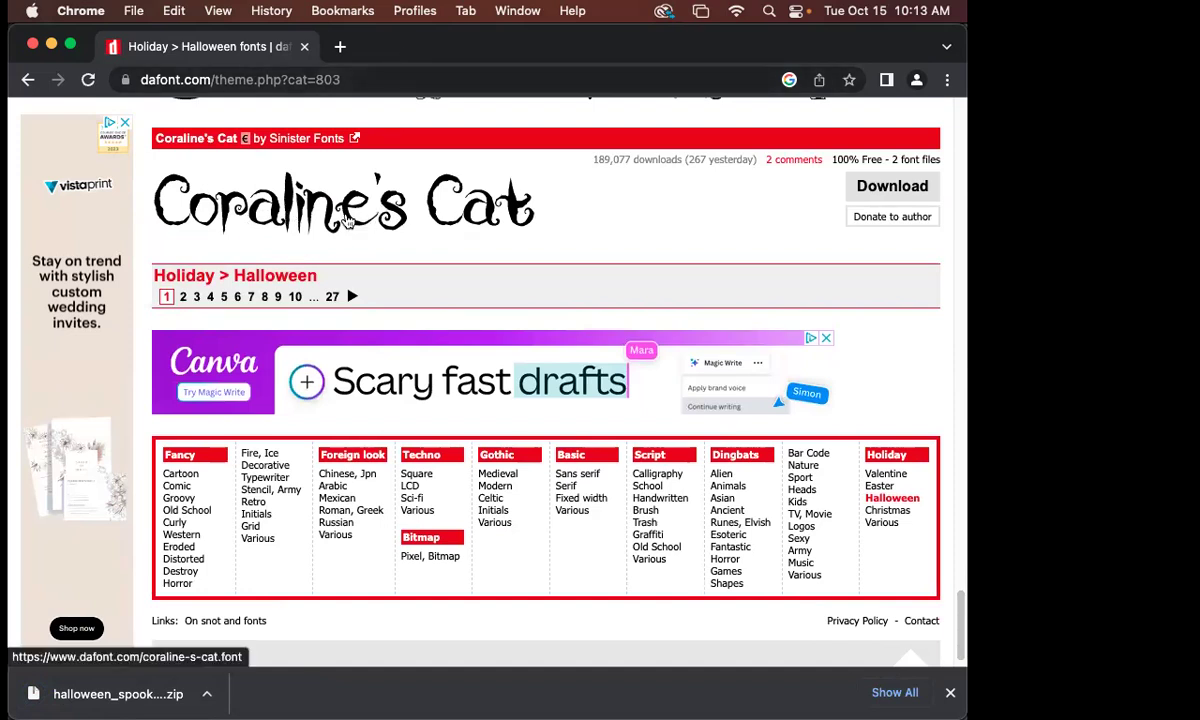
- Move the DaFont and Vecteezy browser windows aside and switch to the Halloween sticker document in Illustrator
{"action": "left_click_drag", "start_coordinate": [394, 43], "coordinate": [782, 477]}
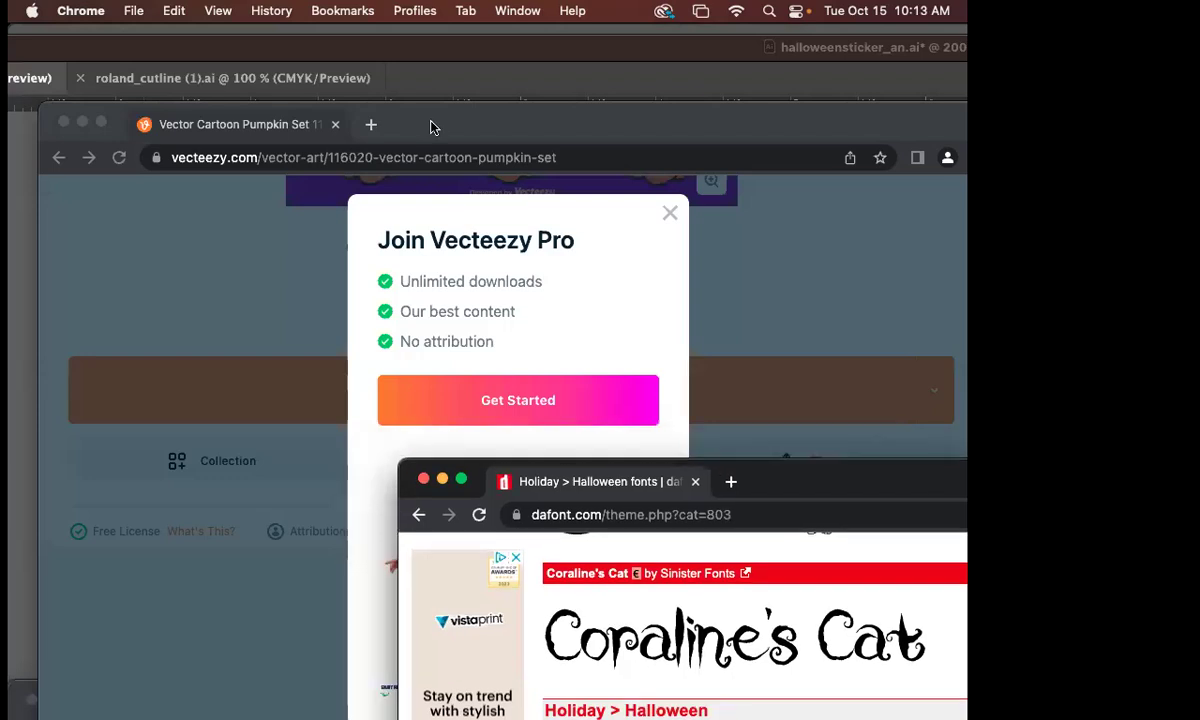
{"action": "left_click_drag", "start_coordinate": [432, 127], "coordinate": [814, 298]}
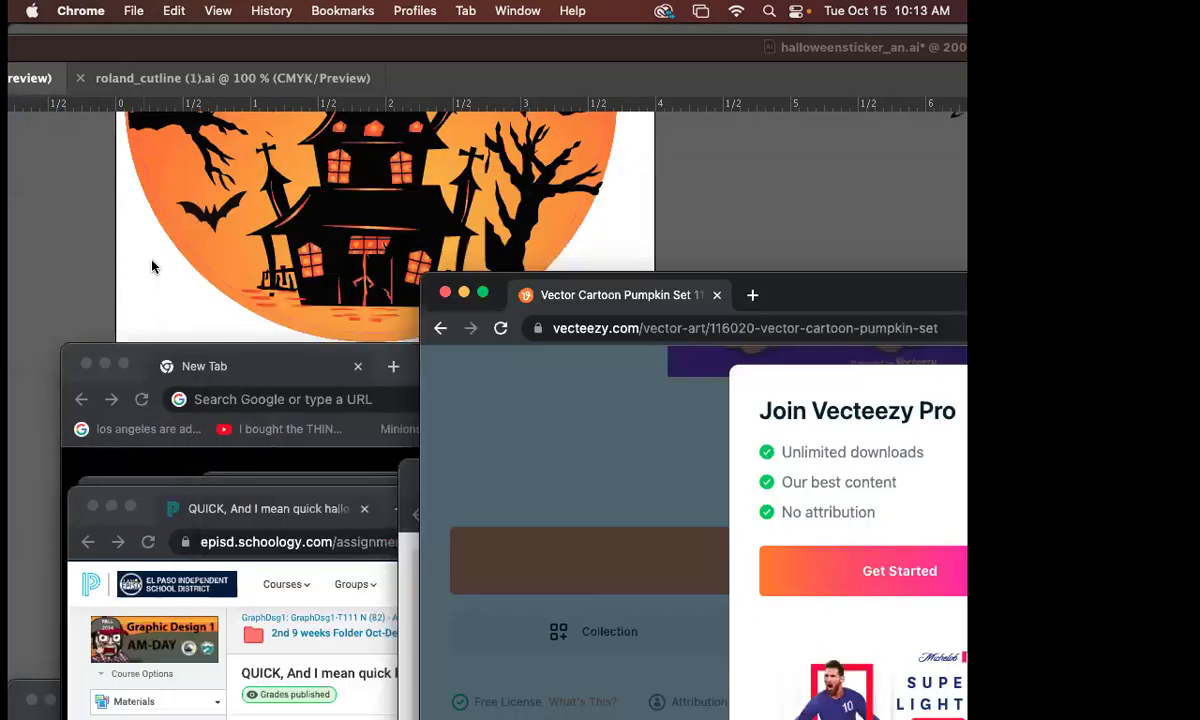
{"action": "left_click", "coordinate": [141, 258]}
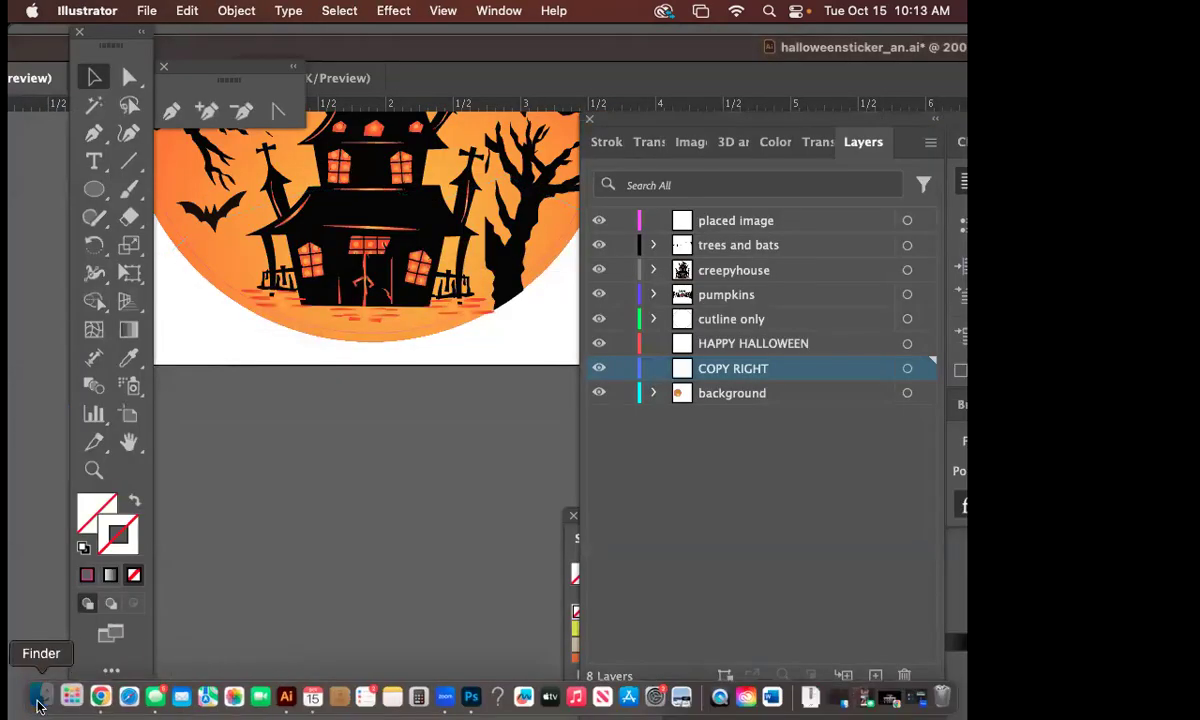
- Switch to Finder and extract halloween_spooky_2.zip in the Downloads folder
{"action": "left_click", "coordinate": [40, 700]}
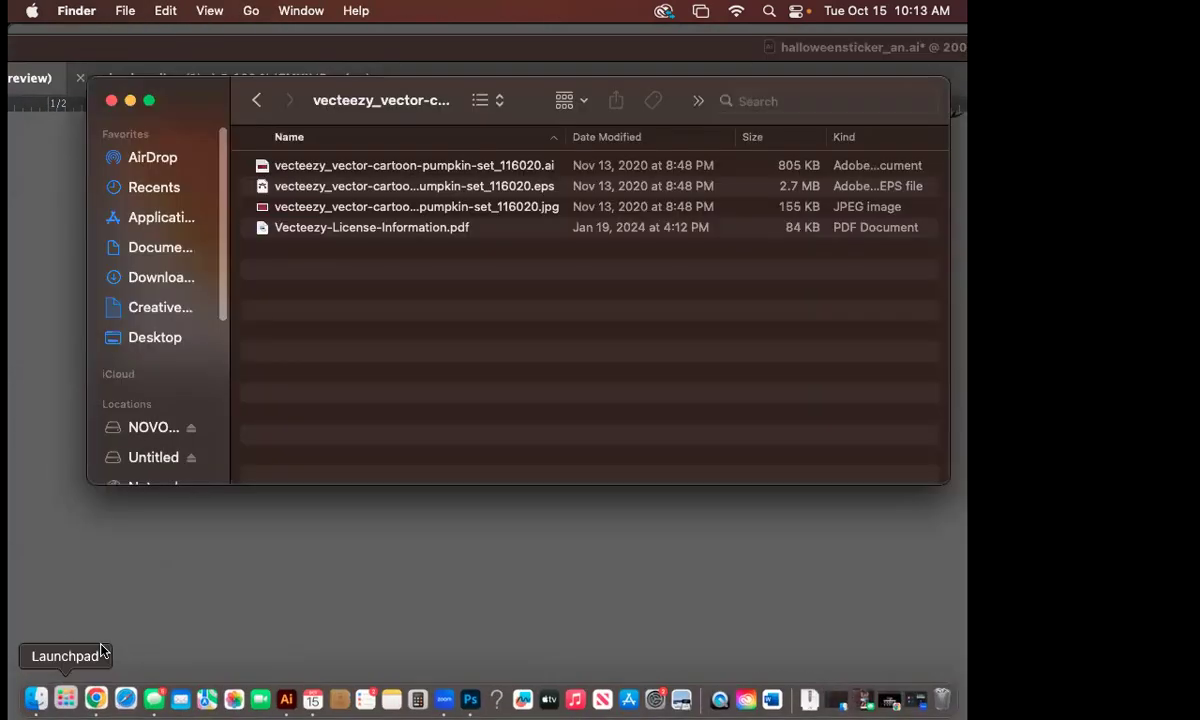
{"action": "left_click", "coordinate": [176, 252]}
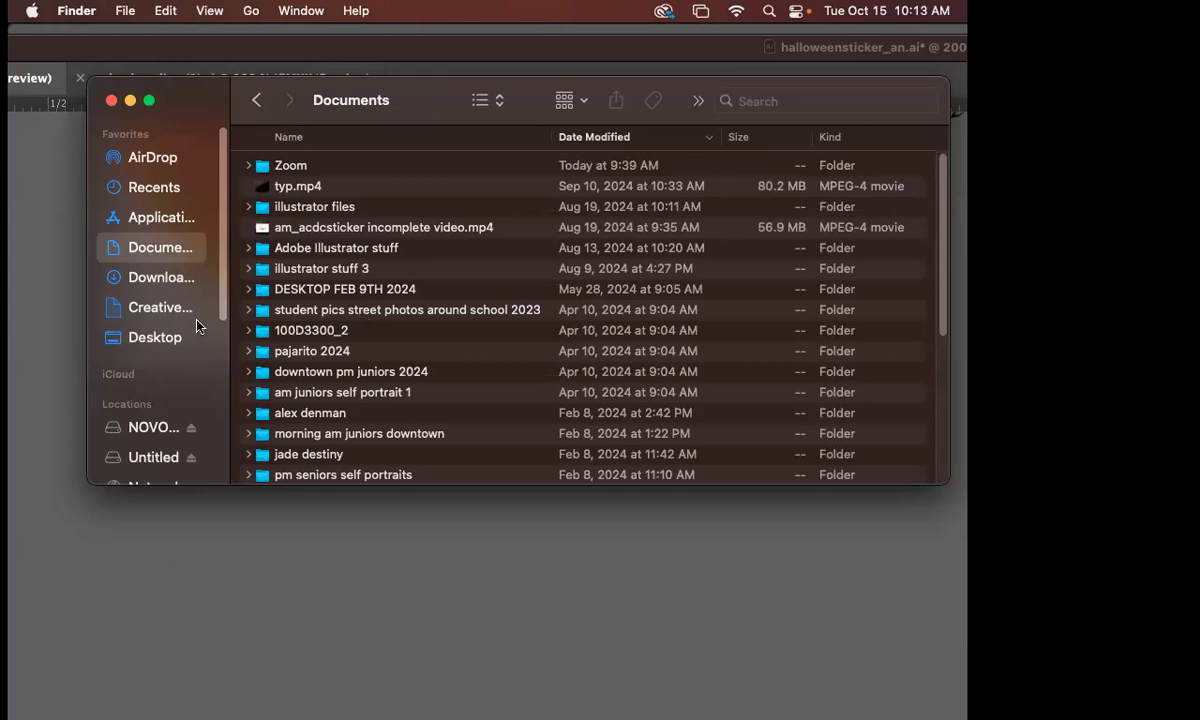
{"action": "left_click", "coordinate": [161, 279]}
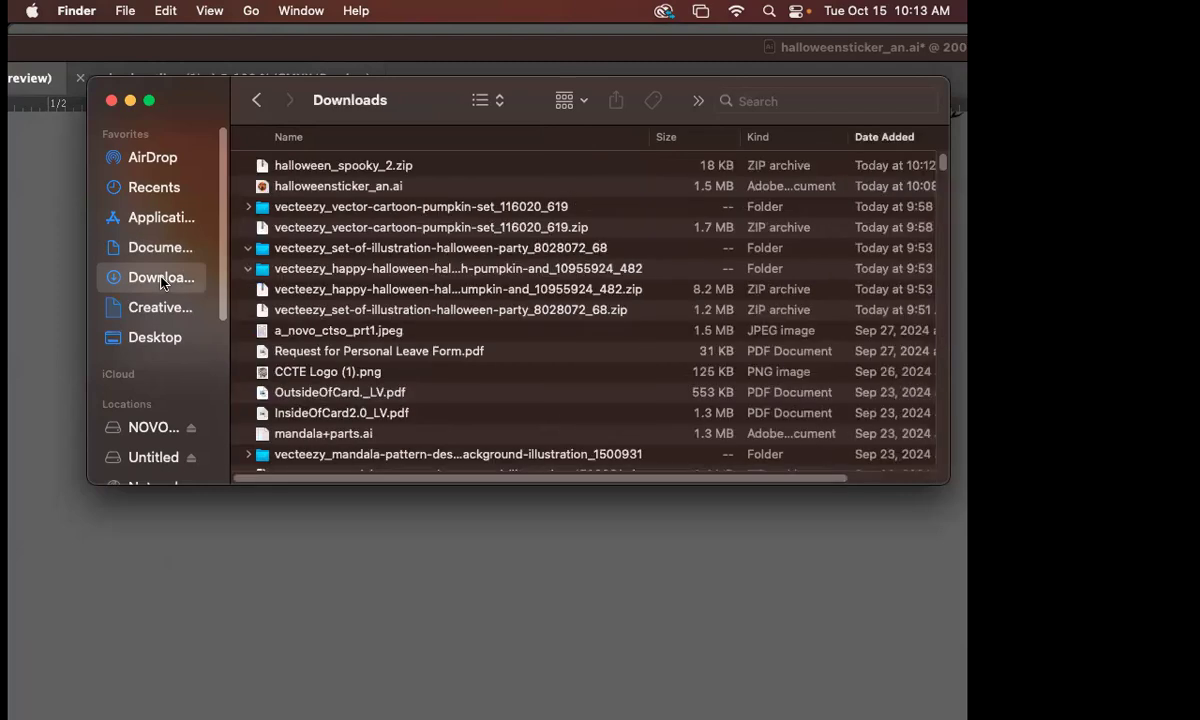
{"action": "double_click", "coordinate": [384, 171]}
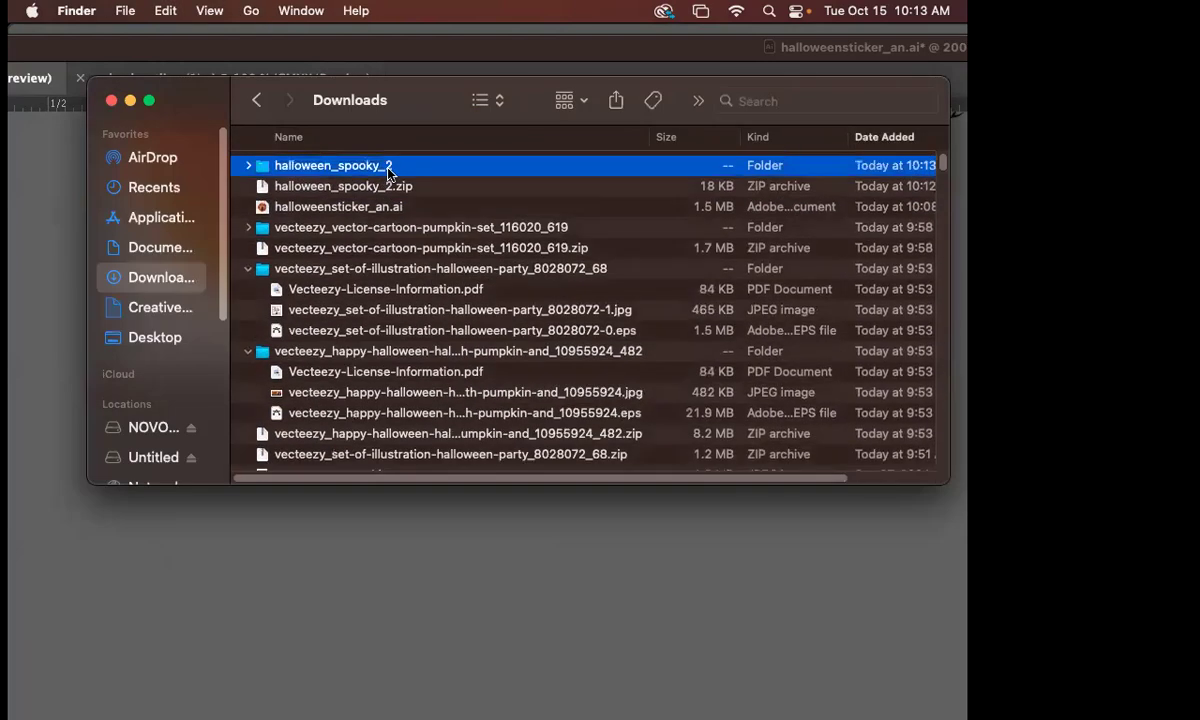
- Open the Halloween Spooky.otf font file from the extracted halloween_spooky_2 folder
{"action": "double_click", "coordinate": [311, 172]}
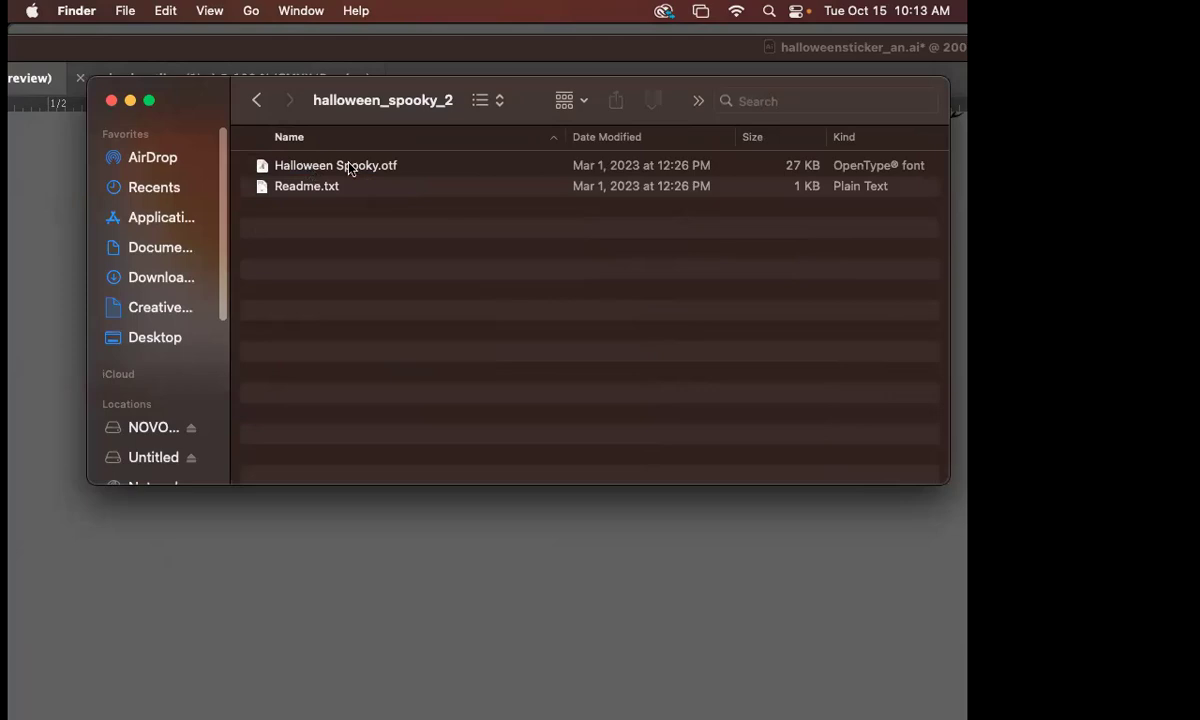
{"action": "left_click", "coordinate": [389, 168]}
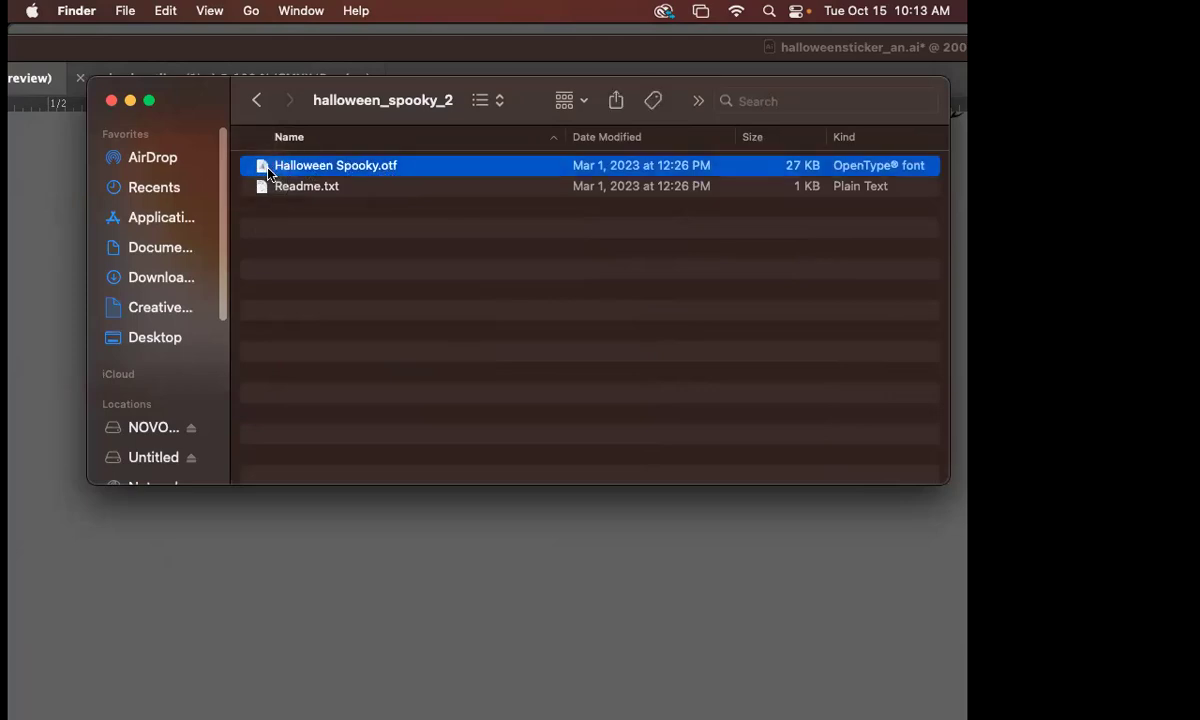
{"action": "double_click", "coordinate": [328, 173]}
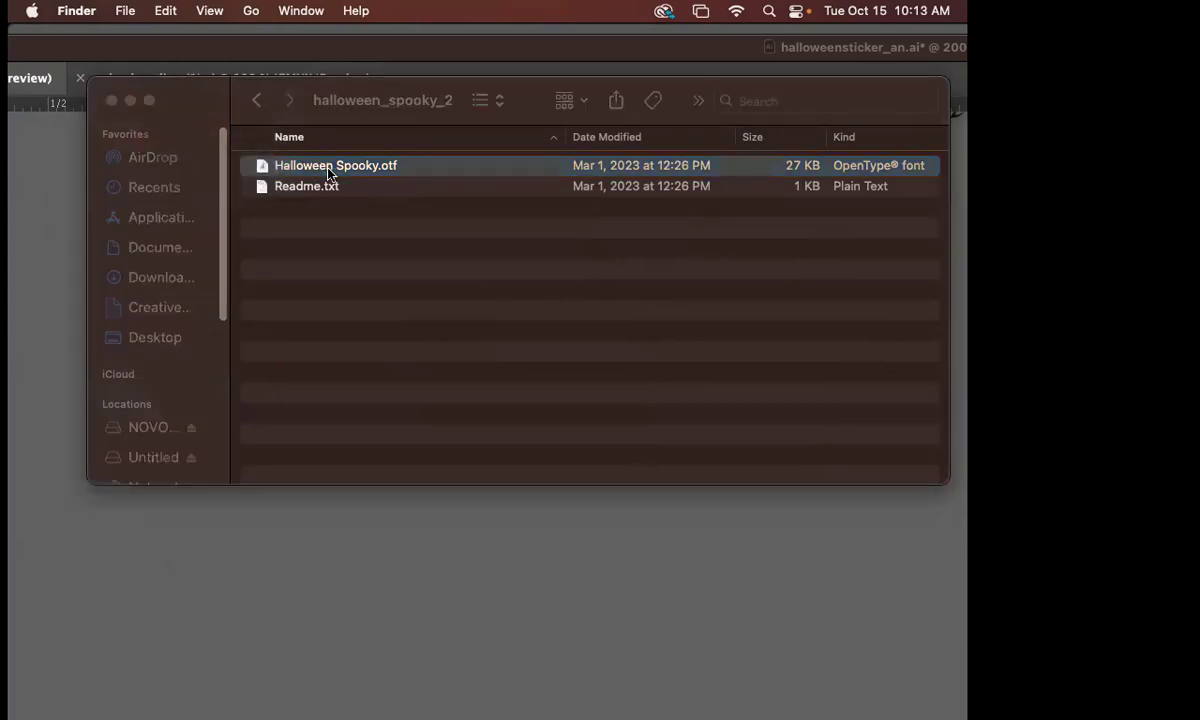
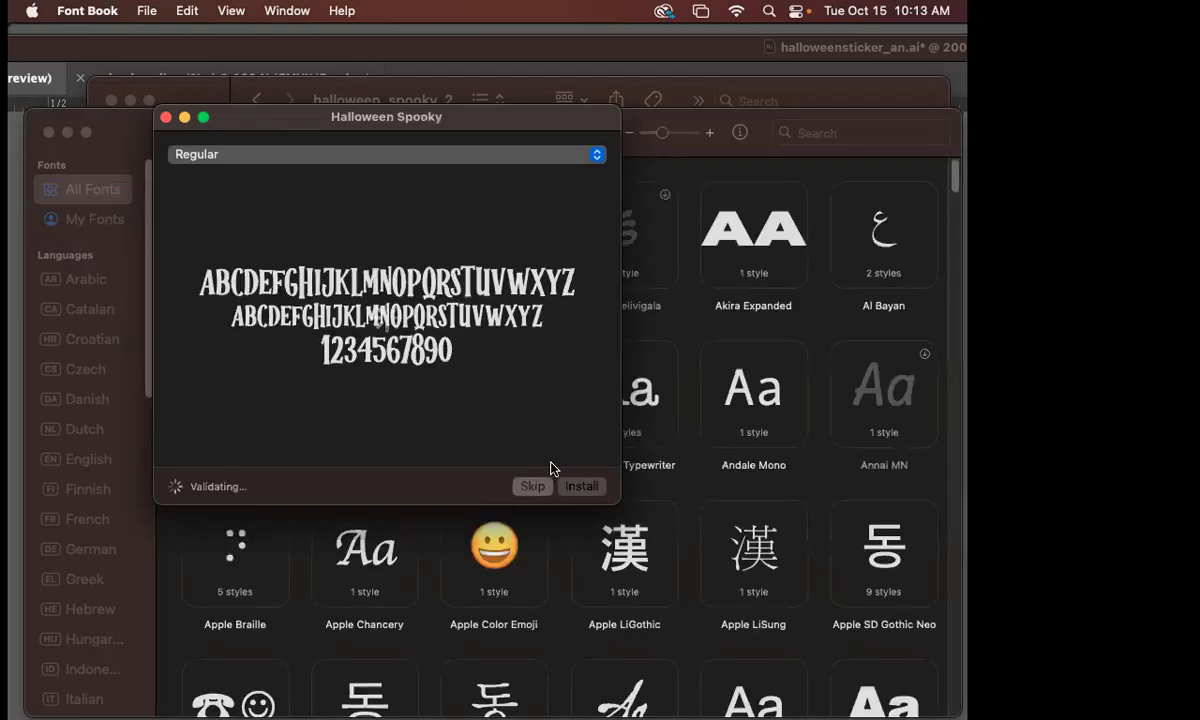
- Install the Halloween Spooky font and return to the halloweensticker_an.ai document in Illustrator
{"action": "left_click", "coordinate": [583, 485]}
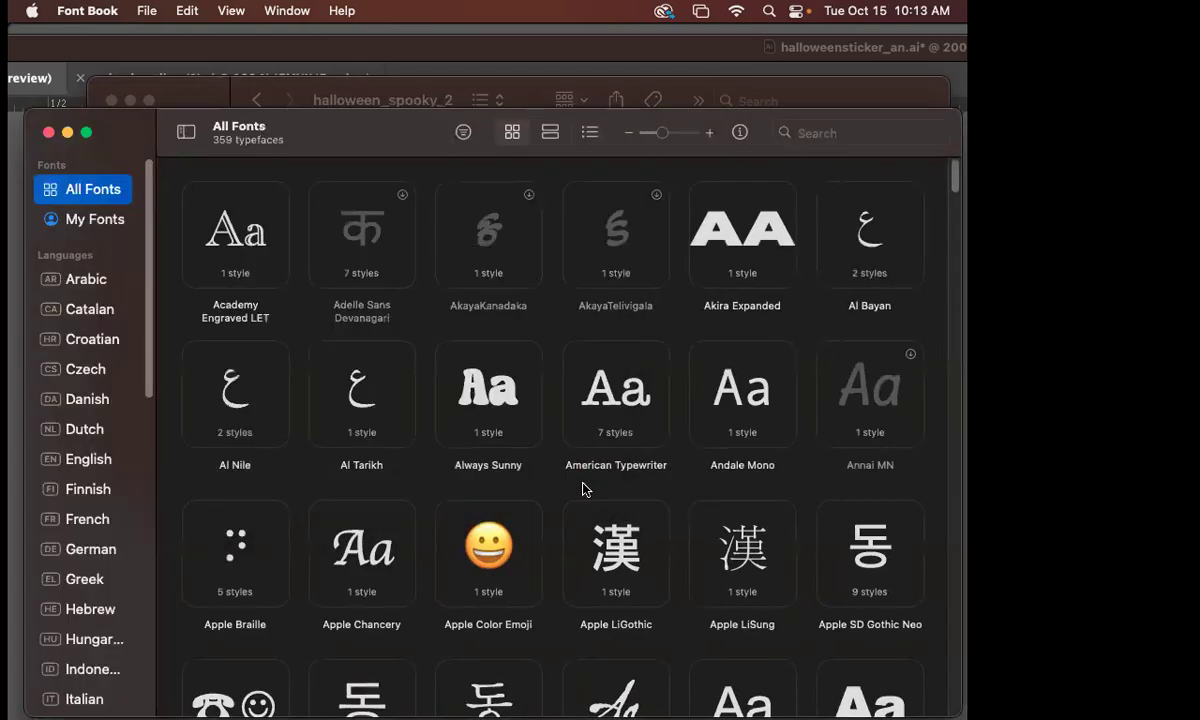
{"action": "left_click", "coordinate": [210, 100]}
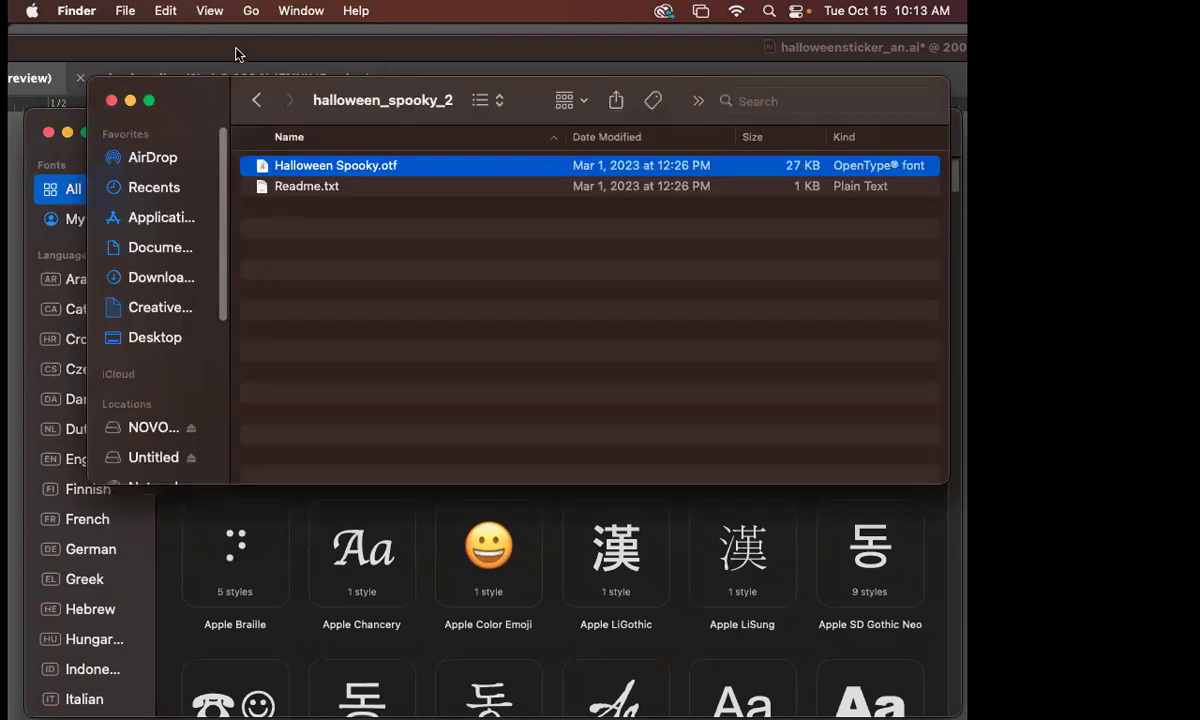
{"action": "left_click", "coordinate": [234, 55]}
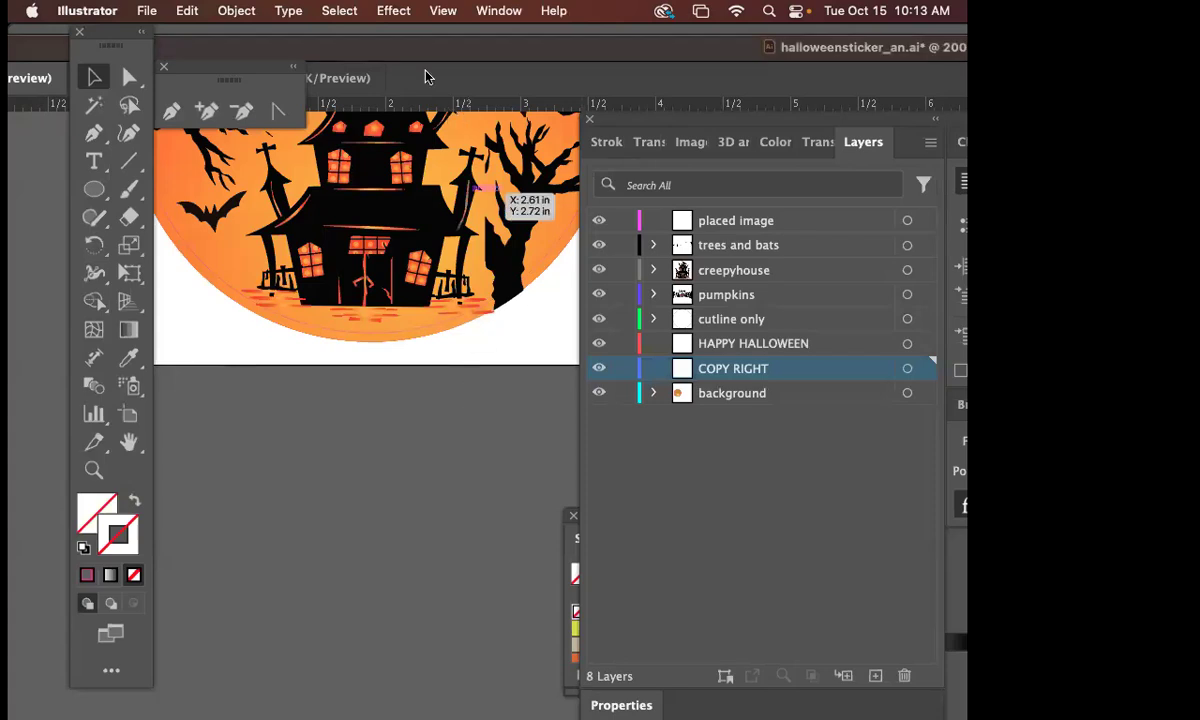
{"action": "mouse_move", "coordinate": [470, 705]}
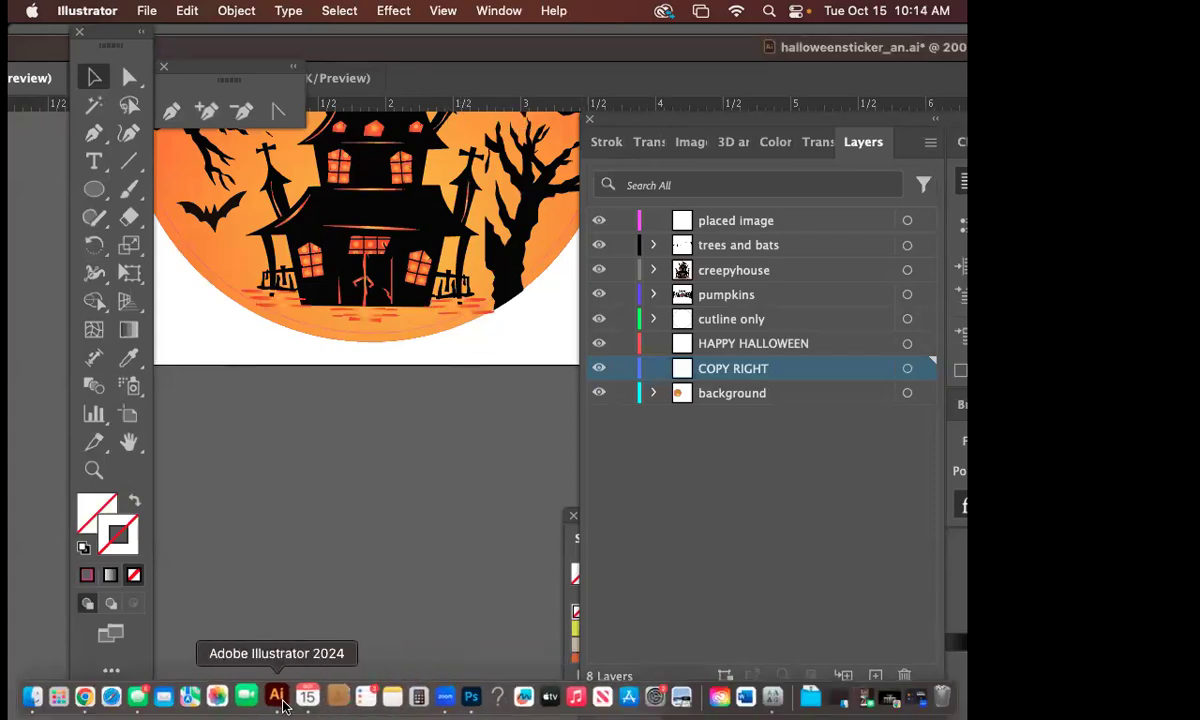
{"action": "left_click", "coordinate": [40, 700]}
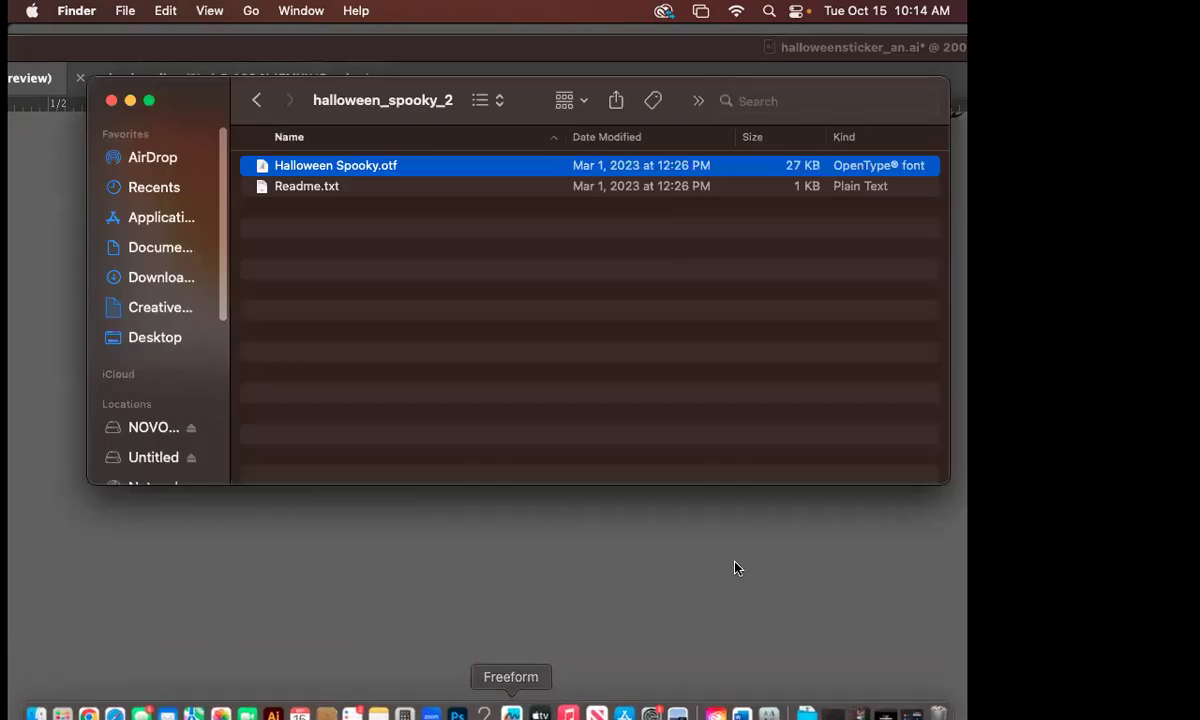
{"action": "left_click", "coordinate": [714, 522]}
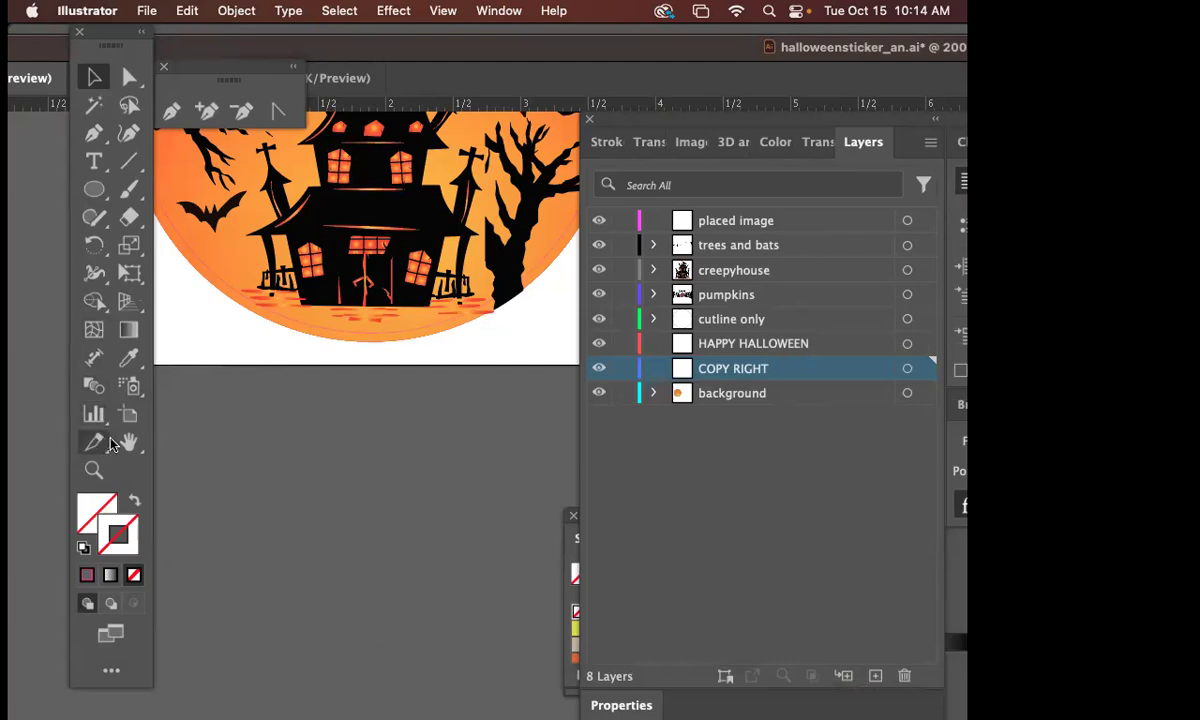
- Move the COPY RIGHT layer to the top of the layer stack and place the cutline only layer above it
{"action": "left_click_drag", "start_coordinate": [823, 375], "coordinate": [828, 208]}
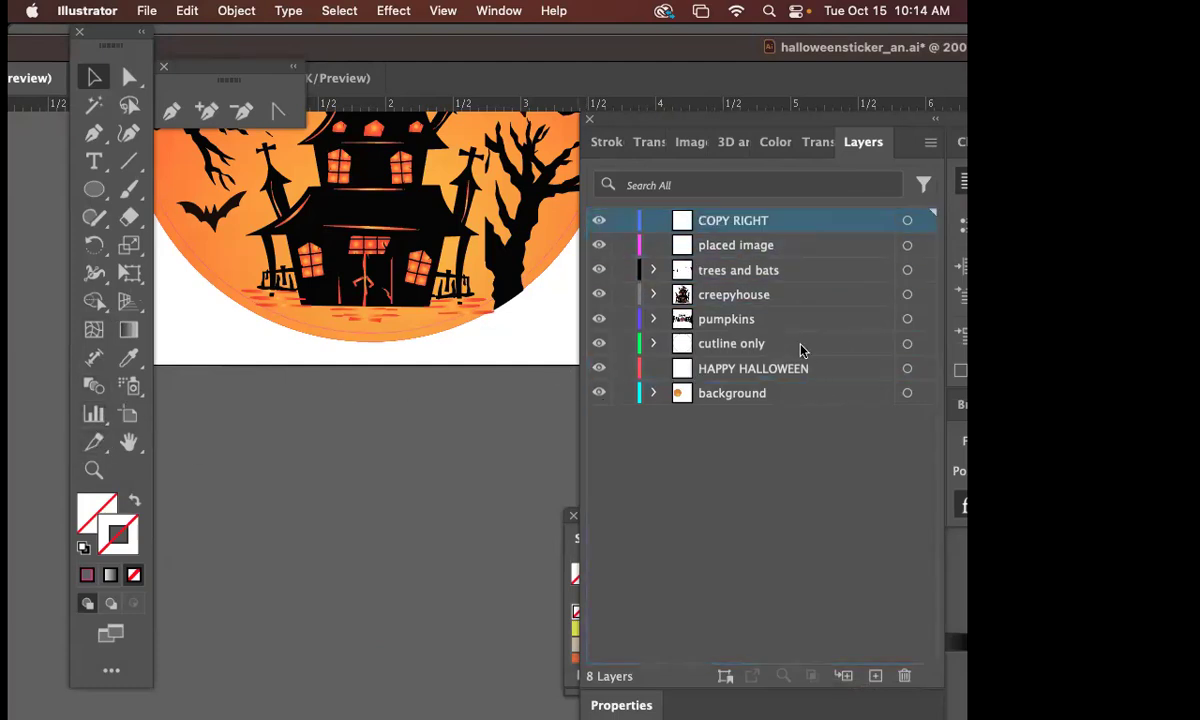
{"action": "left_click_drag", "start_coordinate": [800, 349], "coordinate": [804, 208]}
- Add point text with the designer's name followed by ©2024 on the COPY RIGHT layer, just below the artboard
{"action": "key", "text": "t"}
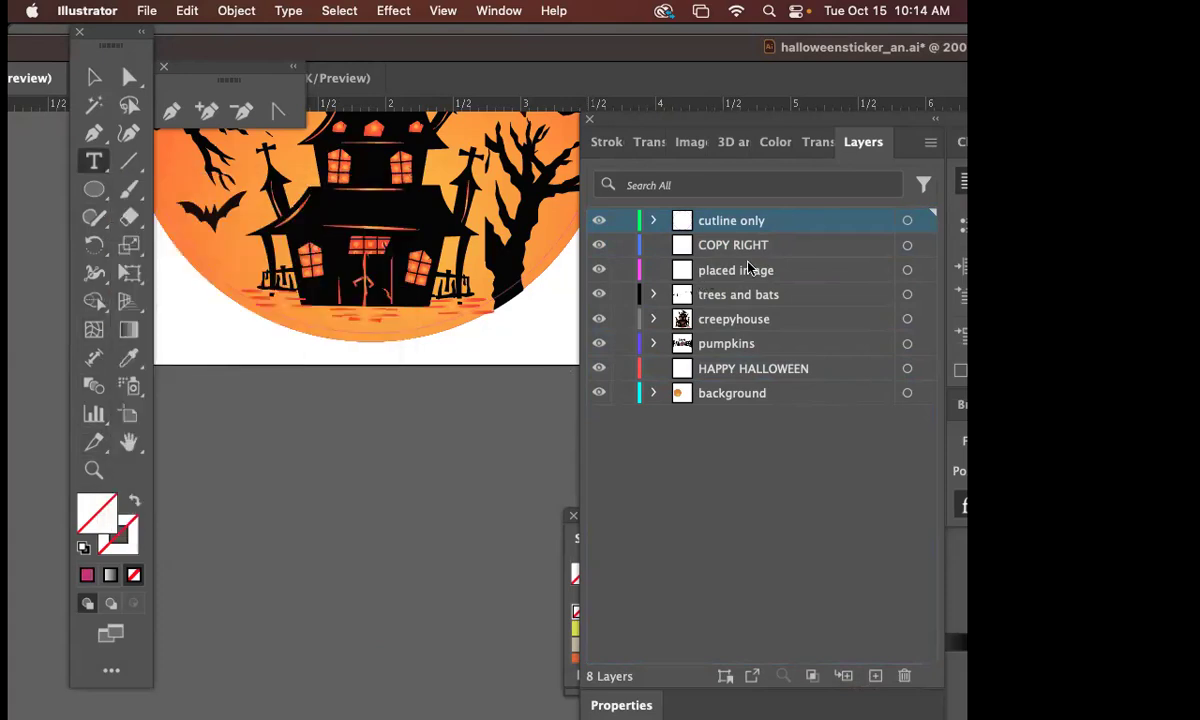
{"action": "left_click", "coordinate": [771, 245]}
{"action": "left_click", "coordinate": [273, 405]}
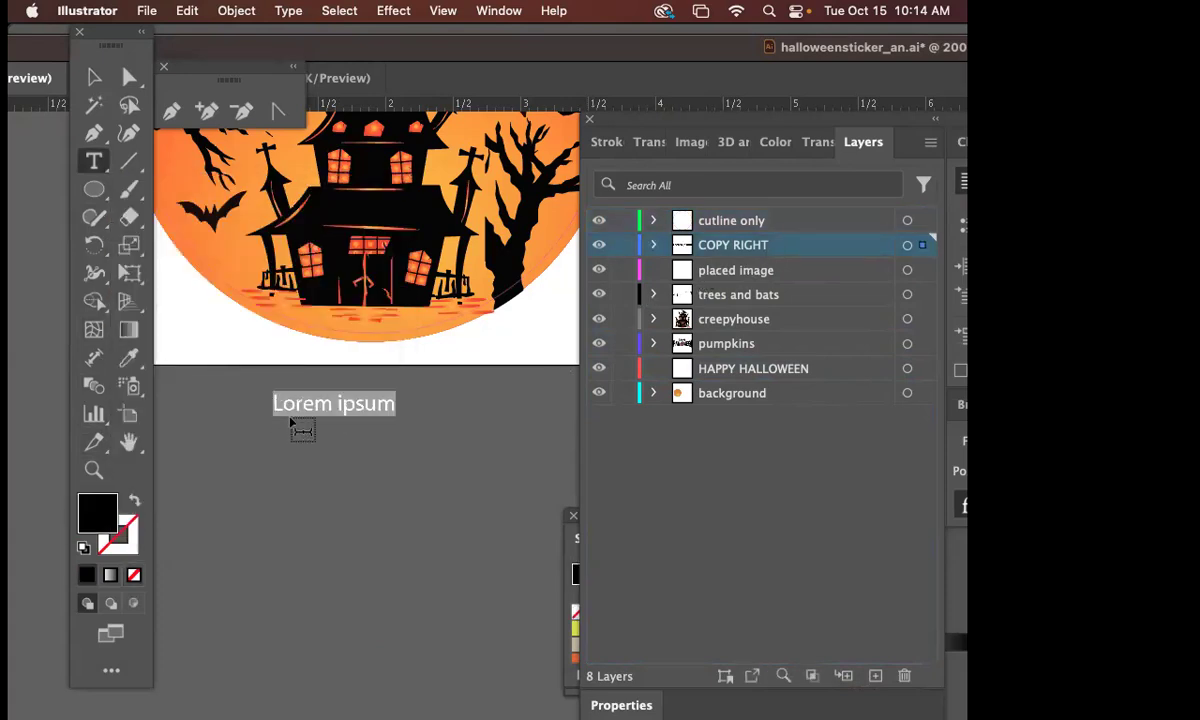
{"action": "type", "text": "T.Novo"}
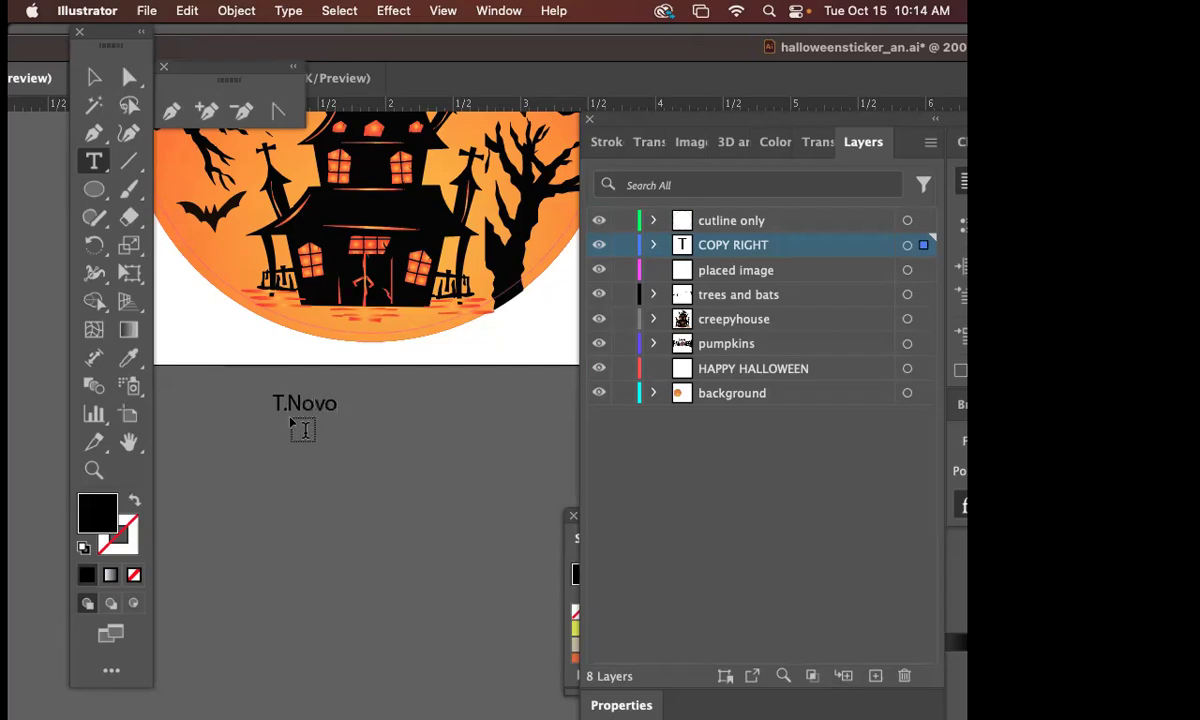
{"action": "type", "text": " ©"}
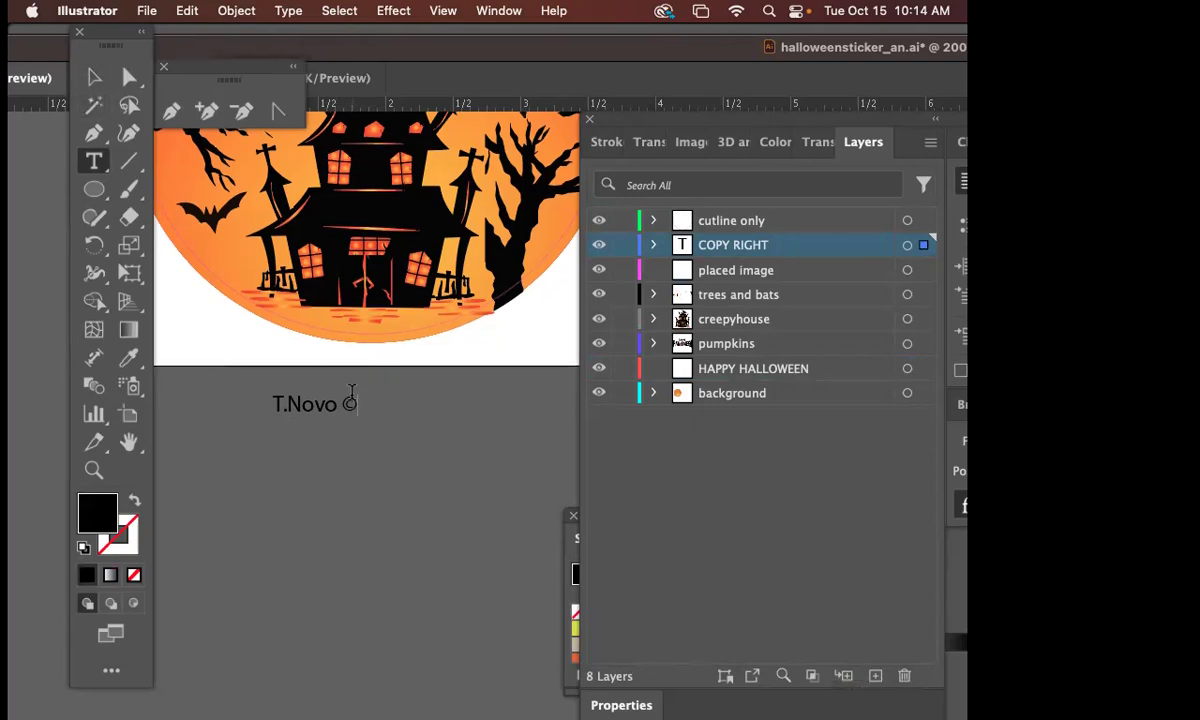
{"action": "type", "text": "024"}
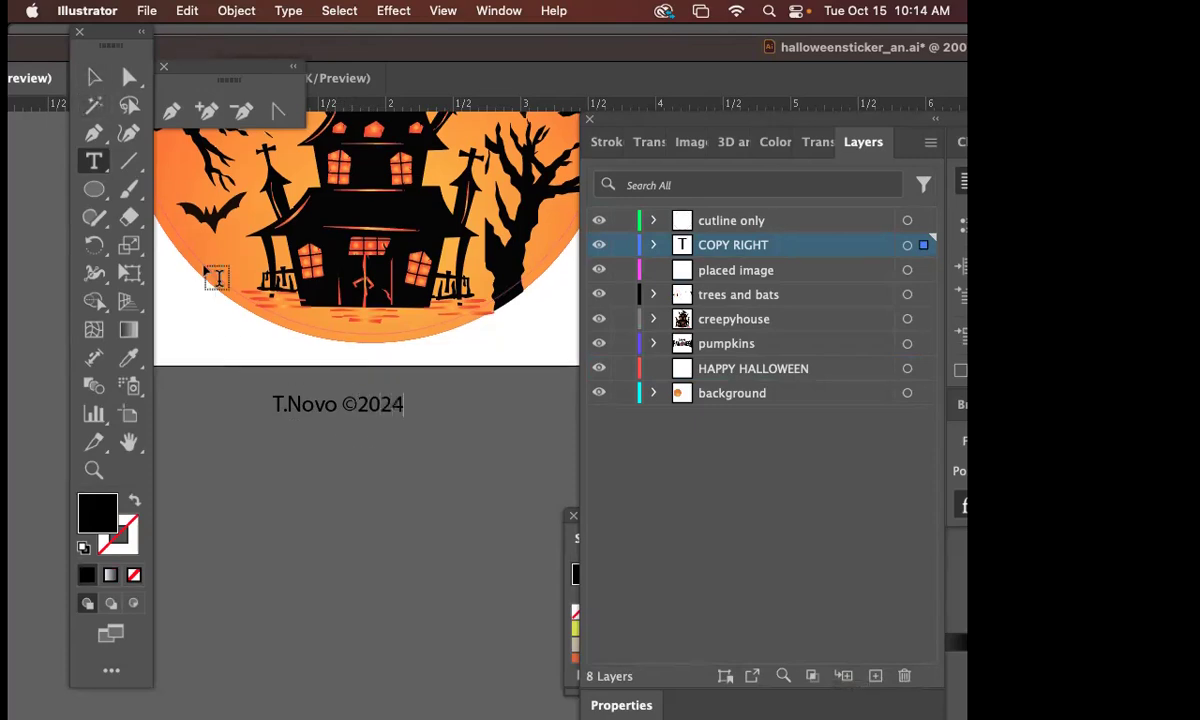
{"action": "left_click", "coordinate": [94, 77]}
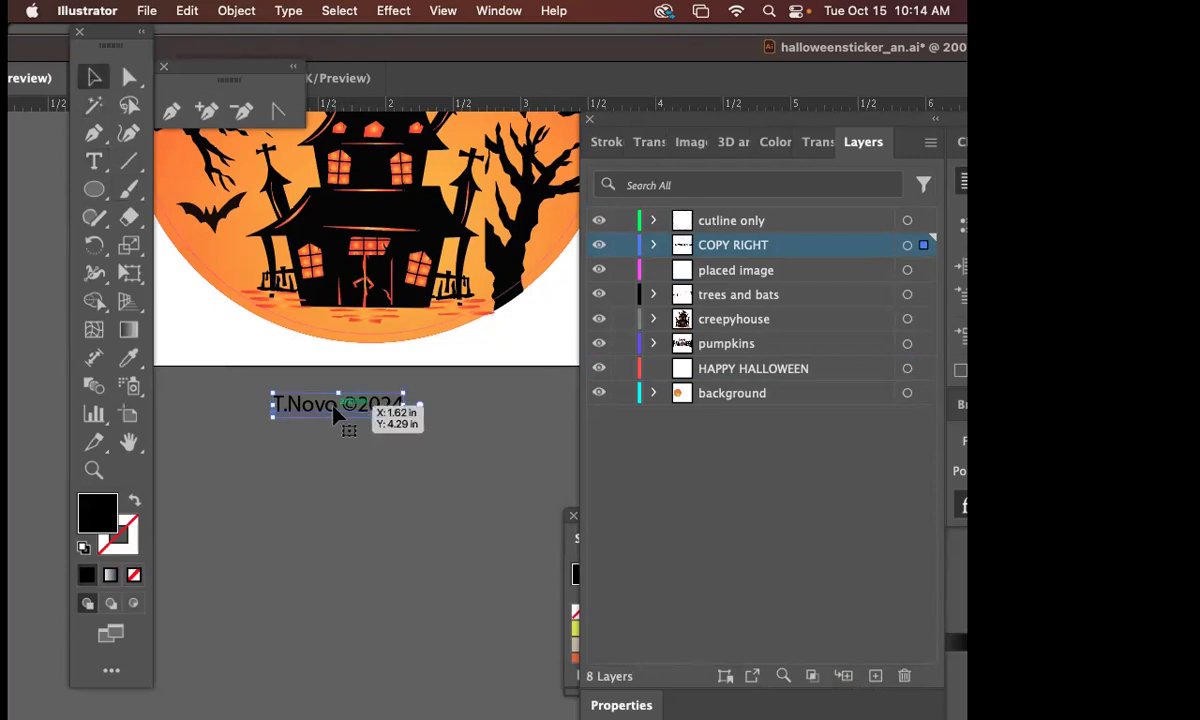
- Change the copyright text's font to Halloween Spooky Regular
{"action": "key", "text": "super+plus"}
{"action": "key", "text": "super+plus"}
{"action": "key", "text": "super+plus"}
{"action": "left_click_drag", "start_coordinate": [450, 415], "coordinate": [177, 246]}
{"action": "left_click_drag", "start_coordinate": [447, 487], "coordinate": [279, 257]}
{"action": "left_click_drag", "start_coordinate": [425, 350], "coordinate": [303, 265]}
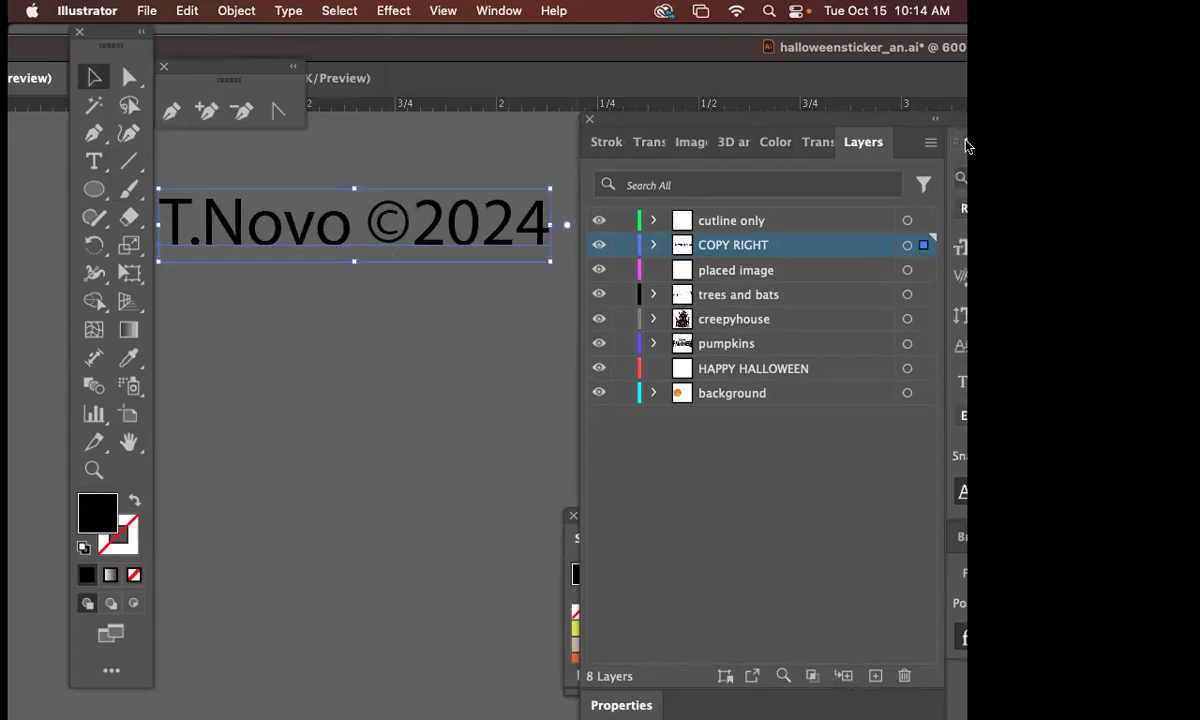
{"action": "left_click_drag", "start_coordinate": [964, 141], "coordinate": [584, 182]}
{"action": "left_click", "coordinate": [638, 216]}
{"action": "type", "text": "spooky"}
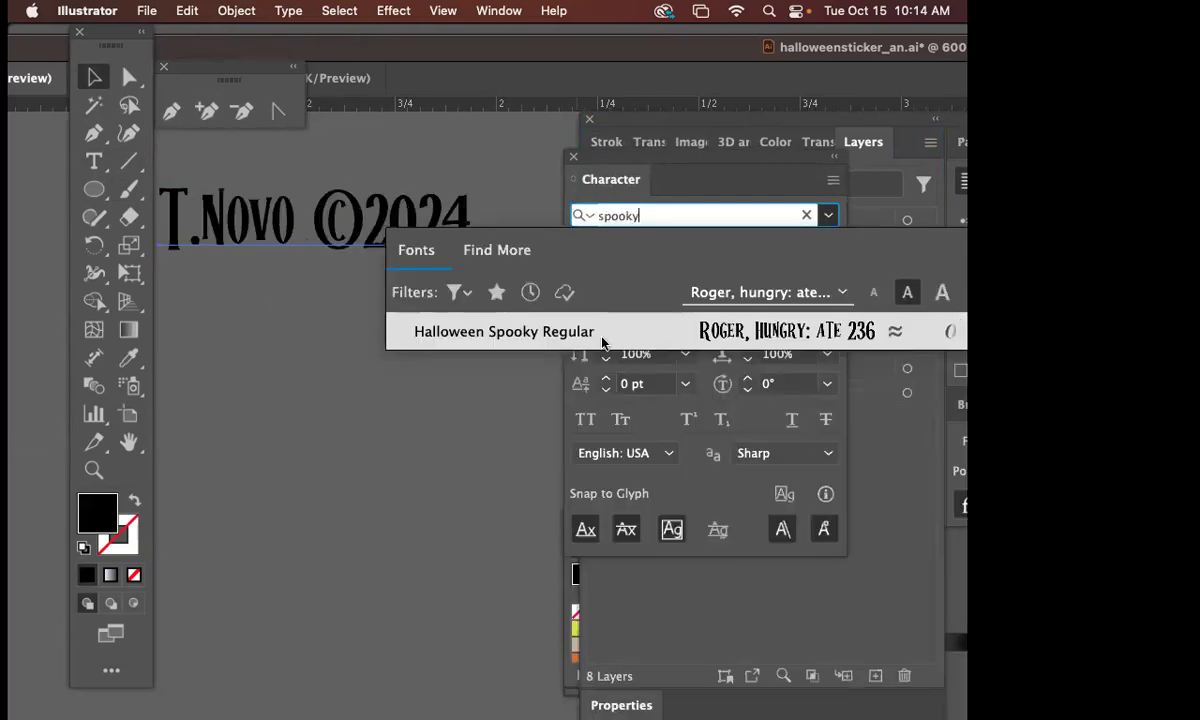
{"action": "left_click", "coordinate": [587, 332]}
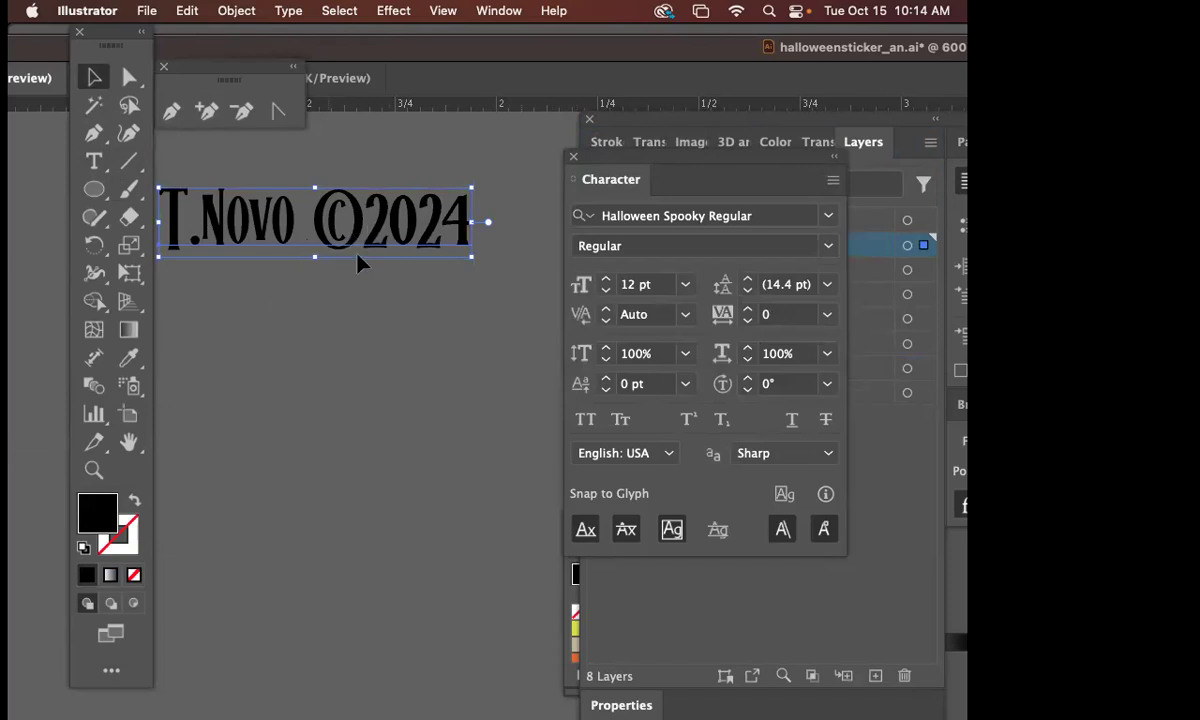
- Break the copyright text before ©2024 so that the year sits on a second line
{"action": "double_click", "coordinate": [318, 215]}
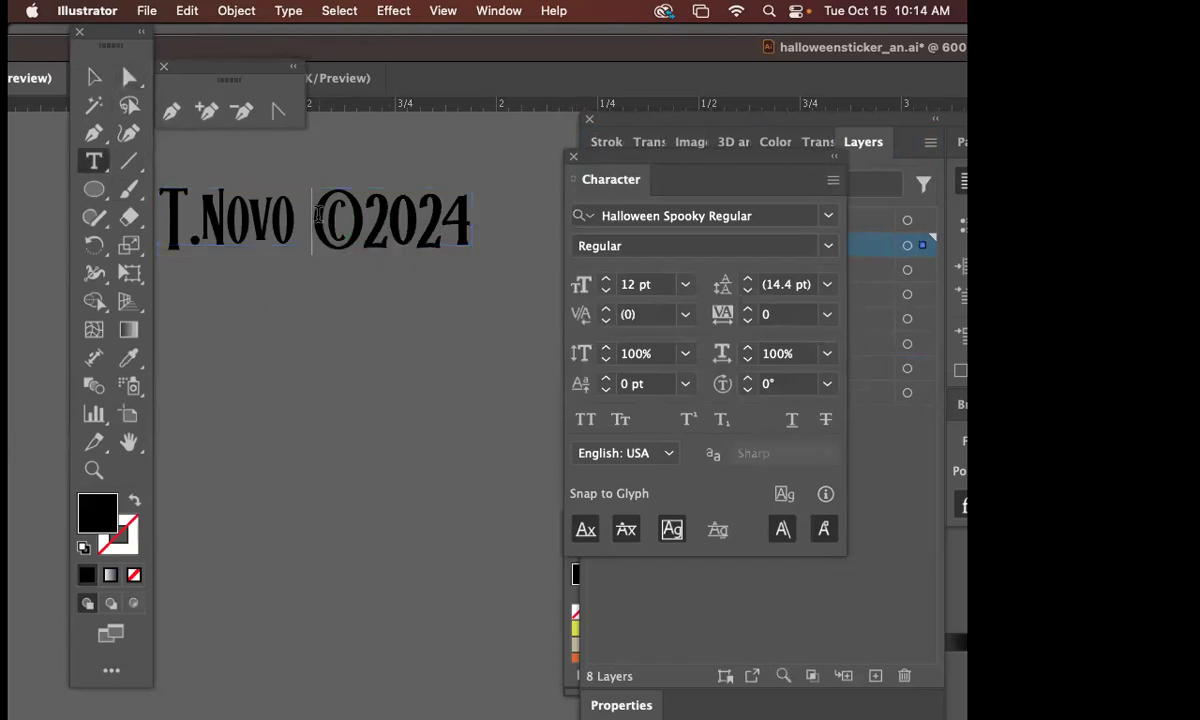
{"action": "key", "text": "Return"}
{"action": "left_click", "coordinate": [96, 76]}
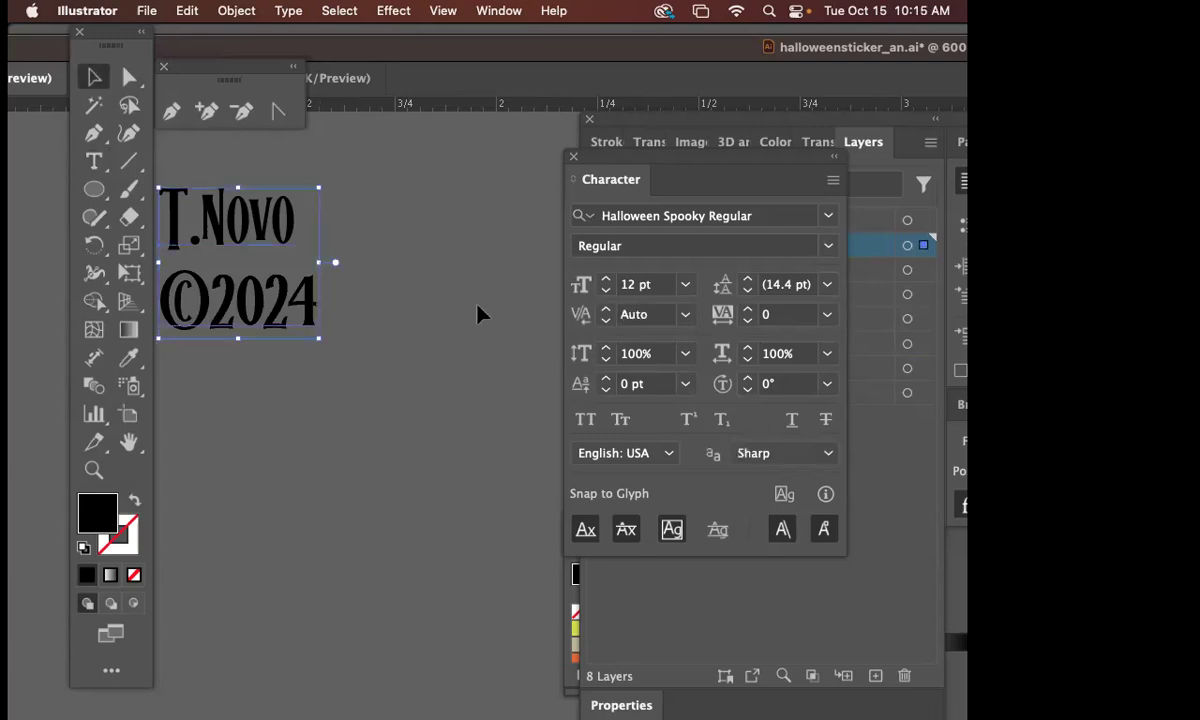
- Set the leading of the two-line copyright text to 12 pt
{"action": "left_click_drag", "start_coordinate": [414, 286], "coordinate": [455, 340]}
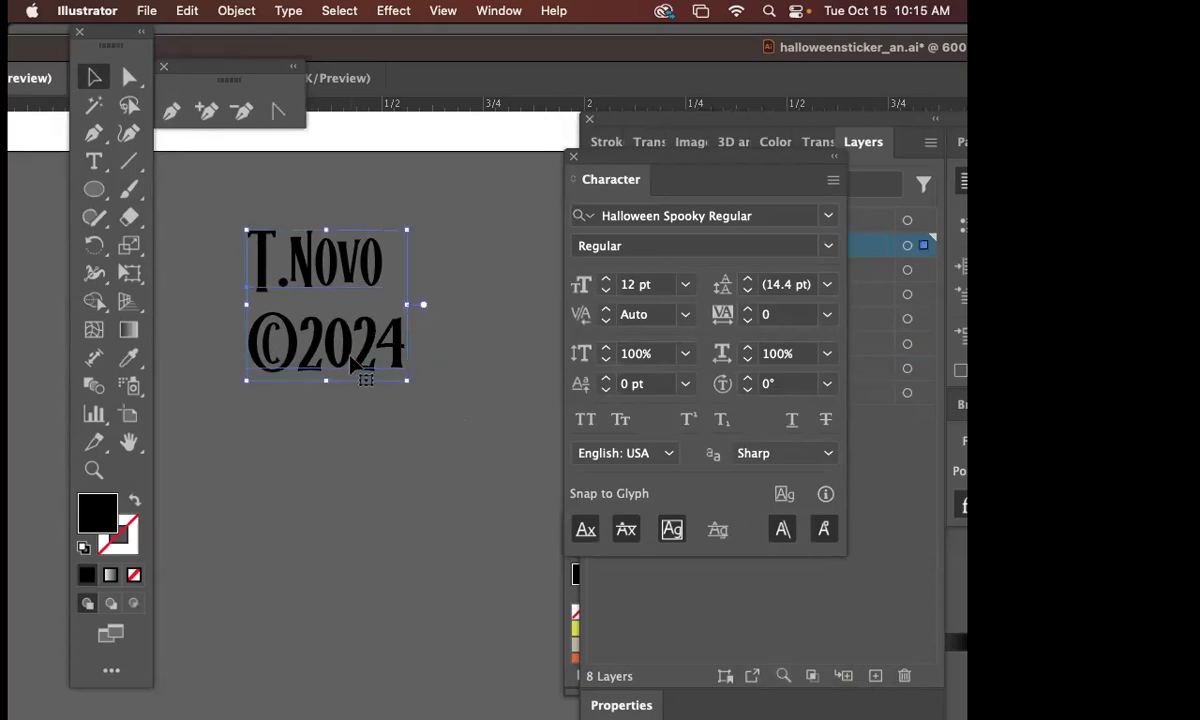
{"action": "left_click_drag", "start_coordinate": [352, 368], "coordinate": [262, 358]}
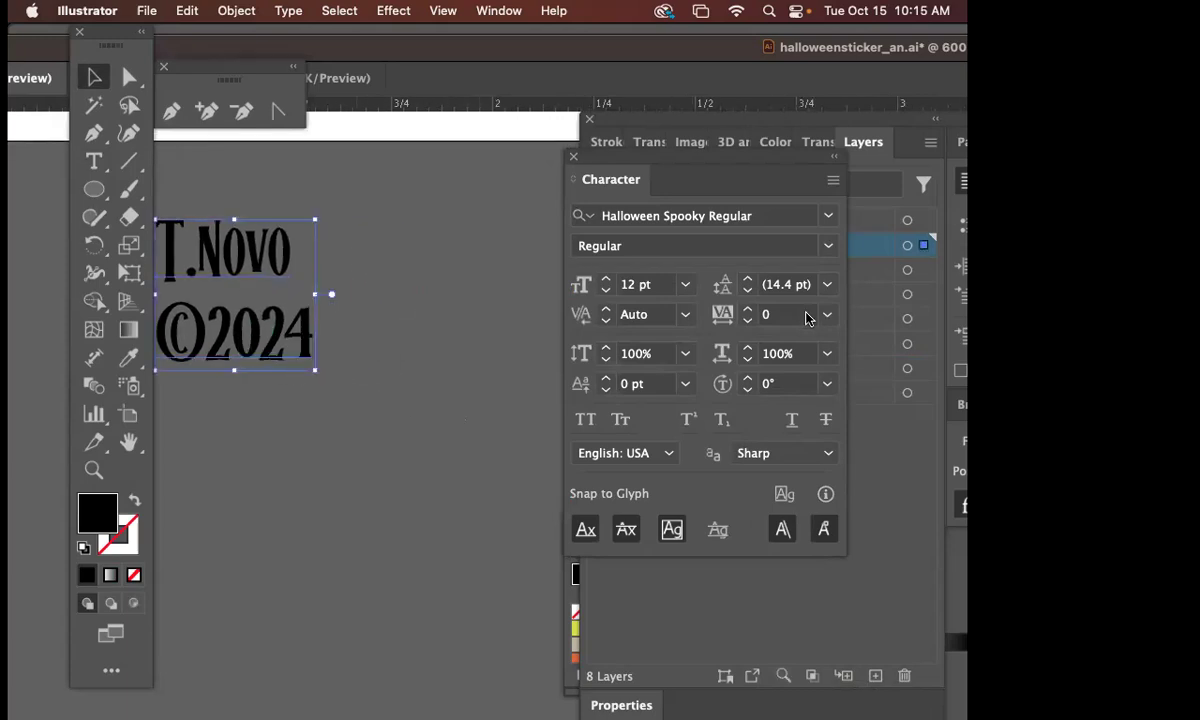
{"action": "left_click", "coordinate": [750, 294]}
{"action": "left_click", "coordinate": [750, 294]}
{"action": "left_click", "coordinate": [748, 280]}
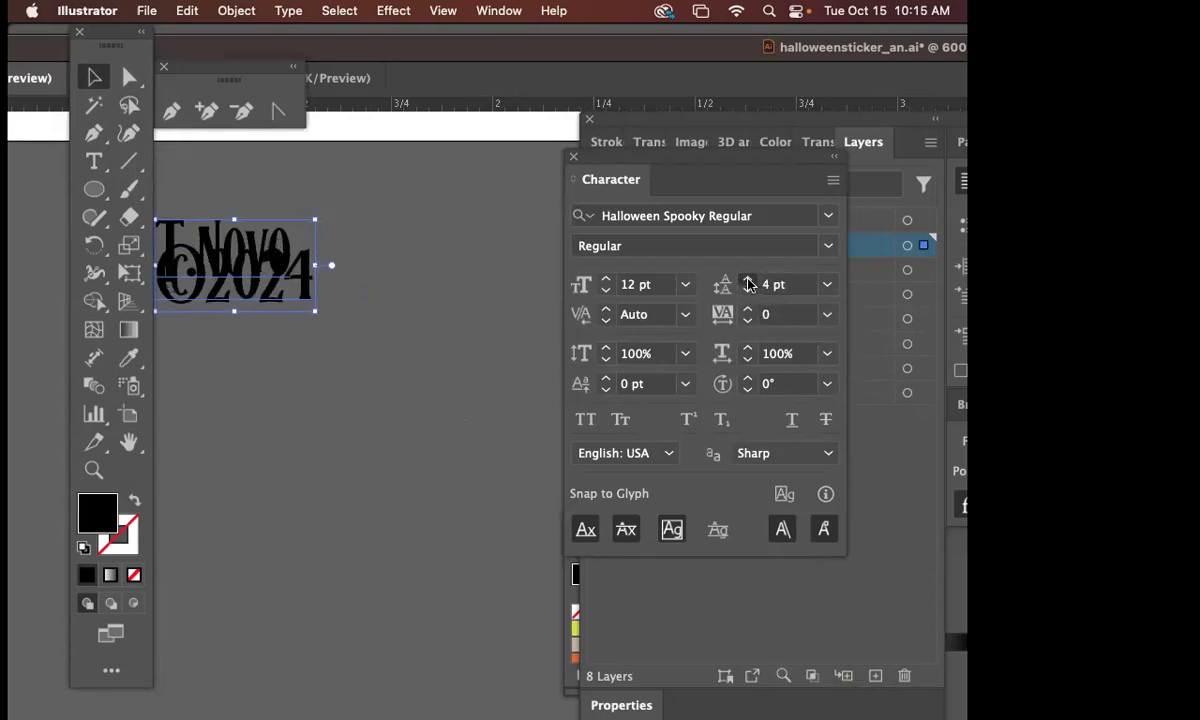
{"action": "left_click", "coordinate": [748, 284]}
{"action": "left_click", "coordinate": [748, 284]}
{"action": "left_click", "coordinate": [748, 284]}
{"action": "left_click", "coordinate": [833, 179]}
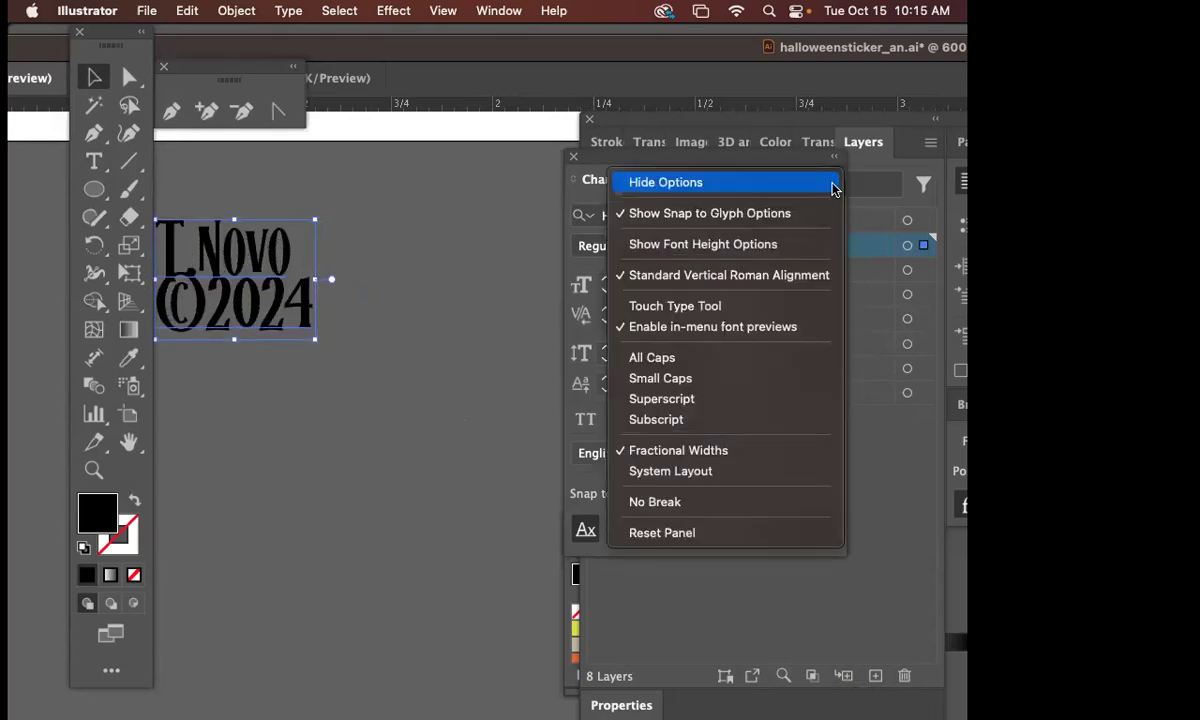
{"action": "left_click", "coordinate": [494, 318]}
{"action": "left_click", "coordinate": [748, 284]}
{"action": "left_click", "coordinate": [748, 284]}
{"action": "left_click", "coordinate": [748, 284]}
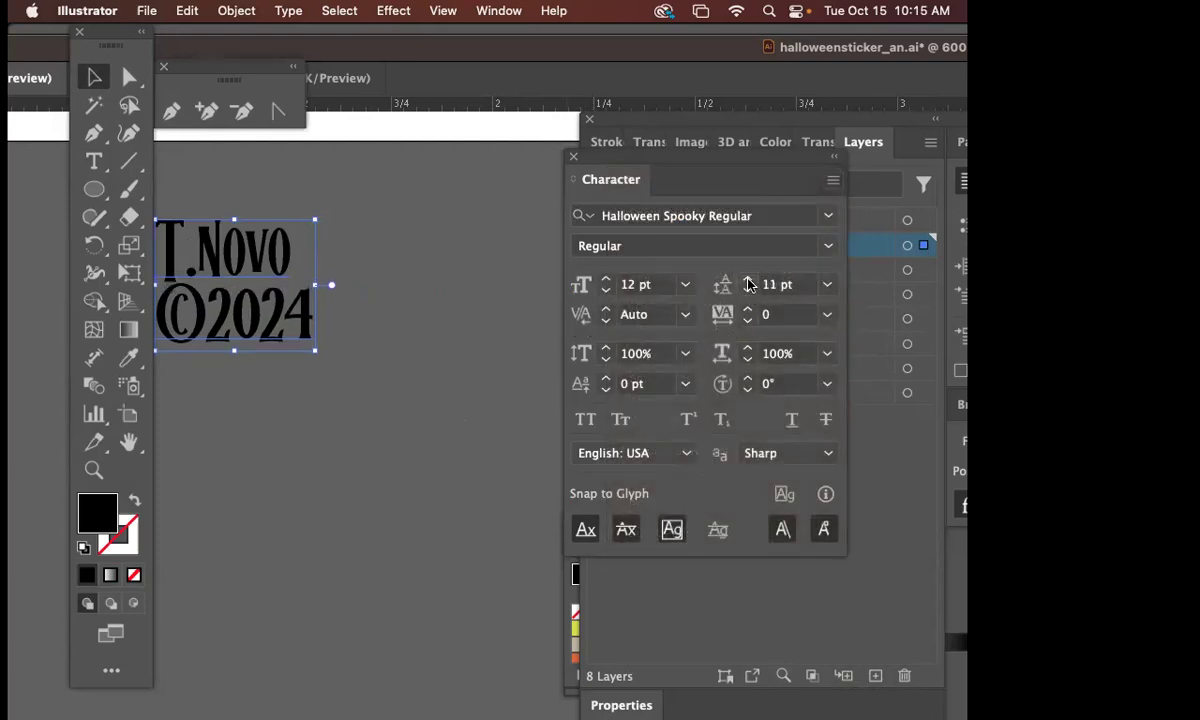
{"action": "left_click", "coordinate": [748, 284]}
- Indent the ©2024 line slightly by inserting space before the copyright symbol
{"action": "scroll", "coordinate": [423, 289], "scroll_direction": "left", "scroll_amount": 3}
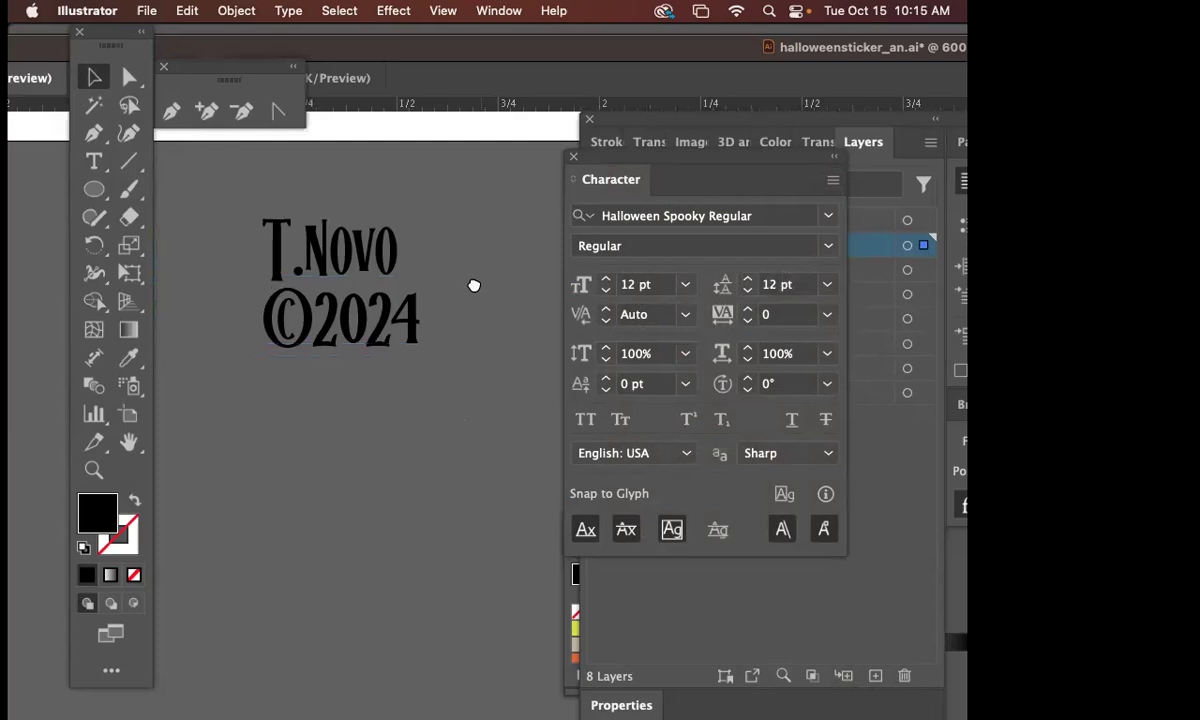
{"action": "key", "text": "t"}
{"action": "left_click", "coordinate": [264, 307]}
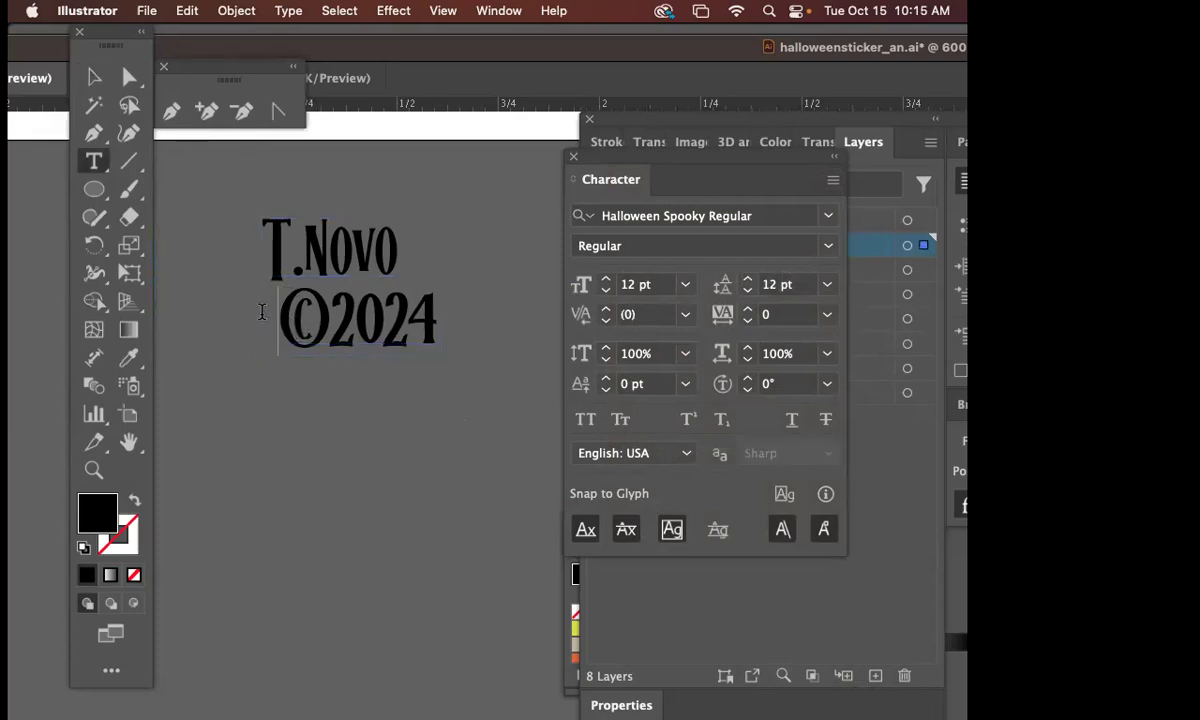
{"action": "left_click", "coordinate": [88, 82]}
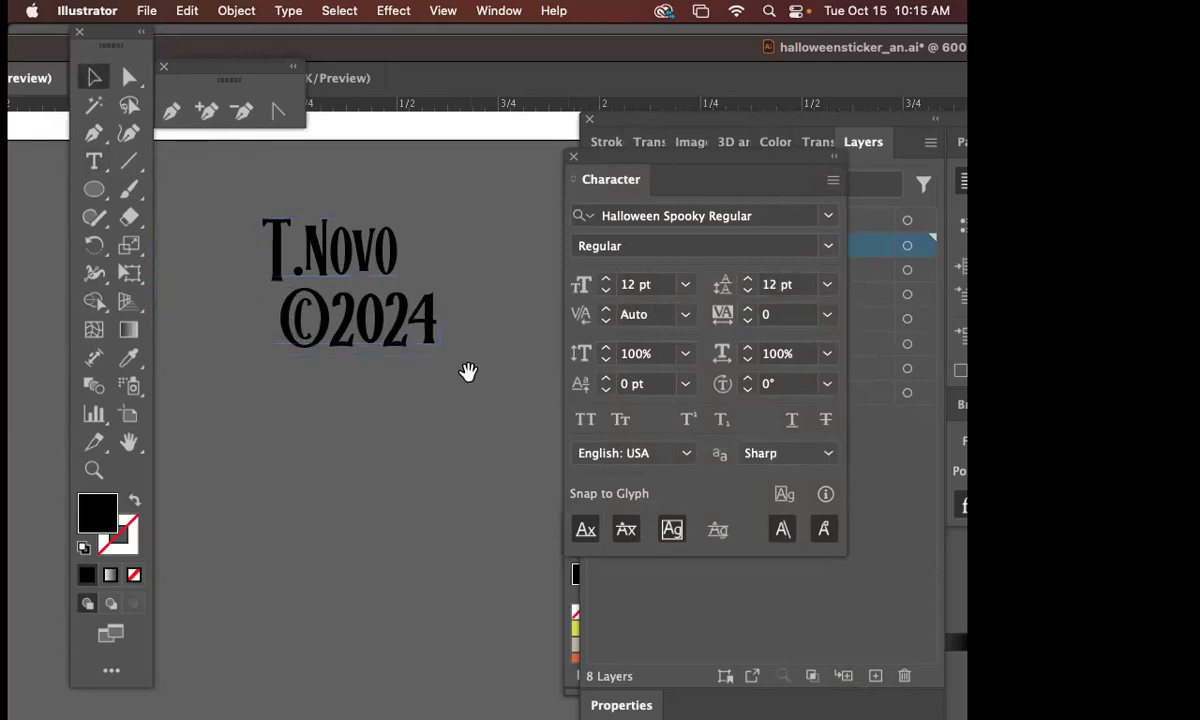
- Set the leading of the indented copyright text to 11 pt
{"action": "scroll", "coordinate": [466, 372], "scroll_direction": "up", "scroll_amount": 3}
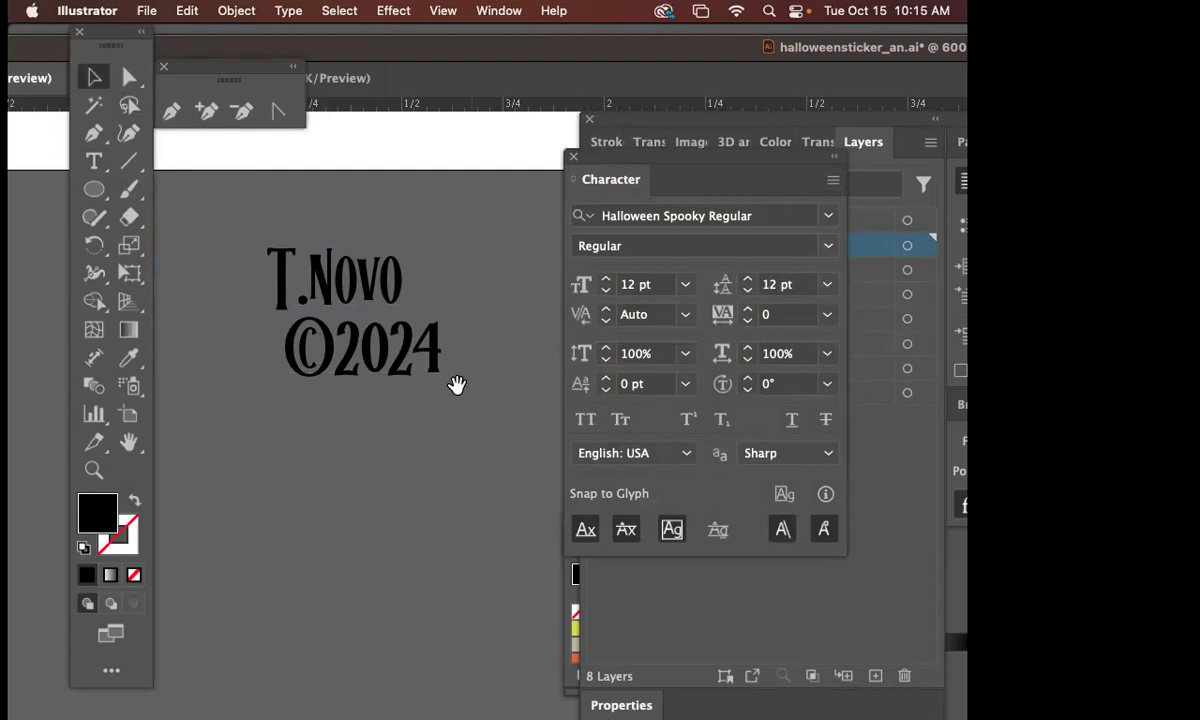
{"action": "left_click", "coordinate": [746, 291]}
{"action": "left_click", "coordinate": [746, 291]}
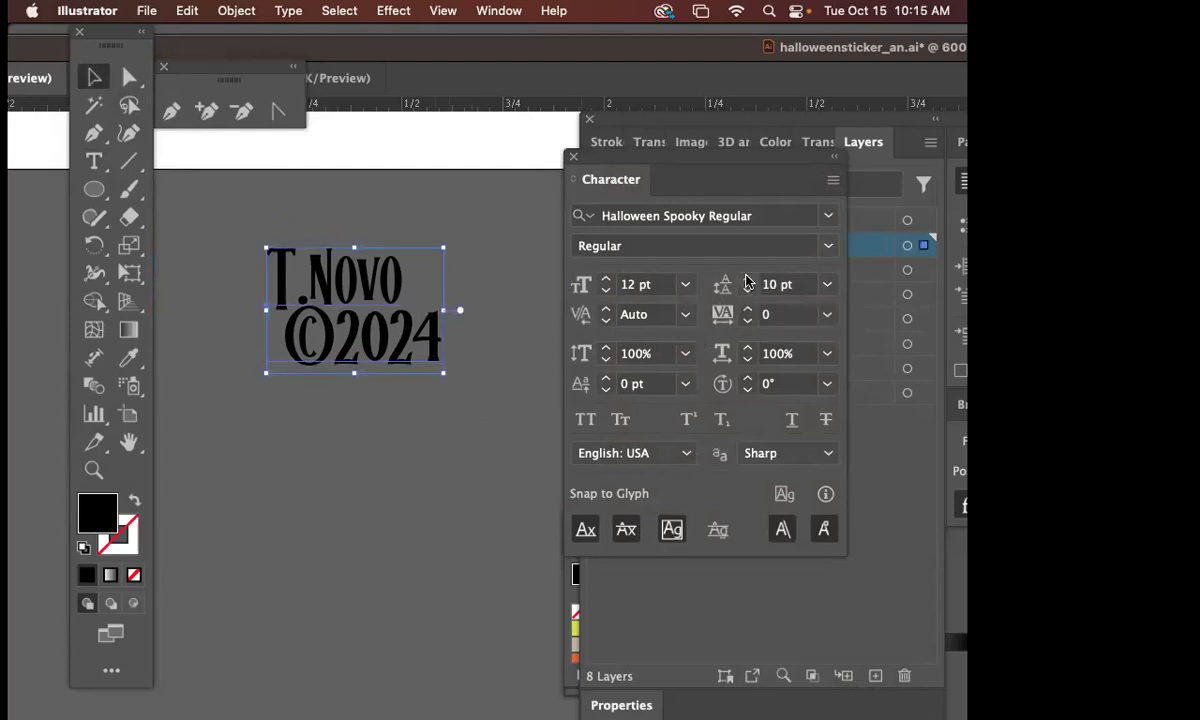
{"action": "left_click", "coordinate": [746, 280]}
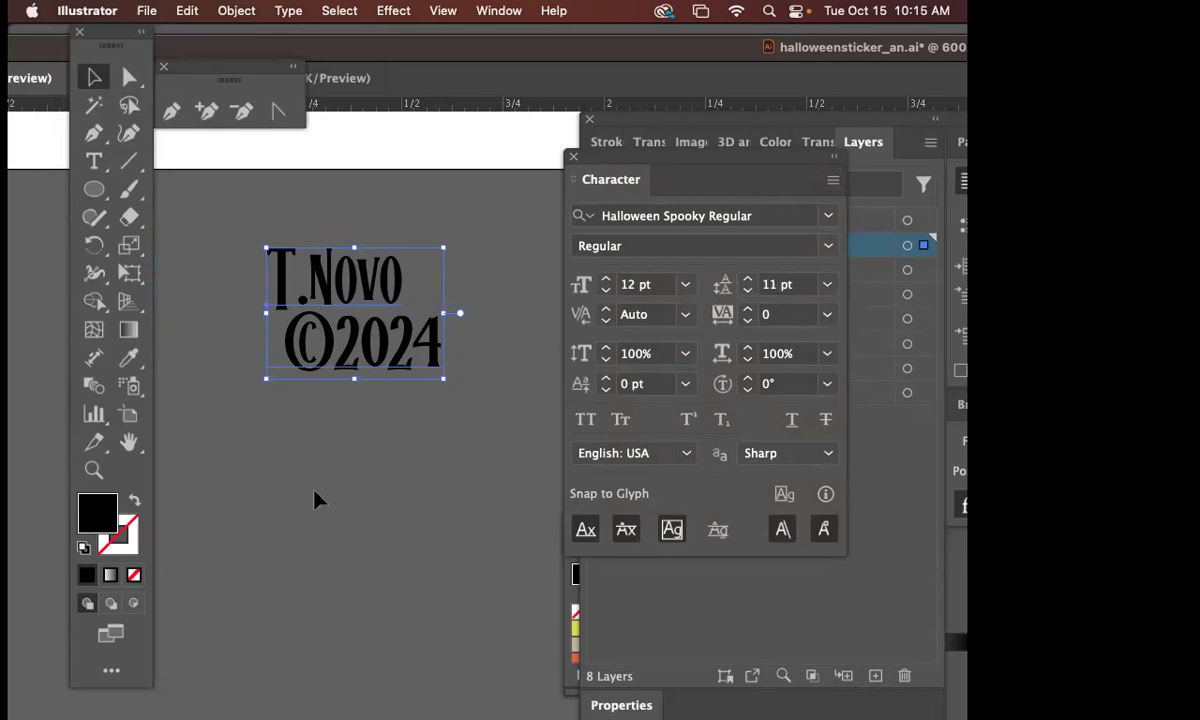
- Place the copyright text under the lower bat beside the house, inside the cutline, and scale it down to about 9.13 pt
{"action": "left_click_drag", "start_coordinate": [389, 416], "coordinate": [439, 534]}
{"action": "left_click_drag", "start_coordinate": [437, 470], "coordinate": [400, 394]}
{"action": "left_click_drag", "start_coordinate": [410, 346], "coordinate": [378, 340]}
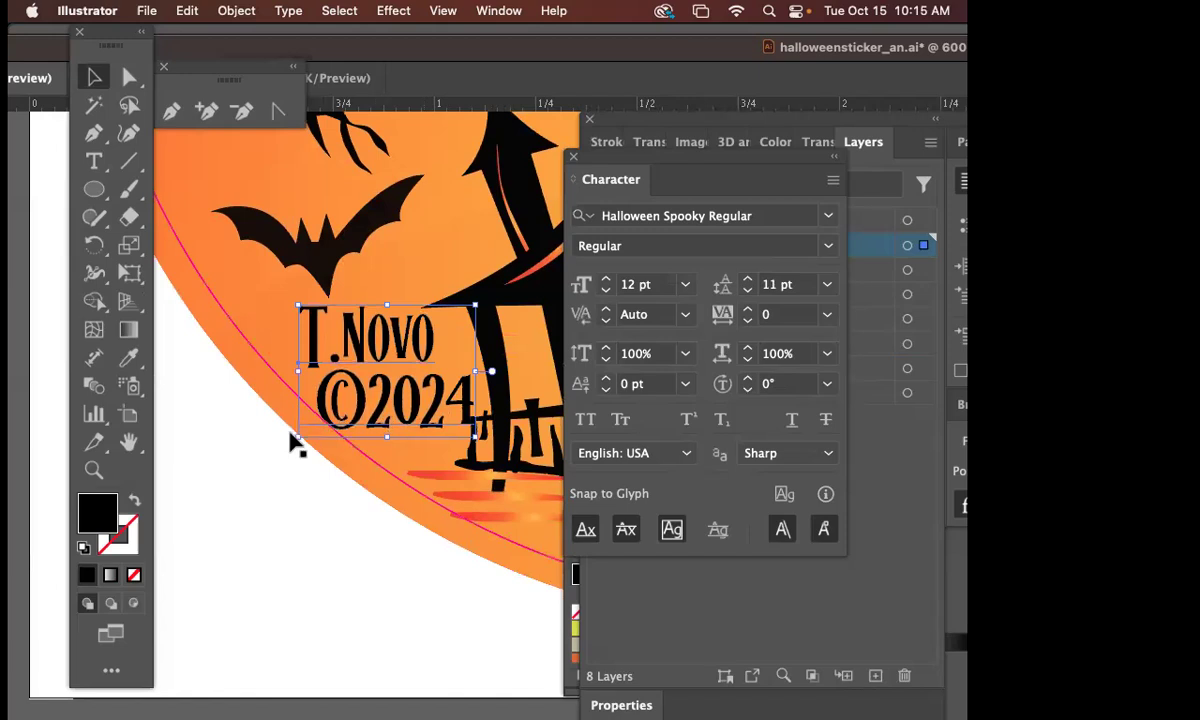
{"action": "left_click_drag", "start_coordinate": [295, 434], "coordinate": [308, 429]}
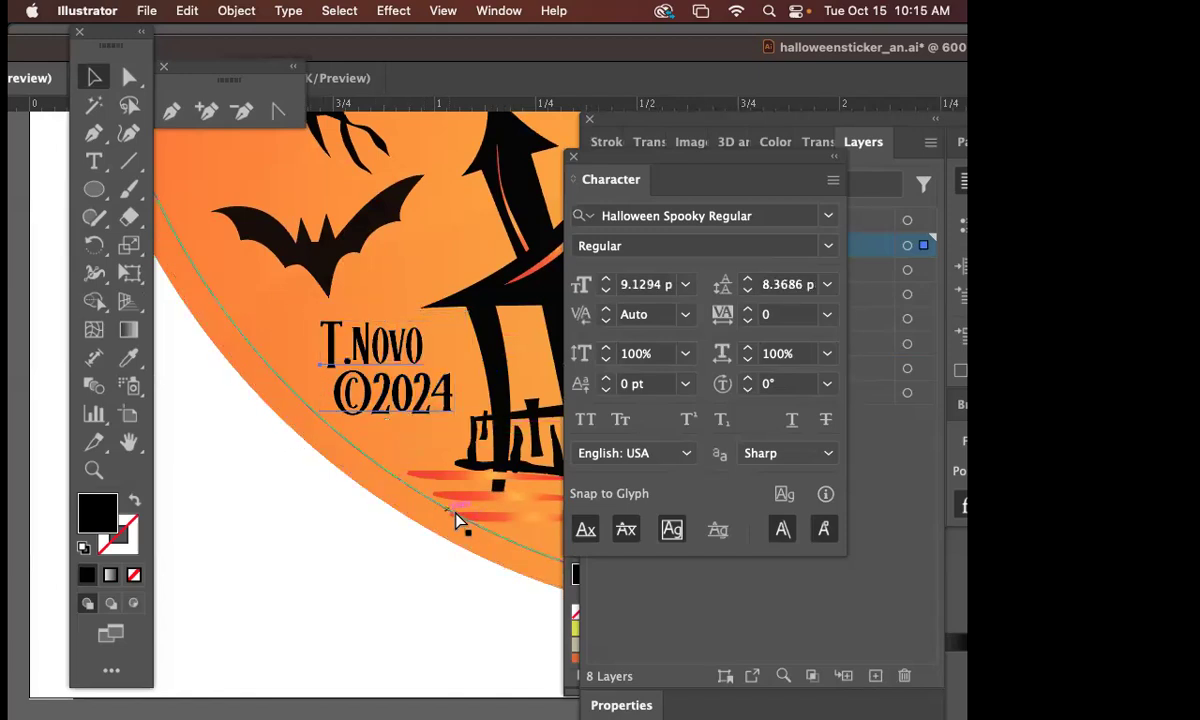
- Save the sticker document and review the whole artwork with the copyright text in place
{"action": "key", "text": "super+minus"}
{"action": "key", "text": "super+0"}
{"action": "key", "text": "super+minus"}
{"action": "key", "text": "space"}
{"action": "left_click_drag", "start_coordinate": [458, 457], "coordinate": [300, 268]}
{"action": "scroll", "coordinate": [466, 366], "scroll_direction": "right", "scroll_amount": 10}
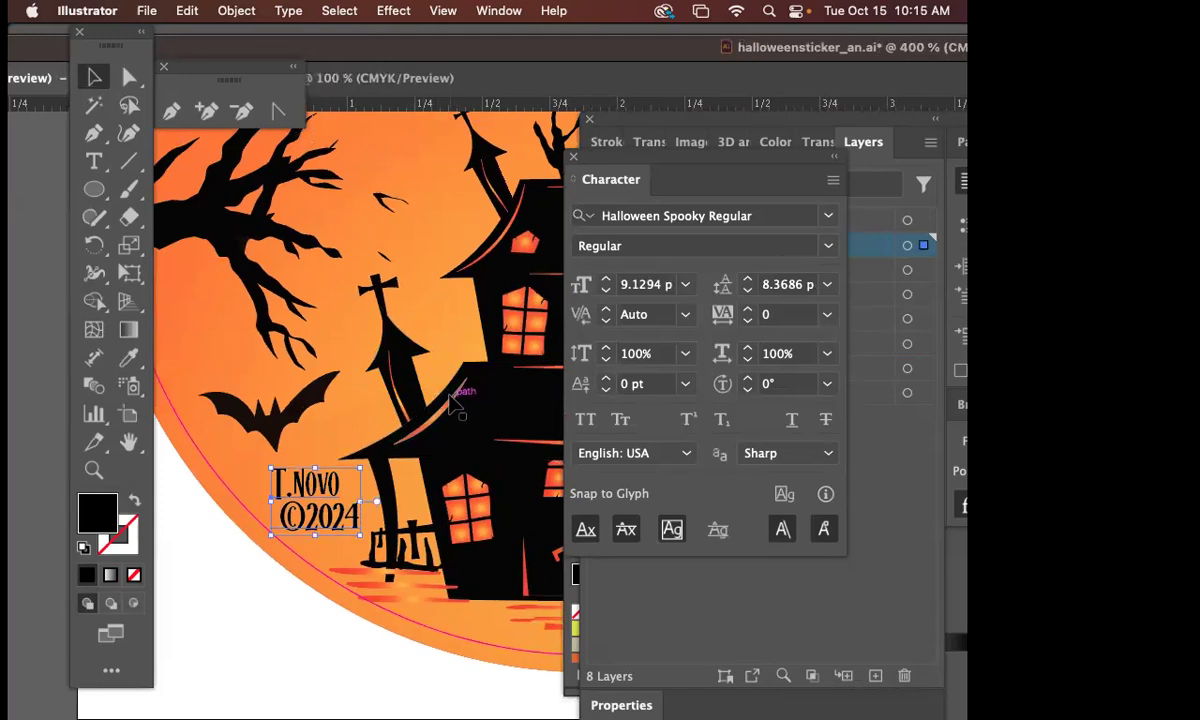
{"action": "key", "text": "super+0"}
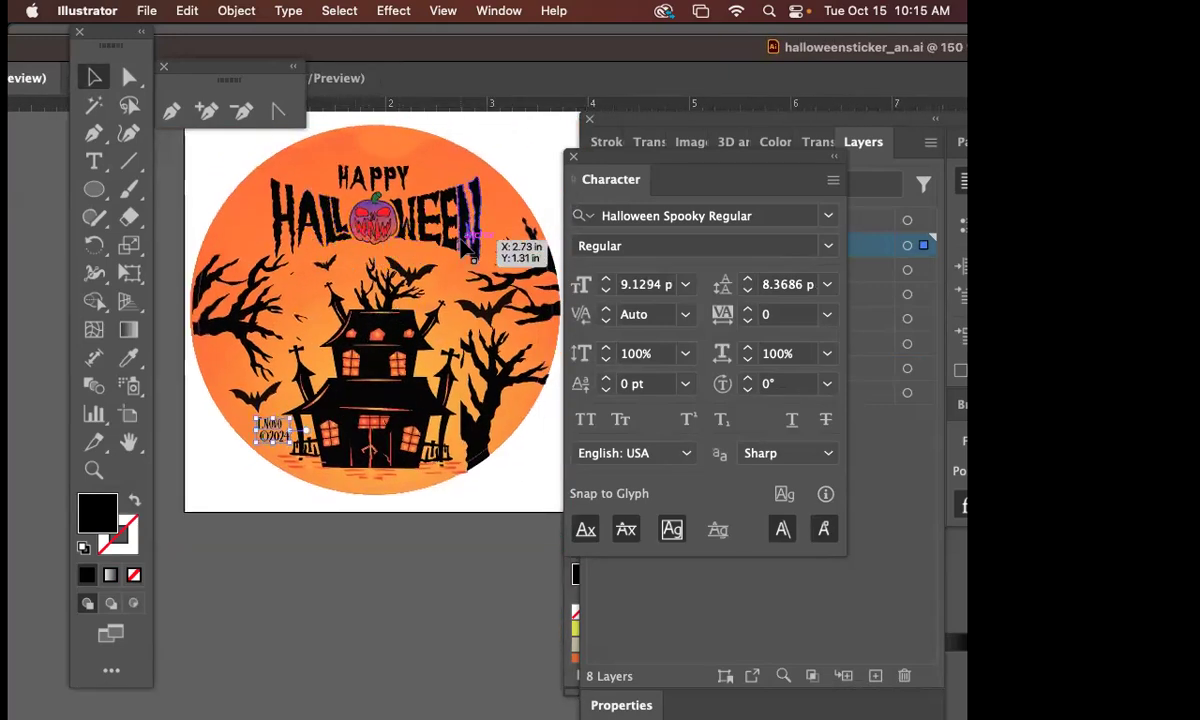
{"action": "key", "text": "space"}
{"action": "left_click_drag", "start_coordinate": [366, 346], "coordinate": [401, 340]}
{"action": "left_click_drag", "start_coordinate": [321, 48], "coordinate": [352, 101]}
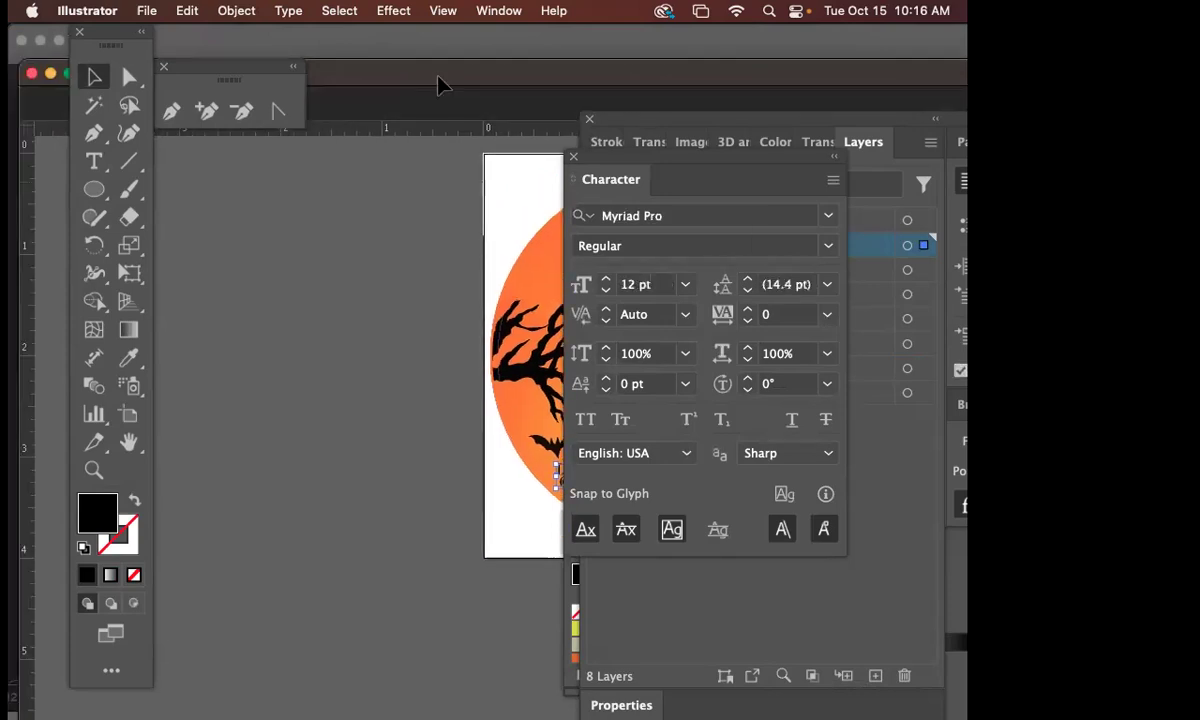
{"action": "left_click_drag", "start_coordinate": [474, 265], "coordinate": [406, 300]}
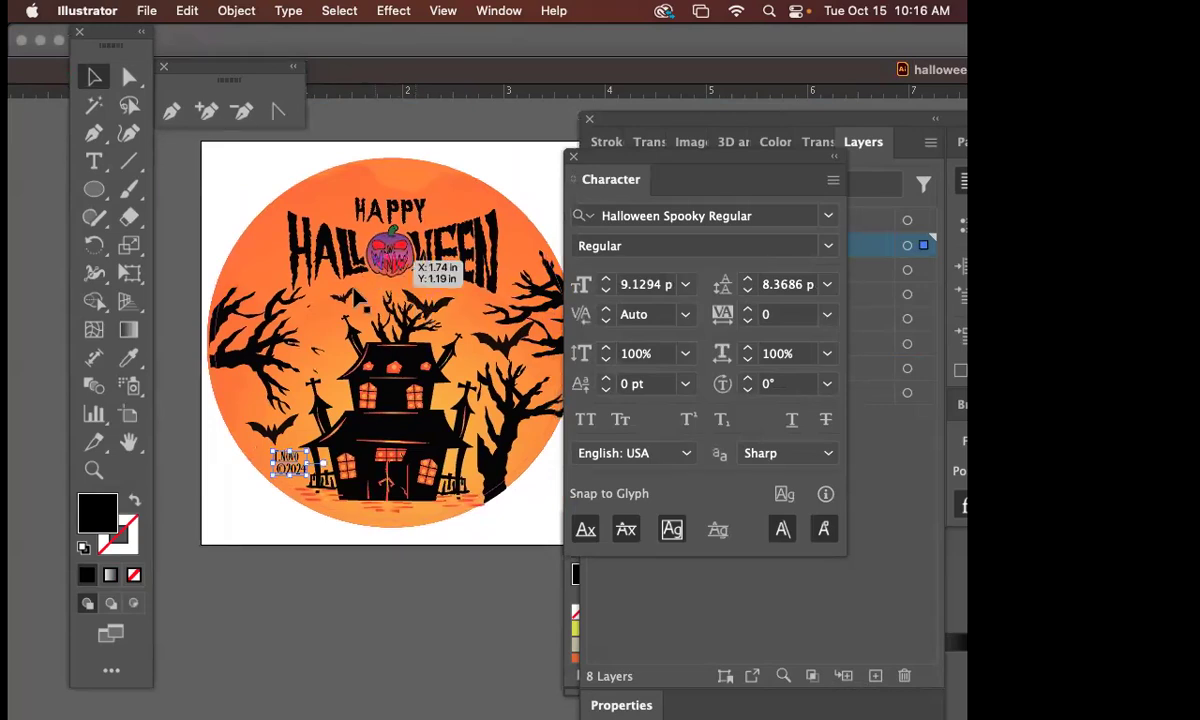
- Start saving a new version of the sticker on the computer under the name halloweensticker_an_final in Downloads
{"action": "left_click_drag", "start_coordinate": [288, 464], "coordinate": [363, 352]}
{"action": "left_click", "coordinate": [414, 484]}
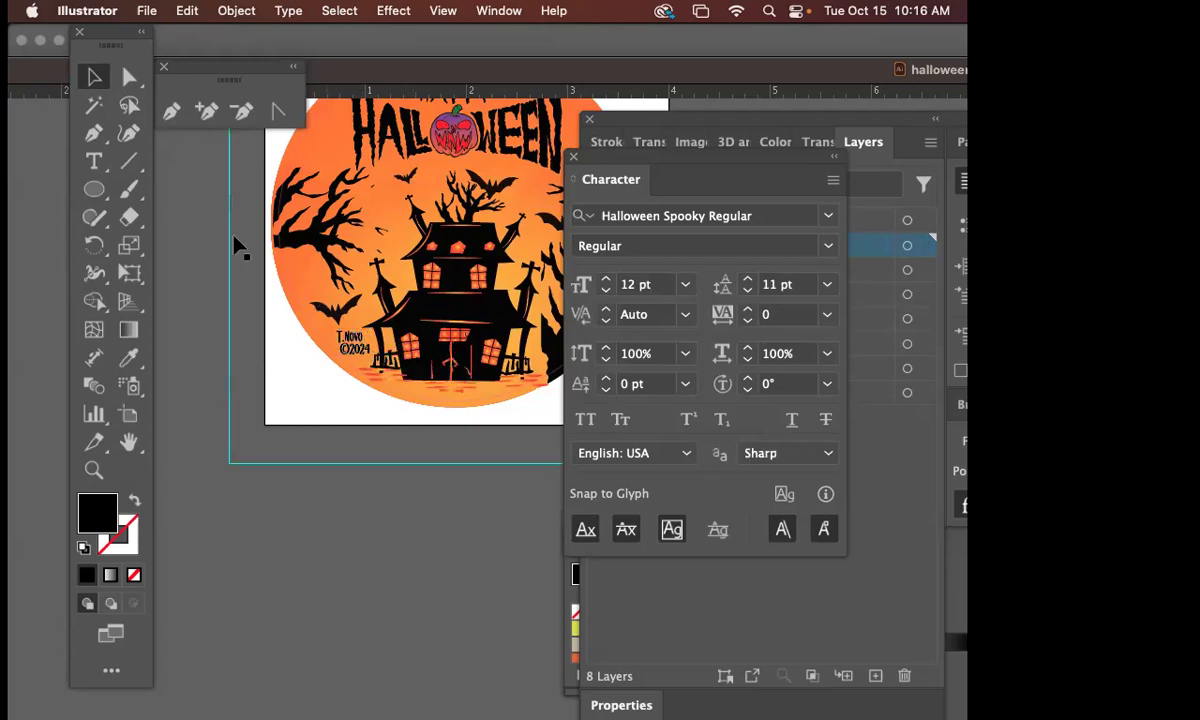
{"action": "left_click", "coordinate": [146, 12]}
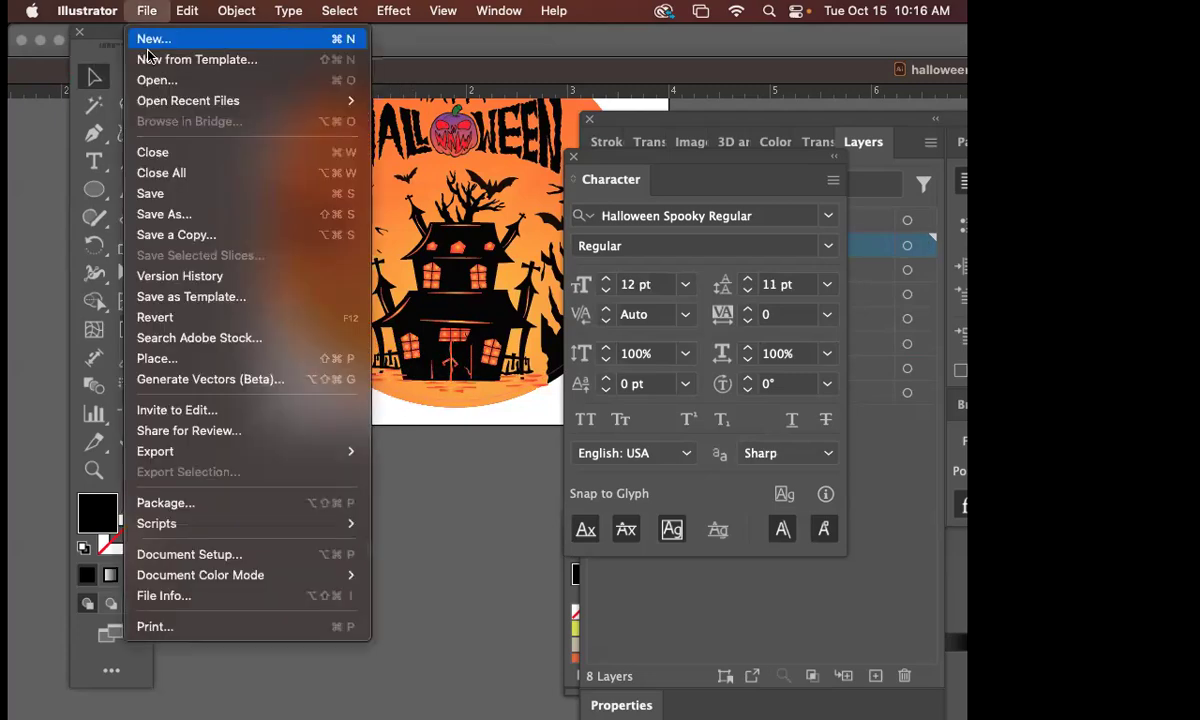
{"action": "left_click", "coordinate": [189, 217]}
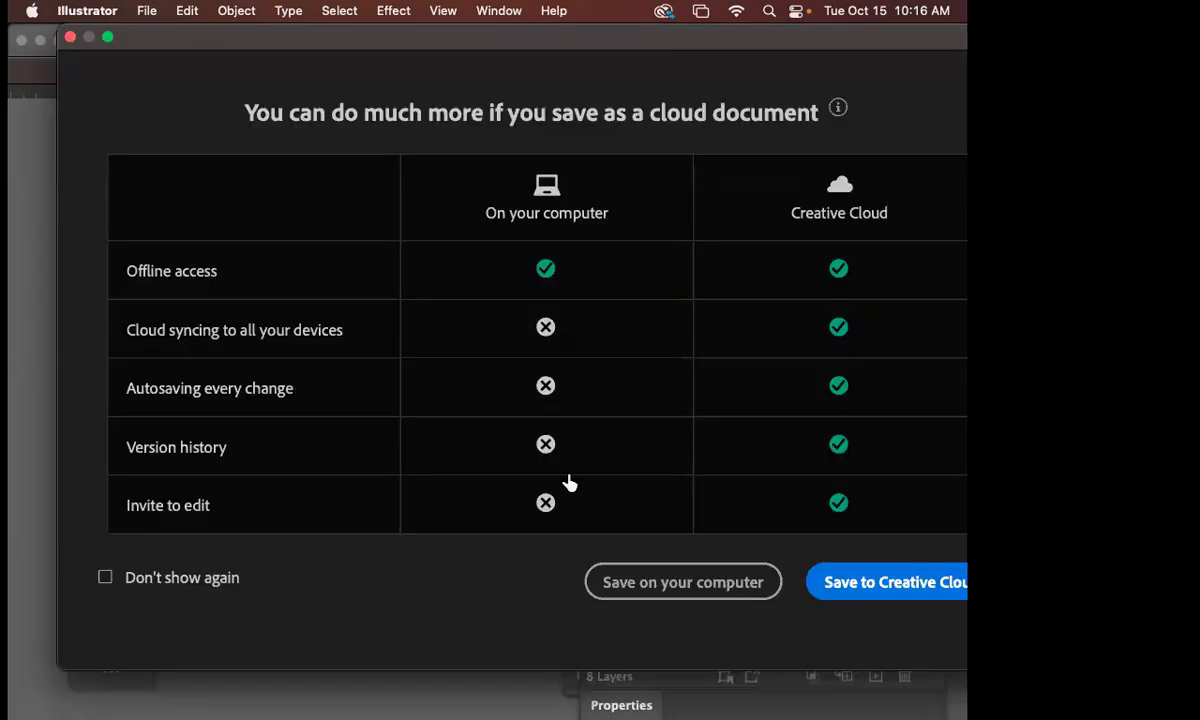
{"action": "left_click", "coordinate": [648, 583]}
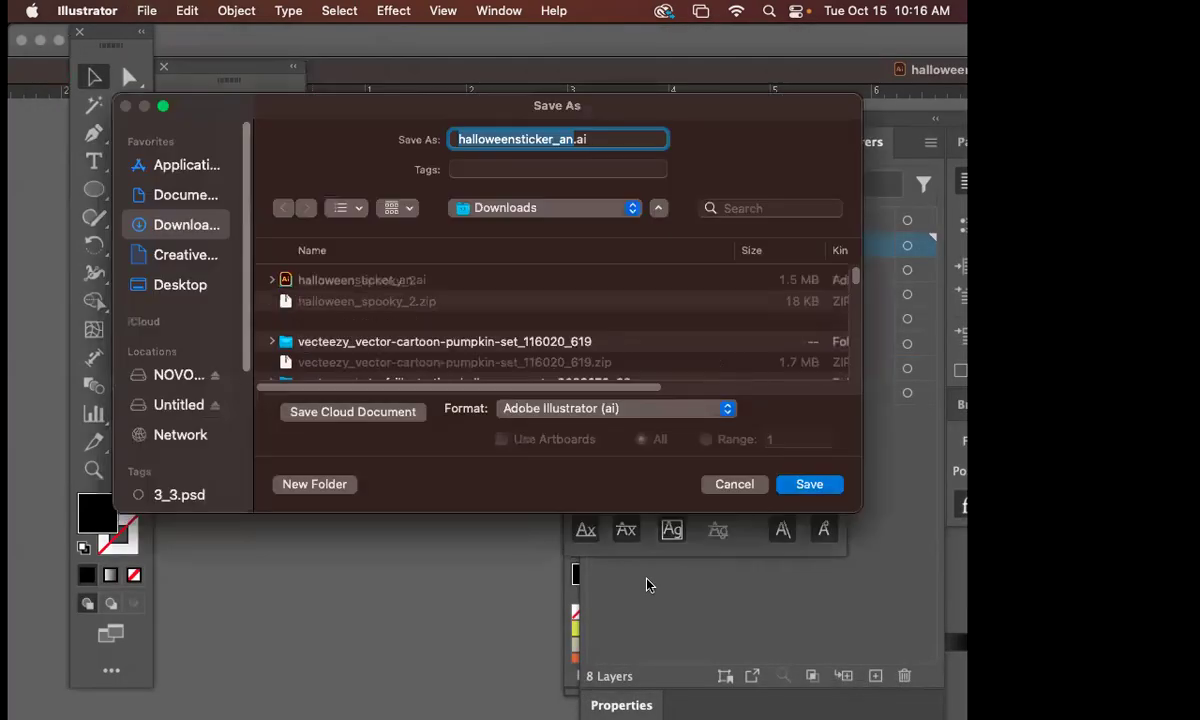
{"action": "left_click", "coordinate": [571, 139]}
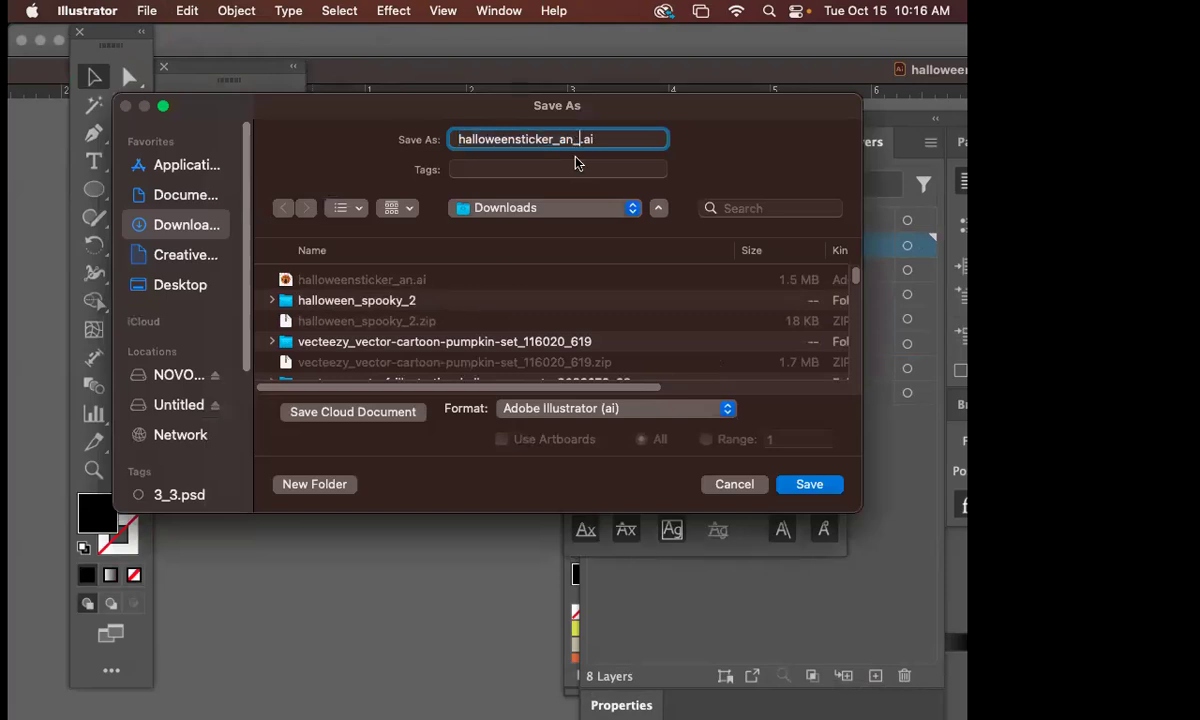
{"action": "type", "text": "_fian="}
{"action": "key", "text": "BackSpace"}
{"action": "key", "text": "BackSpace"}
{"action": "key", "text": "BackSpace"}
- Choose Adobe PDF (pdf) as the file format and save the PDF with the [Press Quality] preset
{"action": "left_click", "coordinate": [545, 408]}
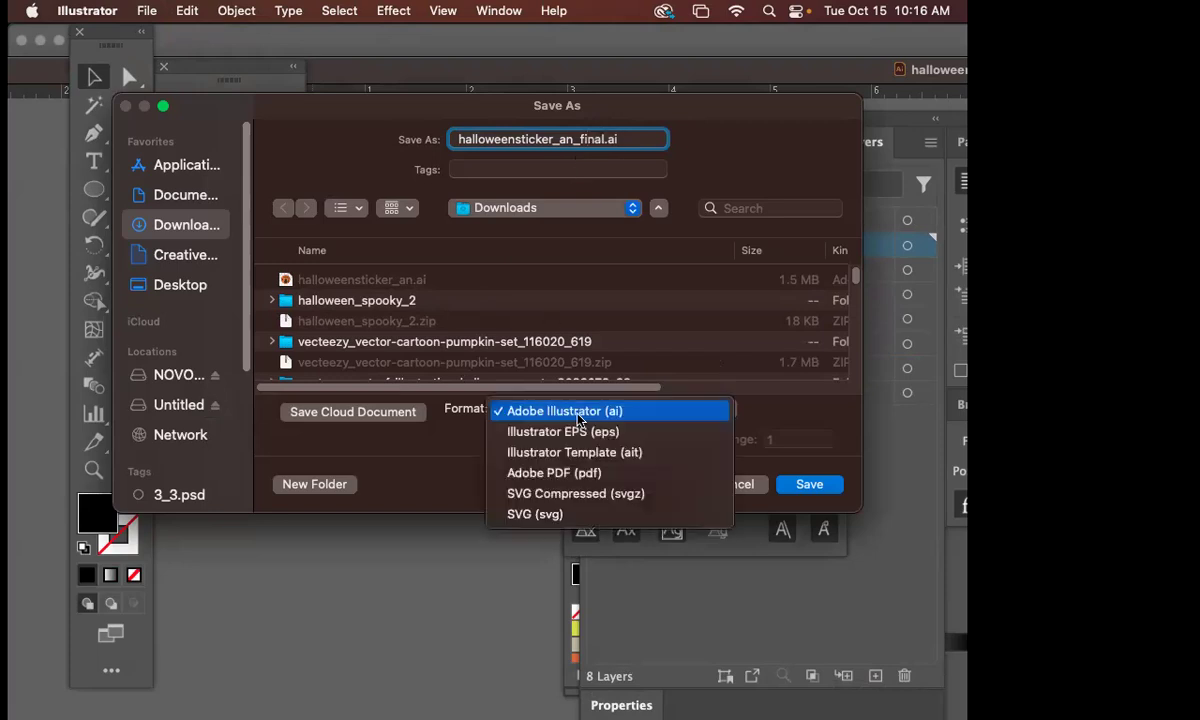
{"action": "left_click", "coordinate": [576, 484]}
{"action": "left_click", "coordinate": [810, 485]}
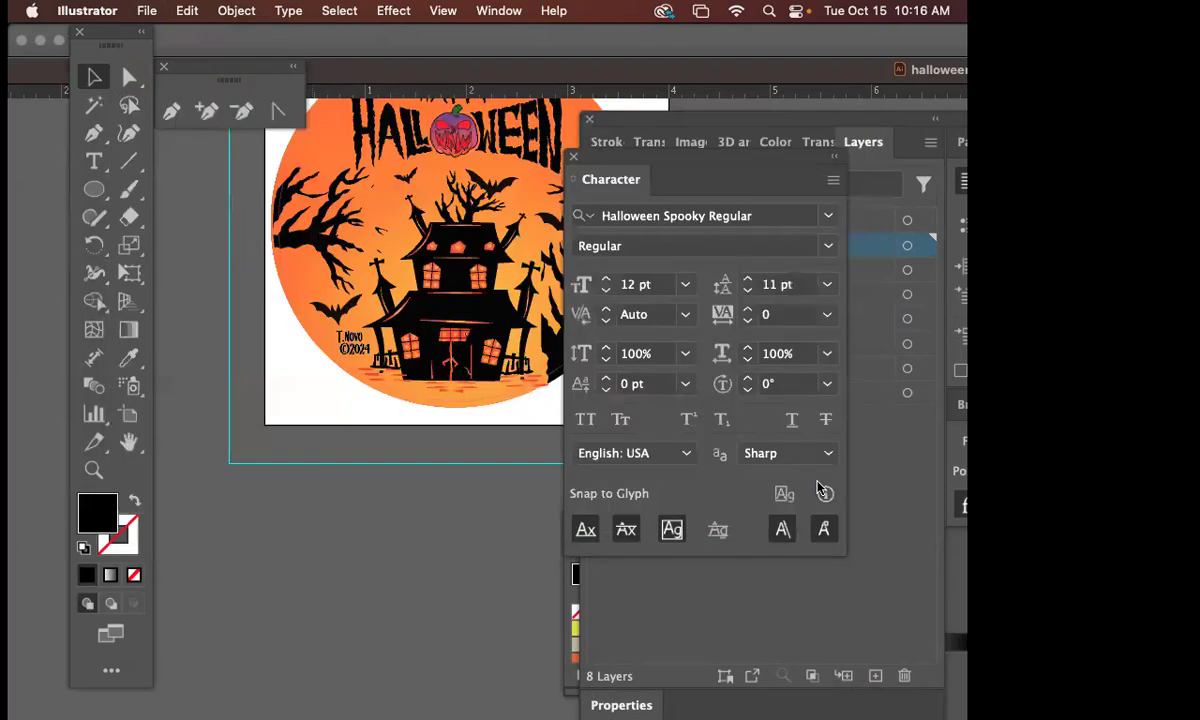
{"action": "left_click", "coordinate": [277, 88]}
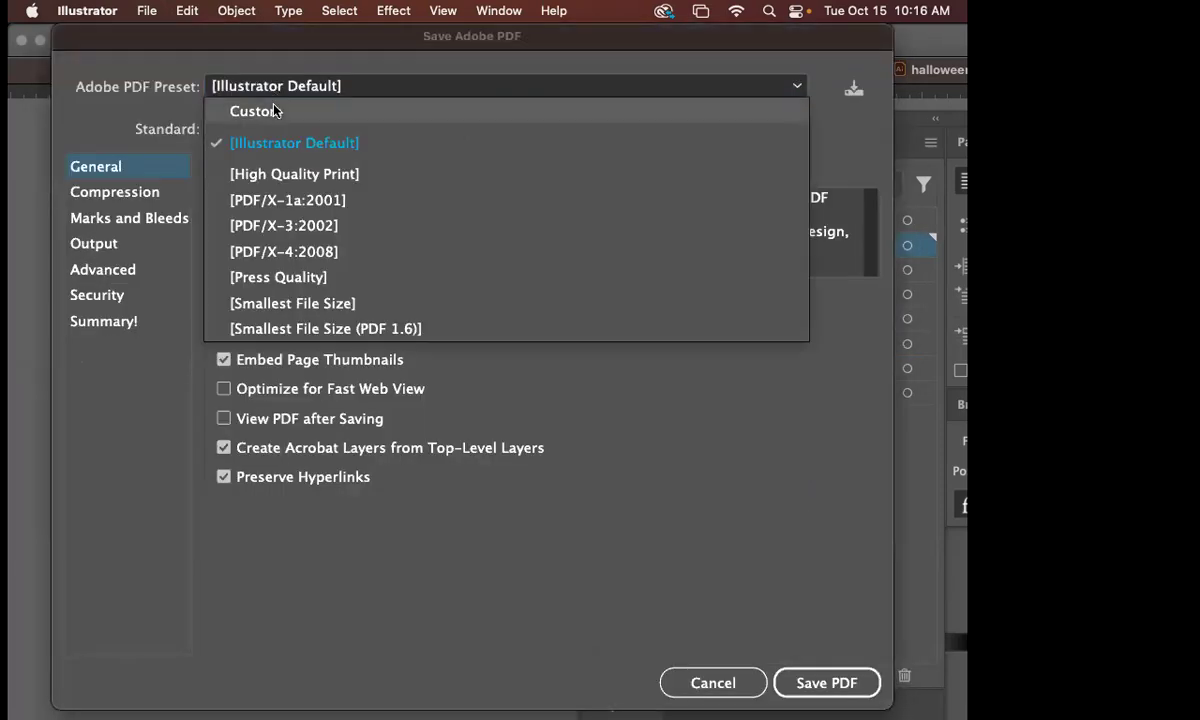
{"action": "left_click", "coordinate": [297, 278]}
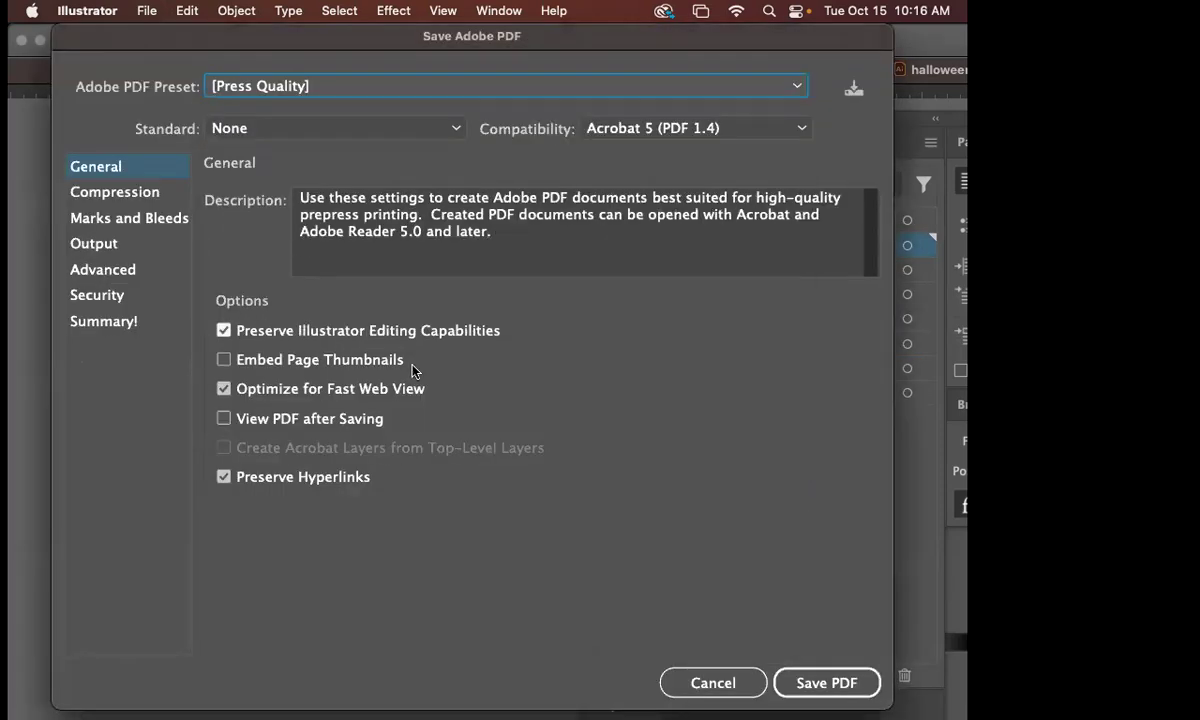
{"action": "left_click", "coordinate": [805, 688]}
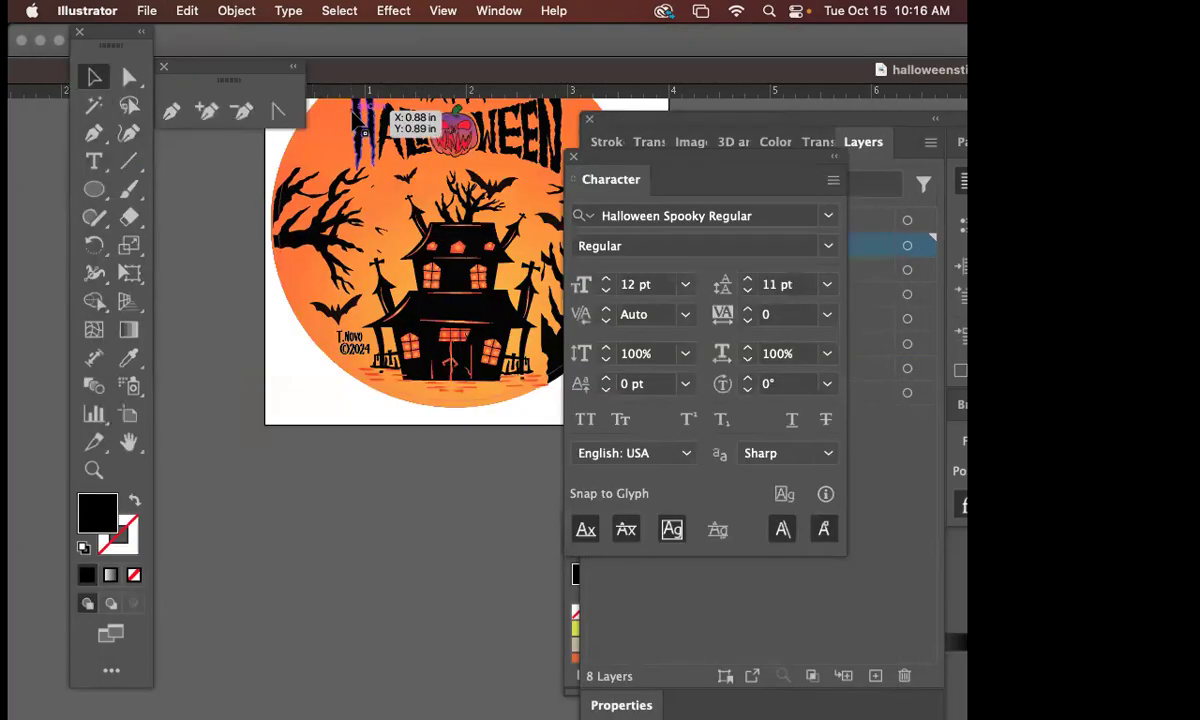
- Close the sticker document and open halloweensticker_an_final.pdf from the Downloads folder in Finder to check it
{"action": "left_click_drag", "start_coordinate": [367, 64], "coordinate": [410, 142]}
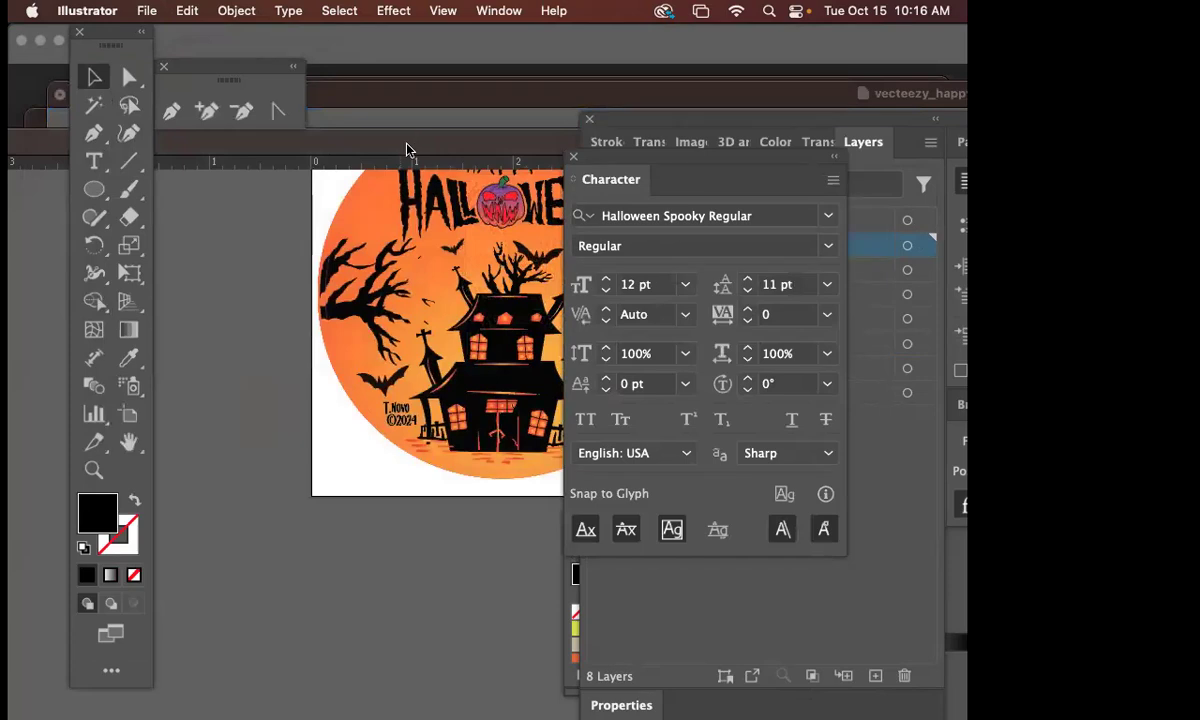
{"action": "key", "text": "super+w"}
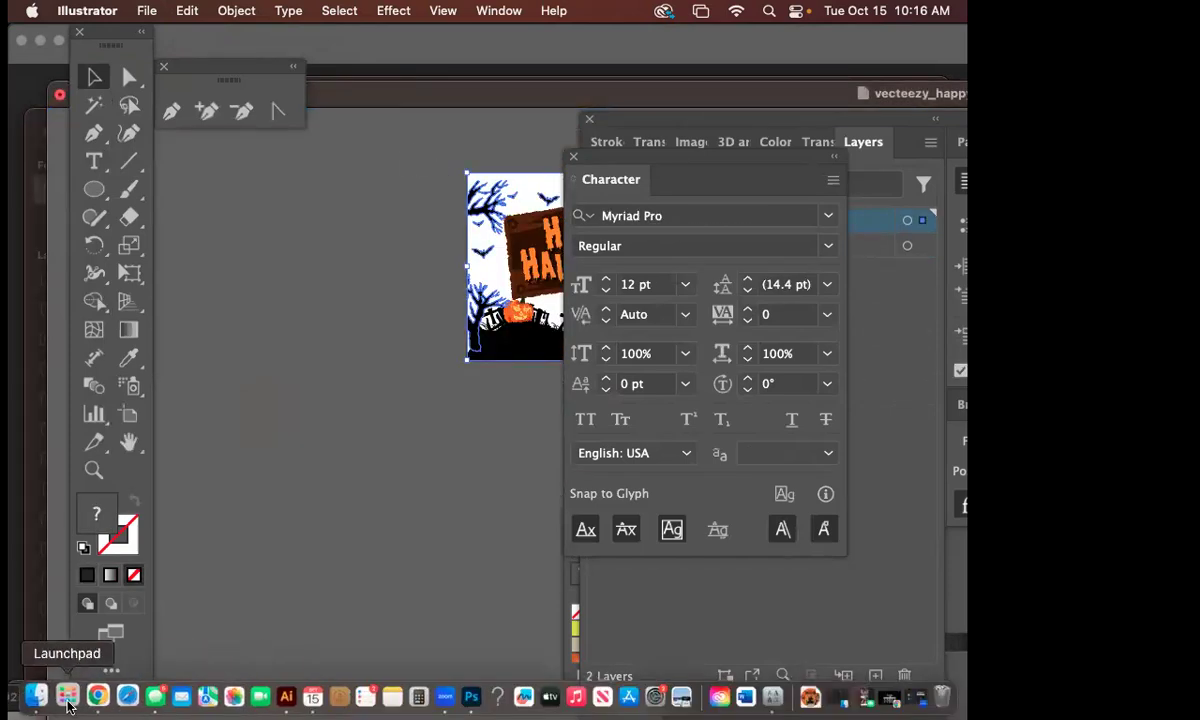
{"action": "left_click", "coordinate": [42, 698]}
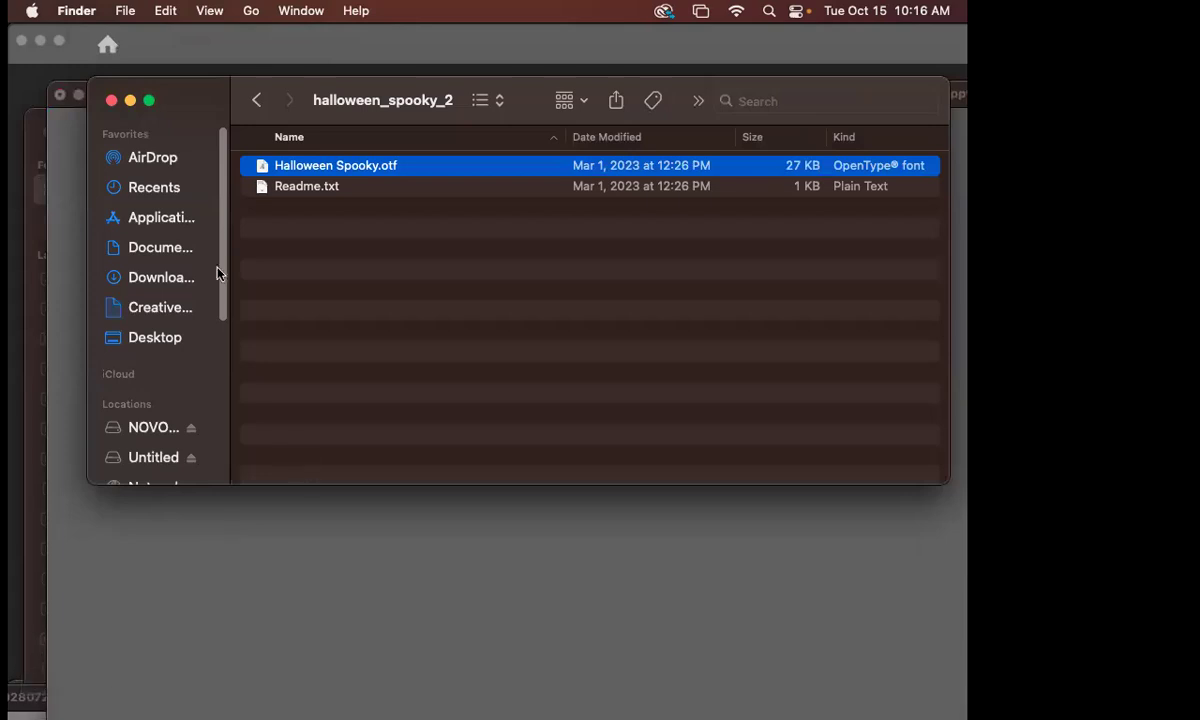
{"action": "left_click", "coordinate": [180, 250]}
{"action": "left_click", "coordinate": [160, 278]}
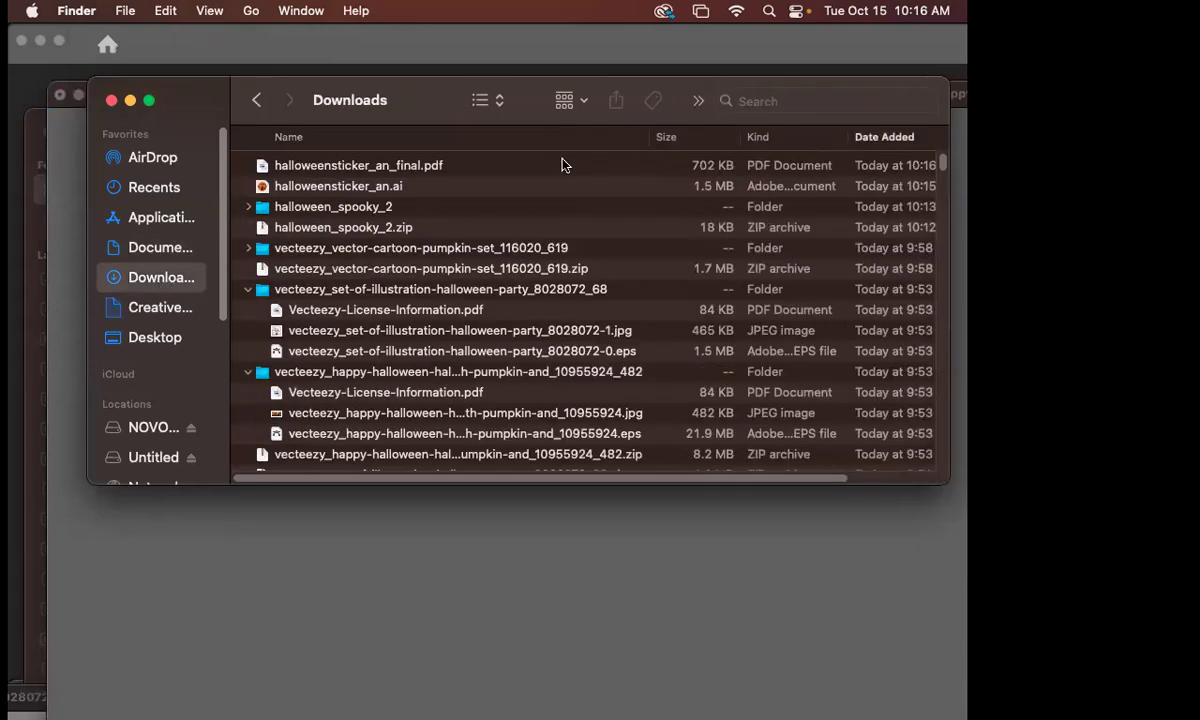
{"action": "left_click", "coordinate": [398, 170]}
{"action": "double_click", "coordinate": [398, 170]}
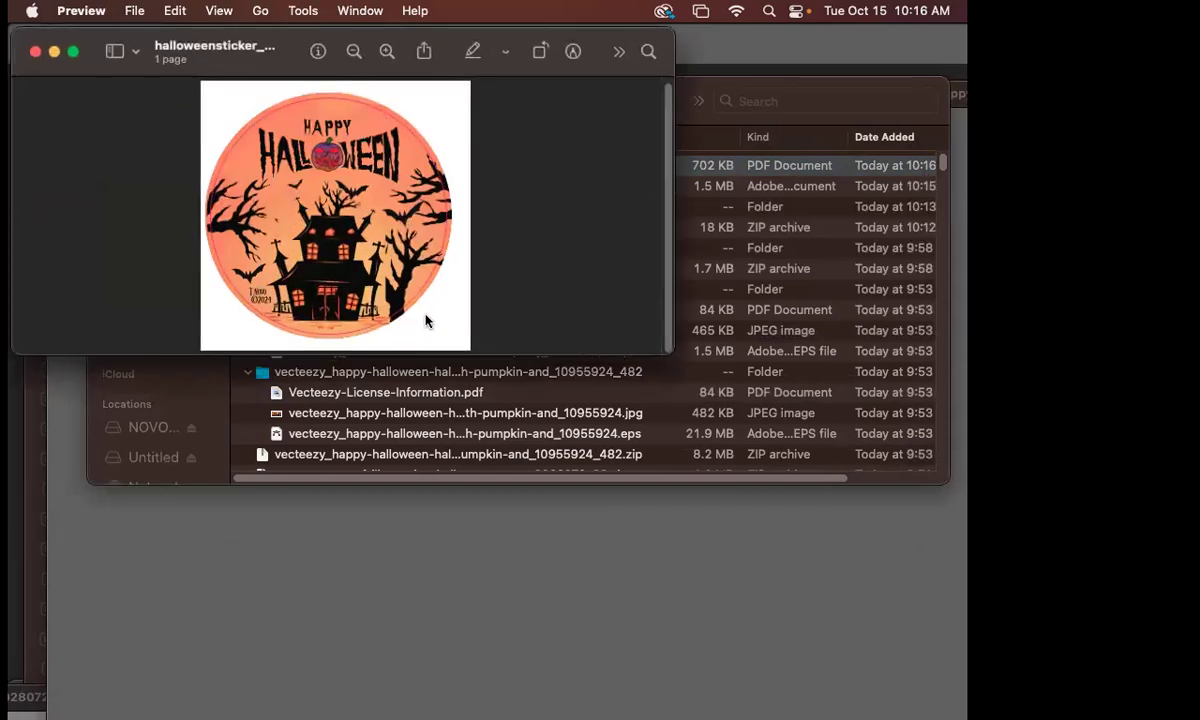
- Switch to Chrome and bring up the Schoology page of the quick Halloween sticker assignment
{"action": "left_click", "coordinate": [405, 570]}
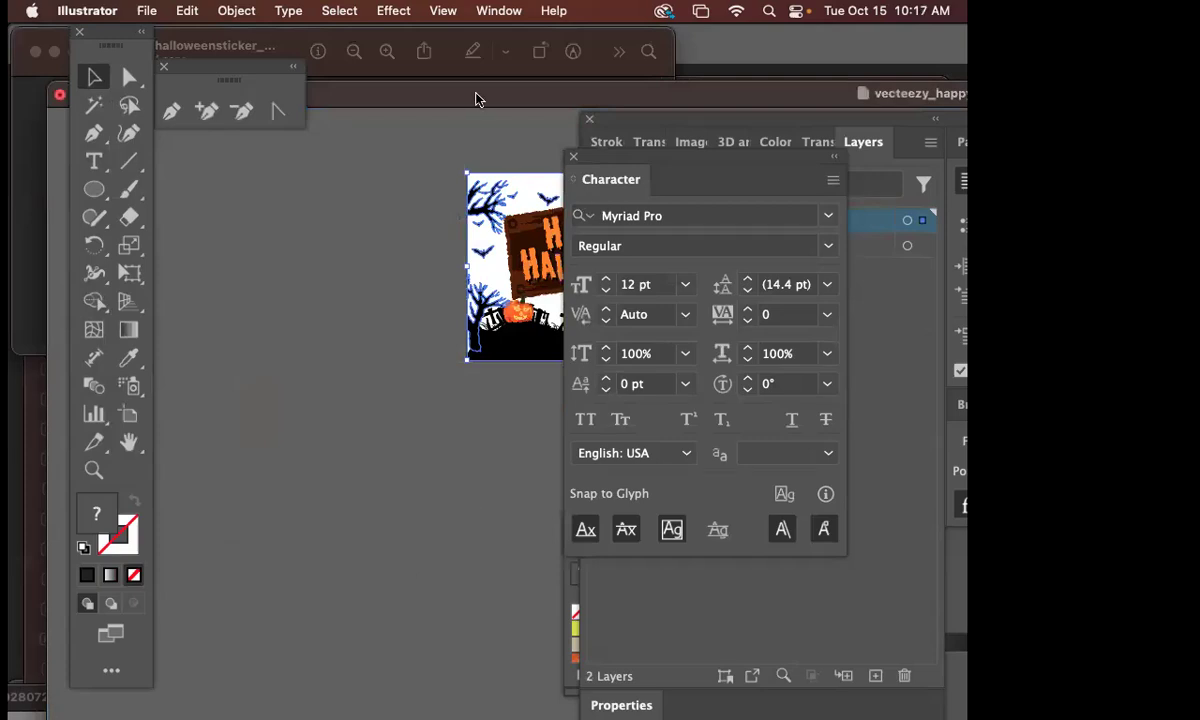
{"action": "left_click_drag", "start_coordinate": [476, 99], "coordinate": [455, 129]}
{"action": "mouse_move", "coordinate": [310, 700]}
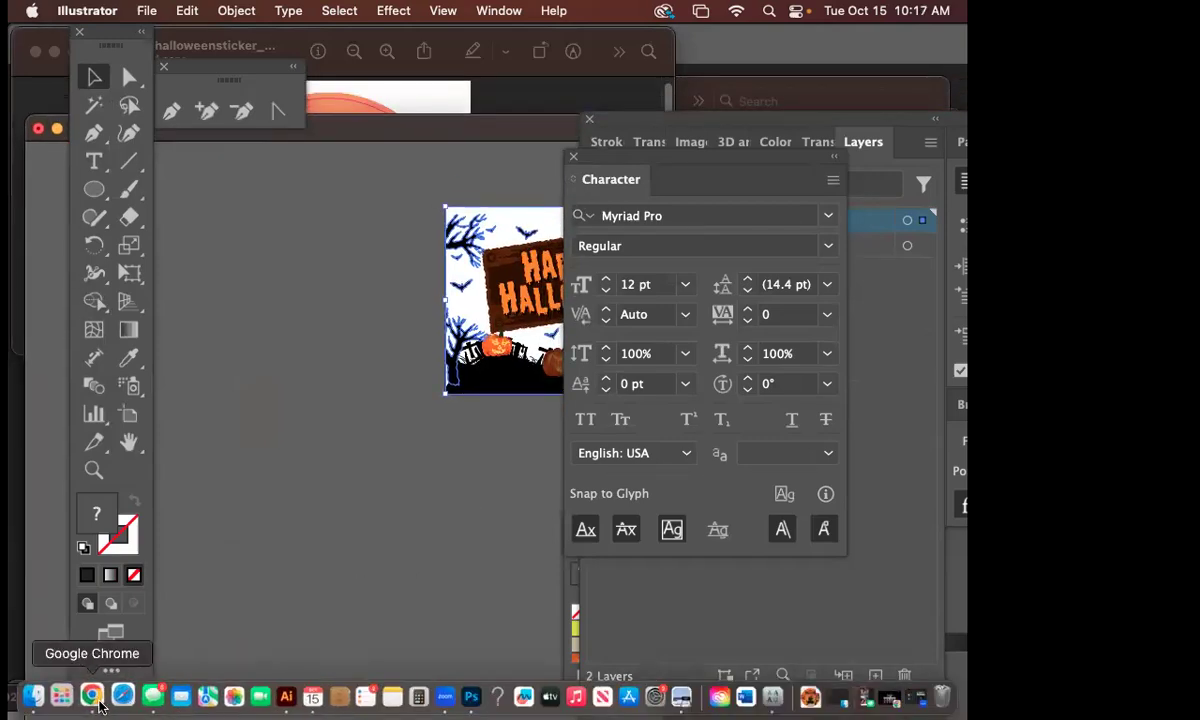
{"action": "left_click", "coordinate": [99, 702]}
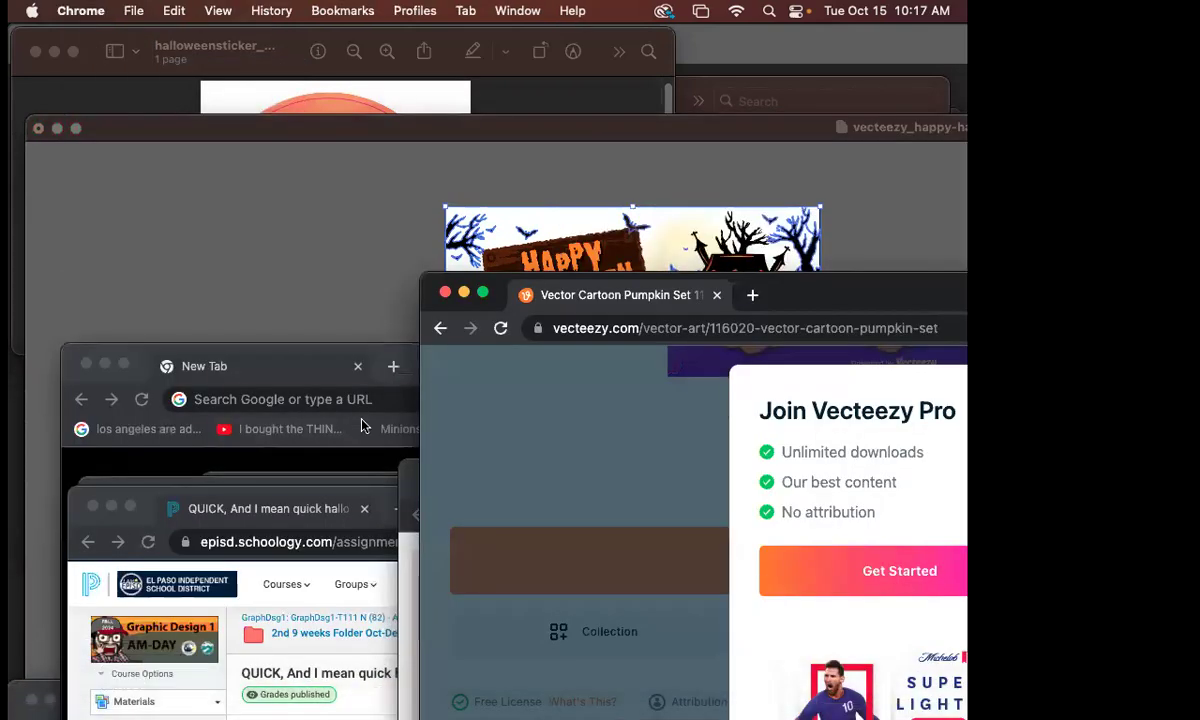
{"action": "double_click", "coordinate": [143, 500]}
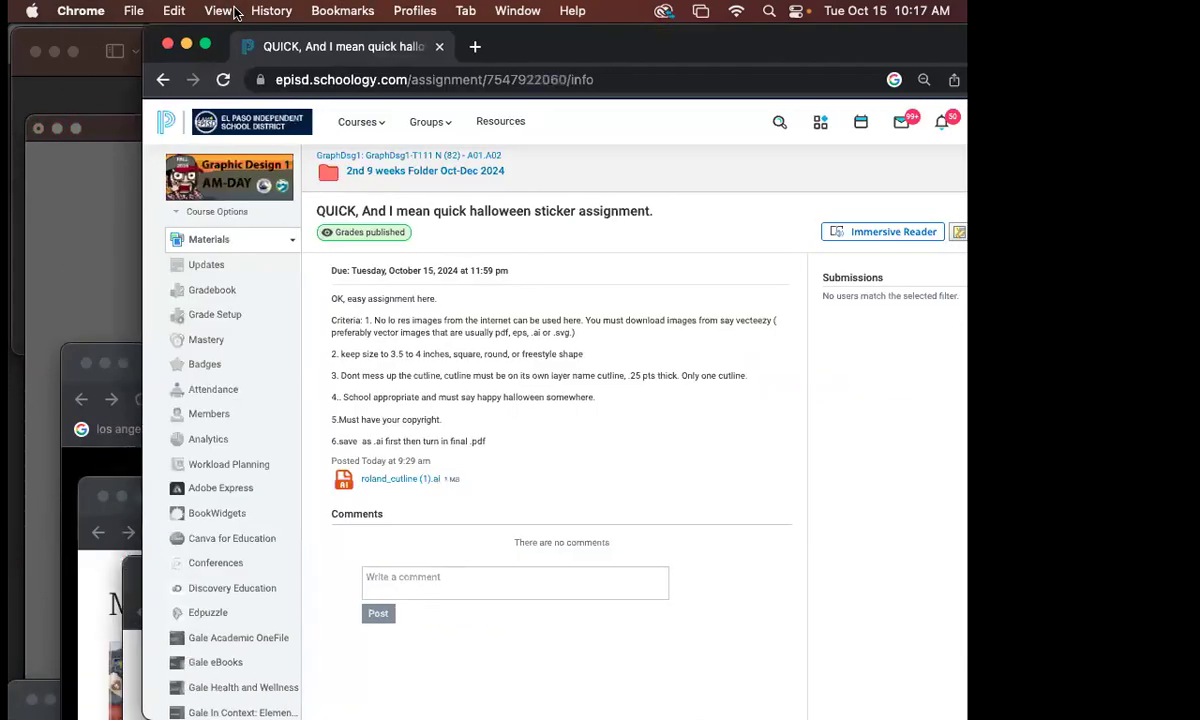
- Search the web for "unplash" in a new browser window and open the Unsplash site
{"action": "key", "text": "super+n"}
{"action": "type", "text": "u"}
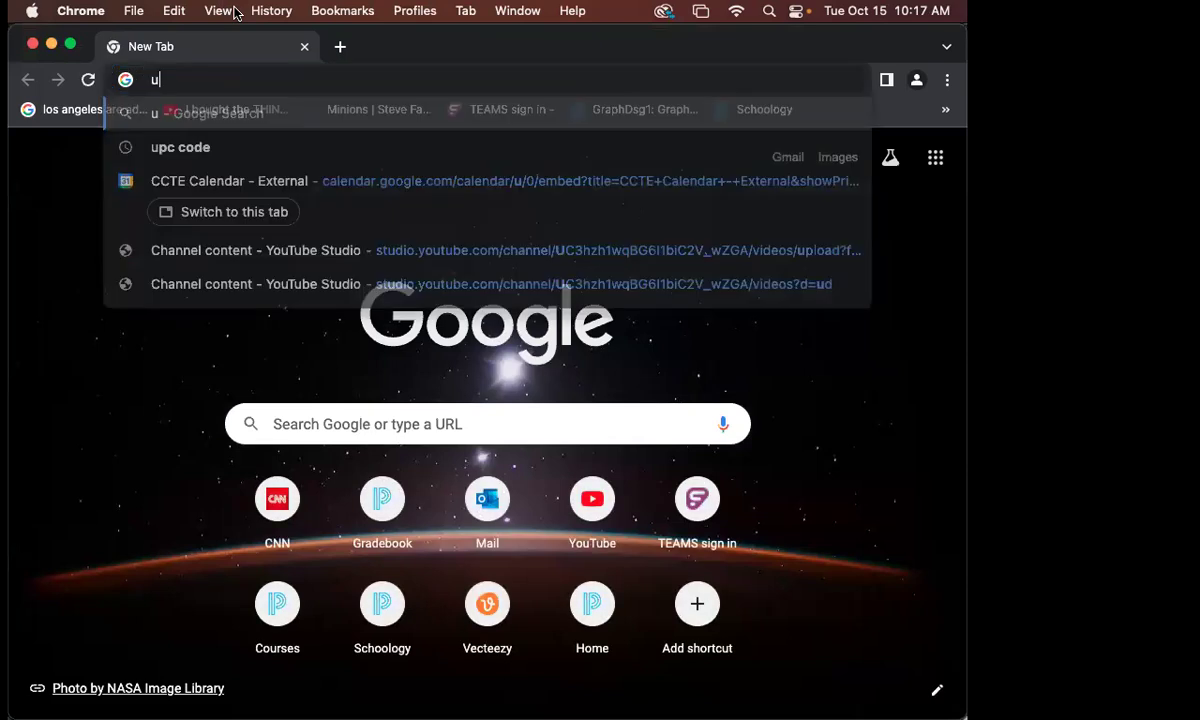
{"action": "type", "text": "nplash"}
{"action": "key", "text": "Return"}
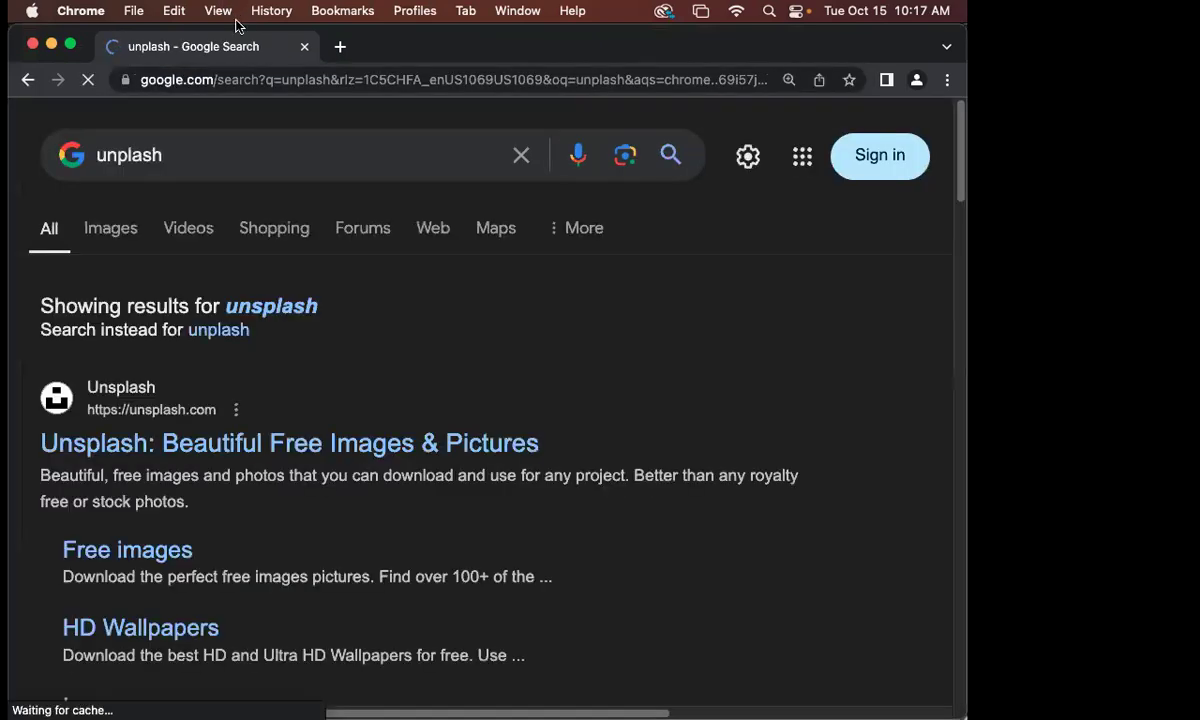
{"action": "scroll", "coordinate": [242, 418], "scroll_direction": "right", "scroll_amount": 1}
{"action": "left_click", "coordinate": [236, 443]}
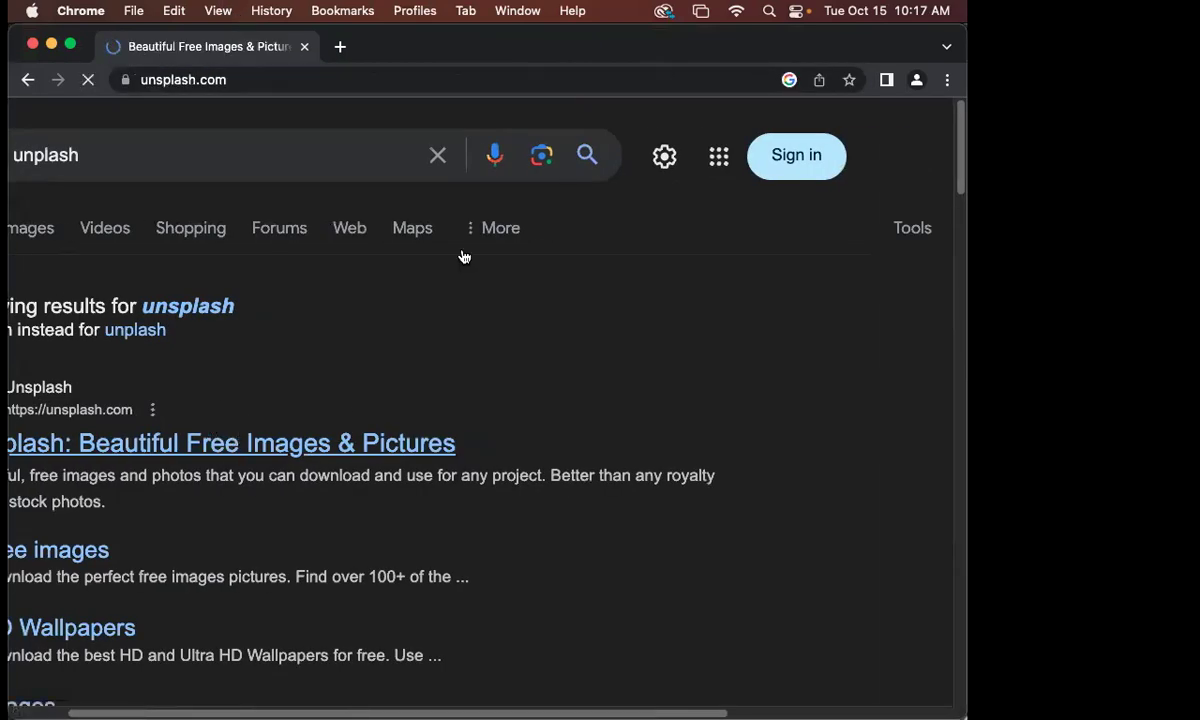
- Search Unsplash for halloween photos
{"action": "left_click", "coordinate": [230, 128]}
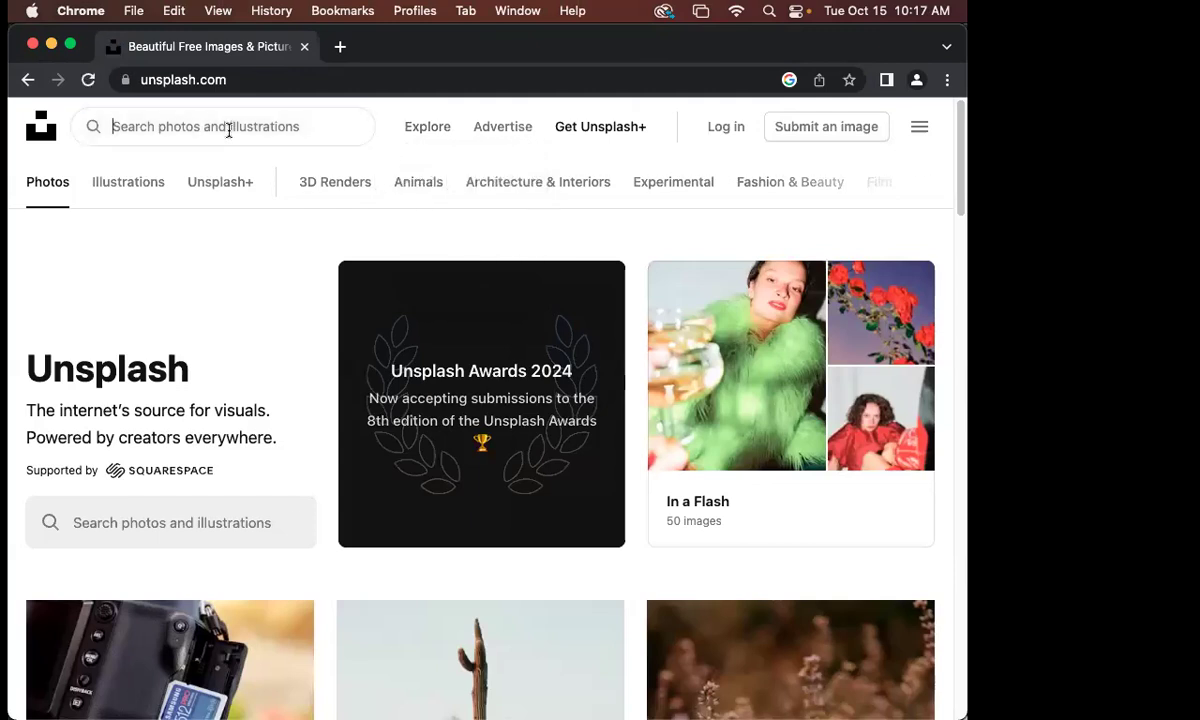
{"action": "type", "text": "halloween"}
{"action": "key", "text": "Return"}
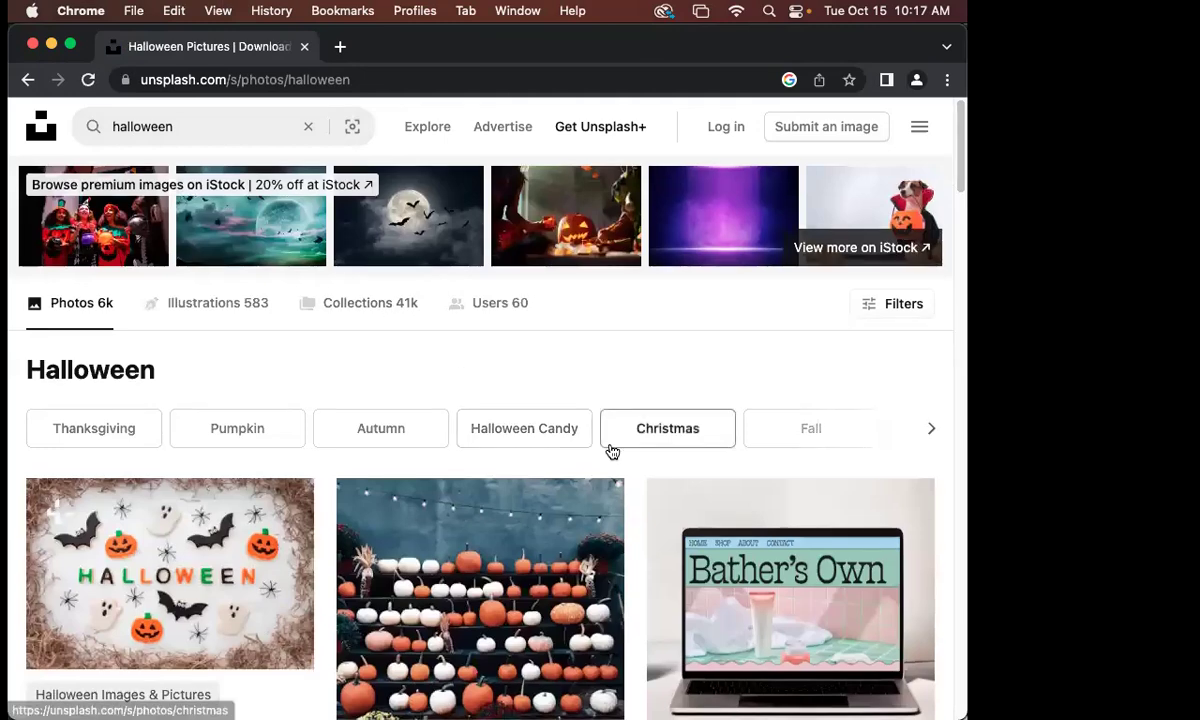
- Browse the Halloween photo results on Unsplash for free downloadable images and Unsplash+ images
{"action": "scroll", "coordinate": [608, 450], "scroll_direction": "down", "scroll_amount": 5}
{"action": "scroll", "coordinate": [589, 442], "scroll_direction": "up", "scroll_amount": 2}
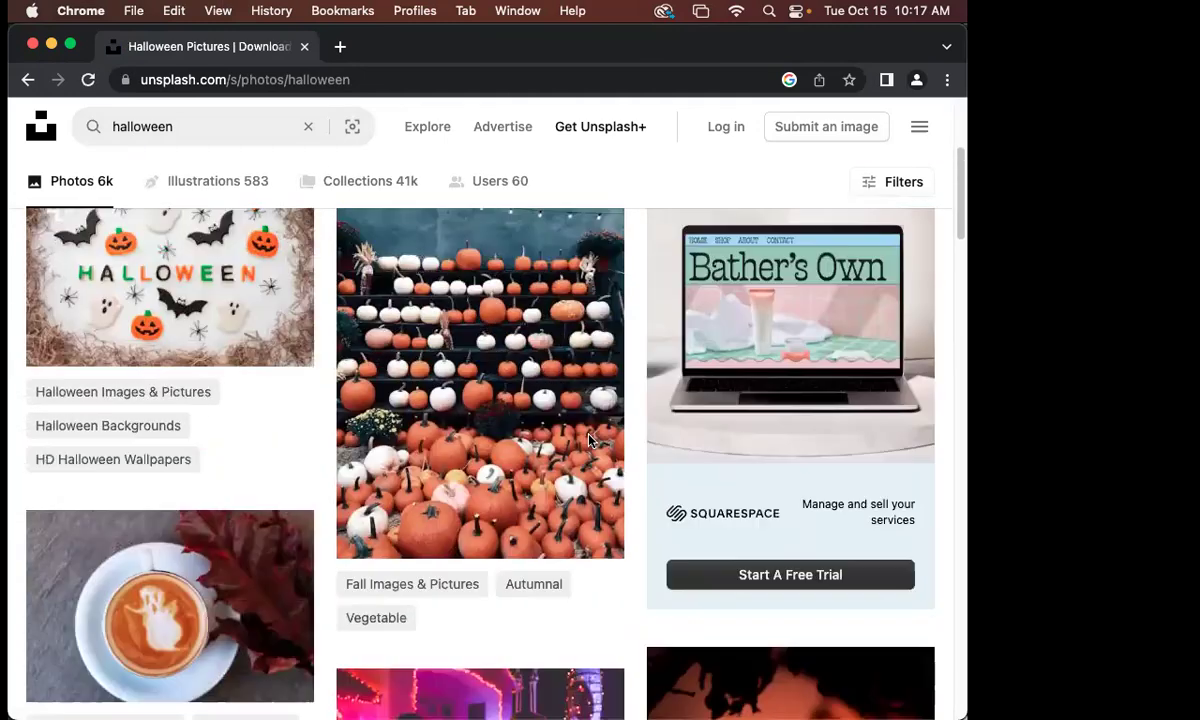
{"action": "scroll", "coordinate": [589, 442], "scroll_direction": "down", "scroll_amount": 2}
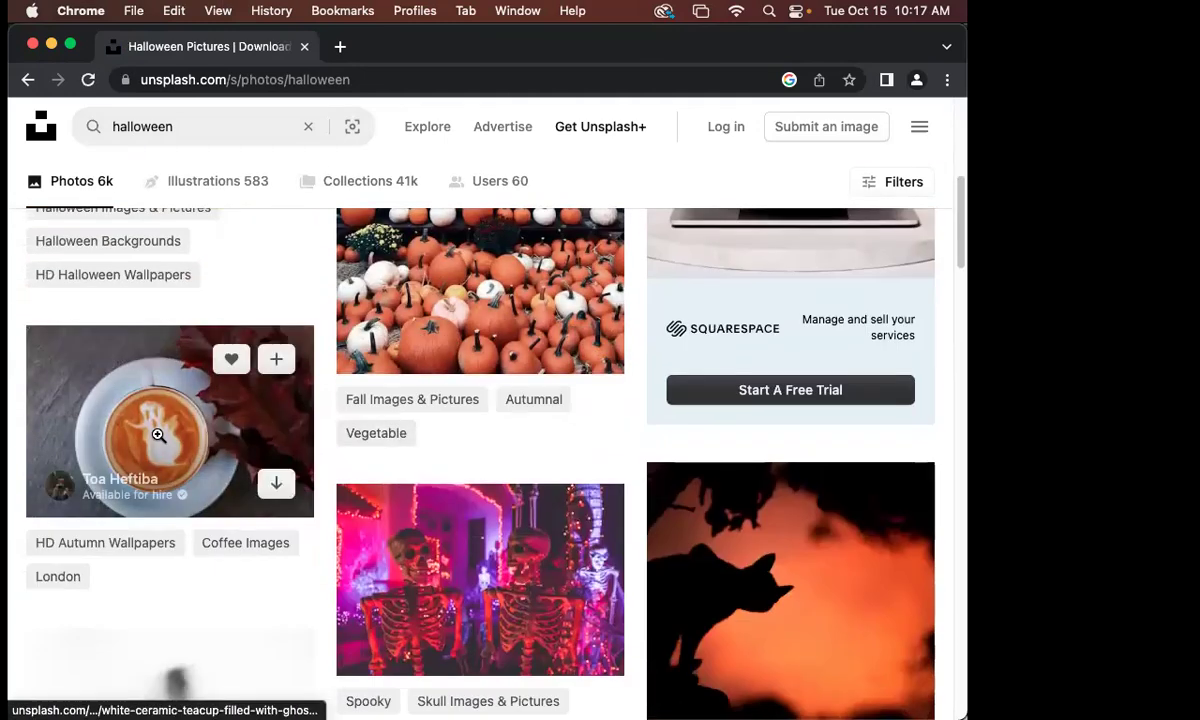
{"action": "scroll", "coordinate": [458, 400], "scroll_direction": "down", "scroll_amount": 3}
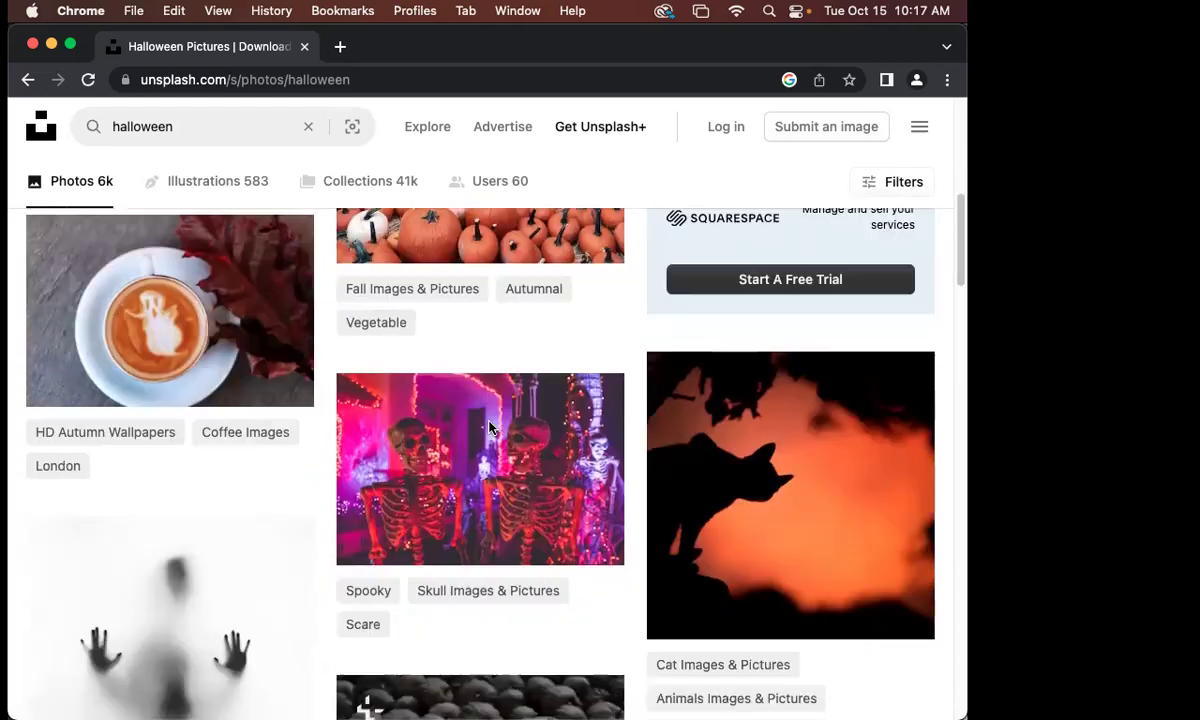
{"action": "scroll", "coordinate": [793, 413], "scroll_direction": "up", "scroll_amount": 1}
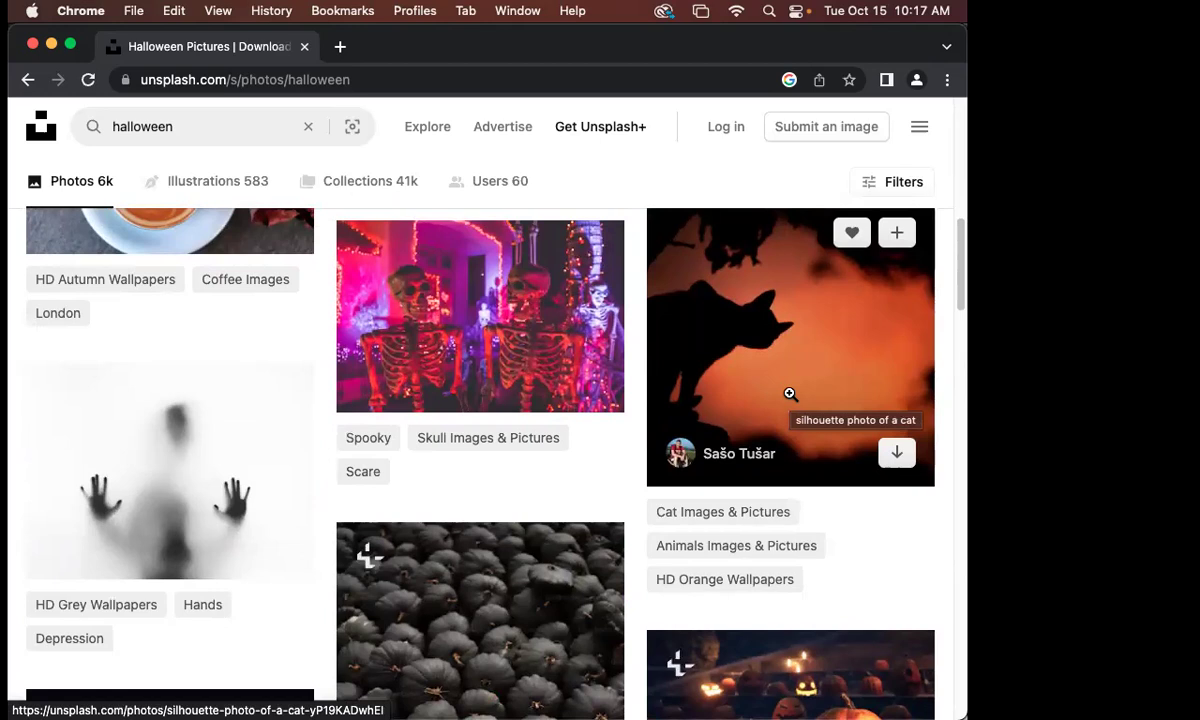
{"action": "scroll", "coordinate": [753, 410], "scroll_direction": "down", "scroll_amount": 3}
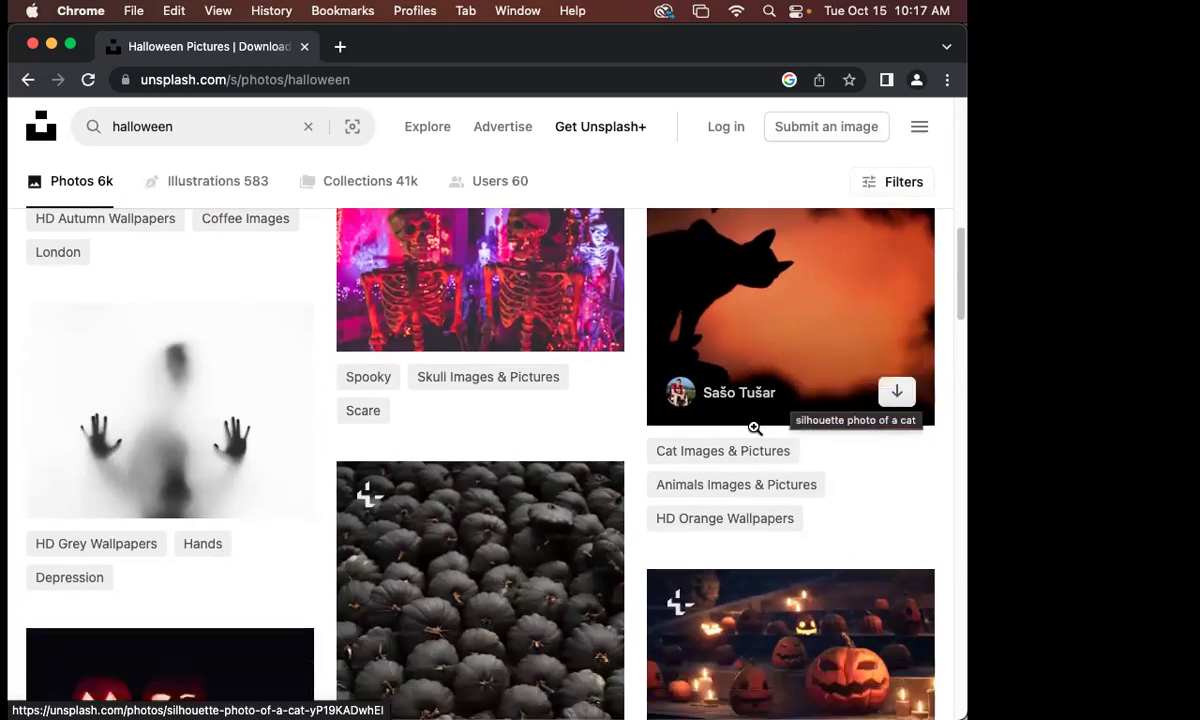
{"action": "scroll", "coordinate": [753, 432], "scroll_direction": "down", "scroll_amount": 2}
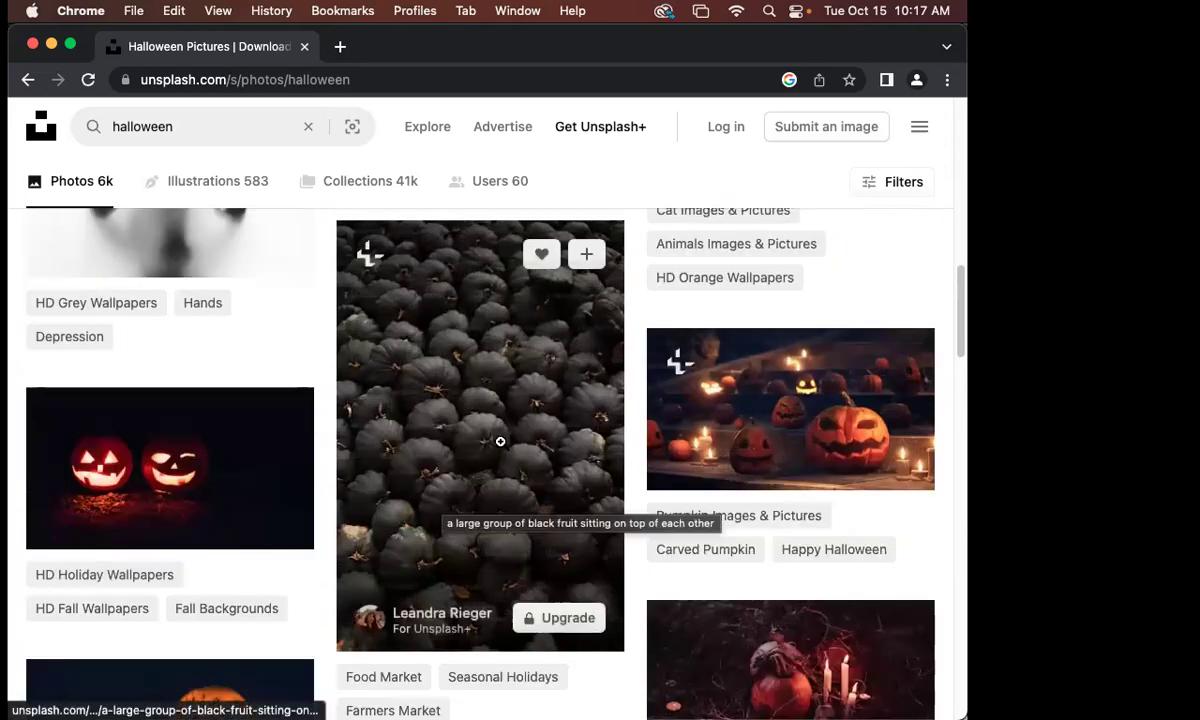
{"action": "scroll", "coordinate": [556, 435], "scroll_direction": "down", "scroll_amount": 4}
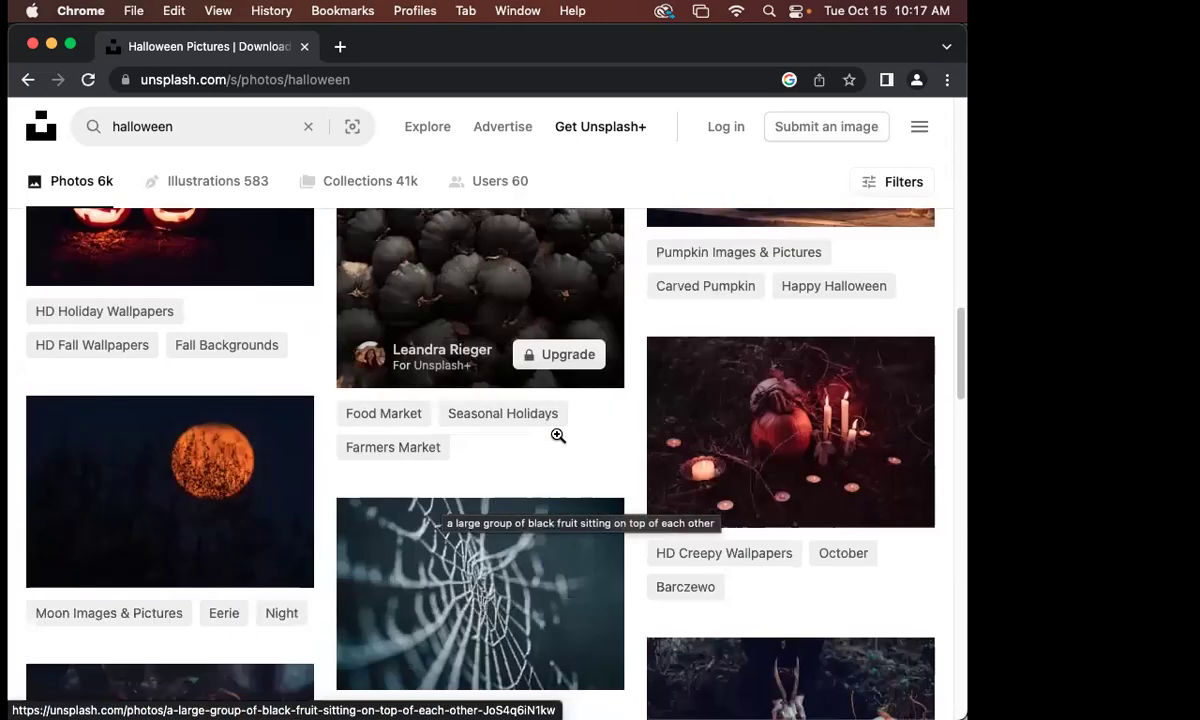
{"action": "scroll", "coordinate": [558, 436], "scroll_direction": "down", "scroll_amount": 4}
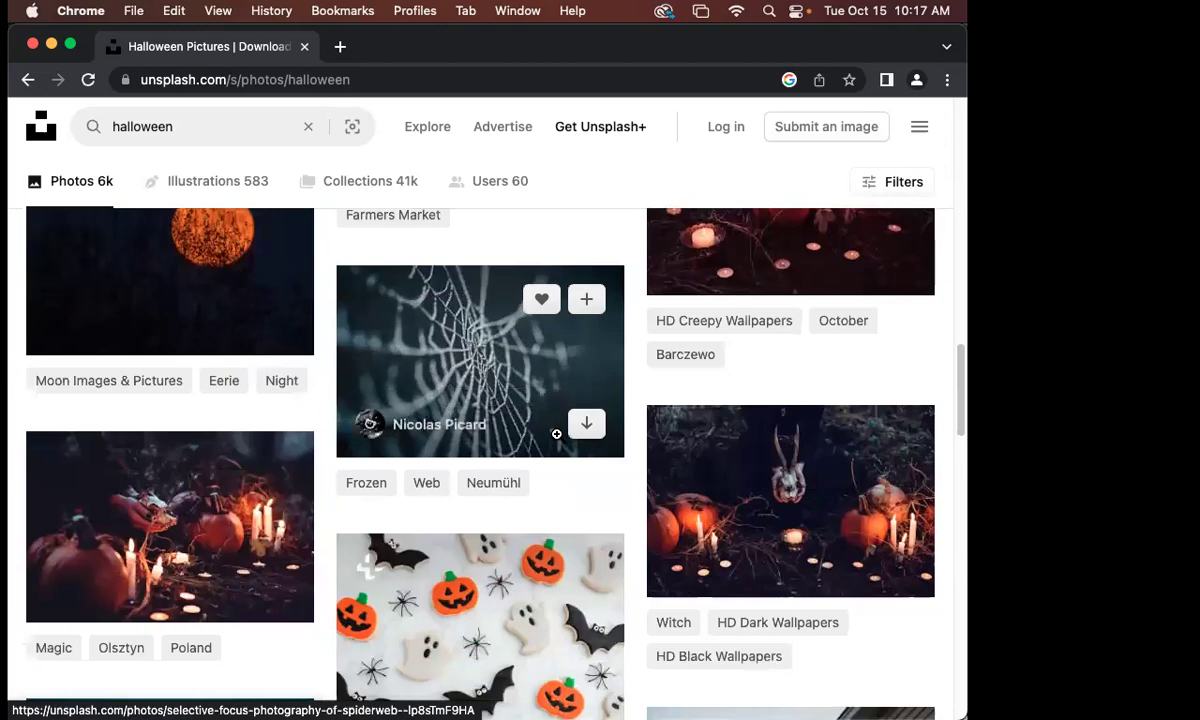
{"action": "scroll", "coordinate": [557, 436], "scroll_direction": "down", "scroll_amount": 2}
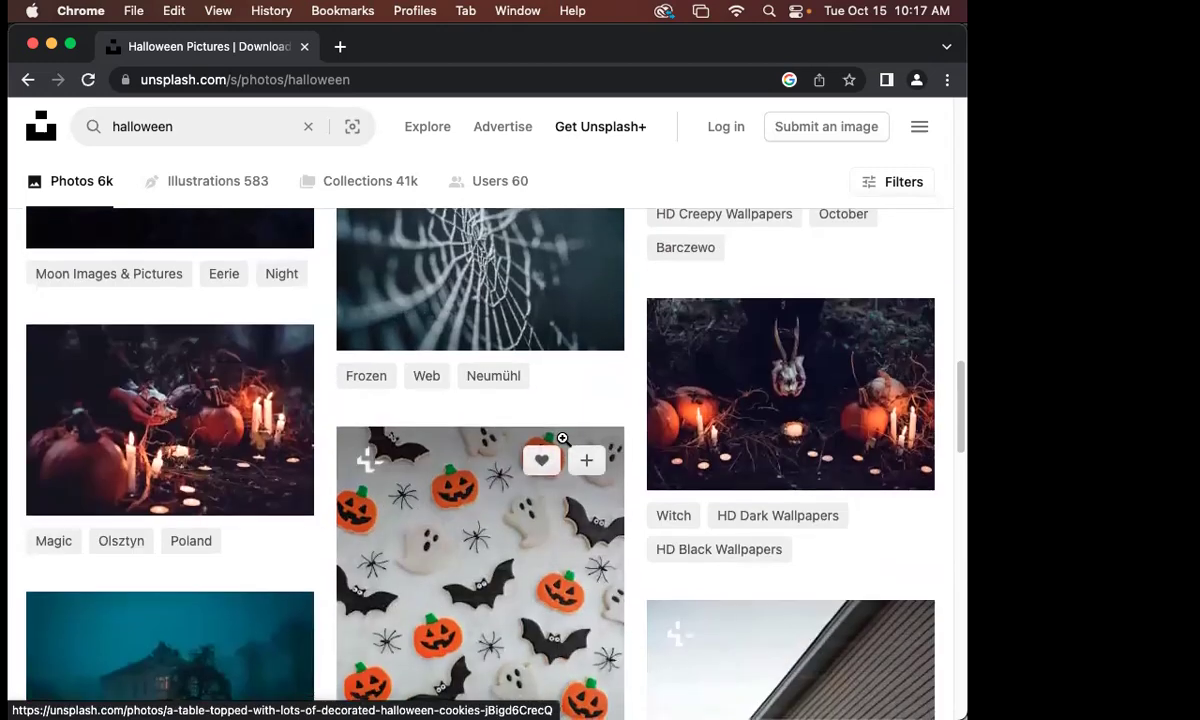
{"action": "scroll", "coordinate": [562, 438], "scroll_direction": "down", "scroll_amount": 2}
{"action": "scroll", "coordinate": [562, 438], "scroll_direction": "down", "scroll_amount": 4}
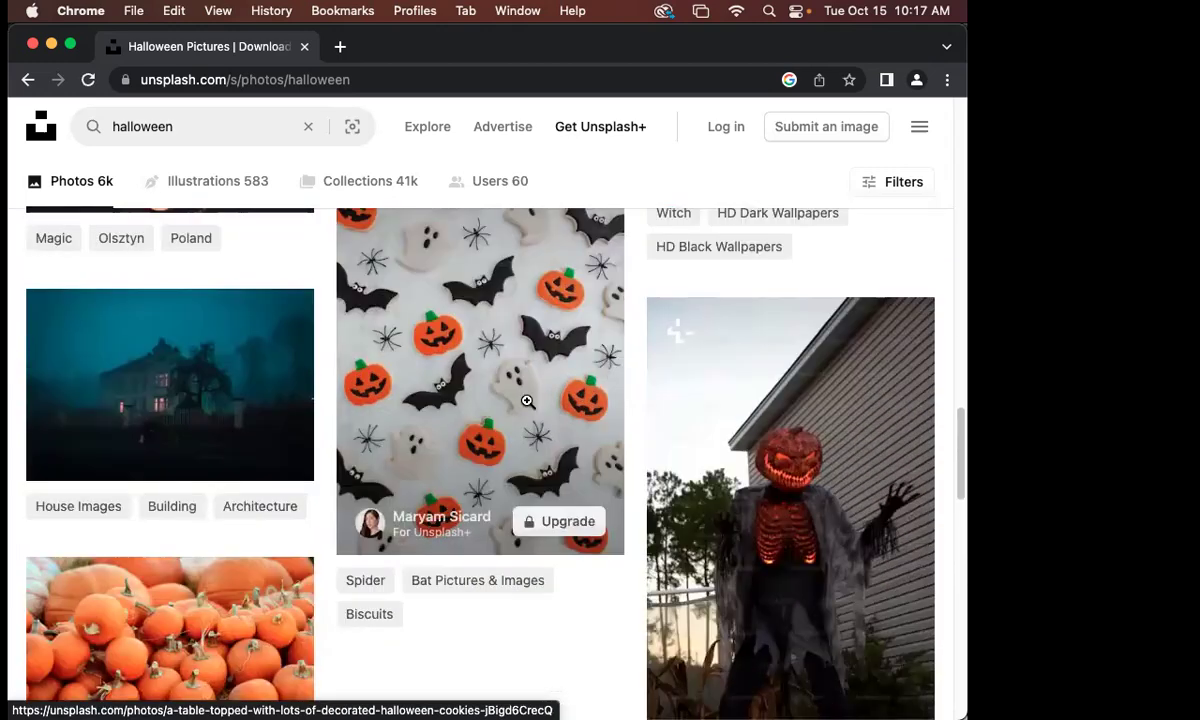
{"action": "scroll", "coordinate": [815, 513], "scroll_direction": "down", "scroll_amount": 3}
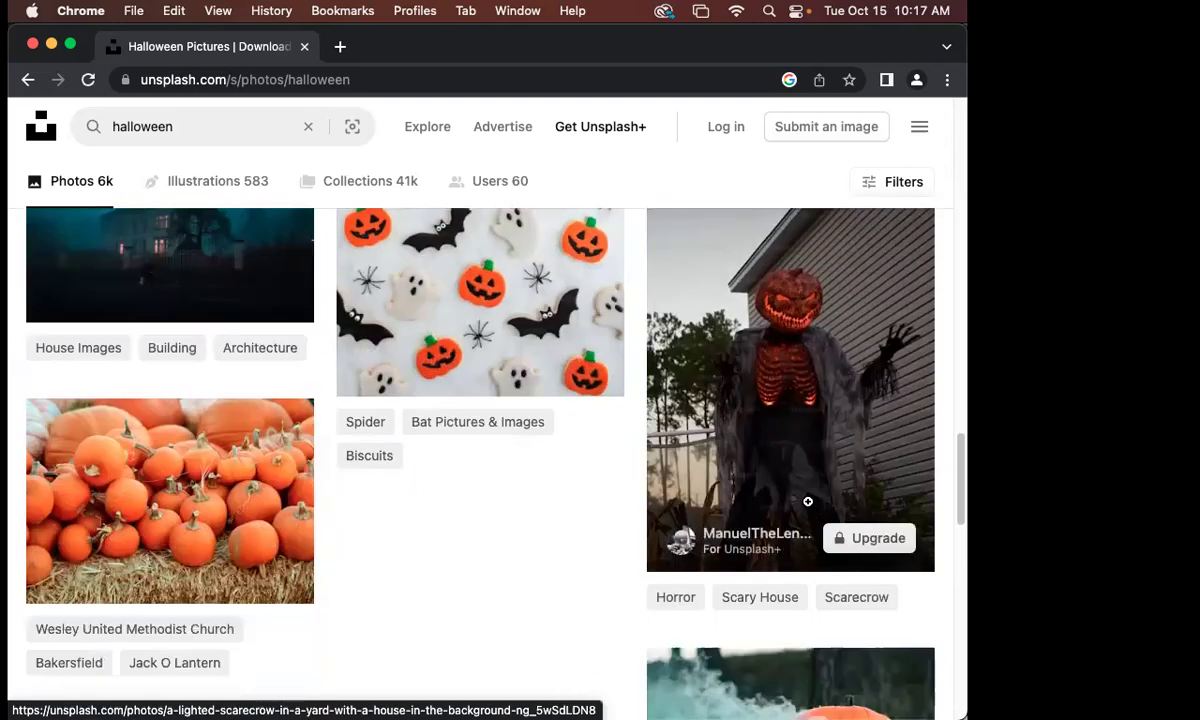
- Browse the remaining Halloween photos on Unsplash down to the premium iStock images
{"action": "scroll", "coordinate": [808, 501], "scroll_direction": "down", "scroll_amount": 8}
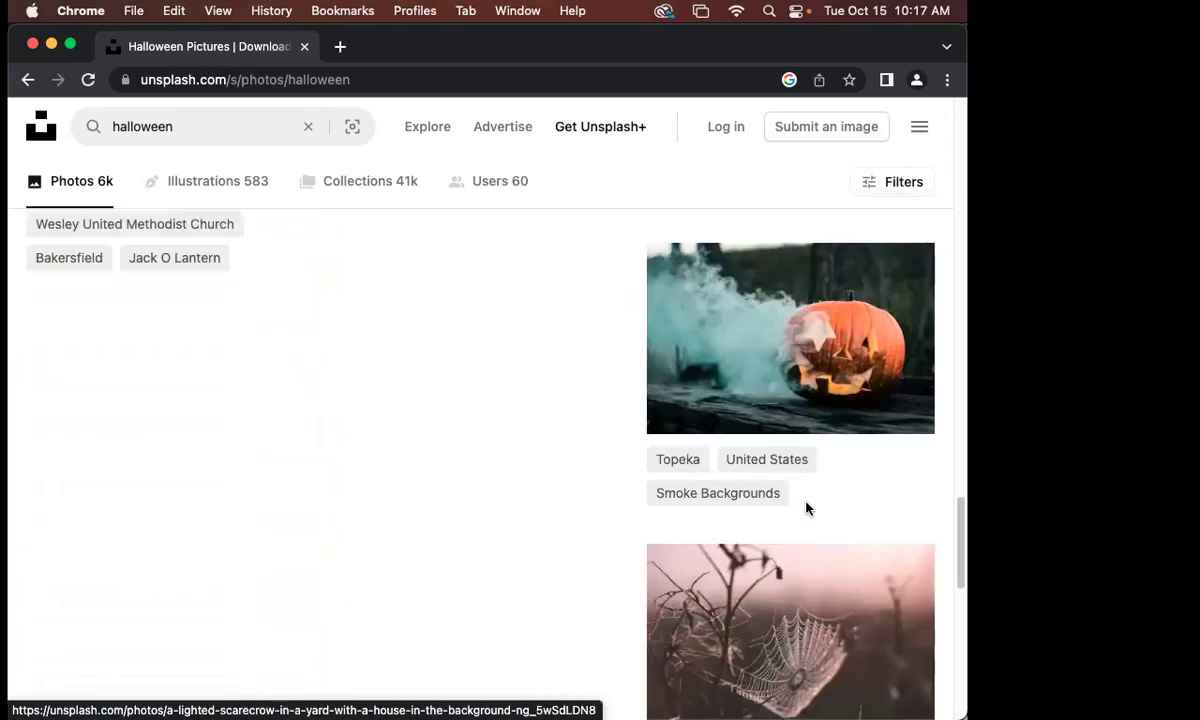
{"action": "scroll", "coordinate": [822, 528], "scroll_direction": "down", "scroll_amount": 8}
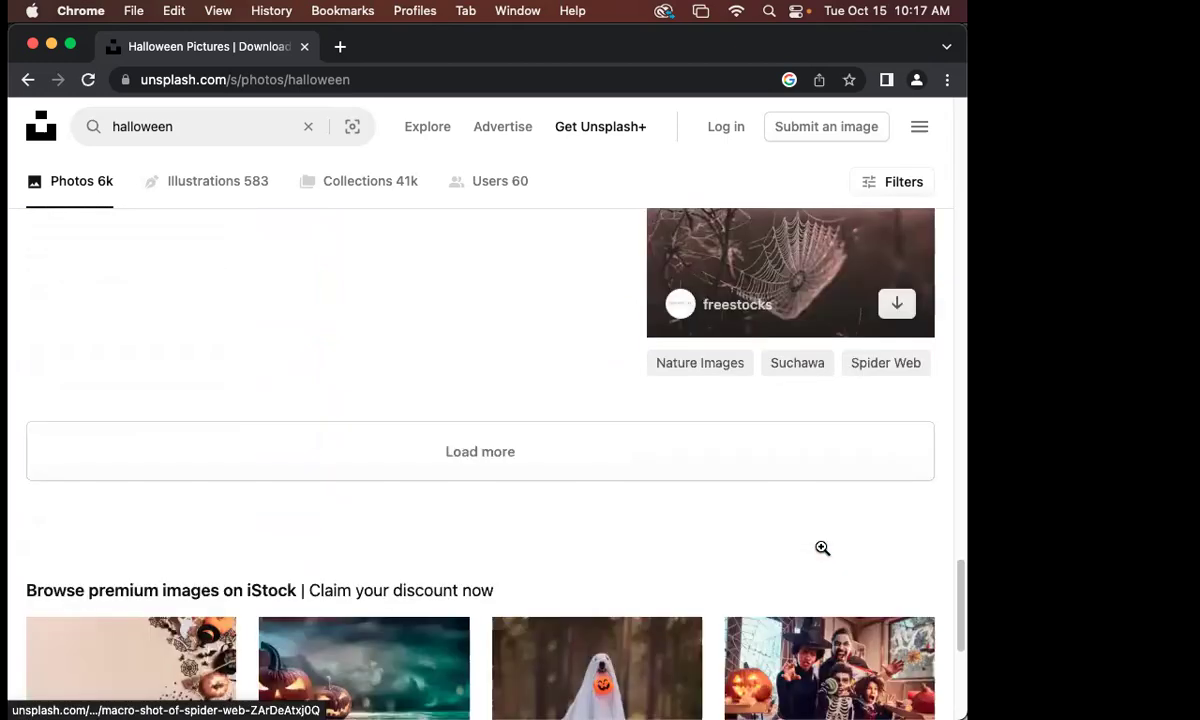
{"action": "scroll", "coordinate": [822, 548], "scroll_direction": "down", "scroll_amount": 5}
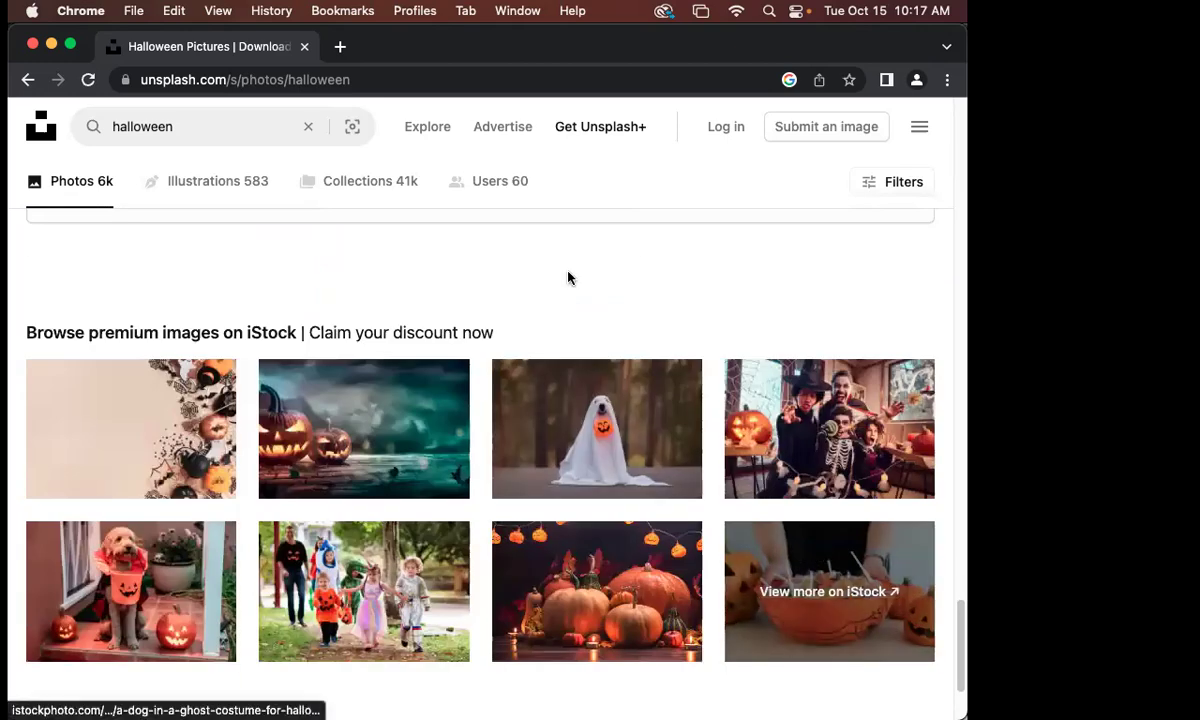
- Move the Unsplash and Halloween sticker PDF windows aside and switch to the Finder window showing Downloads
{"action": "left_click_drag", "start_coordinate": [512, 50], "coordinate": [554, 304]}
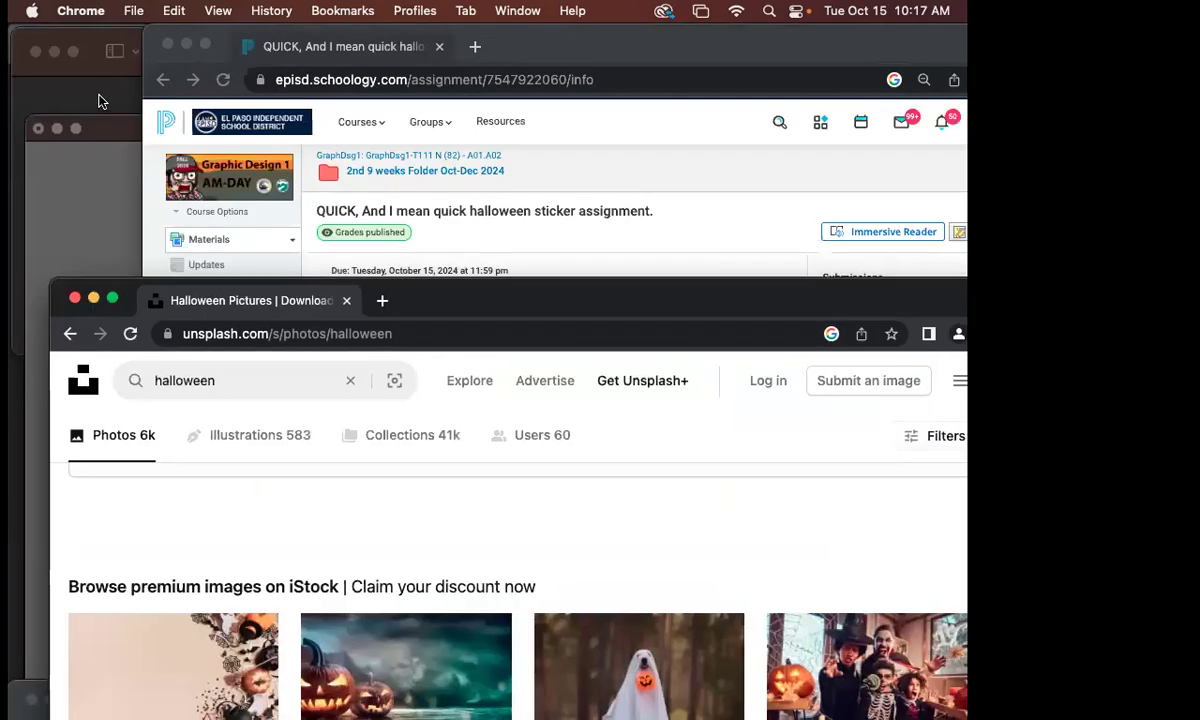
{"action": "left_click", "coordinate": [100, 101]}
{"action": "left_click_drag", "start_coordinate": [87, 37], "coordinate": [820, 378]}
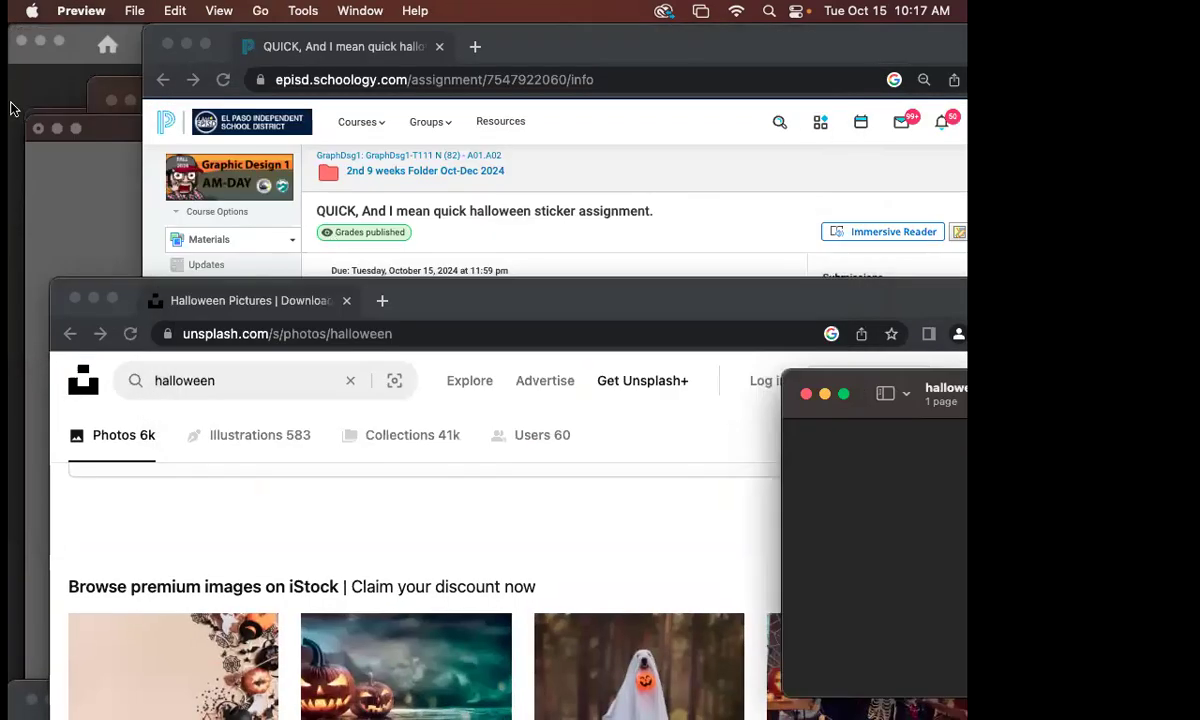
{"action": "left_click", "coordinate": [118, 85]}
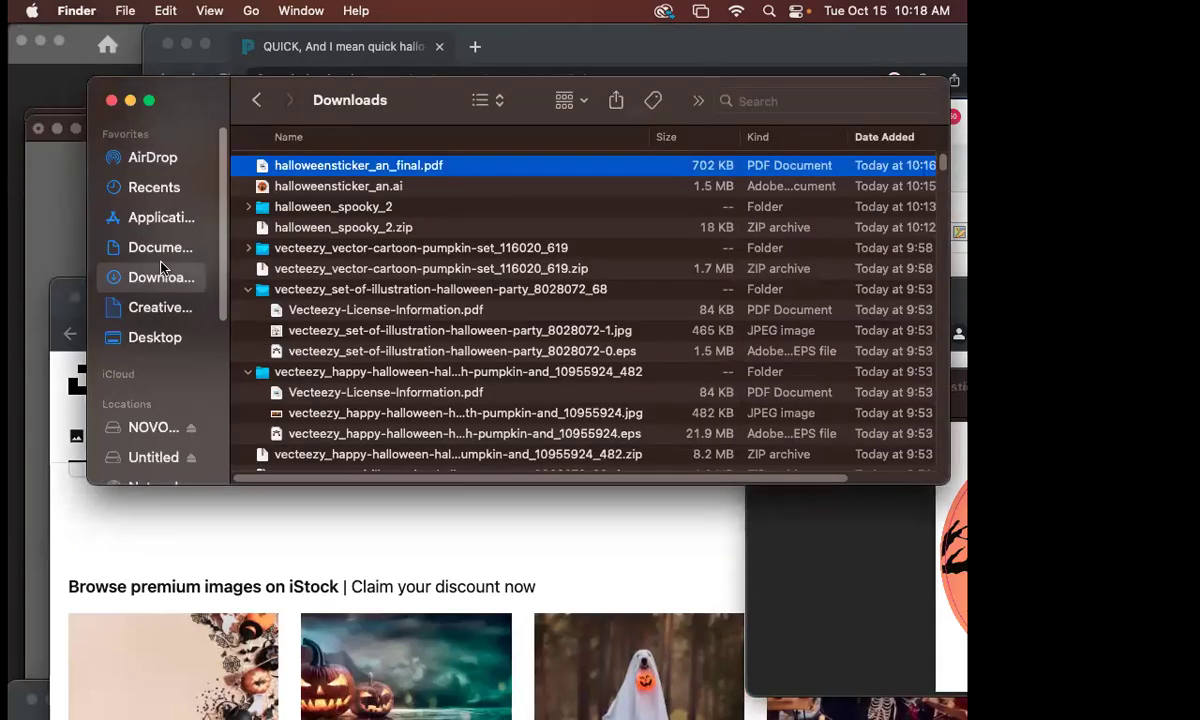
- Look through the Downloads folder for a Halloween photo, collapsing the expanded Vecteezy halloween-party and happy-halloween folders
{"action": "scroll", "coordinate": [393, 295], "scroll_direction": "down", "scroll_amount": 1}
{"action": "scroll", "coordinate": [393, 295], "scroll_direction": "up", "scroll_amount": 1}
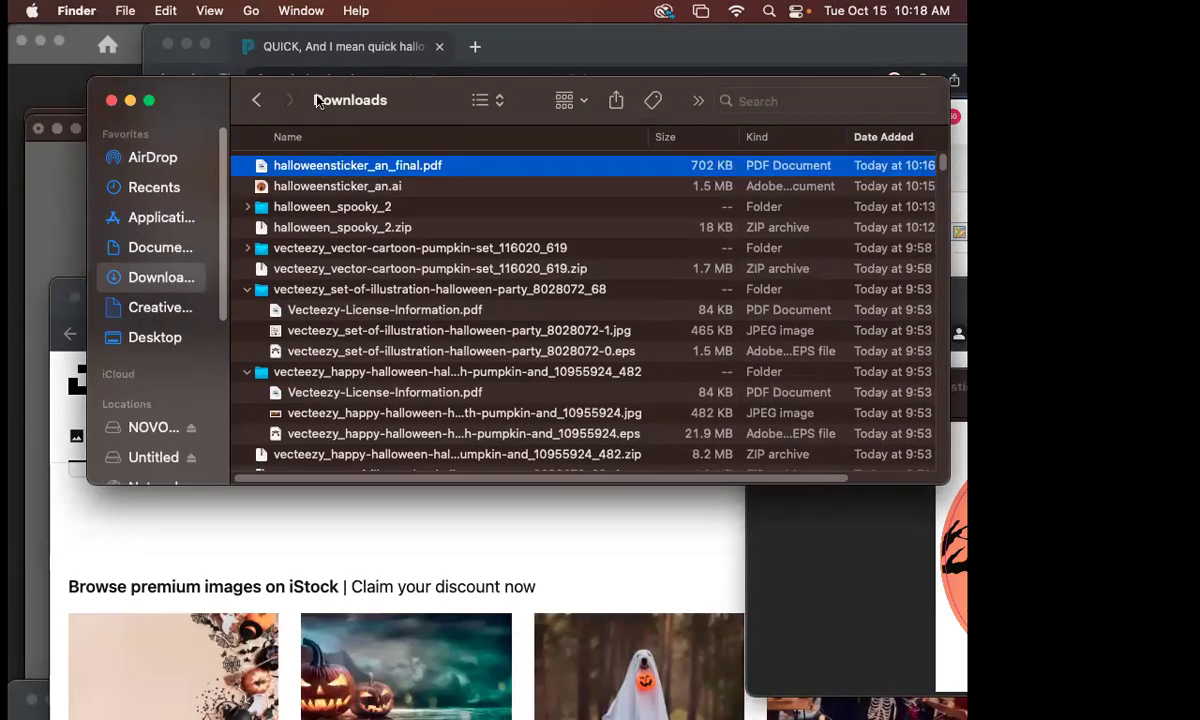
{"action": "scroll", "coordinate": [888, 152], "scroll_direction": "down", "scroll_amount": 15}
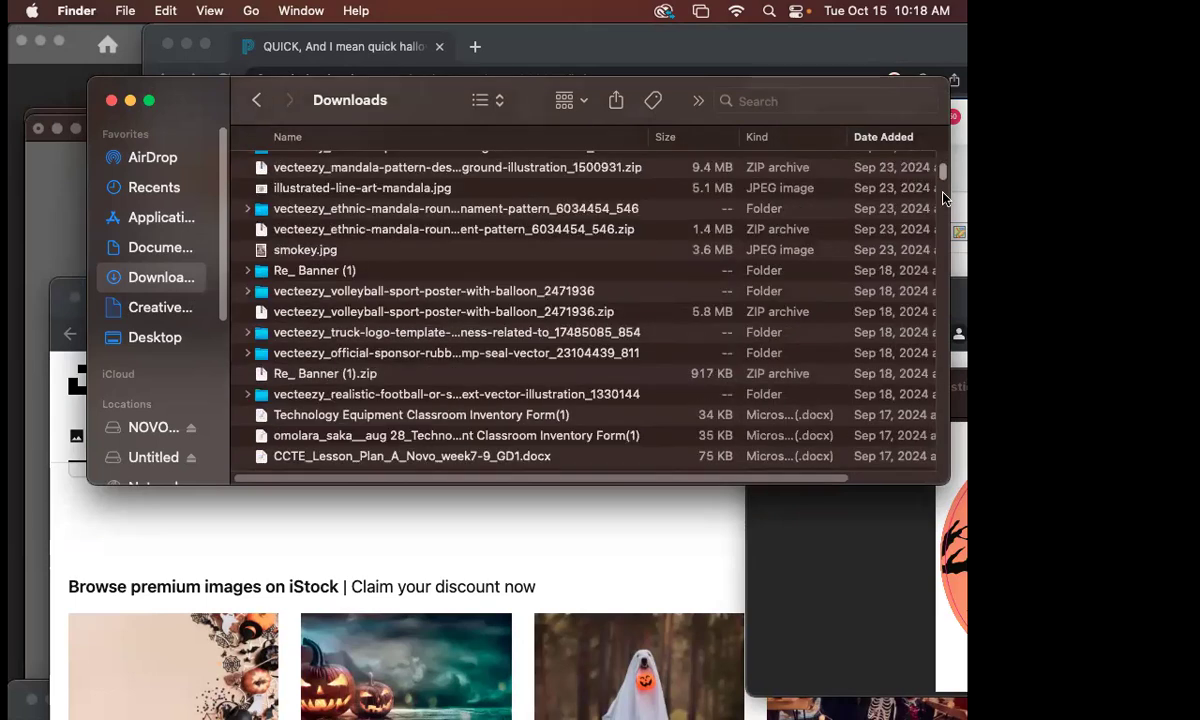
{"action": "left_click_drag", "start_coordinate": [943, 197], "coordinate": [930, 160]}
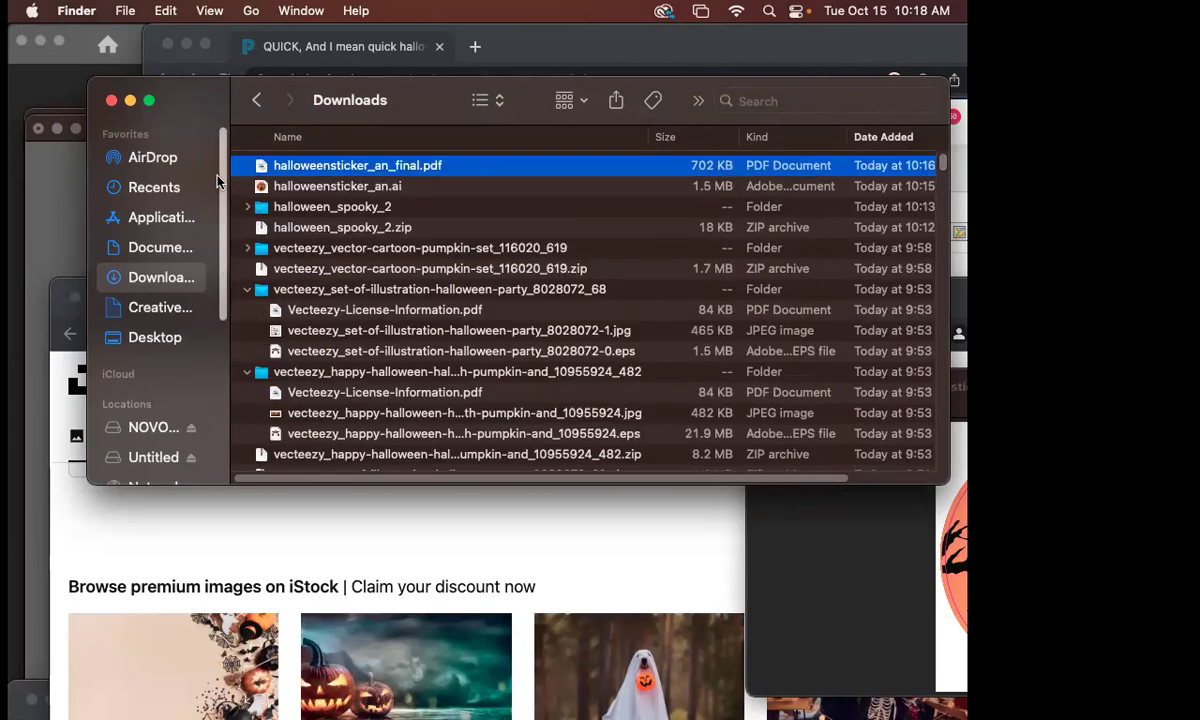
{"action": "left_click", "coordinate": [248, 290]}
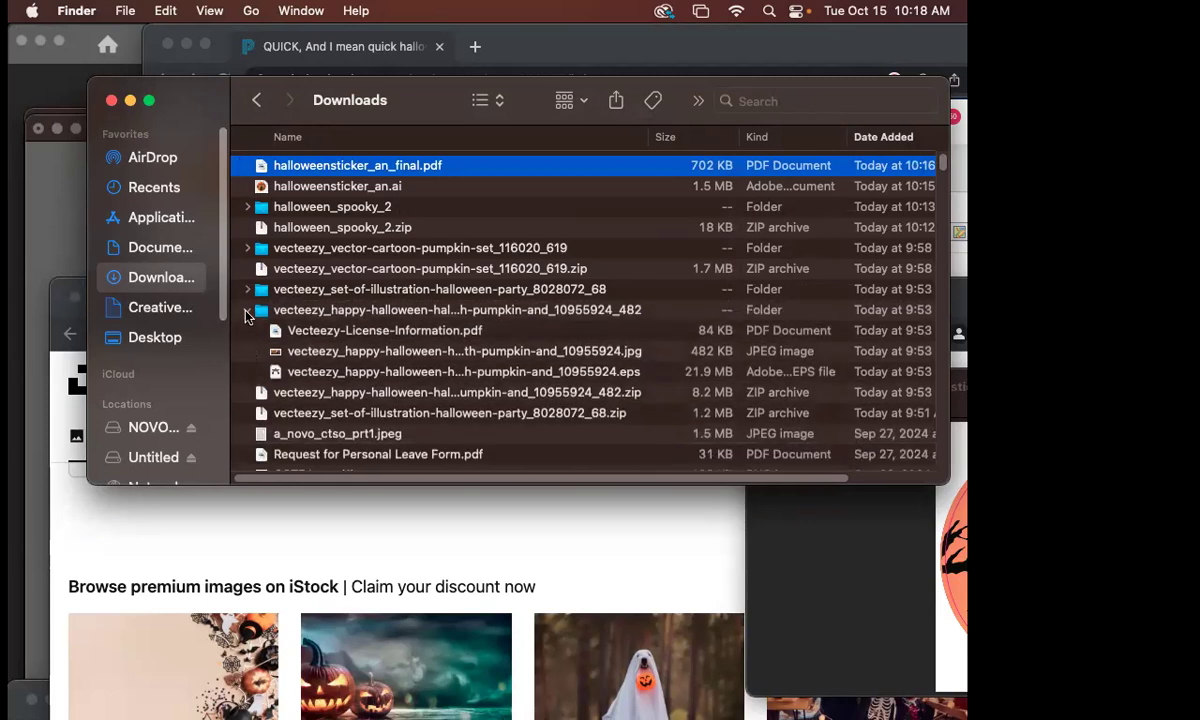
{"action": "left_click", "coordinate": [247, 312]}
{"action": "scroll", "coordinate": [433, 390], "scroll_direction": "down", "scroll_amount": 1}
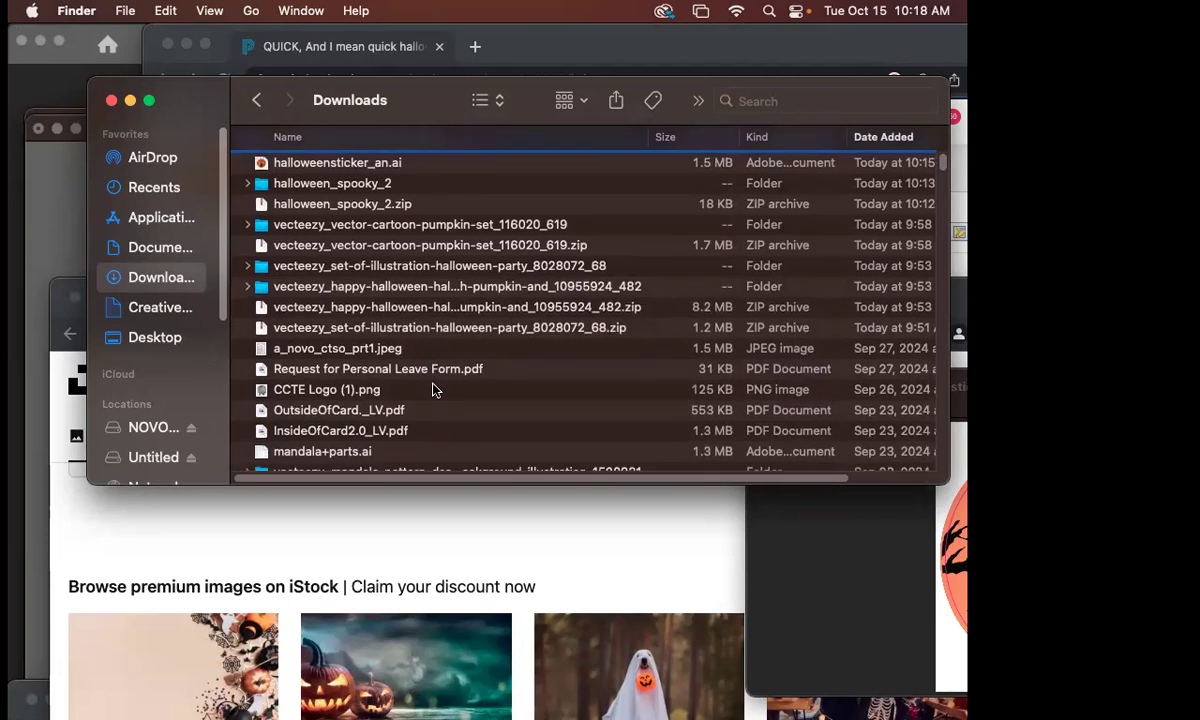
{"action": "scroll", "coordinate": [433, 390], "scroll_direction": "down", "scroll_amount": 5}
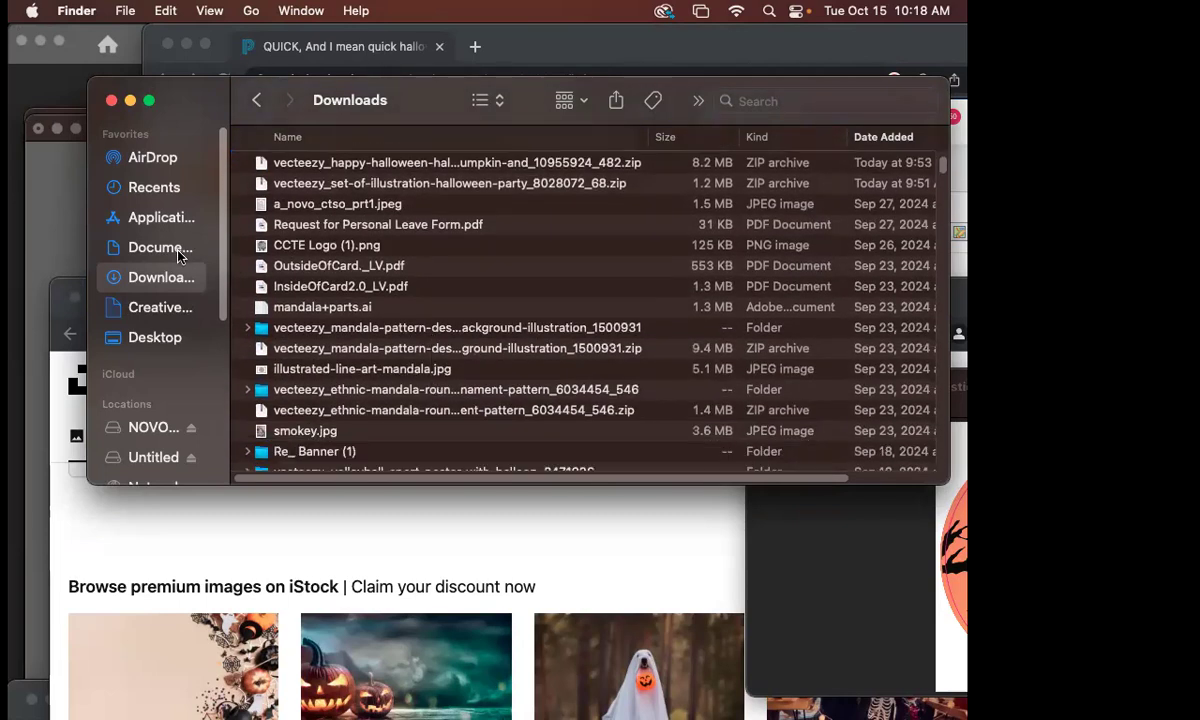
- Go to the Desktop folder, view the HEIC photo in Preview, and close it
{"action": "left_click", "coordinate": [160, 307]}
{"action": "left_click", "coordinate": [154, 337]}
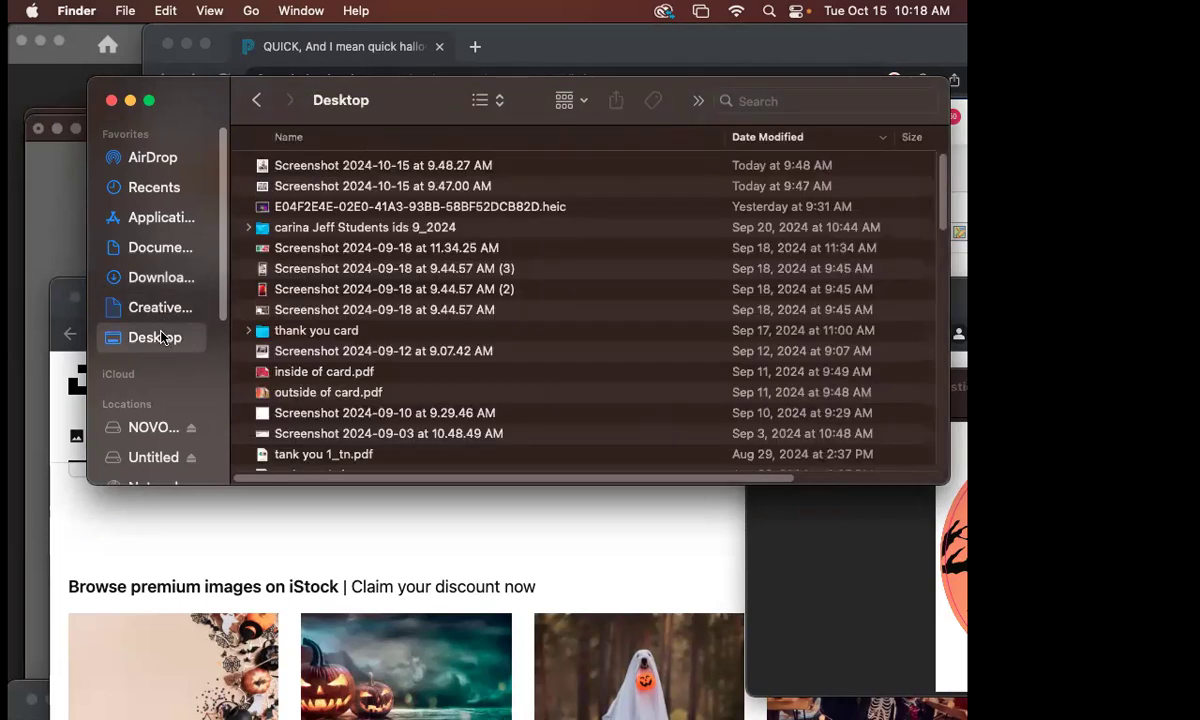
{"action": "double_click", "coordinate": [264, 208]}
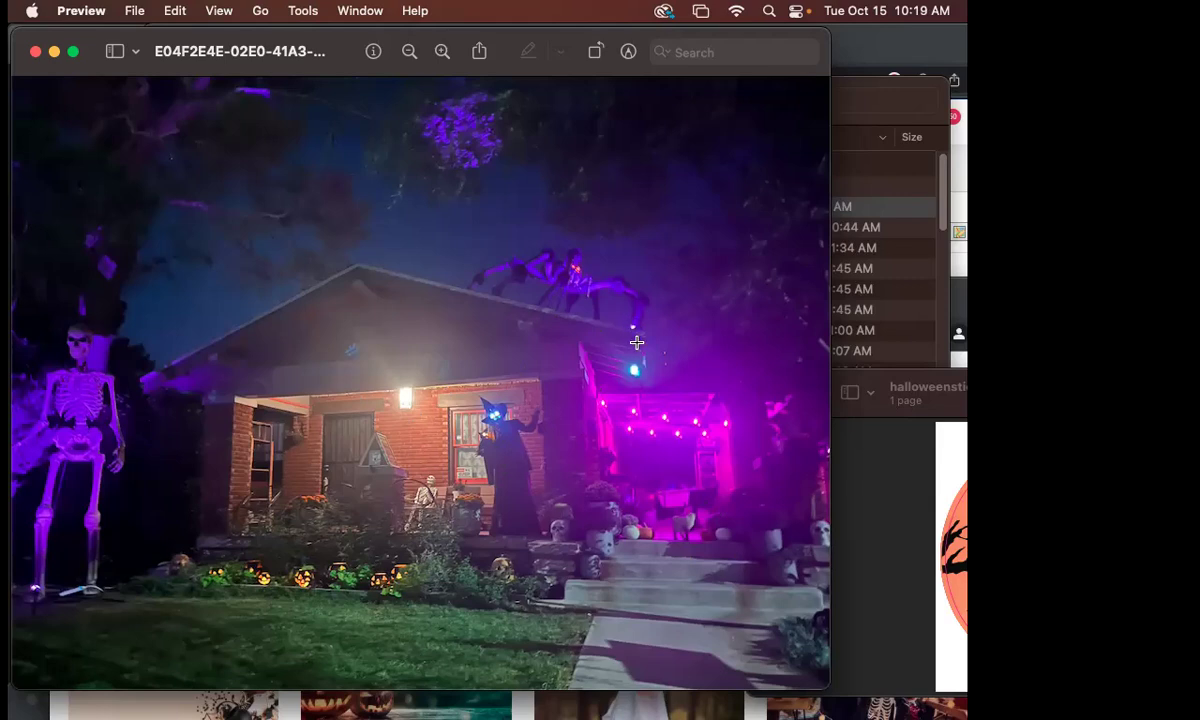
{"action": "left_click", "coordinate": [36, 52]}
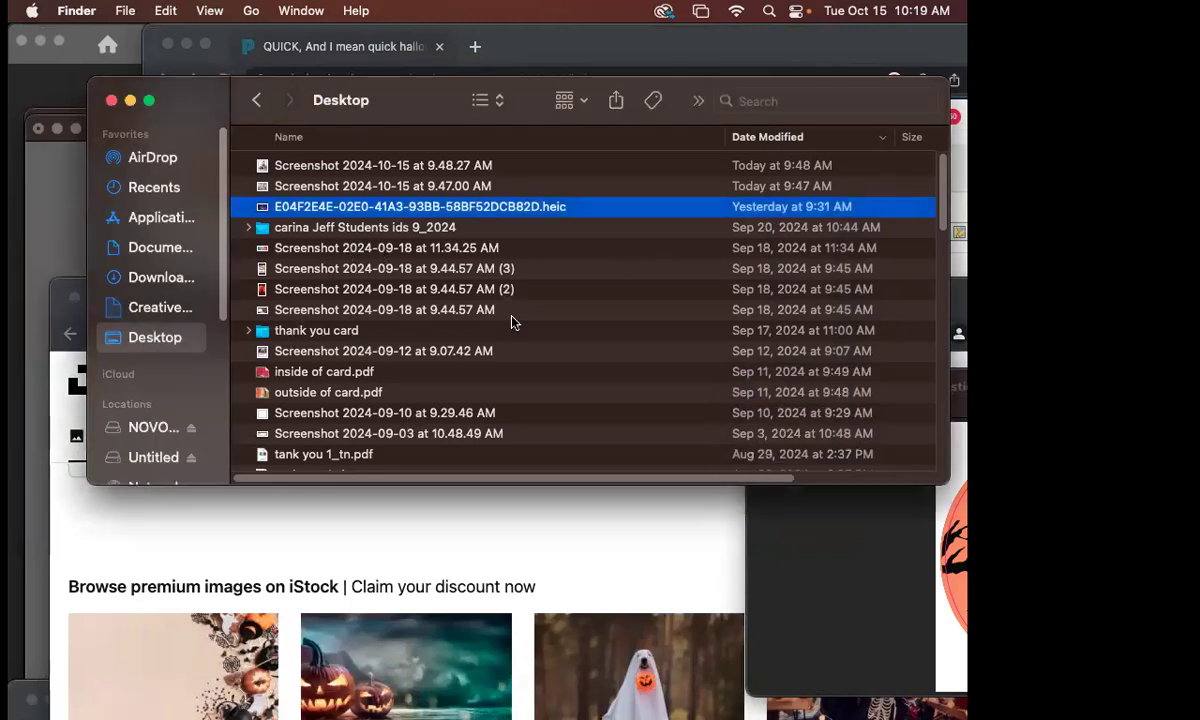
- Move the Finder window down, bring the Schoology assignment page forward, and shift its window down to uncover the artwork behind it
{"action": "left_click_drag", "start_coordinate": [197, 86], "coordinate": [197, 625]}
{"action": "left_click", "coordinate": [540, 238]}
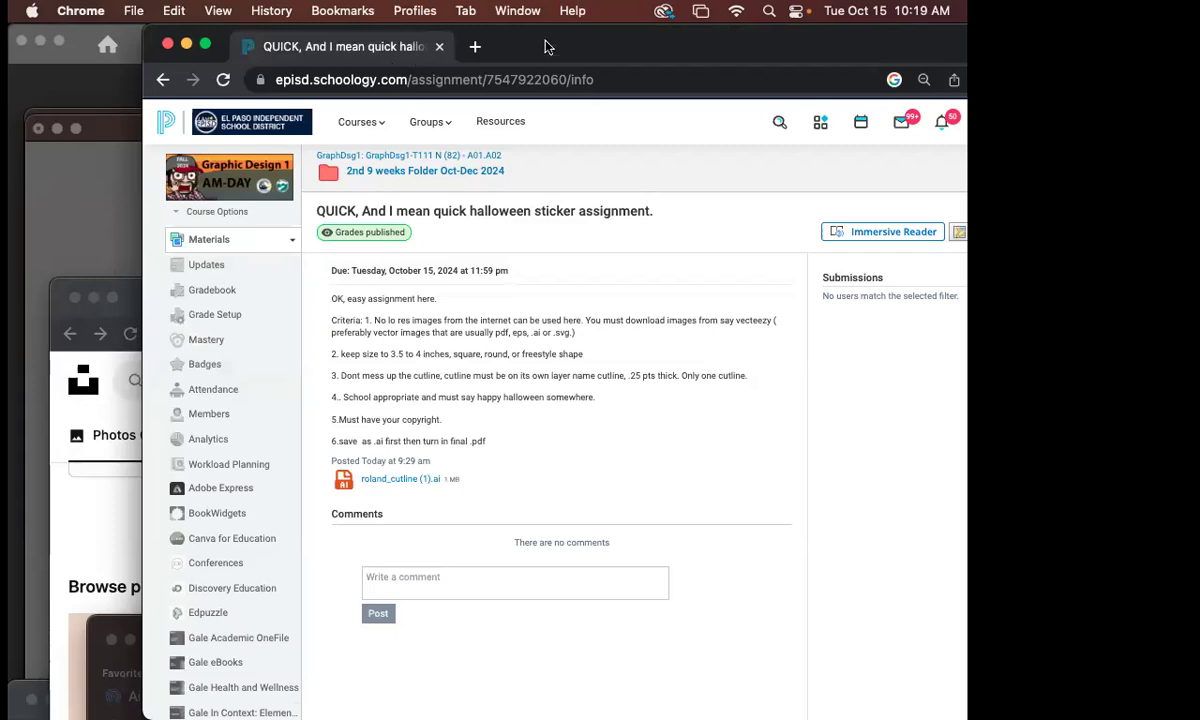
{"action": "left_click_drag", "start_coordinate": [530, 52], "coordinate": [526, 343]}
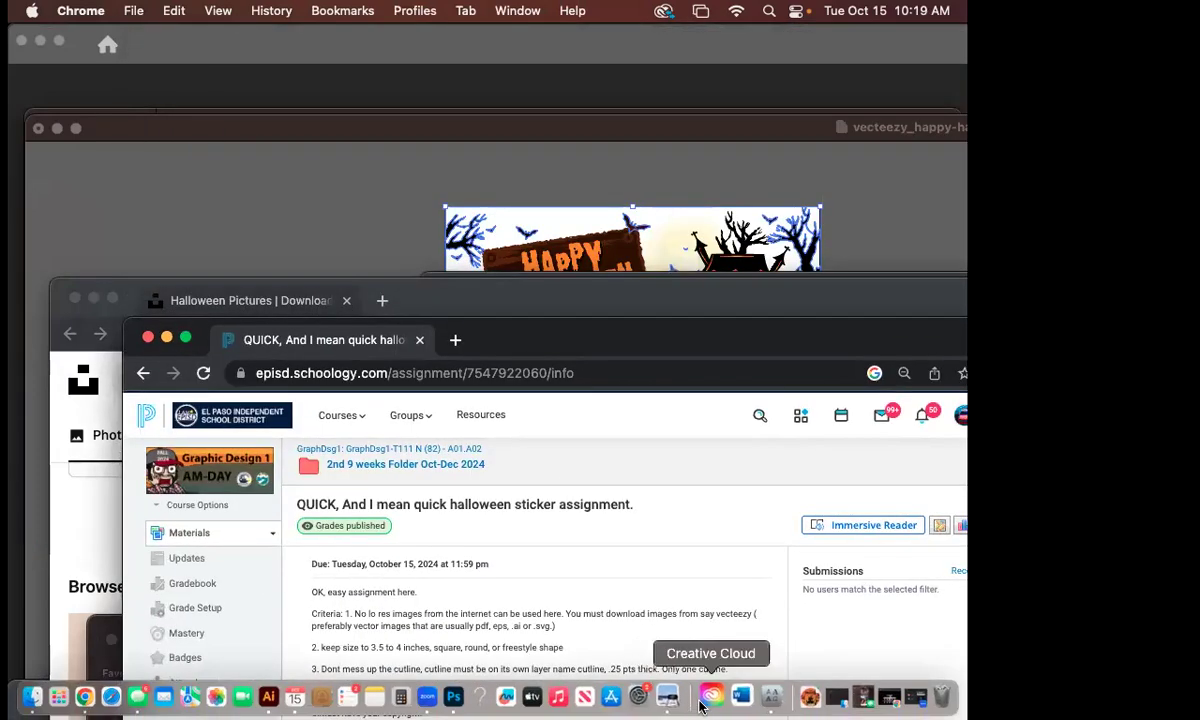